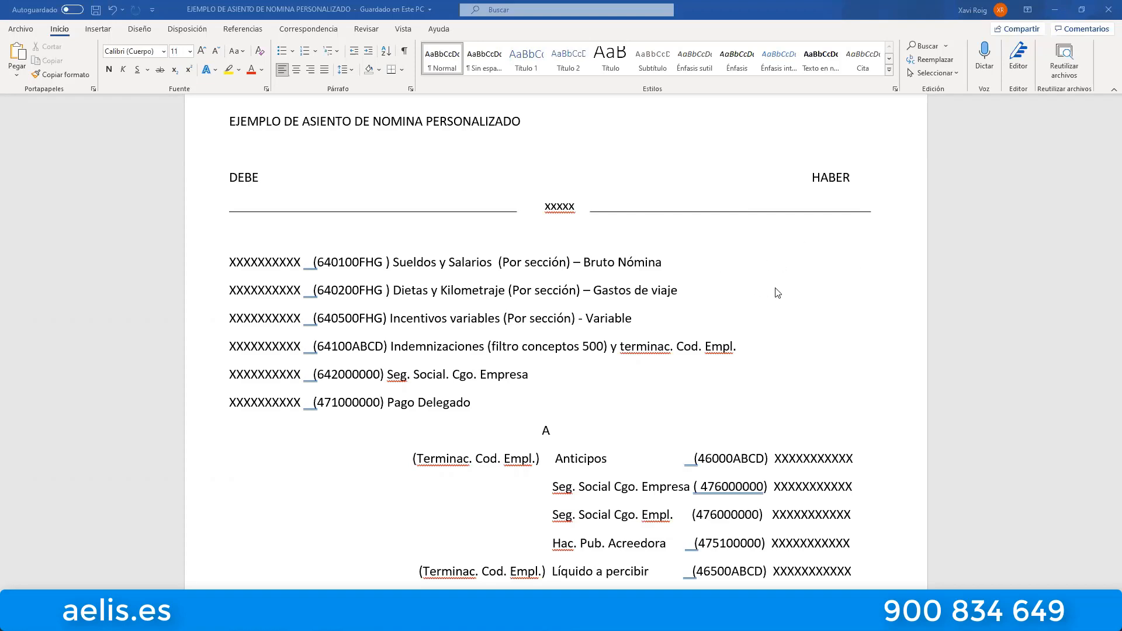
Examine the standard payroll entry section: the NOMINA GUIA BASE guide lines and the debit and credit accounts below them.
scroll(778, 293, "down", 5)
scroll(778, 291, "down", 10)
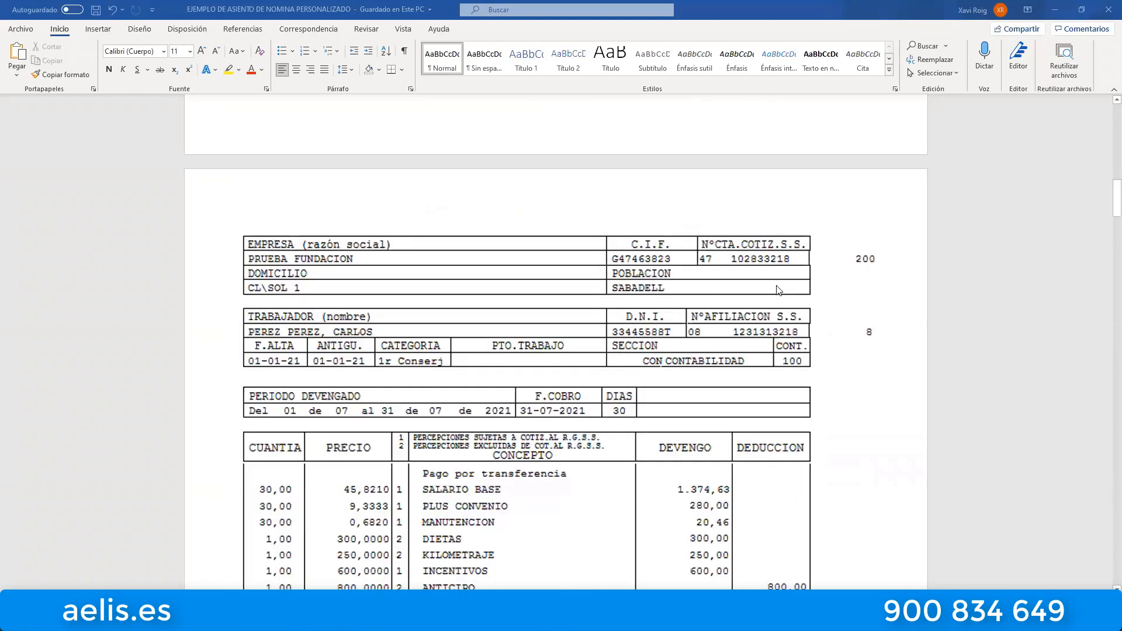
scroll(778, 290, "down", 15)
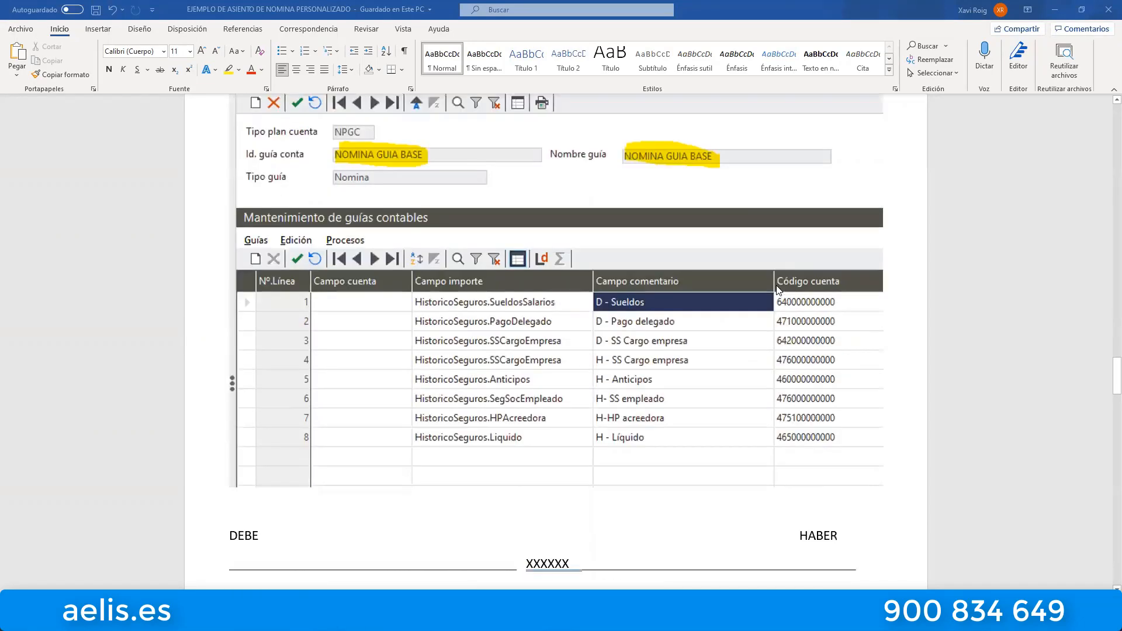
scroll(778, 290, "up", 3)
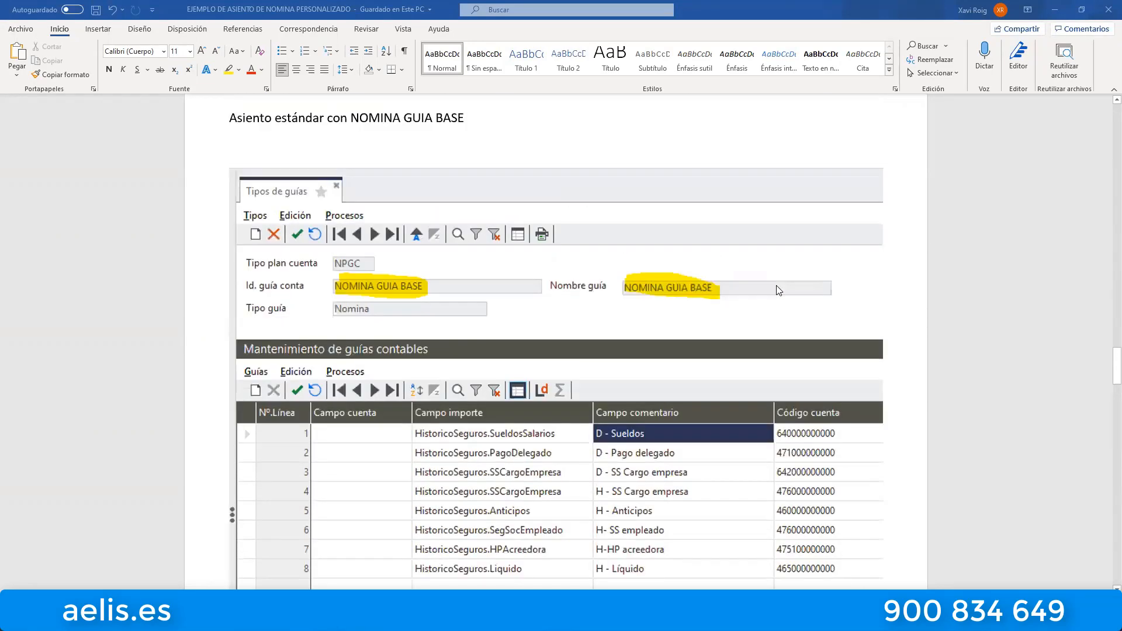
scroll(778, 291, "down", 1)
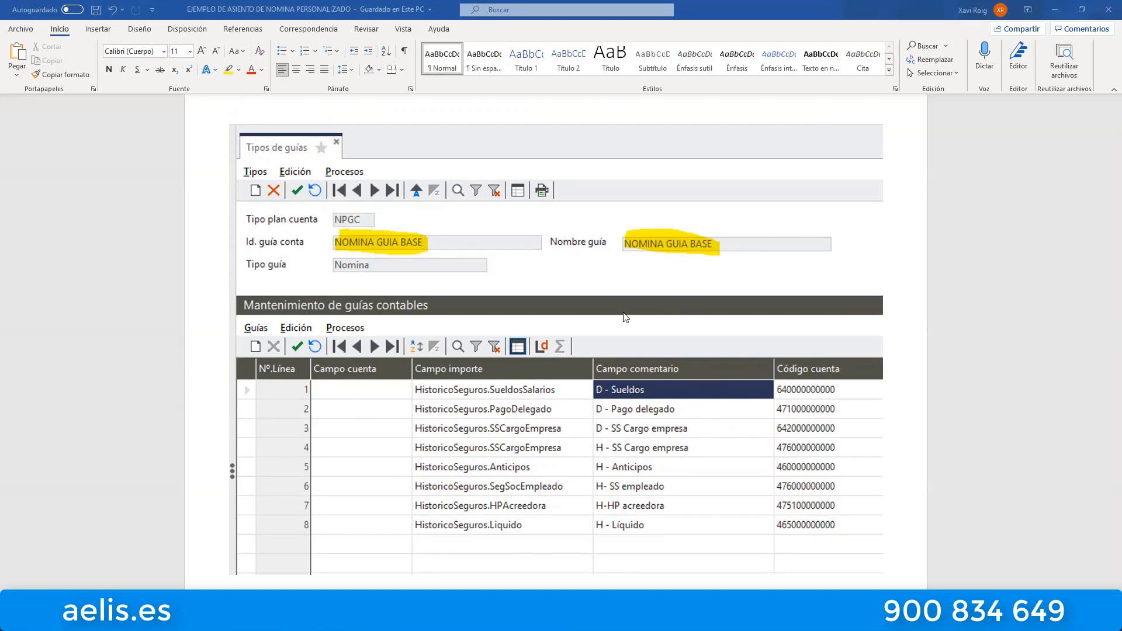
scroll(624, 312, "down", 5)
scroll(625, 316, "down", 2)
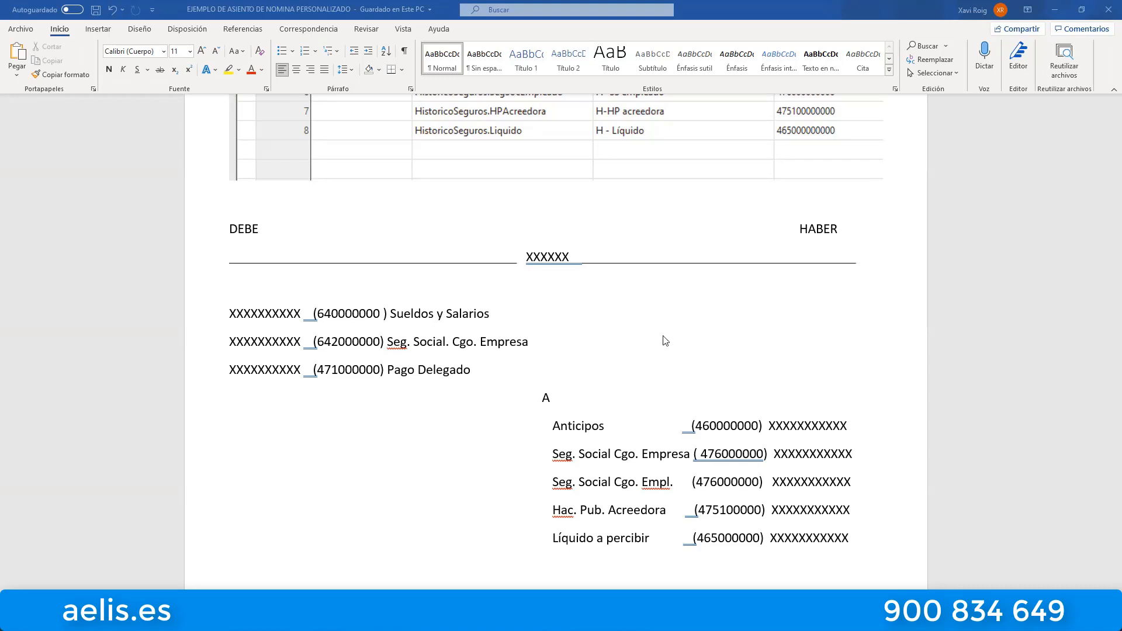
Return to the customised payroll entry at the document's start and review its debit accounts for salaries, travel expenses, incentives and indemnities.
scroll(721, 350, "up", 3)
scroll(721, 352, "up", 11)
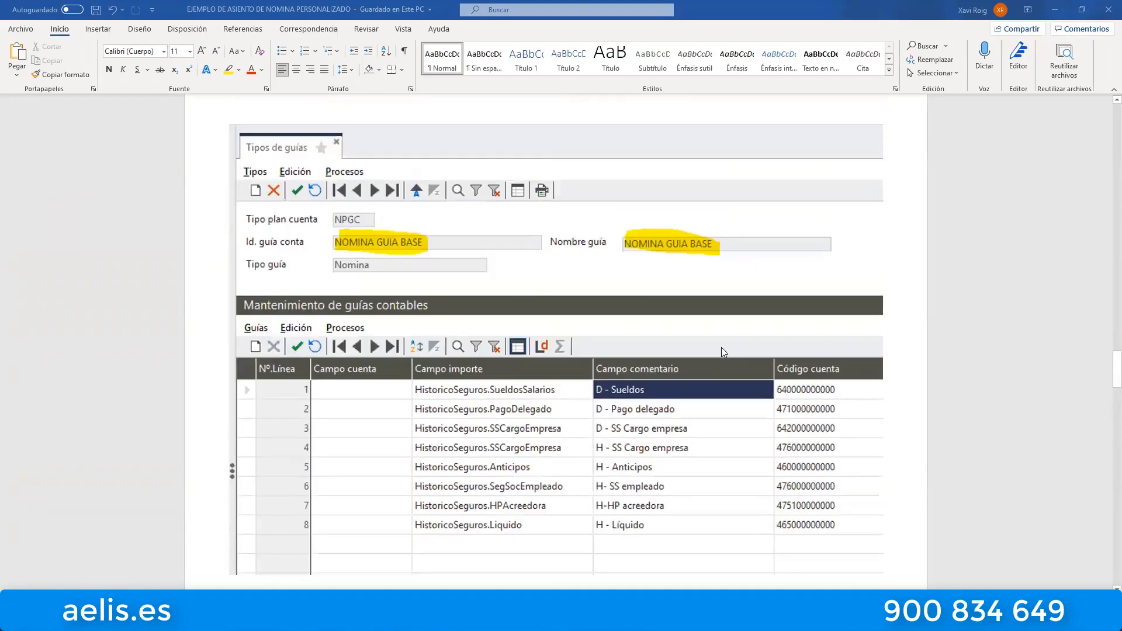
scroll(724, 352, "up", 18)
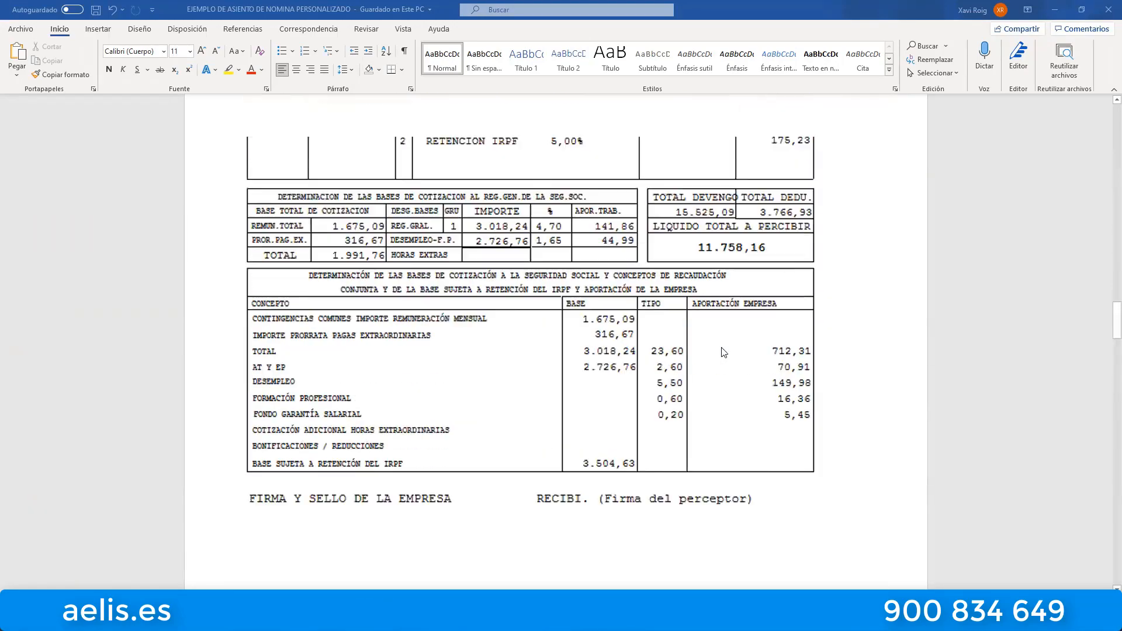
scroll(723, 352, "up", 10)
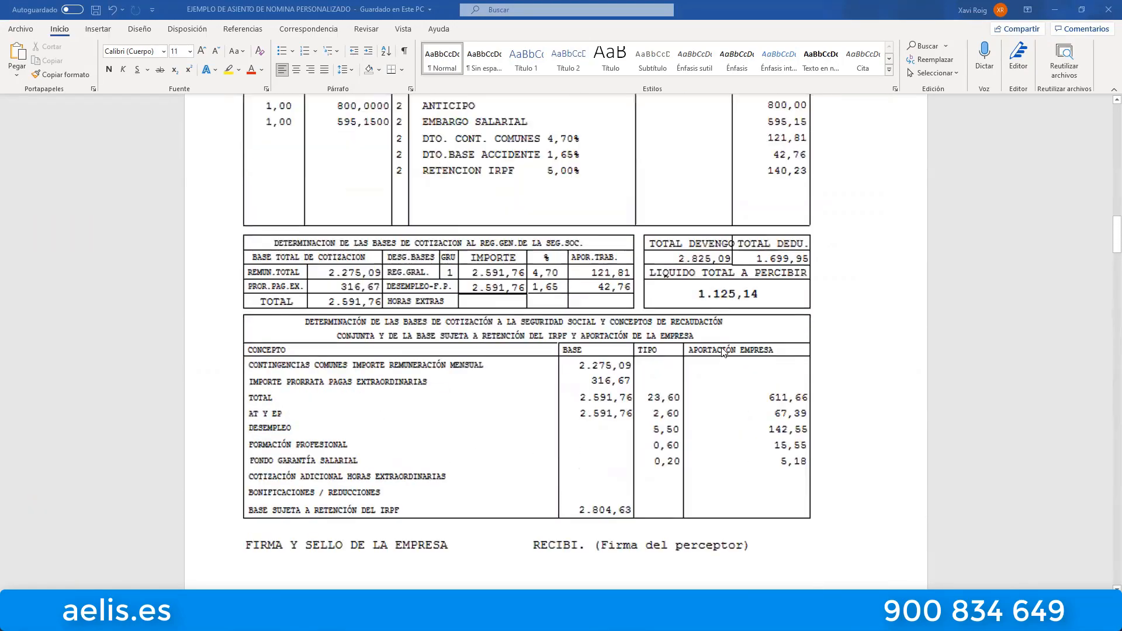
scroll(724, 352, "up", 10)
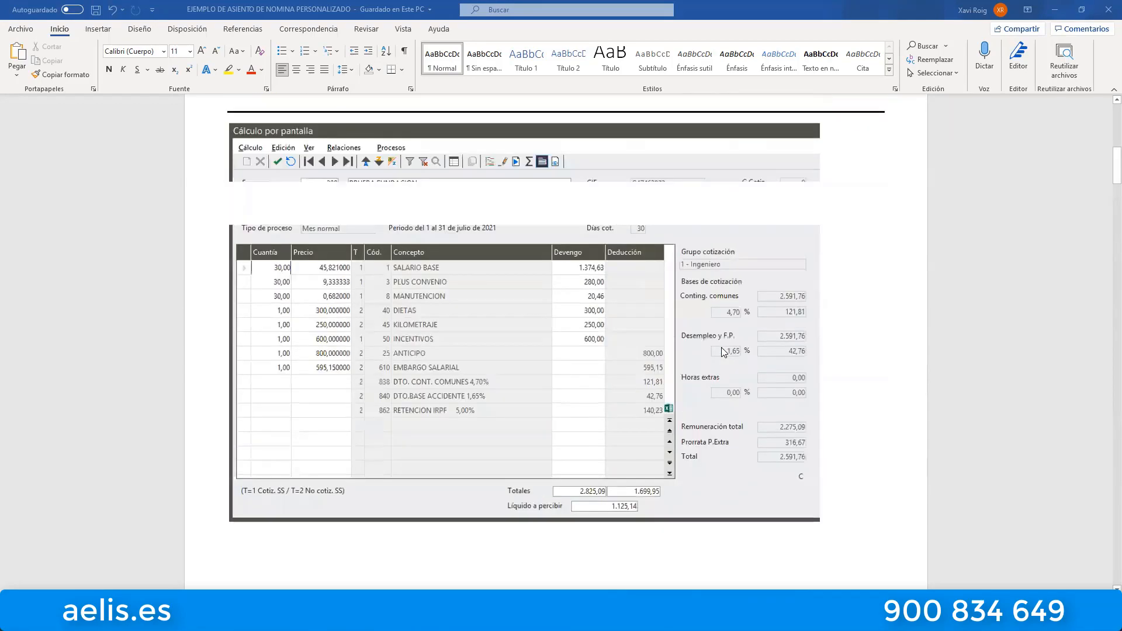
scroll(723, 352, "up", 1)
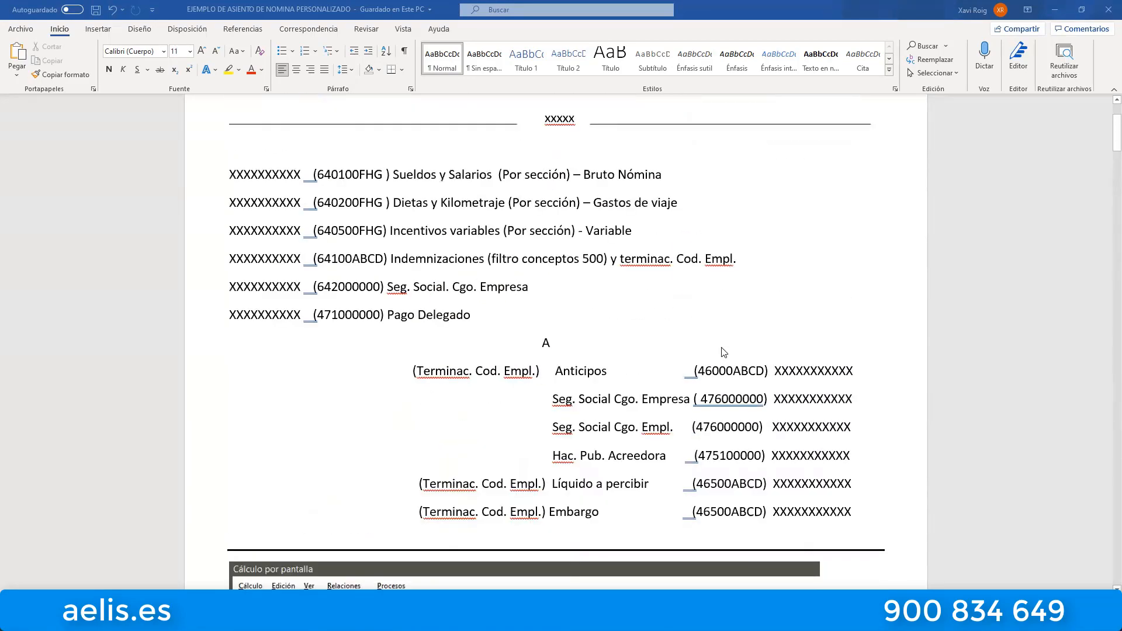
scroll(753, 378, "up", 1)
scroll(752, 379, "up", 1)
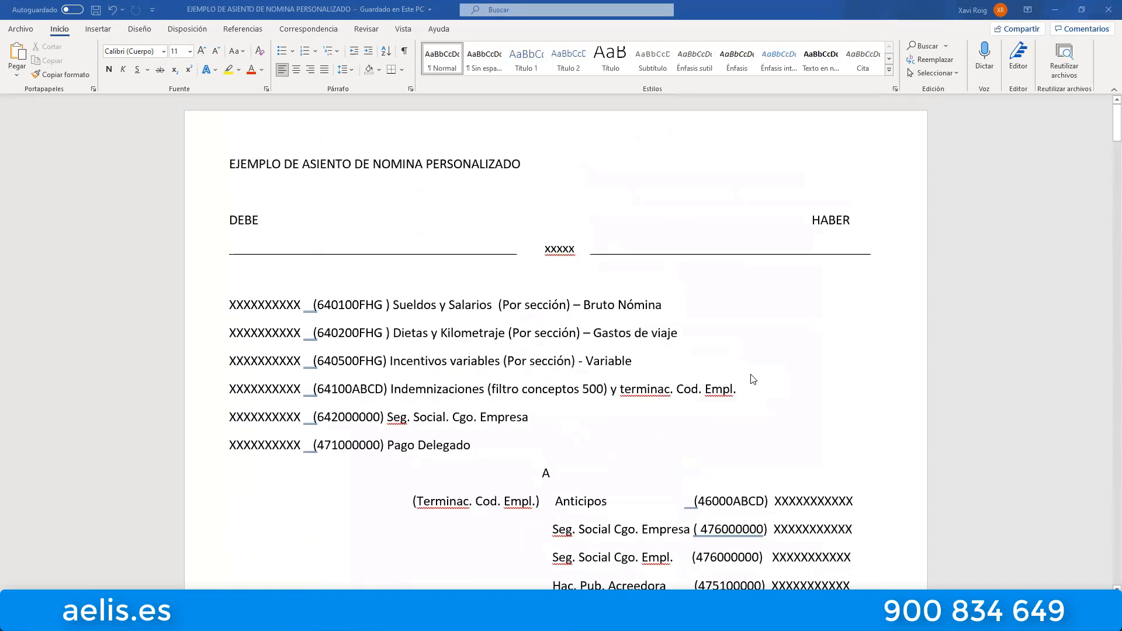
scroll(753, 379, "down", 2)
scroll(753, 380, "up", 2)
scroll(753, 380, "down", 1)
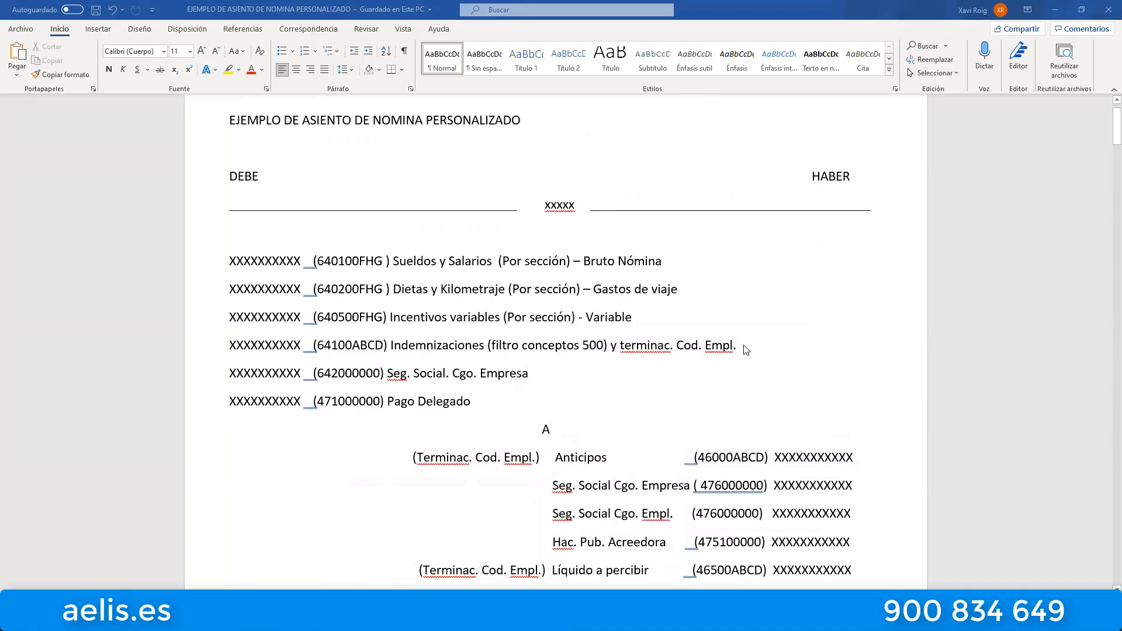
scroll(747, 351, "down", 1)
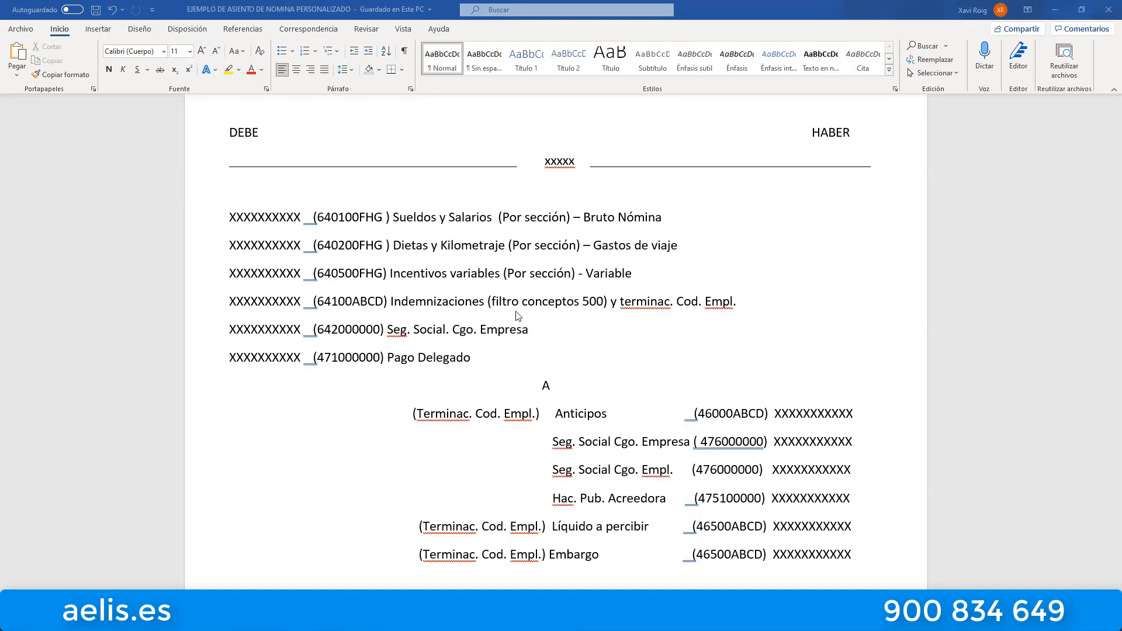
scroll(535, 308, "down", 3)
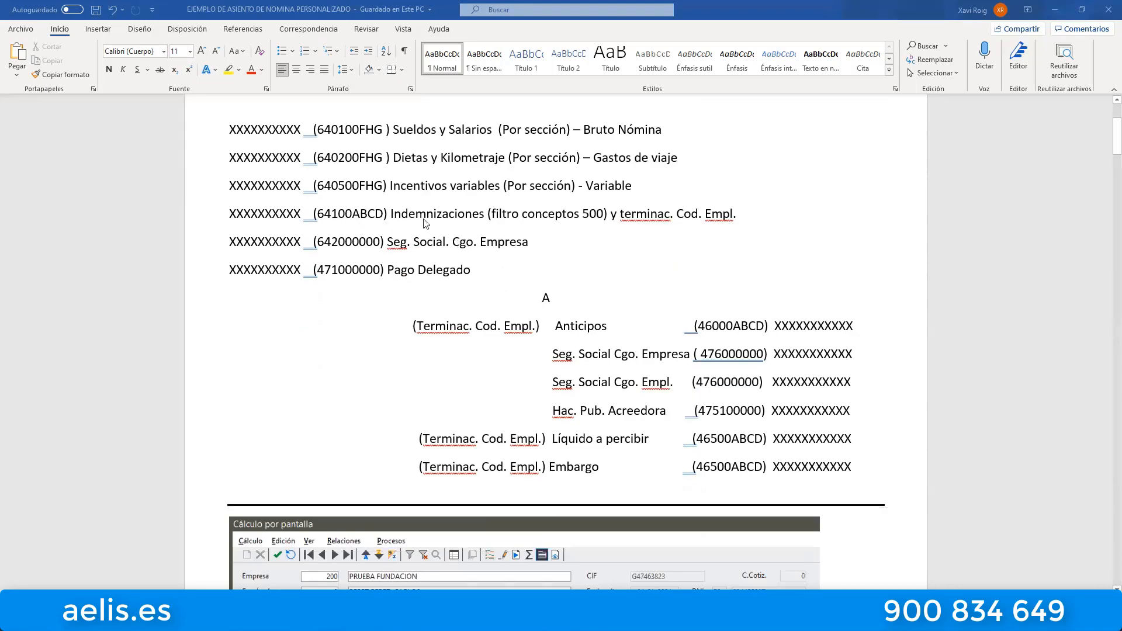
scroll(444, 214, "up", 1)
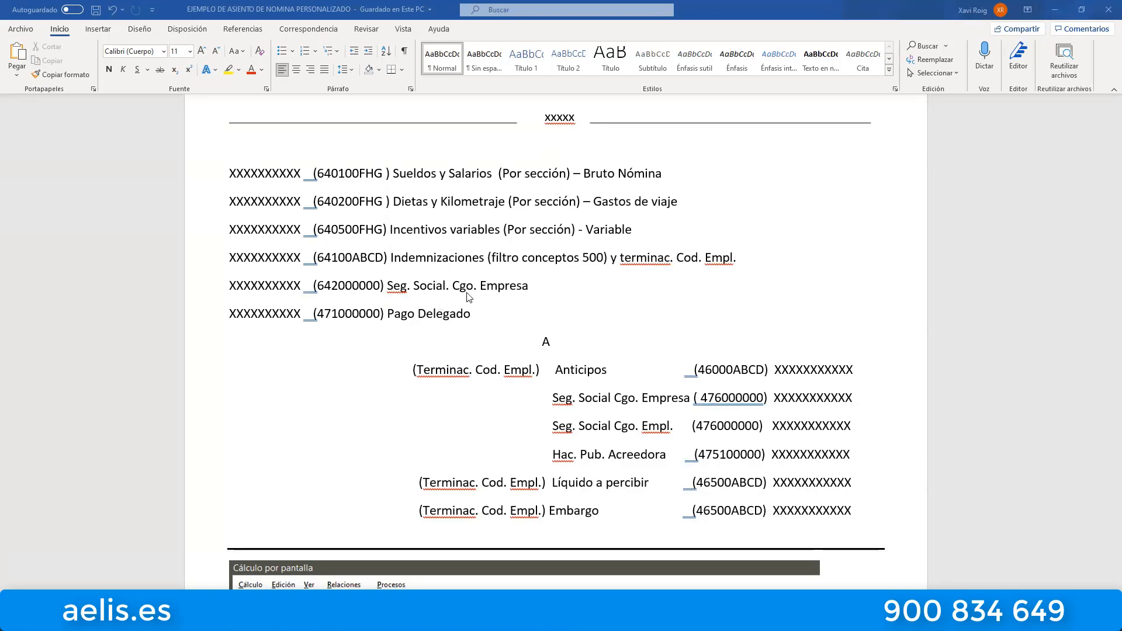
Review the credit accounts of the customised payroll entry, including advances, social security, net pay and garnishment with employee-code endings.
scroll(481, 299, "down", 1)
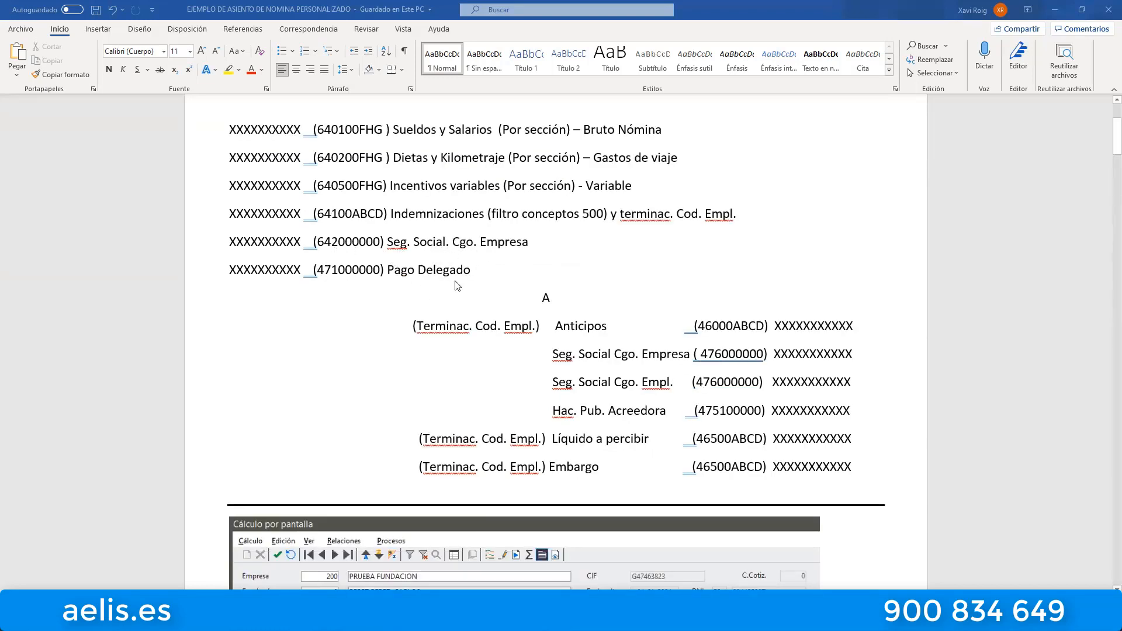
scroll(597, 315, "down", 2)
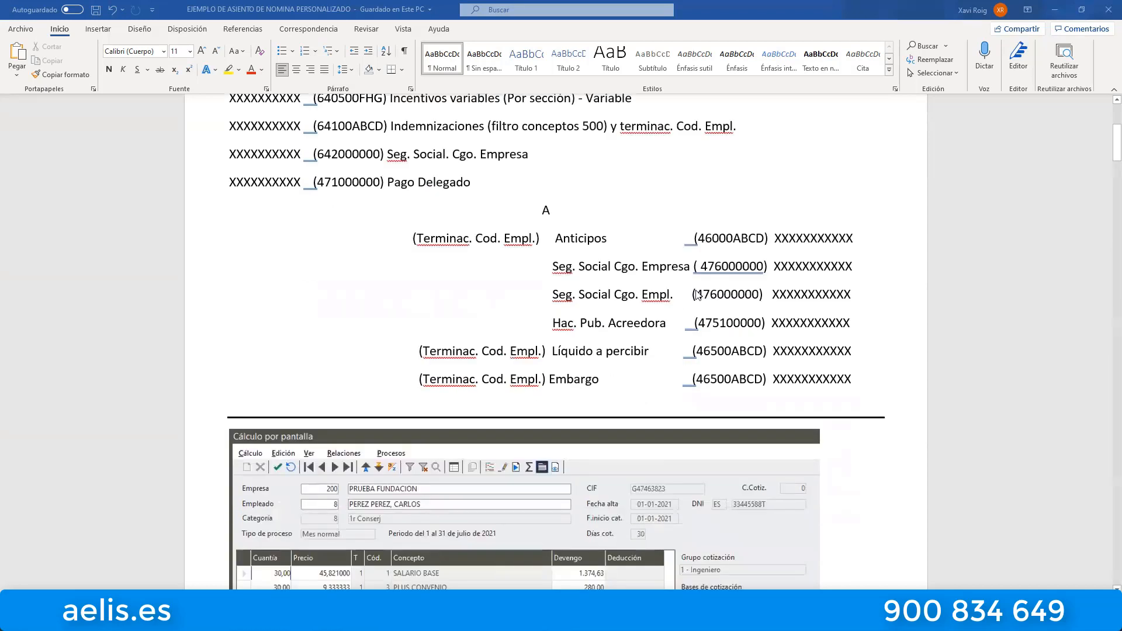
scroll(698, 295, "up", 1)
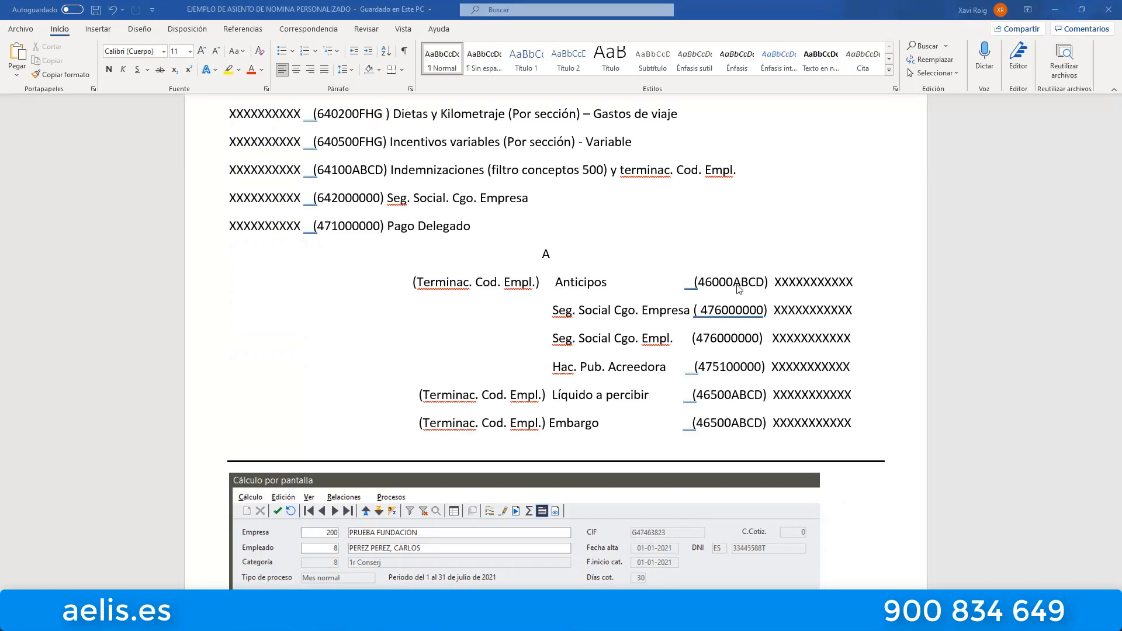
scroll(747, 278, "up", 3)
scroll(686, 276, "down", 1)
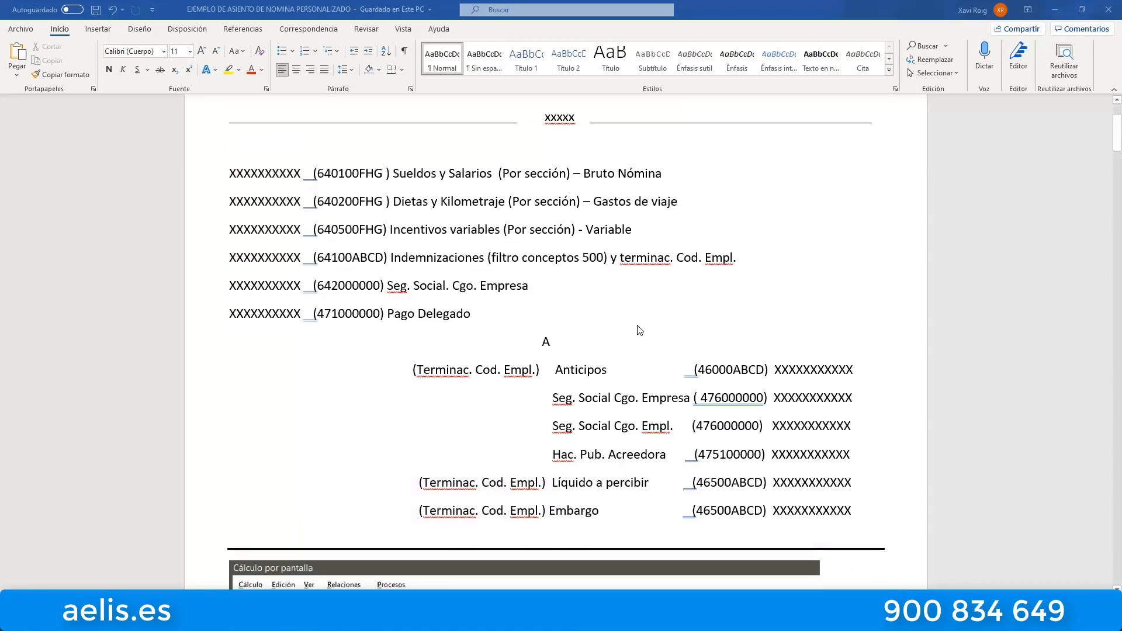
scroll(479, 306, "up", 3)
scroll(479, 336, "down", 3)
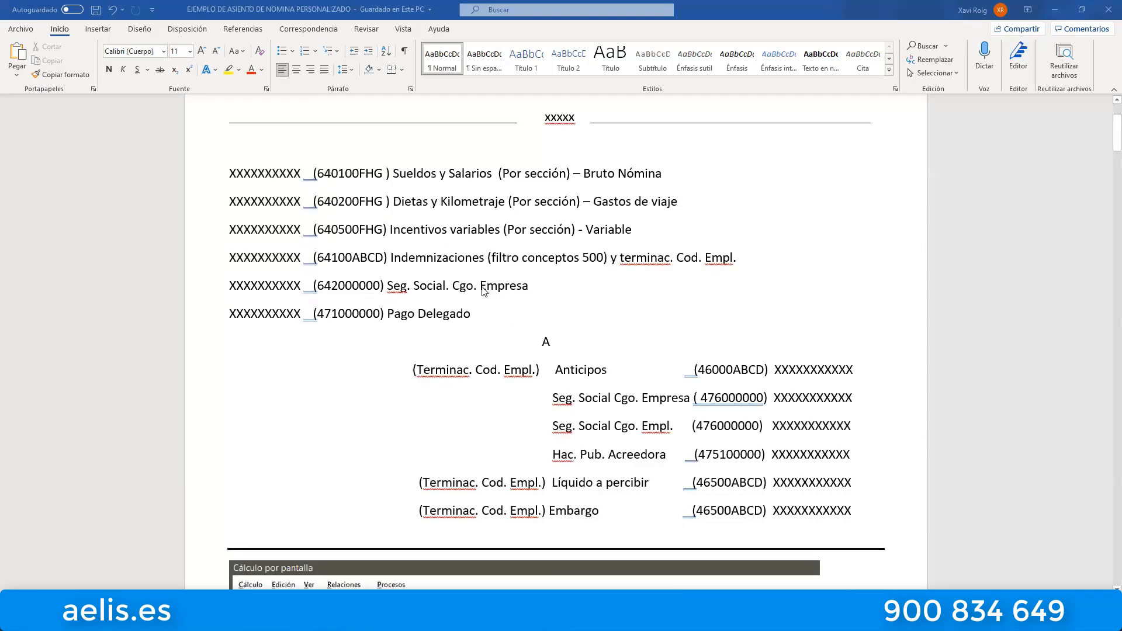
scroll(444, 275, "up", 3)
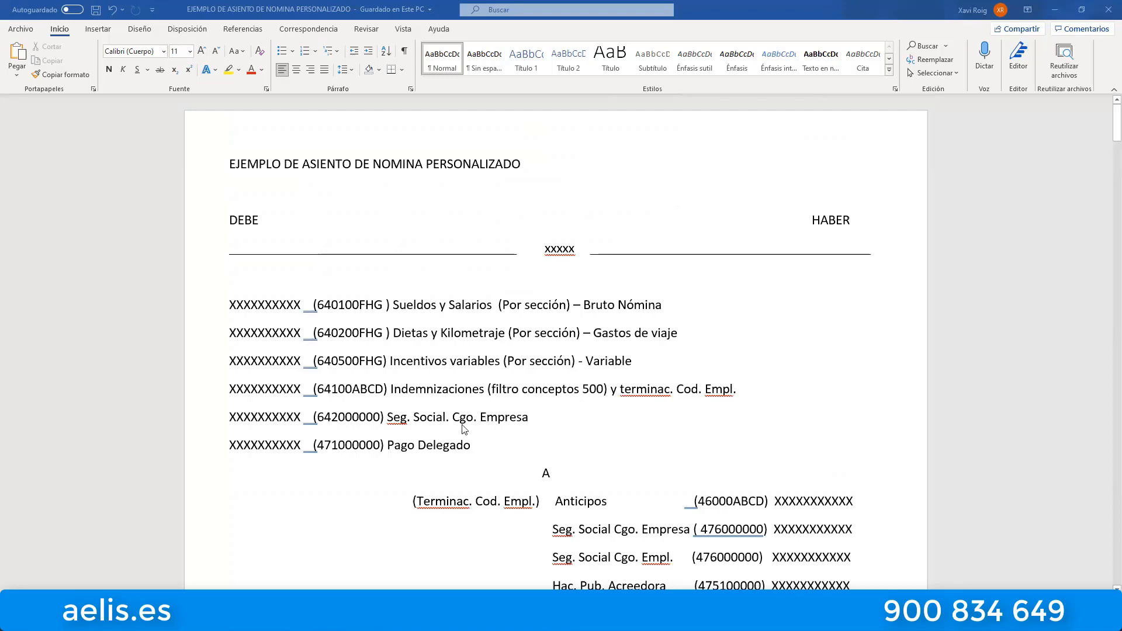
scroll(643, 374, "down", 1)
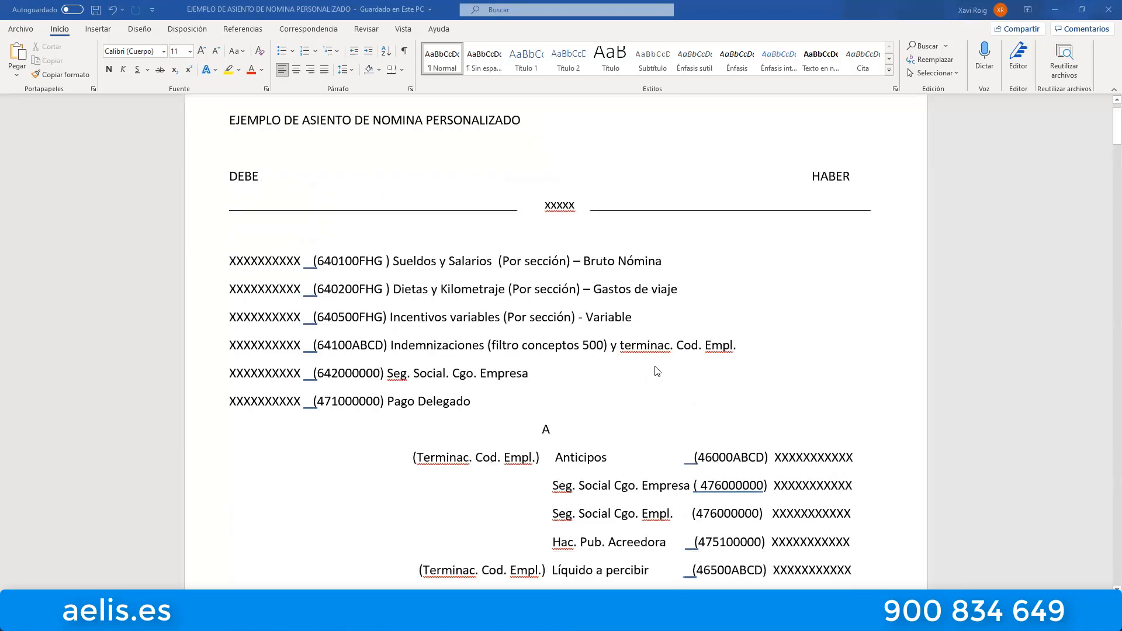
scroll(661, 370, "down", 2)
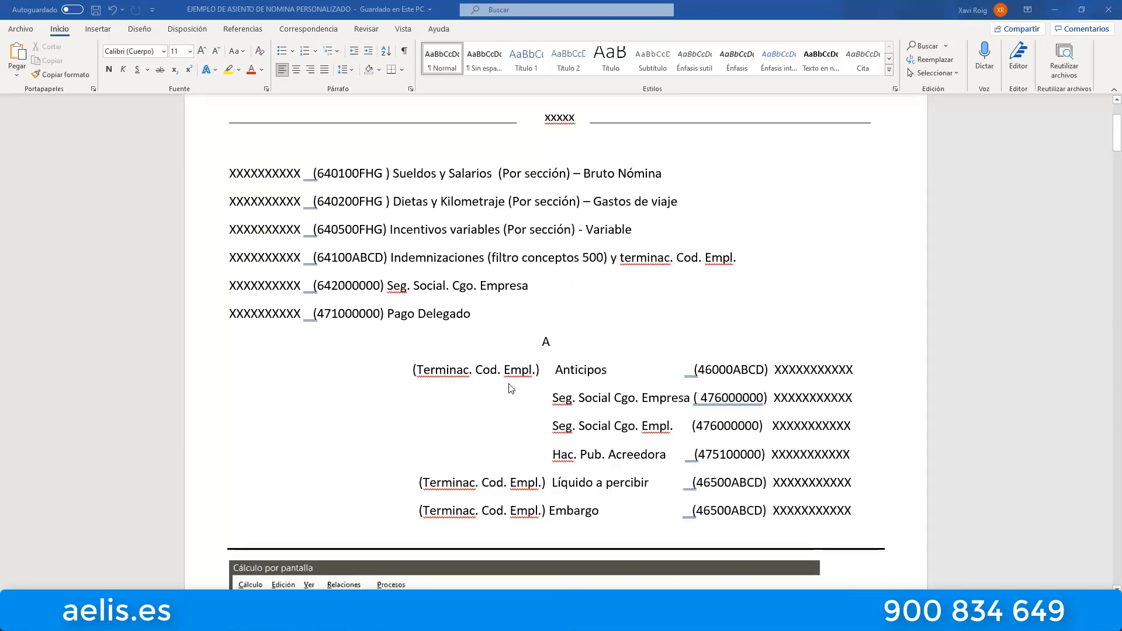
scroll(652, 403, "down", 3)
scroll(656, 402, "up", 3)
scroll(663, 387, "up", 2)
scroll(680, 383, "down", 9)
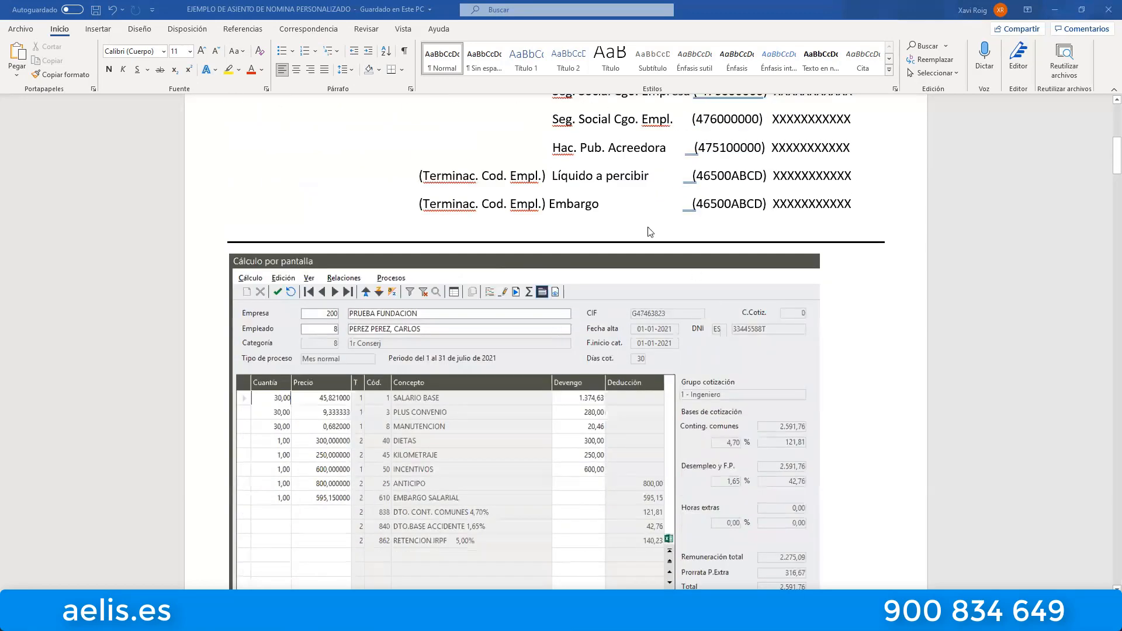
Compare the customised entry with the sample employee's Cálculo por pantalla capture and July 2021 payslip, checking concepts, deductions and contribution bases.
scroll(626, 216, "up", 2)
scroll(612, 202, "down", 5)
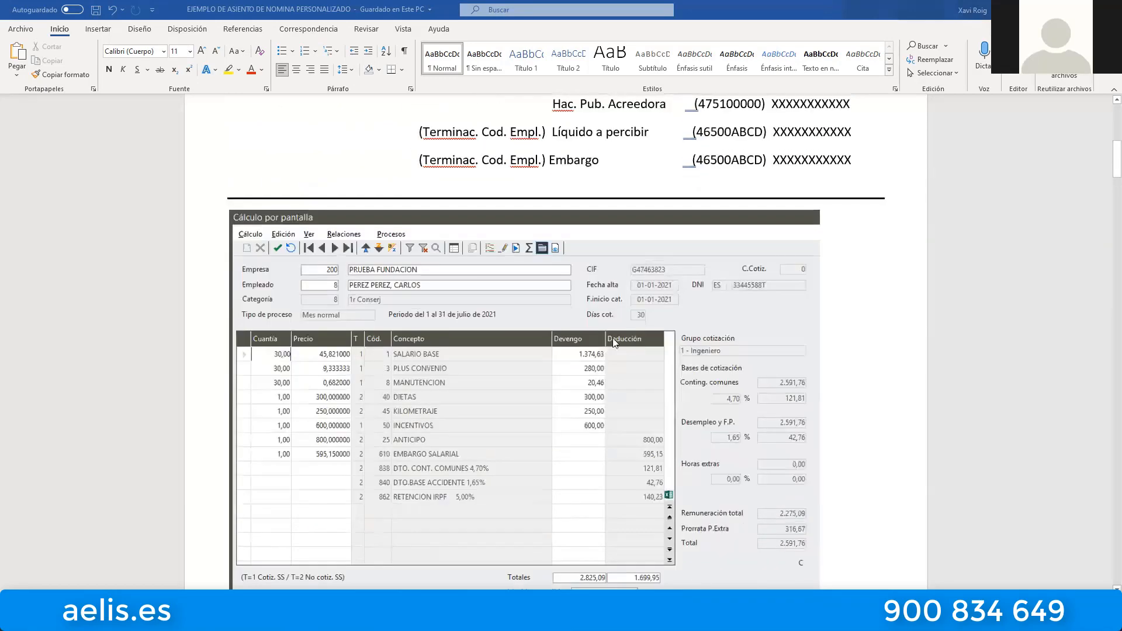
scroll(627, 299, "up", 2)
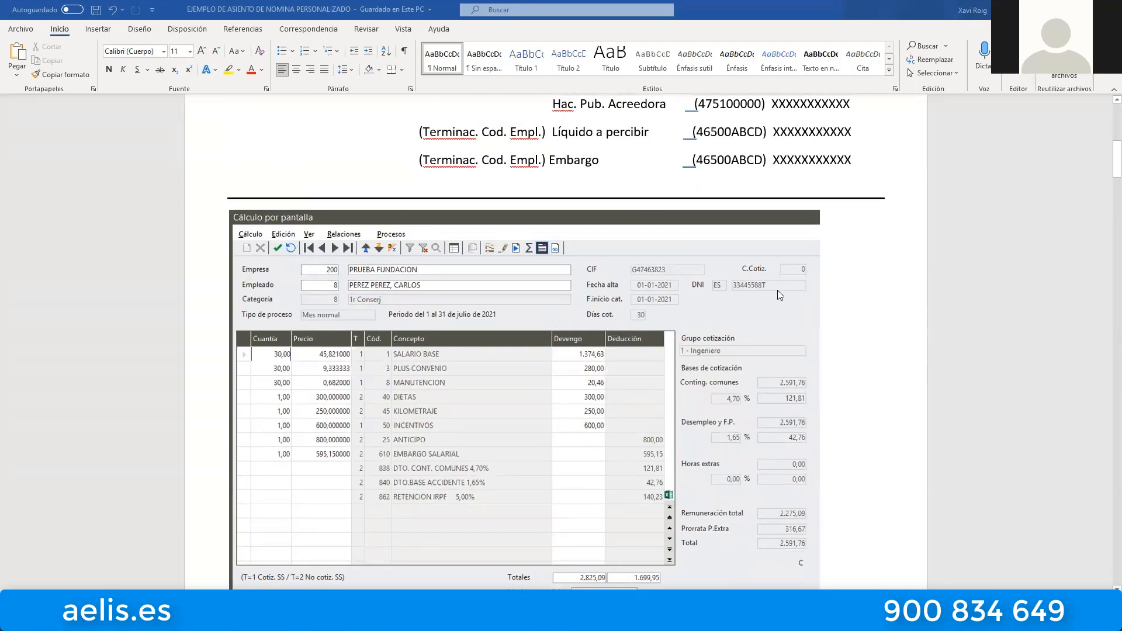
scroll(777, 290, "up", 11)
scroll(692, 246, "down", 10)
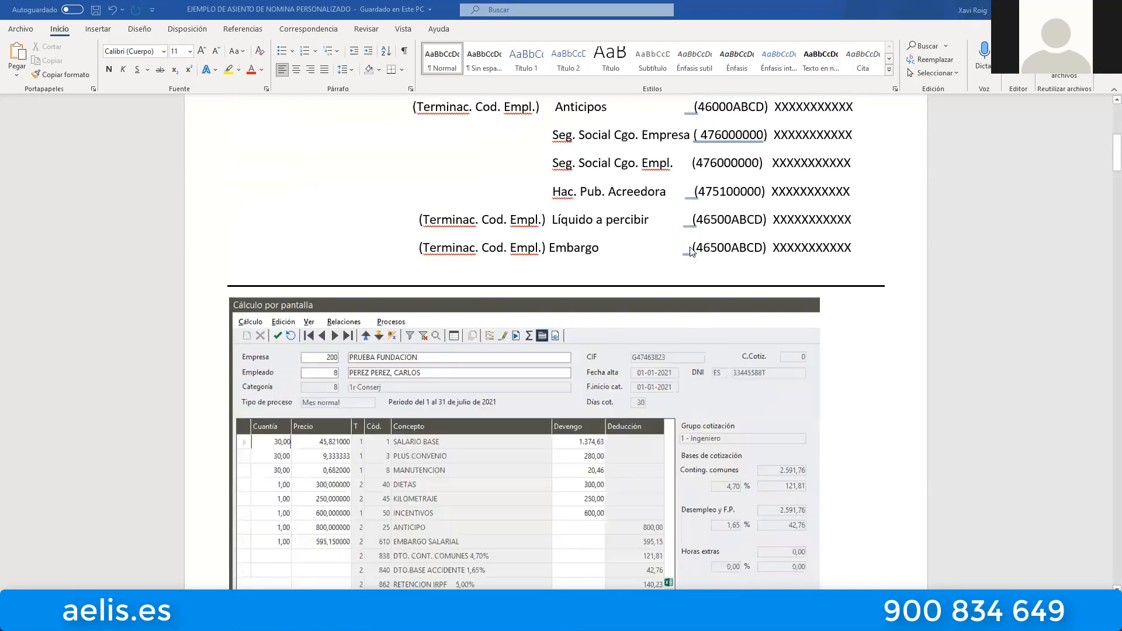
scroll(691, 250, "down", 4)
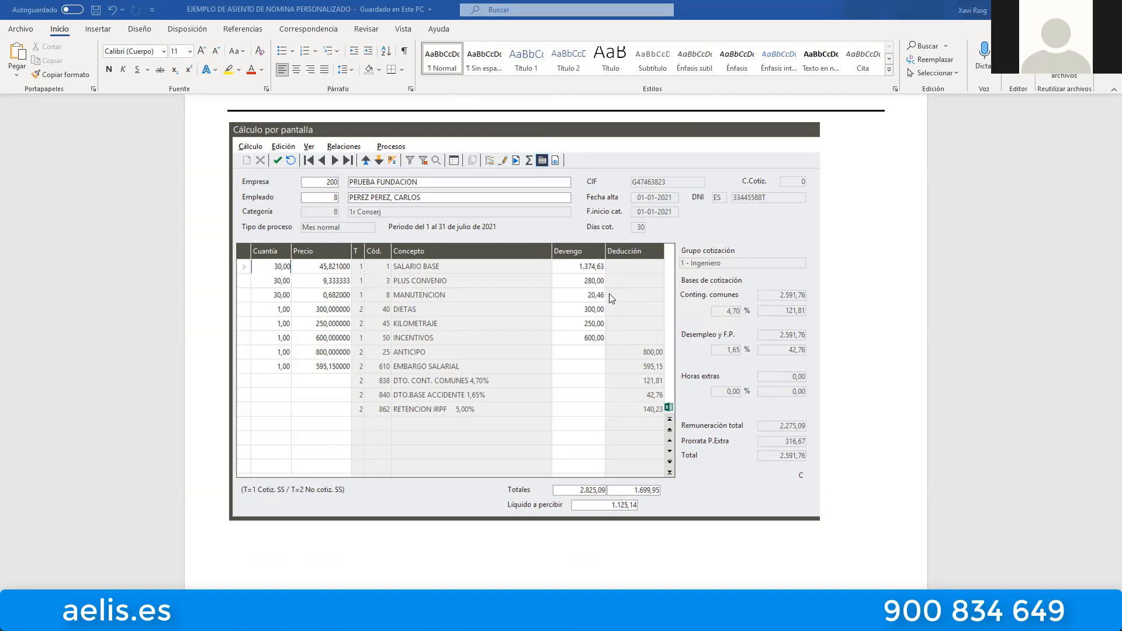
scroll(571, 298, "down", 1)
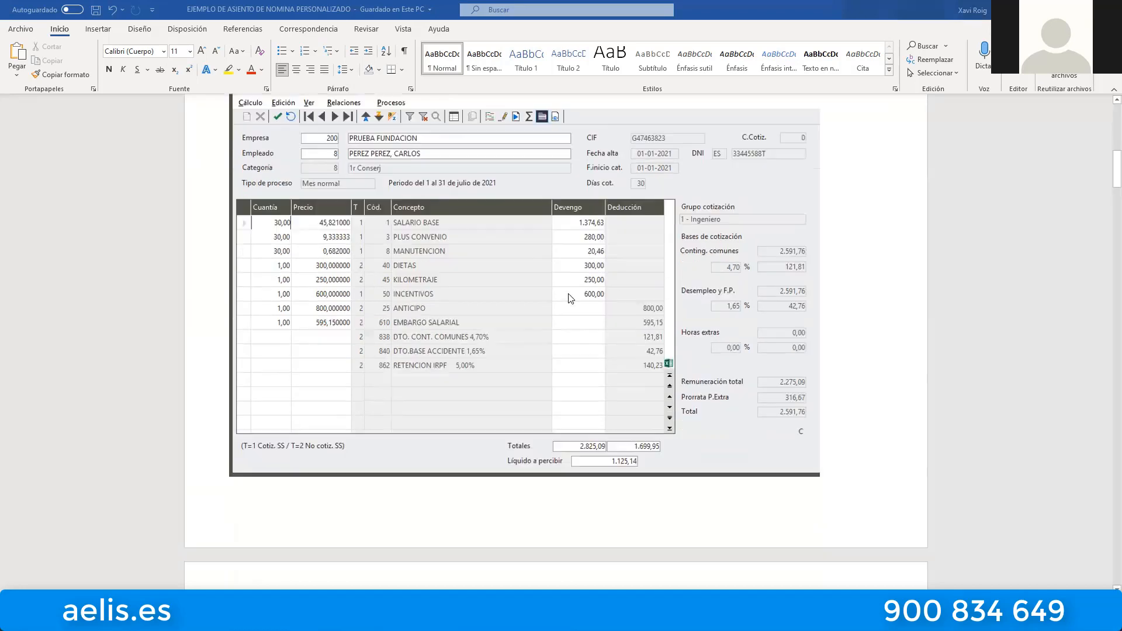
scroll(571, 298, "down", 15)
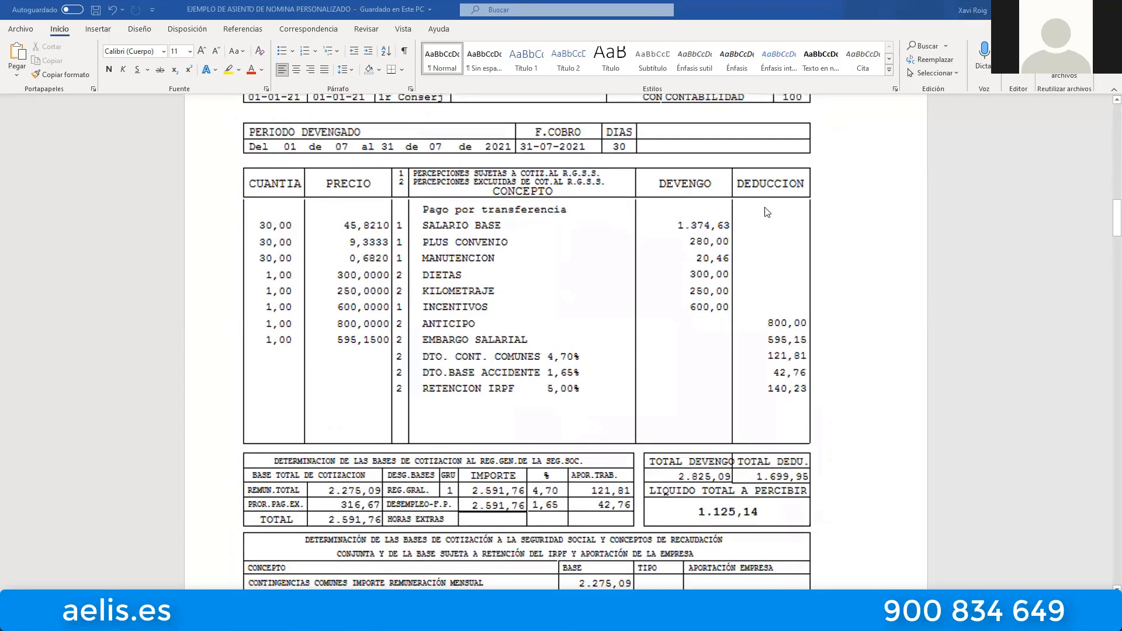
scroll(592, 206, "down", 1)
scroll(684, 283, "down", 1)
scroll(451, 244, "up", 3)
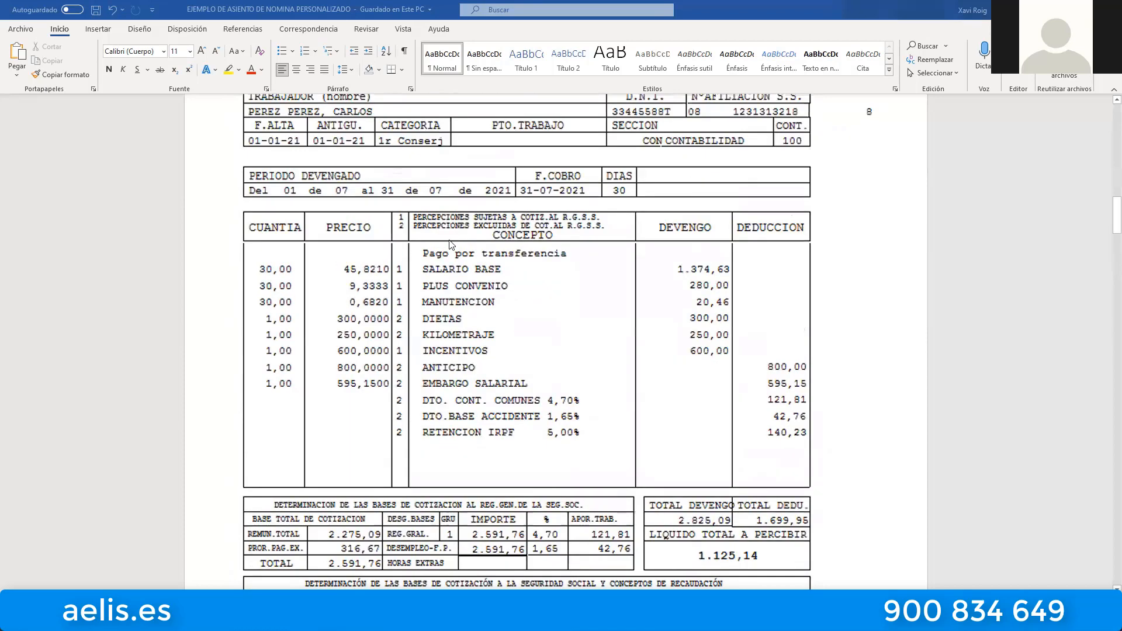
scroll(695, 315, "down", 5)
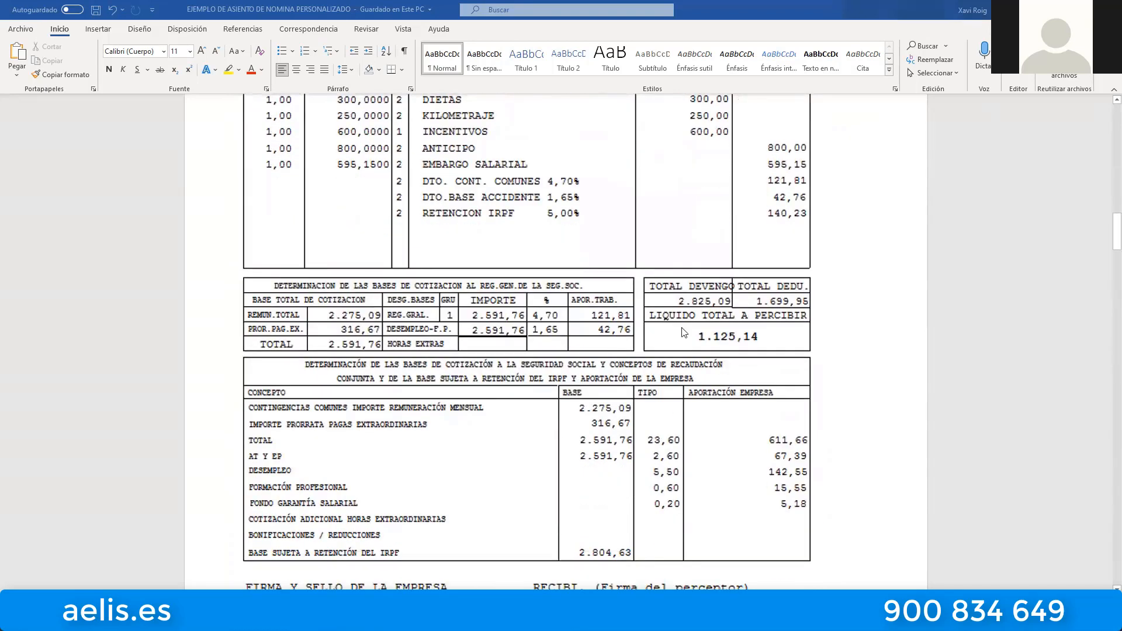
scroll(681, 327, "down", 4)
scroll(672, 319, "up", 5)
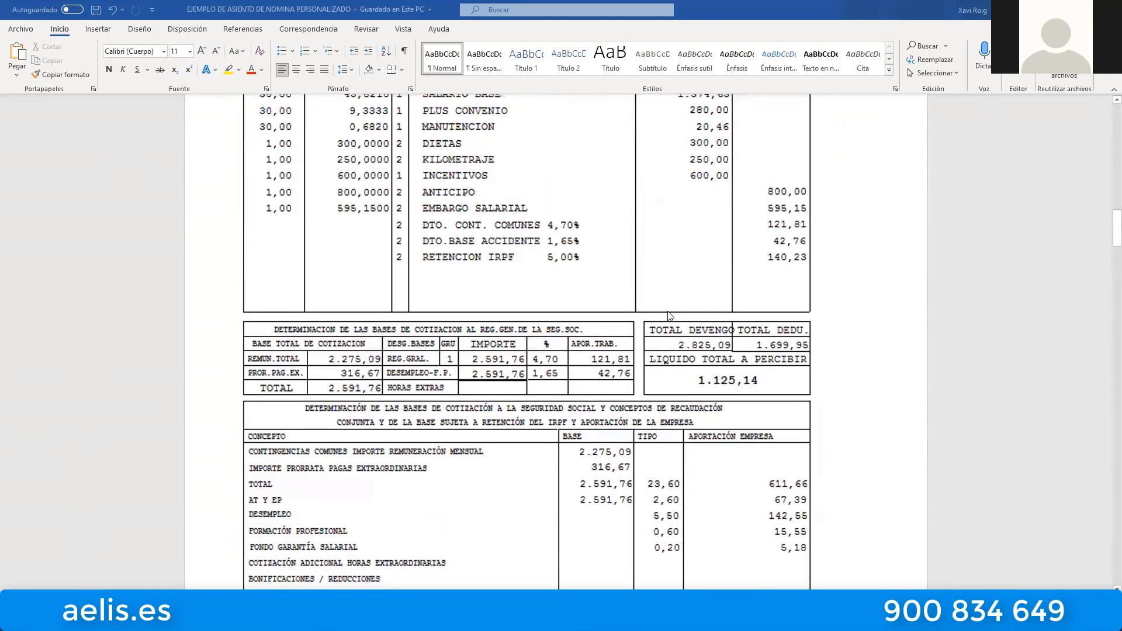
scroll(670, 315, "up", 20)
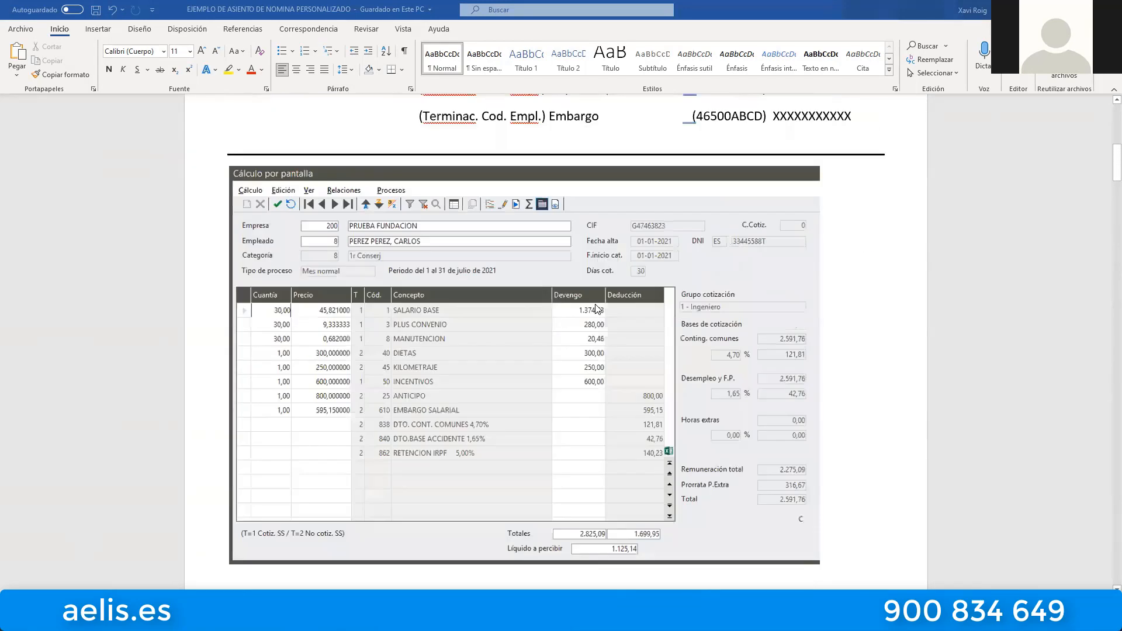
scroll(598, 309, "up", 12)
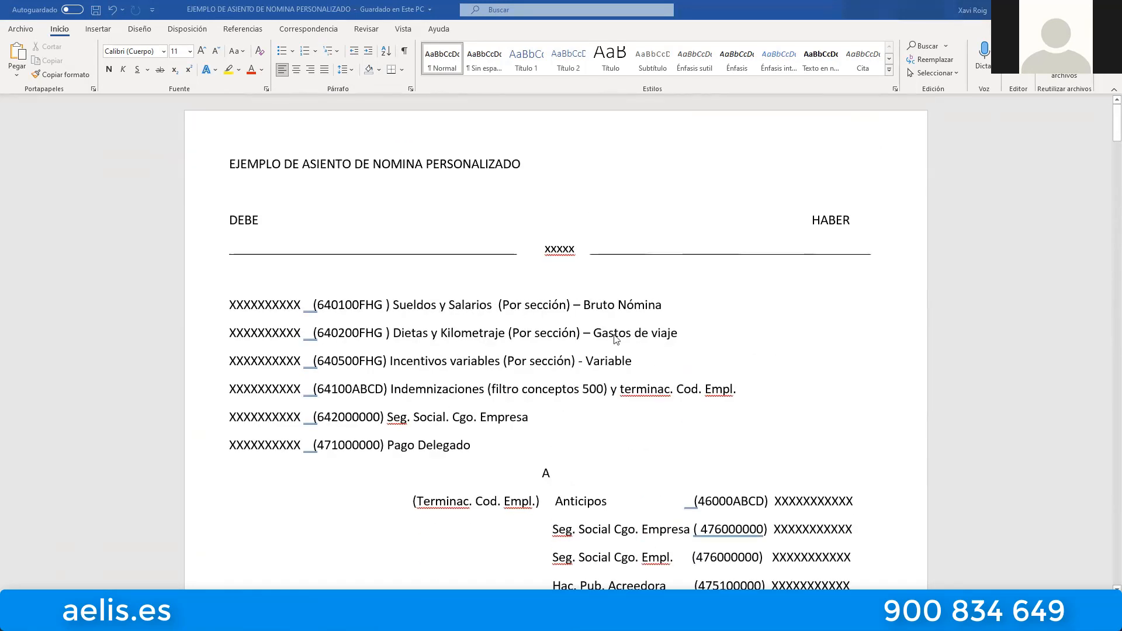
Switch from the Word example to Sage 200 and point out the last two sample employees in the Empleado - Nómina list.
scroll(617, 339, "down", 3)
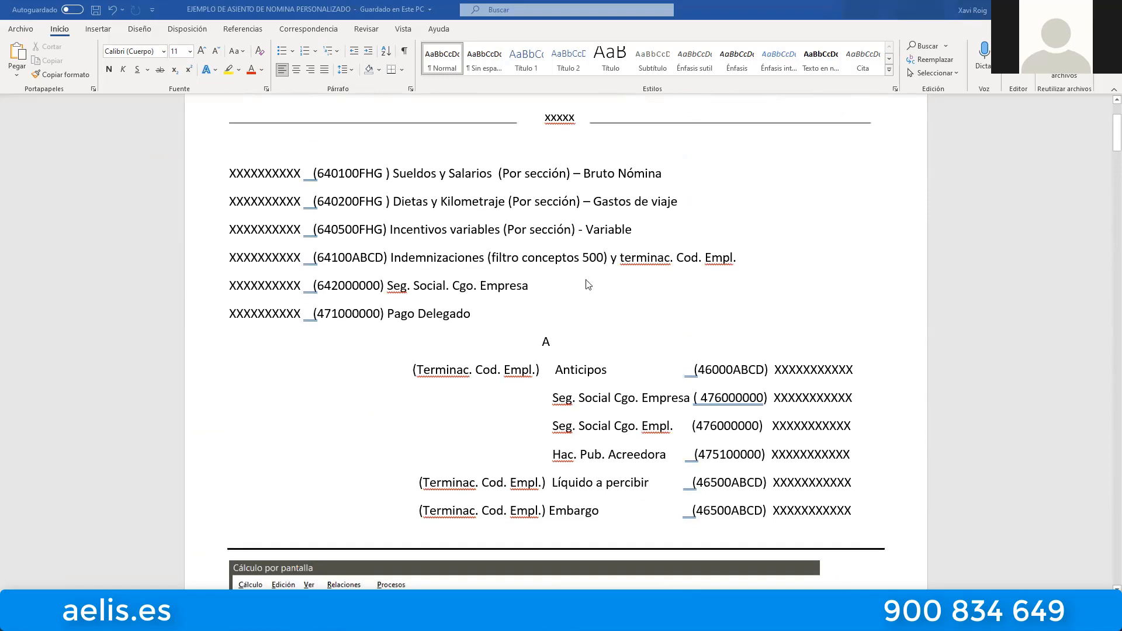
left_click(1055, 10)
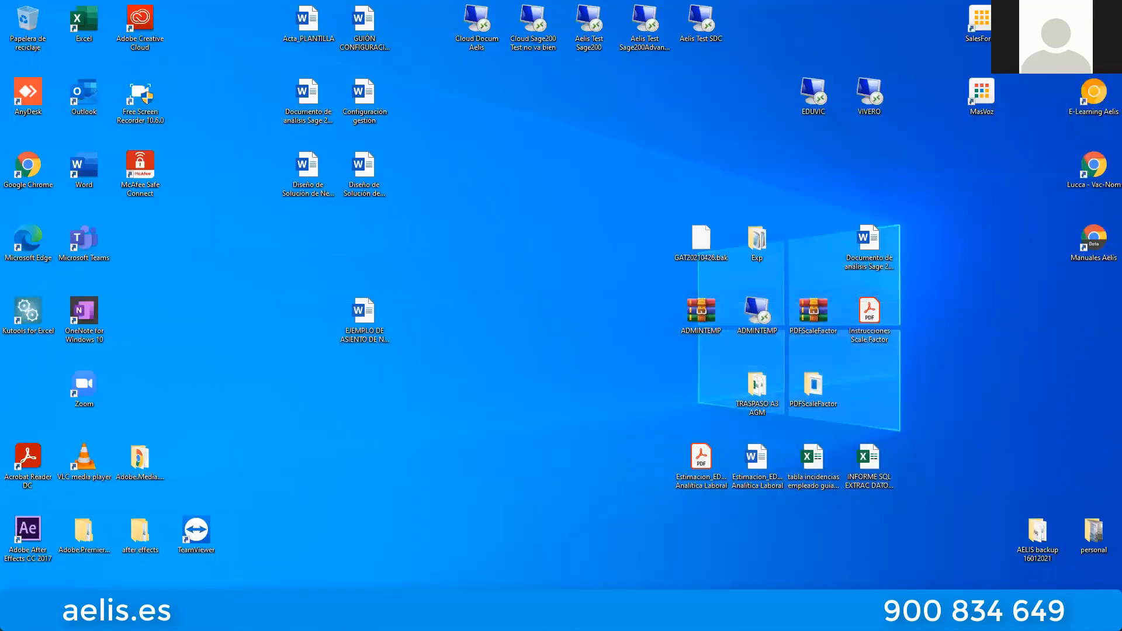
left_click(476, 571)
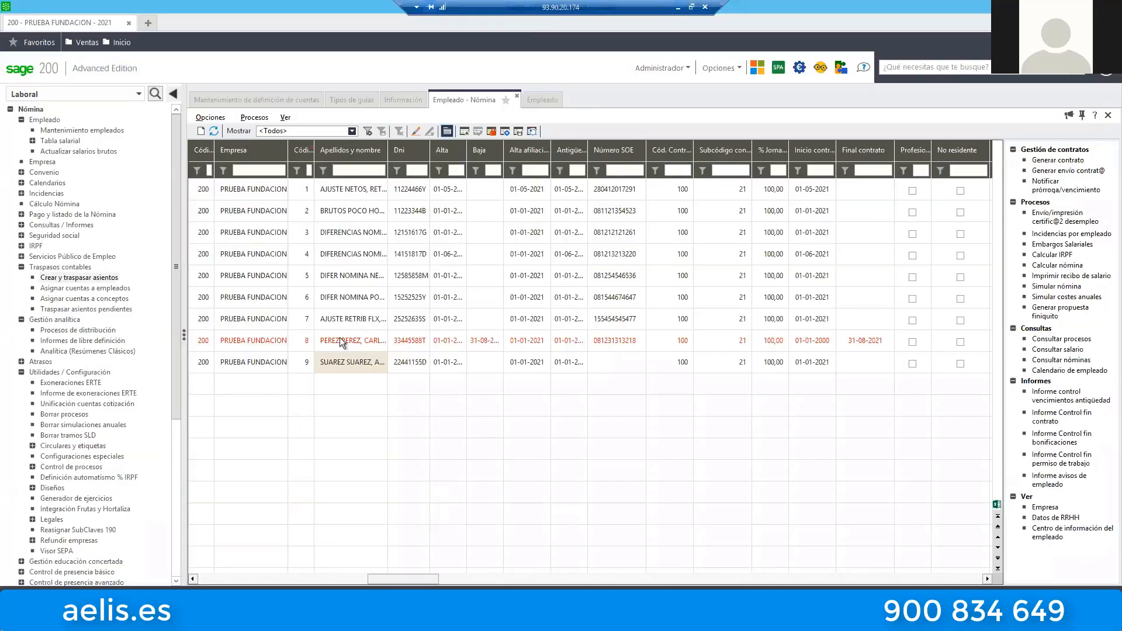
left_click(321, 363)
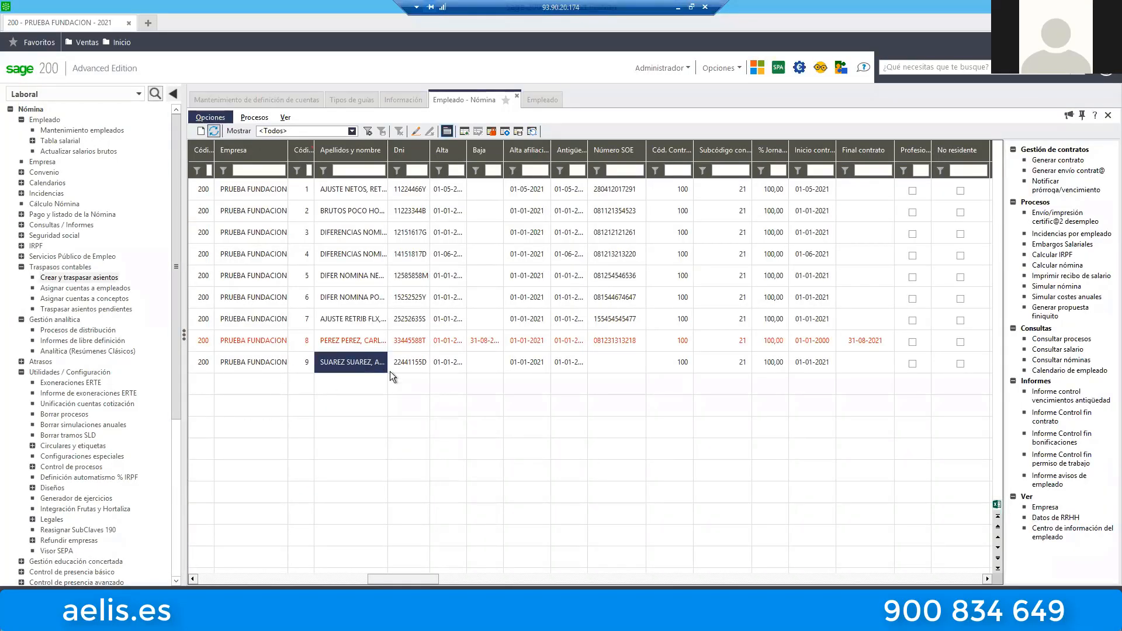
left_click(343, 341)
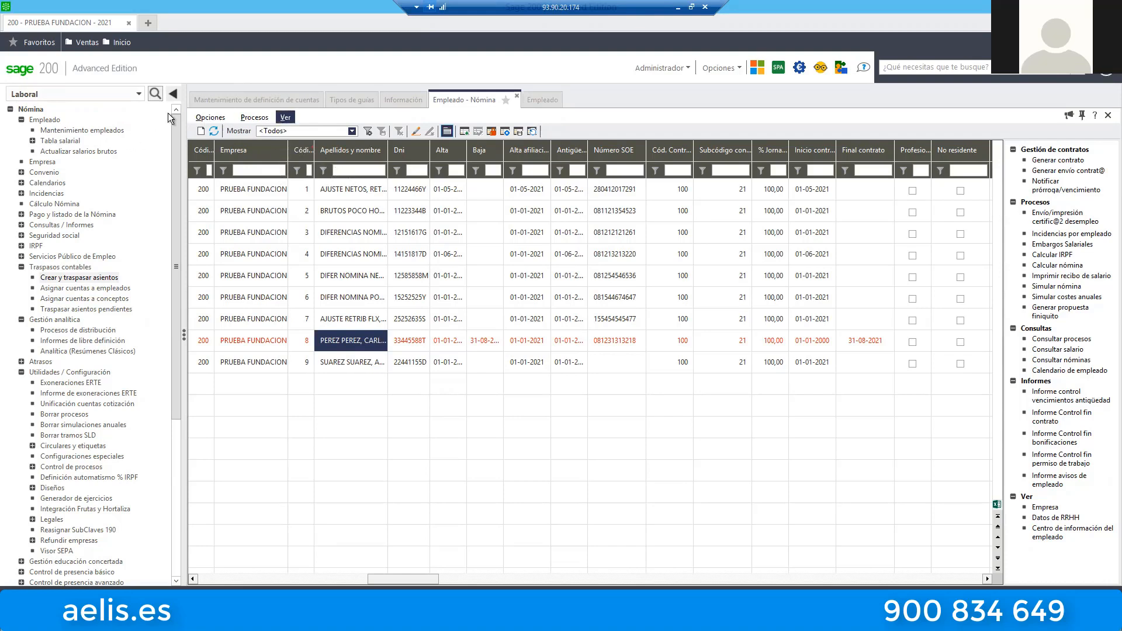
Switch the application area from Laboral to Maestros and locate the Datos para contabilizaciones section.
left_click(133, 96)
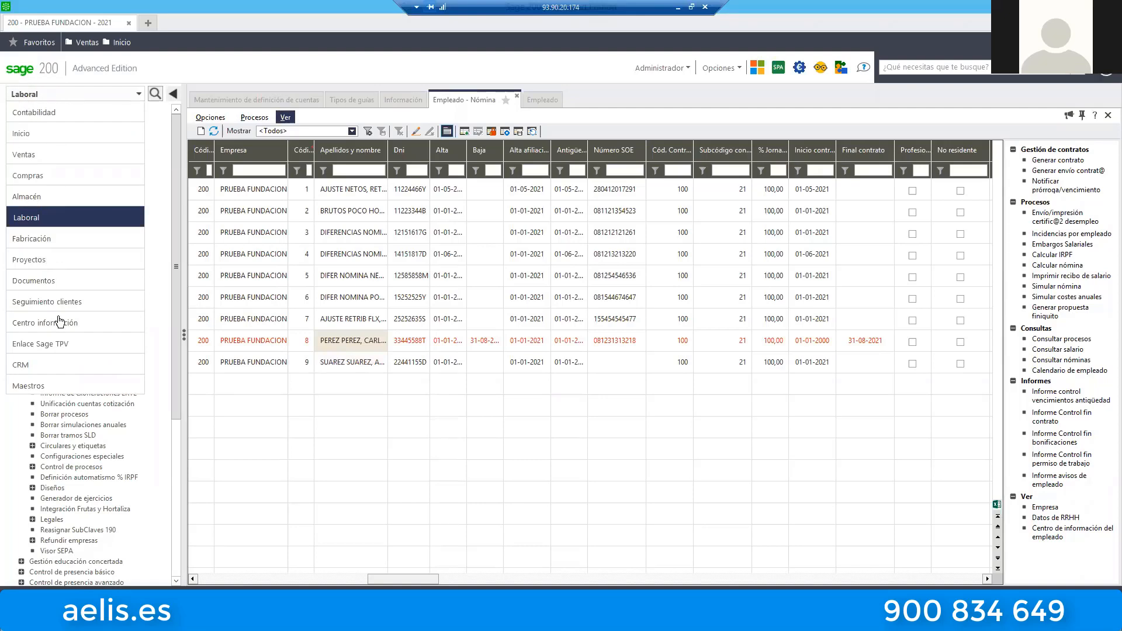
left_click(35, 387)
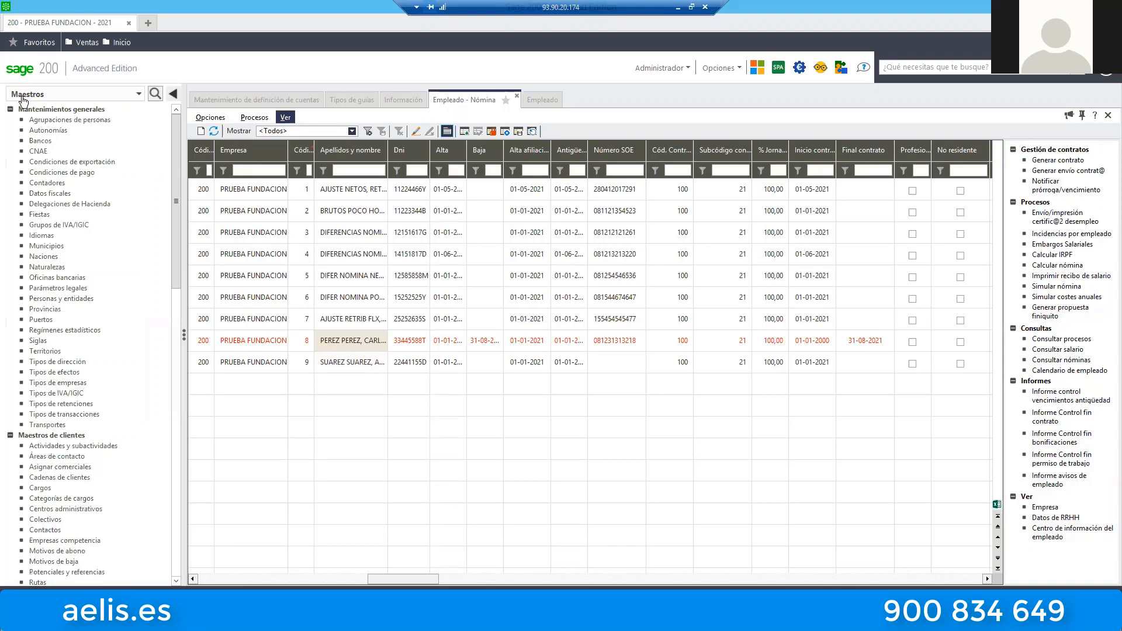
left_click_drag(173, 146, 173, 412)
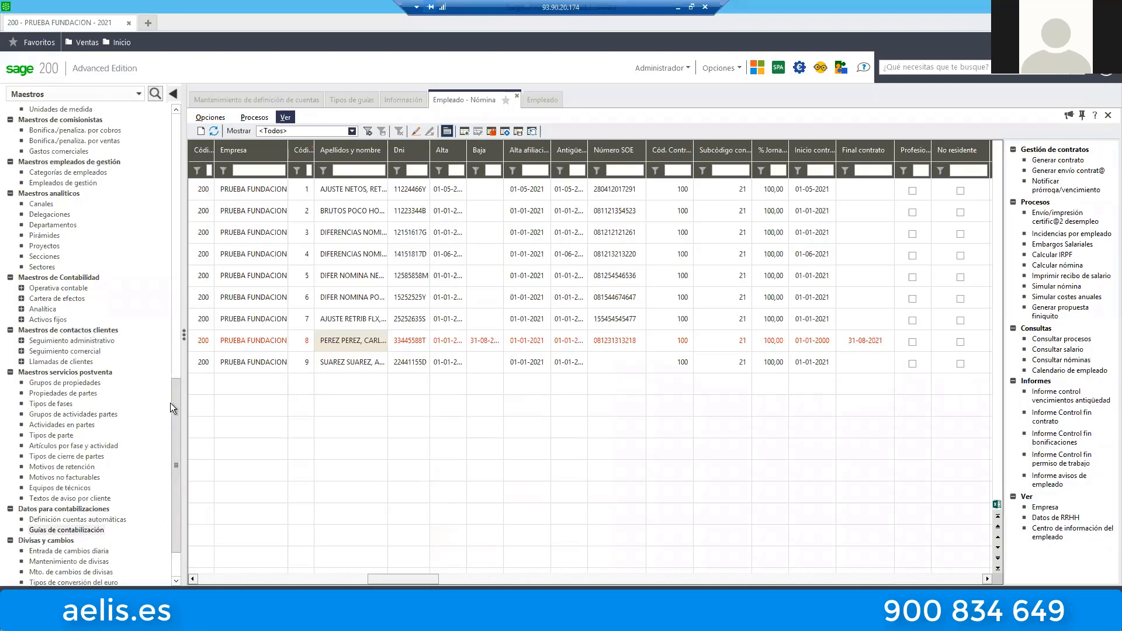
left_click_drag(171, 402, 178, 434)
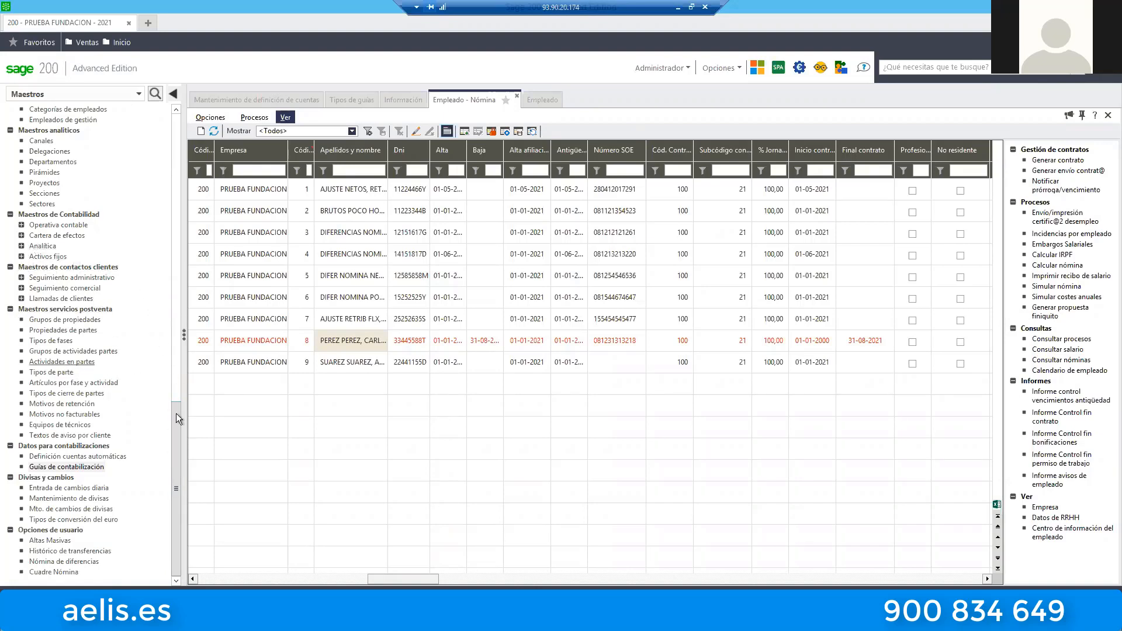
left_click_drag(177, 422, 187, 363)
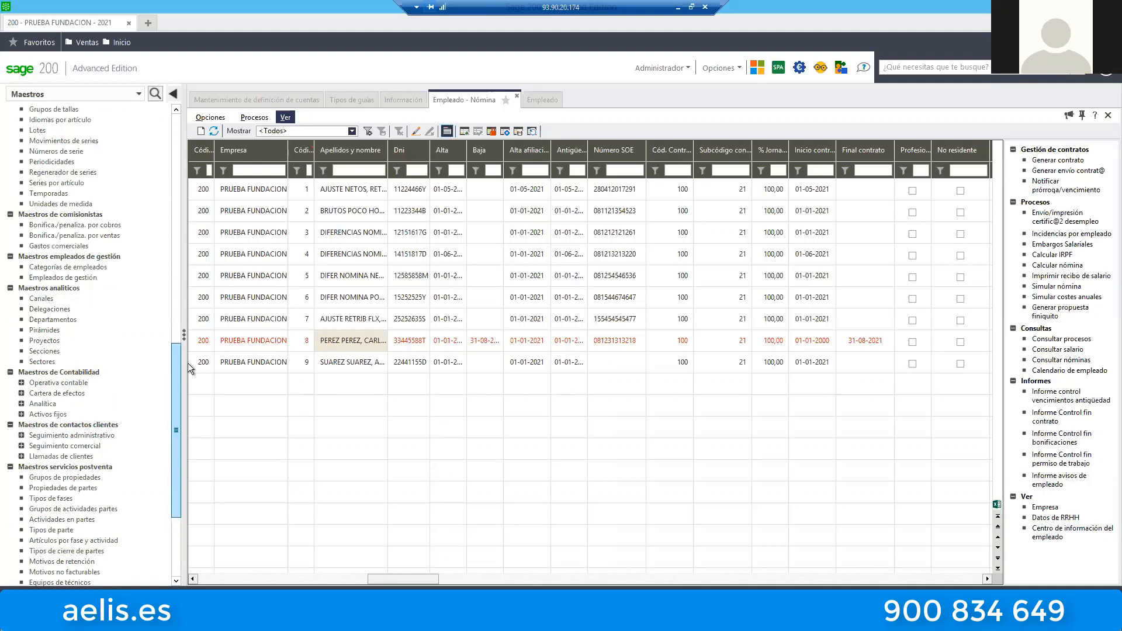
left_click_drag(188, 363, 165, 336)
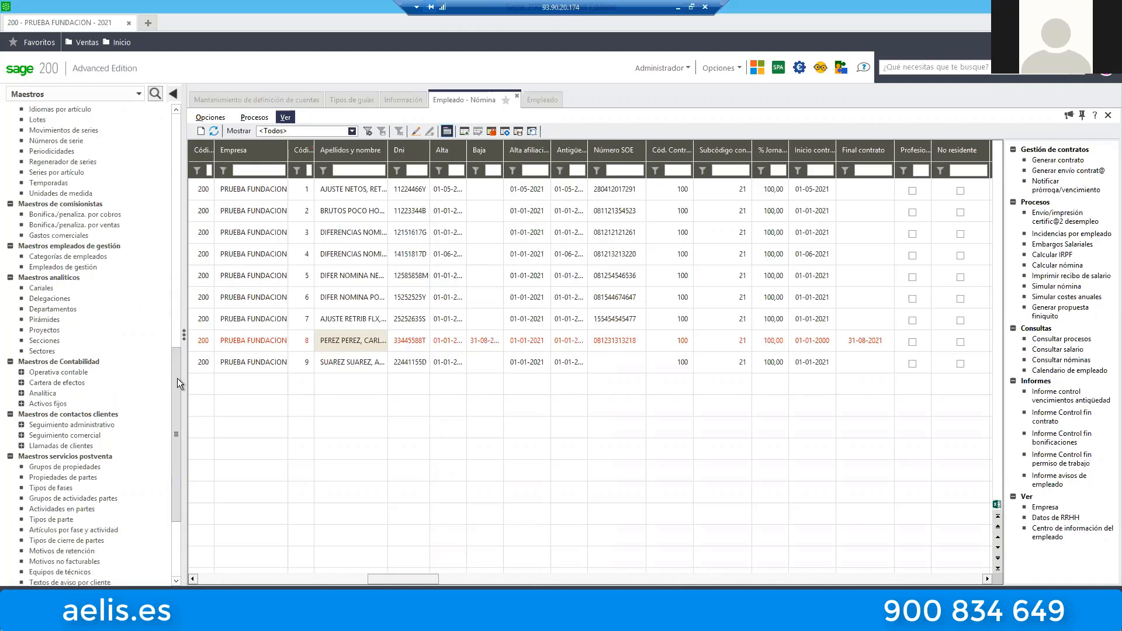
left_click_drag(177, 380, 188, 467)
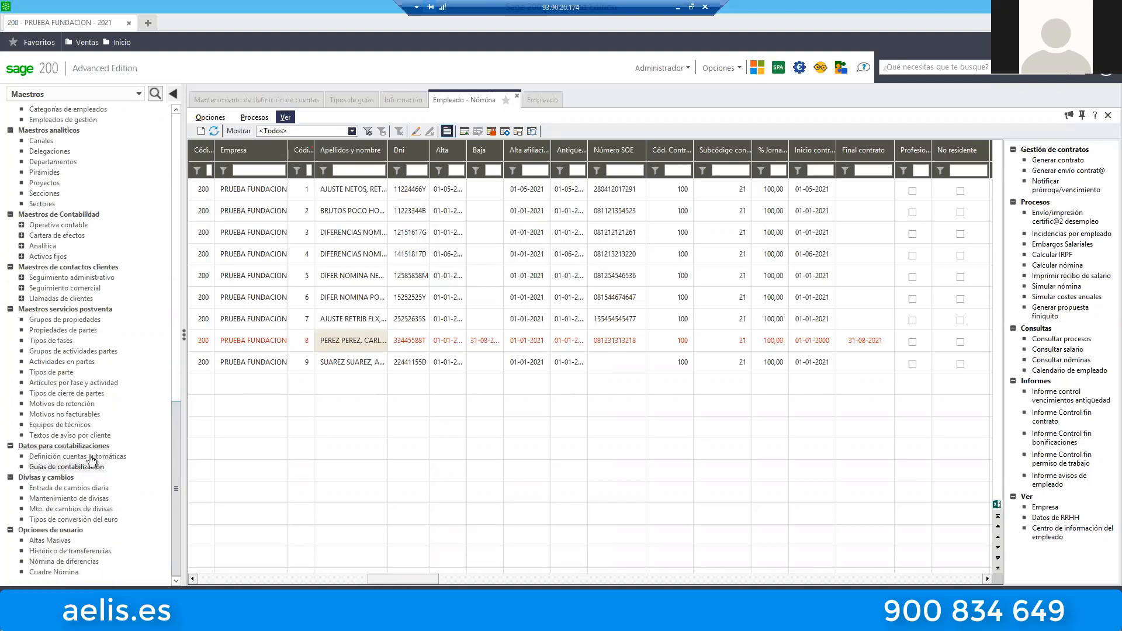
Look at Definición cuentas automáticas and Guías de contabilización, checking the guide types in both record and list view.
left_click(54, 462)
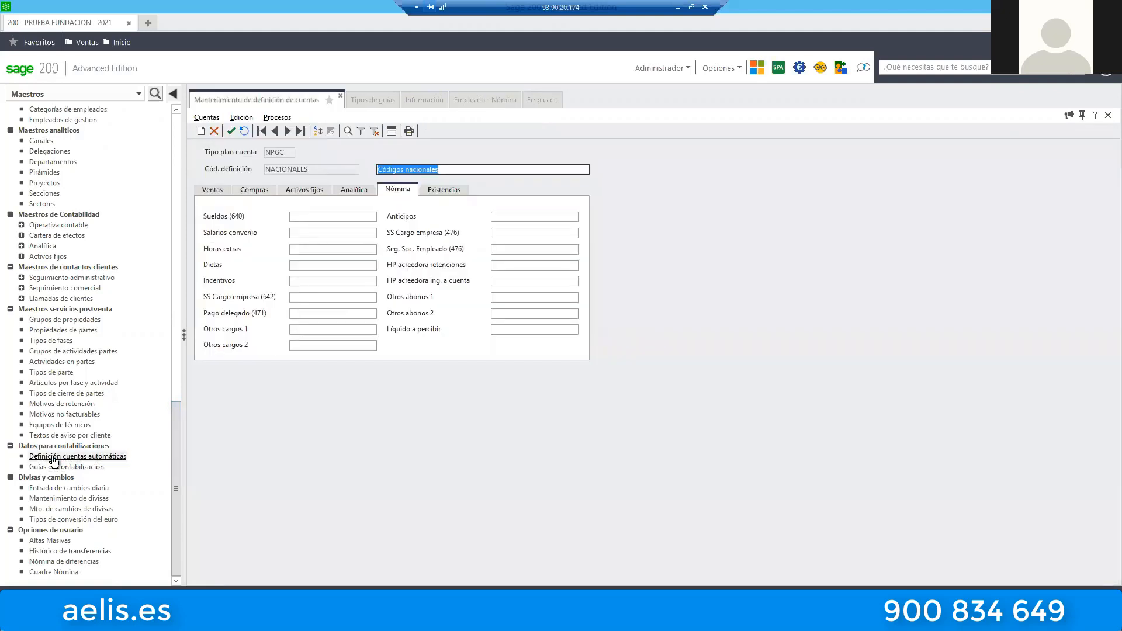
left_click(69, 467)
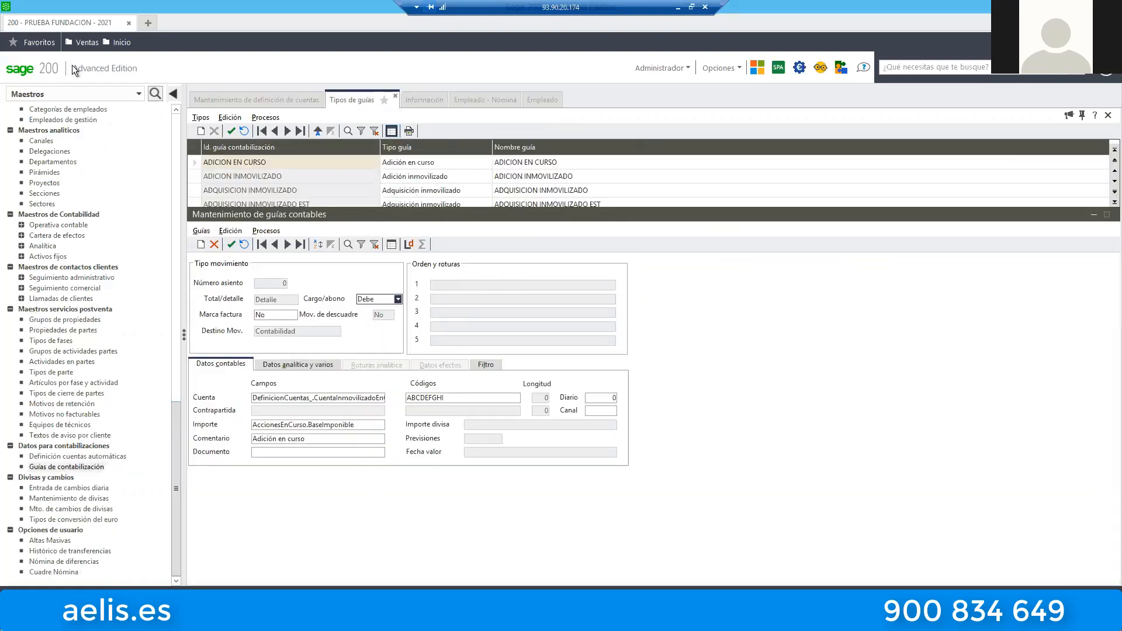
left_click(390, 132)
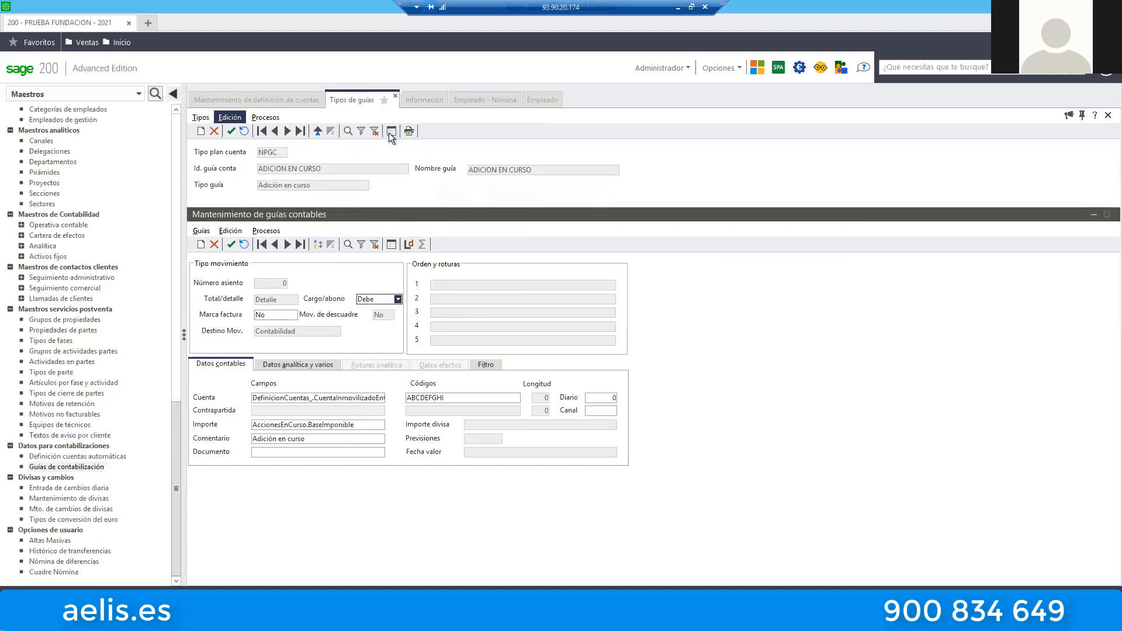
left_click(388, 134)
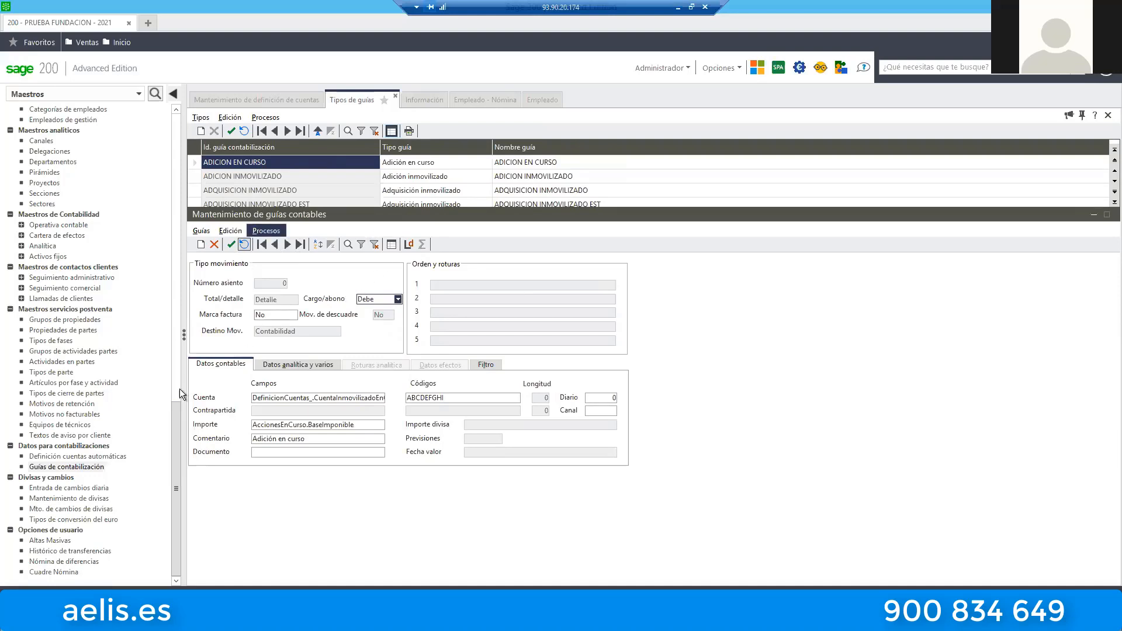
Open the NOMINA record in Definición cuentas automáticas and review its payroll debit and credit accounts.
left_click(85, 456)
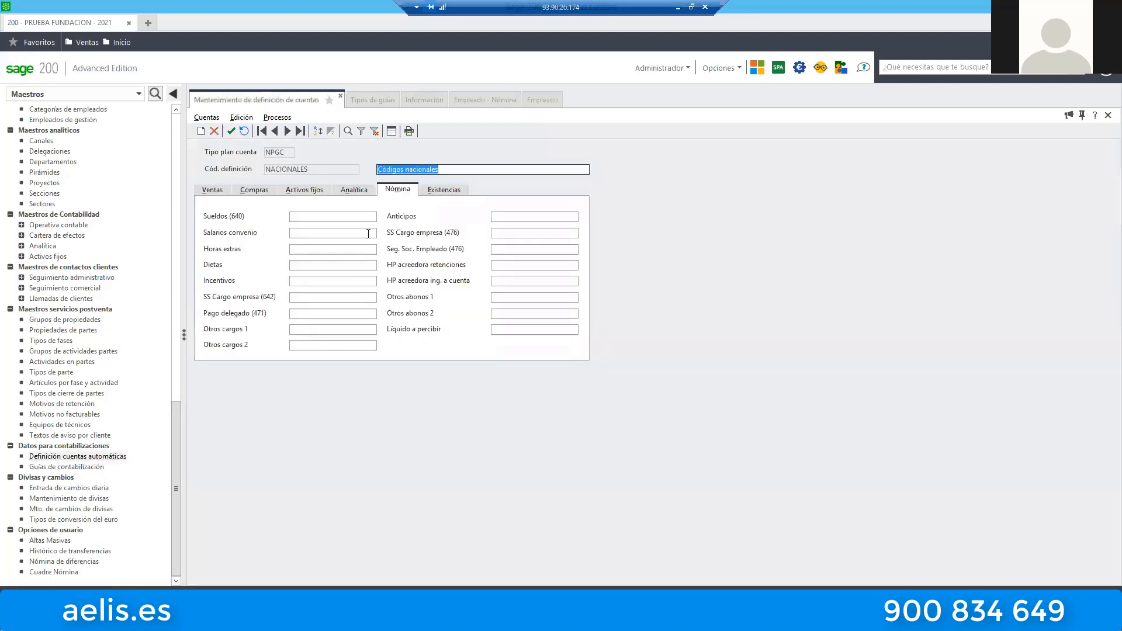
left_click(392, 132)
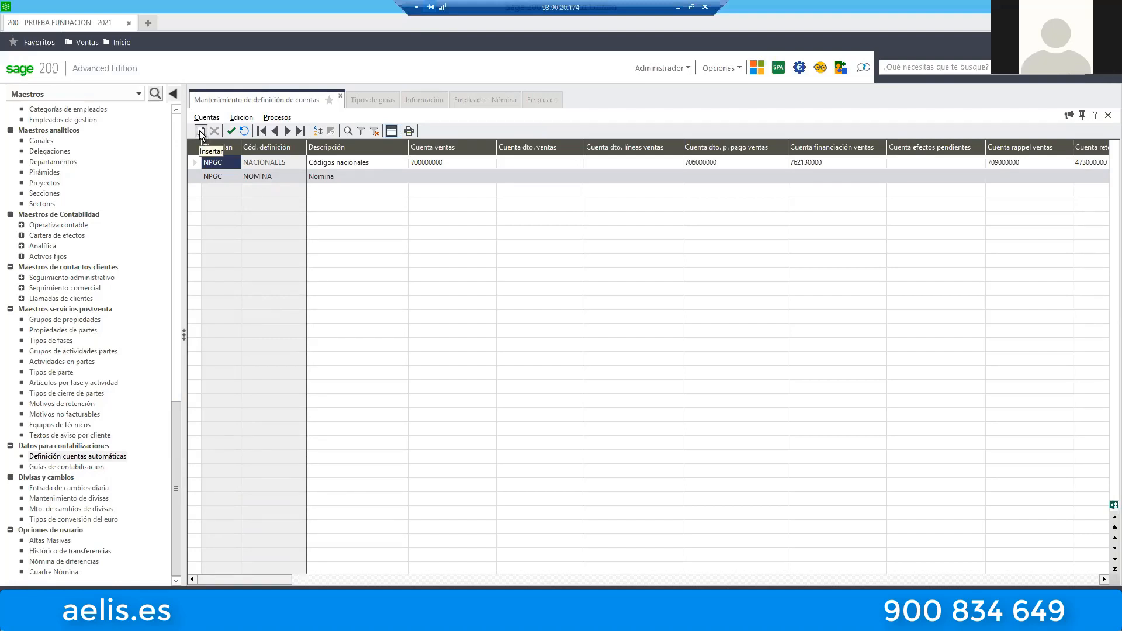
double_click(195, 177)
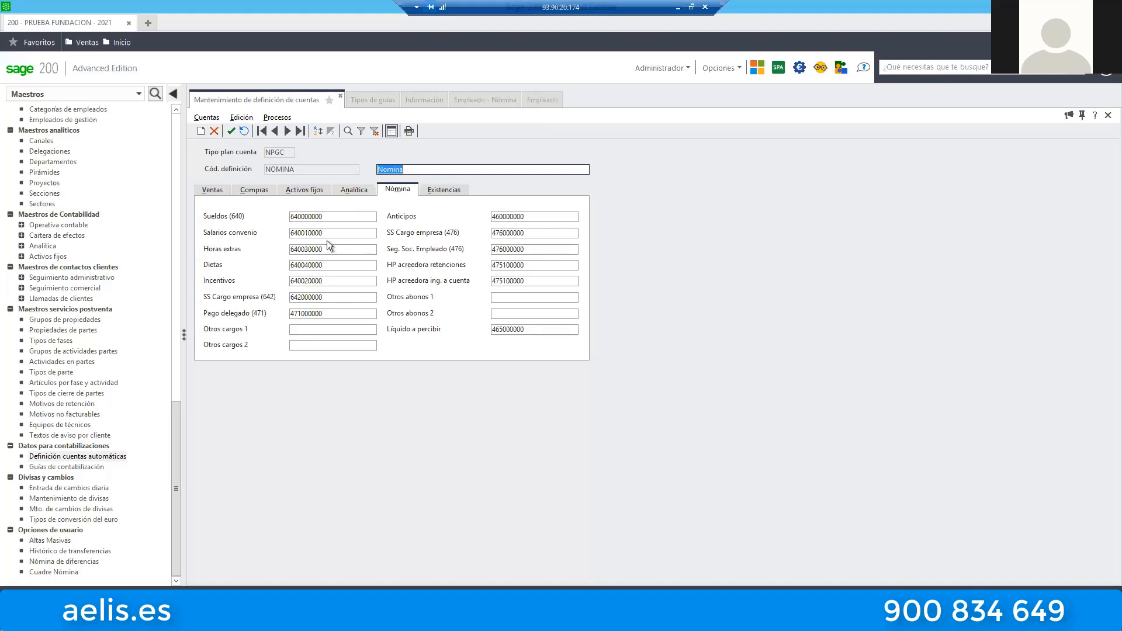
key("alt")
Find NOMINA GUIA BASE among the Guías de contabilización and open its record.
left_click(82, 468)
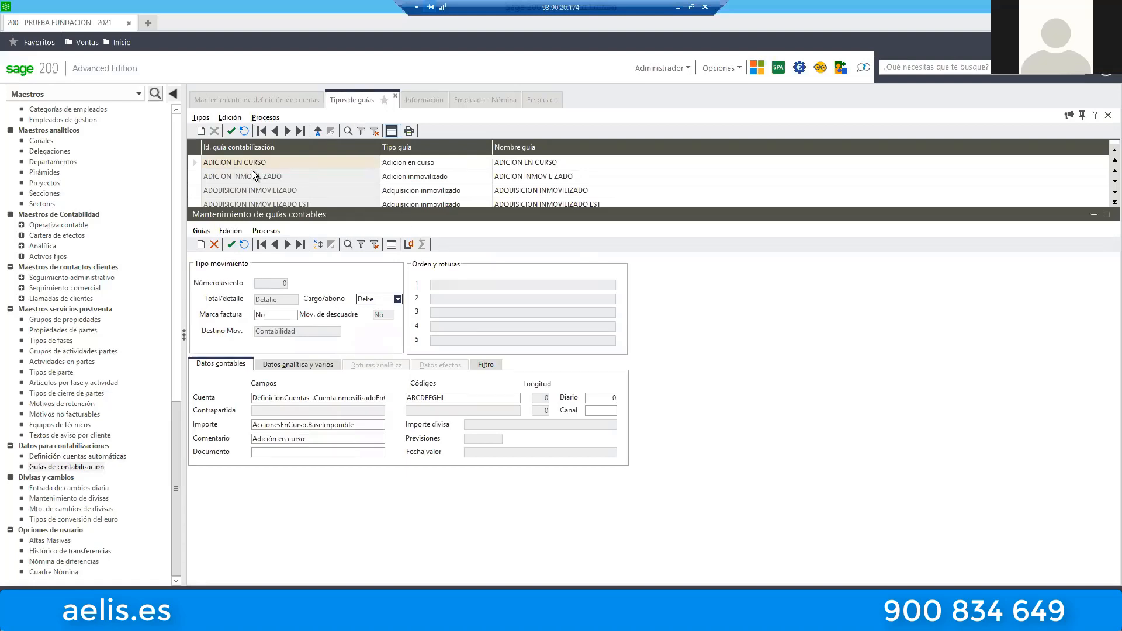
scroll(252, 170, "down", 15)
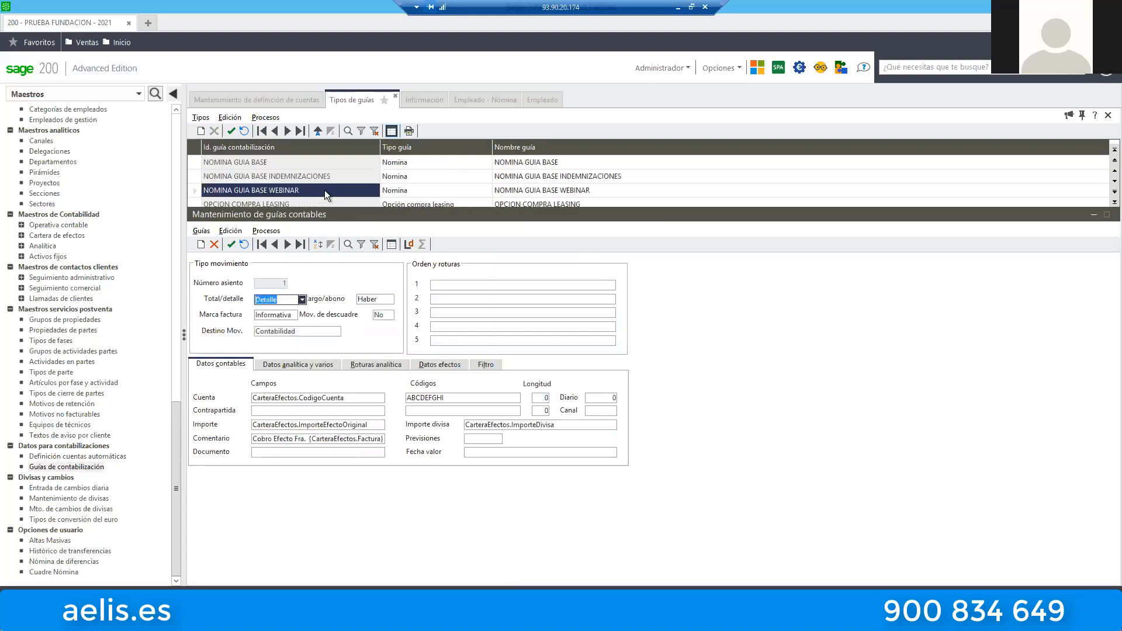
scroll(324, 191, "down", 10)
scroll(324, 190, "up", 10)
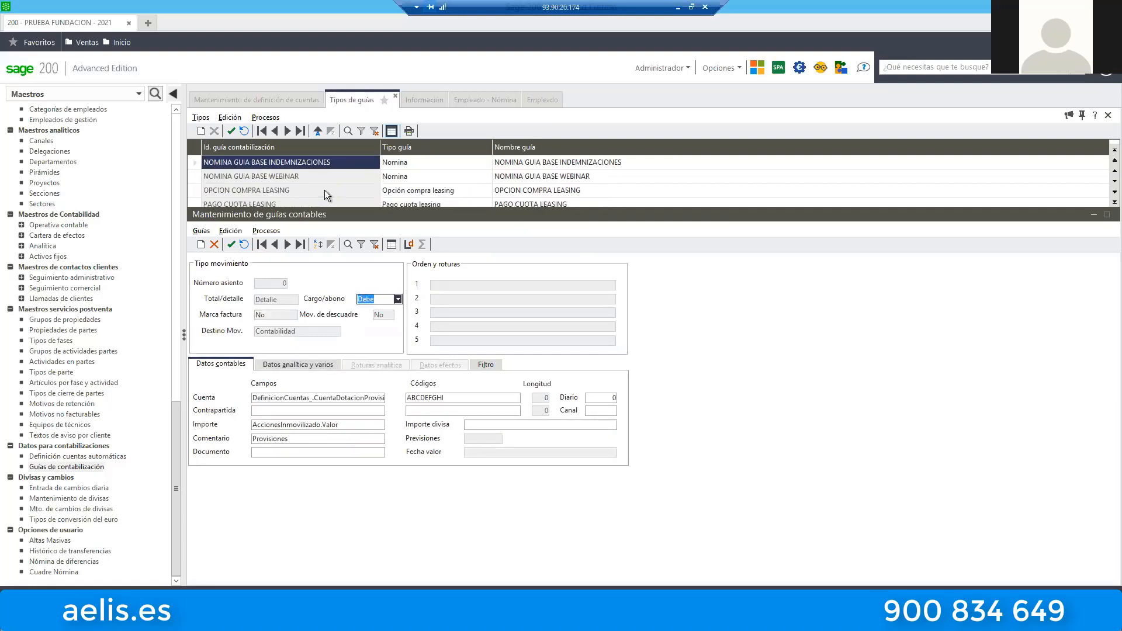
scroll(293, 180, "up", 8)
scroll(292, 181, "down", 7)
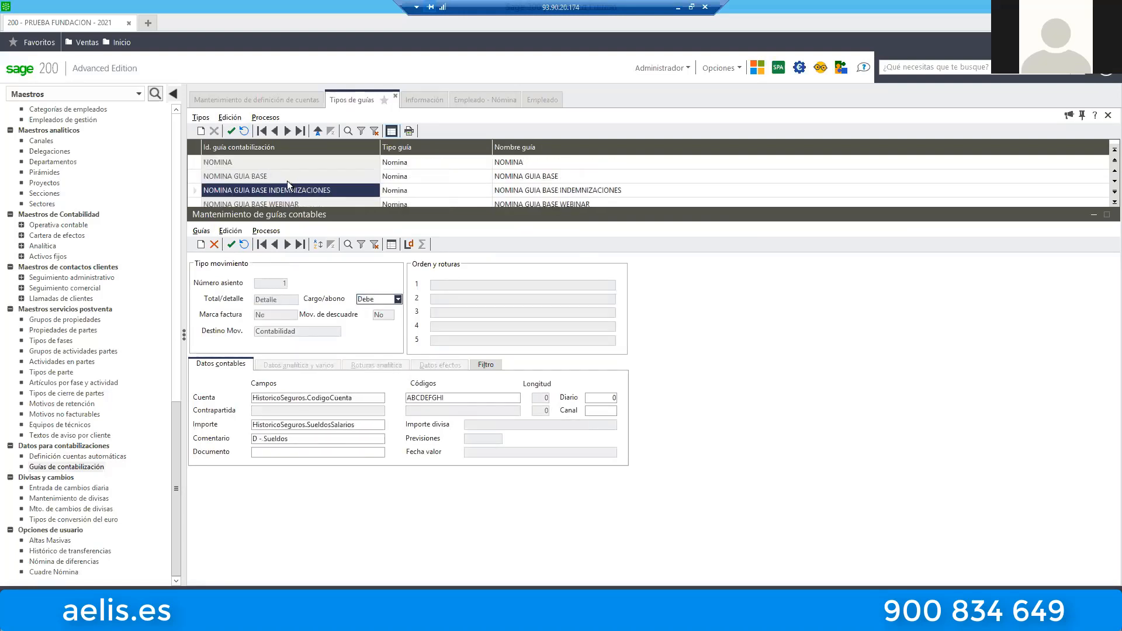
left_click(286, 178)
double_click(359, 177)
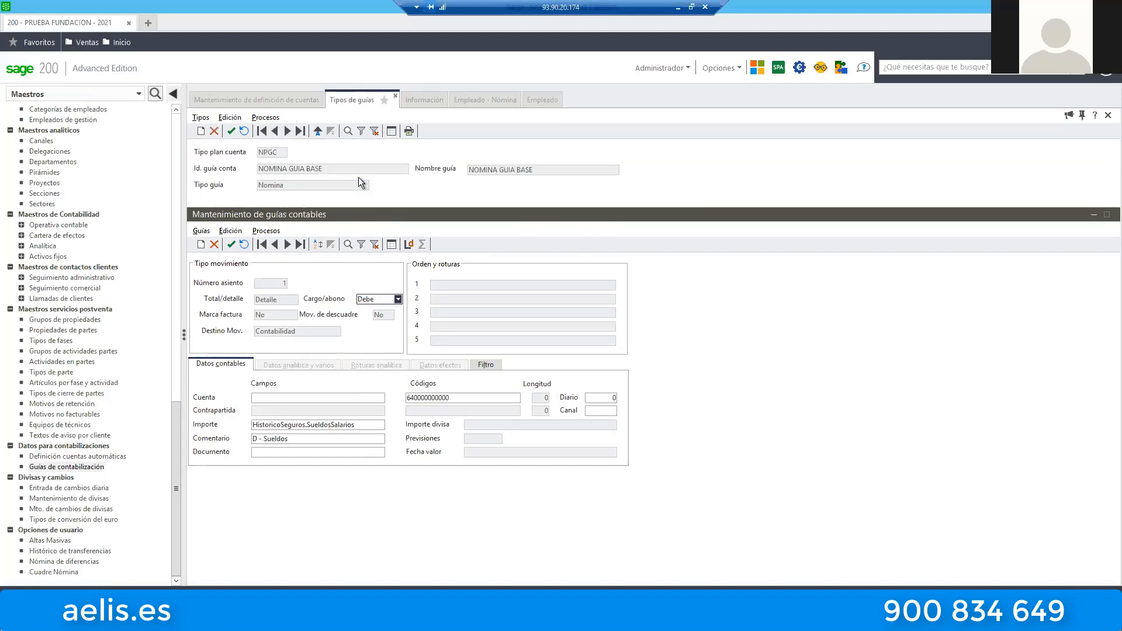
List the lines of NOMINA GUIA BASE and examine the account codes for Sueldos, Pago delegado and Anticipos.
left_click(394, 244)
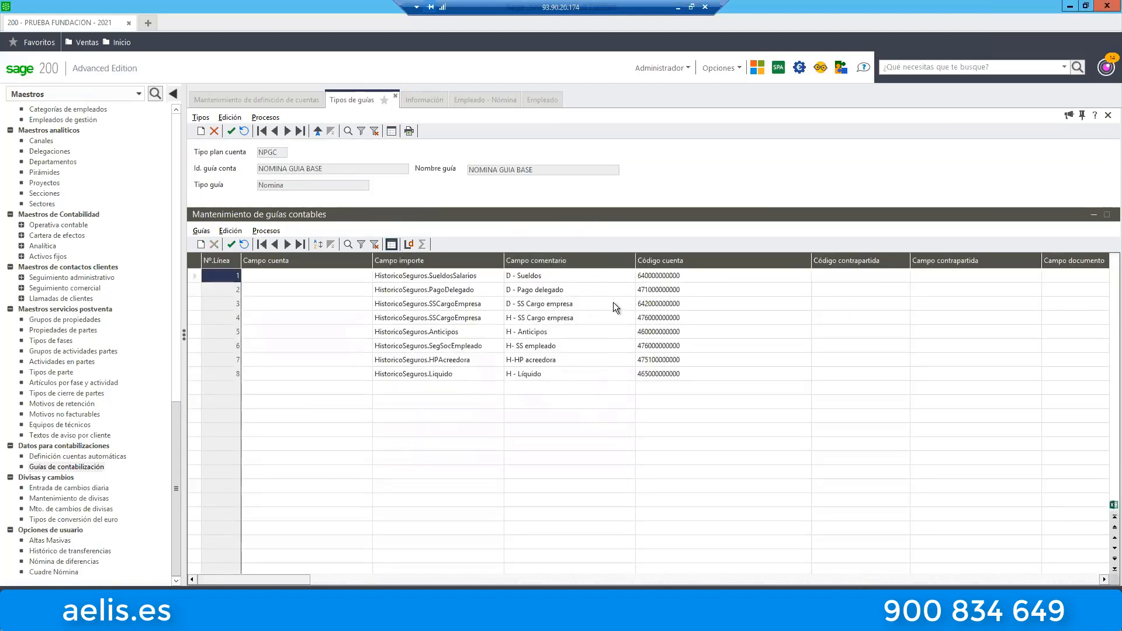
left_click(664, 279)
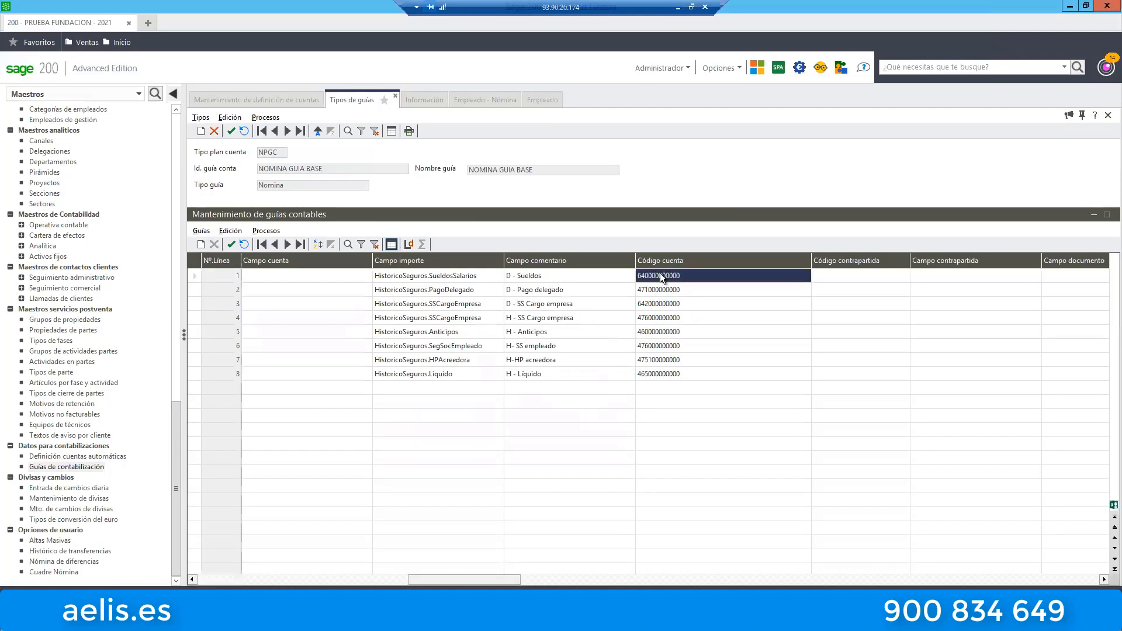
left_click(664, 290)
left_click(681, 333)
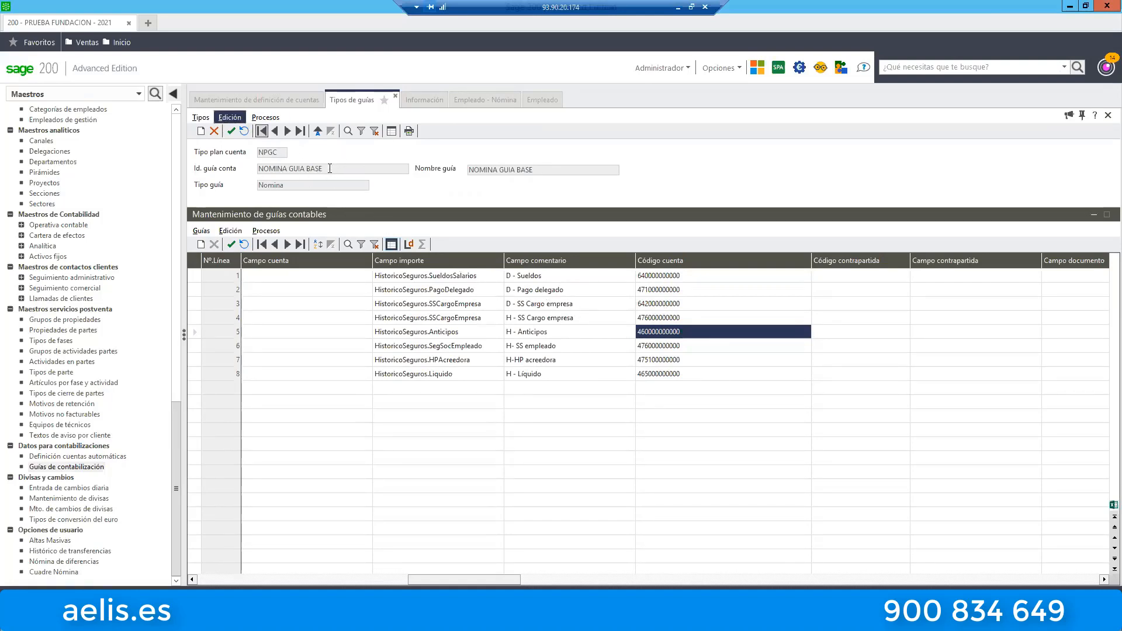
Inspect the guide ID and name fields offered by Guardar como for duplicating NOMINA GUIA BASE, and close the dialog without saving.
left_click(265, 119)
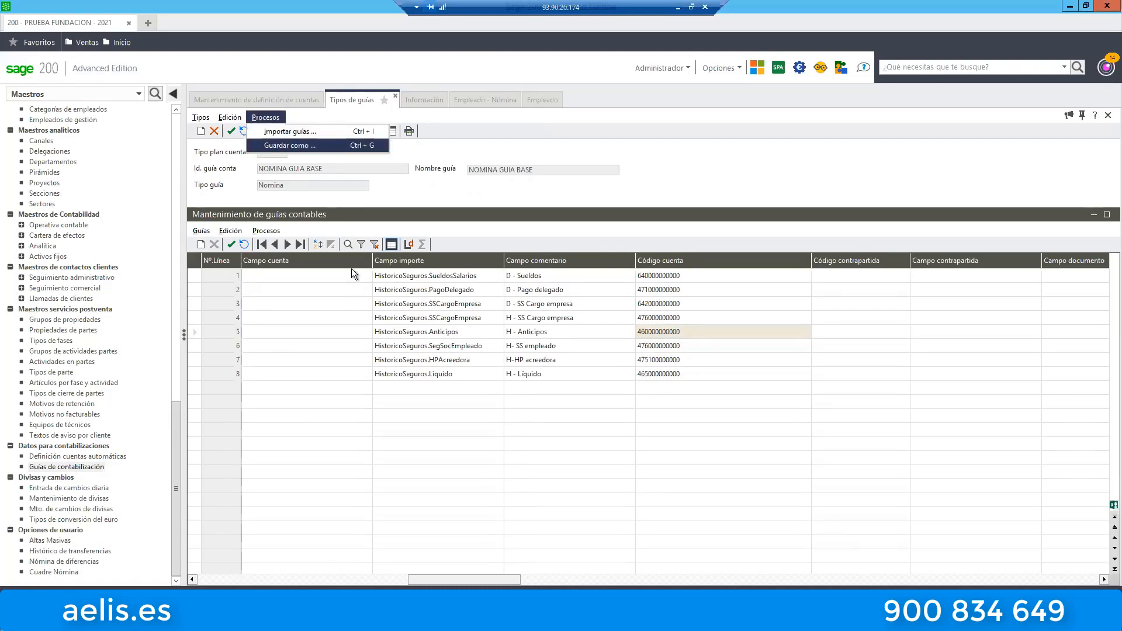
left_click(316, 168)
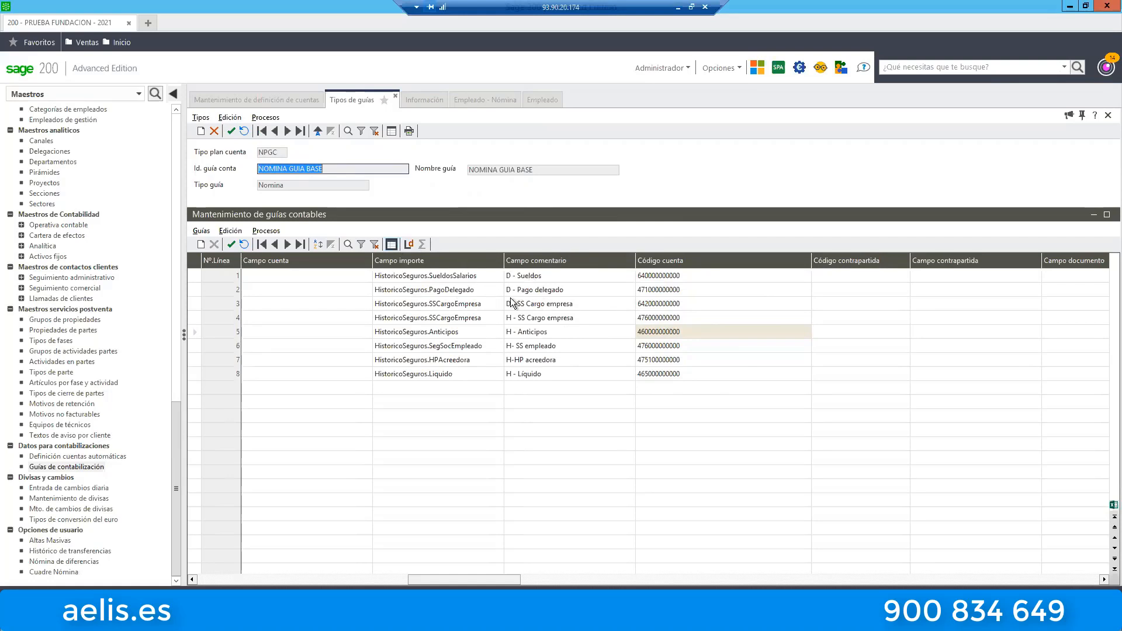
left_click(262, 117)
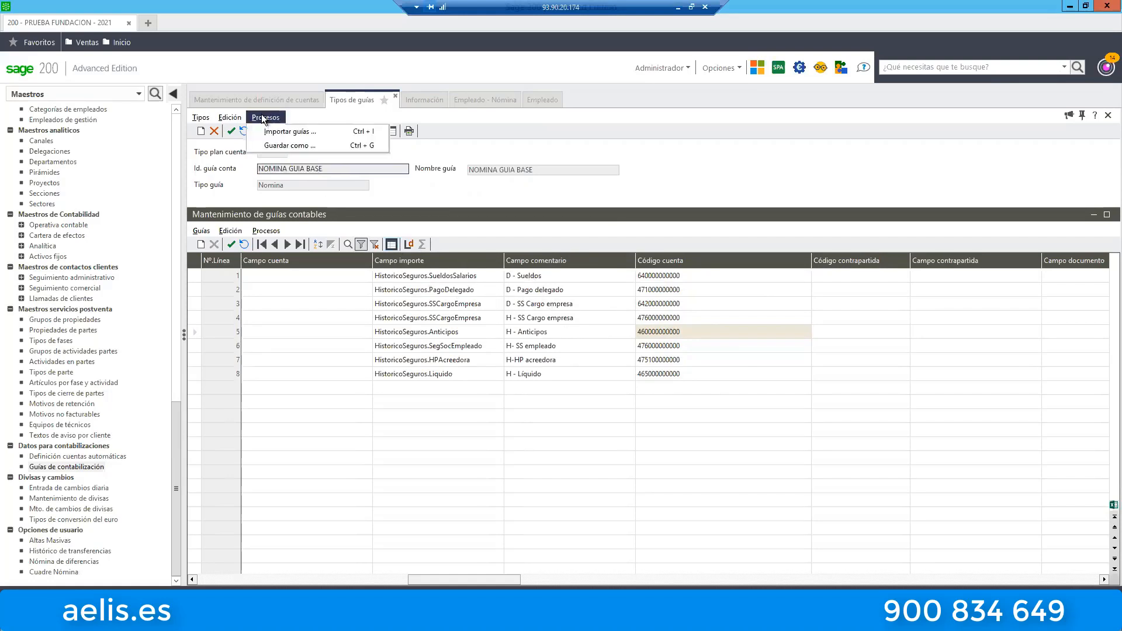
left_click(293, 146)
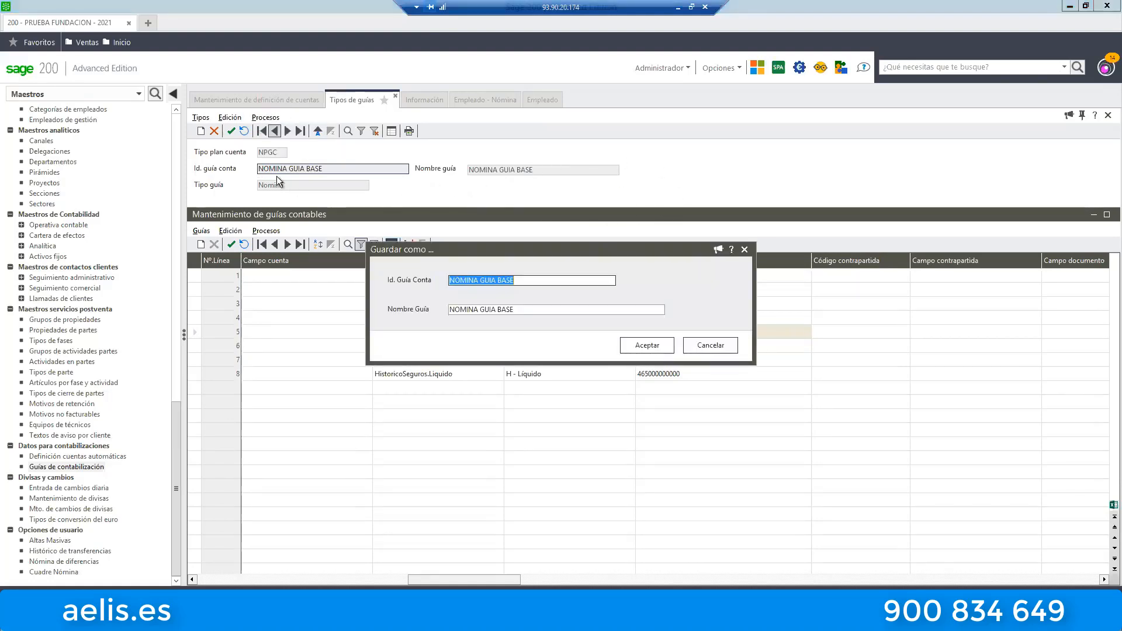
left_click(532, 281)
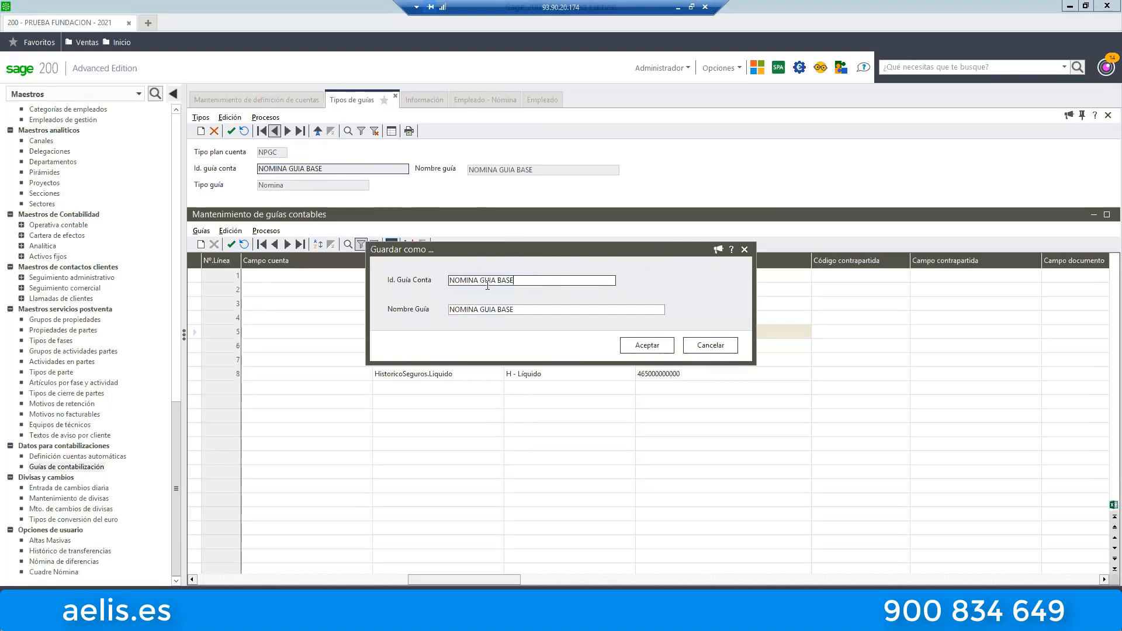
key("Tab")
left_click(518, 309)
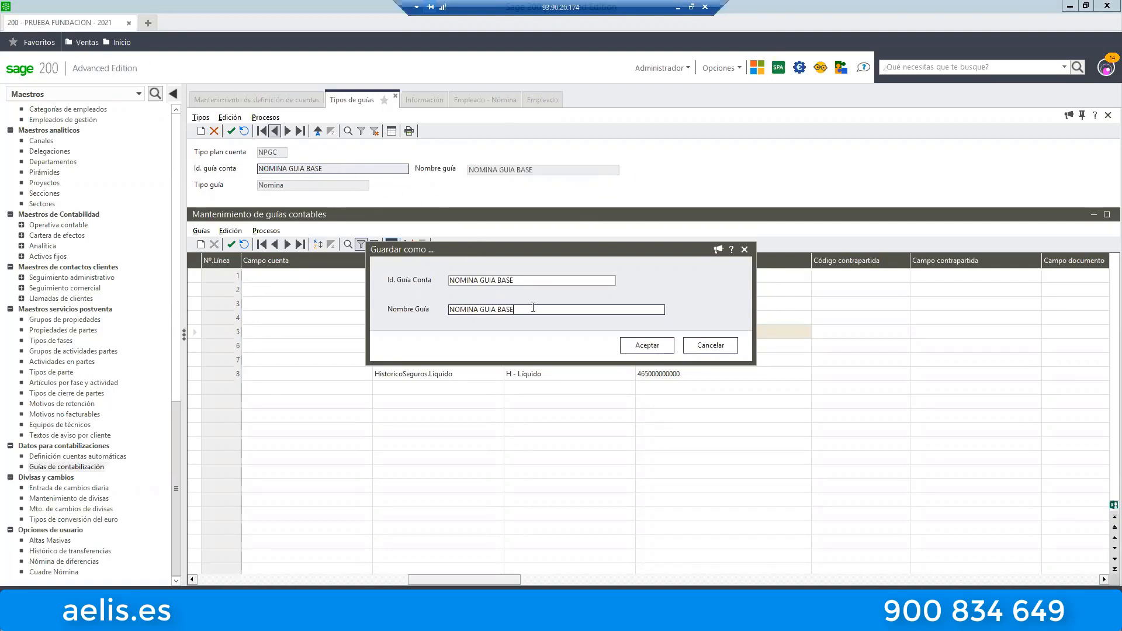
left_click(743, 250)
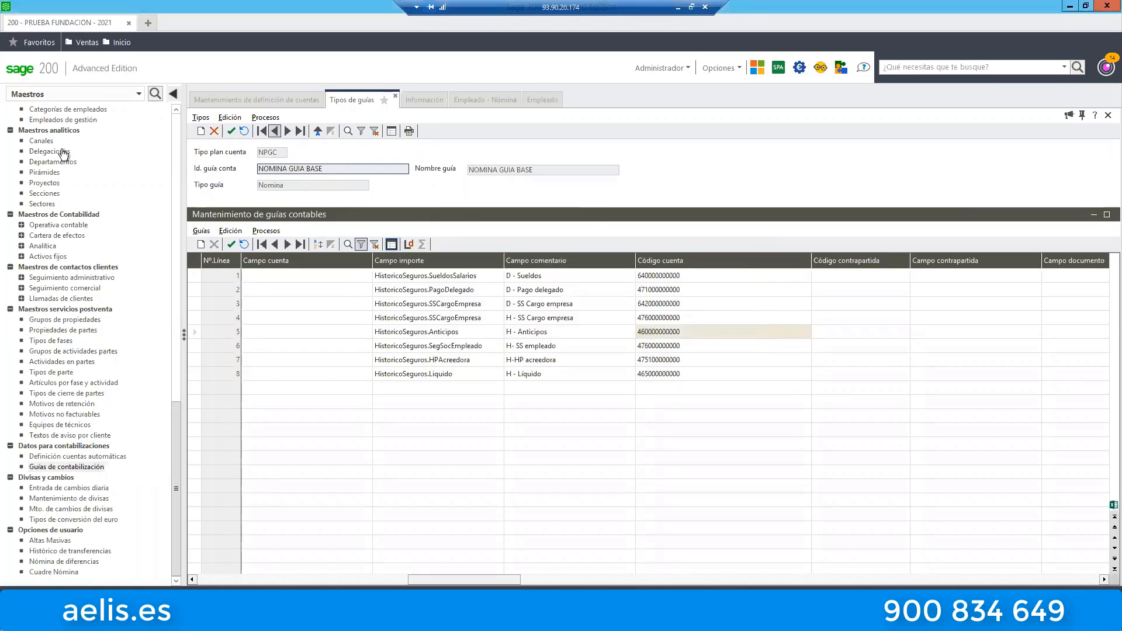
left_click(395, 96)
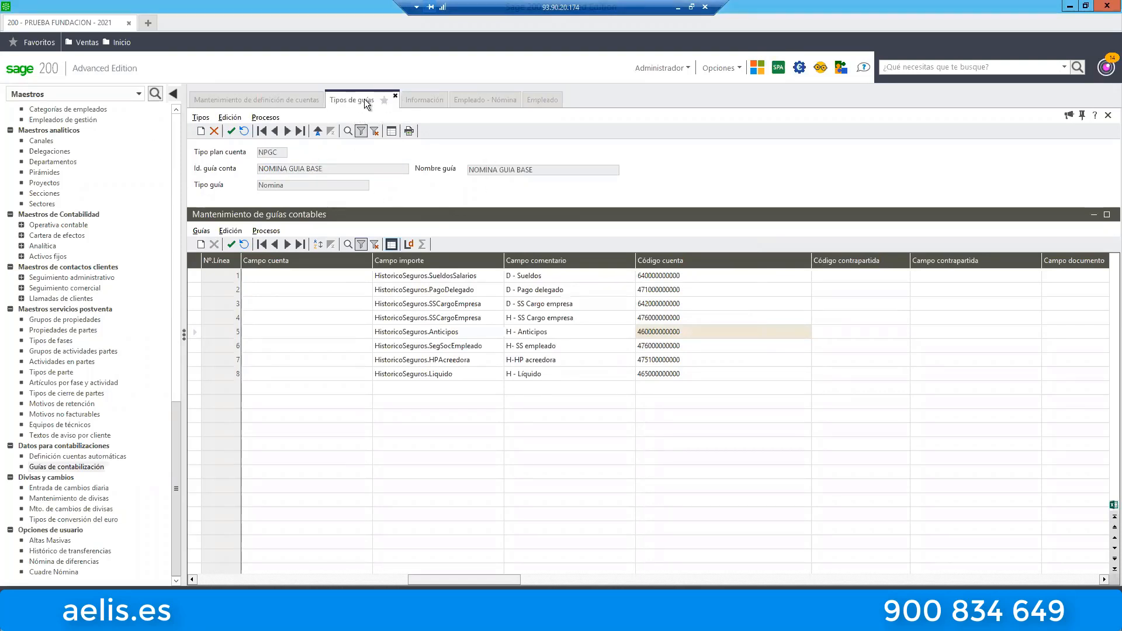
Close the Tipos de guías and Mantenimiento de definición de cuentas windows and go back to the Empleado - Nómina list.
left_click(237, 97)
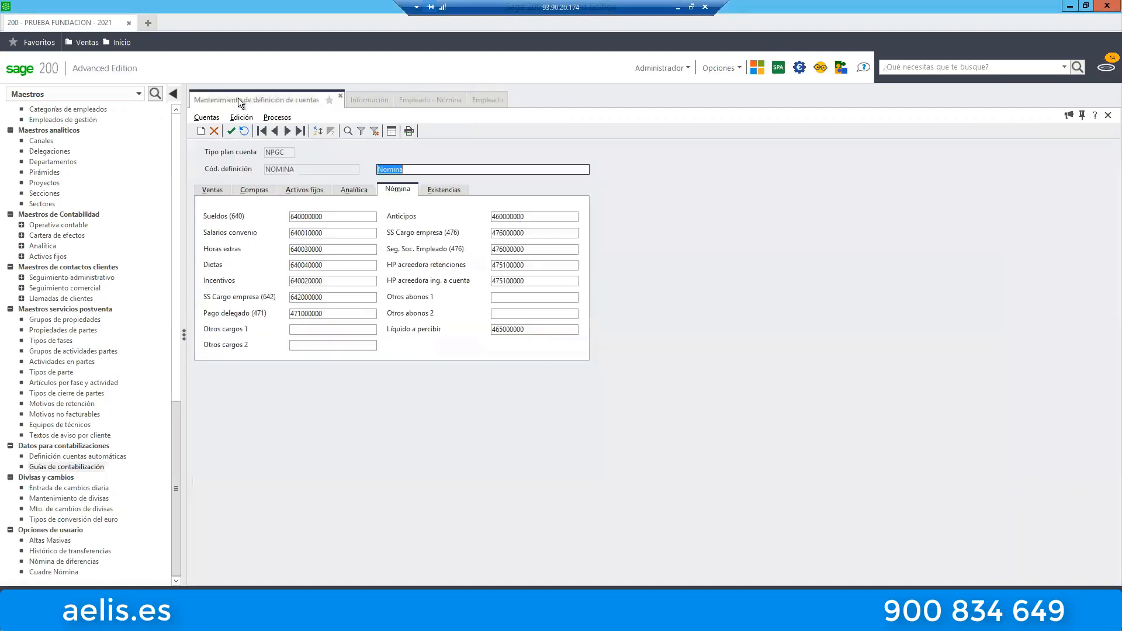
left_click(340, 97)
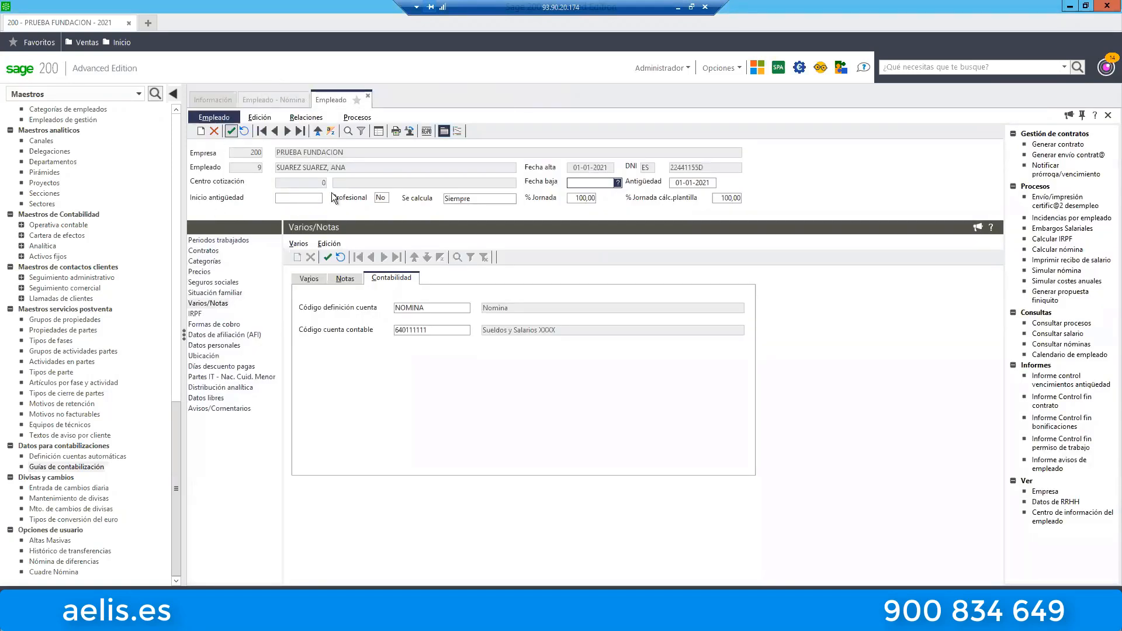
left_click(262, 101)
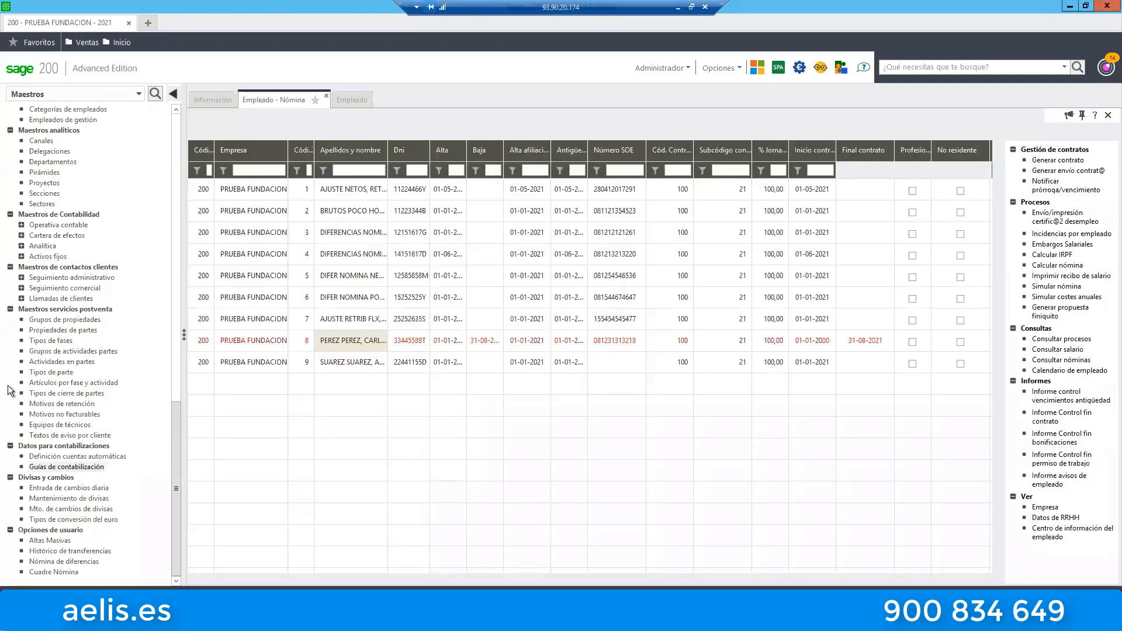
Reopen Guías de contabilización, list the guides and open the NOMINA GUIA BASE WEBINAR record.
left_click(71, 466)
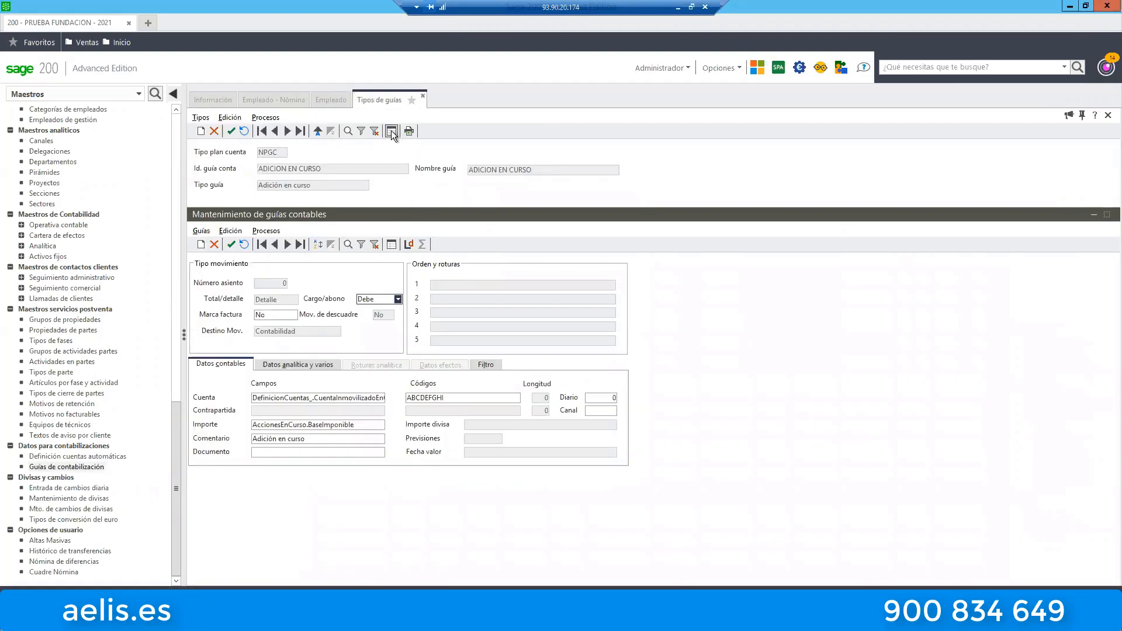
left_click(391, 131)
left_click(311, 182)
scroll(303, 185, "down", 8)
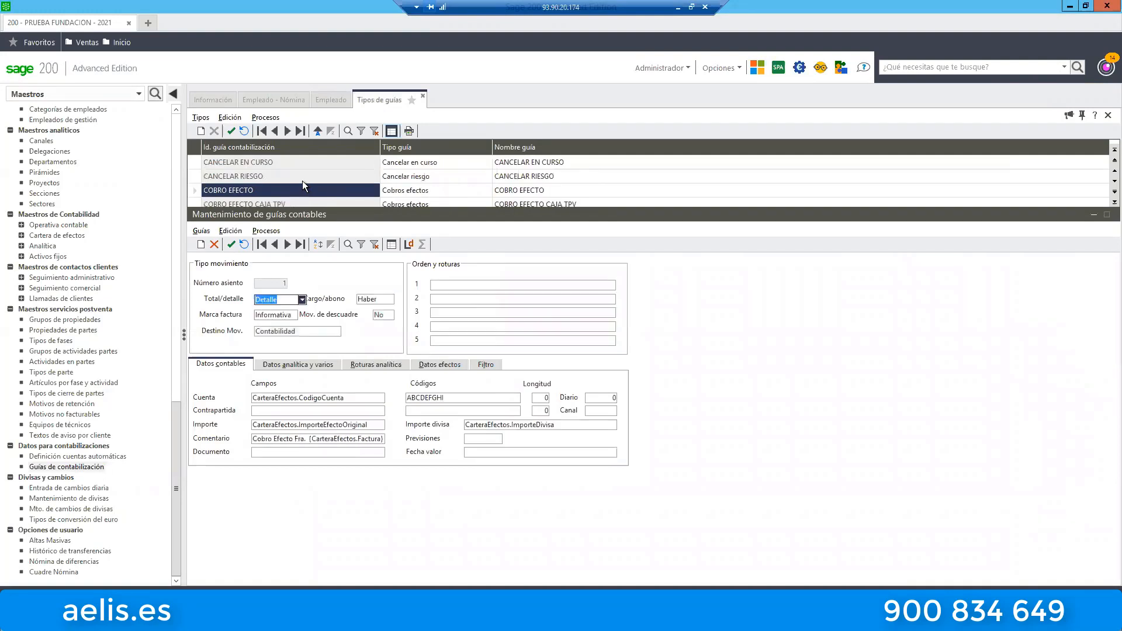
scroll(291, 190, "down", 5)
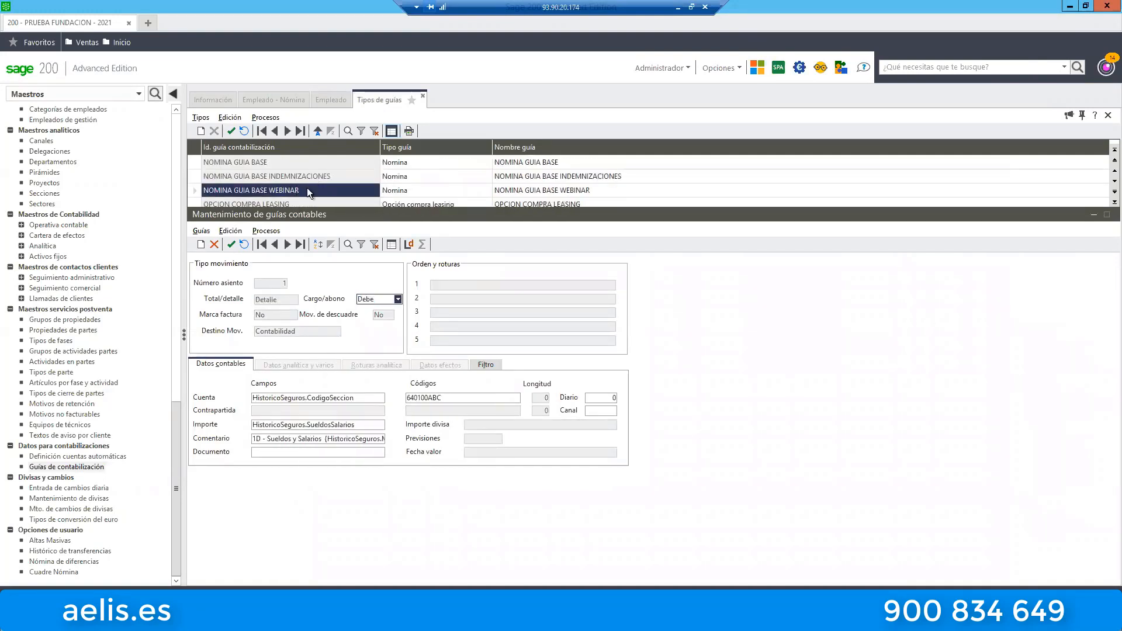
double_click(307, 188)
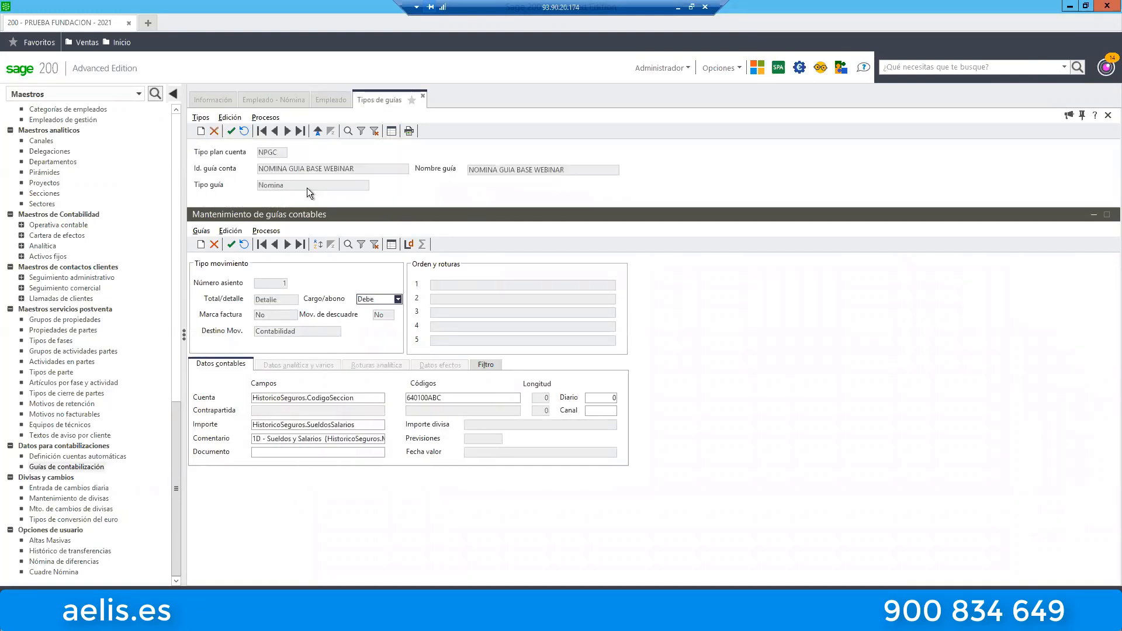
List the lines of NOMINA GUIA BASE WEBINAR sorted by Campo comentario and widen that column.
left_click(389, 246)
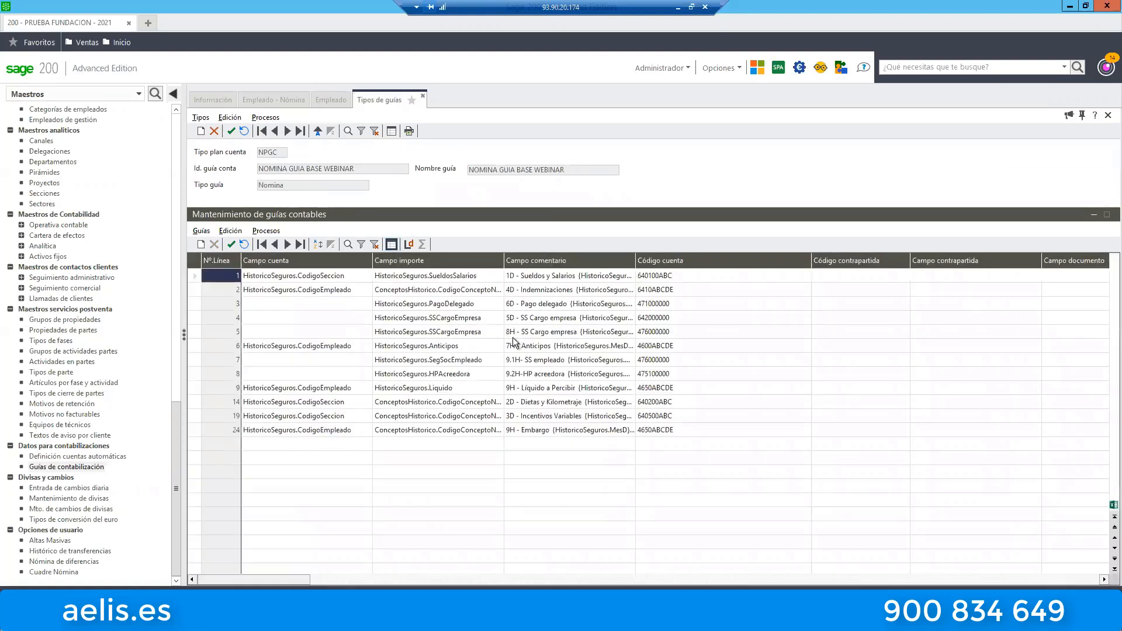
left_click(517, 260)
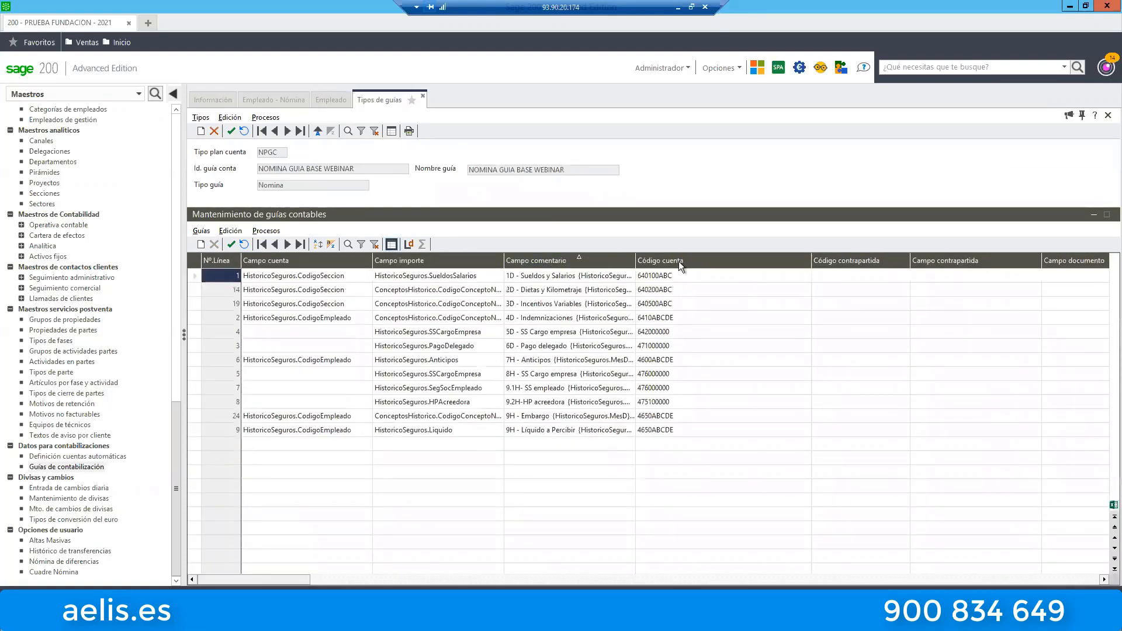
left_click_drag(635, 261, 721, 261)
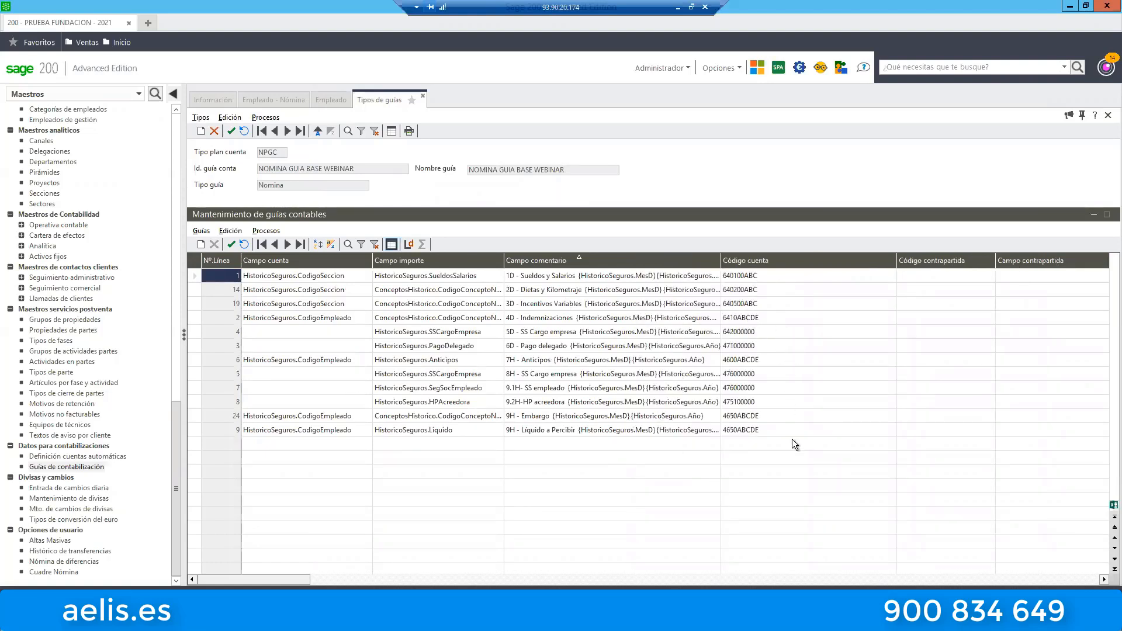
Inspect the available and selected fields in Diseñar definición columnas for the guide lines, and close it without changes.
right_click(822, 342)
left_click(865, 391)
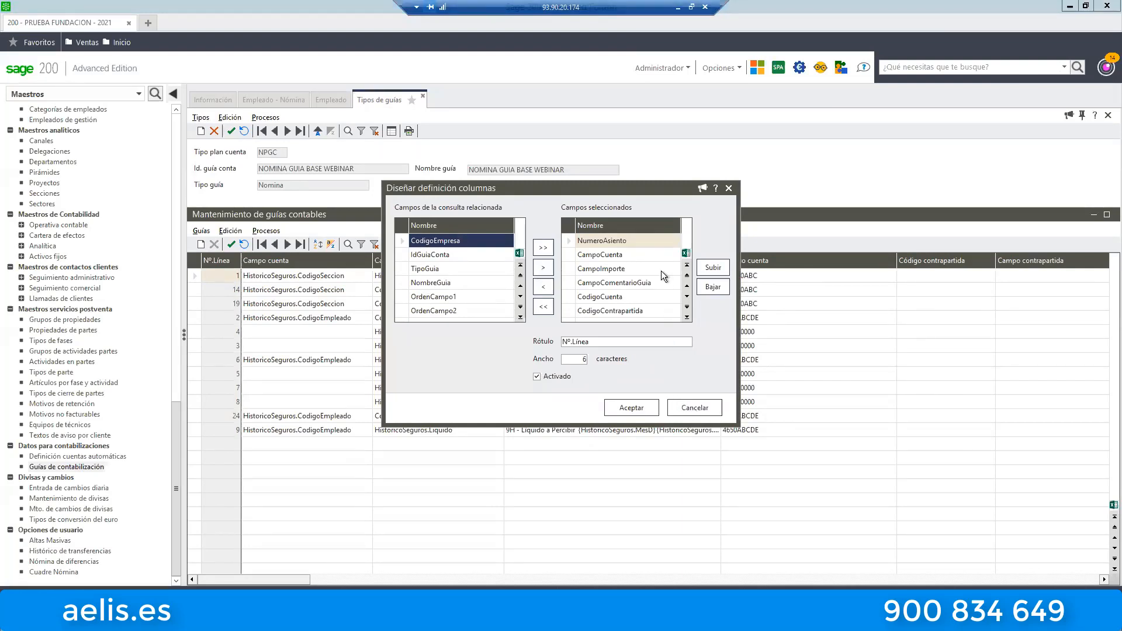
left_click(700, 405)
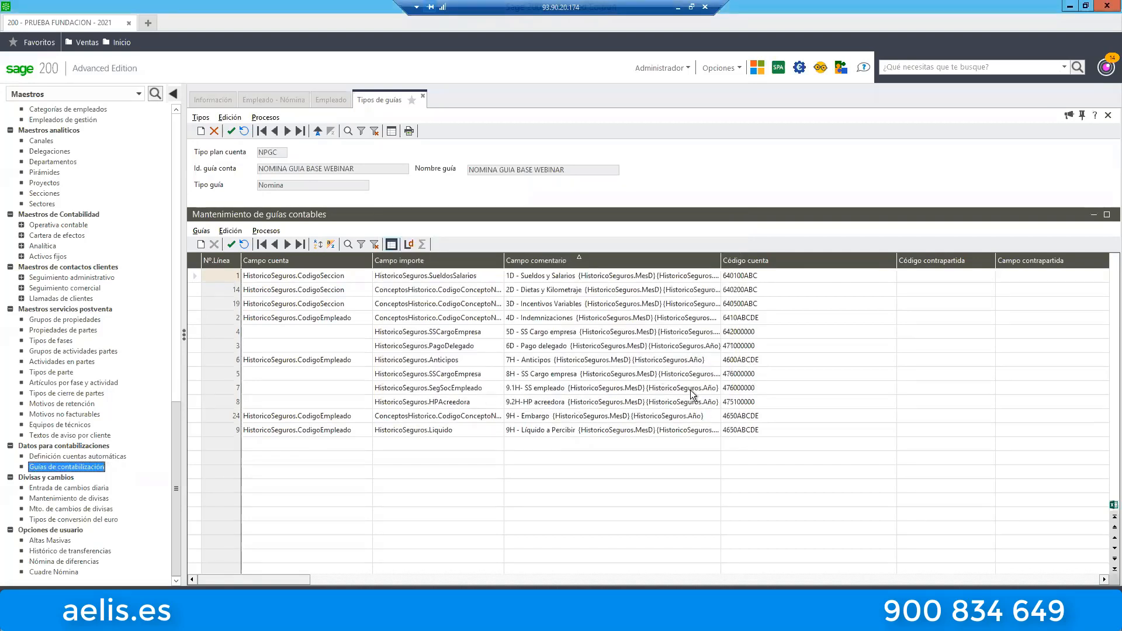
left_click(580, 462)
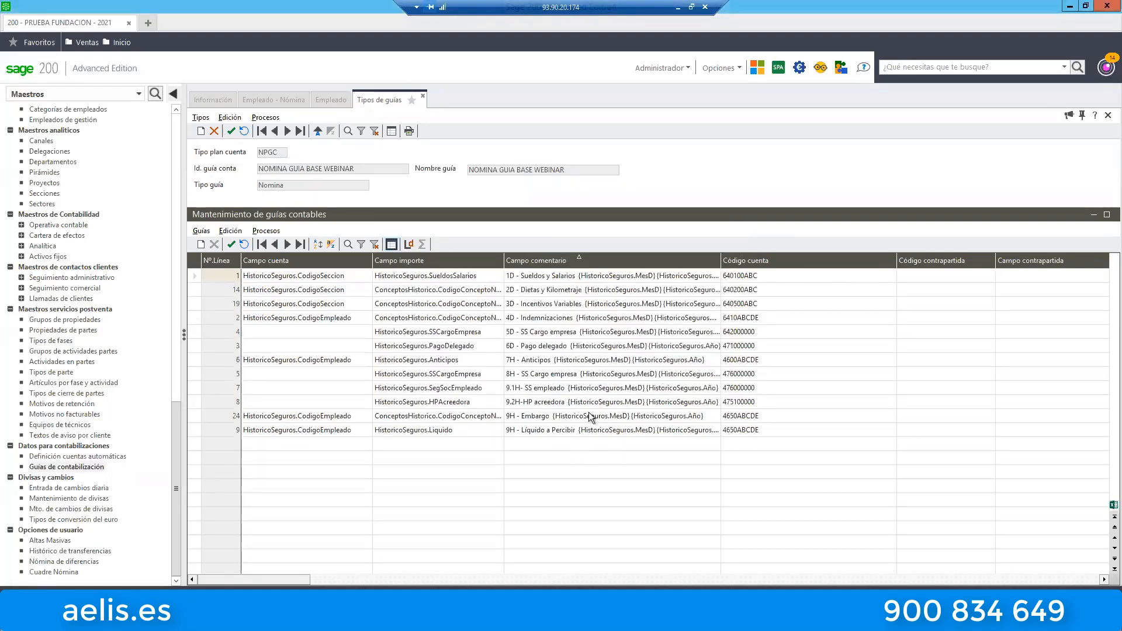
Check the guide lines in comment order and compare them with the Word document EJEMPLO DE ASIENTO DE NOMINA PERSONALIZADO.
left_click(529, 261)
left_click(527, 261)
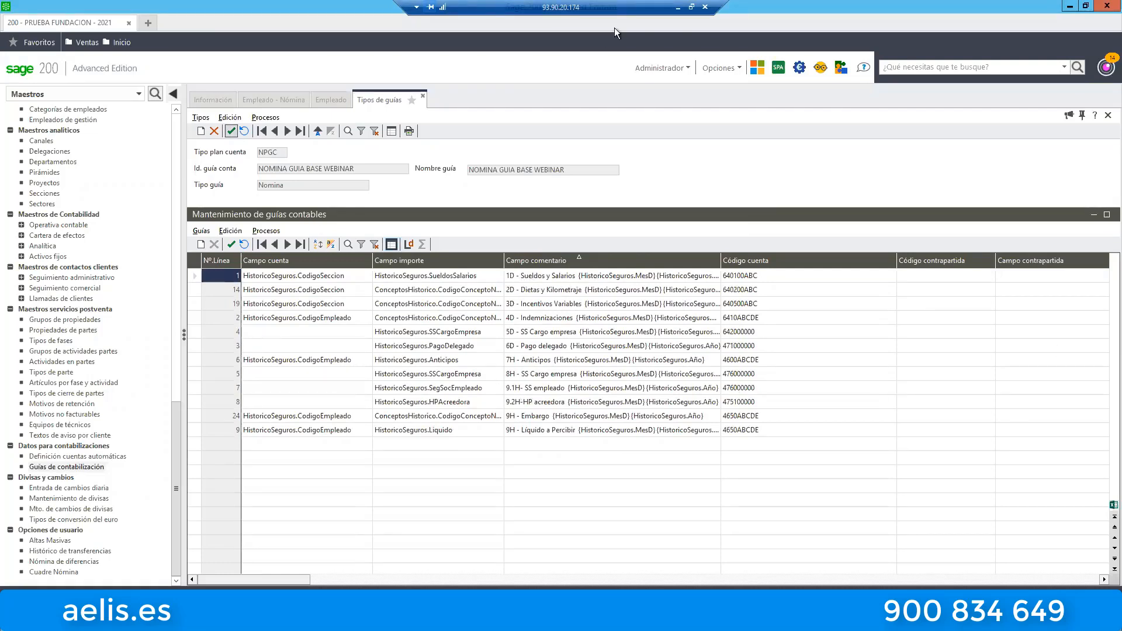
left_click(679, 8)
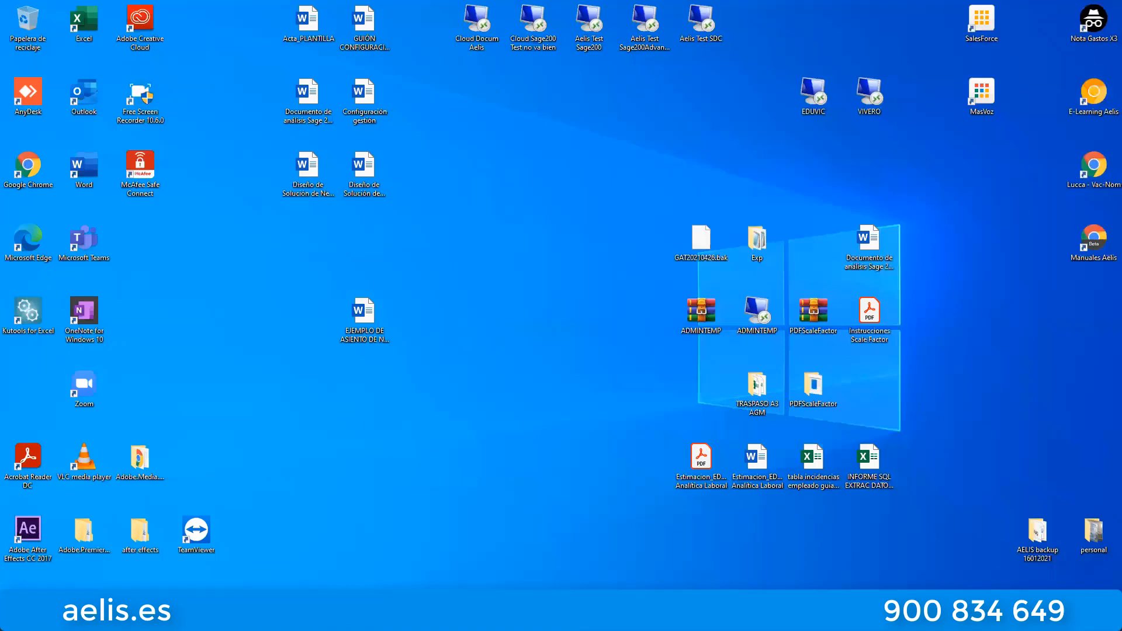
left_click(614, 619)
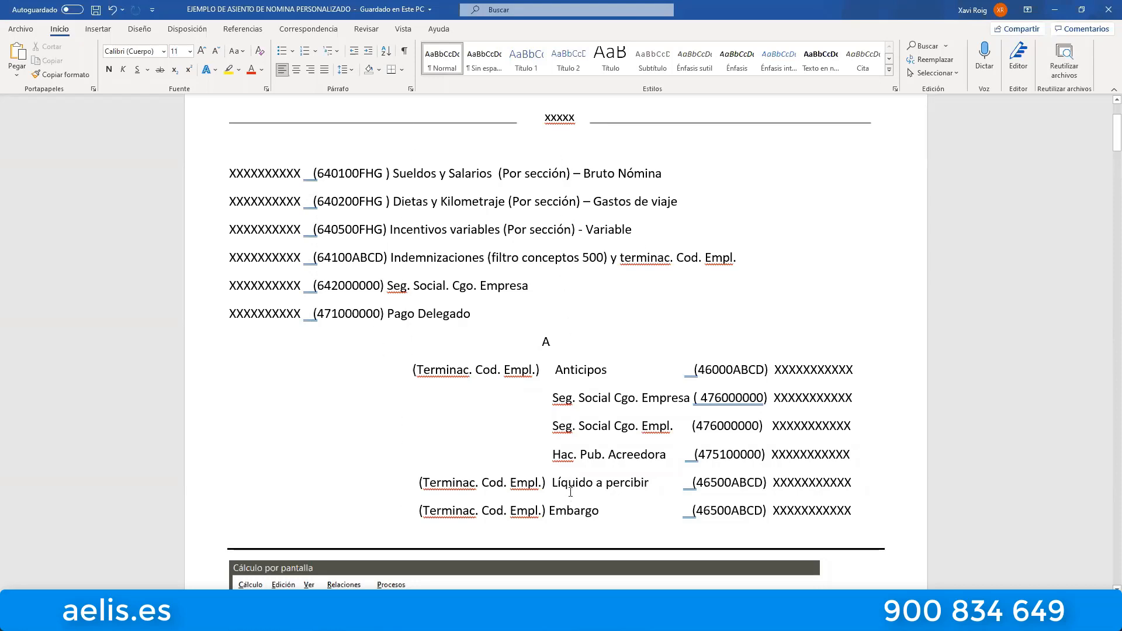
left_click(602, 620)
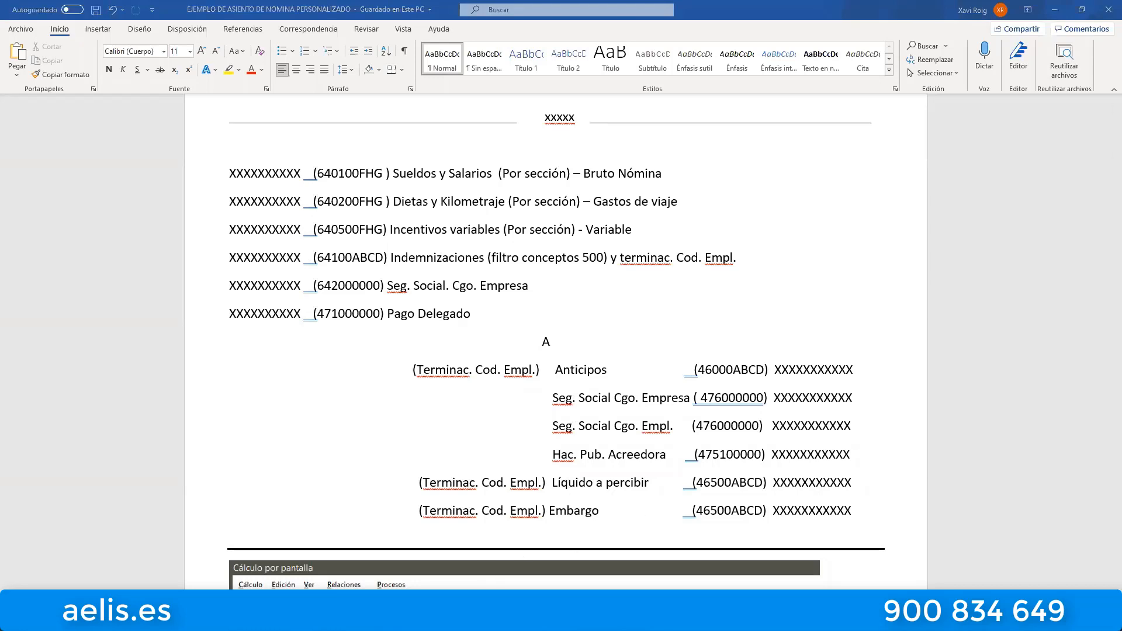
Sort the guide lines ascending by comment, read the Comentario of the 1D - Sueldos y Salarios line and return to the line list.
left_click(522, 261)
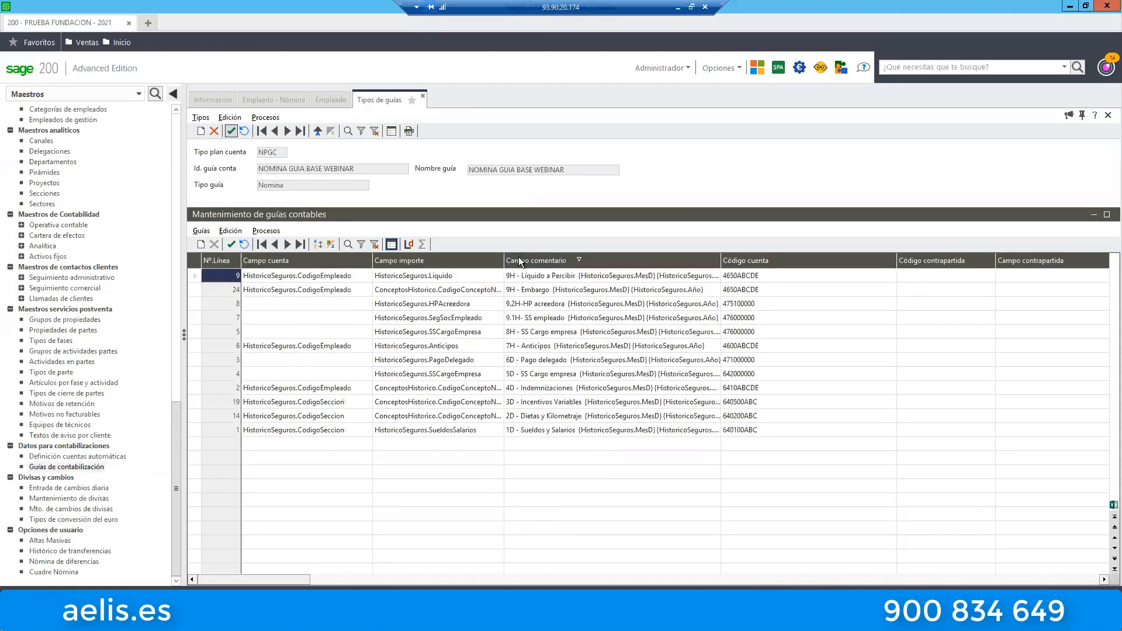
left_click(522, 262)
double_click(532, 275)
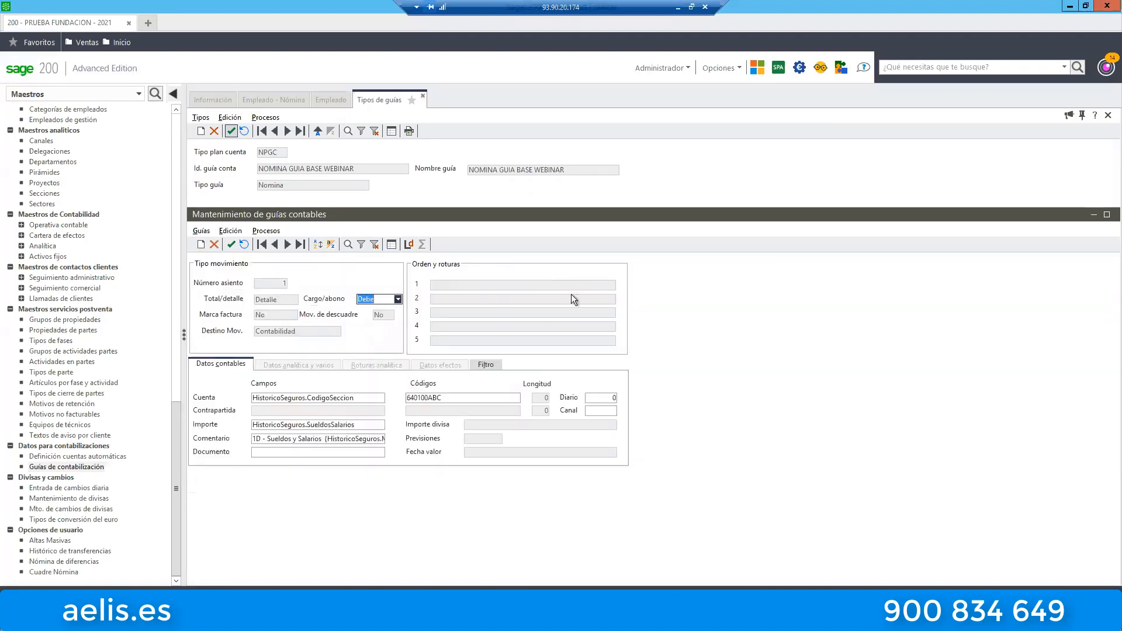
left_click(272, 441)
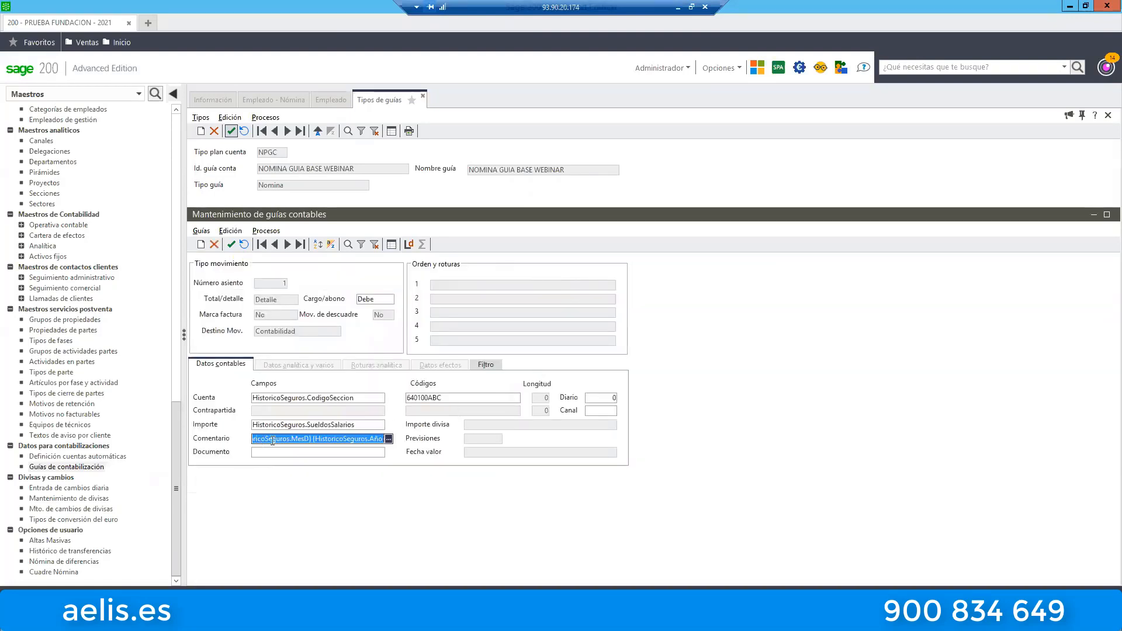
left_click(261, 442)
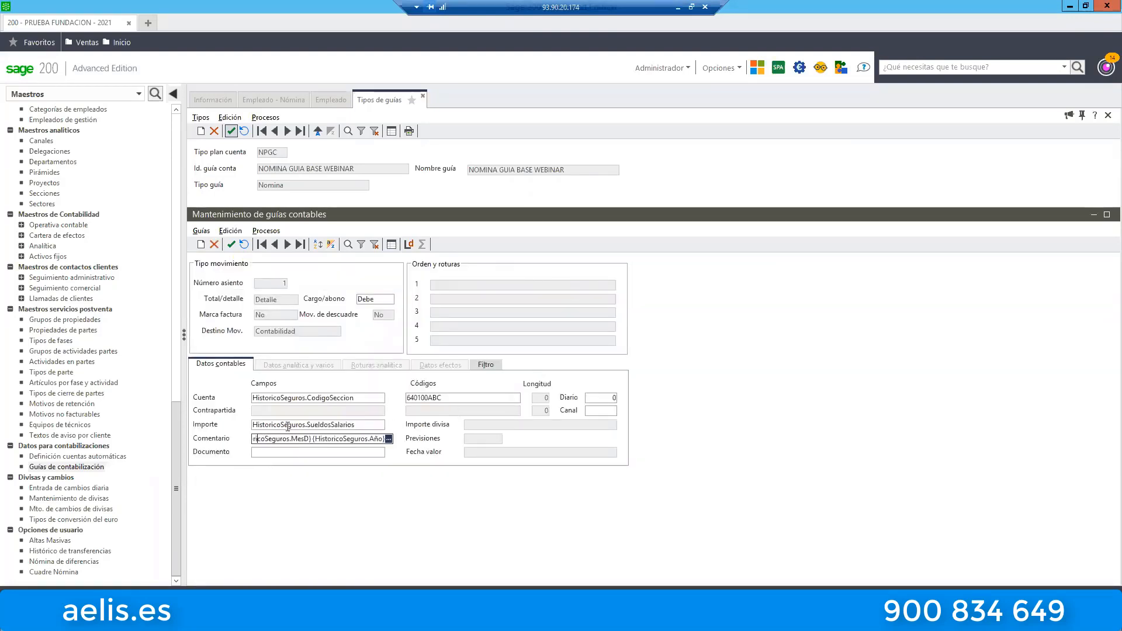
key("Left")
key("Left")
key("Left")
key("Left")
key("Left")
key("Left")
key("Left")
key("Left")
key("Left")
key("Left")
key("Left")
key("Left")
key("Left")
key("Left")
key("Left")
key("Left")
key("Left")
key("Left")
key("Left")
key("Left")
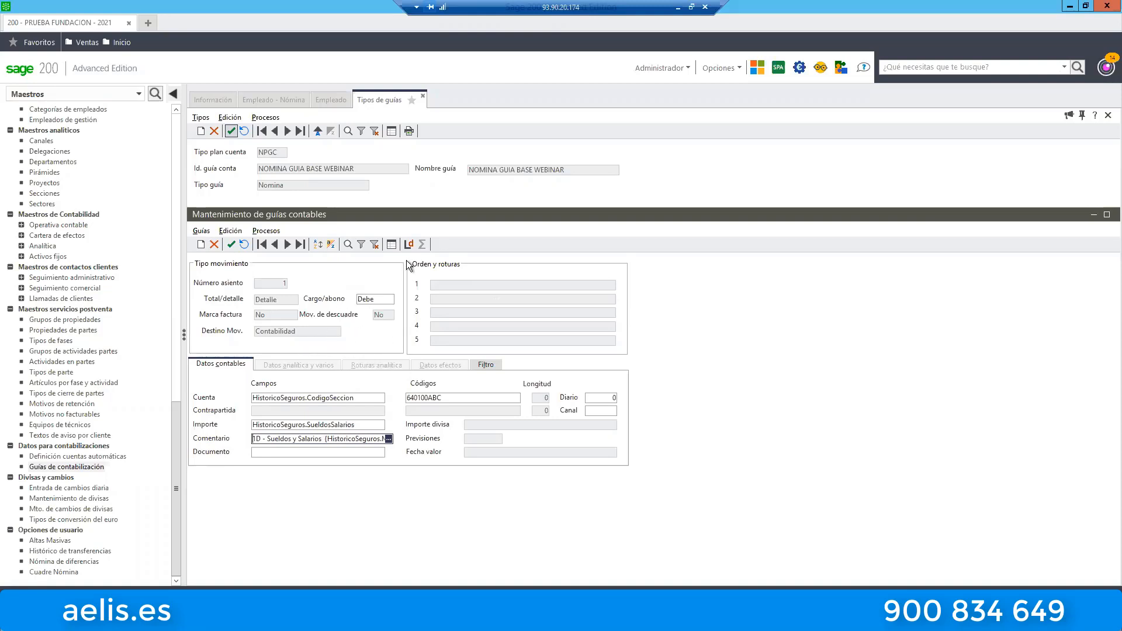
left_click(391, 245)
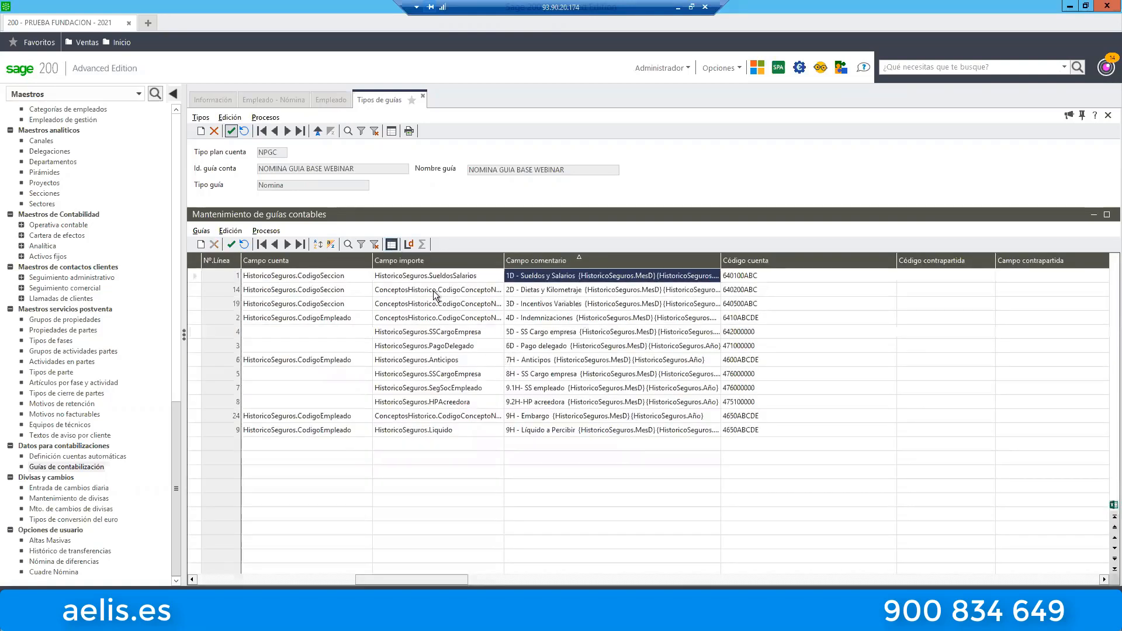
Open the 1D - Sueldos y Salarios line and examine the ABC ending of account code 640100ABC alongside the HistoricoSeguros.CodigoSeccion account field.
double_click(531, 275)
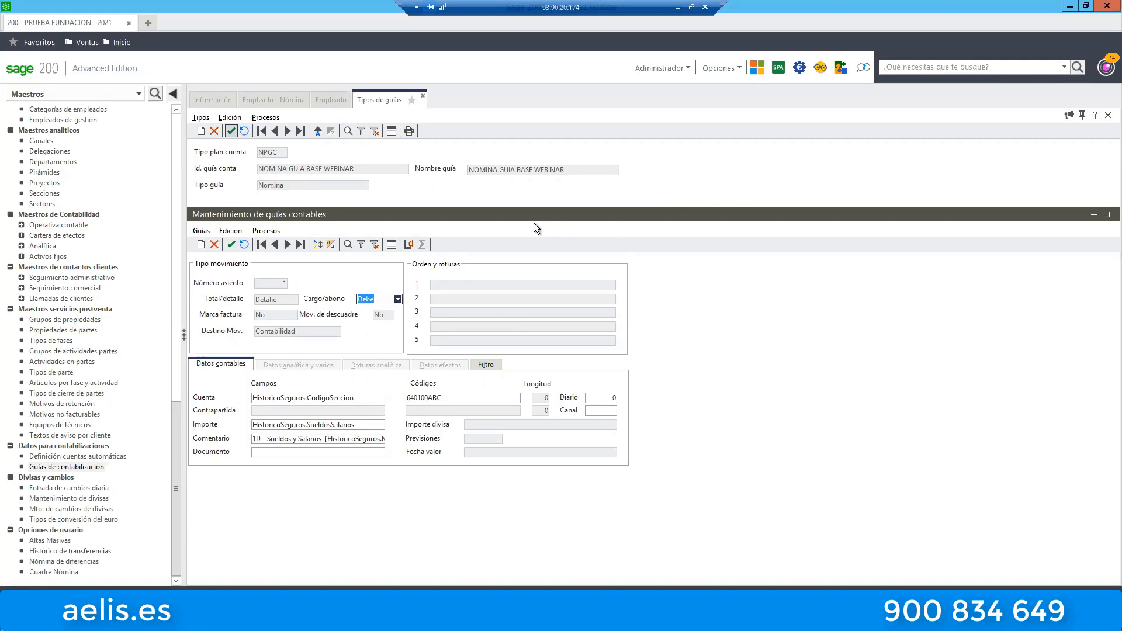
double_click(435, 398)
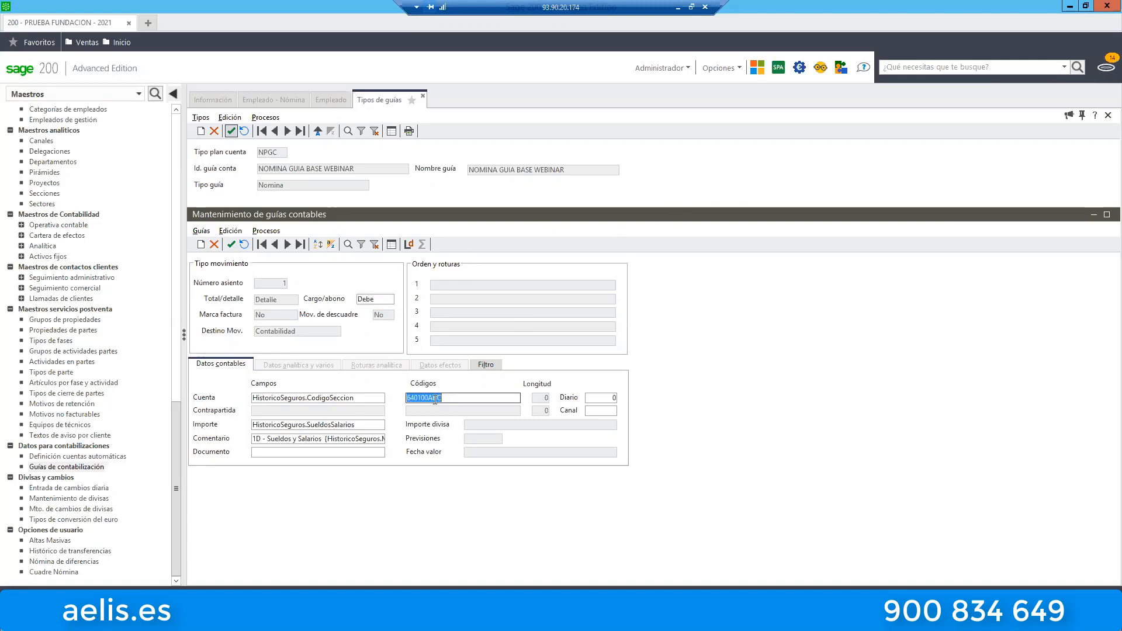
left_click(435, 398)
key("shift+Left")
key("shift+Left")
key("shift+Left")
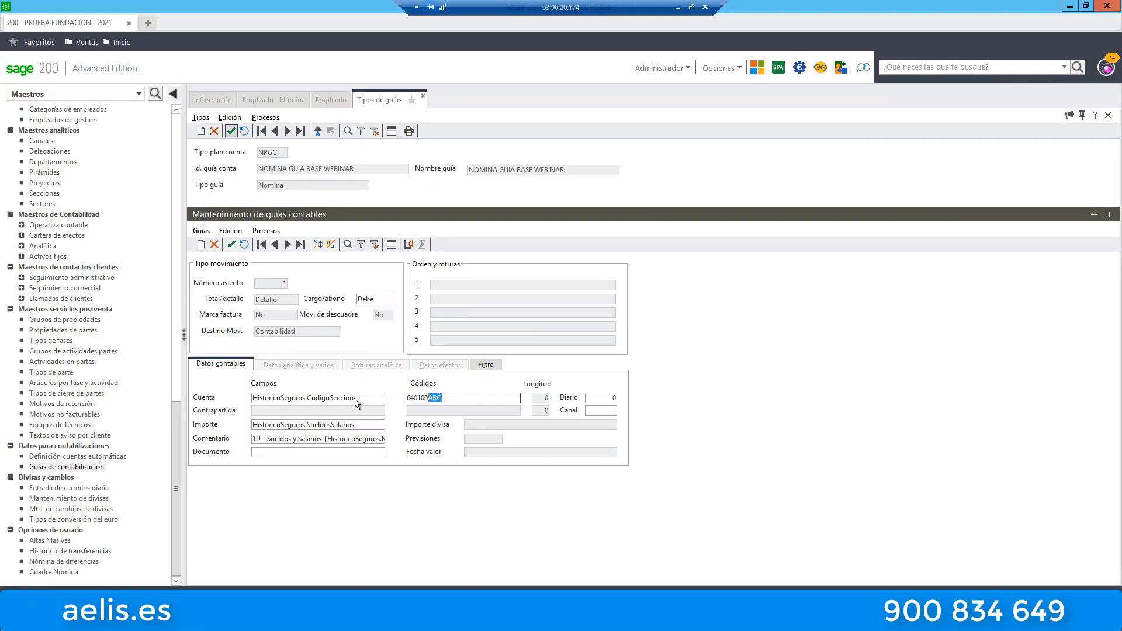
left_click(359, 397)
left_click_drag(359, 398, 306, 398)
left_click(443, 397)
left_click(443, 397)
left_click_drag(441, 398, 428, 398)
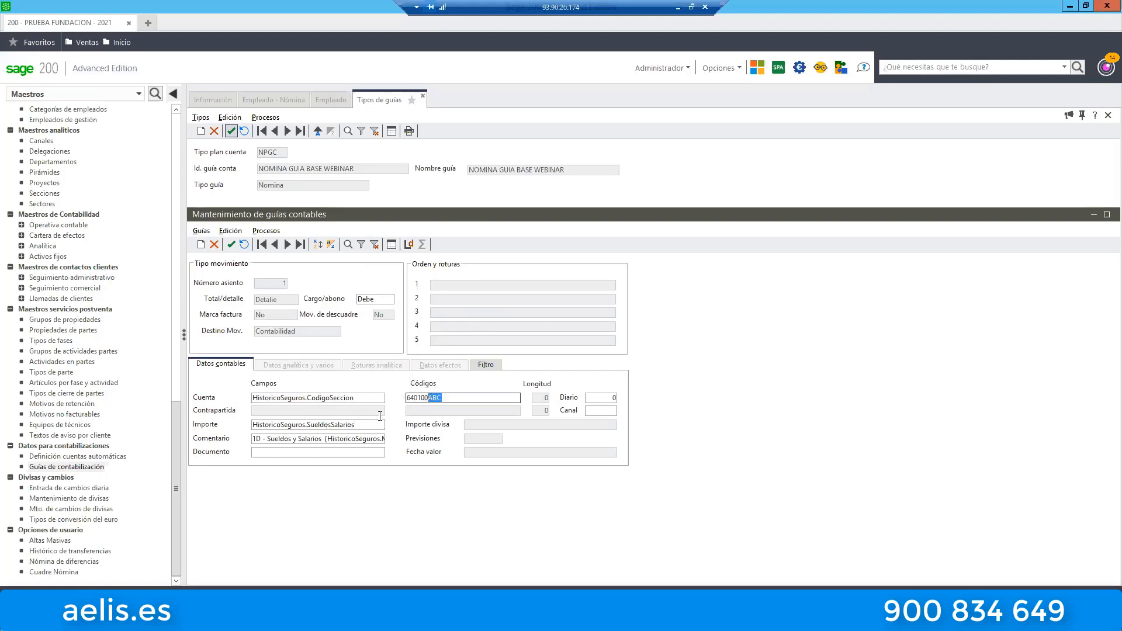
Review the Sueldos y Salarios line's Importe field and account code together with the payroll concept conditions in its filter.
left_click(338, 425)
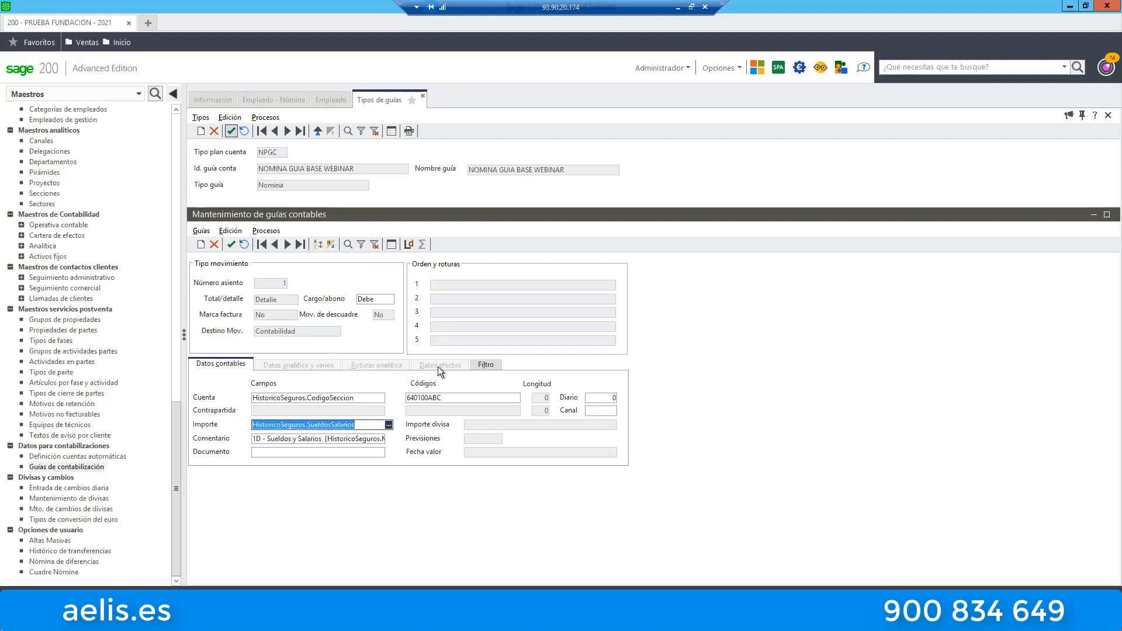
left_click(484, 364)
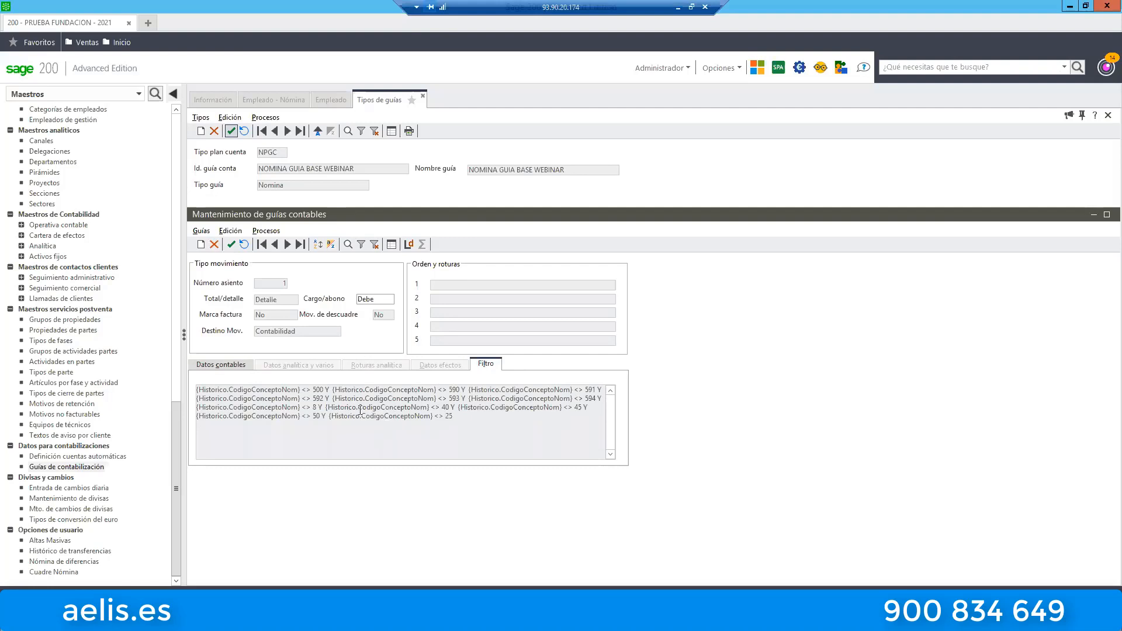
left_click(229, 363)
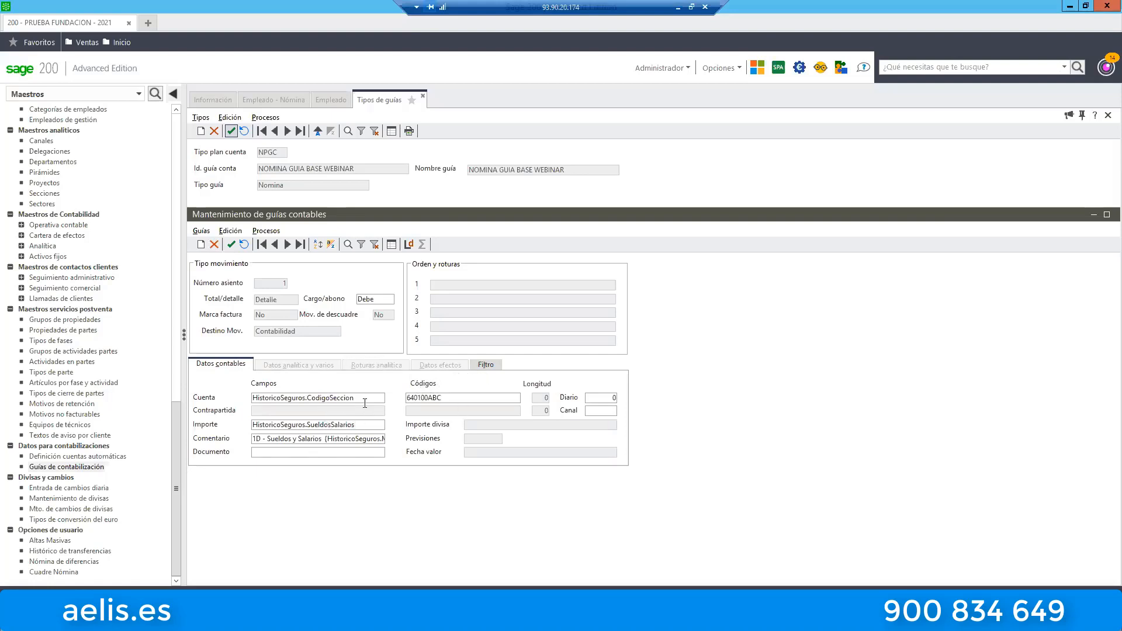
double_click(424, 397)
left_click(483, 363)
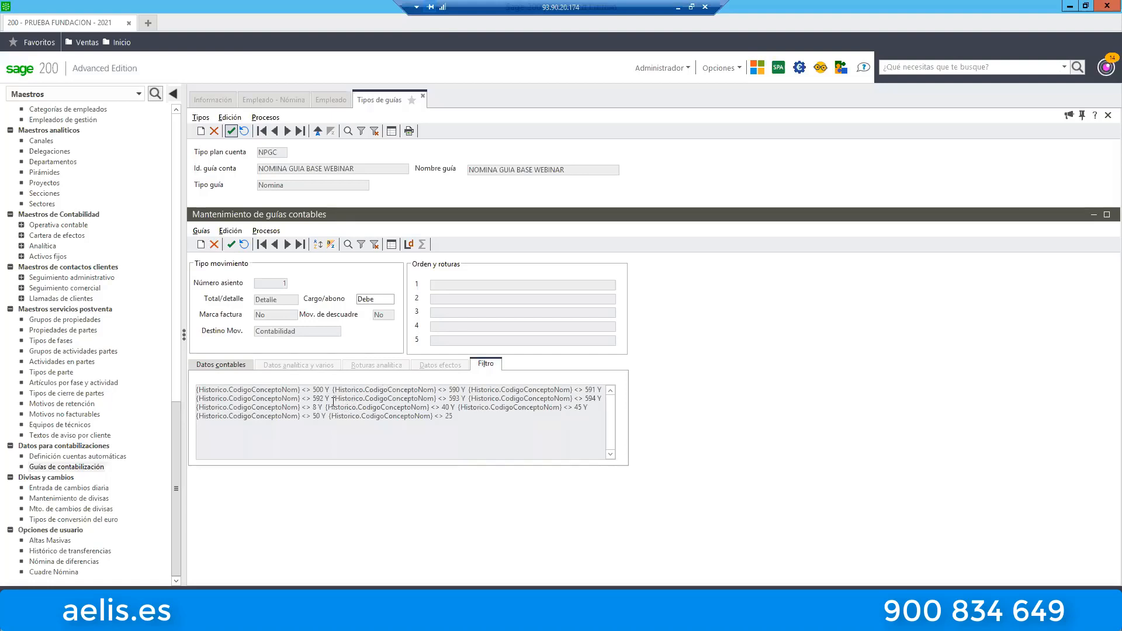
left_click(251, 373)
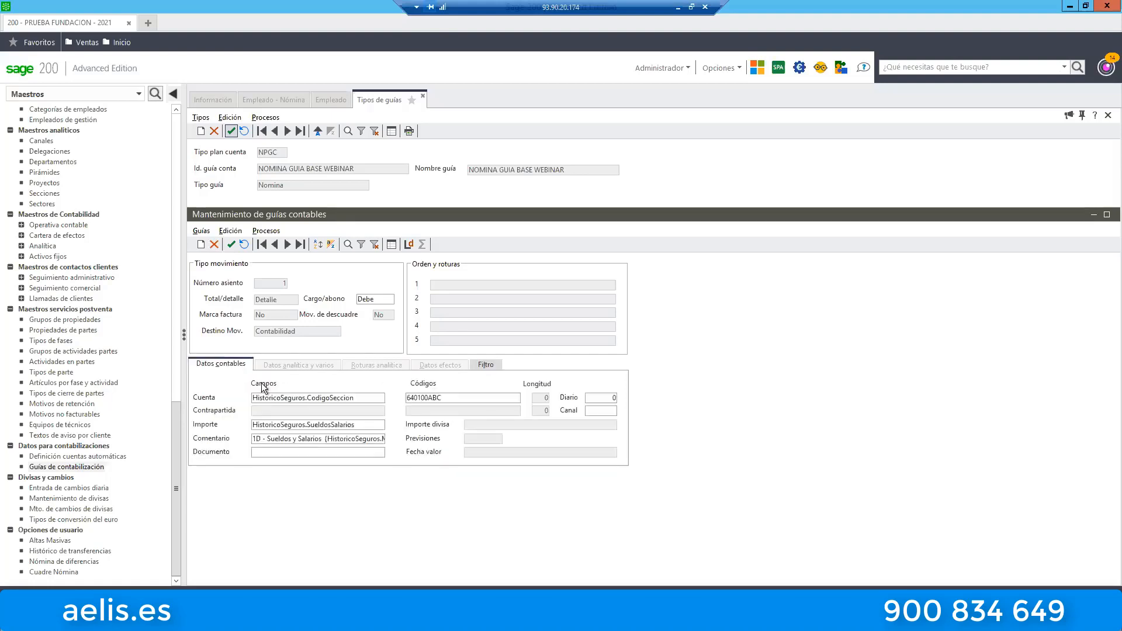
left_click(336, 426)
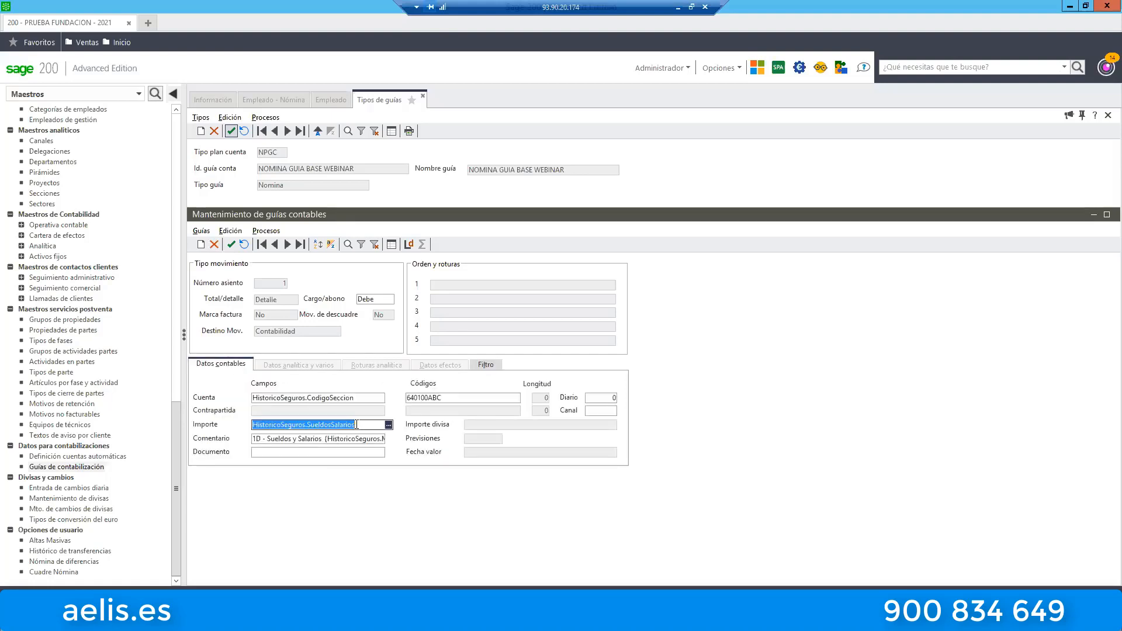
left_click(483, 363)
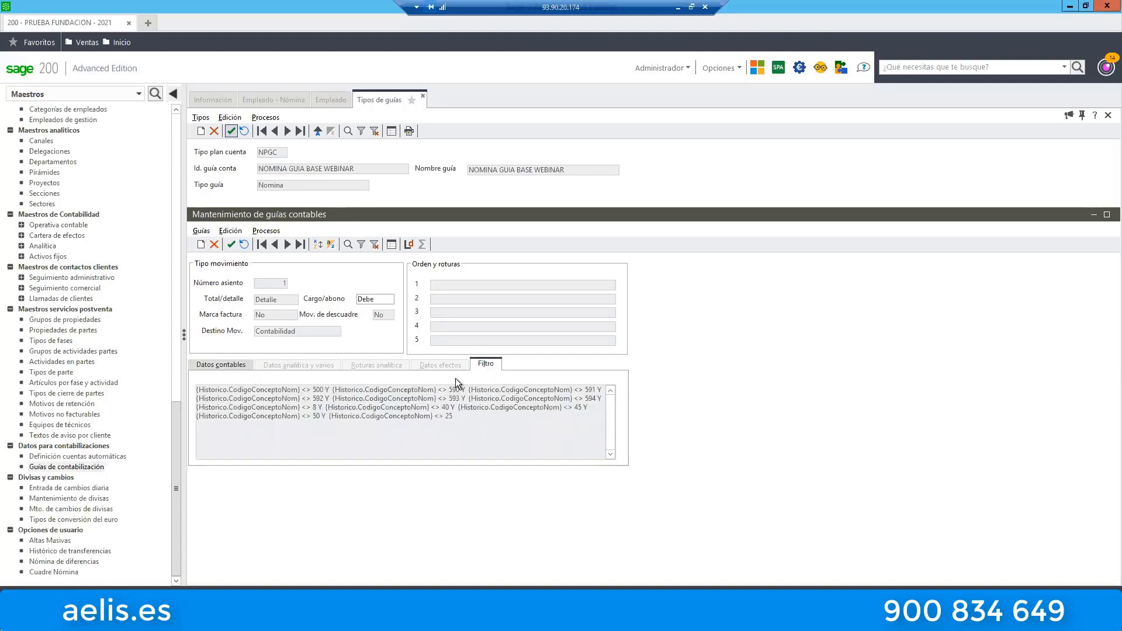
Open the movement filter of the Sueldos y Salarios line and examine the comparison sign, first five concept values and O/Y connector.
left_click(231, 365)
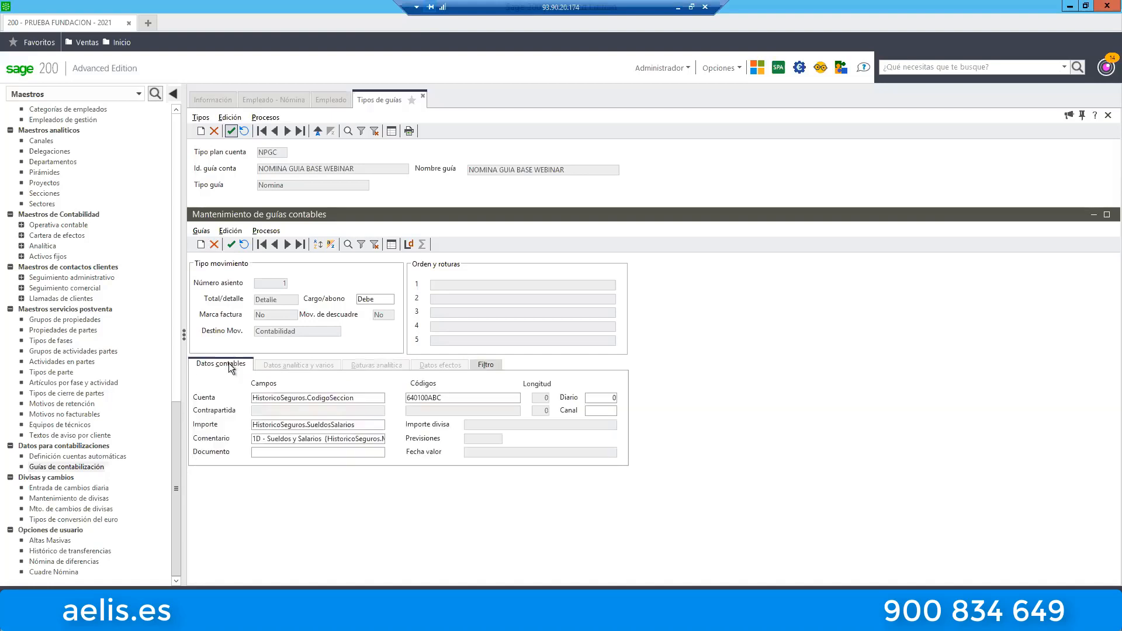
left_click(272, 233)
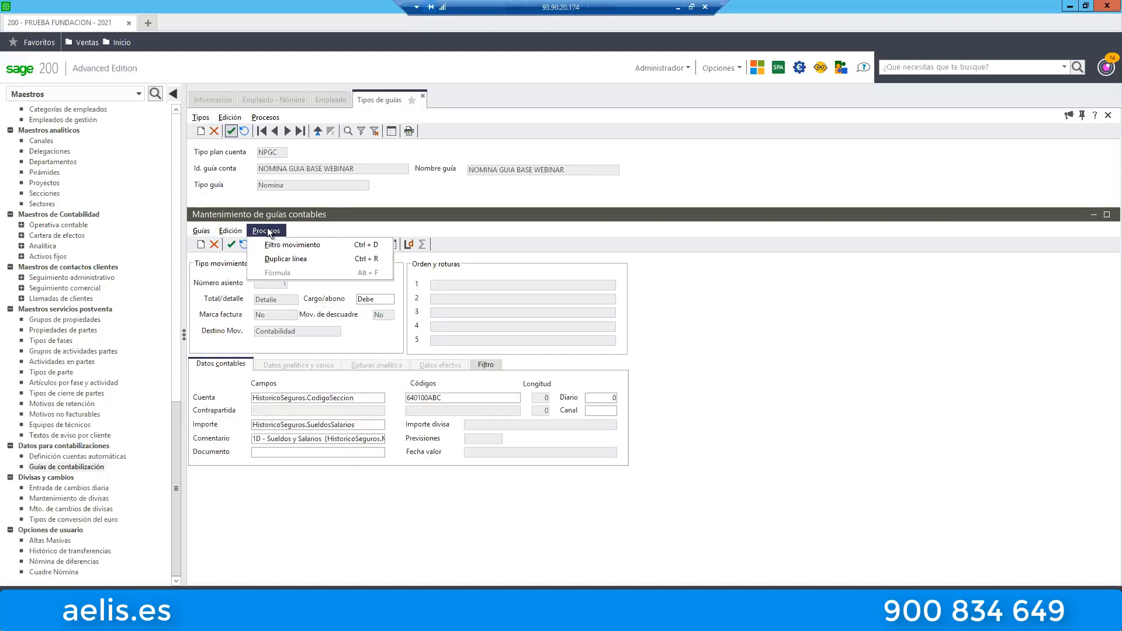
left_click(293, 247)
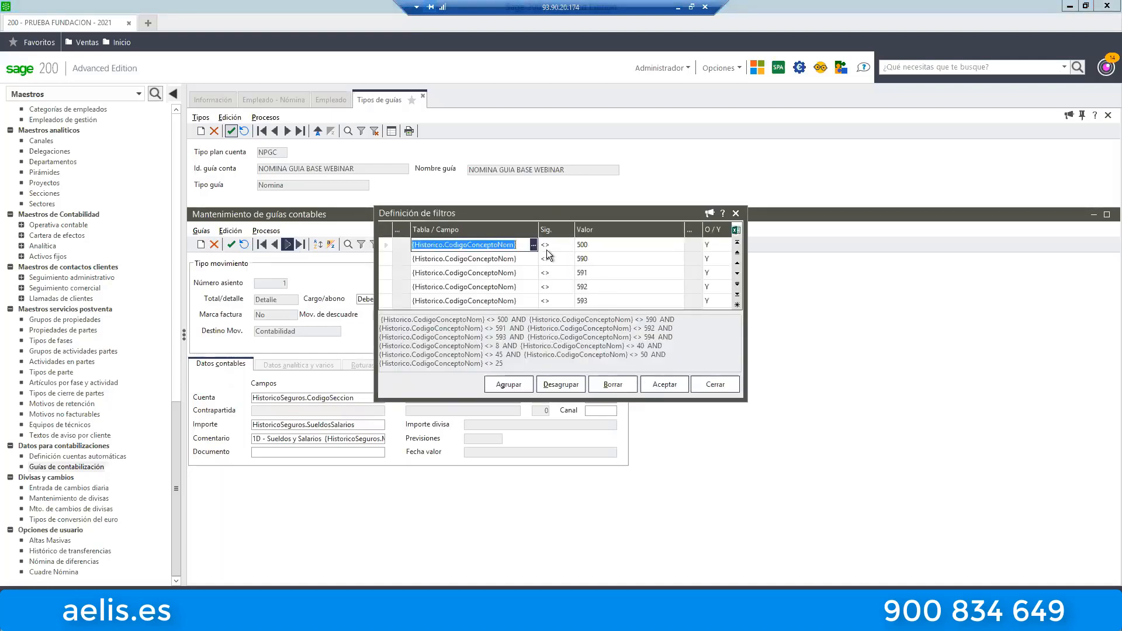
key("Tab")
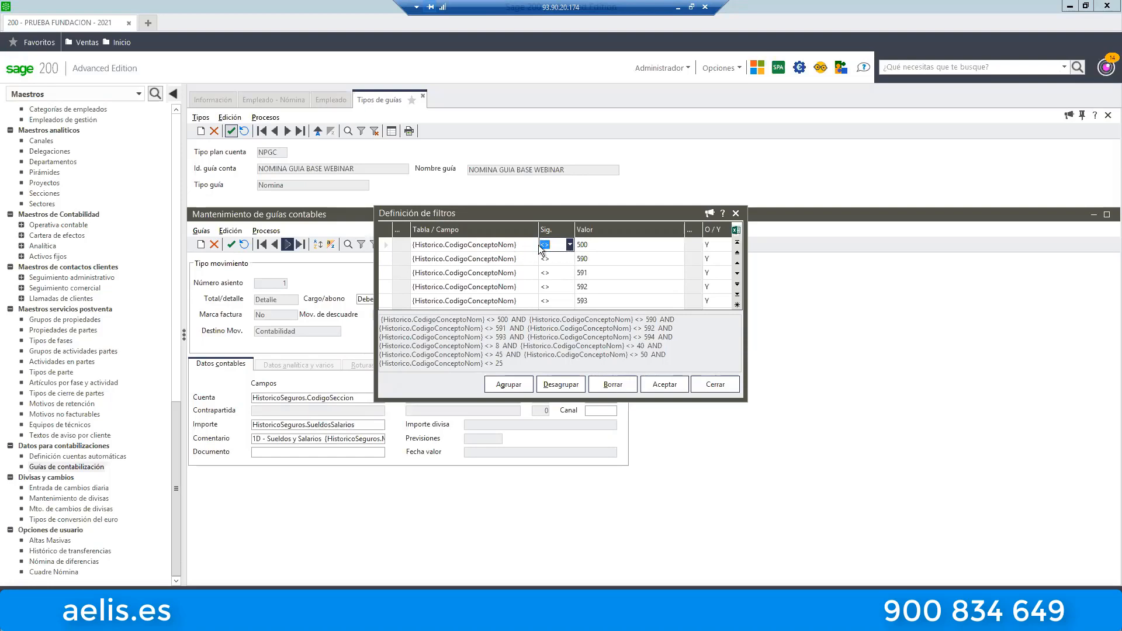
left_click(588, 245)
left_click(589, 258)
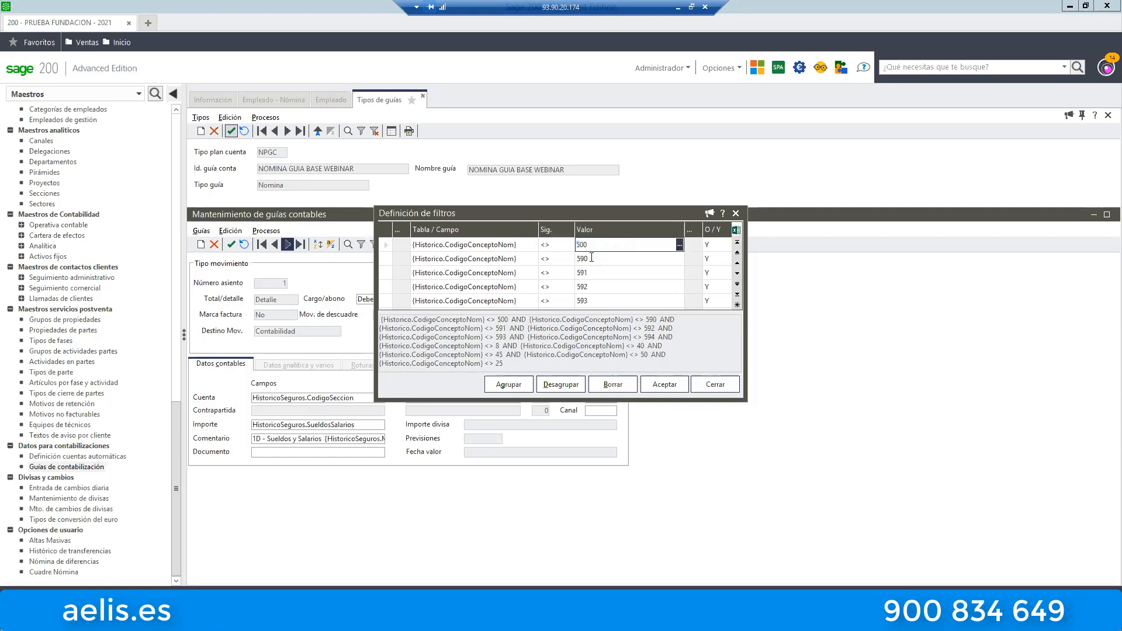
left_click(590, 273)
left_click(594, 286)
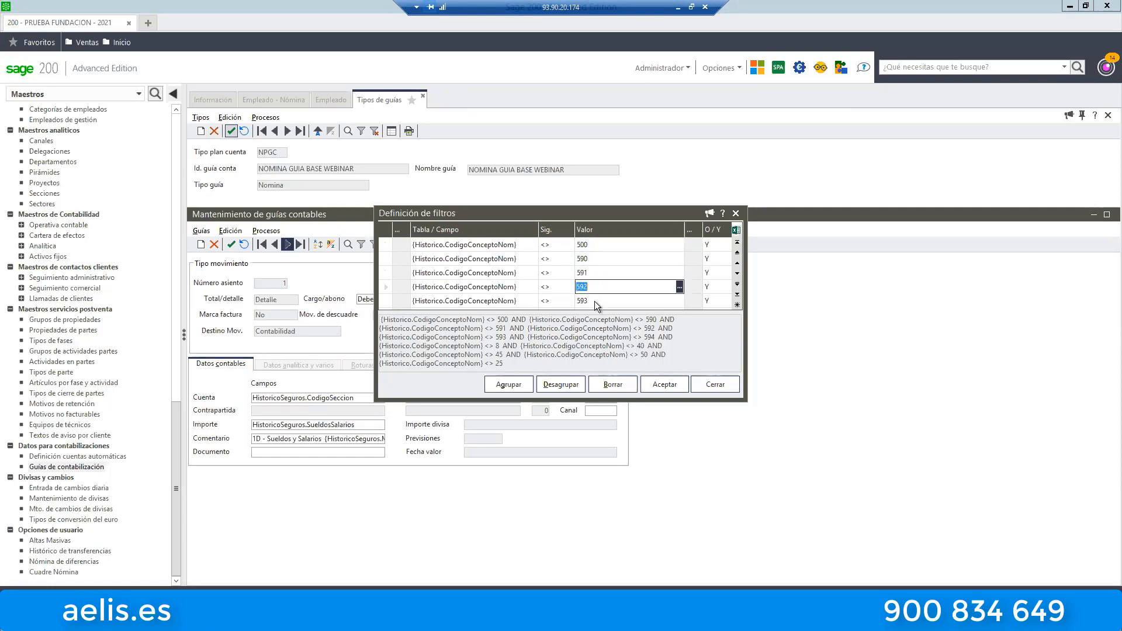
left_click(594, 301)
left_click(718, 244)
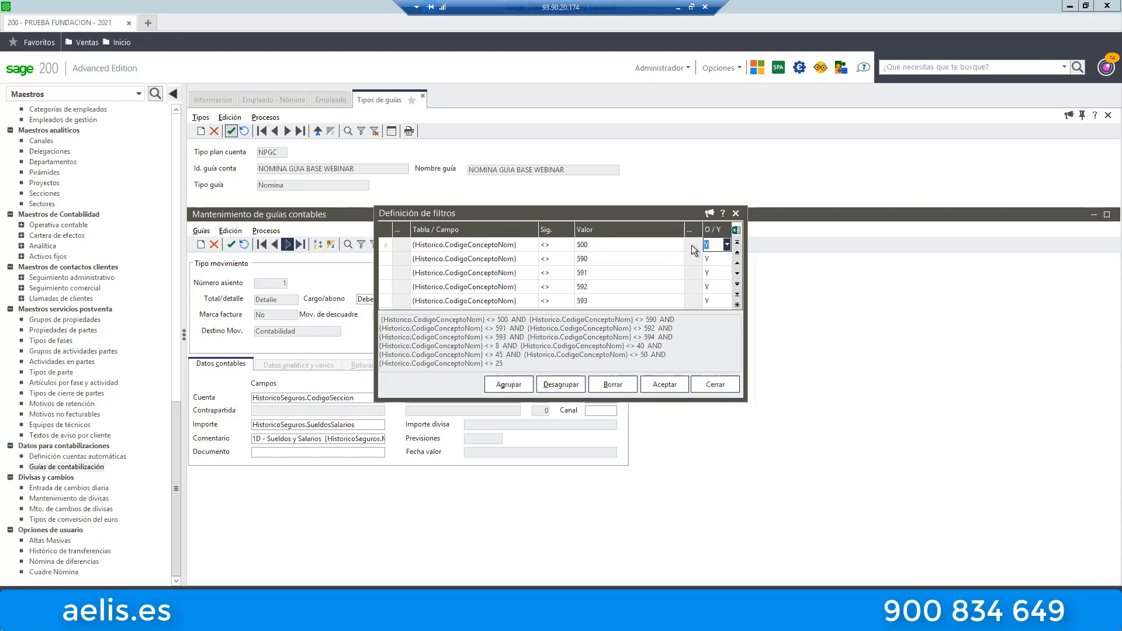
Review the remaining concept codes in the Sueldos y Salarios filter definition and close it without changes.
left_click(606, 259)
scroll(630, 258, "down", 5)
scroll(602, 263, "up", 4)
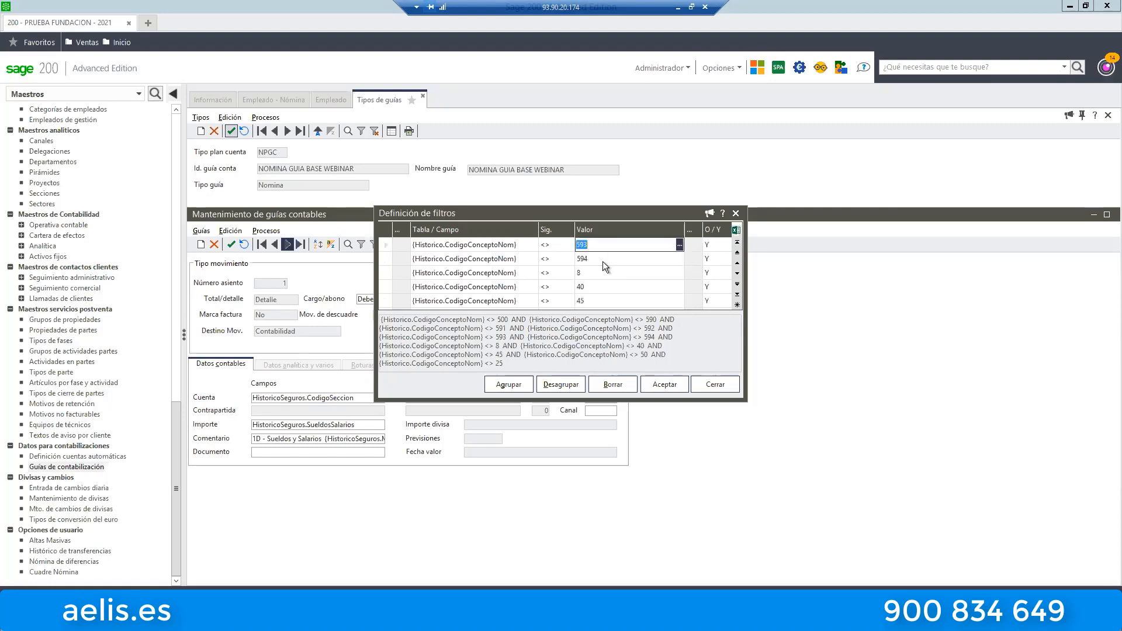
scroll(604, 263, "down", 3)
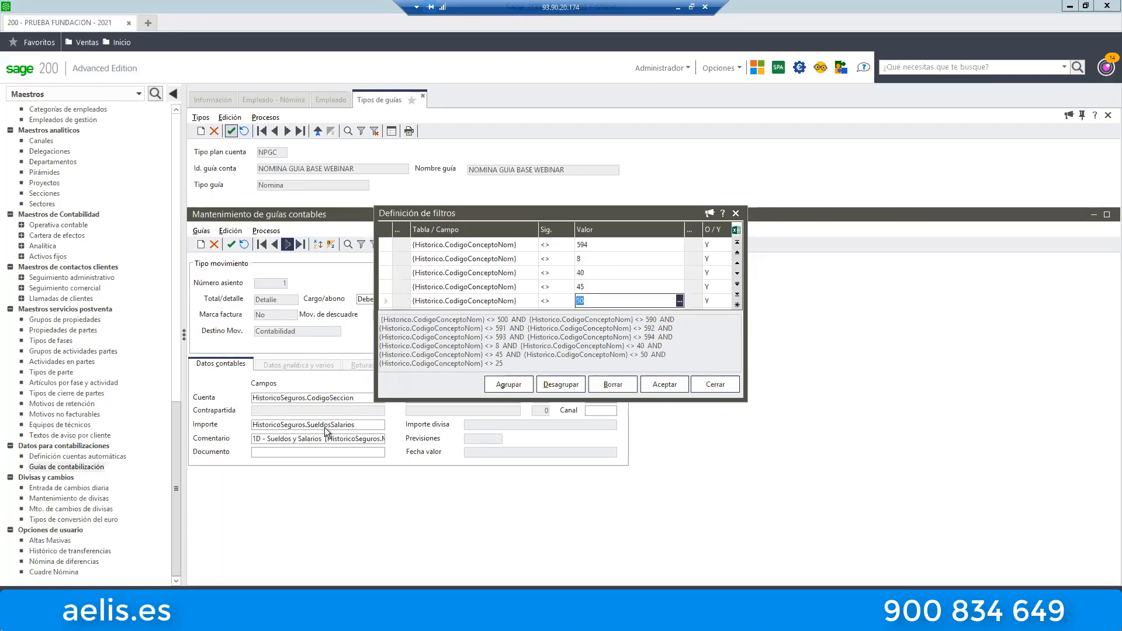
left_click(588, 258)
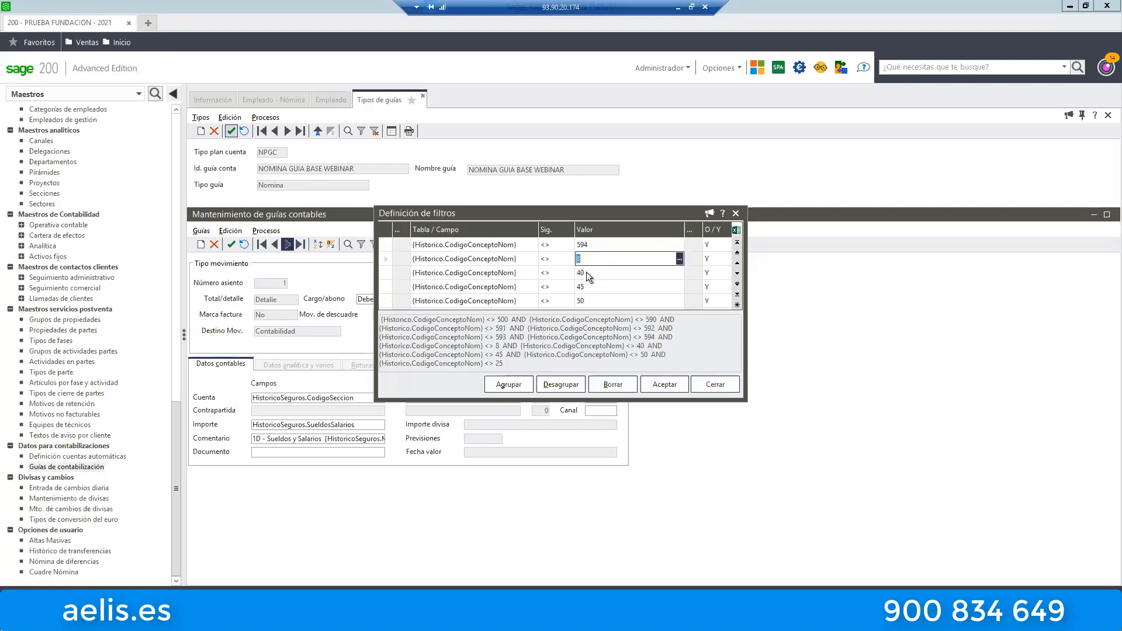
left_click(622, 273)
left_click(636, 286)
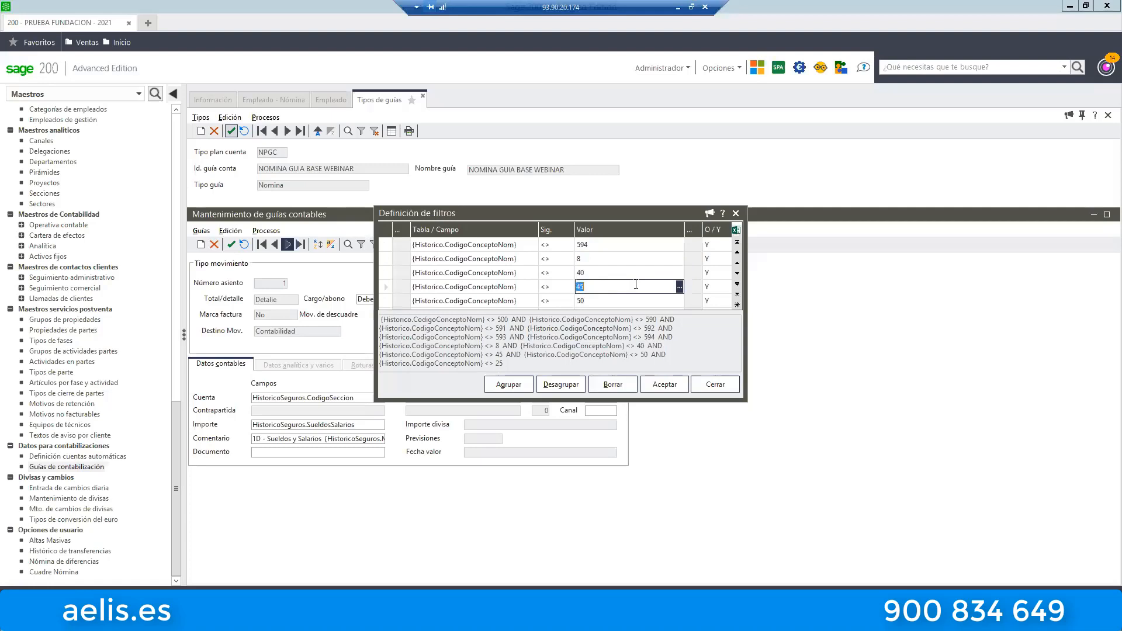
left_click(588, 300)
scroll(608, 272, "down", 1)
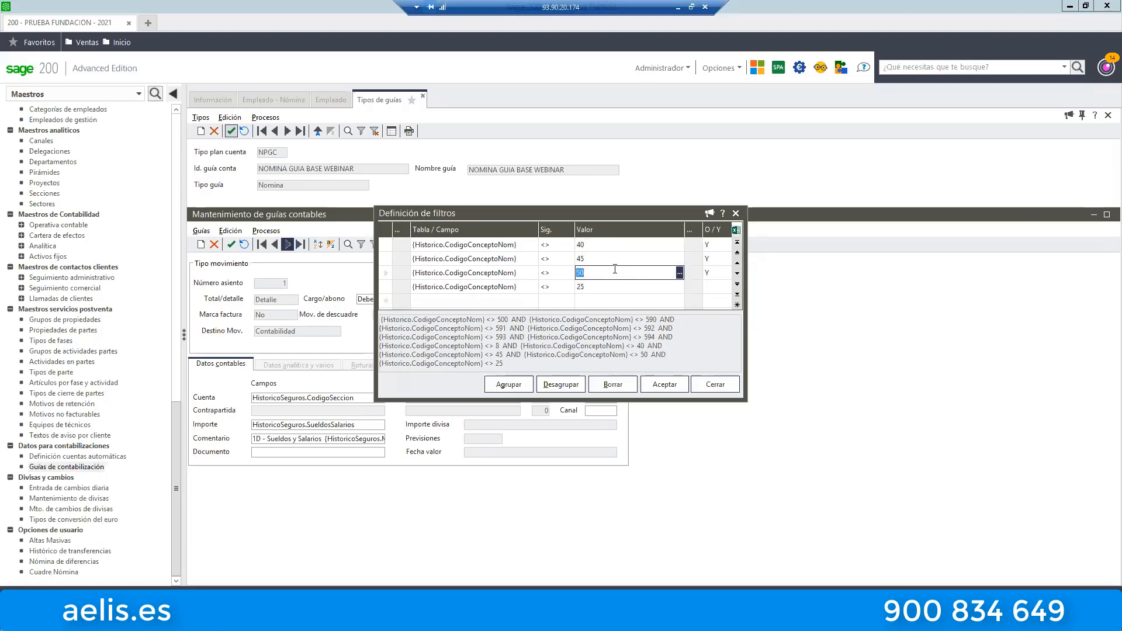
scroll(613, 269, "up", 3)
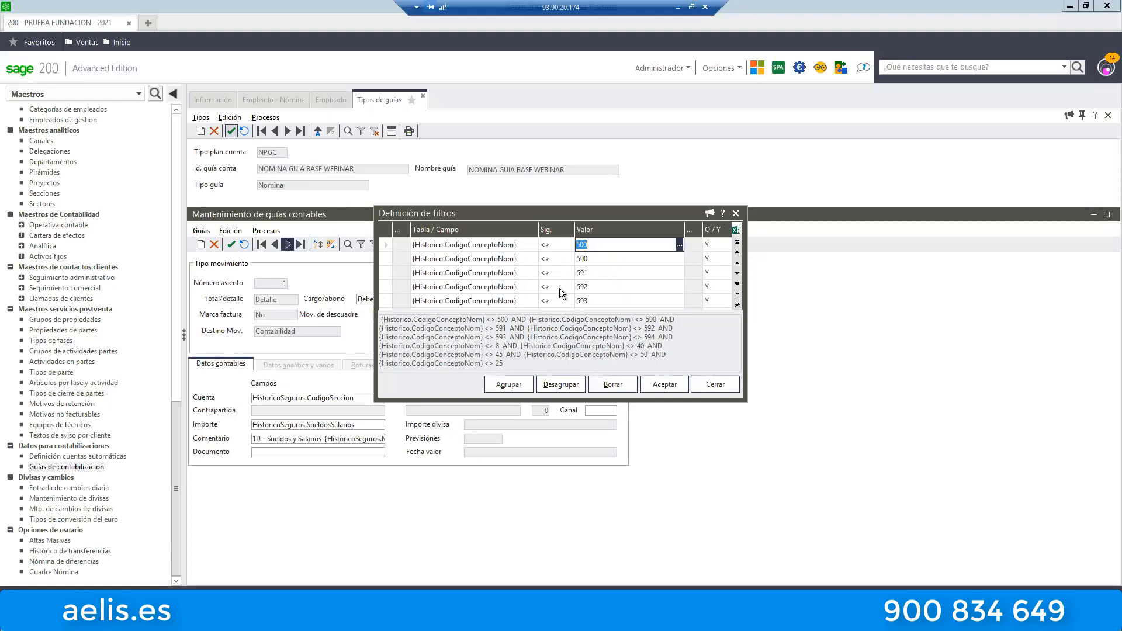
left_click(737, 214)
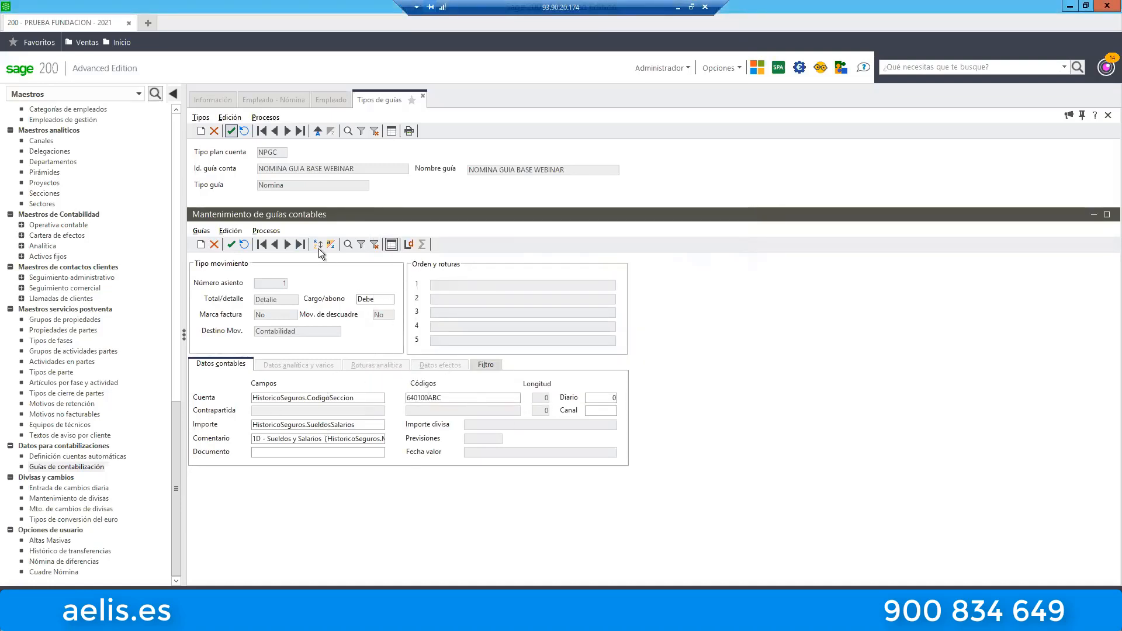
Examine the fixed text 1D - Sueldos y Salarios at the start of the line's Comentario field.
left_click(264, 232)
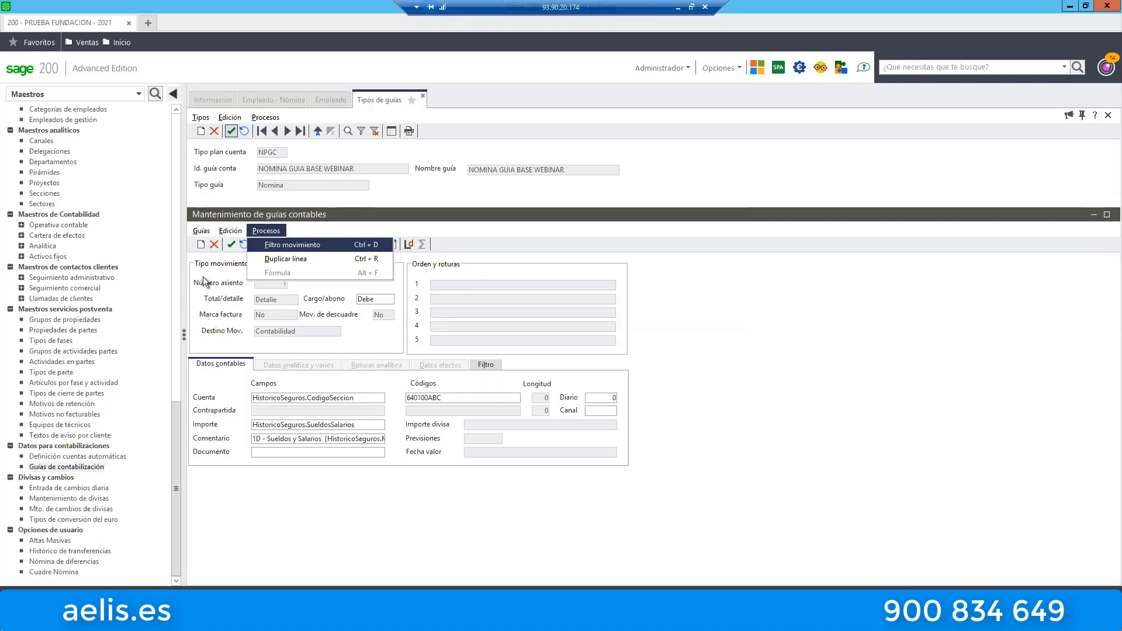
left_click(369, 437)
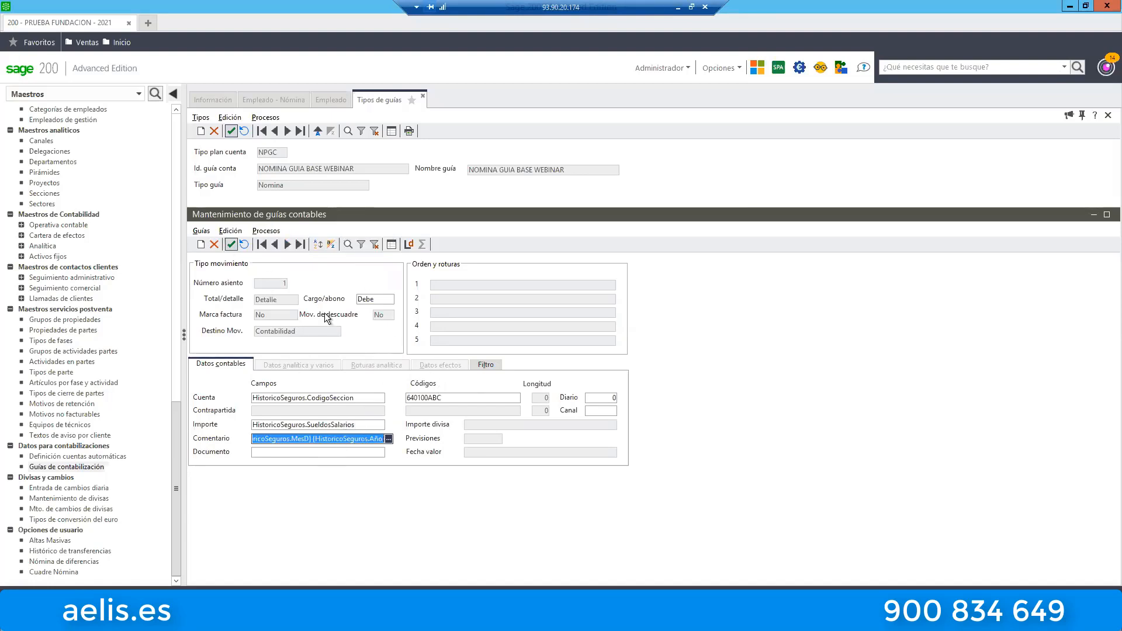
left_click(316, 439)
left_click(292, 438)
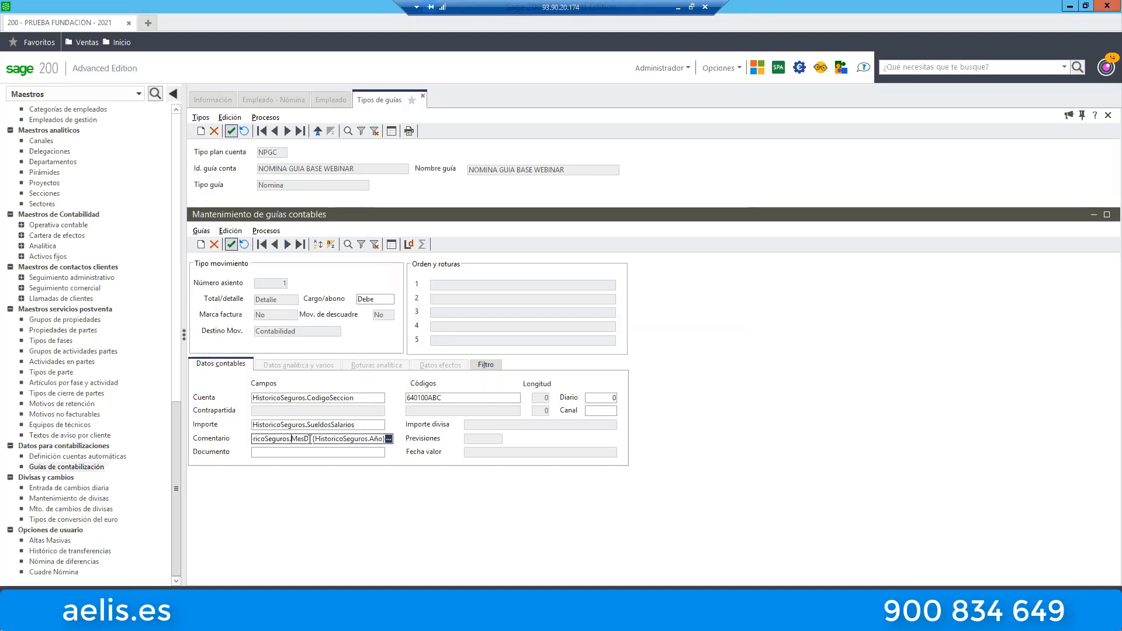
key("Left")
key("Left")
key("Left")
key("Left")
key("Left")
key("Left")
key("Left")
key("Left")
key("Left")
key("Left")
key("Left")
key("Left")
key("Left")
key("Left")
key("Left")
key("Left")
key("Left")
key("Left")
key("Left")
key("Left")
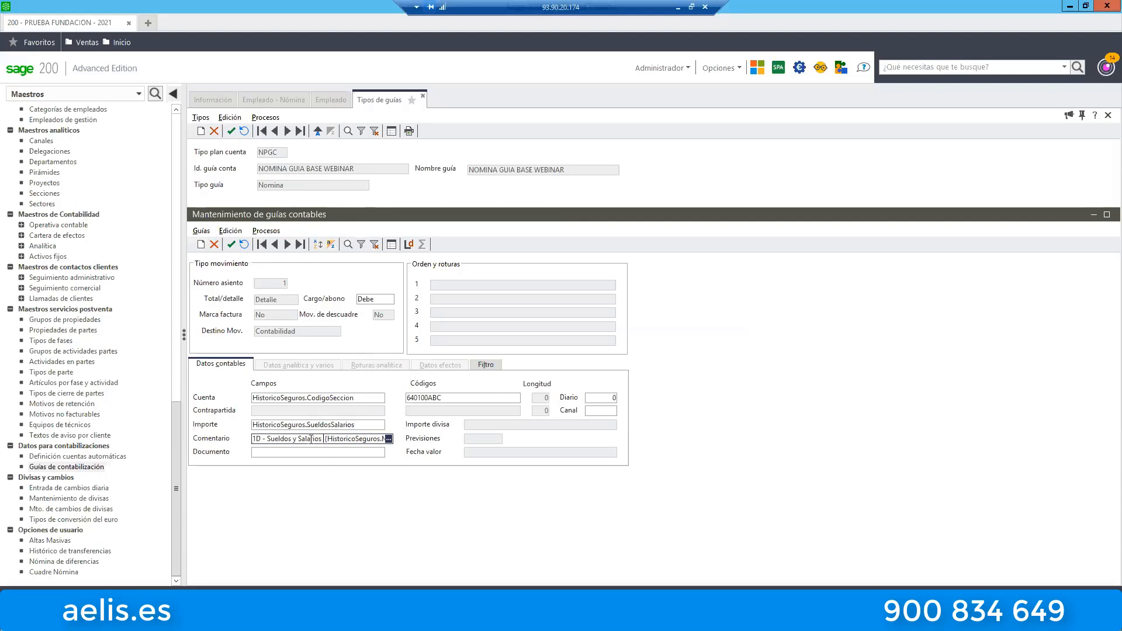
left_click_drag(321, 439, 255, 443)
left_click(321, 439)
Read through the HistoricoSeguros month and year variables in the Sueldos y Salarios Comentario and return to its beginning.
left_click(363, 439)
key("Right")
key("Right")
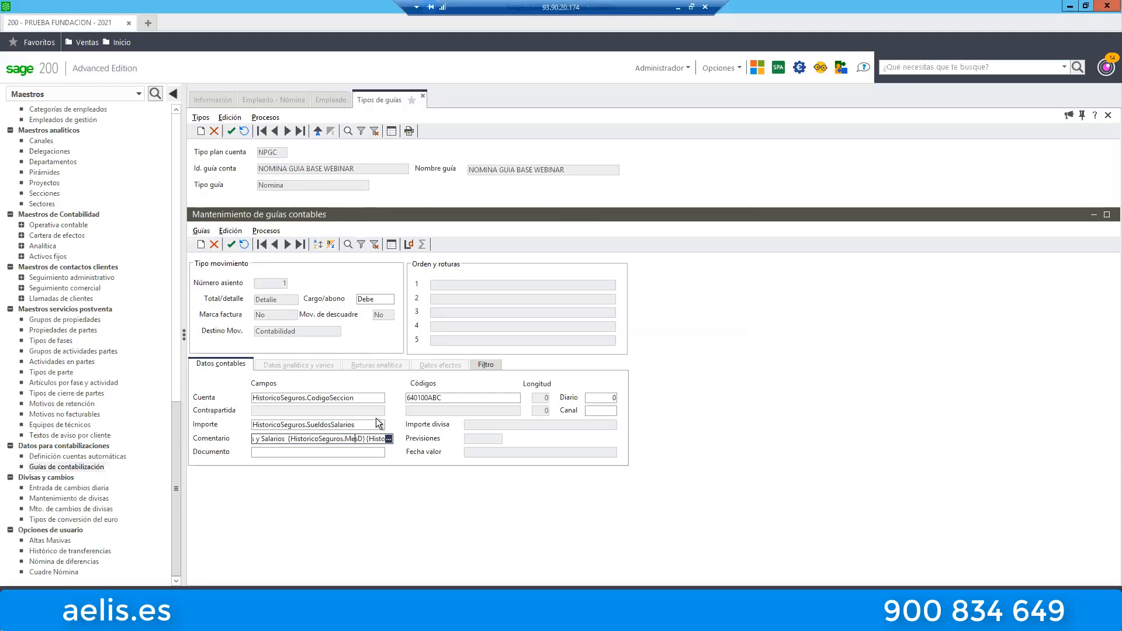
key("Right")
key("Right")
key("Right")
key("Right")
key("Right")
key("Right")
key("Right")
key("Right")
key("Right")
key("Right")
key("Right")
key("Right")
key("Right")
key("Right")
key("Right")
key("Right")
key("Right")
key("Right")
key("Right")
key("Left")
key("Left")
key("Left")
key("Left")
key("Left")
key("Left")
key("Left")
key("Left")
key("Left")
key("Left")
key("Left")
key("Left")
key("Left")
key("Left")
key("Left")
key("Left")
key("Left")
key("Left")
key("Left")
key("Left")
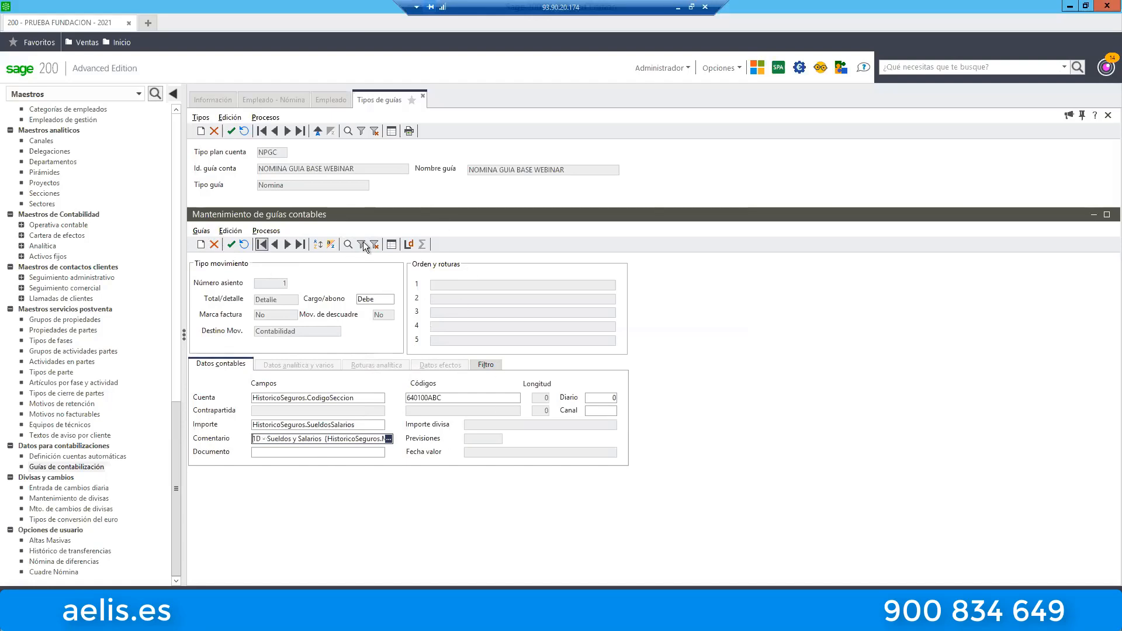
Open the 2D - Dietas y Kilometraje line from the guide line list and examine the ABC ending of its account code.
left_click(392, 244)
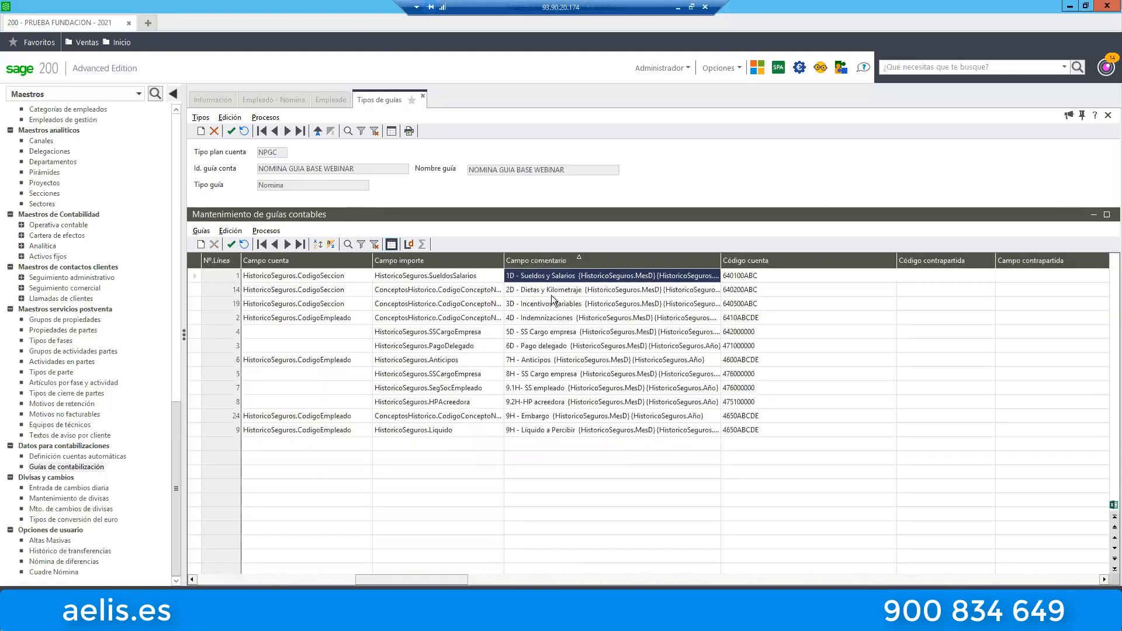
double_click(552, 289)
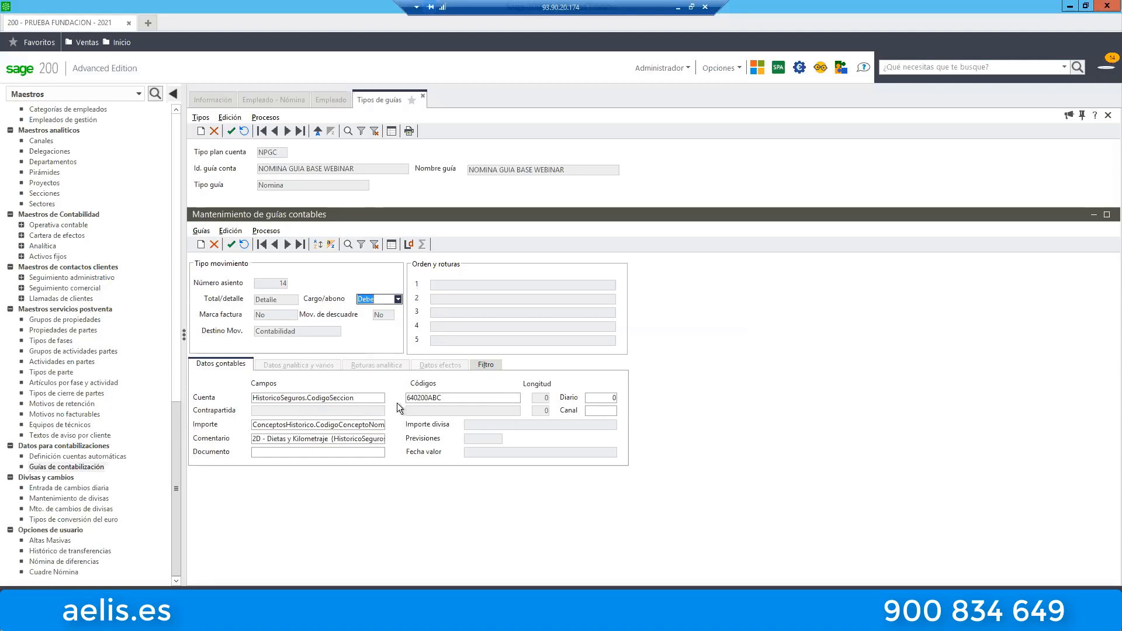
left_click(418, 402)
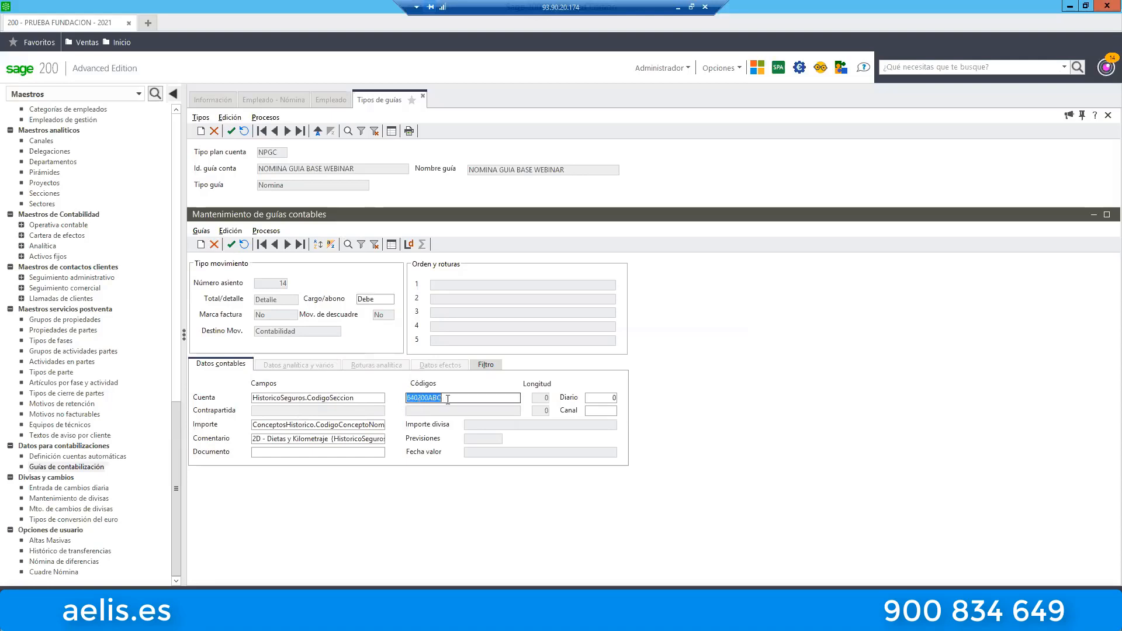
key("End")
key("shift+Left")
key("shift+Left")
key("shift+Left")
Examine each payroll concept condition in the Dietas y Kilometraje line's filter text.
left_click(488, 365)
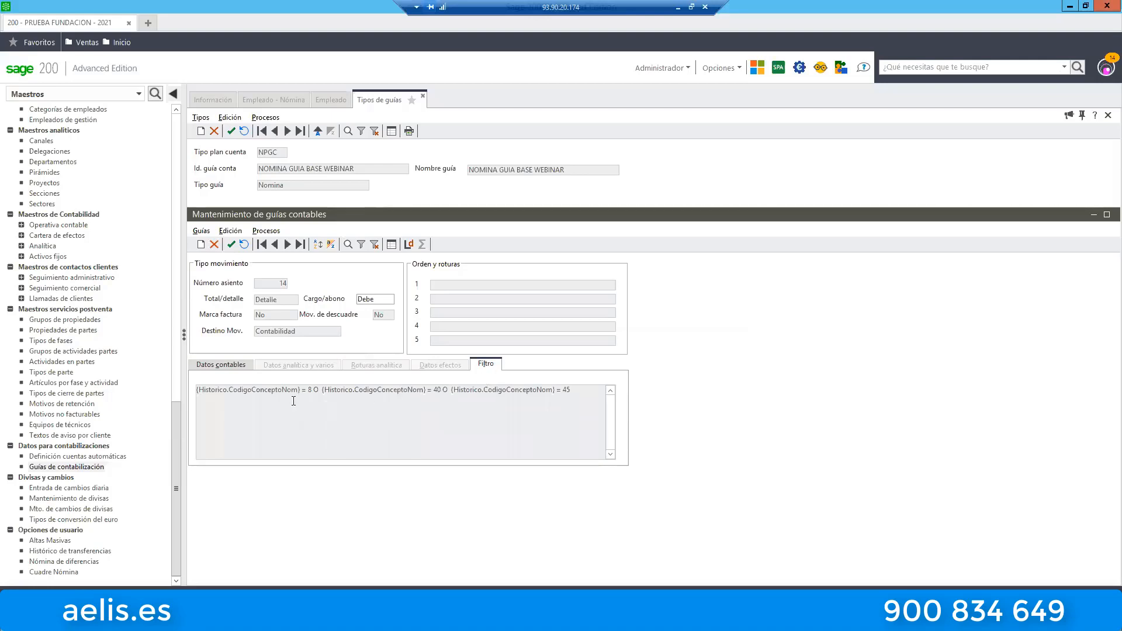
left_click_drag(313, 392, 306, 402)
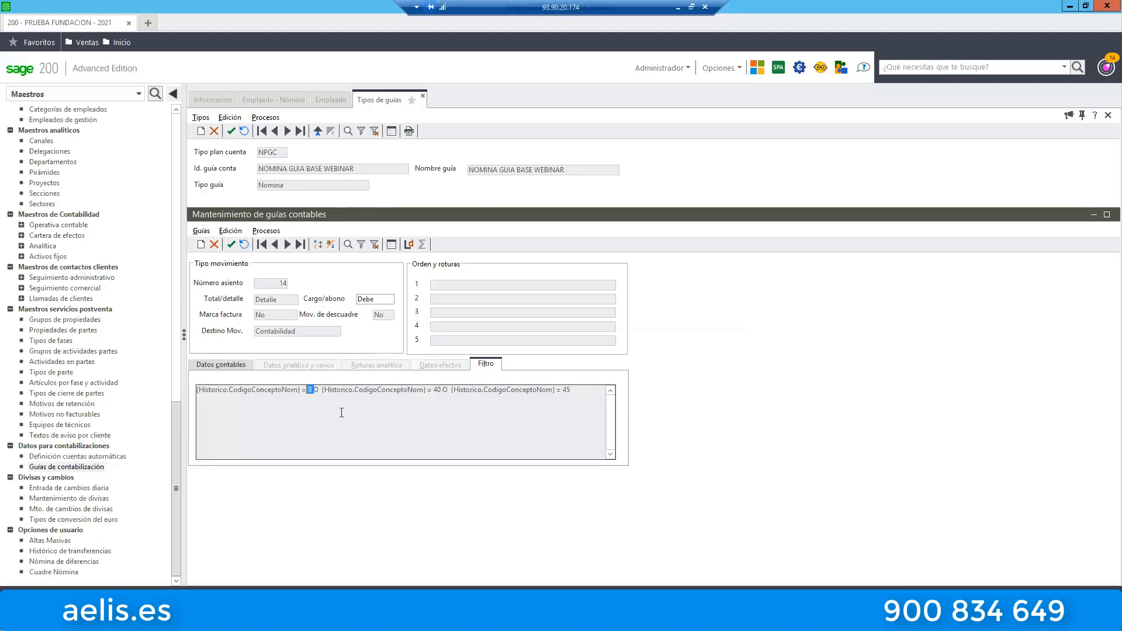
left_click_drag(441, 391, 427, 391)
left_click_drag(572, 390, 557, 390)
left_click_drag(312, 391, 302, 392)
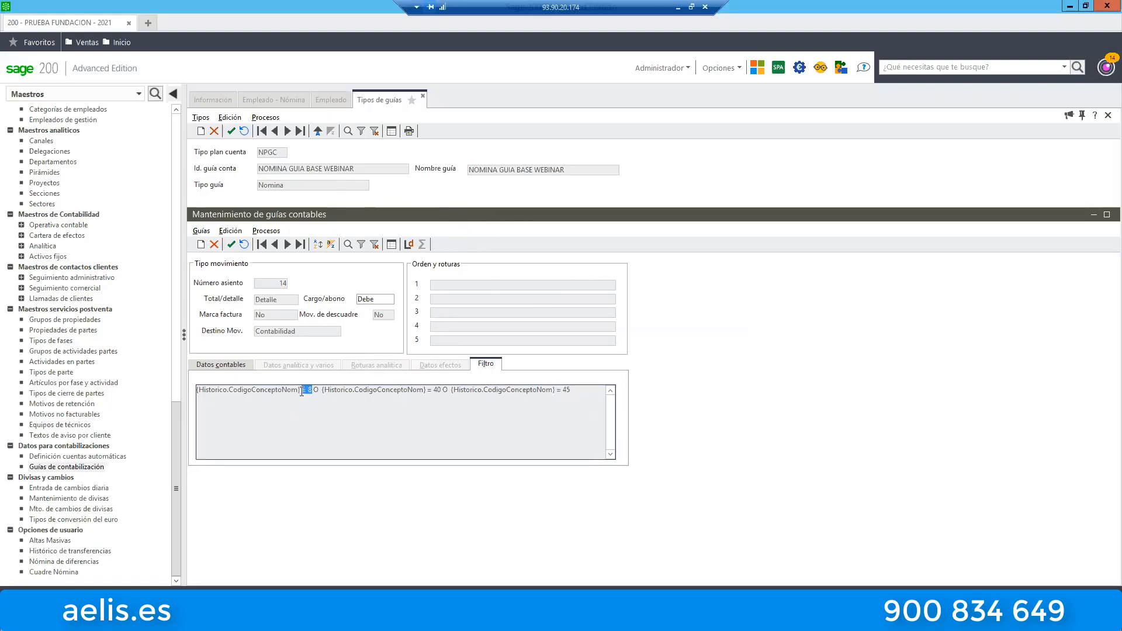
Open the Dietas y Kilometraje movement filter definition, check its sign, concept value and O connectors, and close it unchanged.
left_click(236, 364)
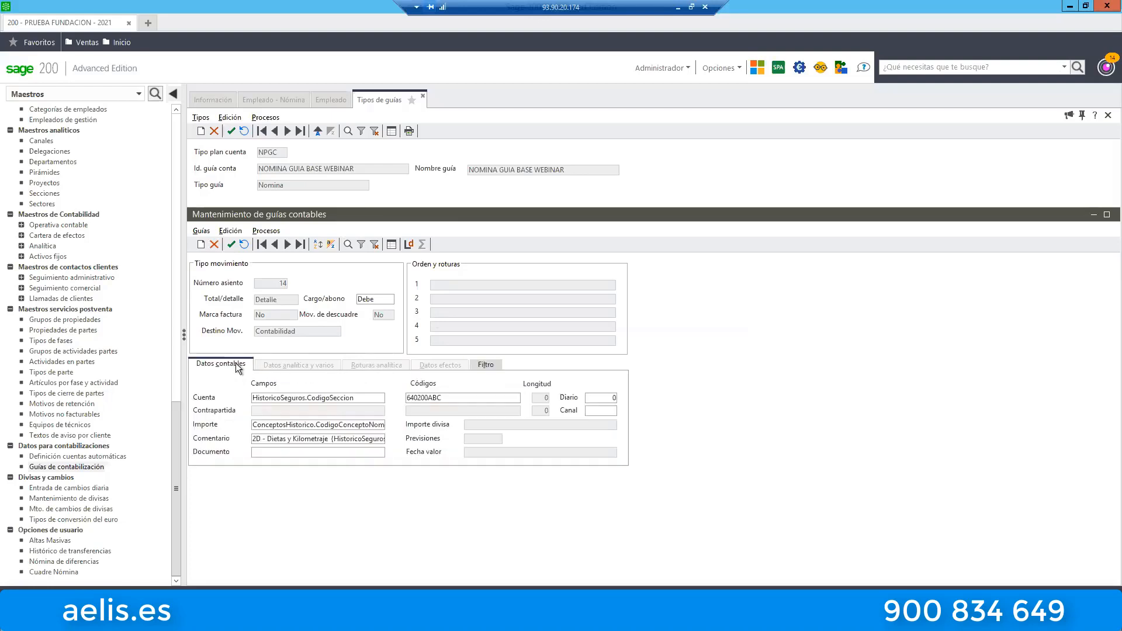
left_click(272, 229)
left_click(279, 246)
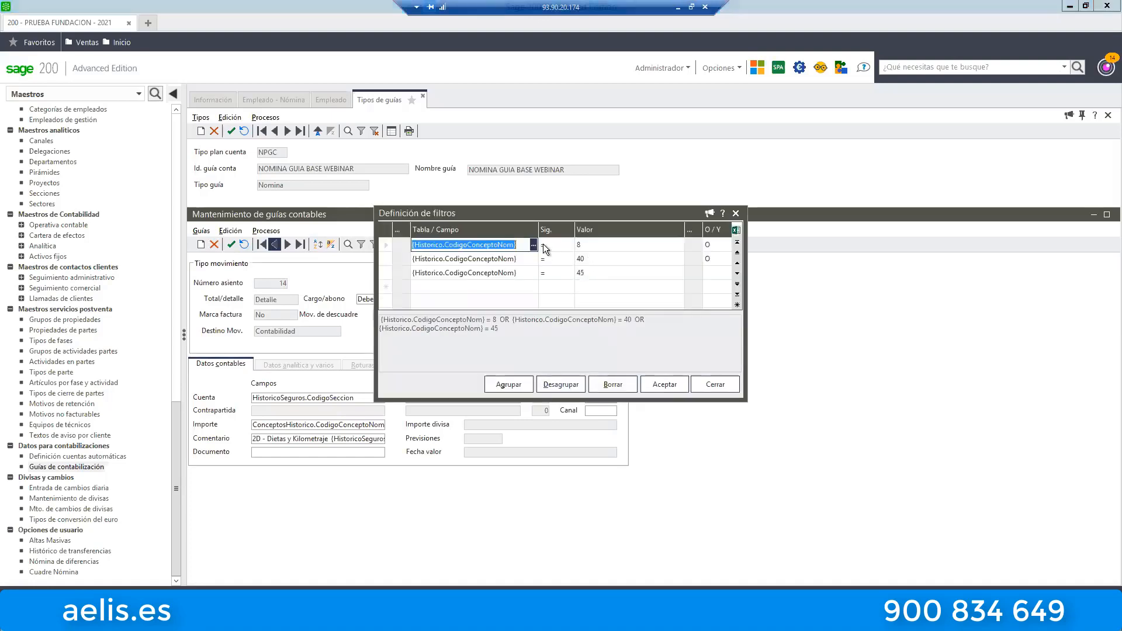
left_click(545, 246)
left_click(584, 247)
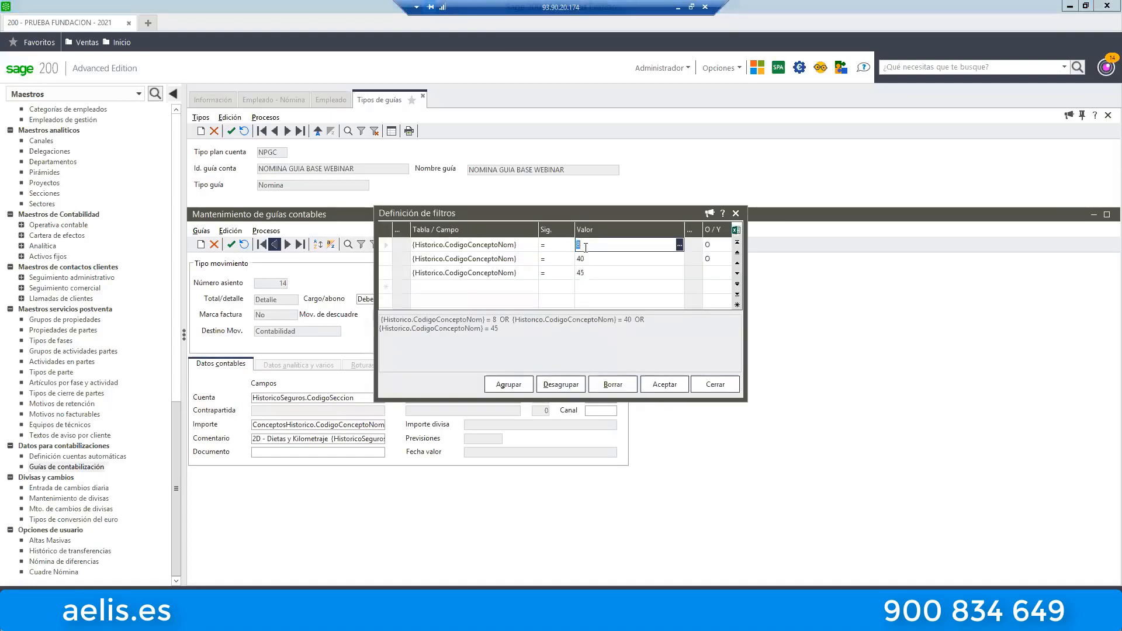
left_click(710, 244)
left_click(712, 259)
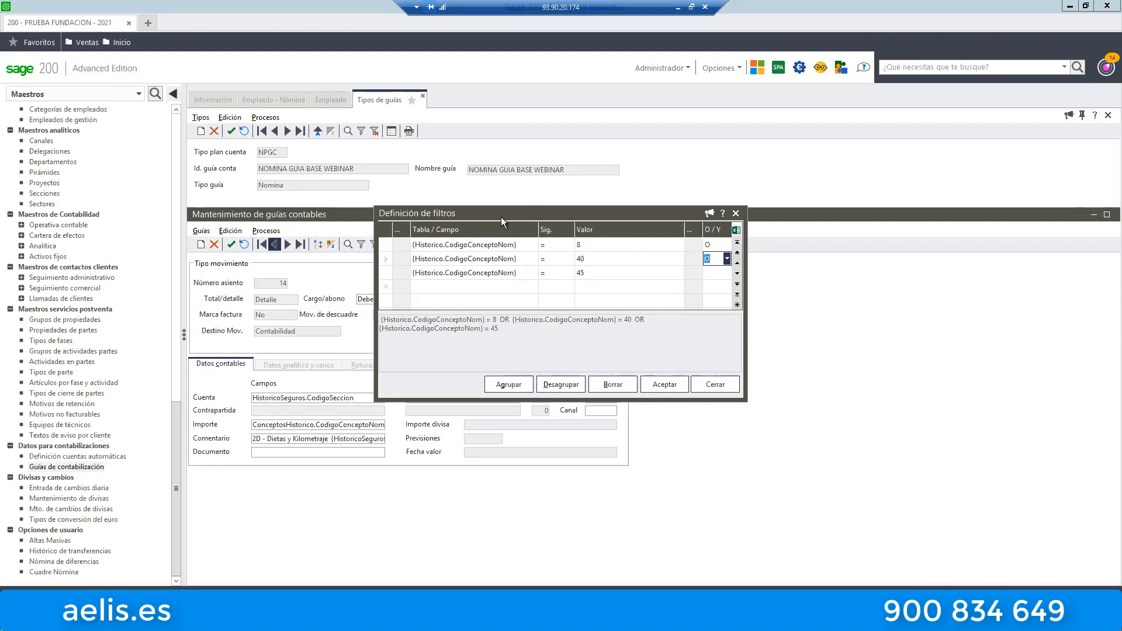
left_click(724, 386)
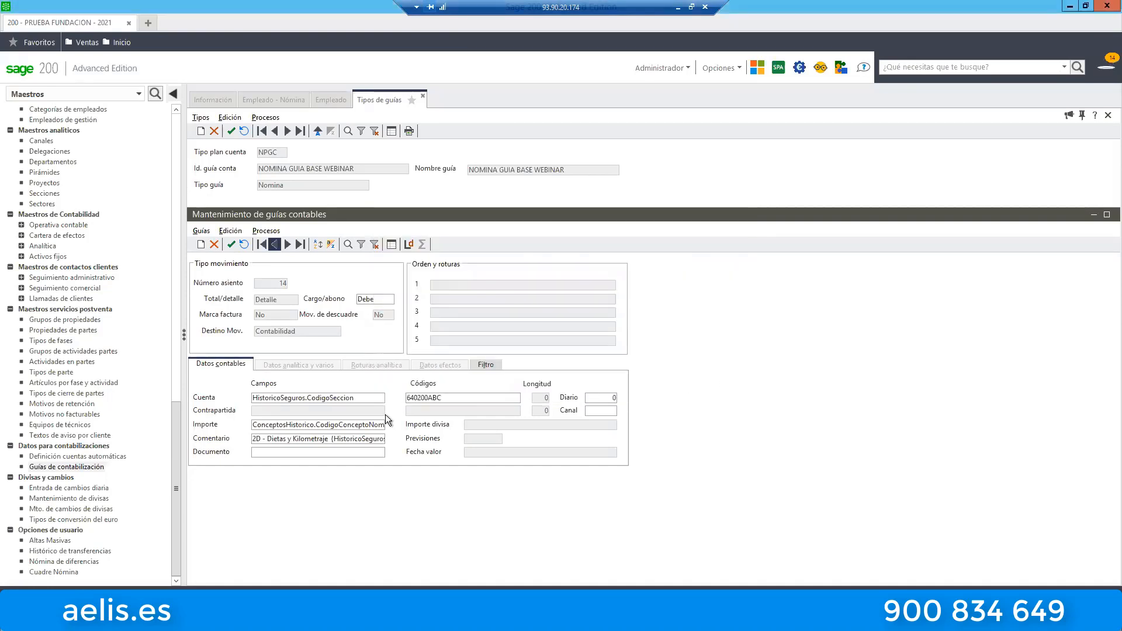
Recheck the ABC ending of the Dietas y Kilometraje account code and read its Comentario field back to the beginning.
left_click(423, 398)
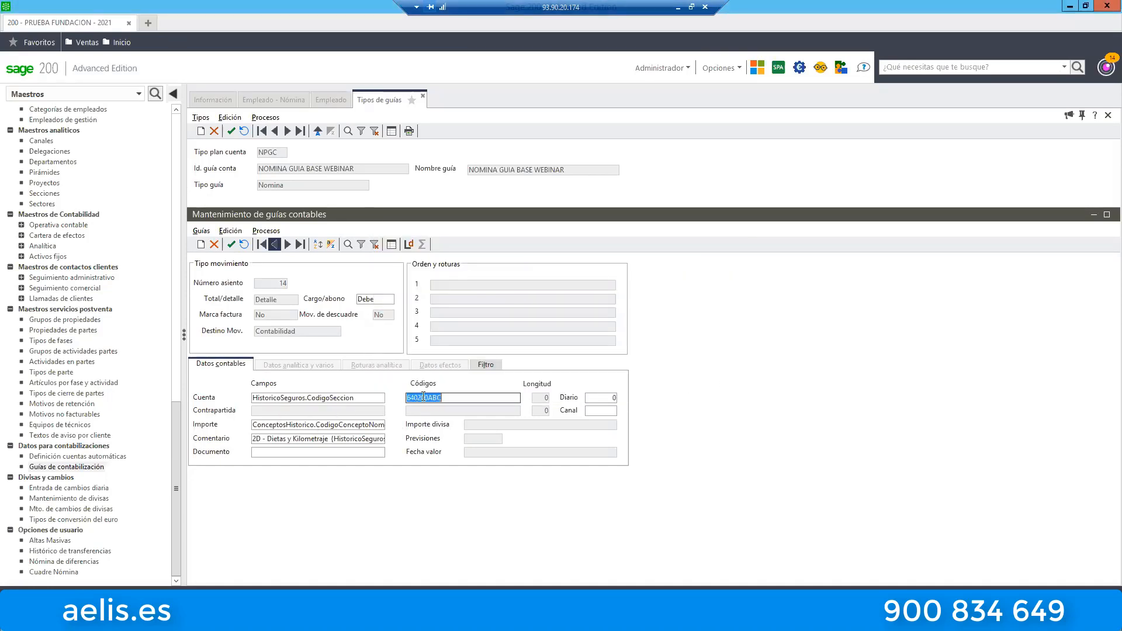
key("End")
key("shift+Left")
key("shift+Left")
key("shift+Left")
left_click(300, 440)
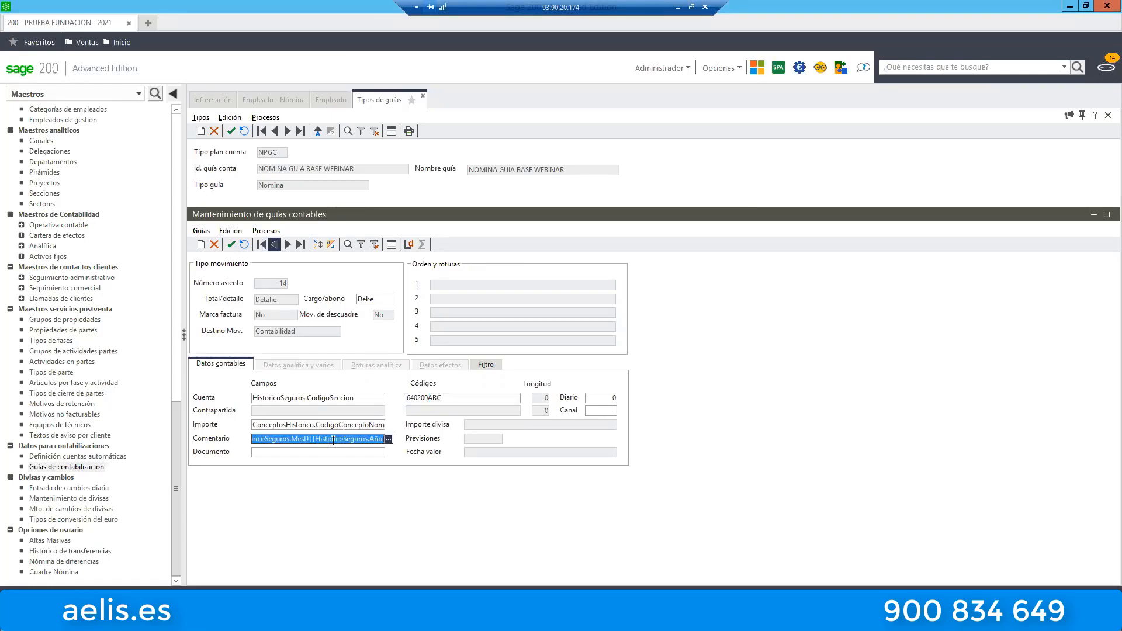
left_click(292, 439)
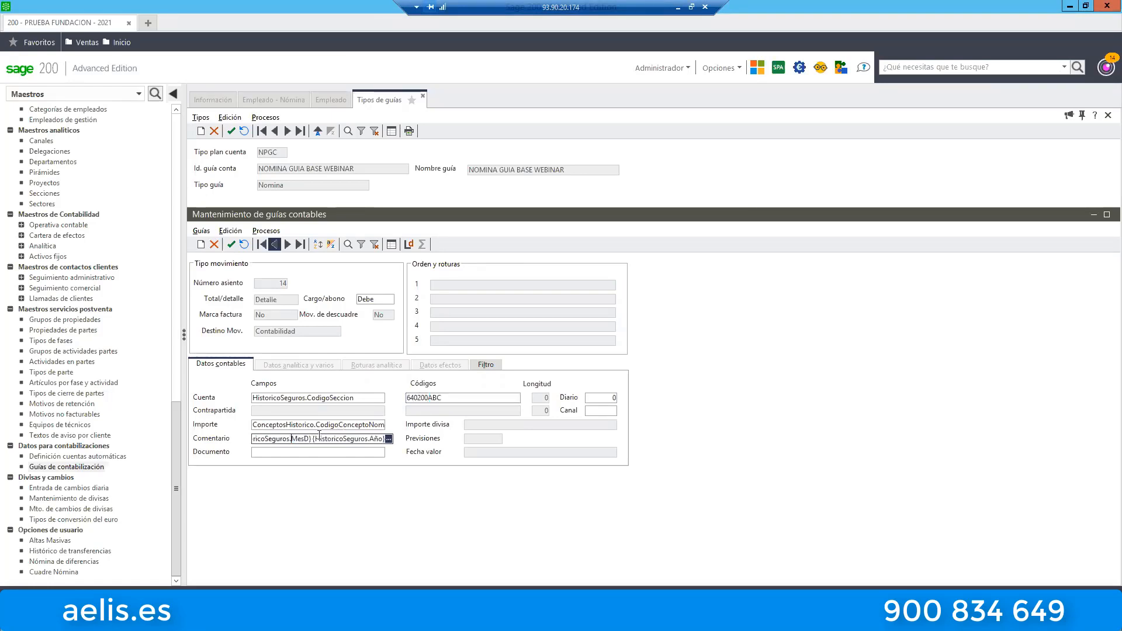
key("Left")
key("Left")
key("Left")
key("Left")
key("Left")
key("Left")
key("Left")
key("Left")
key("Left")
key("Left")
key("Left")
key("Left")
key("Left")
key("Left")
key("Left")
key("Left")
key("Left")
key("Left")
key("Left")
key("Left")
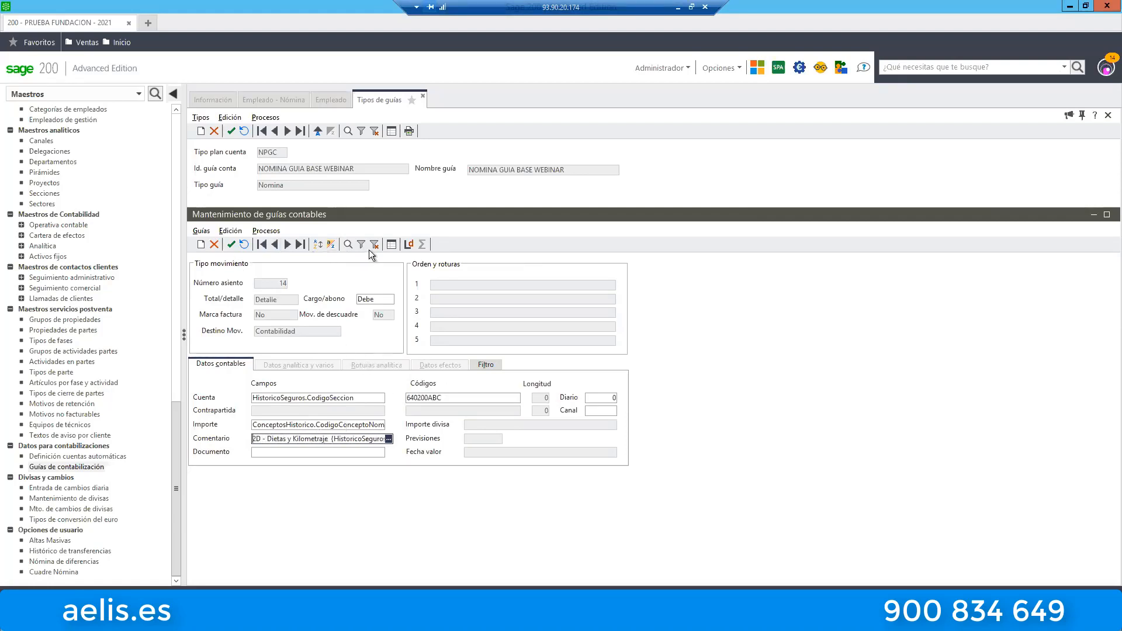
Open the 3D - Incentivos Variables line from the guide line list and examine its account code and Comentario field.
left_click(391, 245)
double_click(552, 304)
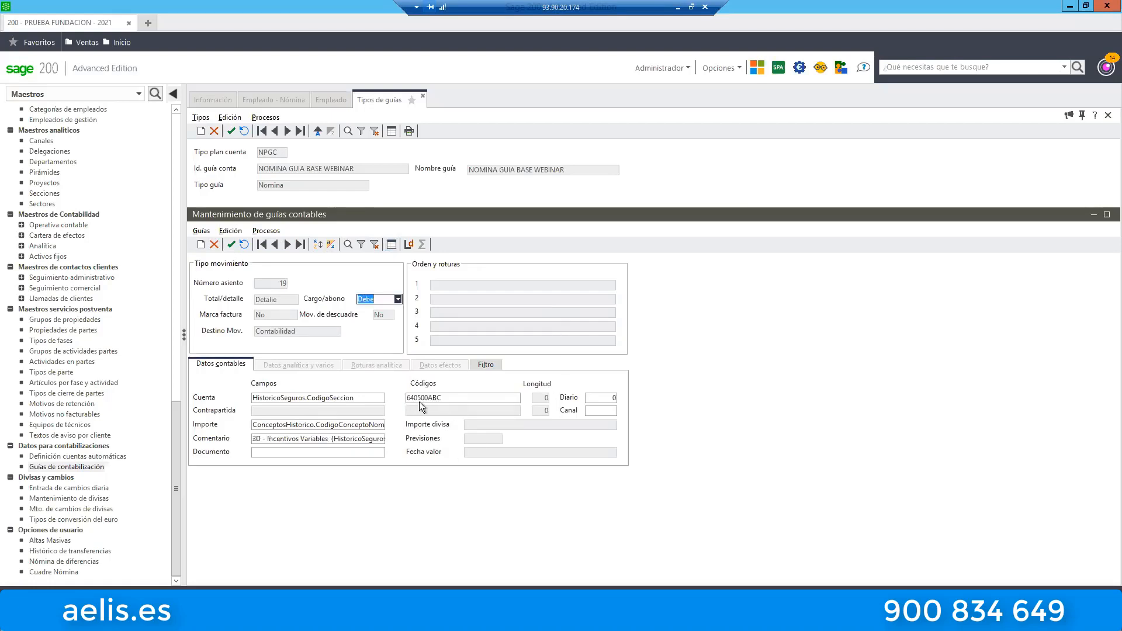
left_click(418, 400)
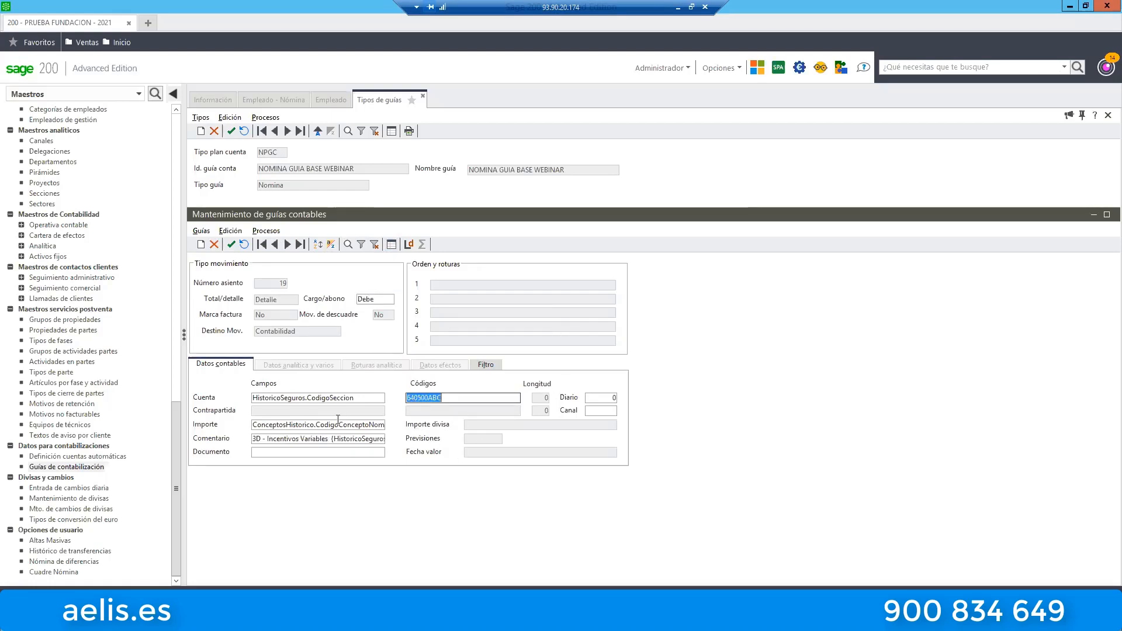
left_click(292, 439)
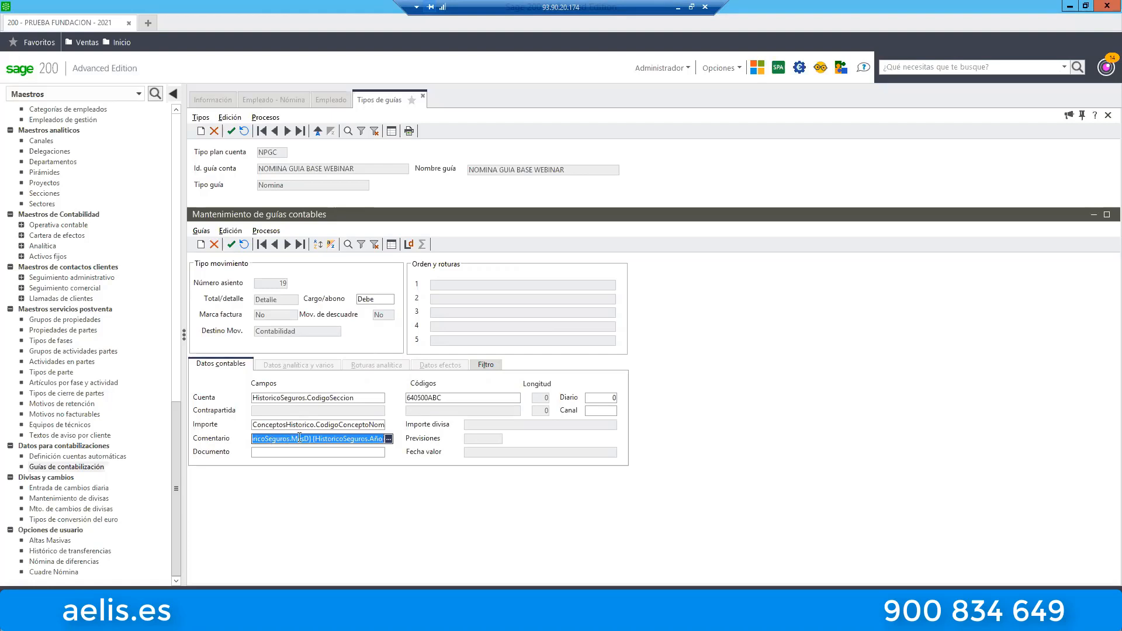
Examine the payroll concept condition in the Incentivos Variables line's filter and return to its accounting data.
left_click(490, 363)
left_click(327, 391)
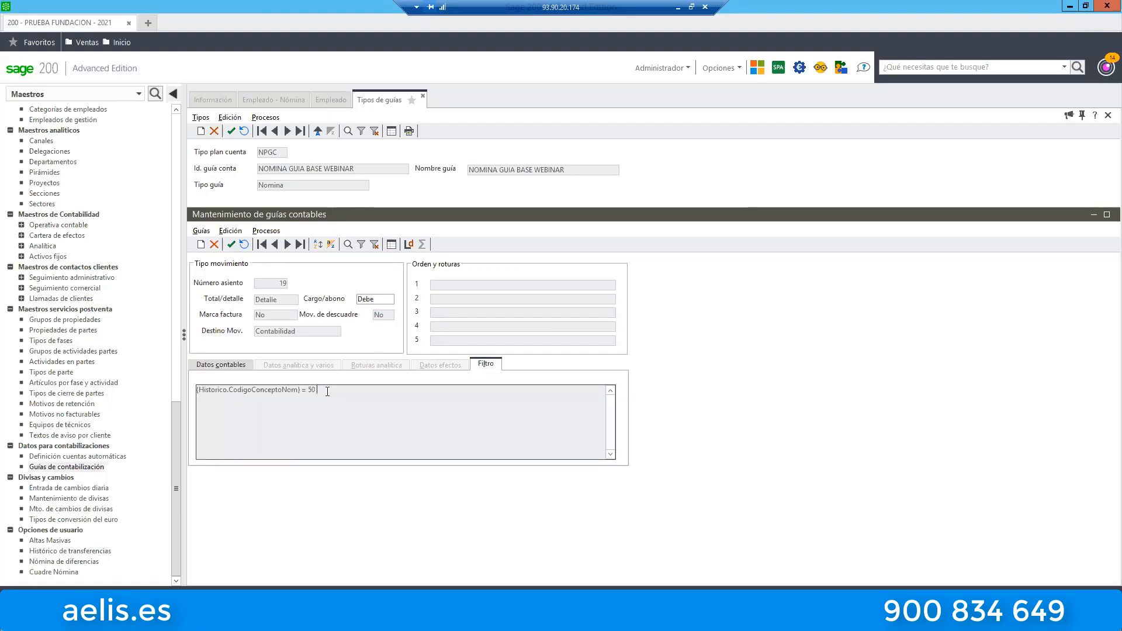
double_click(312, 390)
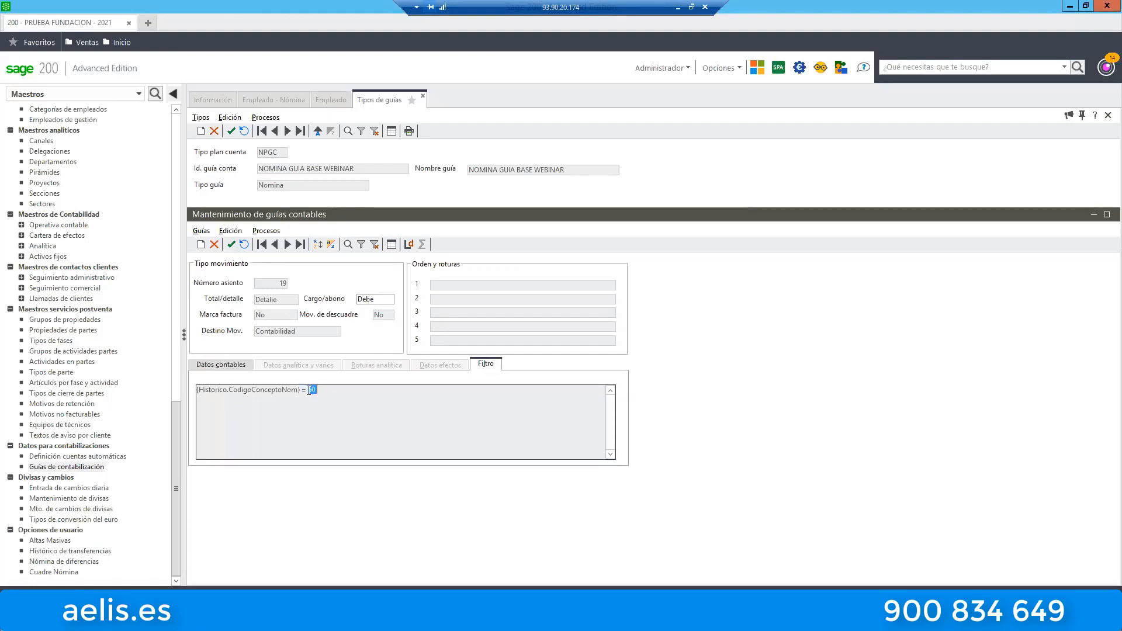
left_click(233, 367)
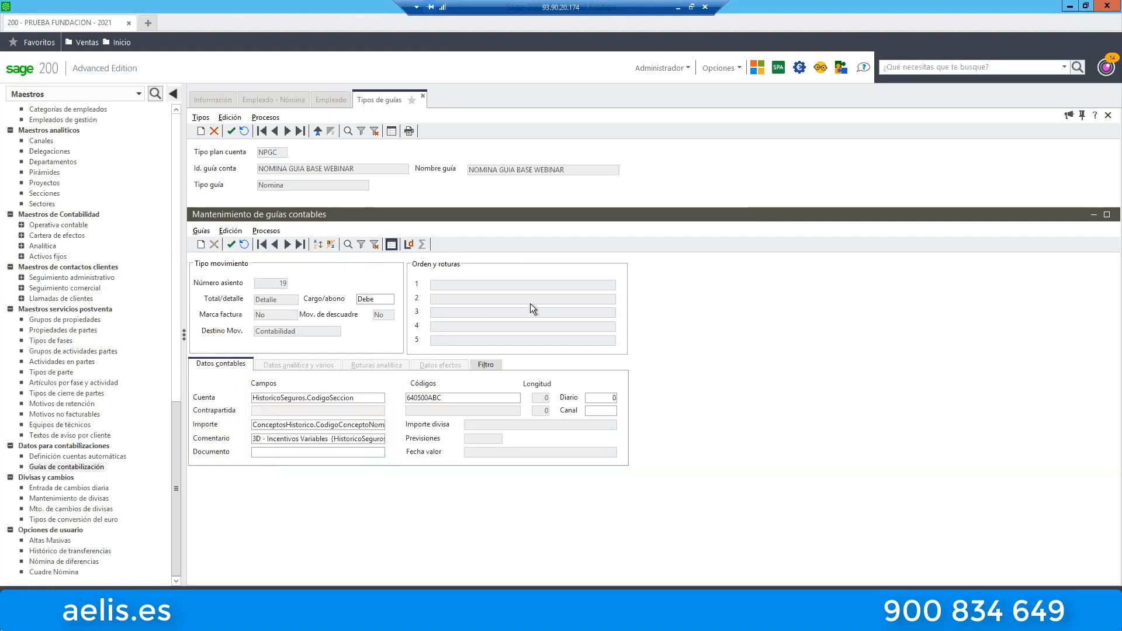
Open the 4D - Indemnizaciones line and examine its account code's ABCDE ending and the CodigoEmpleado part of its Cuenta field.
left_click(538, 319)
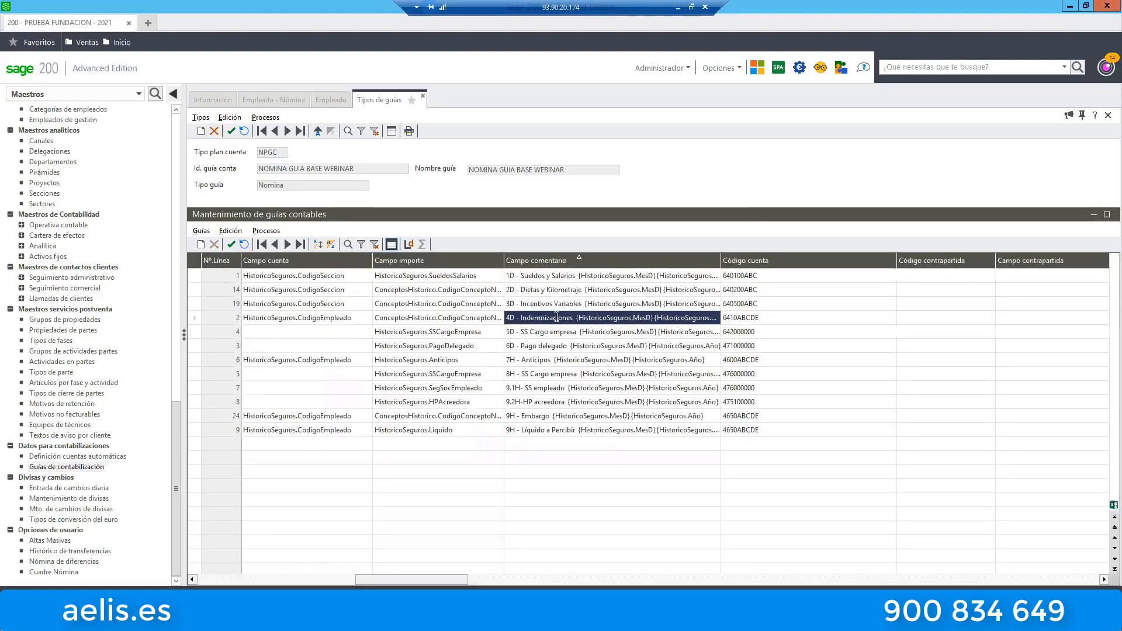
double_click(557, 317)
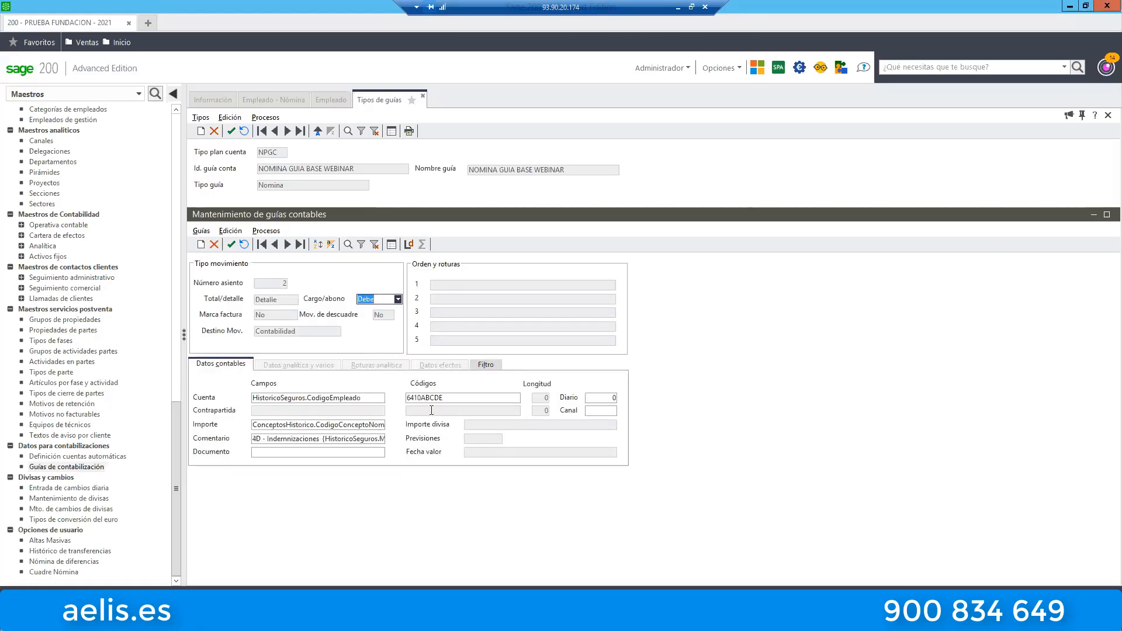
left_click(409, 397)
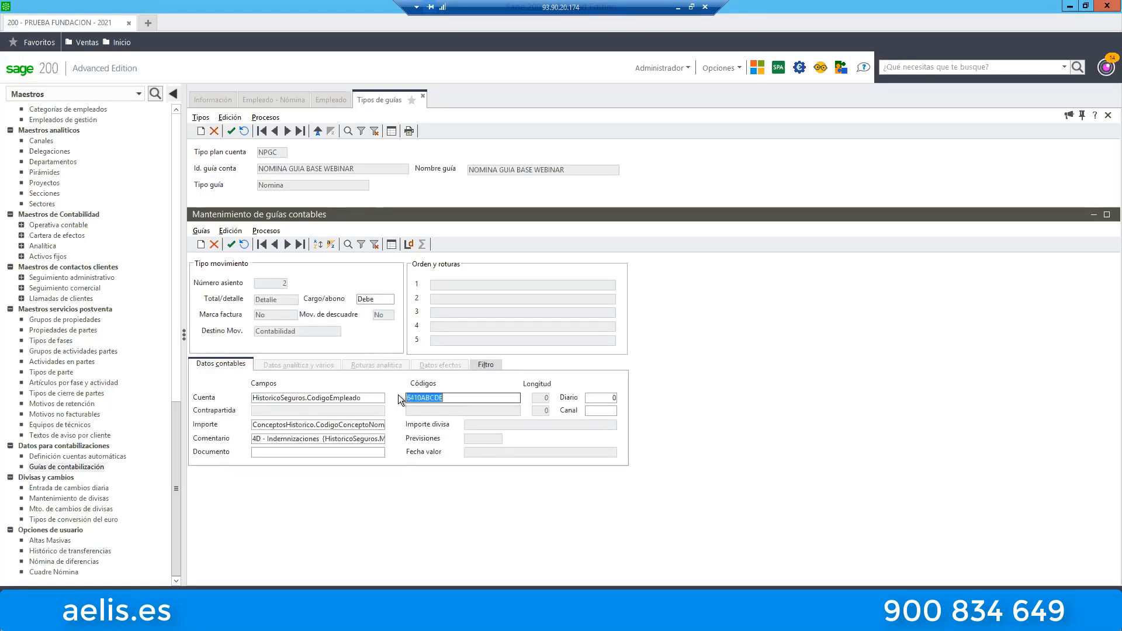
left_click(468, 400)
left_click_drag(444, 398, 423, 398)
left_click(345, 398)
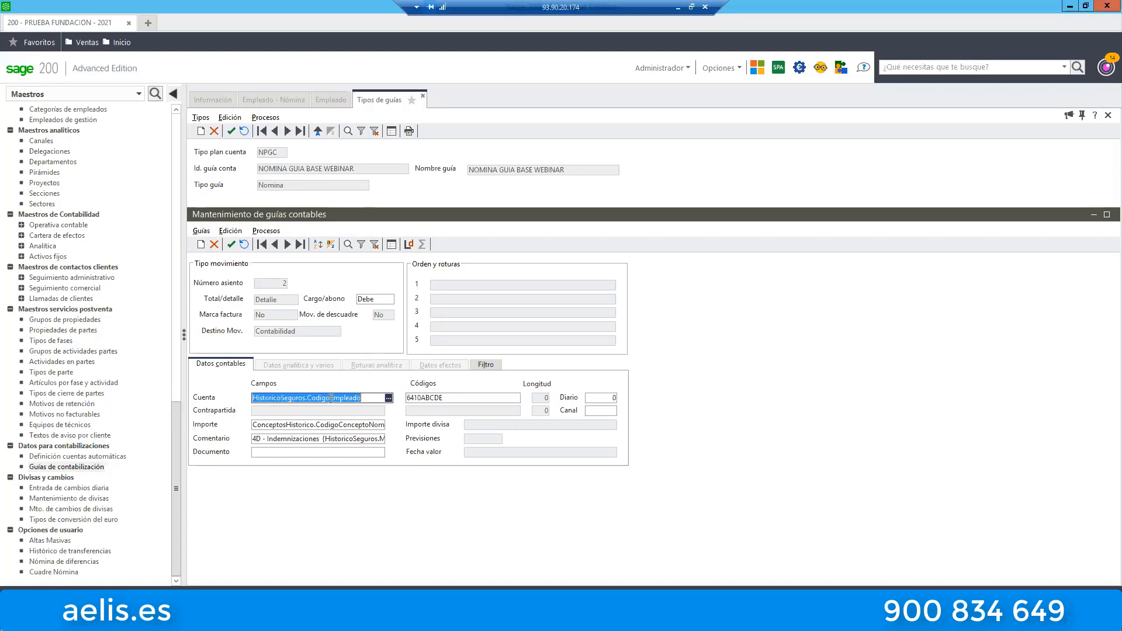
left_click_drag(362, 398, 306, 398)
Recheck the ABCDE ending of the Indemnizaciones account code.
left_click(435, 398)
left_click(436, 398)
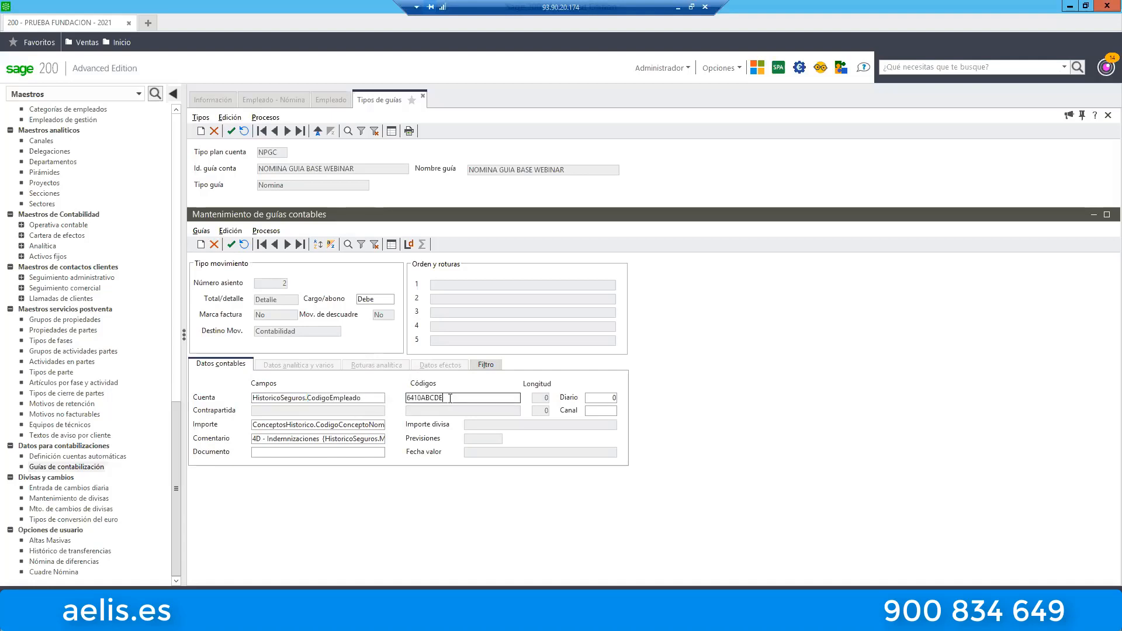
key("shift+End")
left_click_drag(436, 398, 422, 398)
left_click(450, 397)
Read the Indemnizaciones line's Comentario field back to its beginning.
left_click(263, 438)
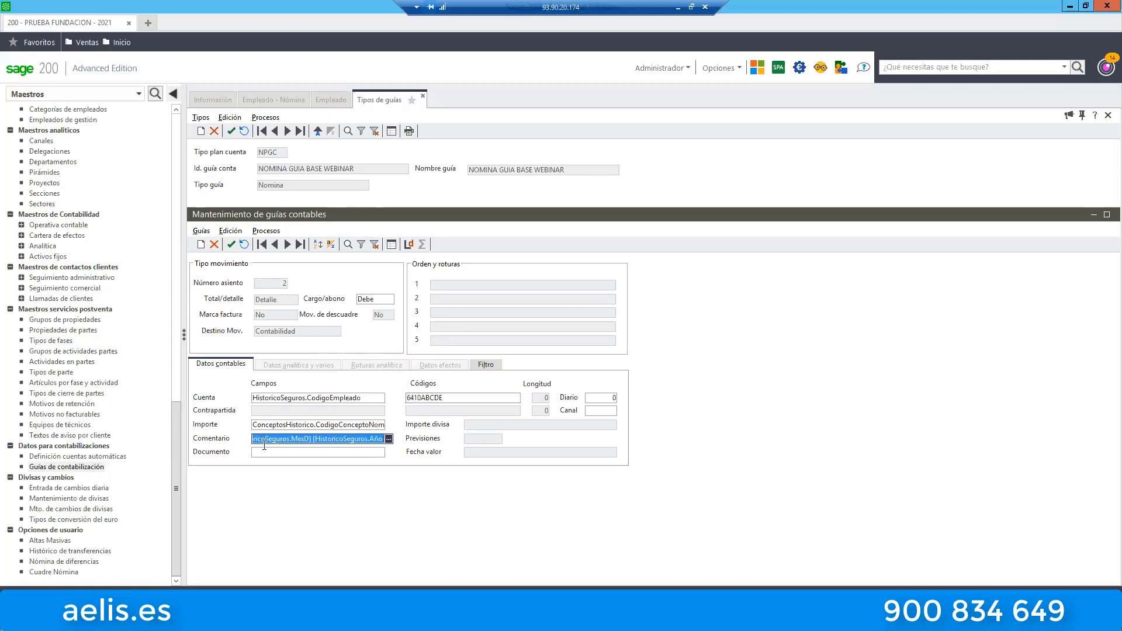
left_click(276, 440)
key("Left")
key("Left")
key("Left")
key("Left")
key("Left")
key("Left")
key("Left")
key("Left")
key("Left")
key("Left")
key("Left")
key("Left")
key("Left")
key("Left")
key("Left")
key("Left")
key("Left")
key("Left")
key("Left")
key("Left")
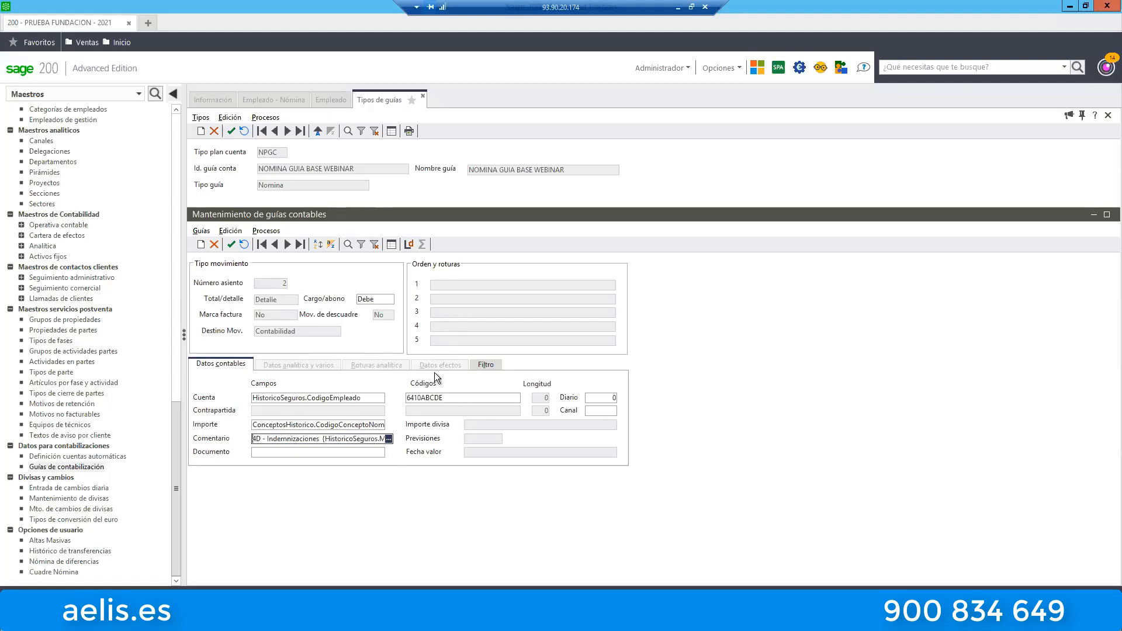
Examine the payroll concept conditions in the Indemnizaciones line's filter and return to its accounting data.
left_click(489, 370)
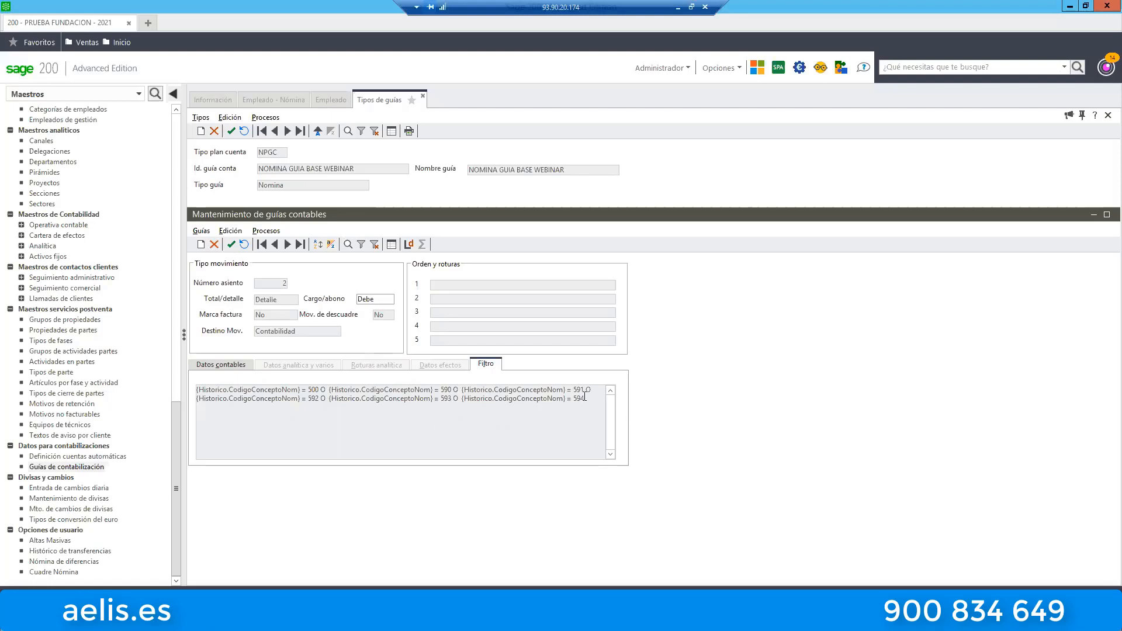
left_click_drag(584, 397, 298, 389)
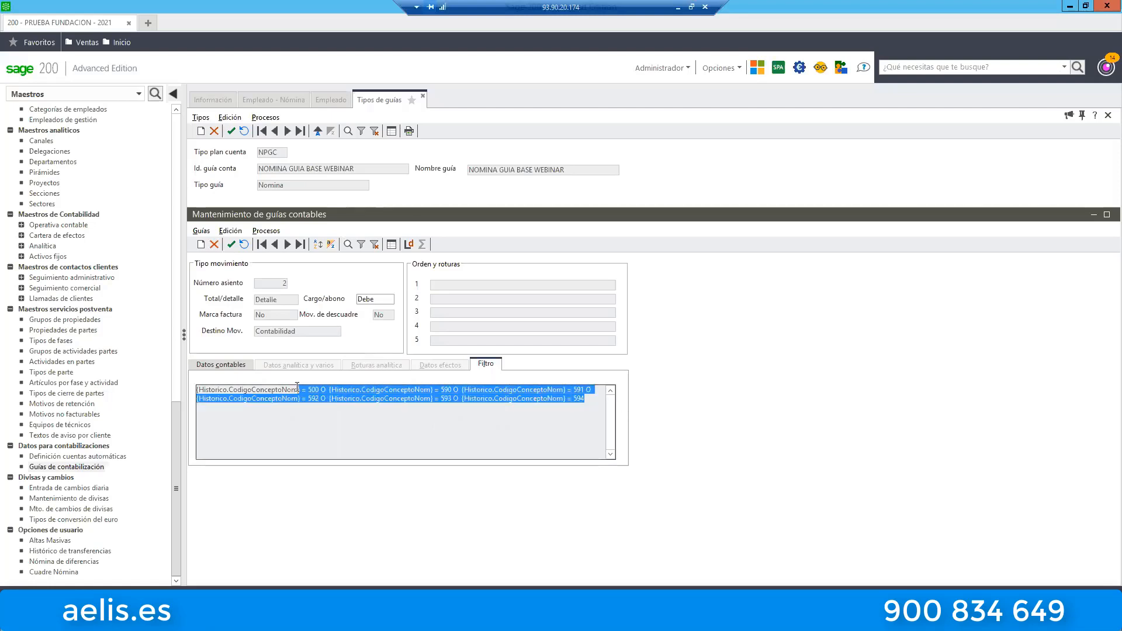
left_click(240, 362)
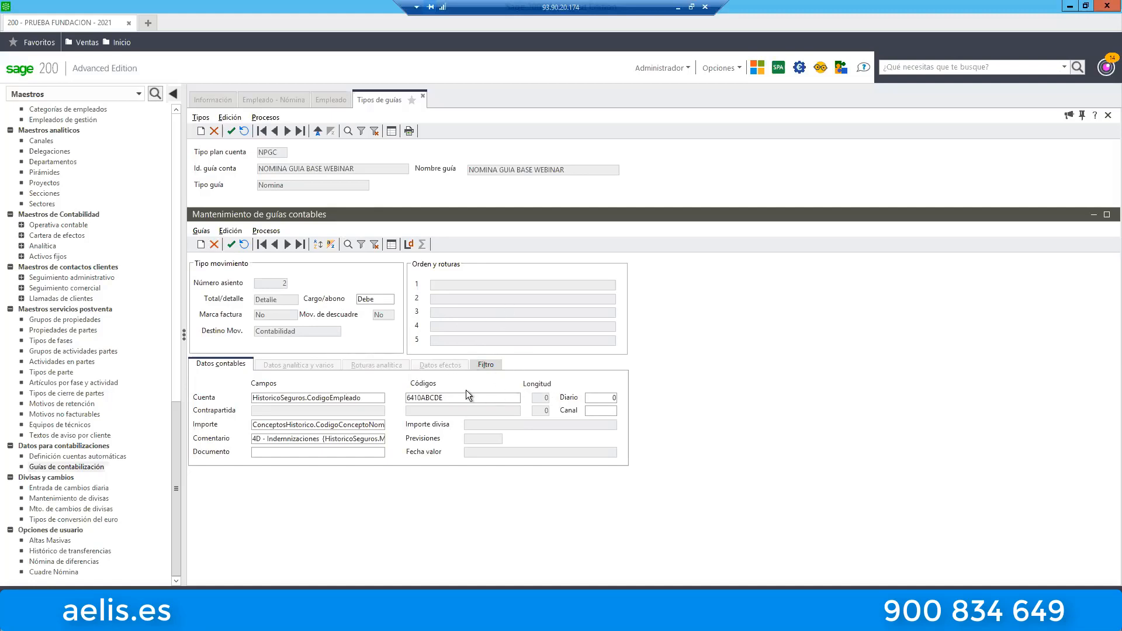
Open the 5D - SS Cargo empresa line from the guide line list and examine the SSCargoEmpresa part of its Importe field.
left_click(391, 246)
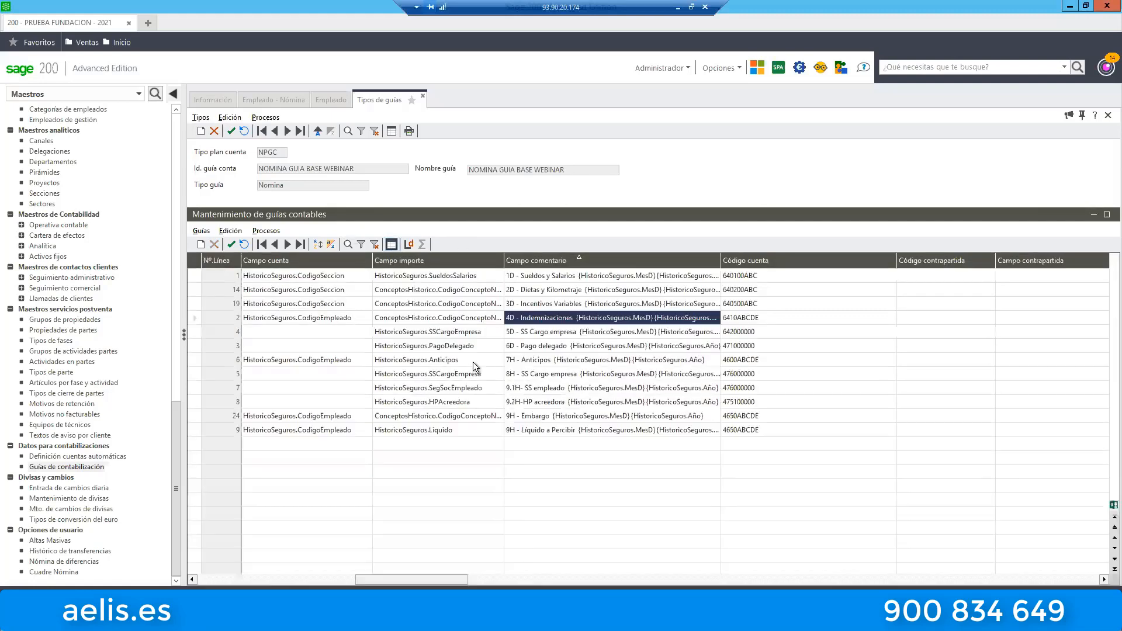
double_click(549, 332)
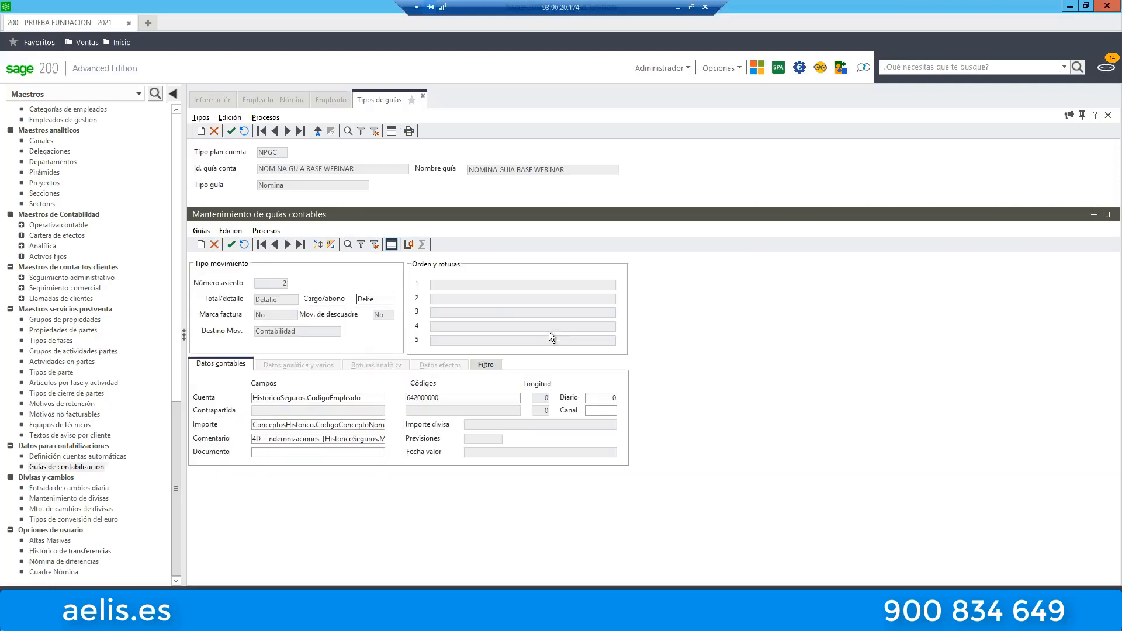
left_click(377, 425)
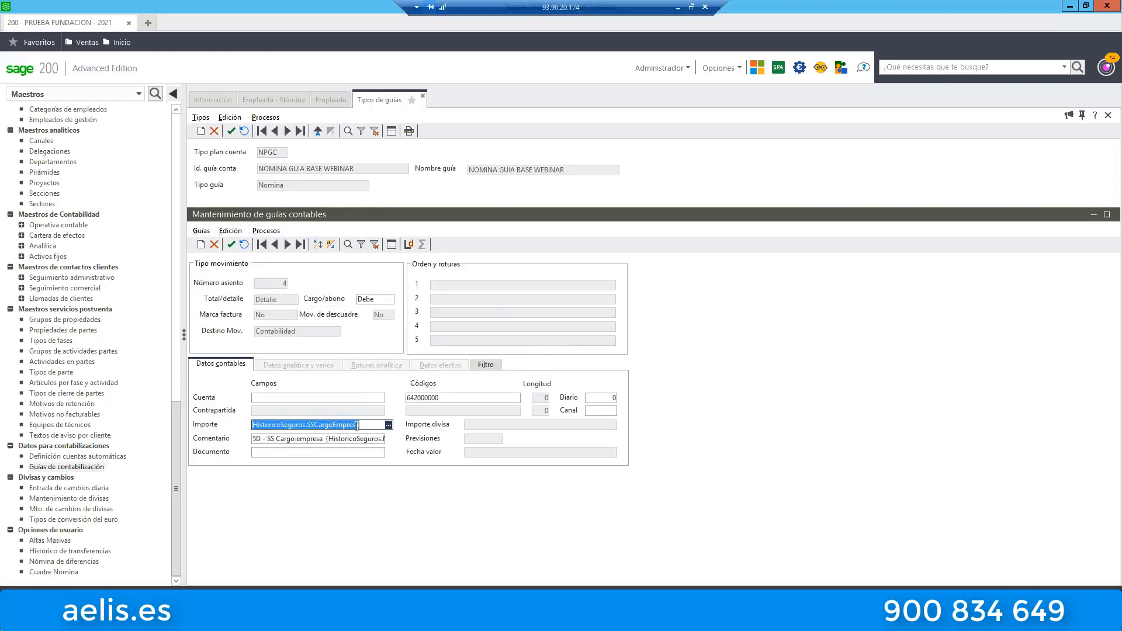
left_click_drag(357, 426, 307, 425)
Read the SS Cargo empresa line's Comentario field back to its beginning and check its filter for conditions.
left_click(276, 436)
left_click(281, 437)
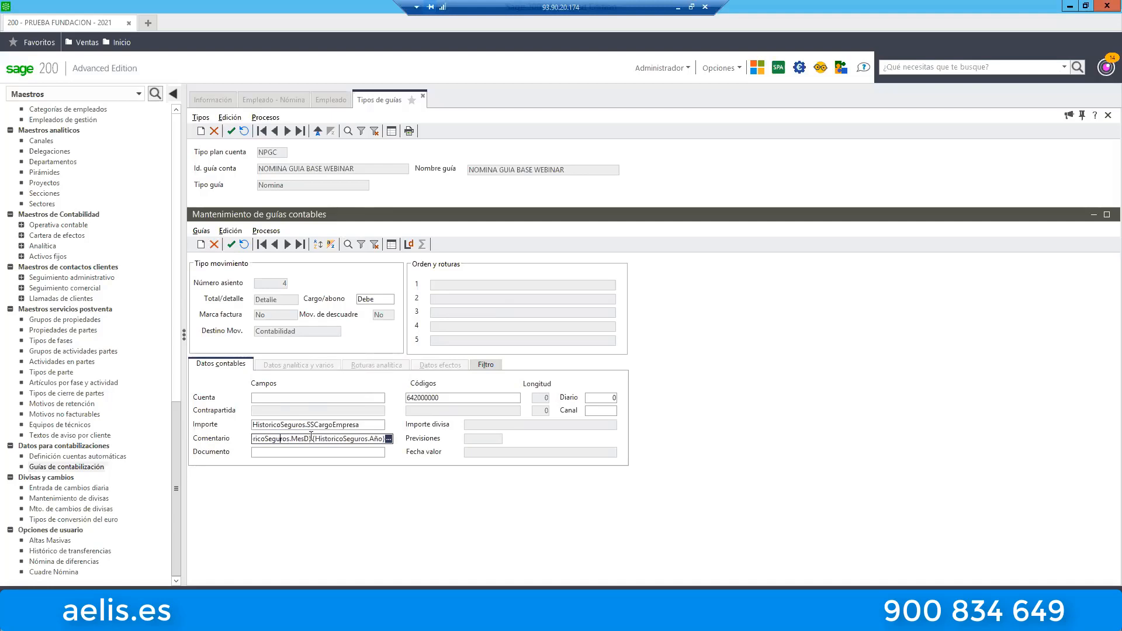
type("- SS Cargo empresa")
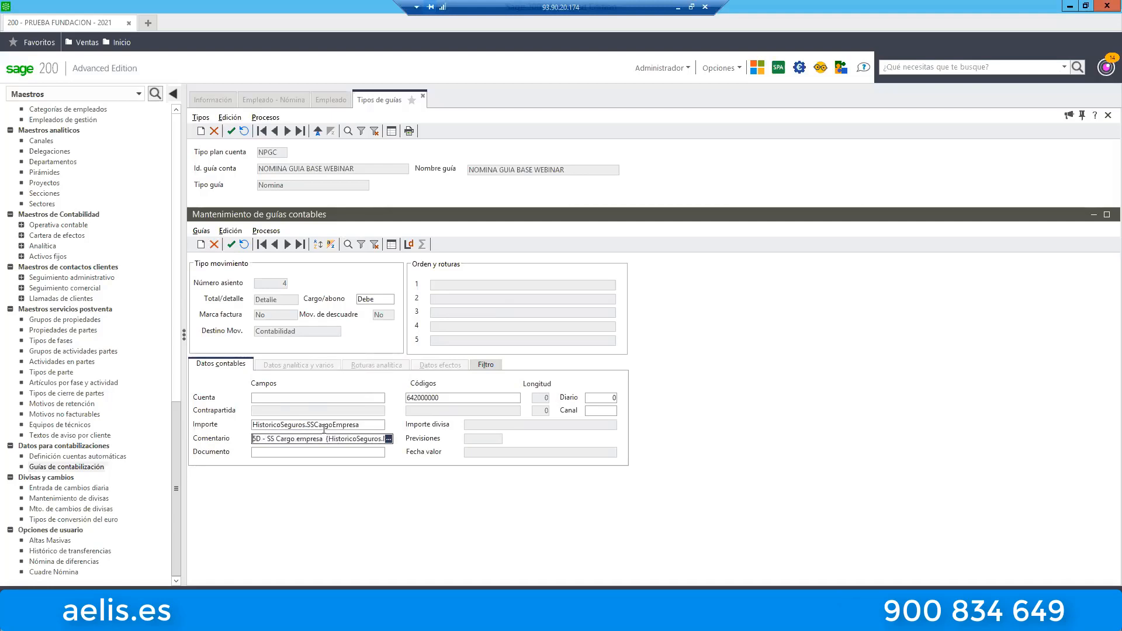
left_click(490, 367)
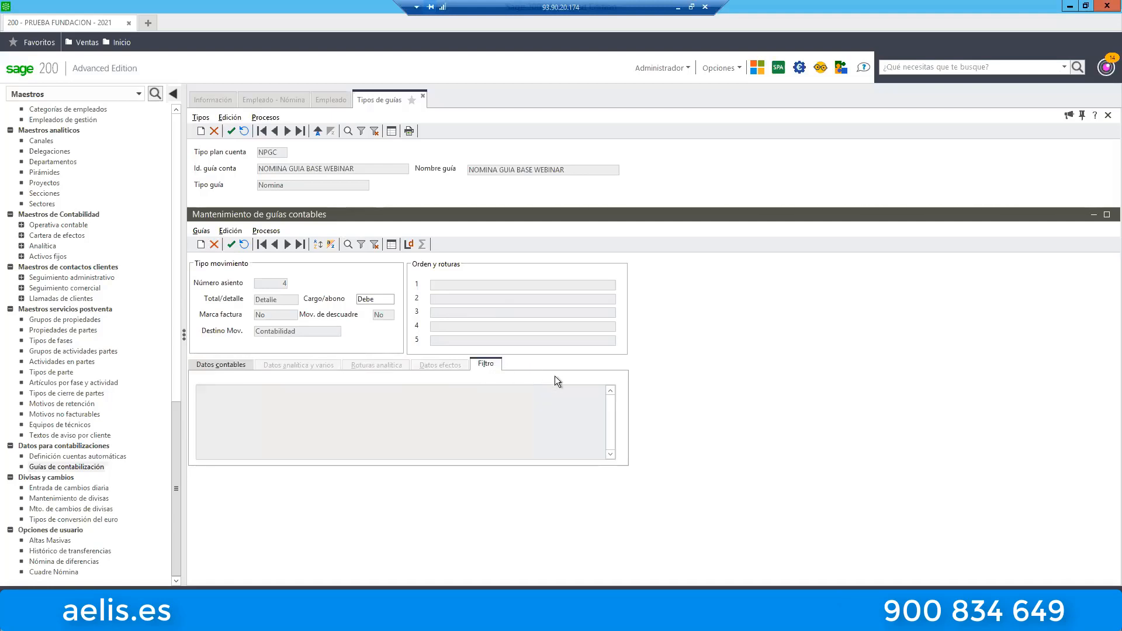
left_click(229, 364)
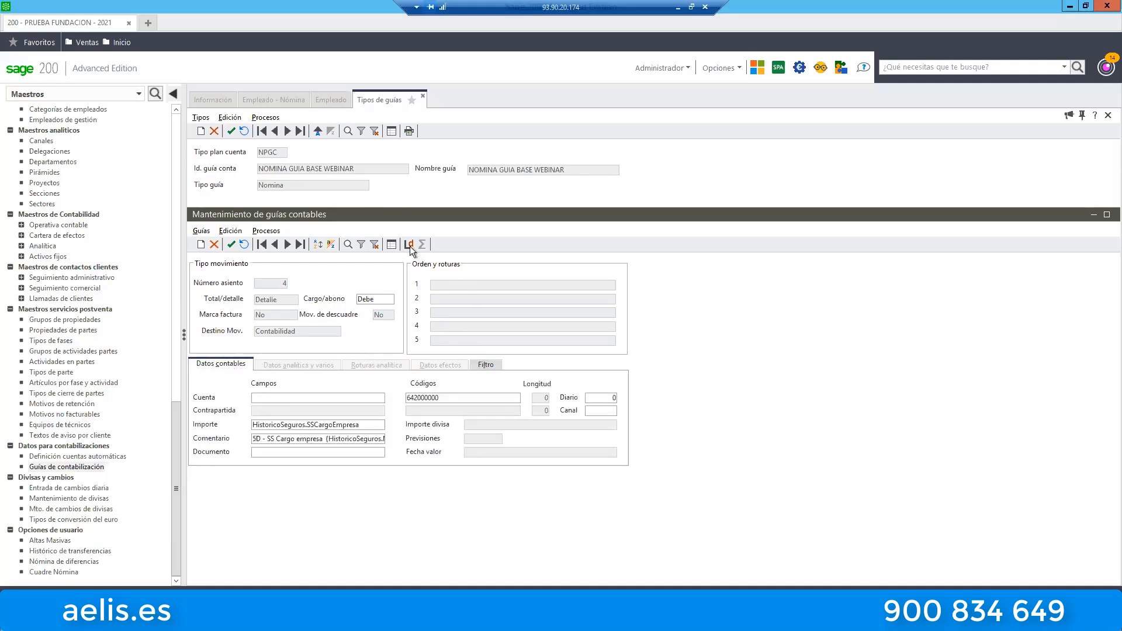
Open the 6D - Pago delegado line and examine the PagoDelegado part of its Importe field and its account code.
left_click(391, 245)
double_click(543, 346)
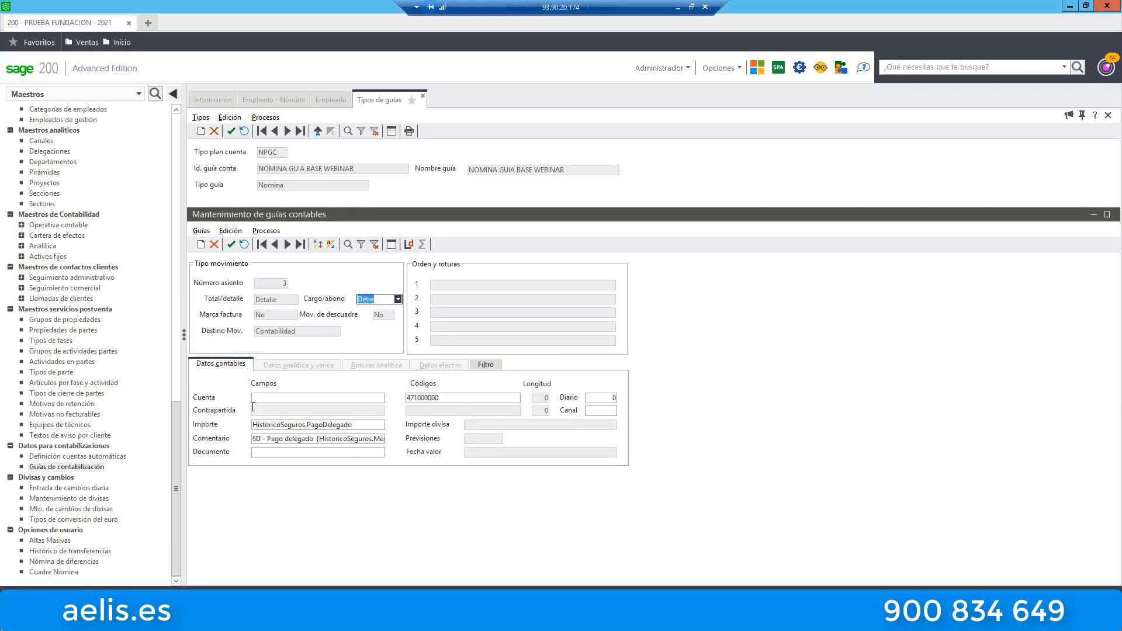
left_click(349, 424)
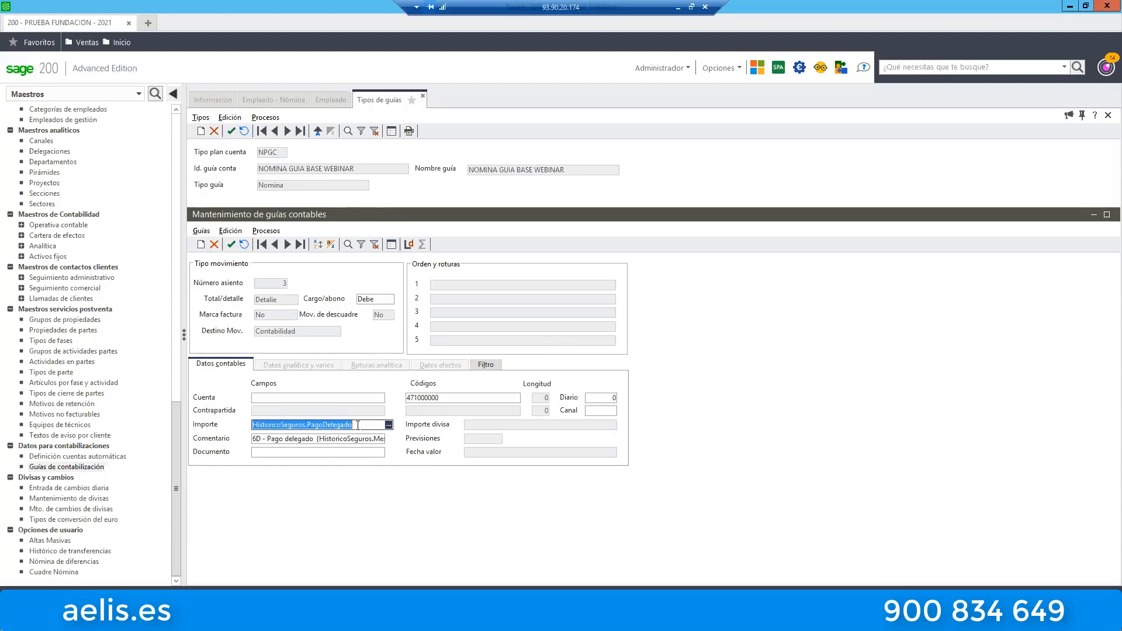
left_click_drag(353, 425, 310, 422)
left_click_drag(353, 425, 306, 424)
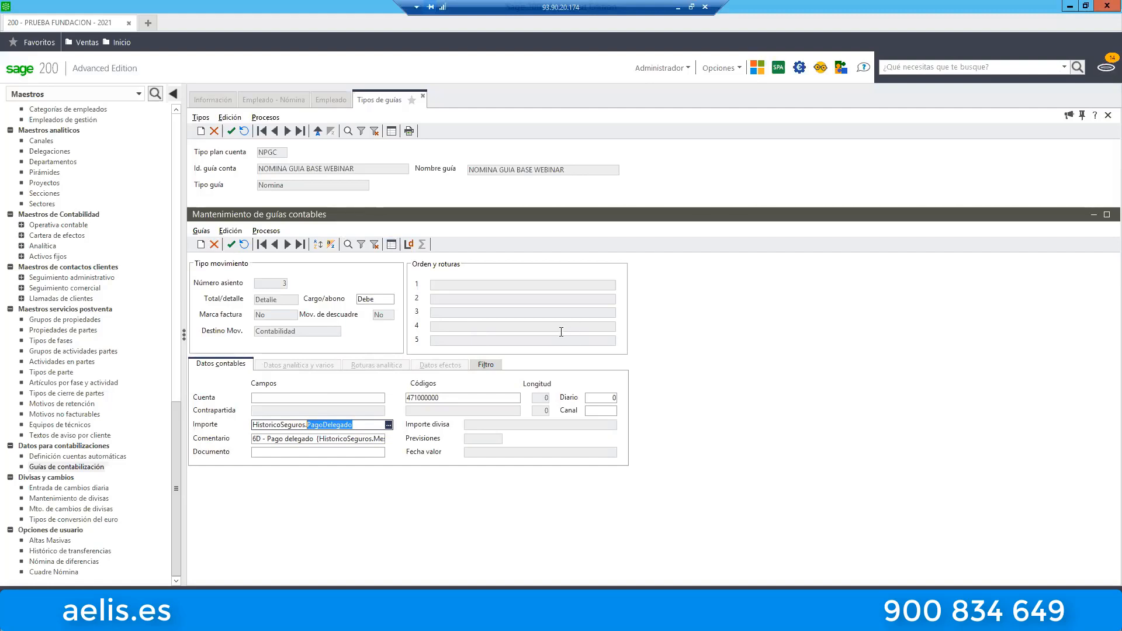
double_click(455, 398)
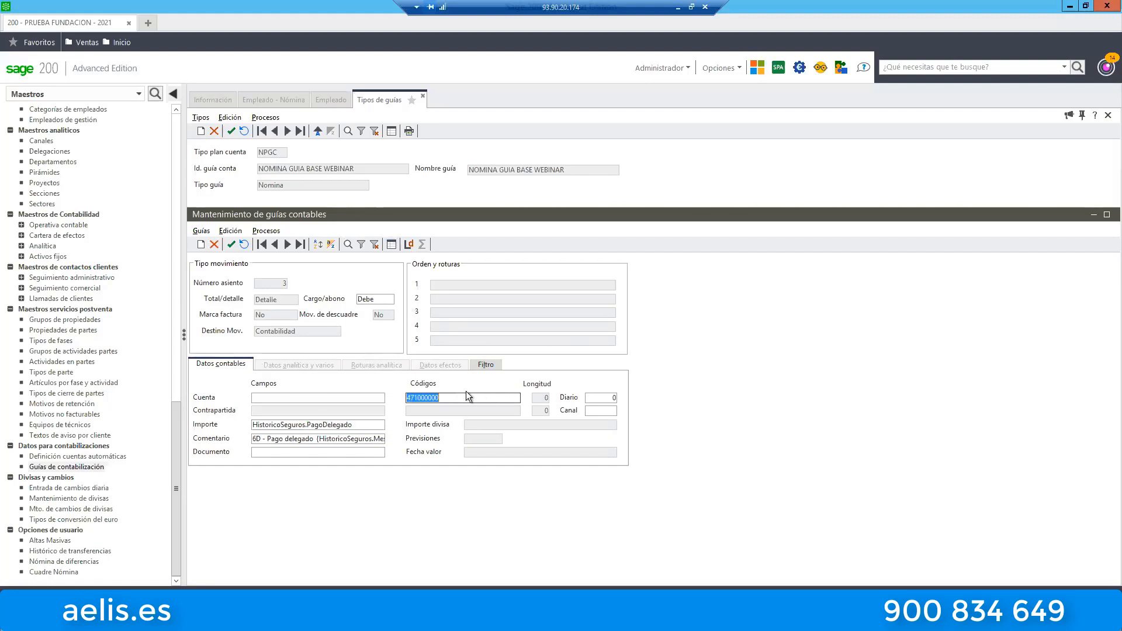
Open the 7H - Anticipos line from the guide line list and read its Comentario field back to the beginning.
left_click(391, 245)
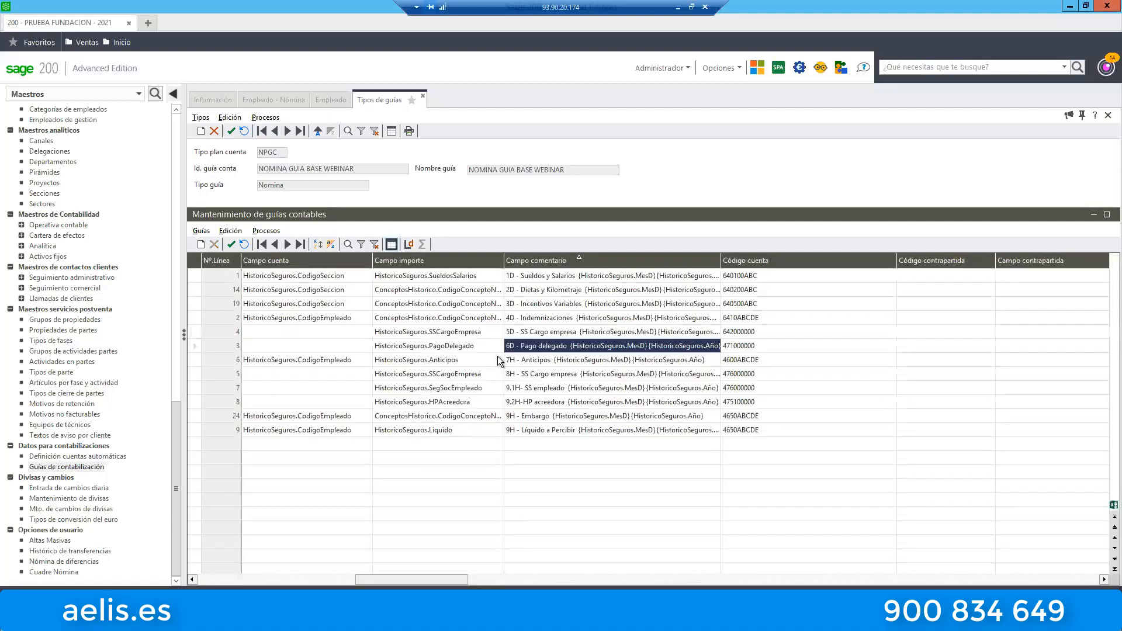
double_click(540, 359)
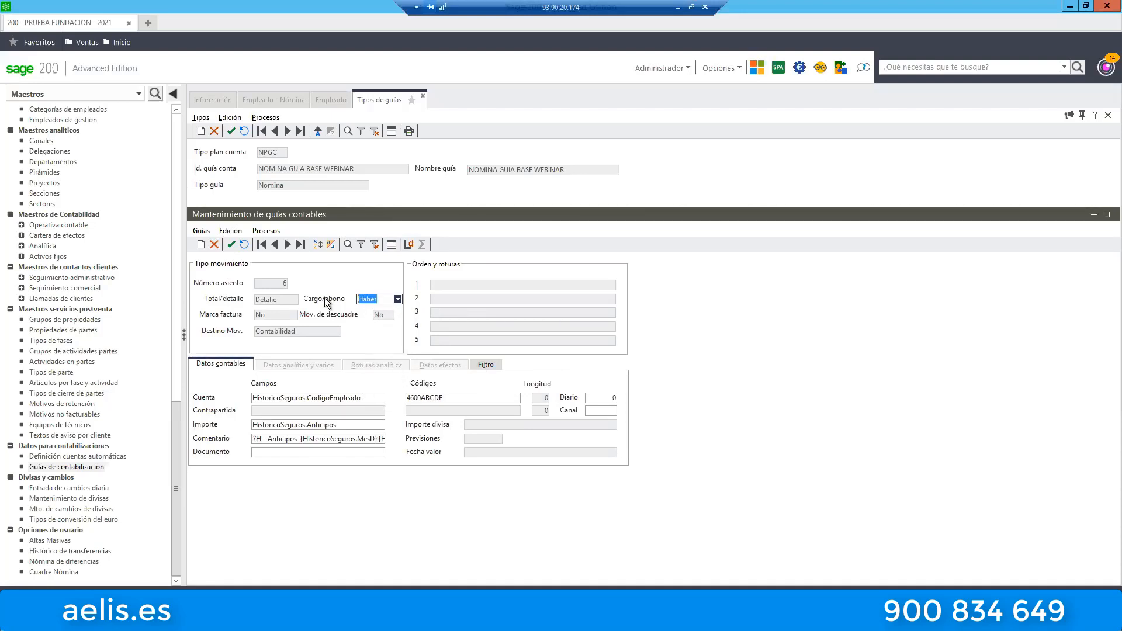
left_click(259, 439)
left_click(258, 439)
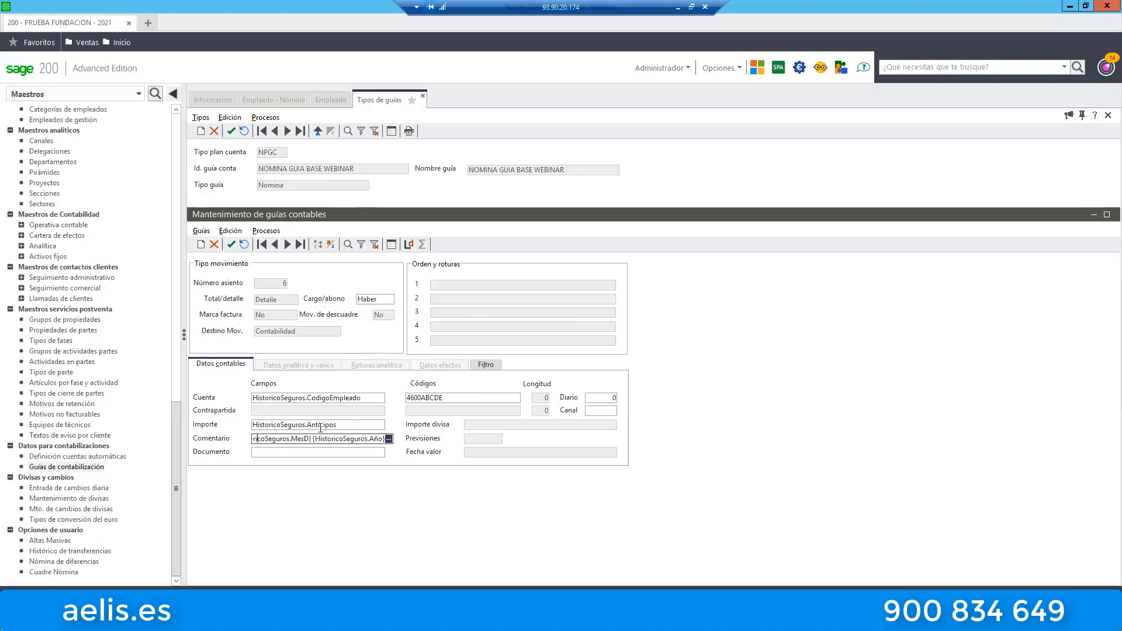
key("Left")
key("Left")
key("Left")
key("Left")
key("Left")
key("Left")
key("Left")
key("Left")
key("Left")
key("Left")
key("Left")
key("Left")
key("Left")
key("Left")
key("Left")
key("Left")
key("Left")
key("Left")
key("Left")
key("Left")
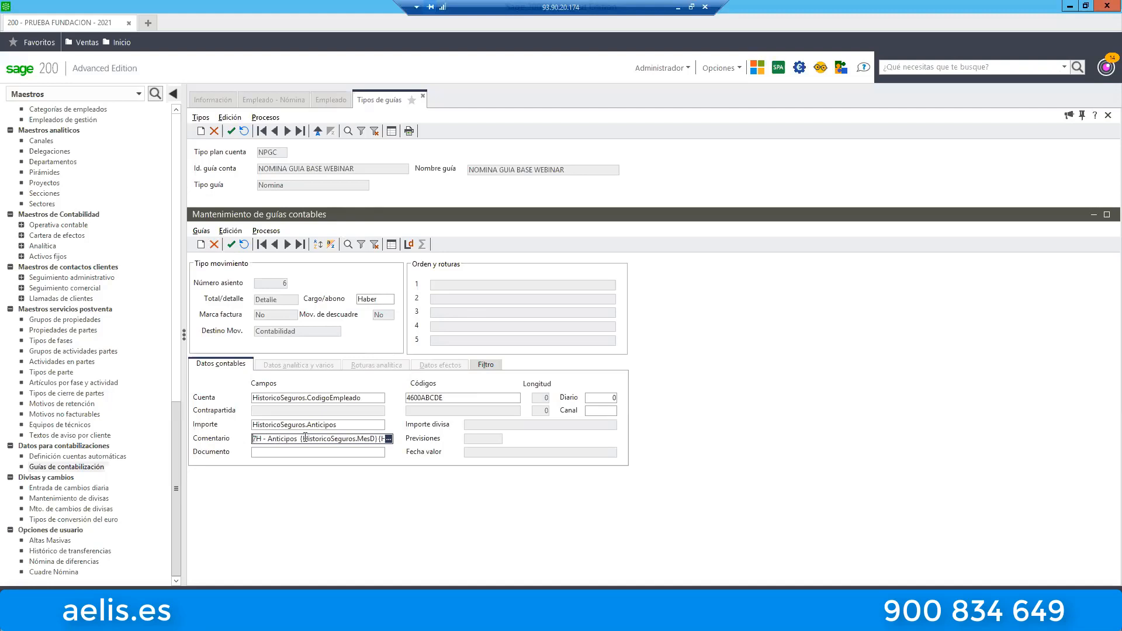
Examine the ABCDE ending of the Anticipos account code and the payroll concept condition in its filter.
left_click(456, 398)
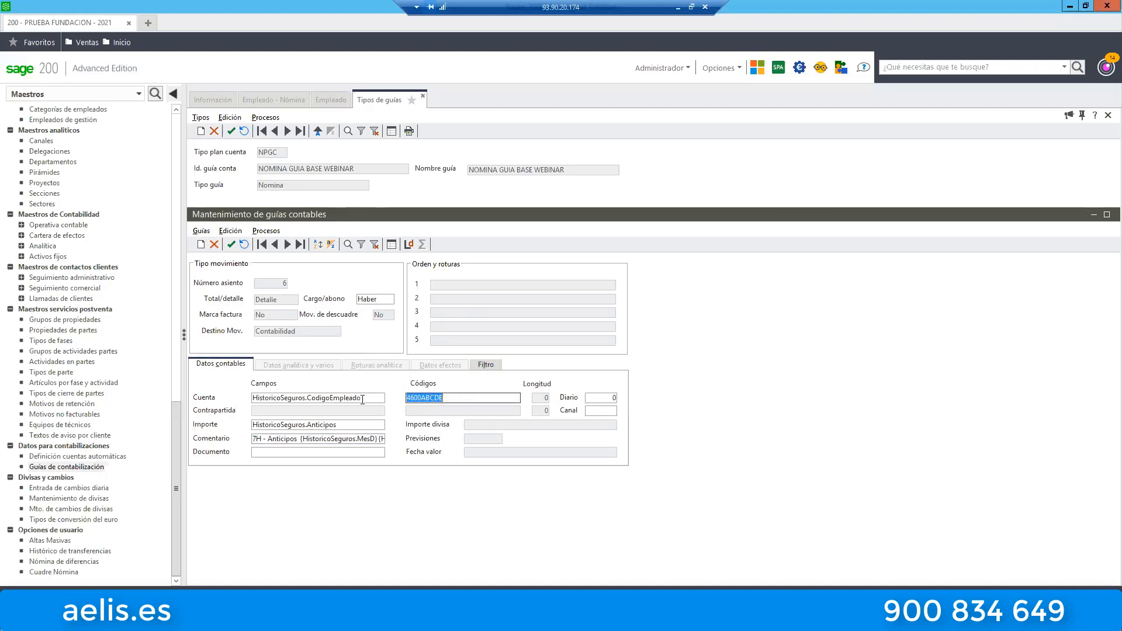
left_click_drag(443, 398, 422, 400)
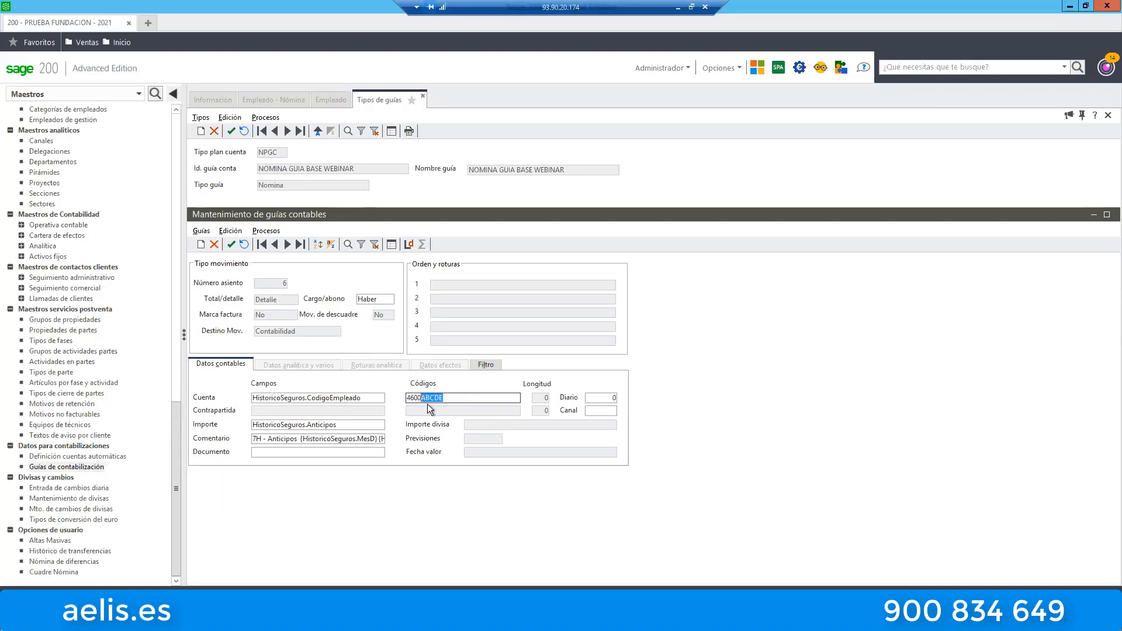
left_click(486, 367)
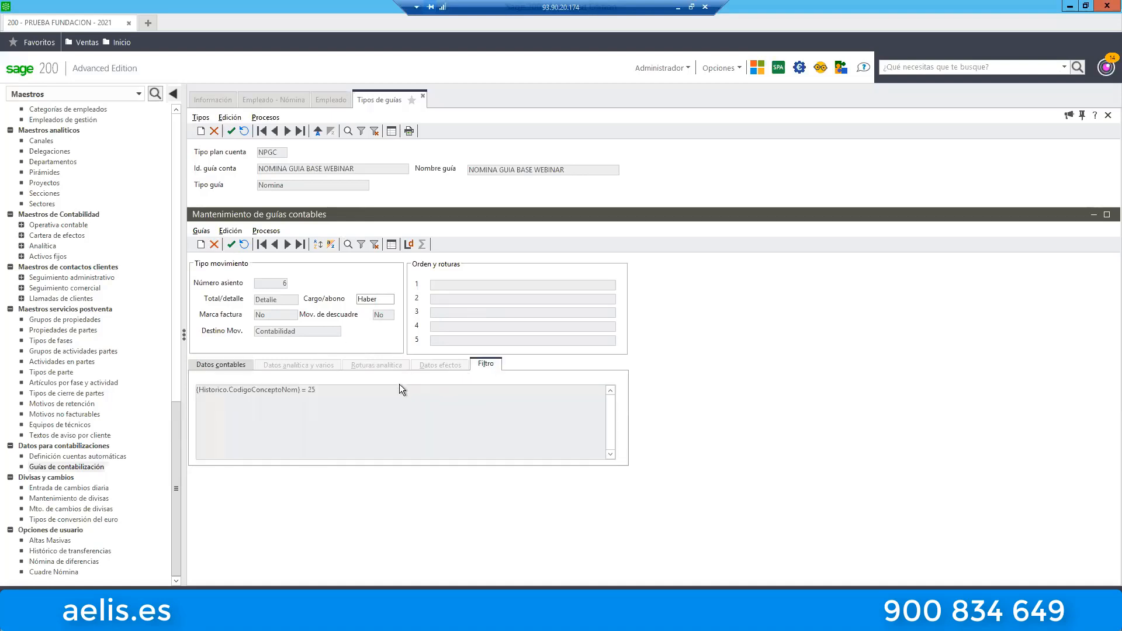
double_click(308, 390)
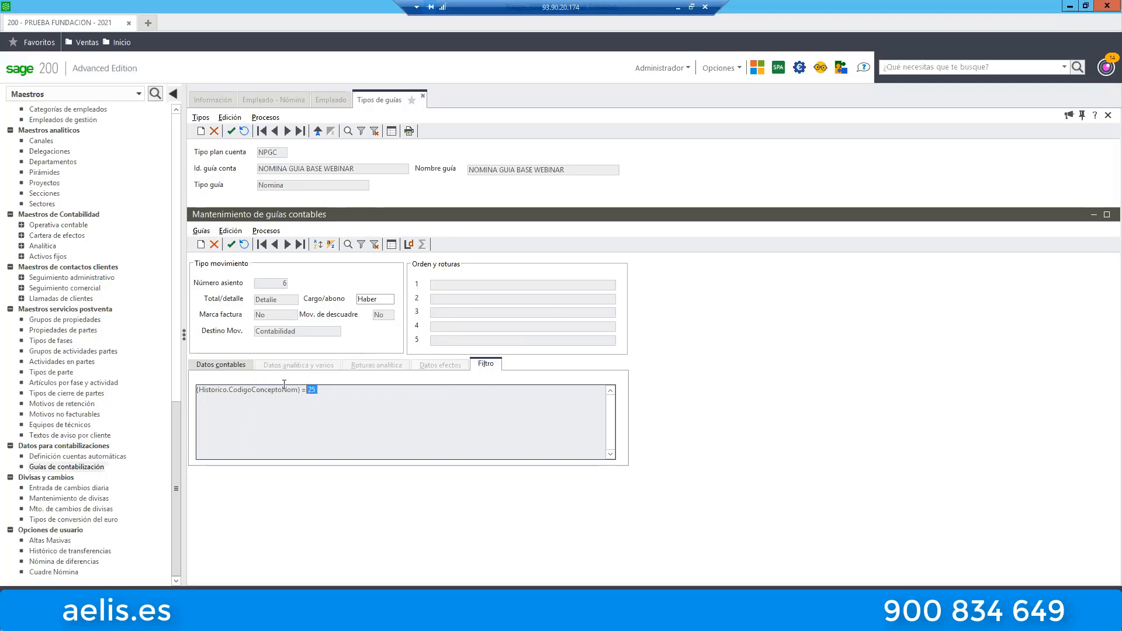
left_click(238, 363)
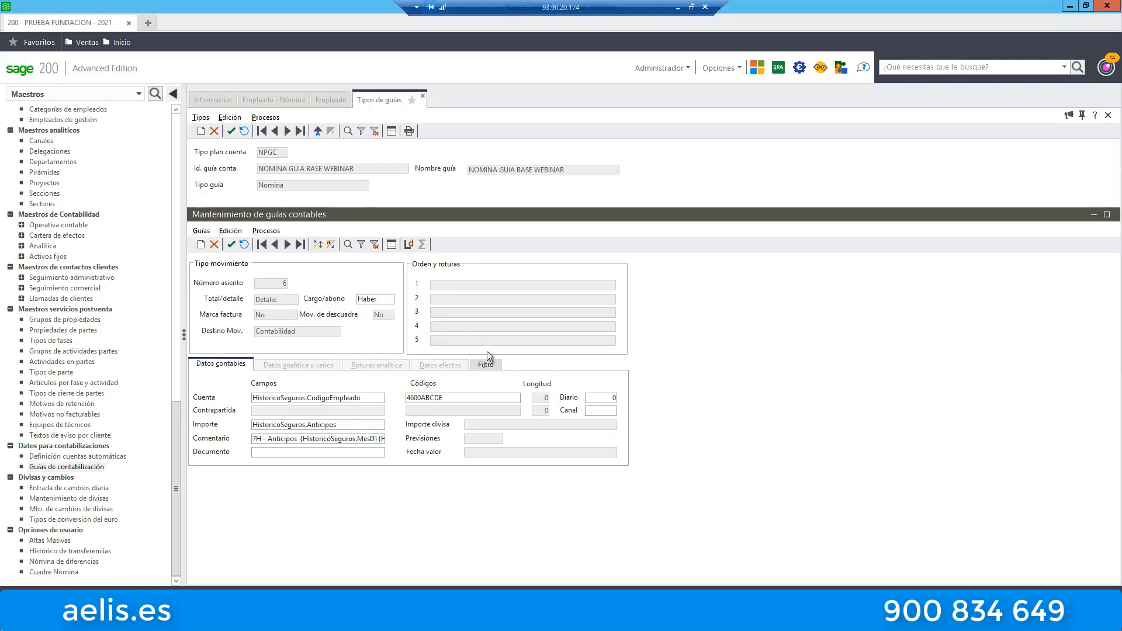
View the 8H - SS Cargo empresa line, then open the 9.1H - SS empleado line and examine its Importe field.
left_click(391, 248)
double_click(556, 374)
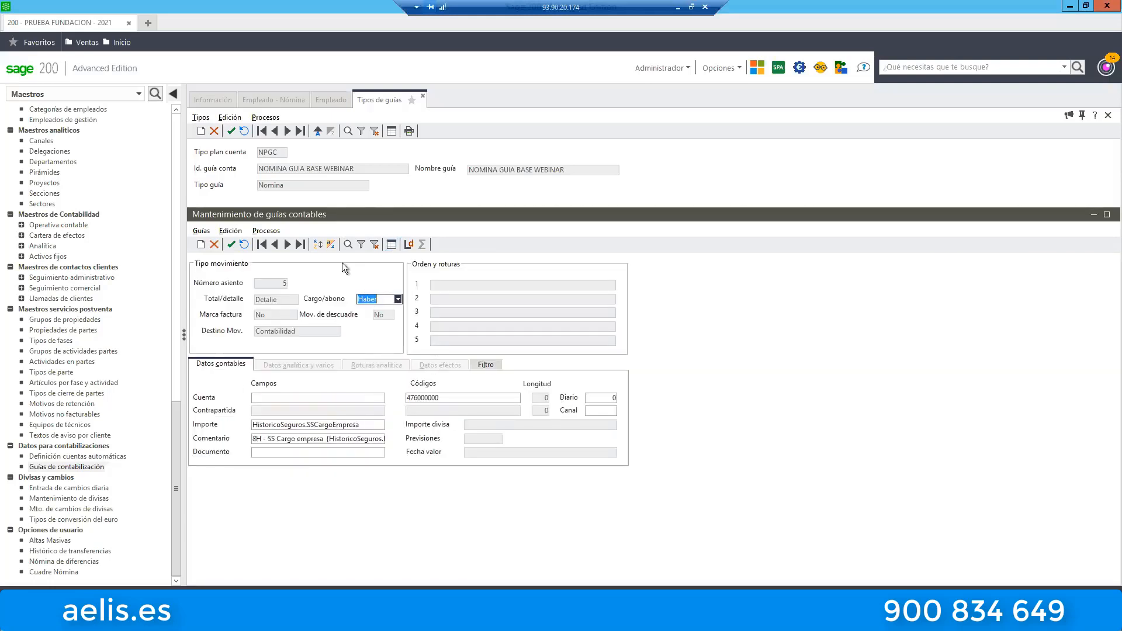
left_click(391, 245)
double_click(609, 391)
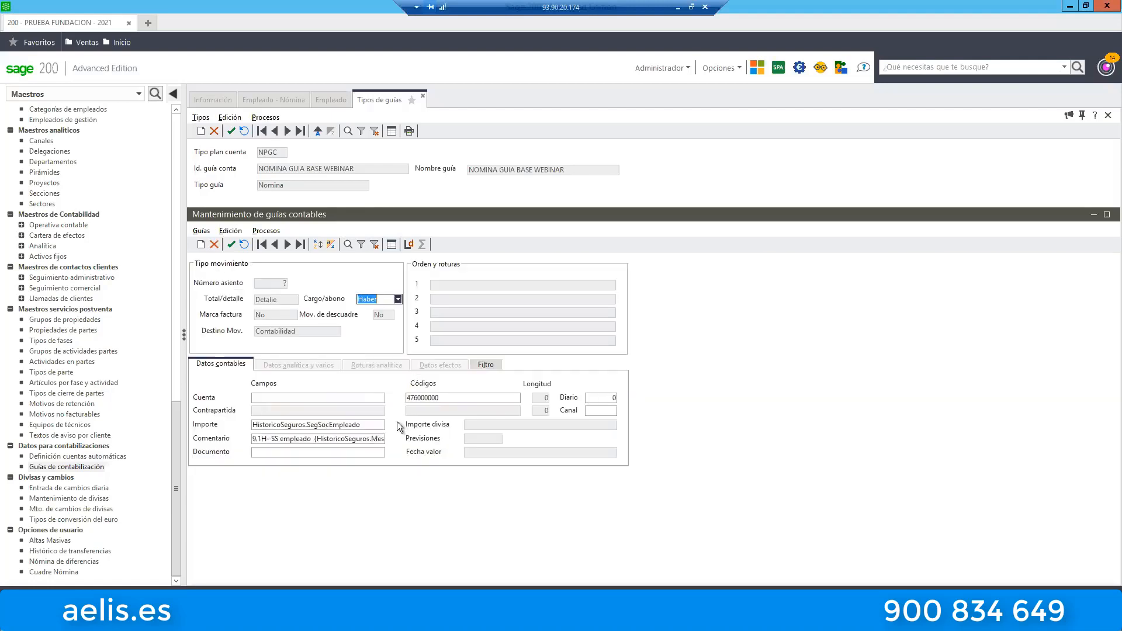
left_click(366, 426)
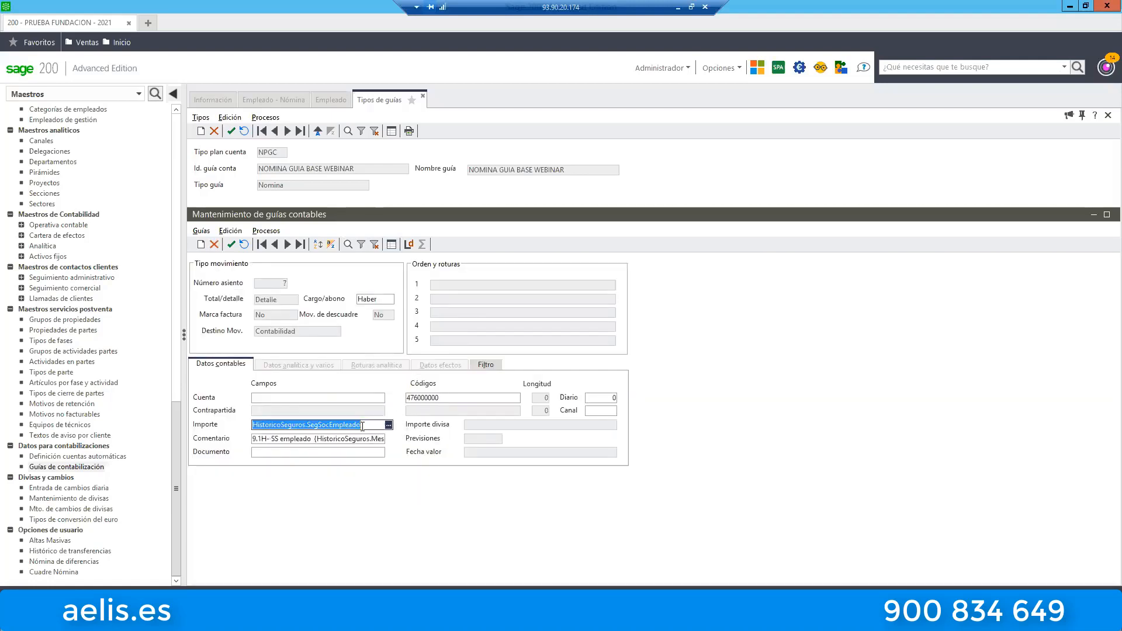
left_click_drag(361, 425, 306, 425)
Open the 9.2H-HP acreedora line, examine its Importe field and account code, and check its filter for conditions.
left_click(391, 245)
double_click(566, 404)
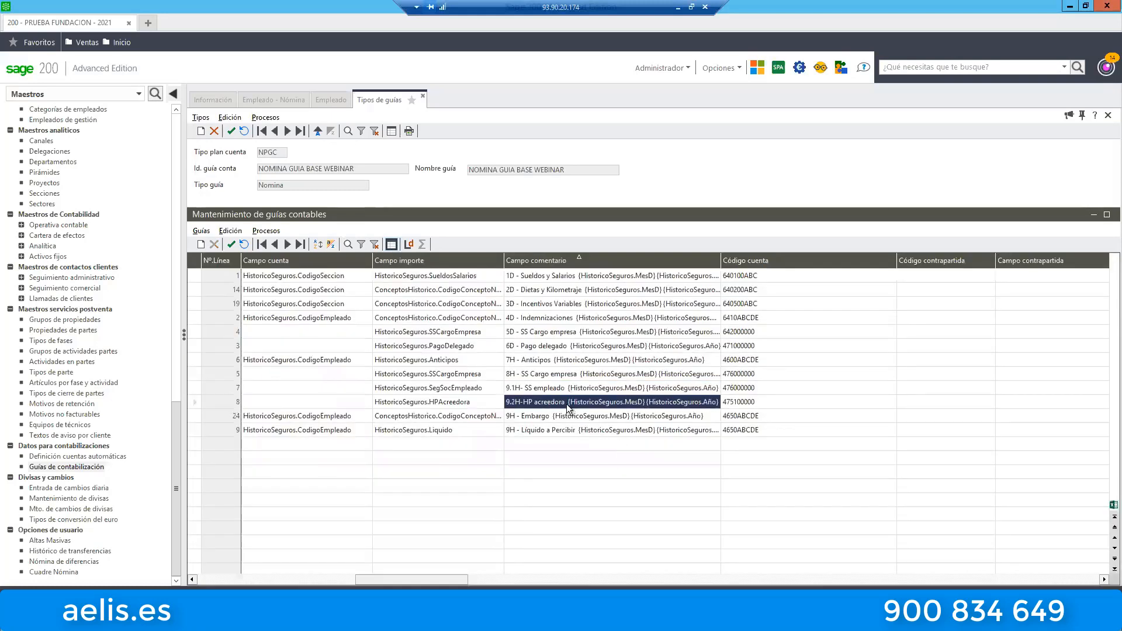
left_click(345, 424)
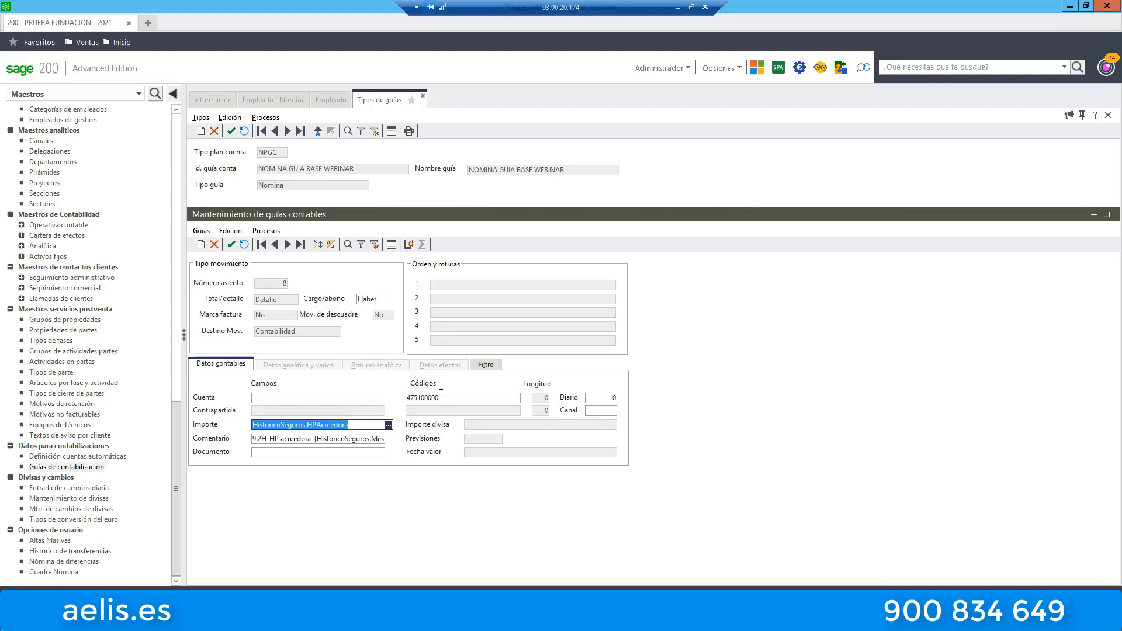
left_click(422, 398)
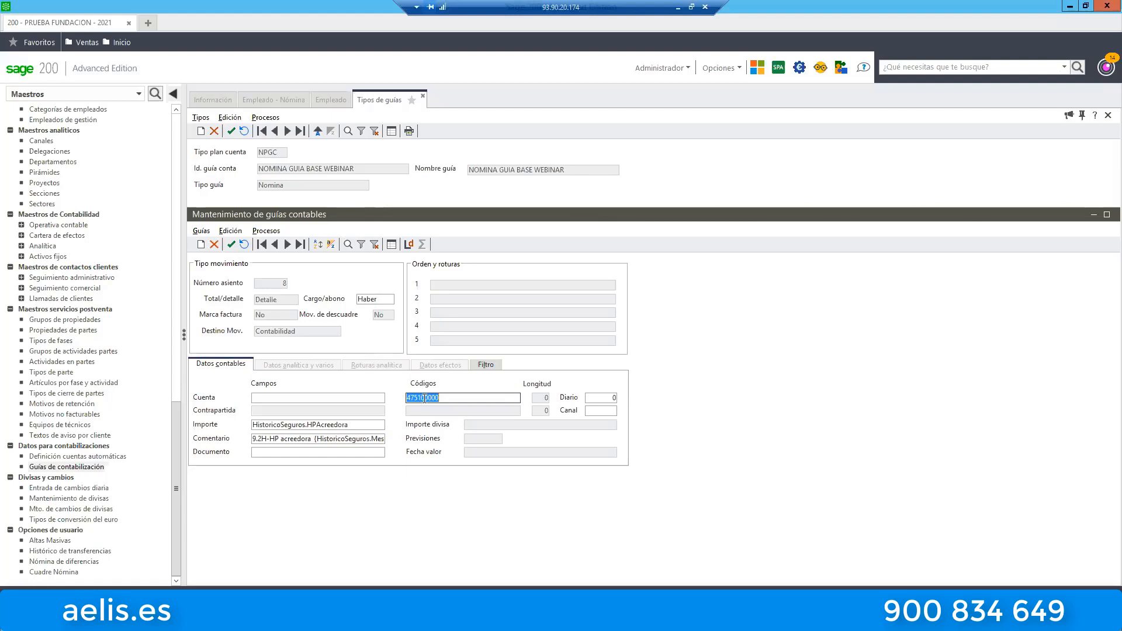
left_click(272, 230)
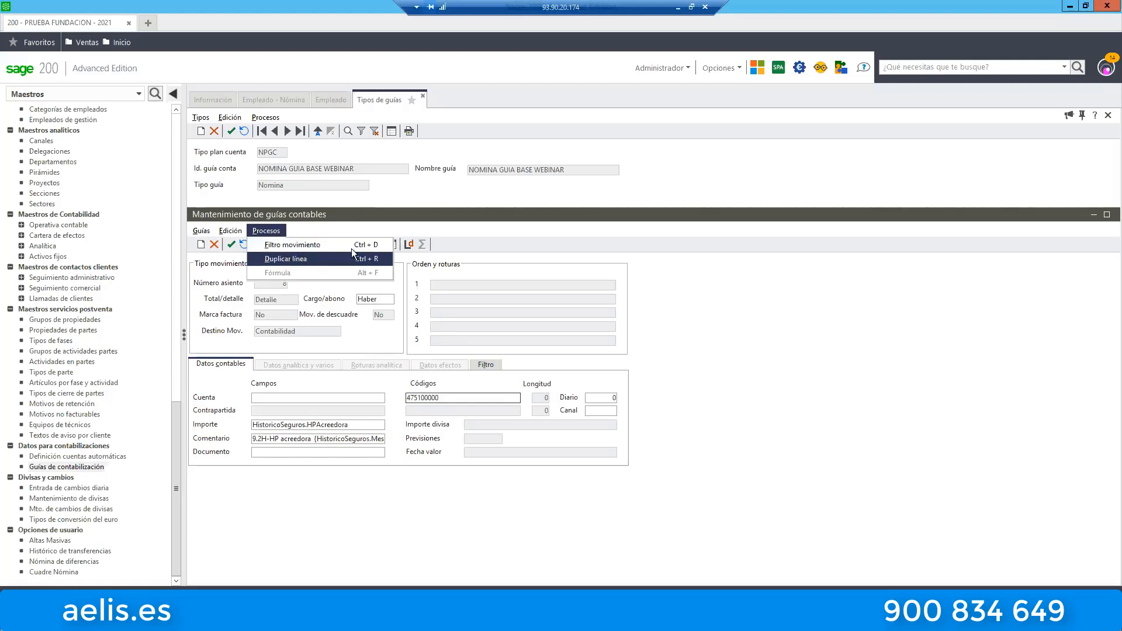
left_click(423, 398)
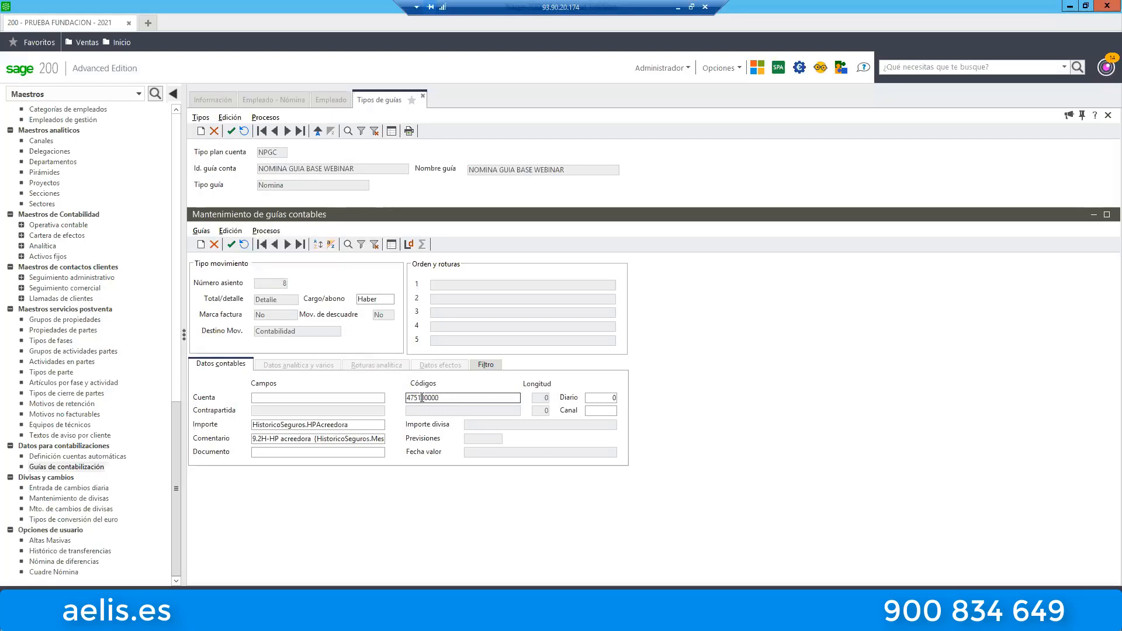
left_click(490, 366)
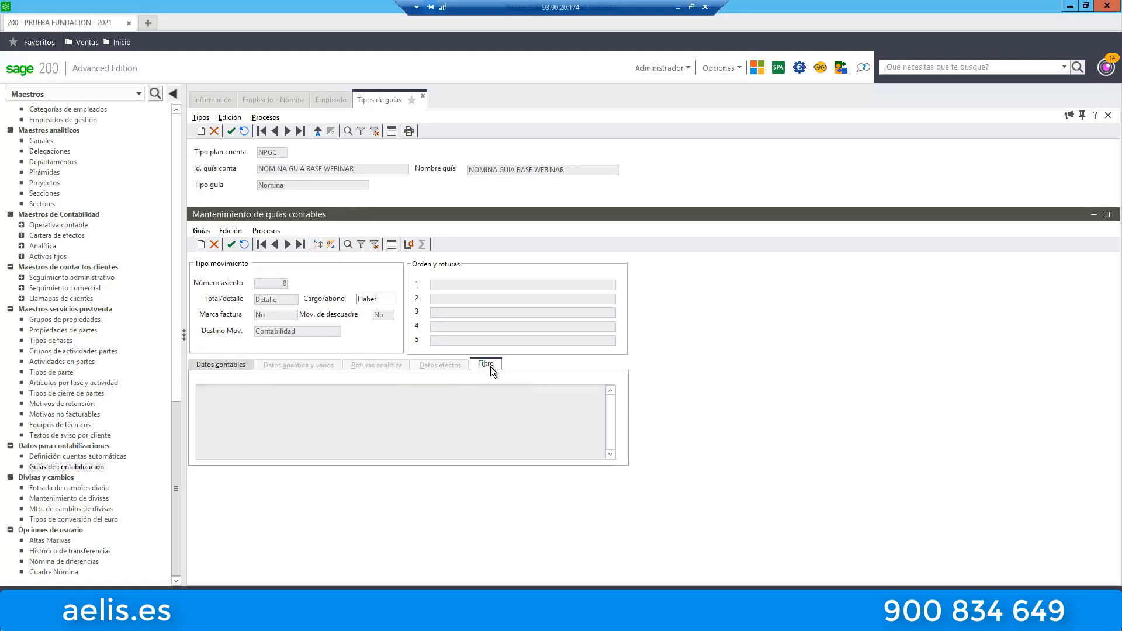
left_click(237, 363)
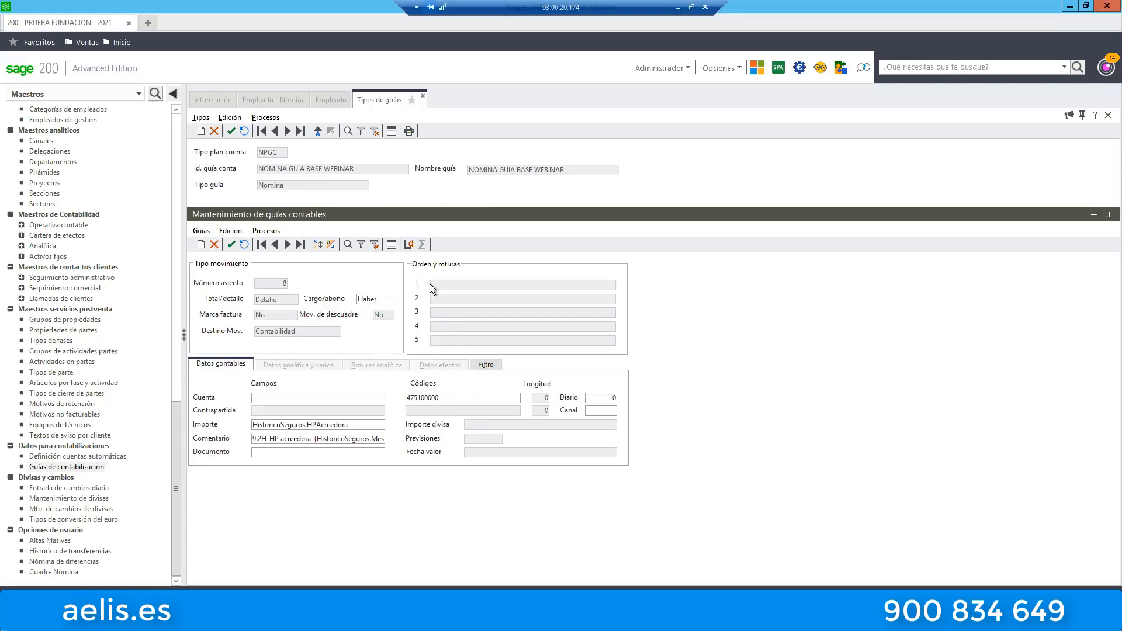
Open the 9H - Embargo line from the guide line list and read its Comentario field back to the beginning.
left_click(392, 244)
double_click(536, 416)
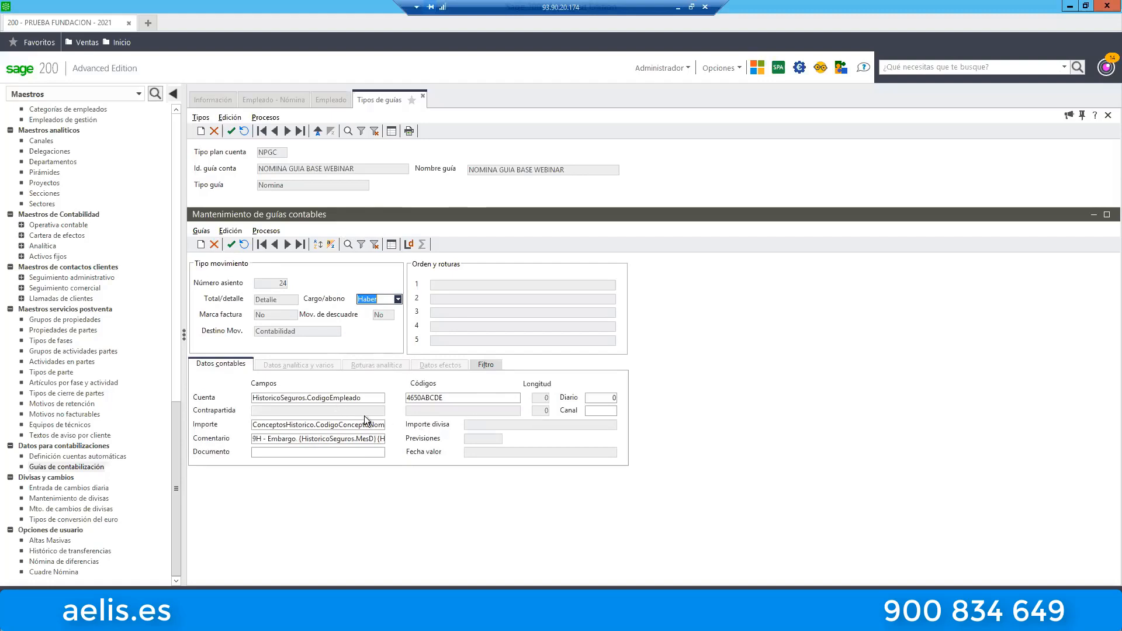
left_click(281, 443)
left_click(332, 439)
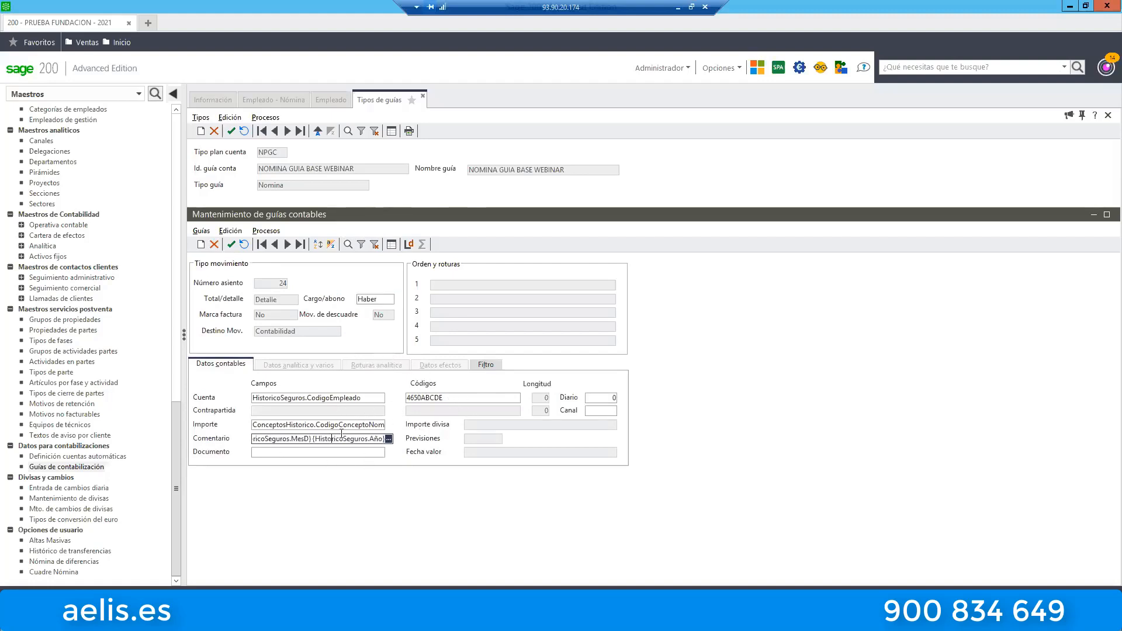
key("Left")
key("Left")
key("Left")
key("Left")
key("Left")
key("Left")
key("Left")
key("Left")
key("Left")
key("Left")
key("Left")
key("Left")
key("Left")
key("Left")
key("Left")
key("Left")
key("Left")
key("Left")
key("Left")
key("Left")
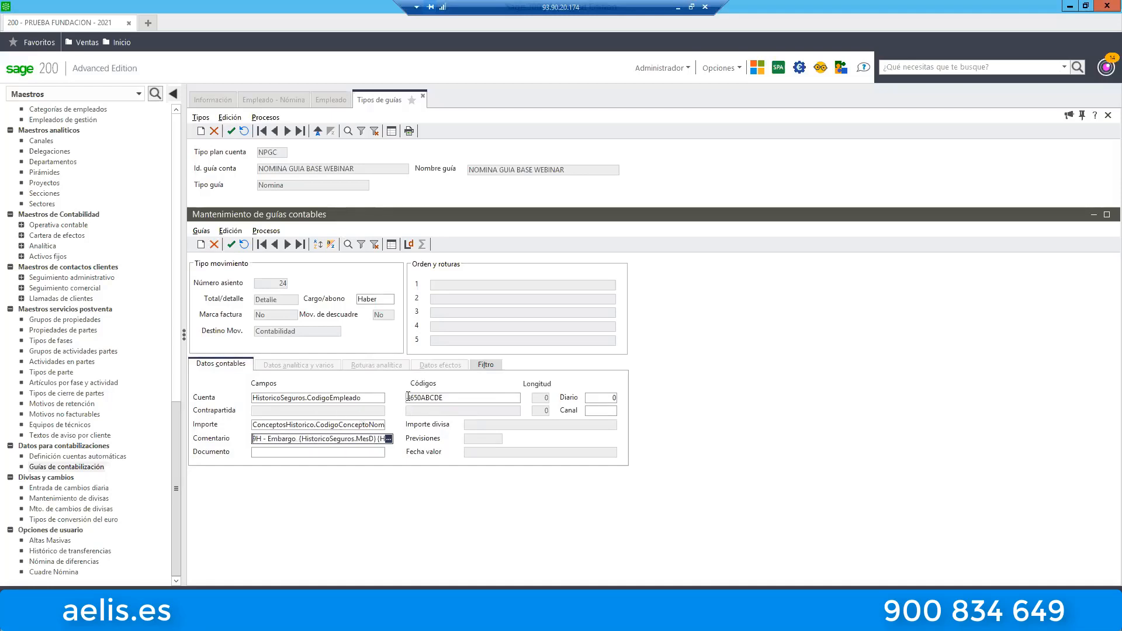
Examine the two payroll concept codes and the operator joining them in the Embargo line's filter, alongside its accounting data.
left_click(491, 364)
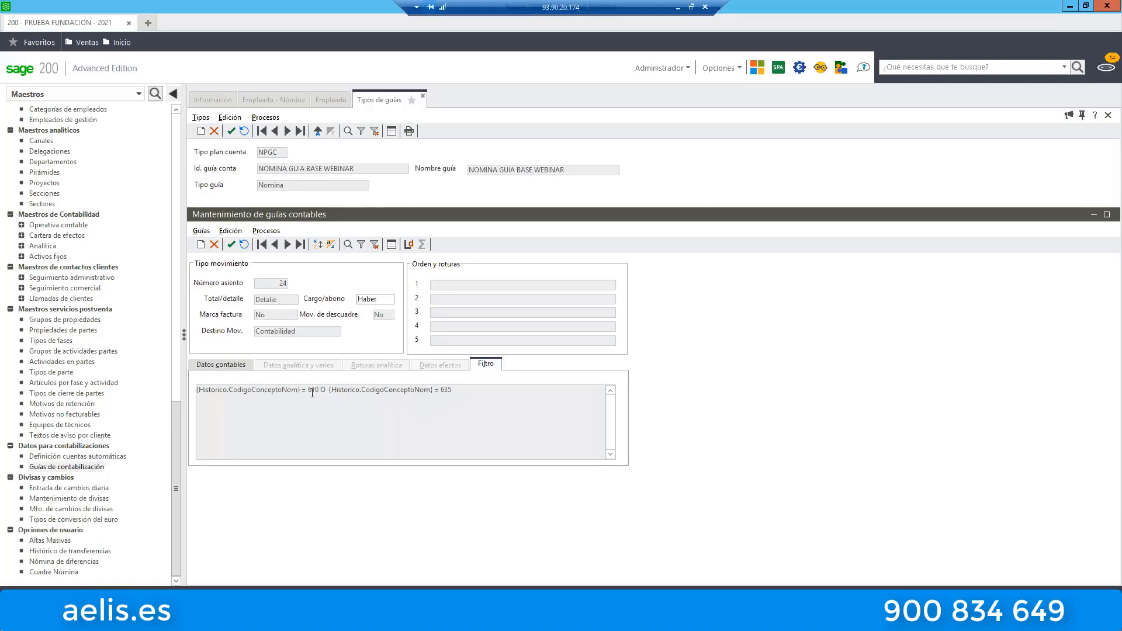
left_click_drag(309, 391, 321, 391)
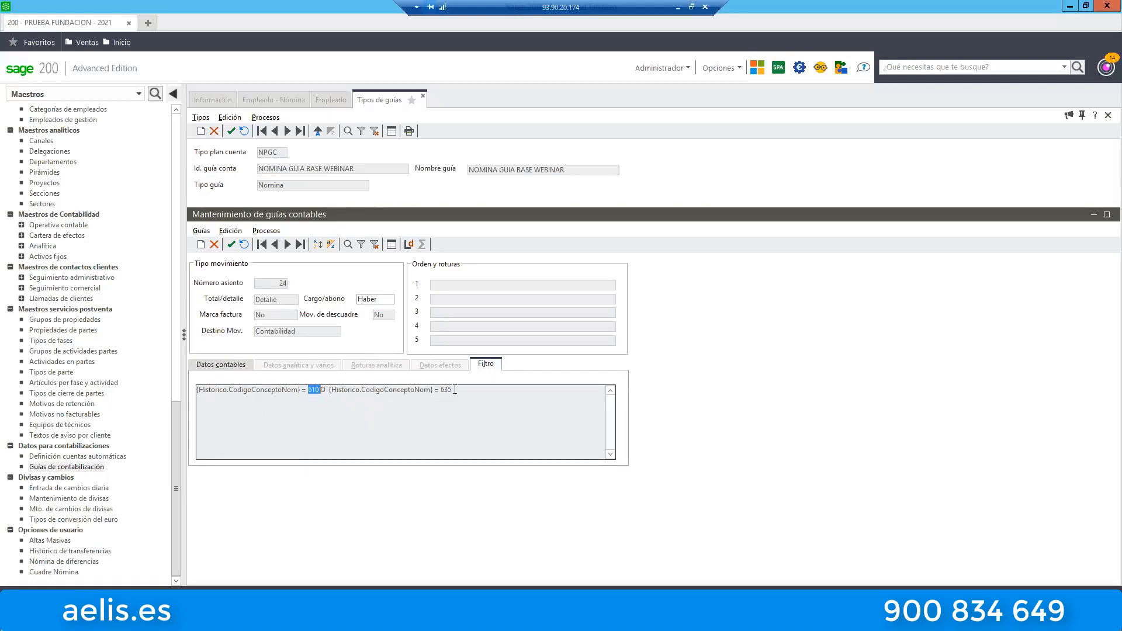
left_click_drag(454, 390, 440, 393)
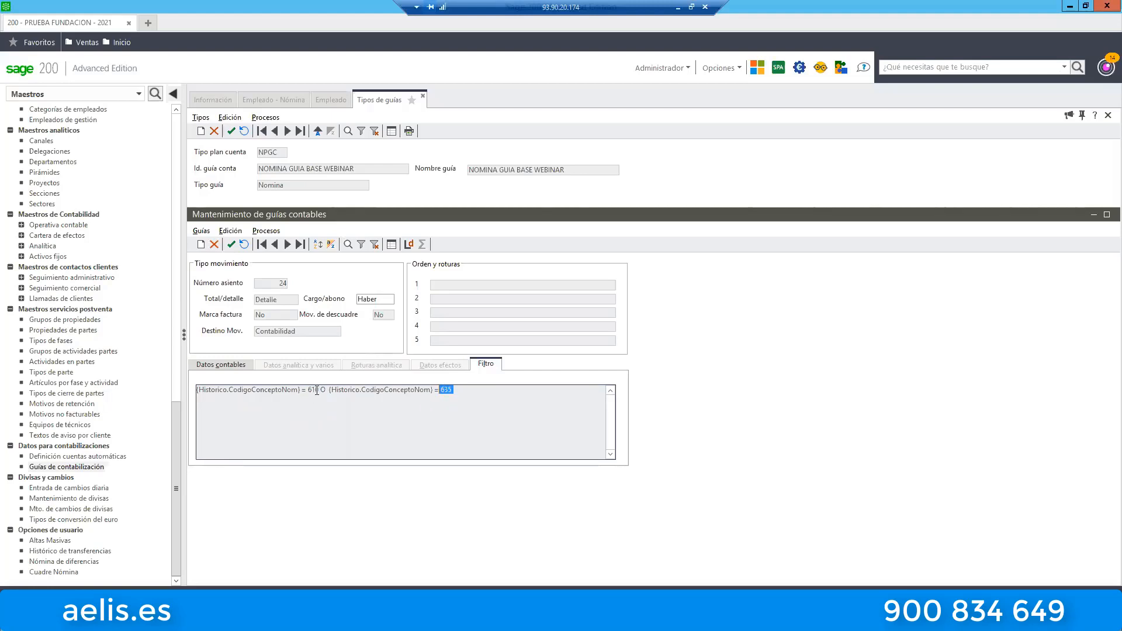
left_click_drag(308, 390, 322, 390)
left_click_drag(454, 390, 440, 390)
mouse_move(316, 390)
left_mouse_down()
mouse_move(301, 391)
mouse_move(328, 390)
left_mouse_up()
left_click_drag(454, 390, 247, 390)
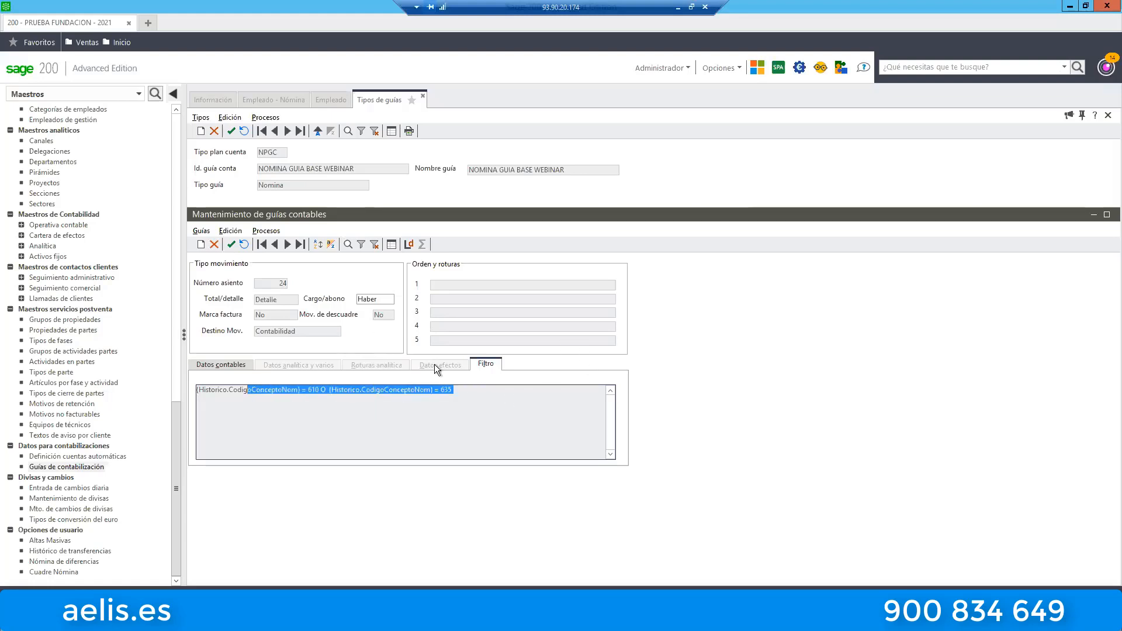
left_click(216, 366)
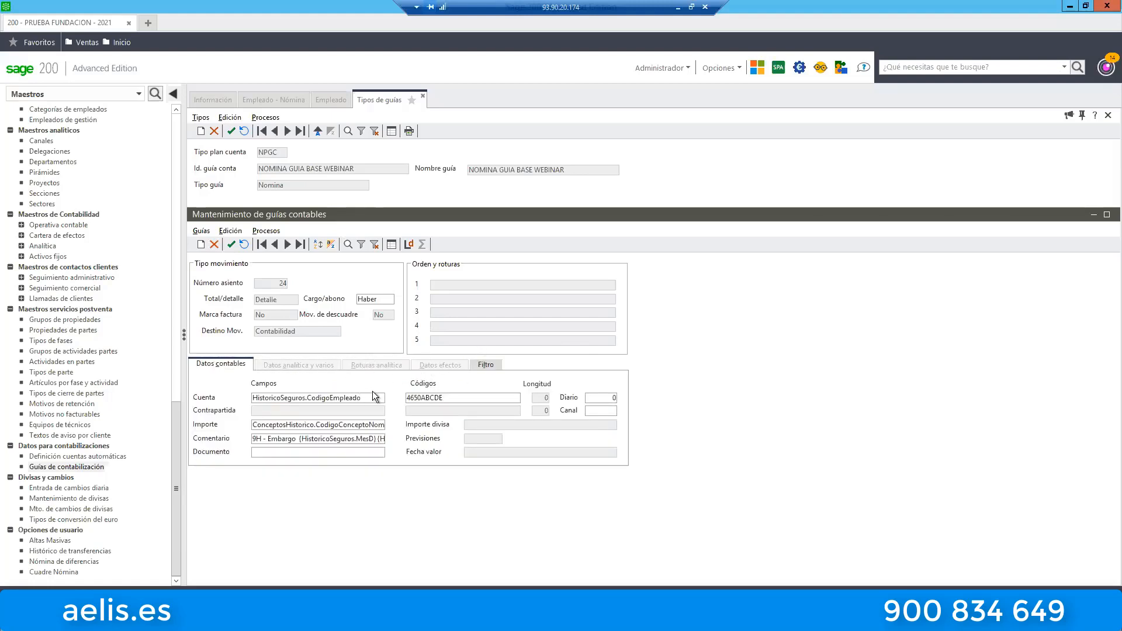
left_click(486, 363)
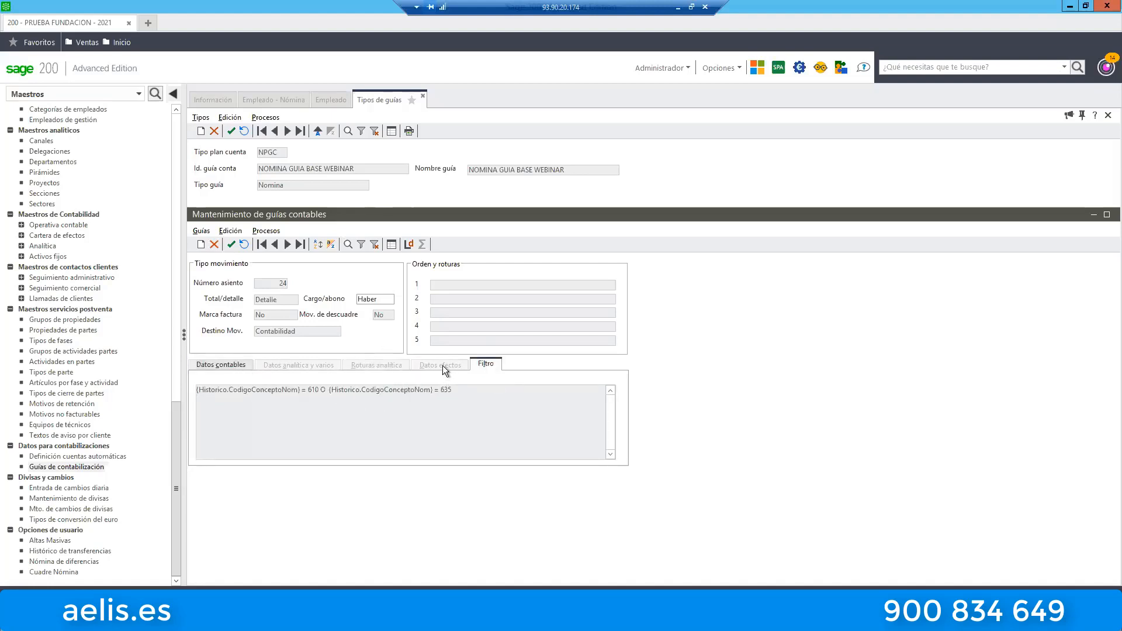
left_click(236, 365)
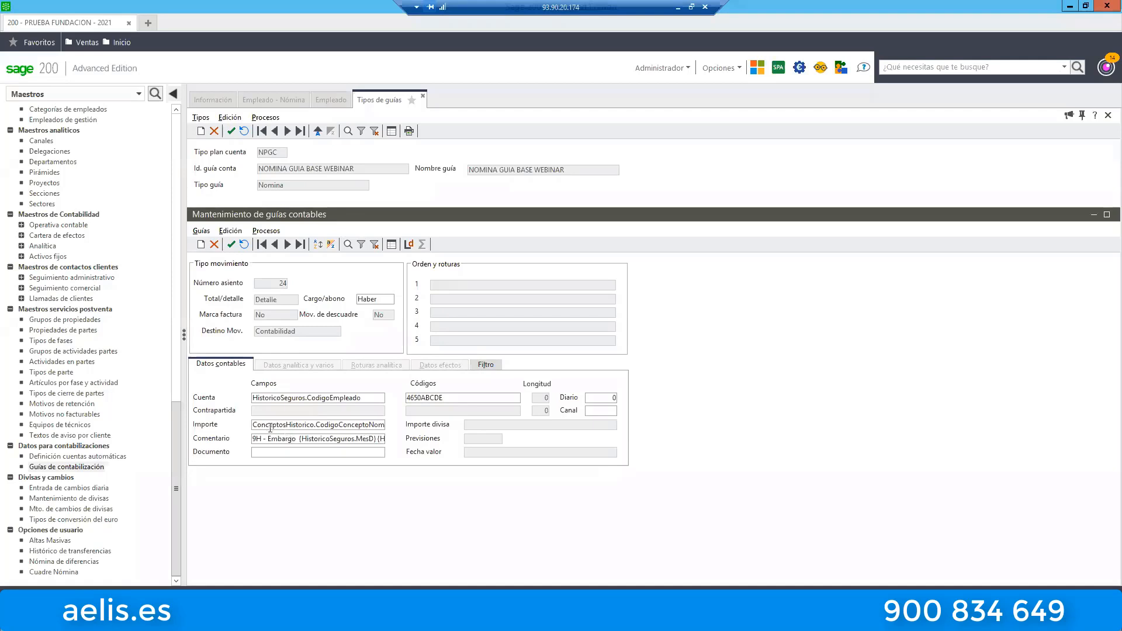
Open the 9H - Líquido a Percibir line from the guide line list and examine its account code.
left_click(391, 244)
double_click(571, 433)
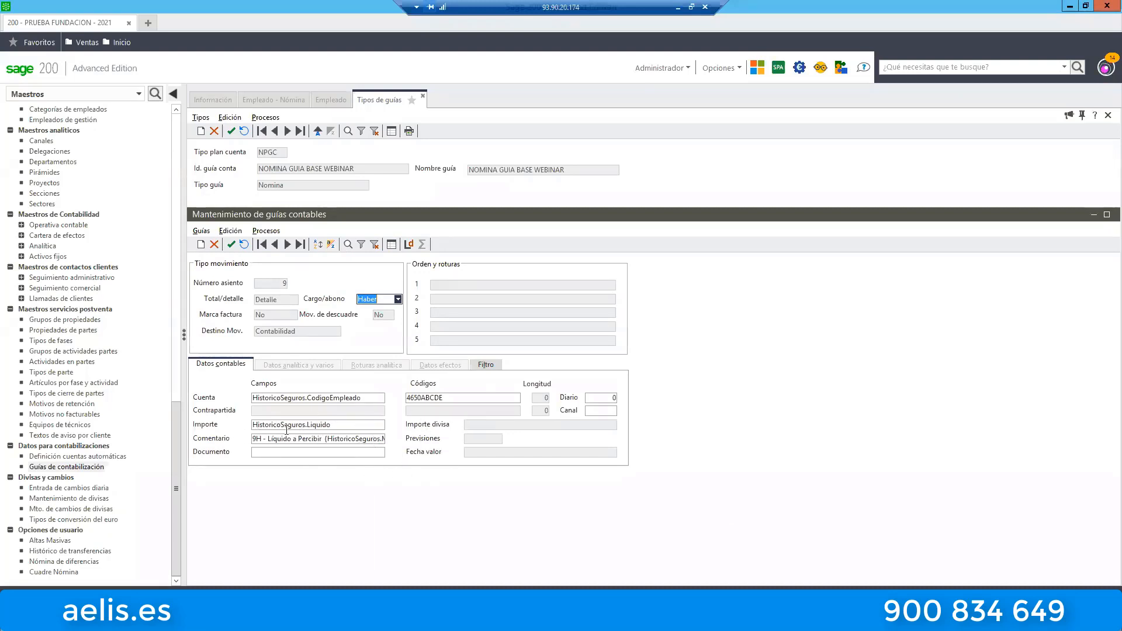
left_click(455, 397)
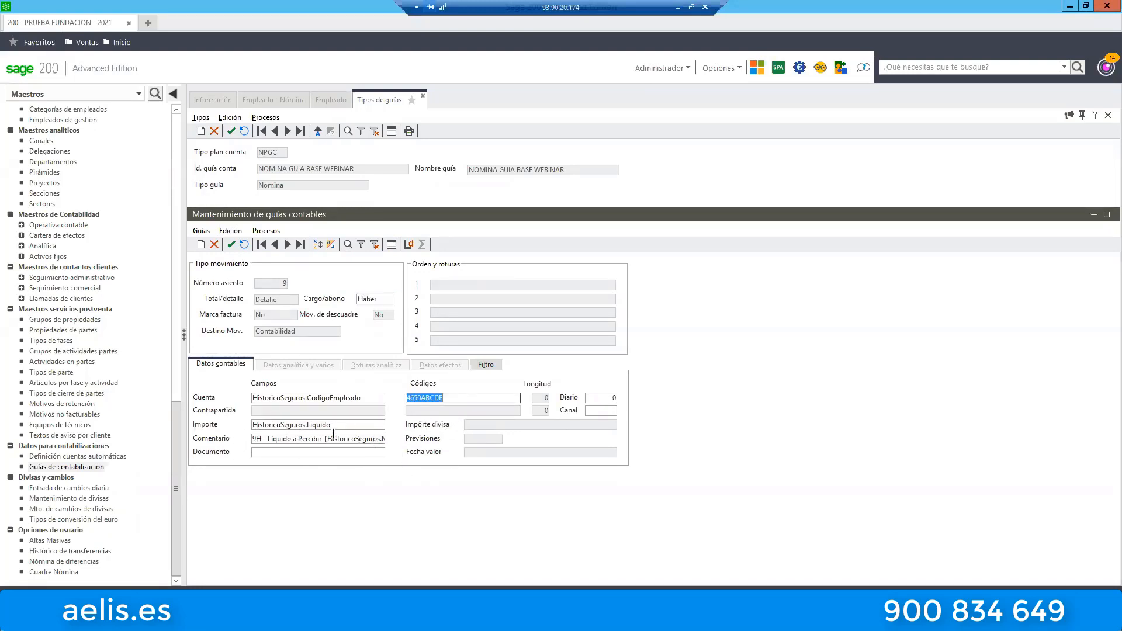
Examine the concept exclusions in the Líquido a Percibir line's filter and the Liquido part of its Importe field.
left_click(482, 364)
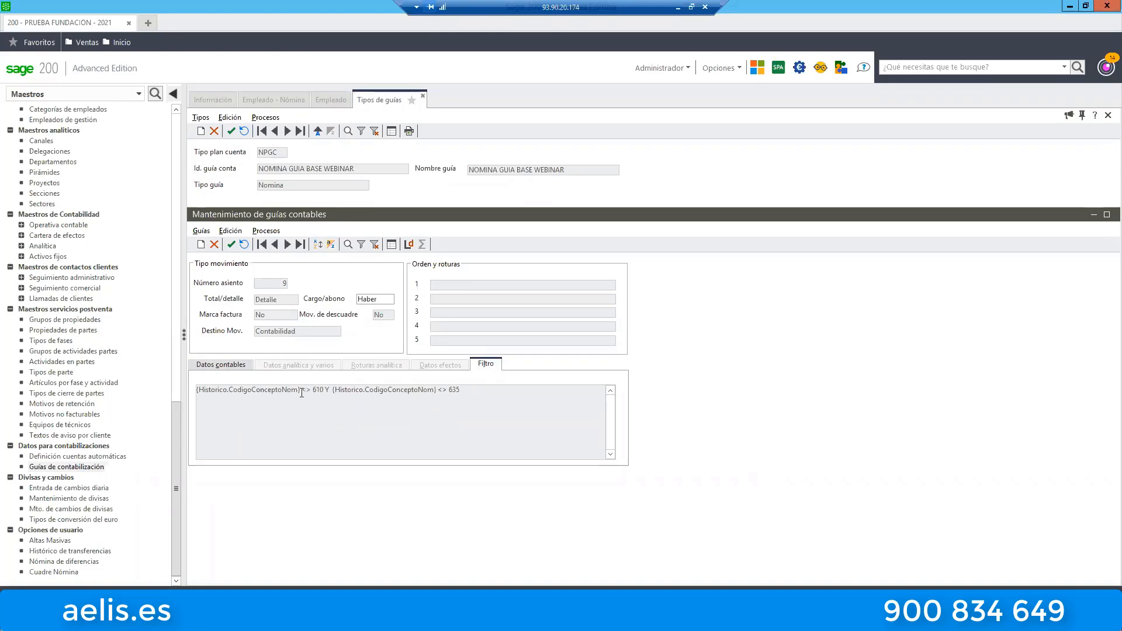
left_click_drag(291, 389, 329, 392)
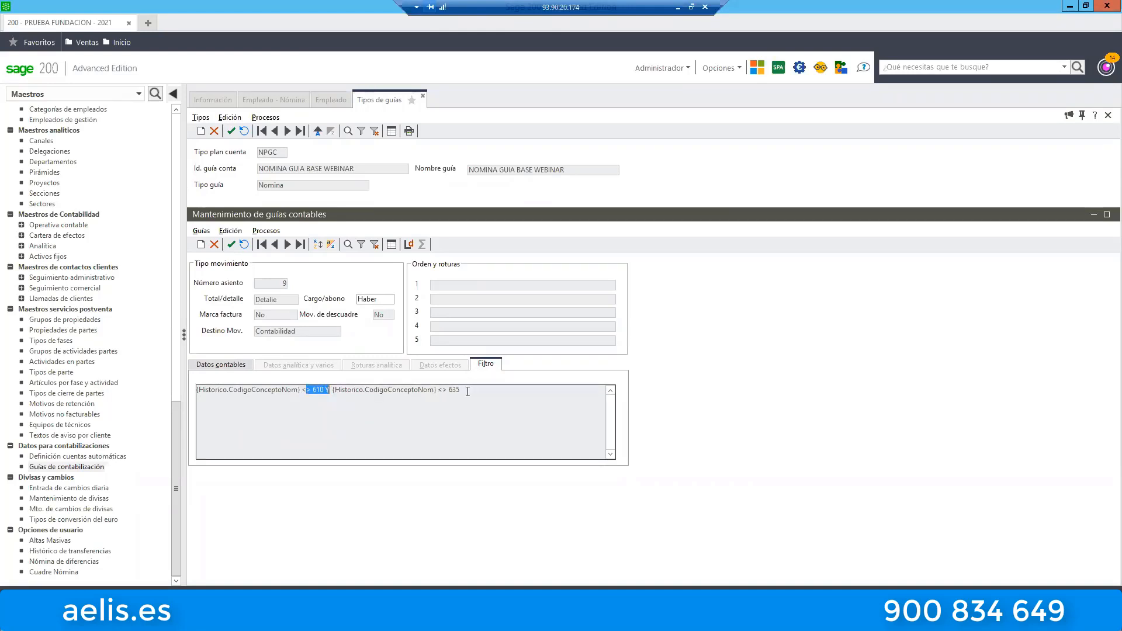
left_click_drag(463, 390, 417, 390)
left_click(239, 365)
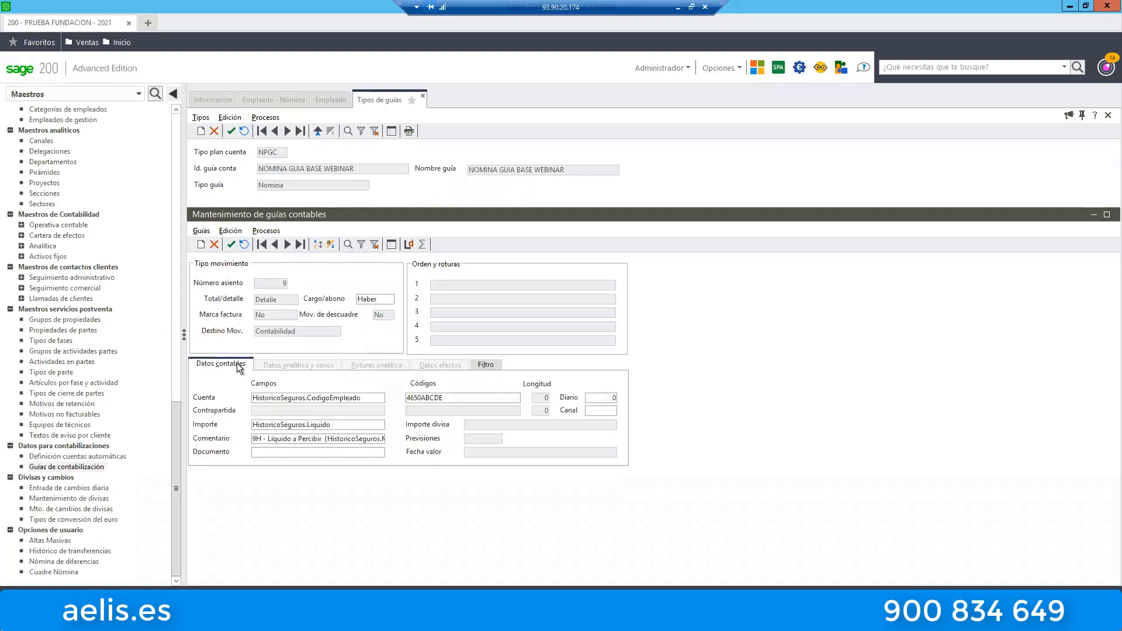
left_click(308, 425)
double_click(308, 425)
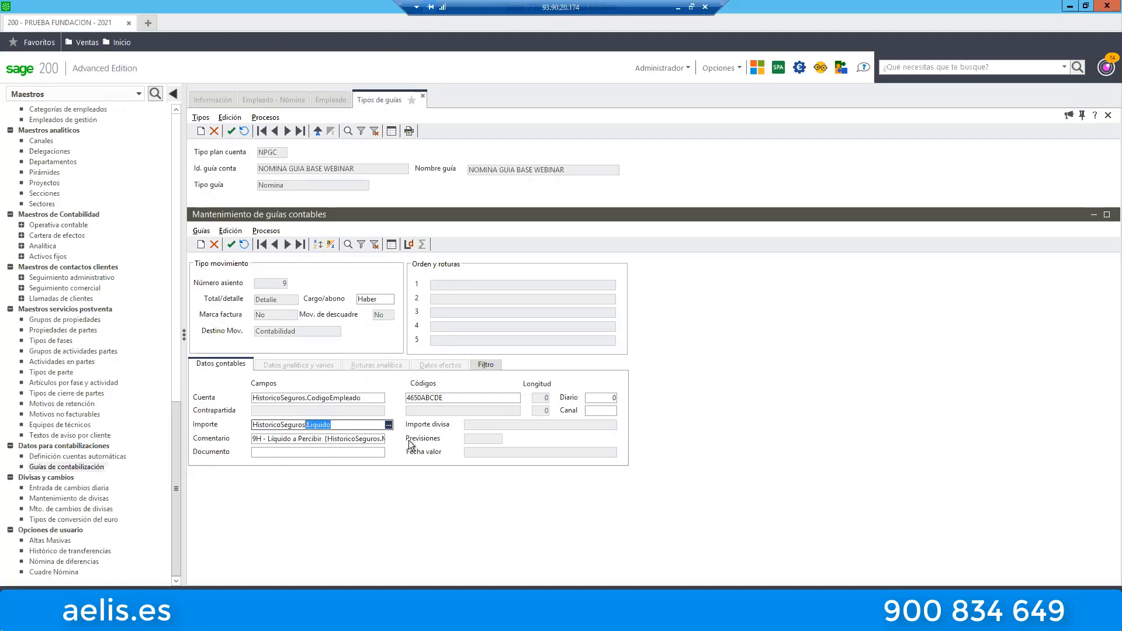
Return to the guide line list and select the 1D - Sueldos y Salarios line.
left_click(392, 245)
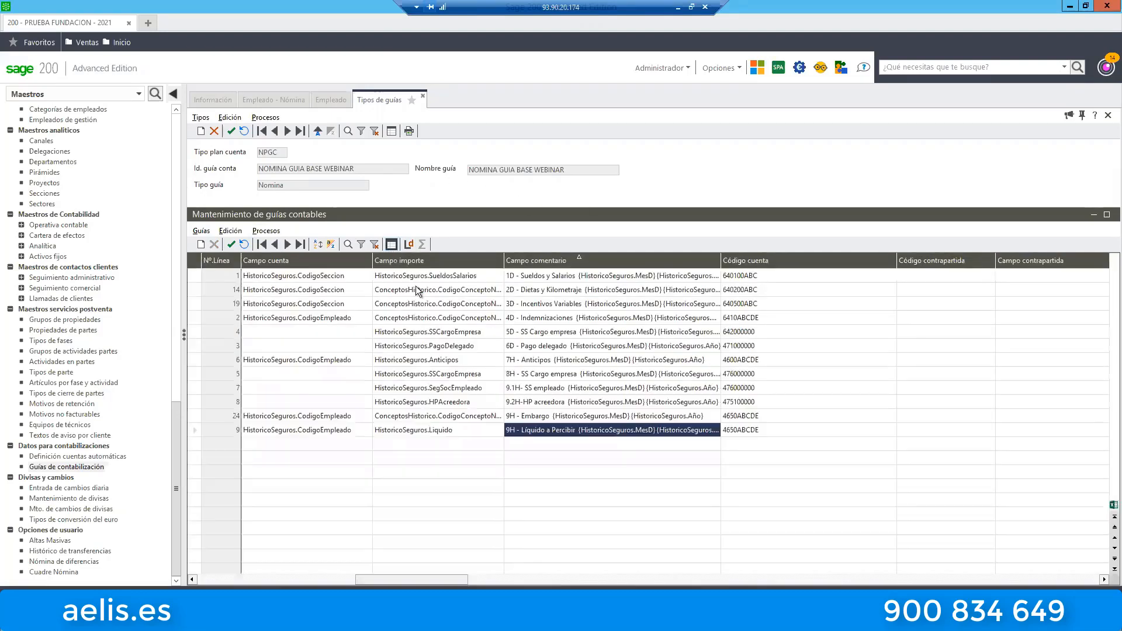
left_click(560, 278)
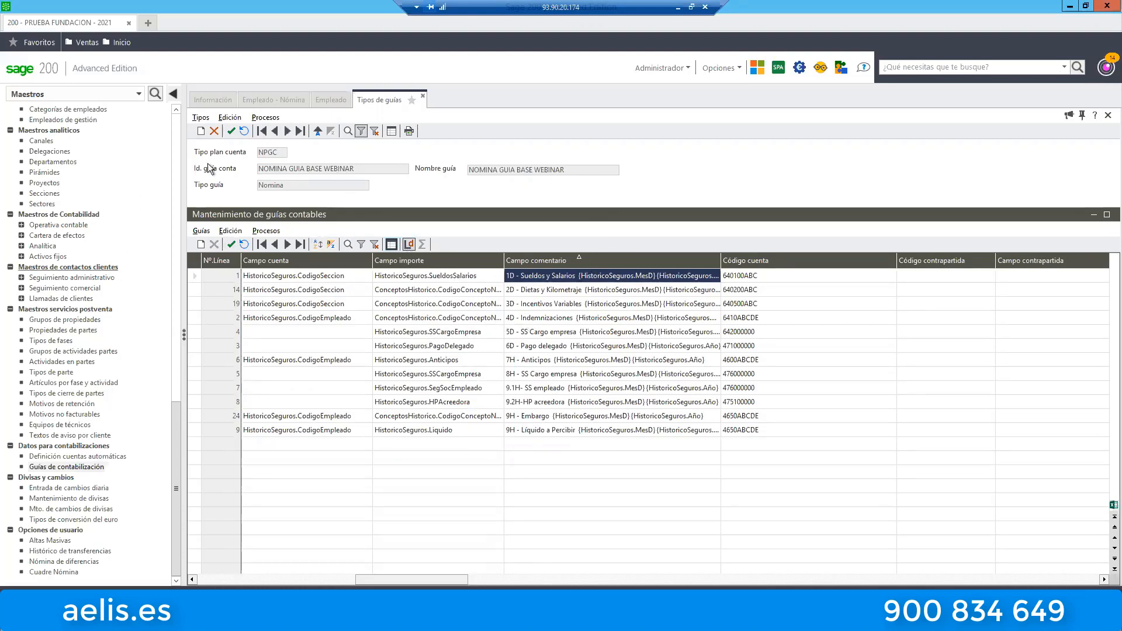
Switch to the Laboral module and open the Asignar cuentas a conceptos assistant under Traspasos contables.
left_click(52, 95)
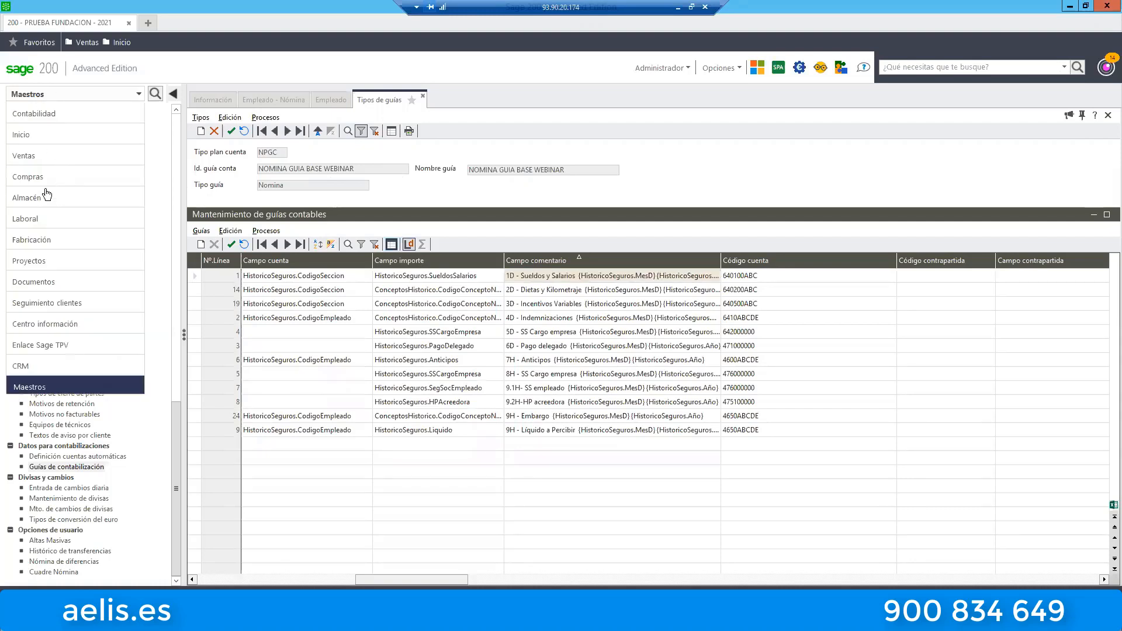
left_click(37, 217)
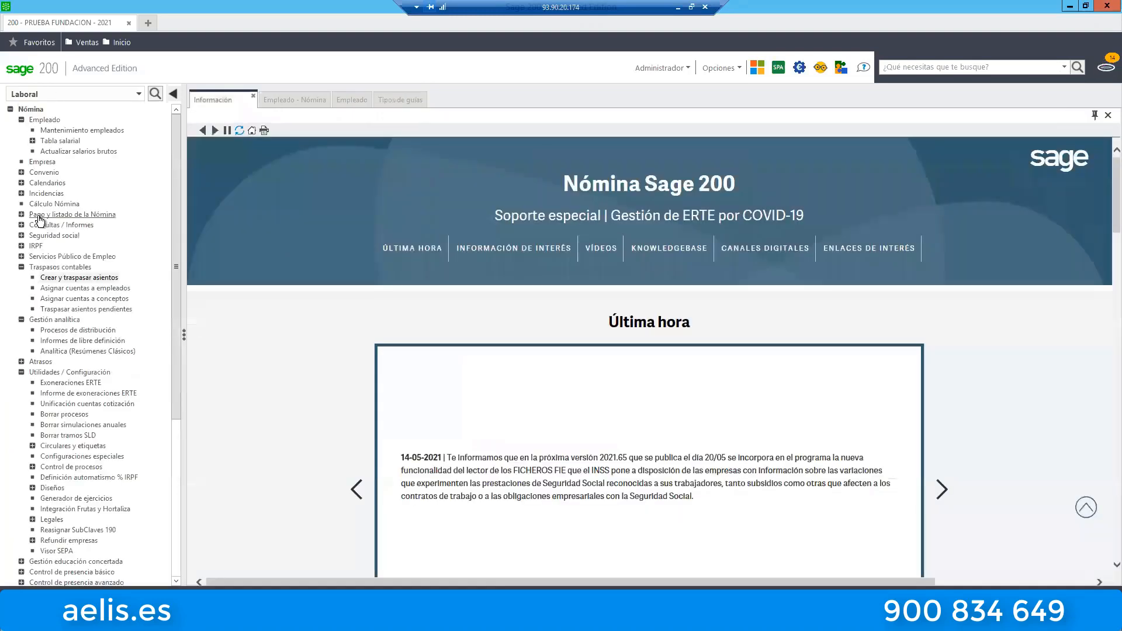
left_click(80, 301)
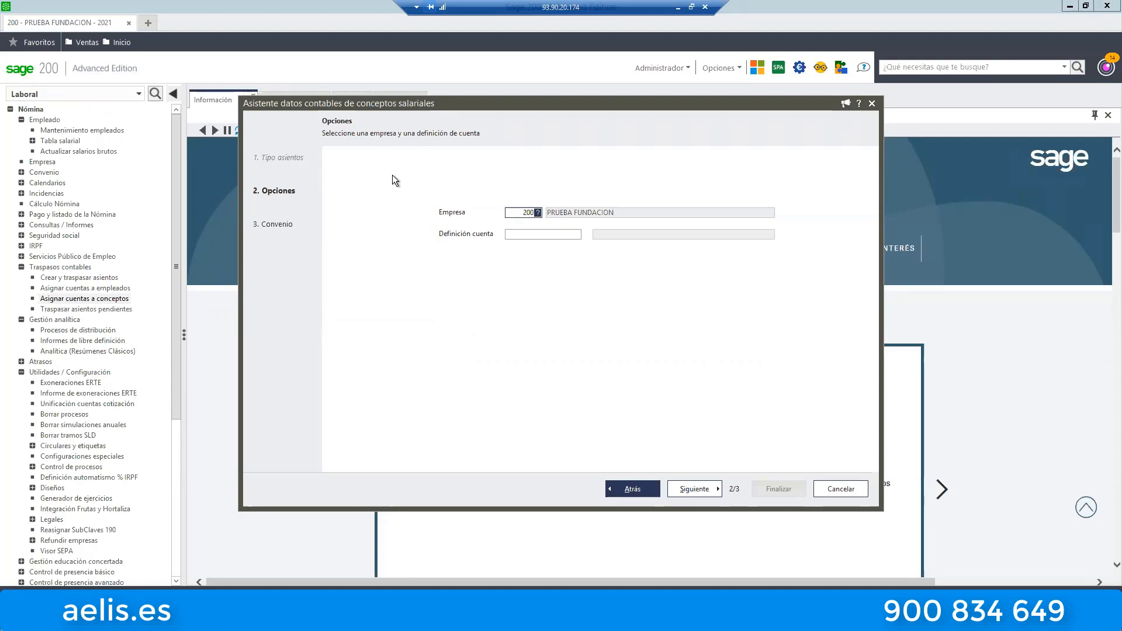
Choose NOMINA as the account definition for company 200 and continue to the Conceptos Salariales list.
left_click(544, 237)
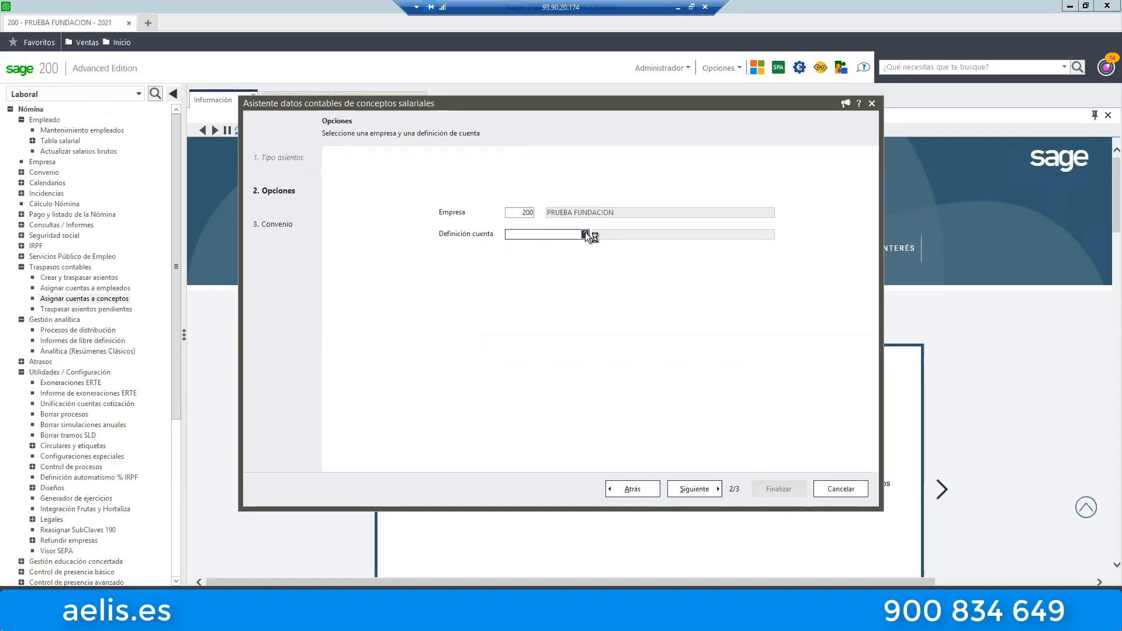
left_click(384, 205)
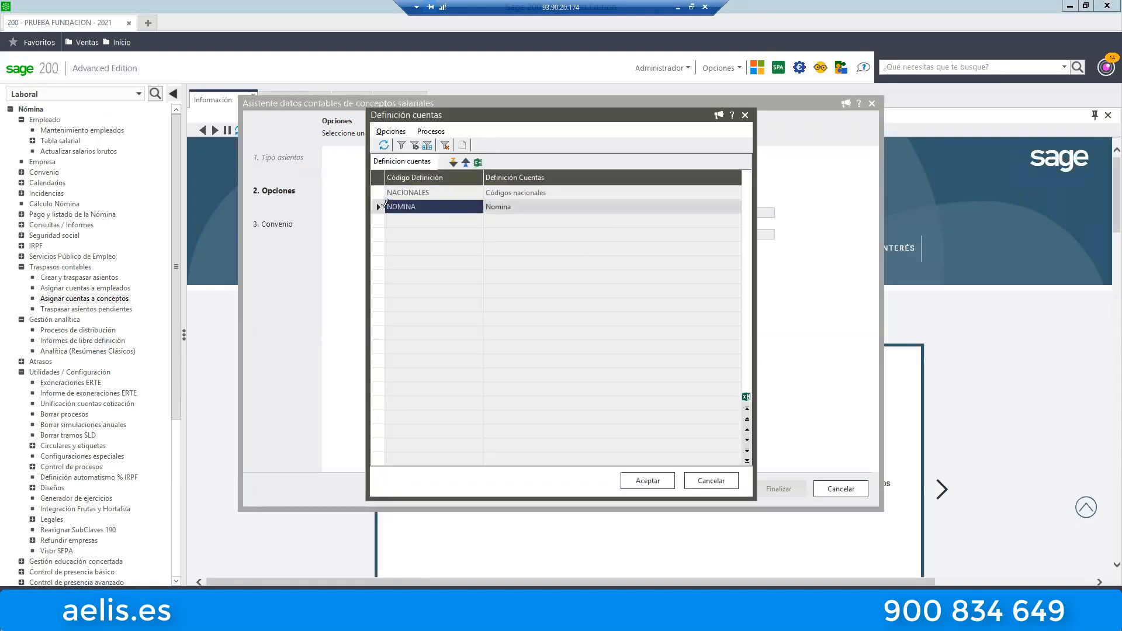
left_click(635, 479)
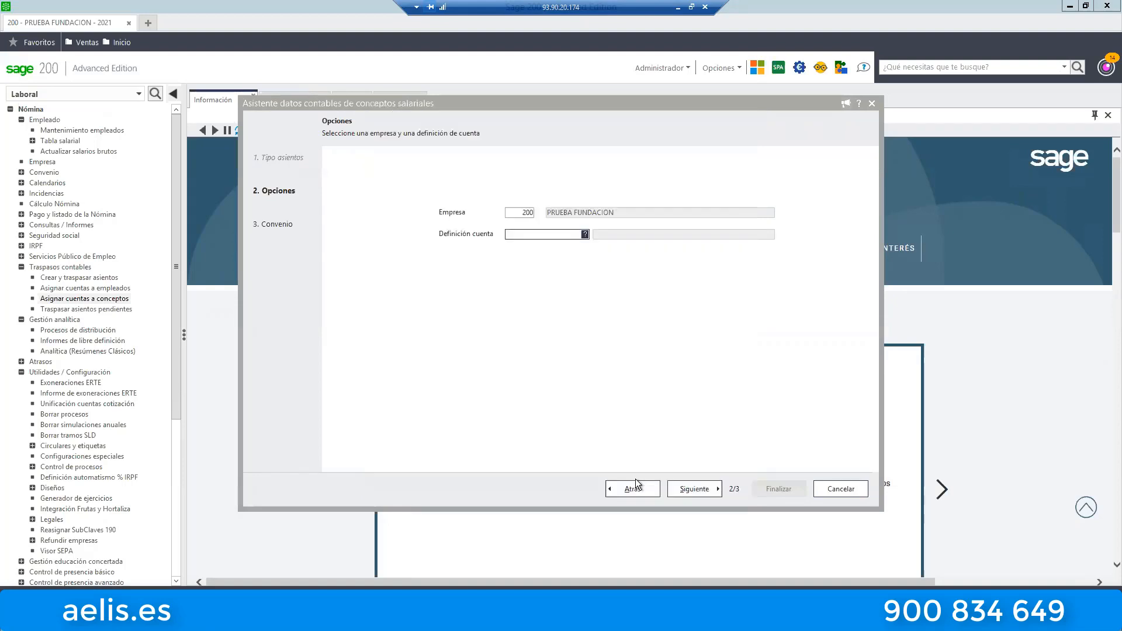
left_click(707, 488)
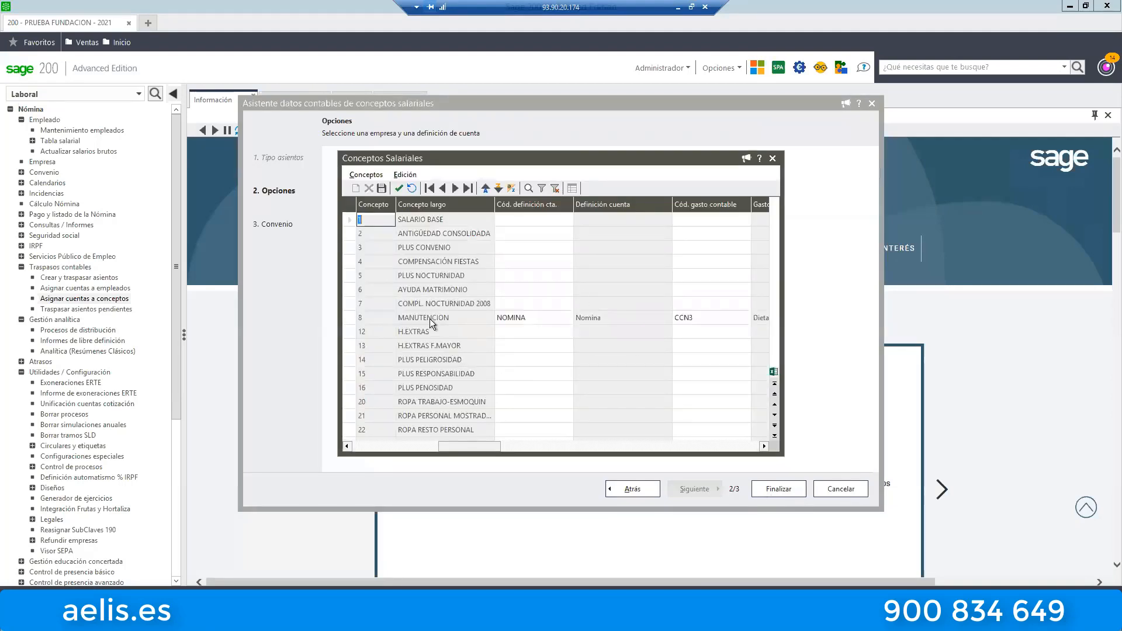
Browse the Conceptos Salariales list and locate the account definition assigned to the MANUTENCION concept.
left_click(435, 318)
key("Down")
key("Down")
key("Down")
key("Down")
key("Down")
key("Down")
key("Down")
key("Down")
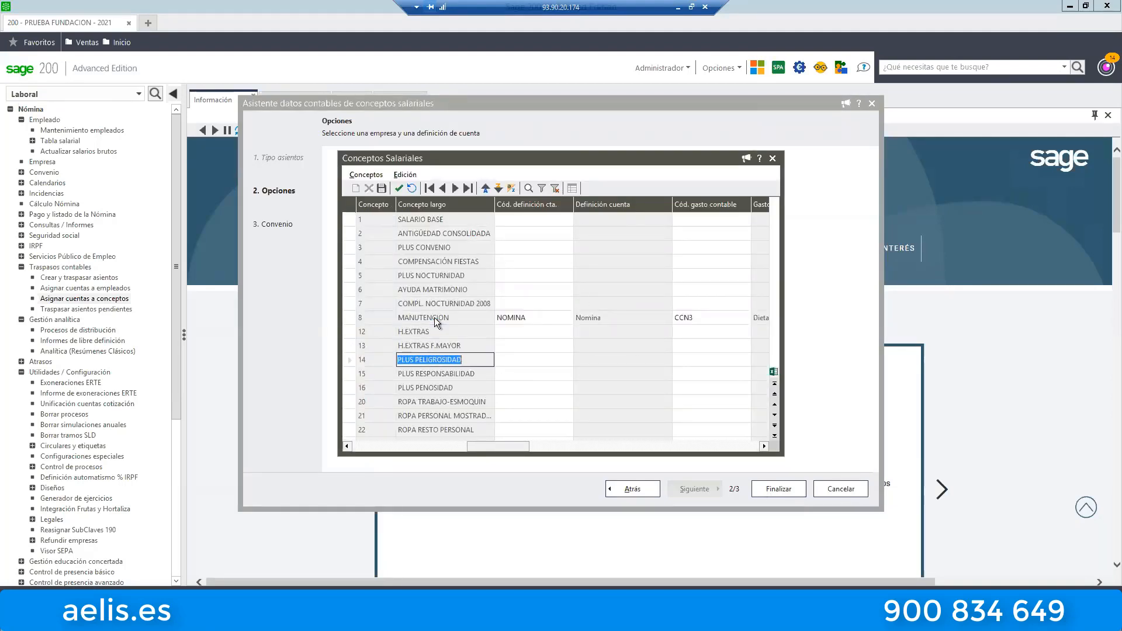
key("Down")
key("Down")
key("Down")
key("Down")
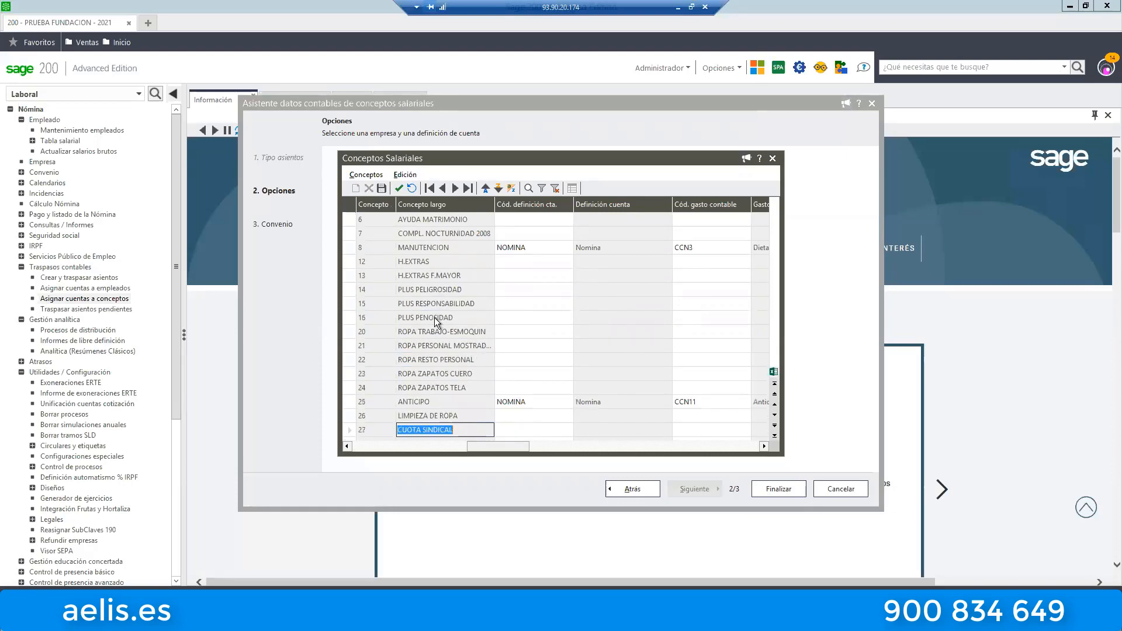
key("Up")
key("Up")
key("Up")
key("Up")
key("Up")
key("Up")
key("Up")
key("Up")
key("Up")
key("Up")
key("Up")
key("Up")
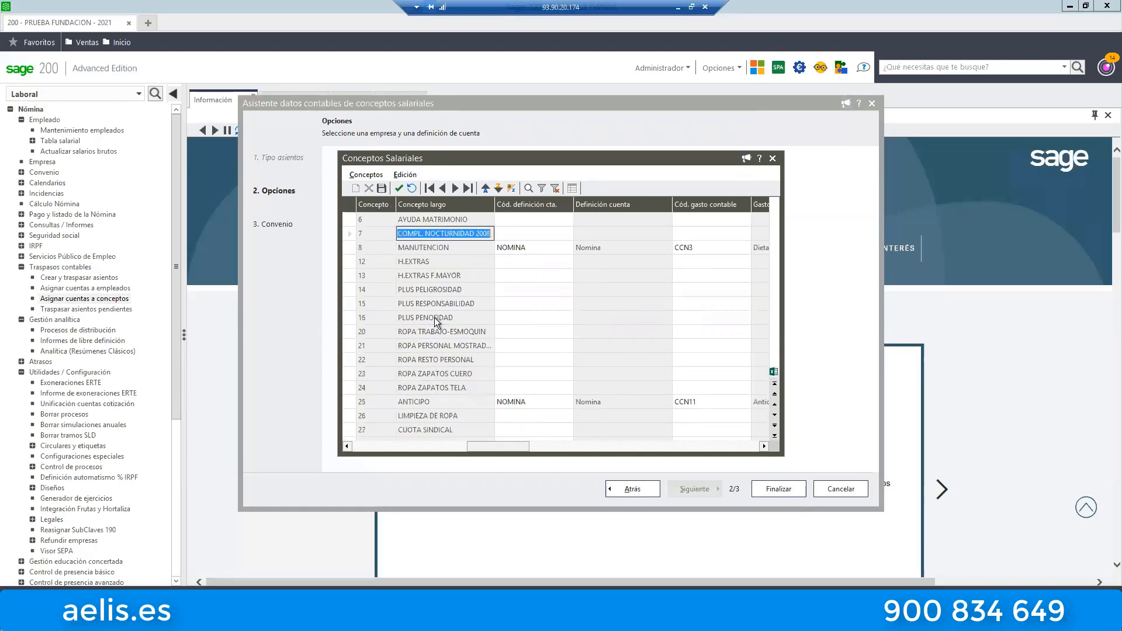
key("shift+Tab")
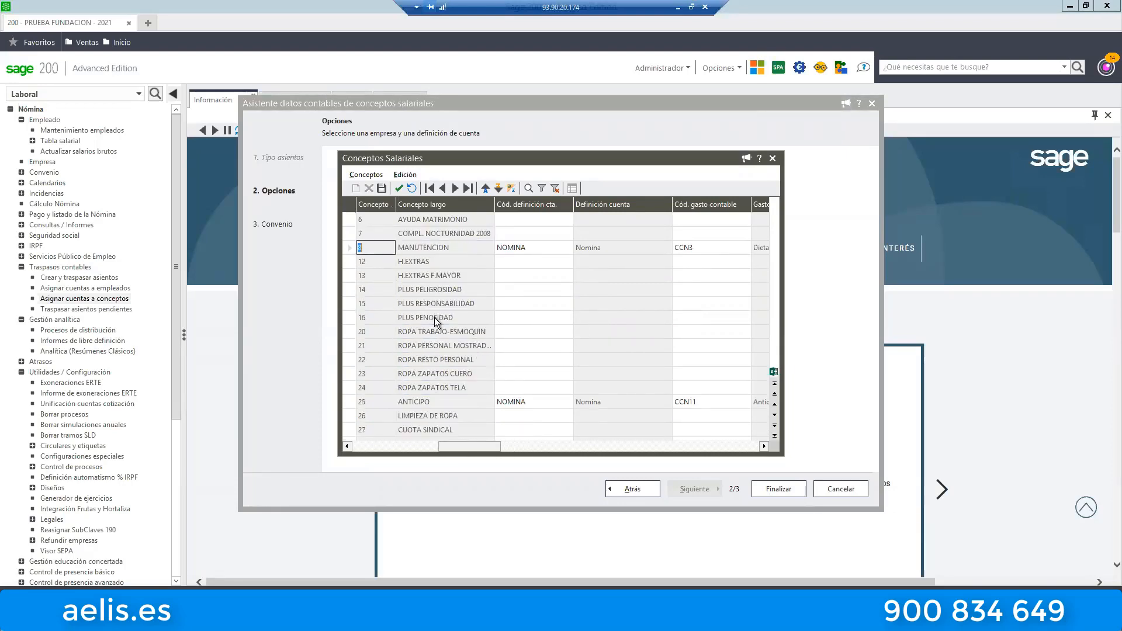
key("Tab")
key("Tab")
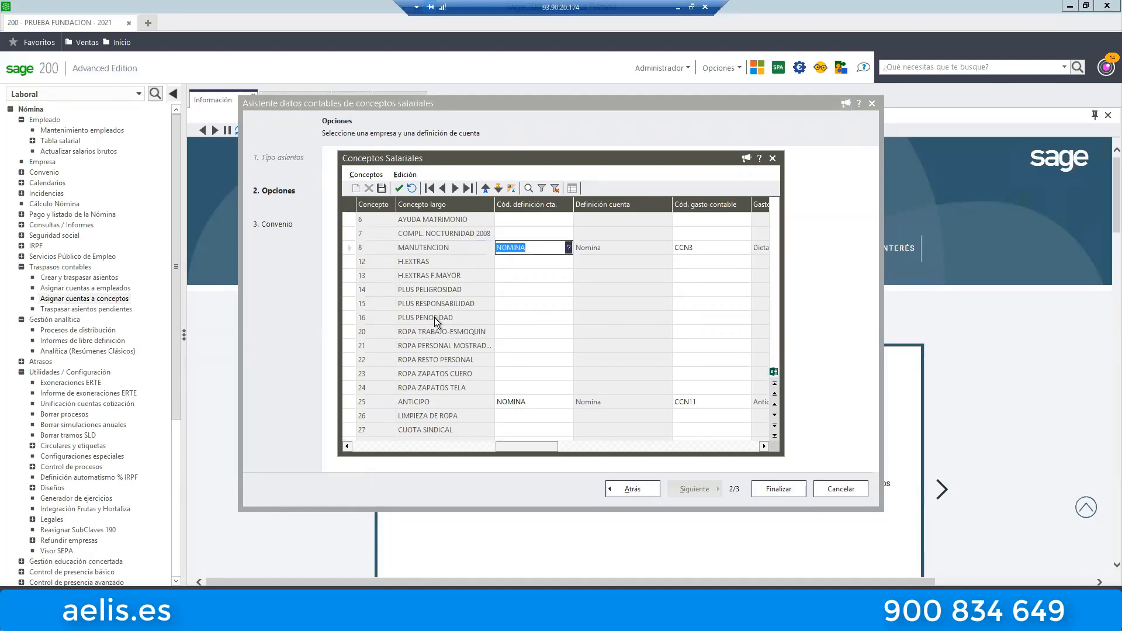
Examine the accounting expense and account code of MANUTENCION, consulting the Gastos contables list without changing the selection.
key("Tab")
key("Tab")
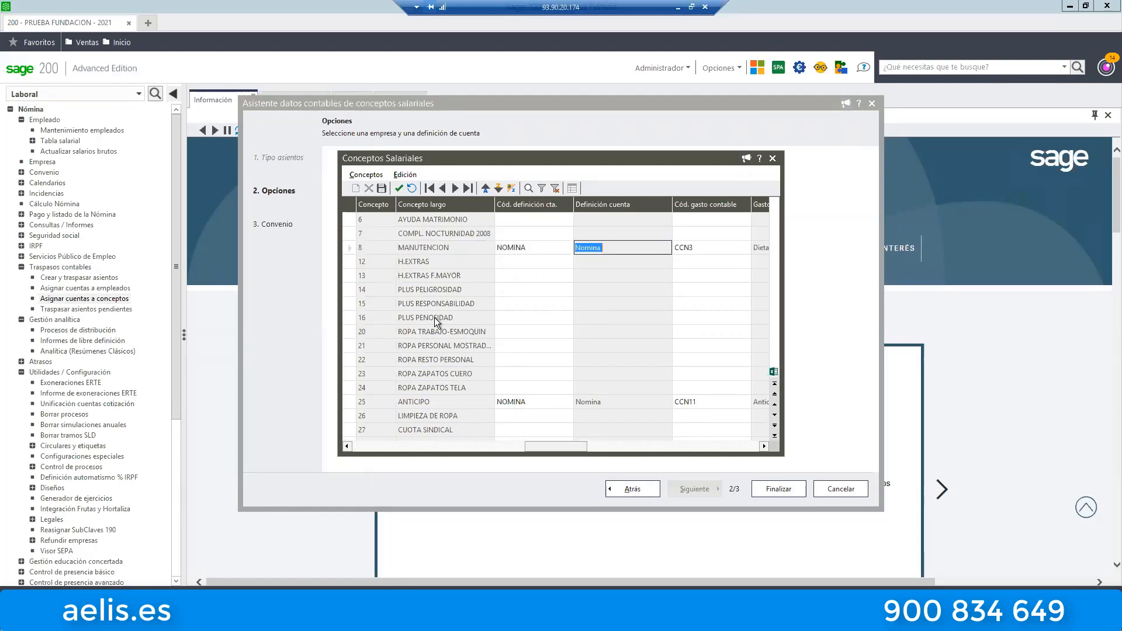
key("Tab")
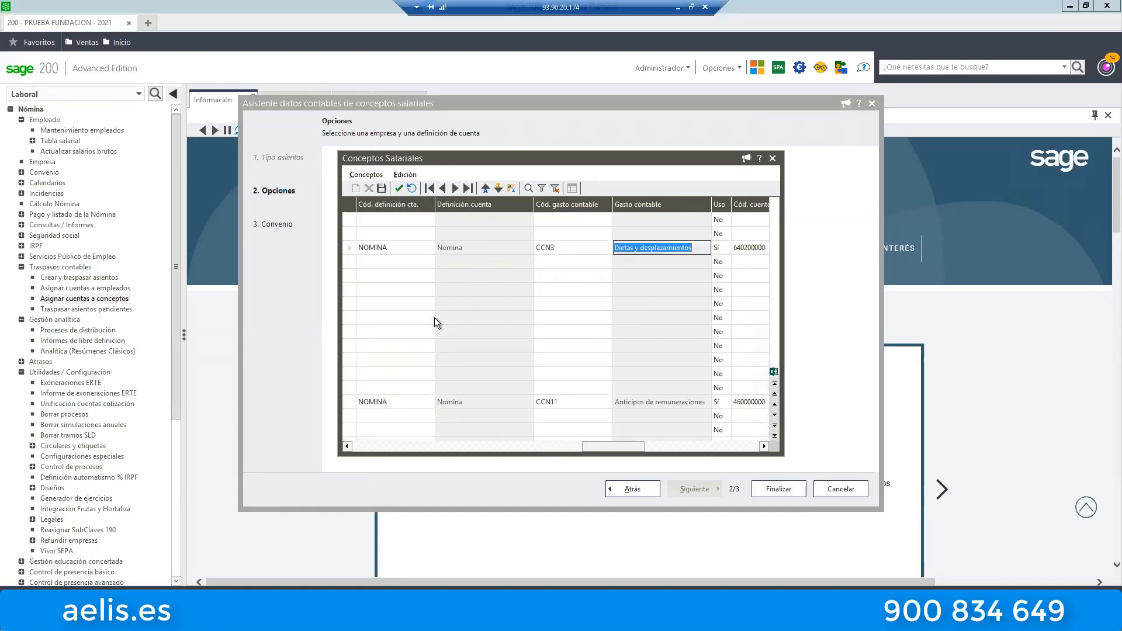
key("shift+Tab")
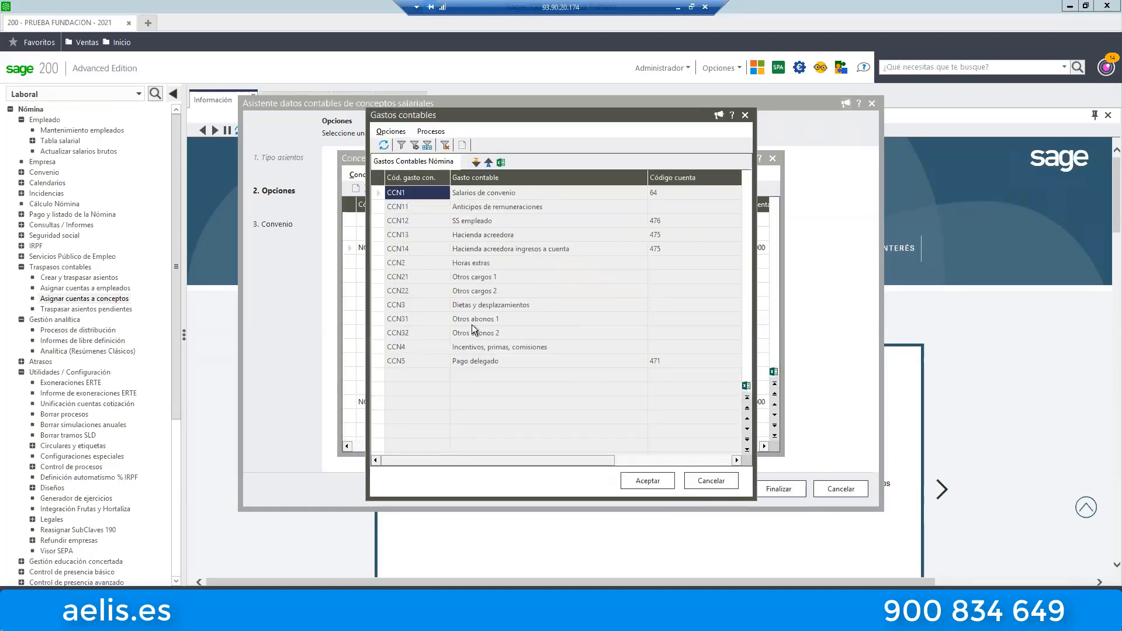
left_click(720, 481)
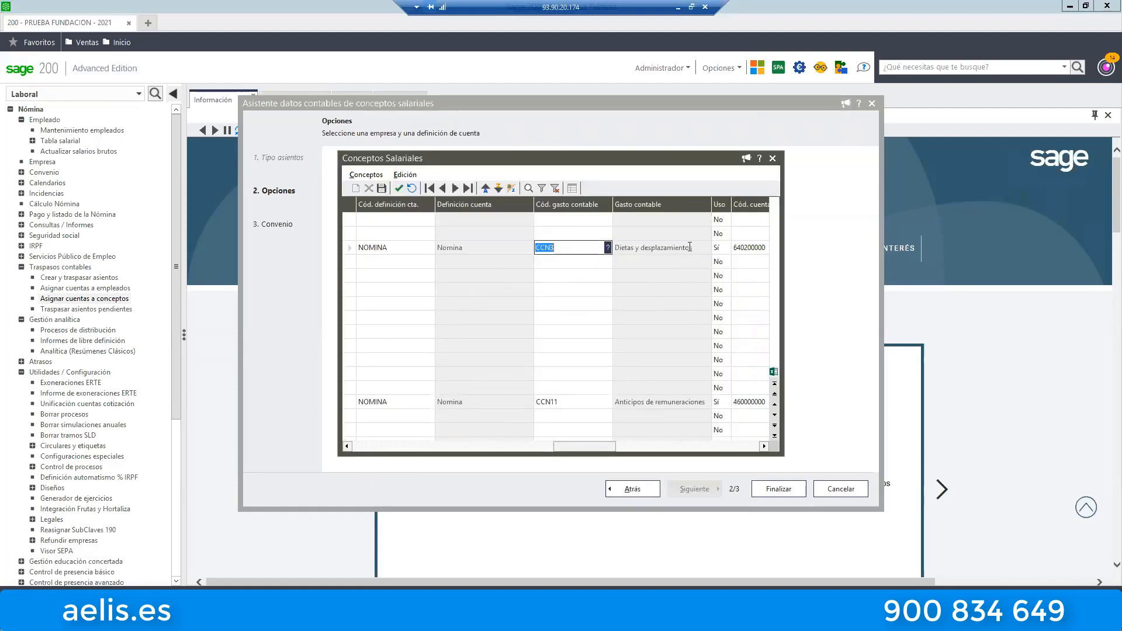
left_click(691, 246)
key("Tab")
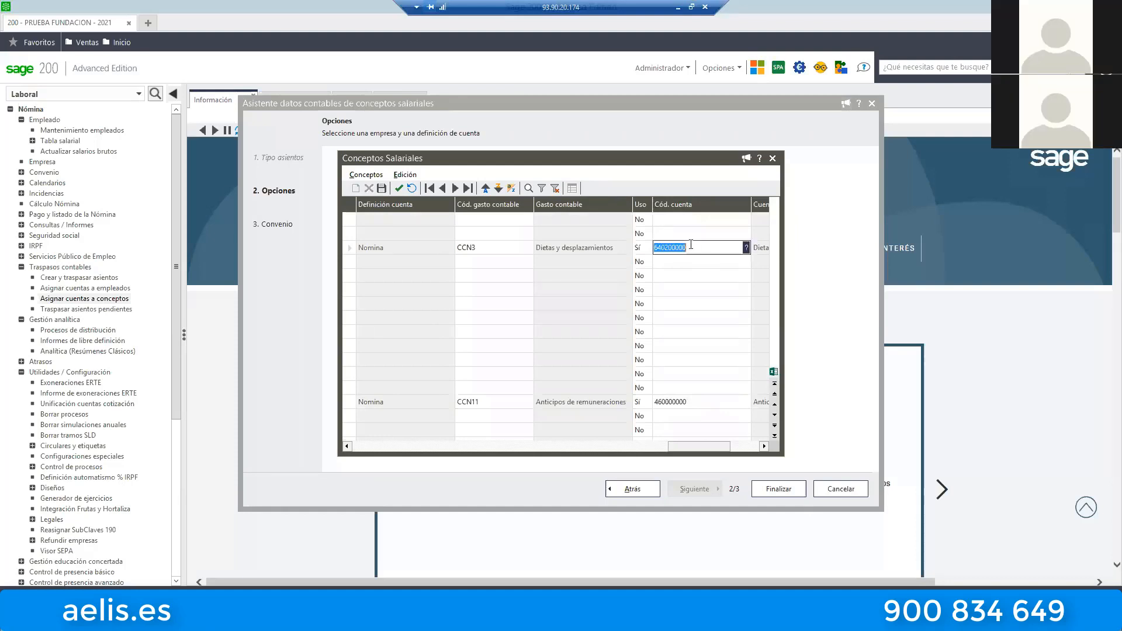
Review the ANTICIPO concept's account definition, accounting expense and account code.
key("Down")
key("Down")
key("Down")
key("Down")
key("Down")
key("Down")
key("Down")
key("Down")
key("Down")
key("Down")
key("Down")
key("Down")
key("Down")
key("Down")
key("Down")
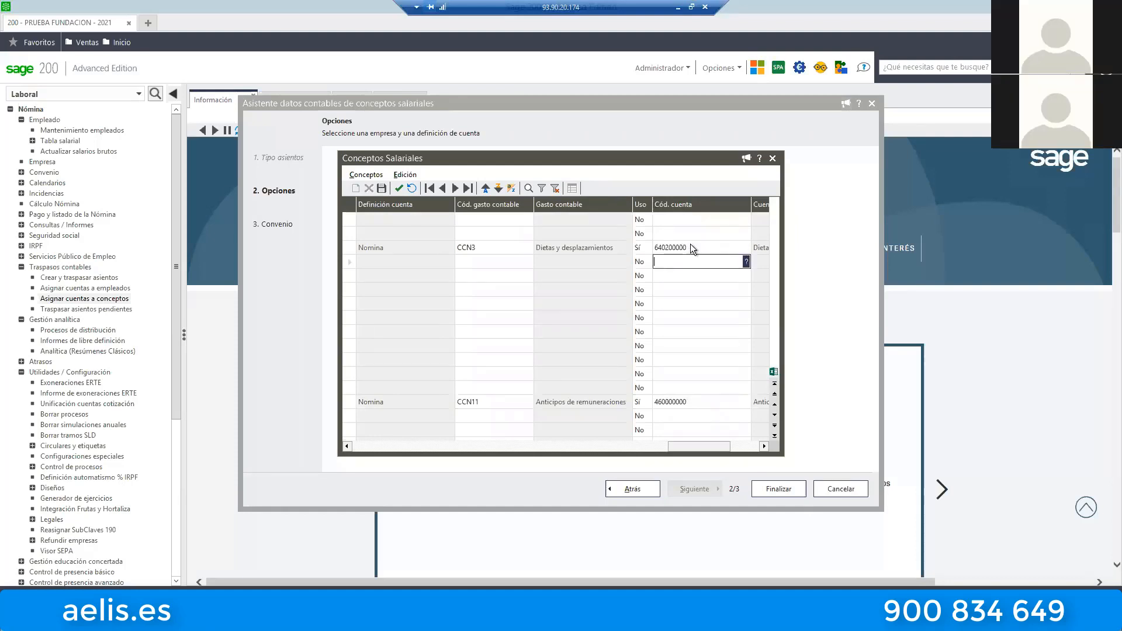
key("Up")
key("Up")
key("Up")
key("Up")
key("Left")
key("Left")
key("Left")
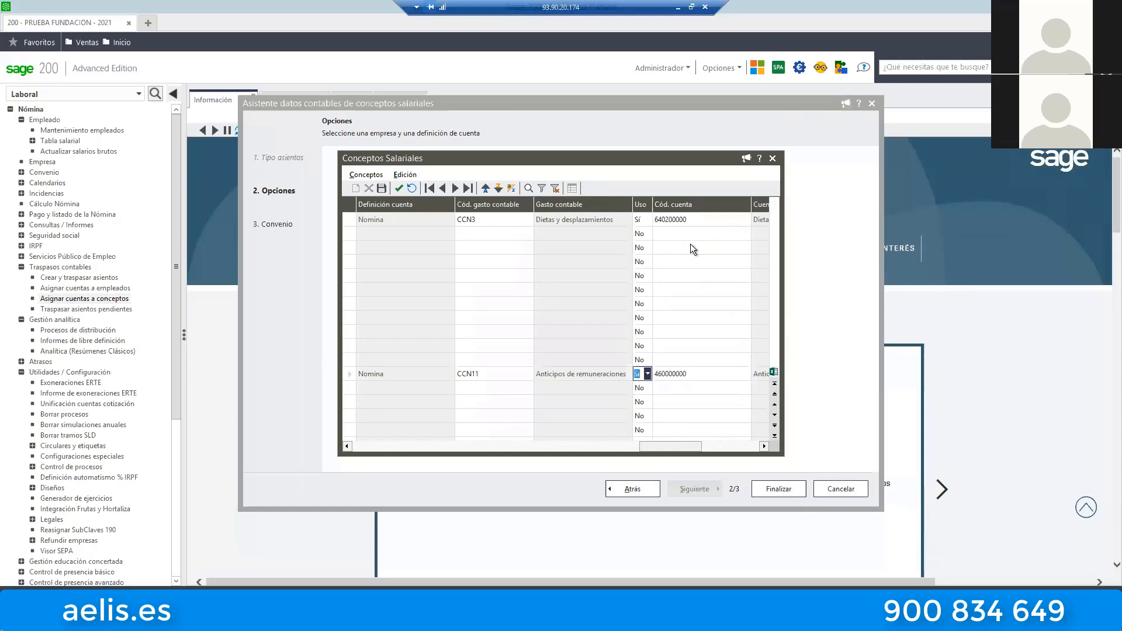
key("Left")
key("Left")
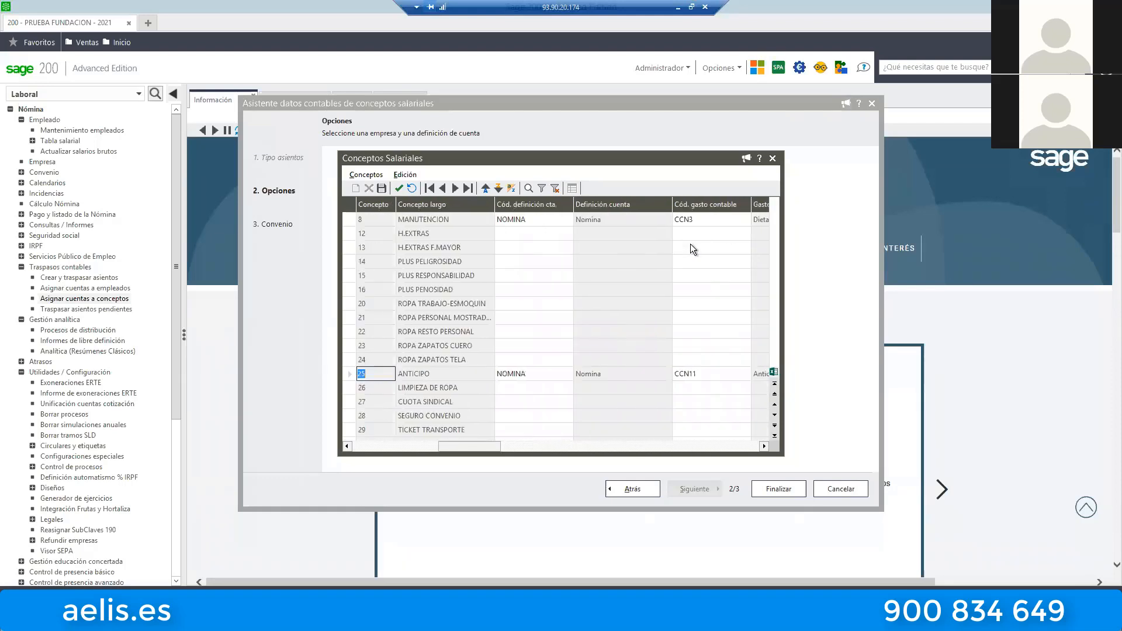
key("Right")
key("Right")
key("Right")
key("Right")
key("Right")
key("Right")
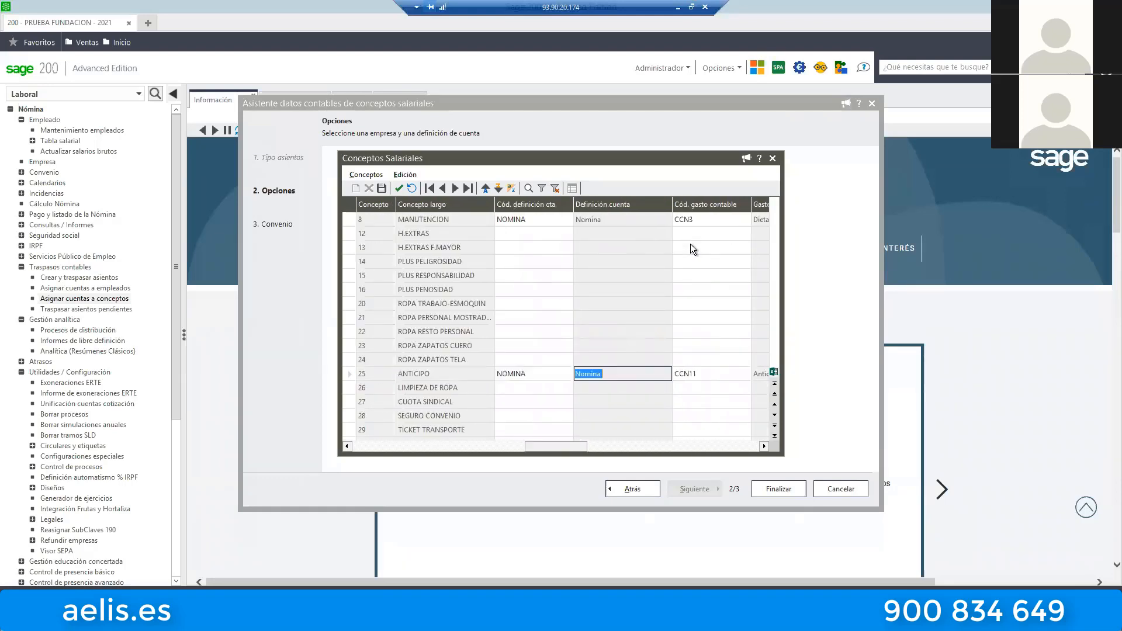
key("Right")
Review the accounting expenses and account codes assigned to the DIETAS, KILOMETRAJE and INCENTIVOS concepts.
key("Down")
key("Down")
key("Down")
key("Down")
key("Down")
key("Down")
key("Down")
key("Down")
key("Down")
key("Down")
key("Down")
key("Down")
key("Down")
key("Down")
key("Down")
key("Down")
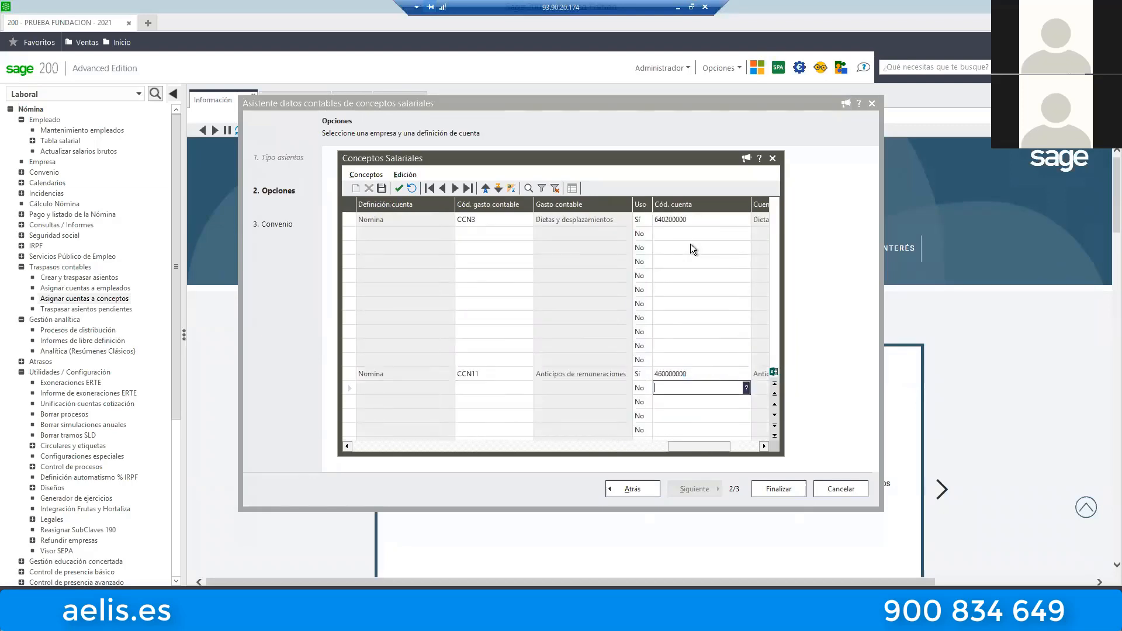
key("Down")
key("Down")
key("Up")
key("Up")
key("Up")
key("Up")
key("Up")
key("Up")
key("Up")
key("Up")
key("Up")
key("Up")
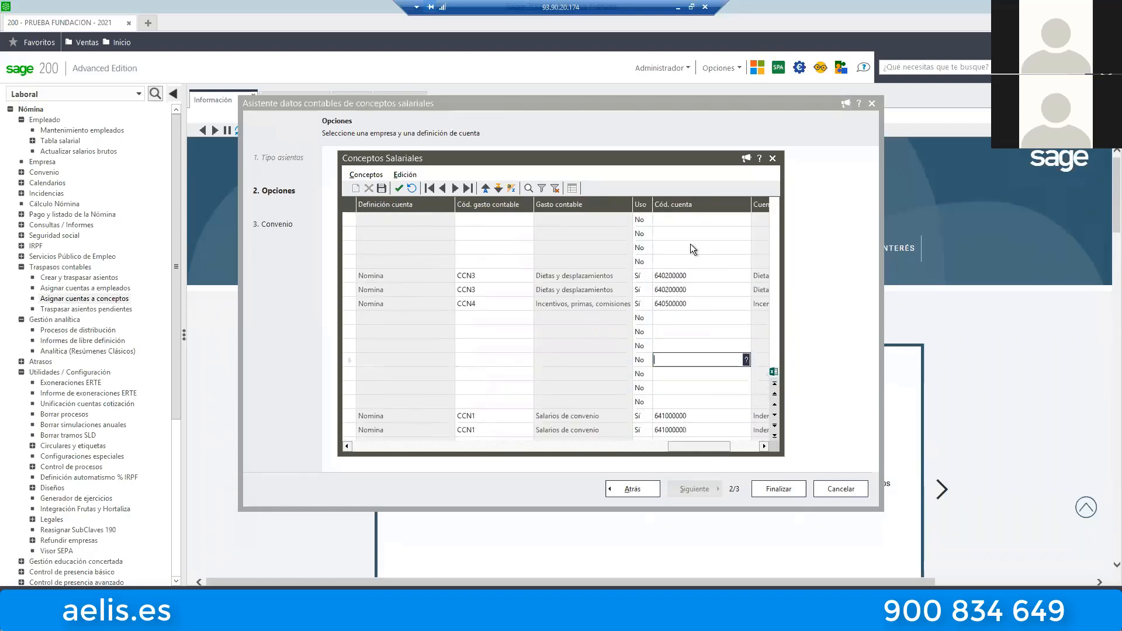
key("Up")
key("Left")
key("Left")
key("Left")
key("Left")
key("Left")
key("Left")
key("Left")
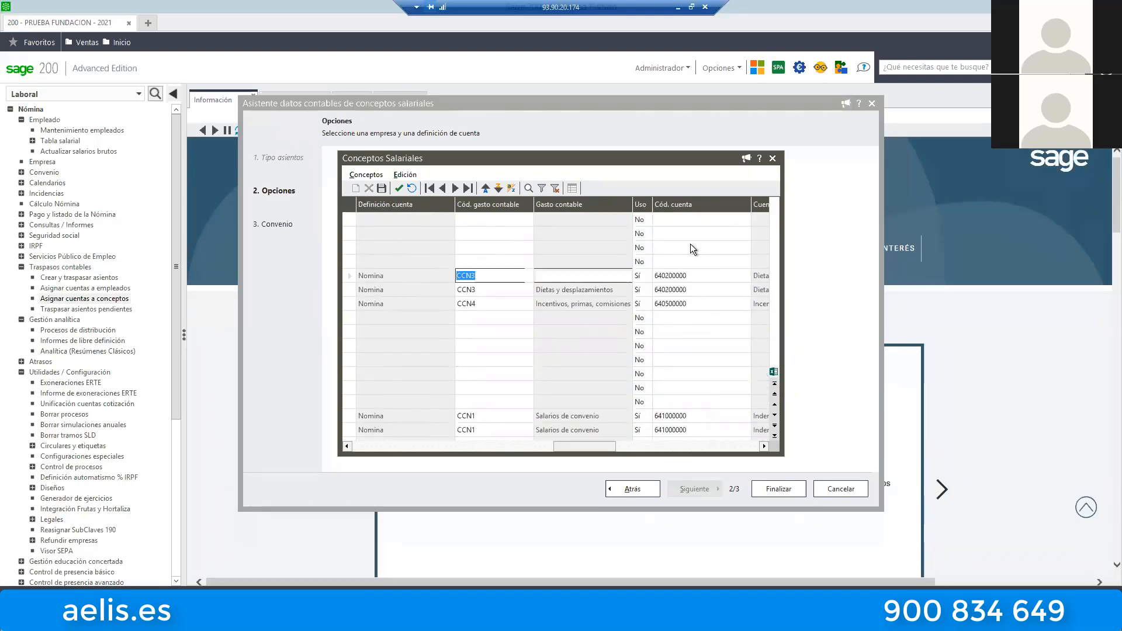
key("Down")
key("Down")
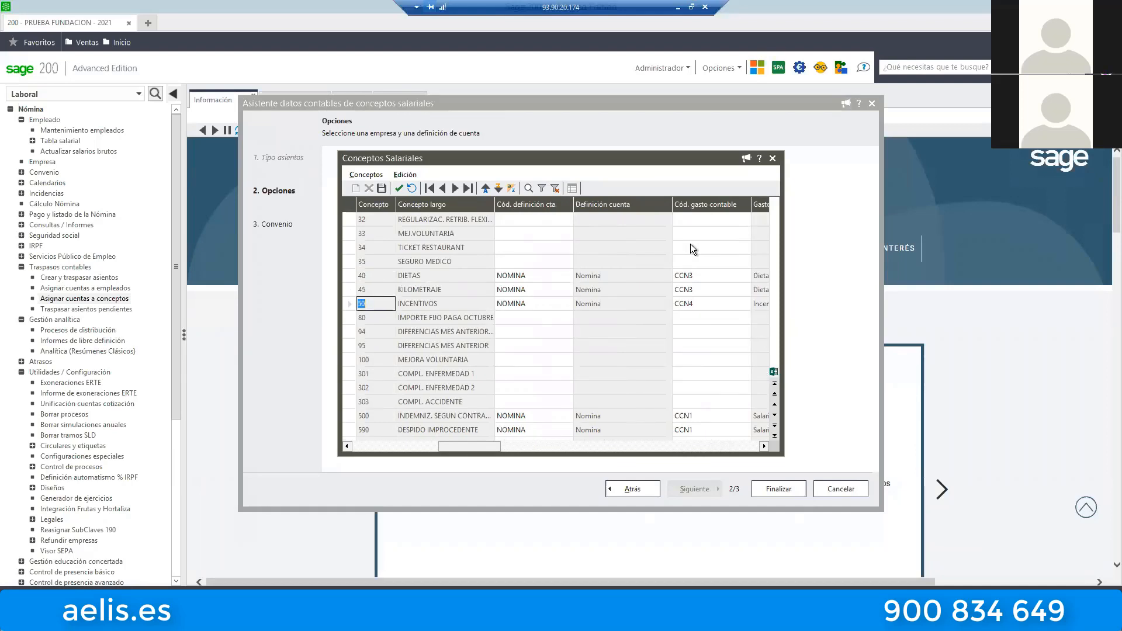
Check the expense codes of the severance and EMBARGO SALARIAL concepts, and exit the account assignment assistant without finalising it.
key("Down")
key("Down")
key("Down")
key("Down")
key("Down")
key("Down")
key("Down")
key("Down")
key("Down")
key("Down")
key("Down")
key("Down")
key("Up")
key("Up")
key("Up")
key("Up")
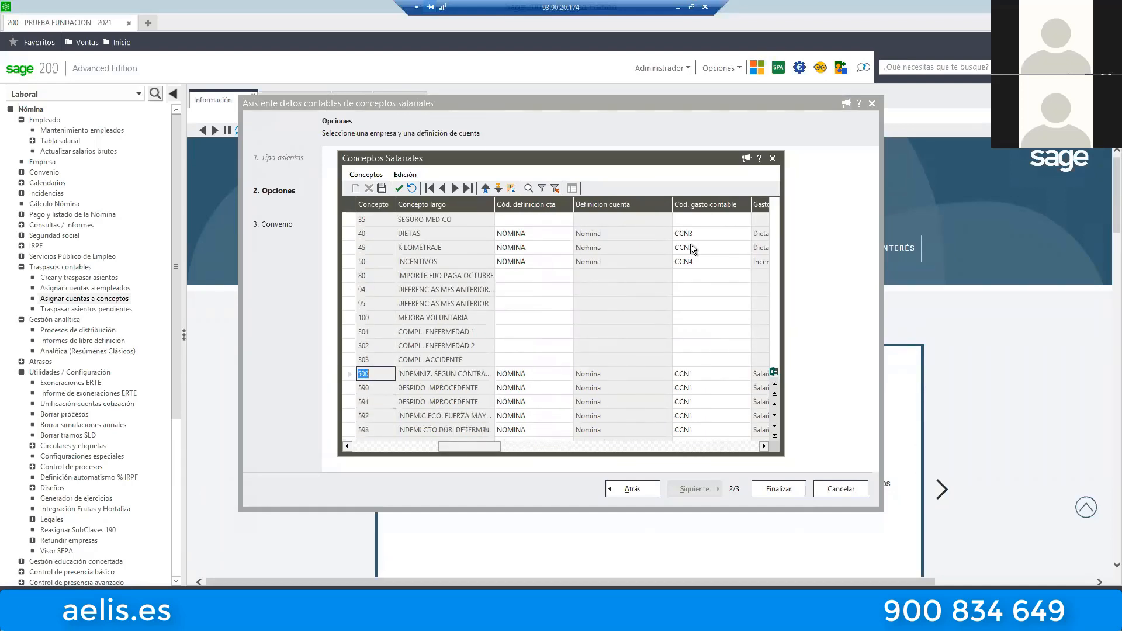
key("Down")
key("Down")
key("Down")
key("Down")
key("Down")
key("Down")
key("Down")
key("Down")
key("Down")
key("Down")
key("Down")
key("Down")
key("Down")
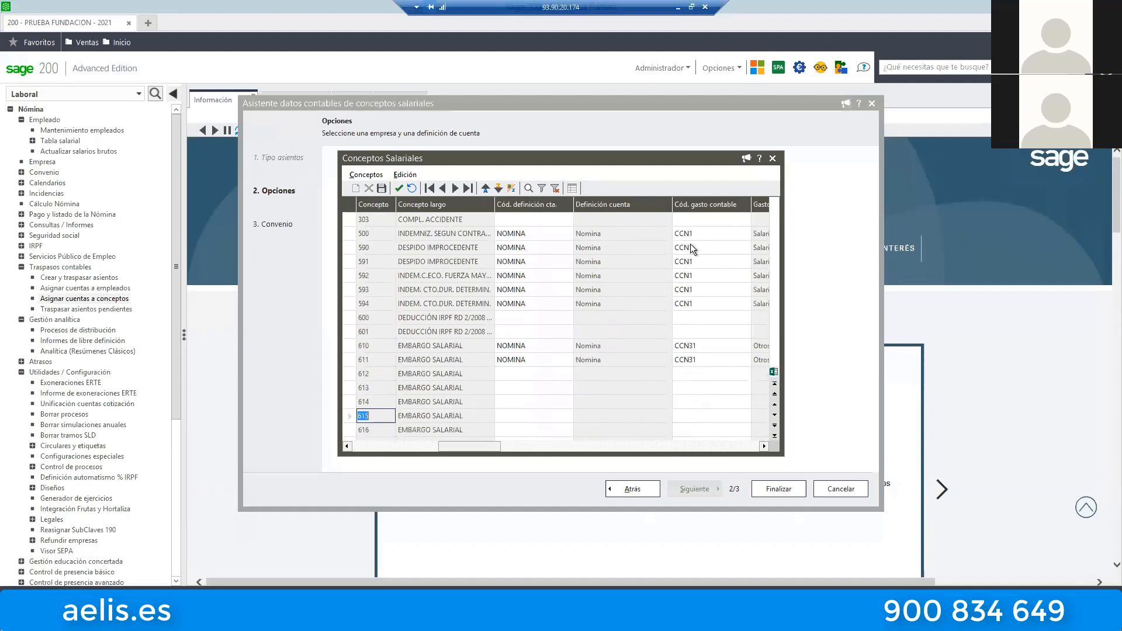
key("Up")
key("Up")
key("Up")
key("Up")
key("Down")
key("Down")
key("Down")
key("Down")
key("Down")
key("Down")
key("Down")
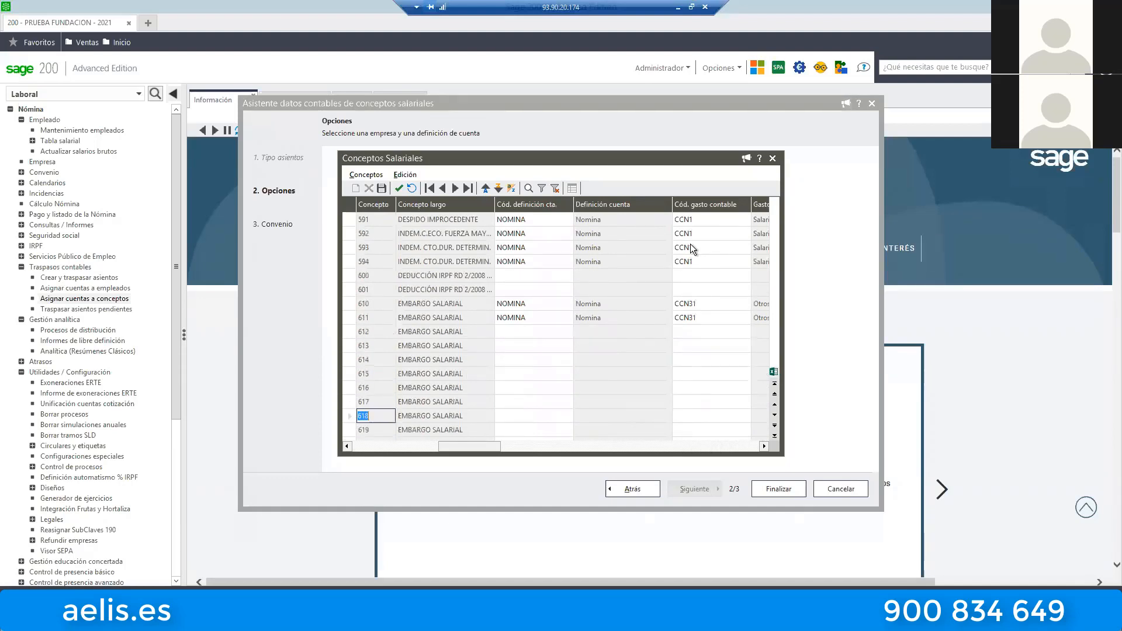
scroll(690, 244, "up", 18)
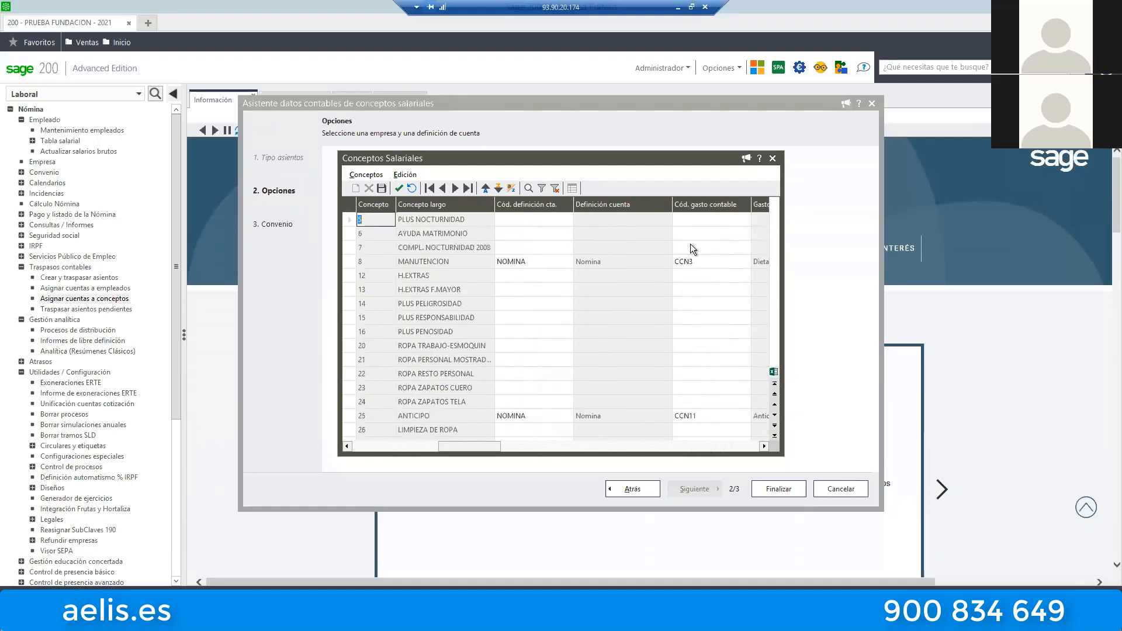
left_click(773, 159)
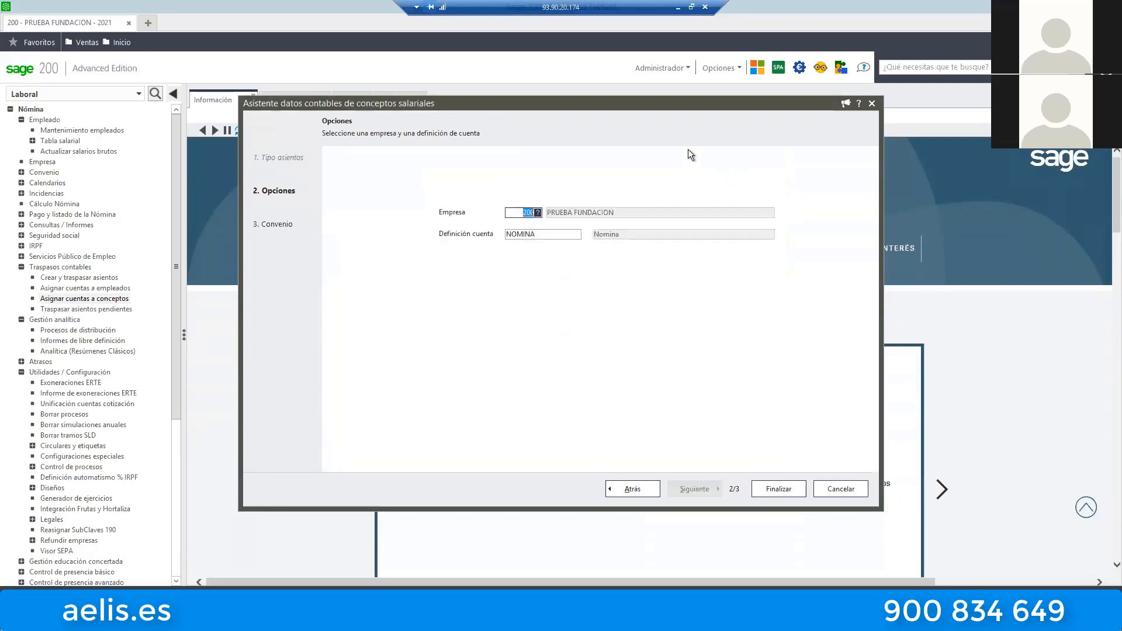
left_click(855, 490)
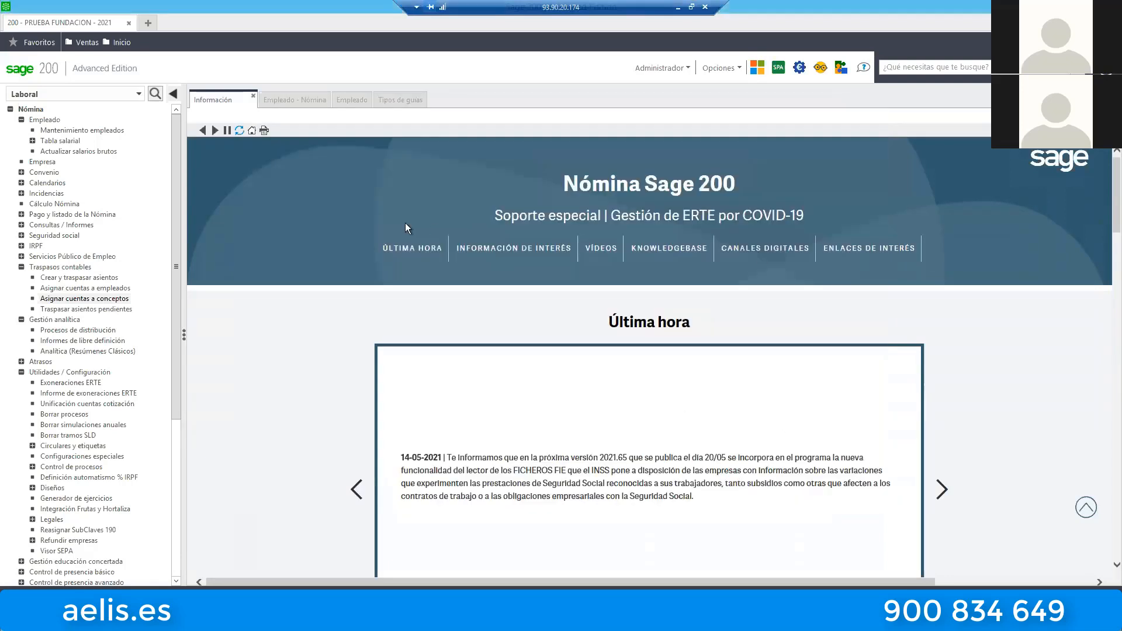
Open Traspasar asientos pendientes under Traspasos contables and delete all the pending entry proposals.
left_click(79, 311)
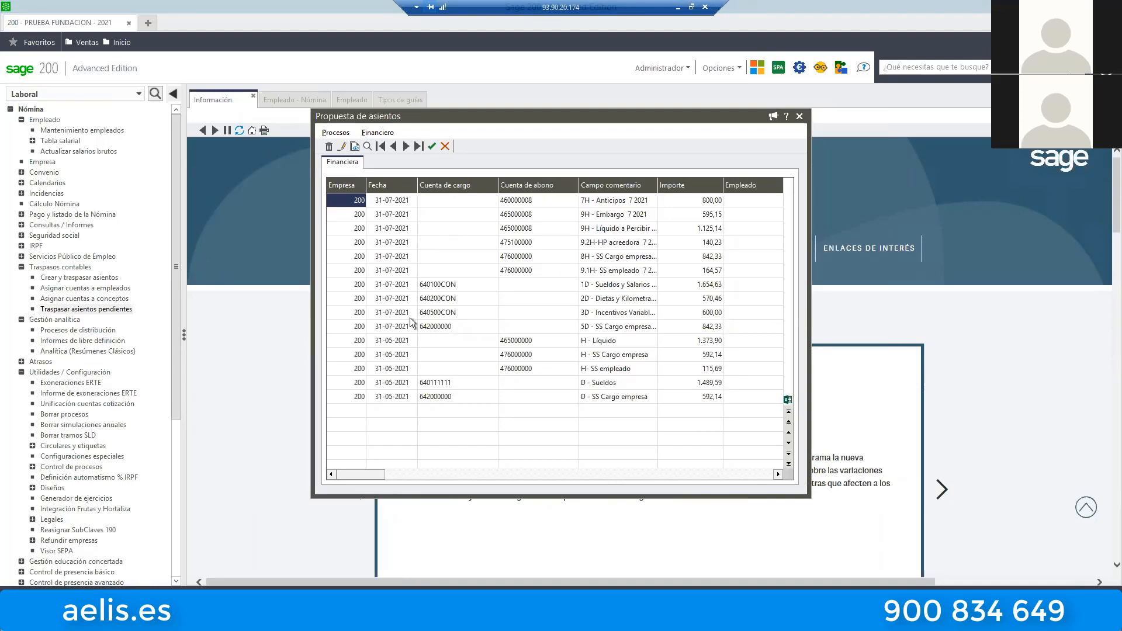
left_click(336, 134)
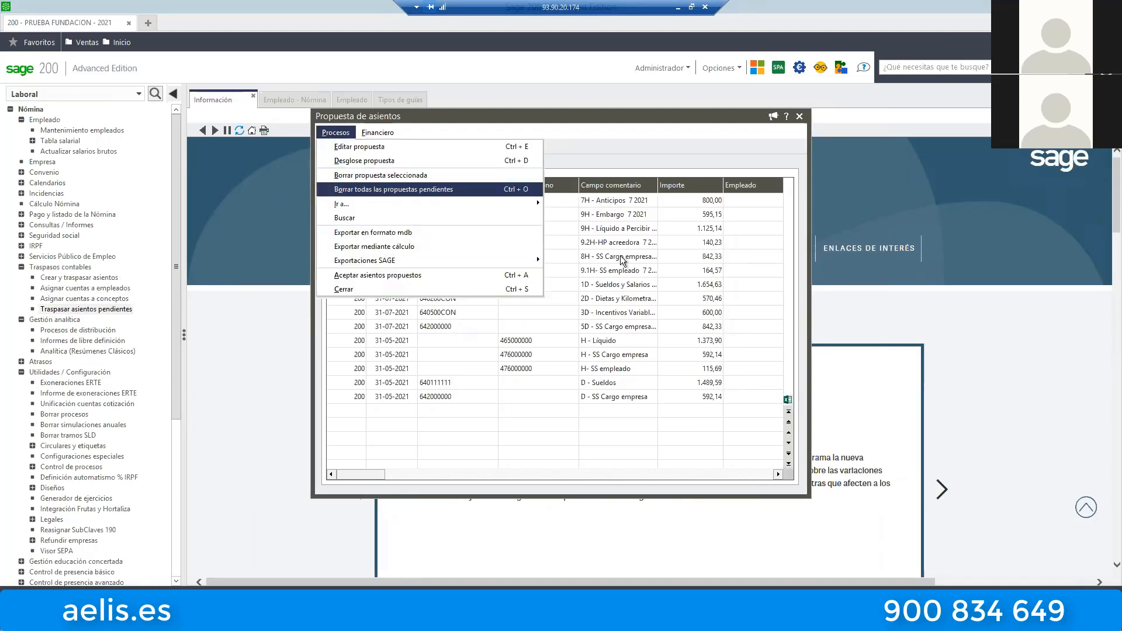
left_click(378, 190)
left_click(532, 351)
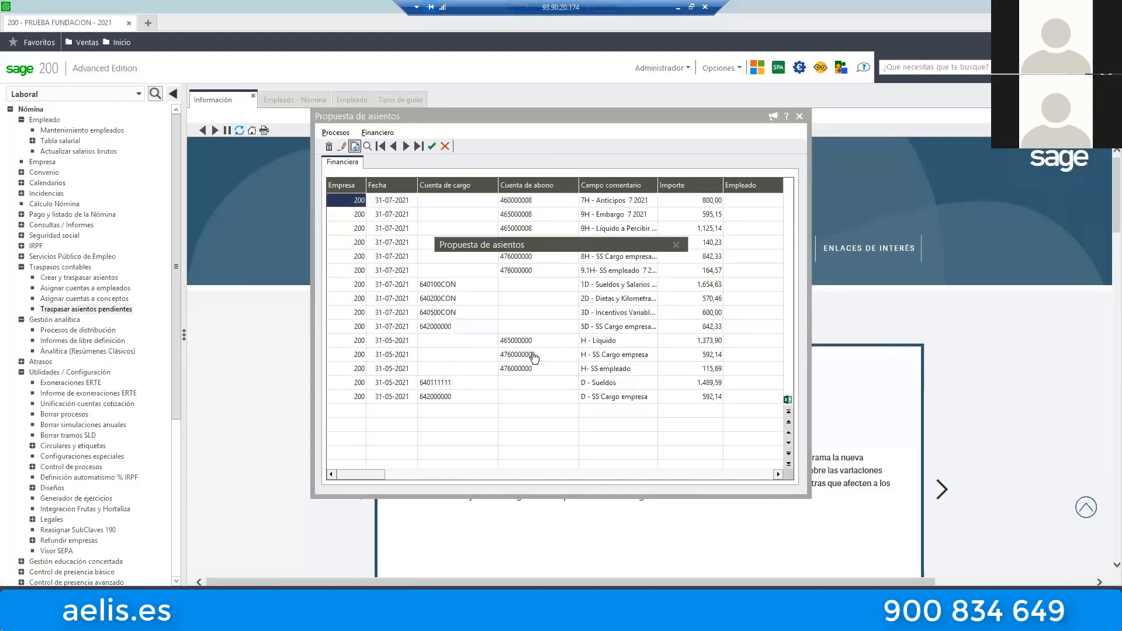
left_click(532, 352)
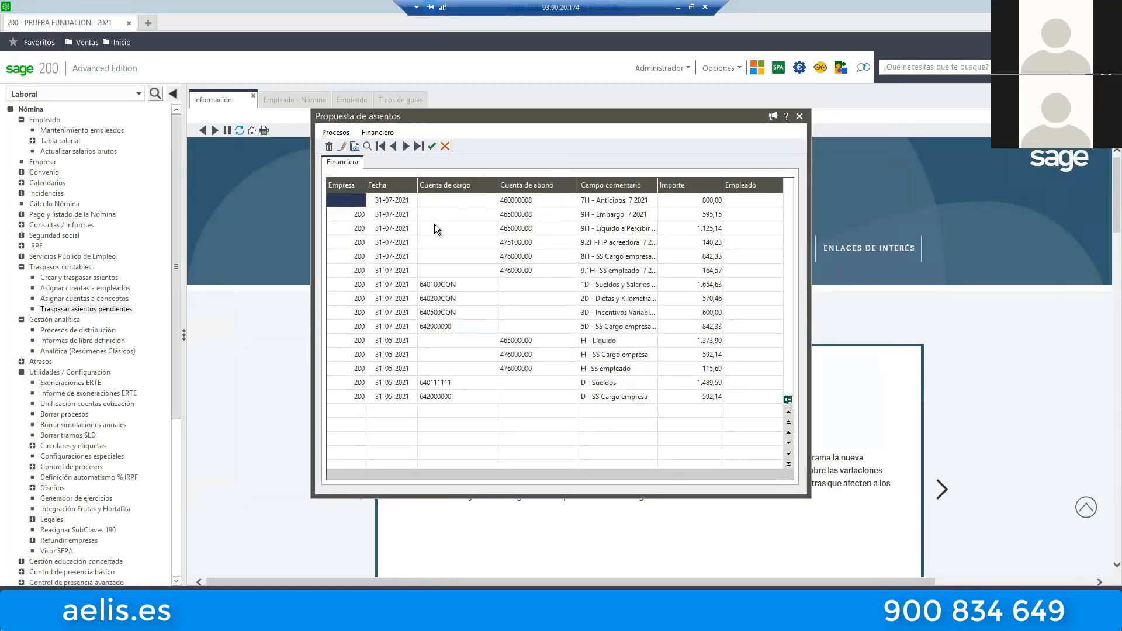
Close the Propuesta de asientos window and open Crear y traspasar asientos.
left_click(798, 117)
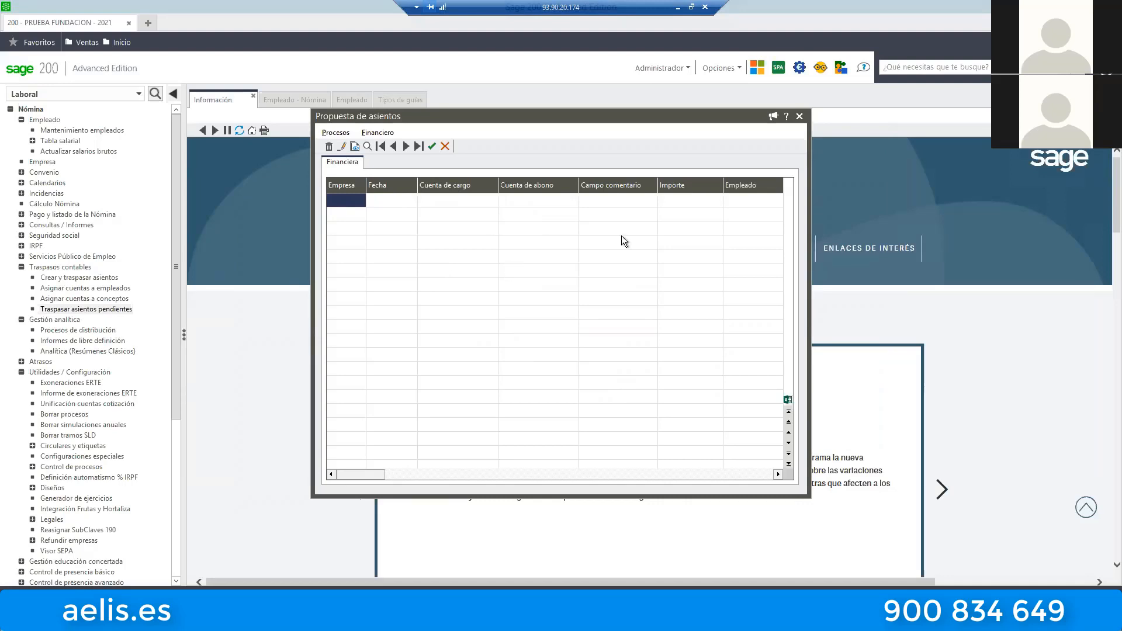
left_click(800, 116)
left_click(59, 279)
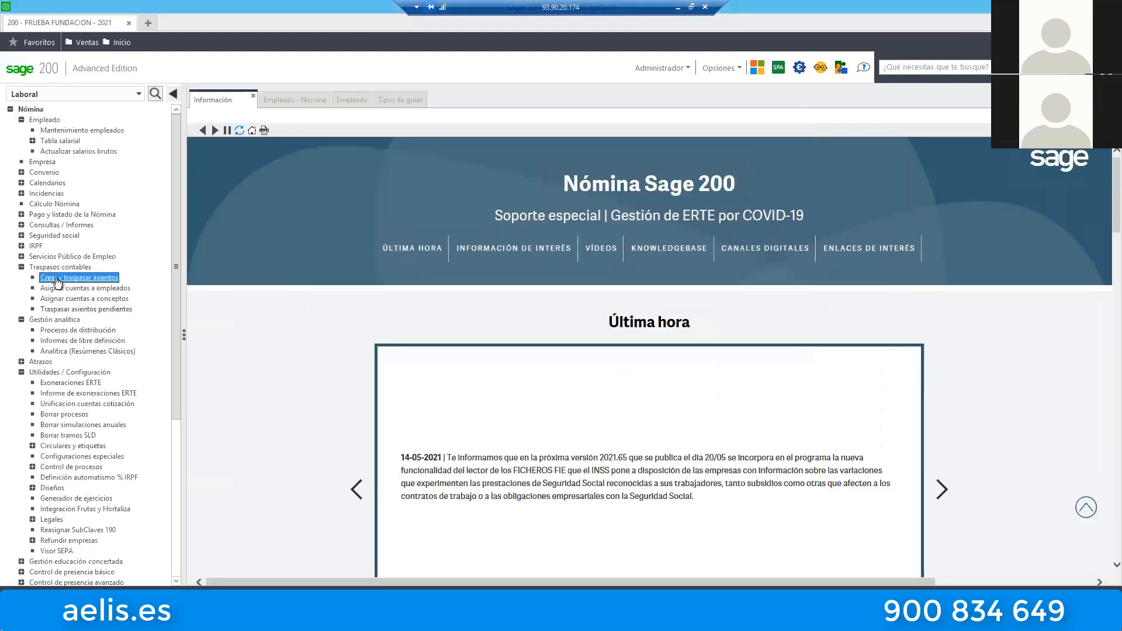
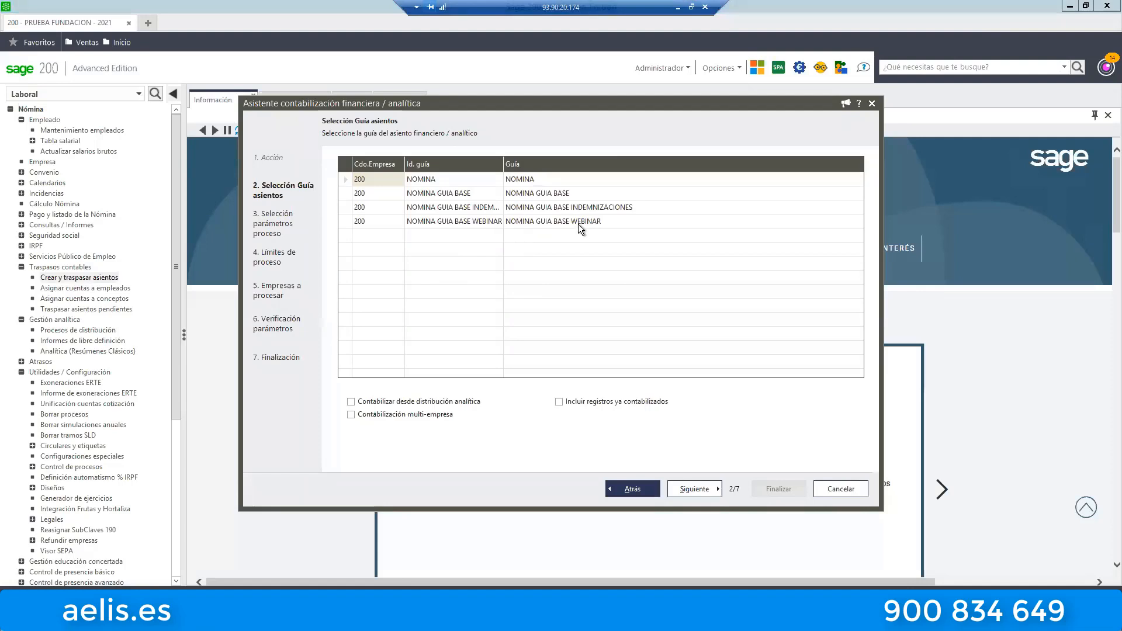
Choose the NOMINA GUIA BASE WEBINAR guide, include the records already posted, and continue to the process parameters.
left_click(361, 221)
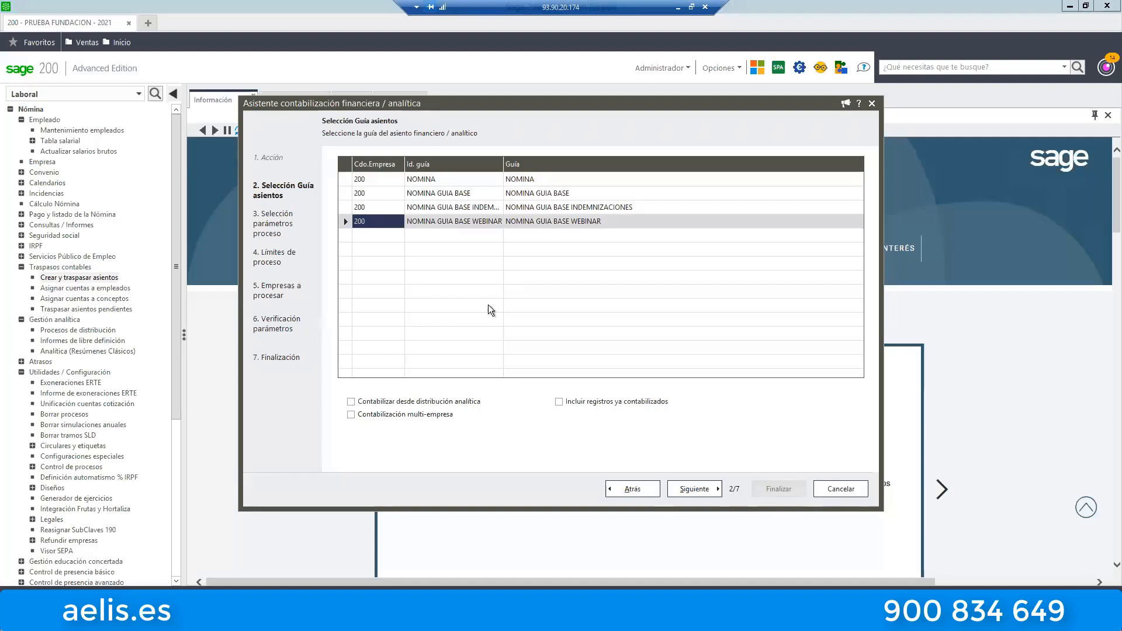
left_click(575, 403)
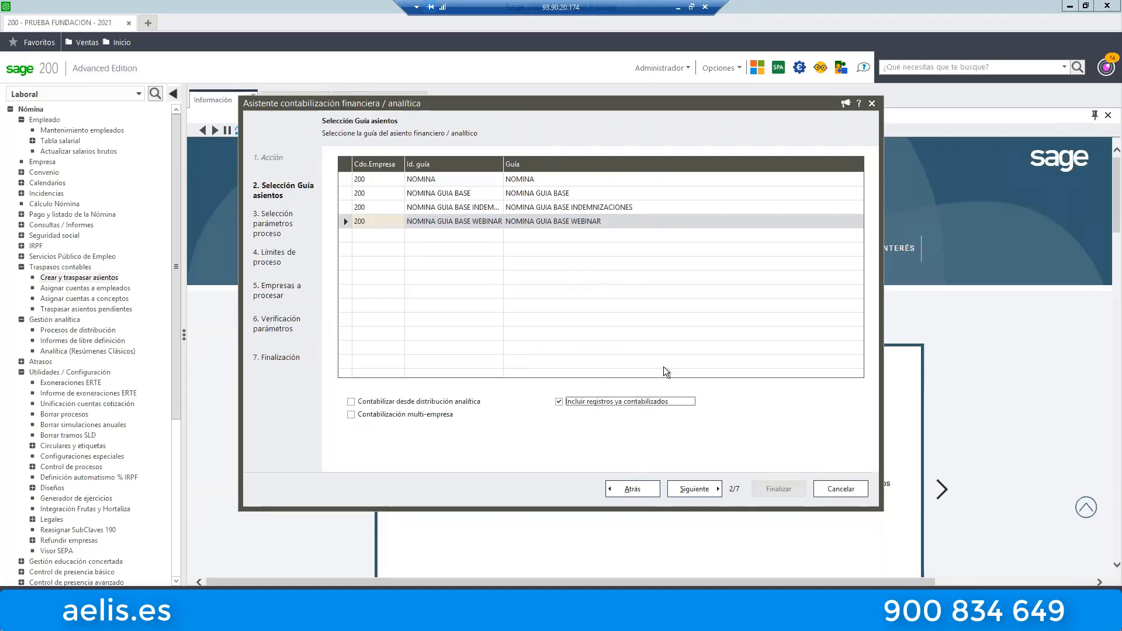
left_click(696, 489)
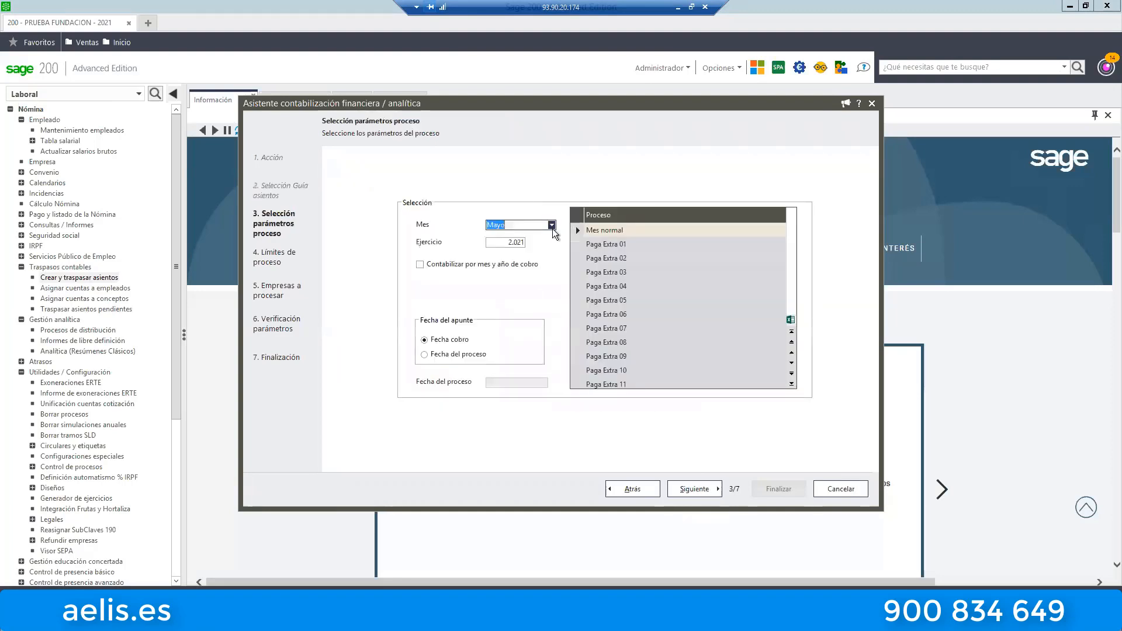
Generate the entry proposal for Julio 2021, Mes normal, using Fecha del proceso 31-07-2021 as the posting date, for PRUEBA FUNDACION.
left_click(552, 224)
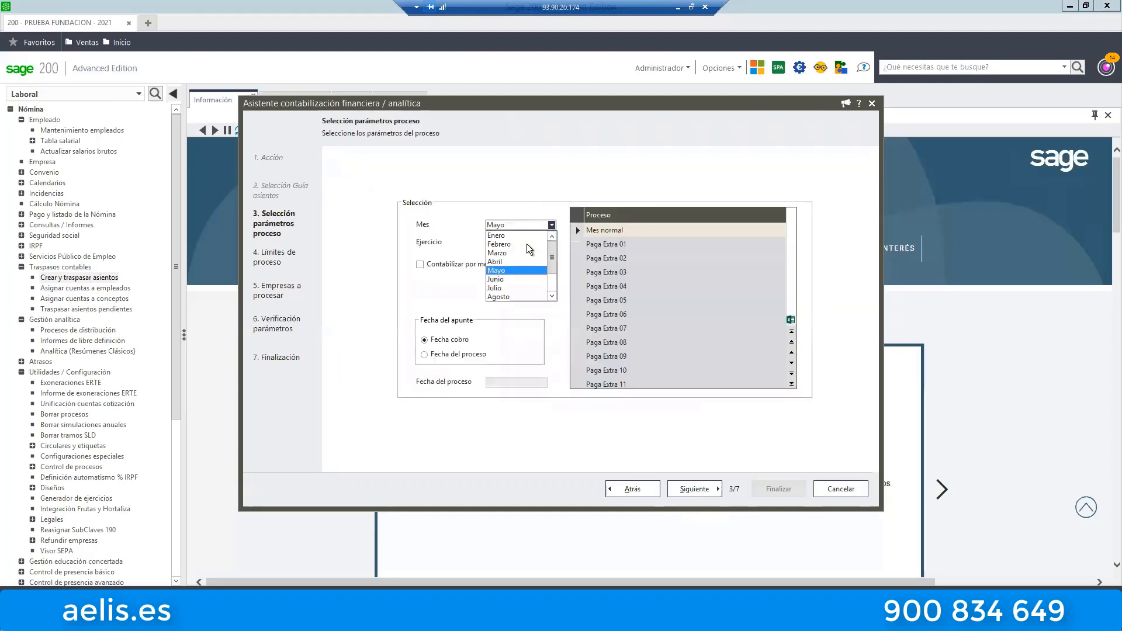
left_click(495, 288)
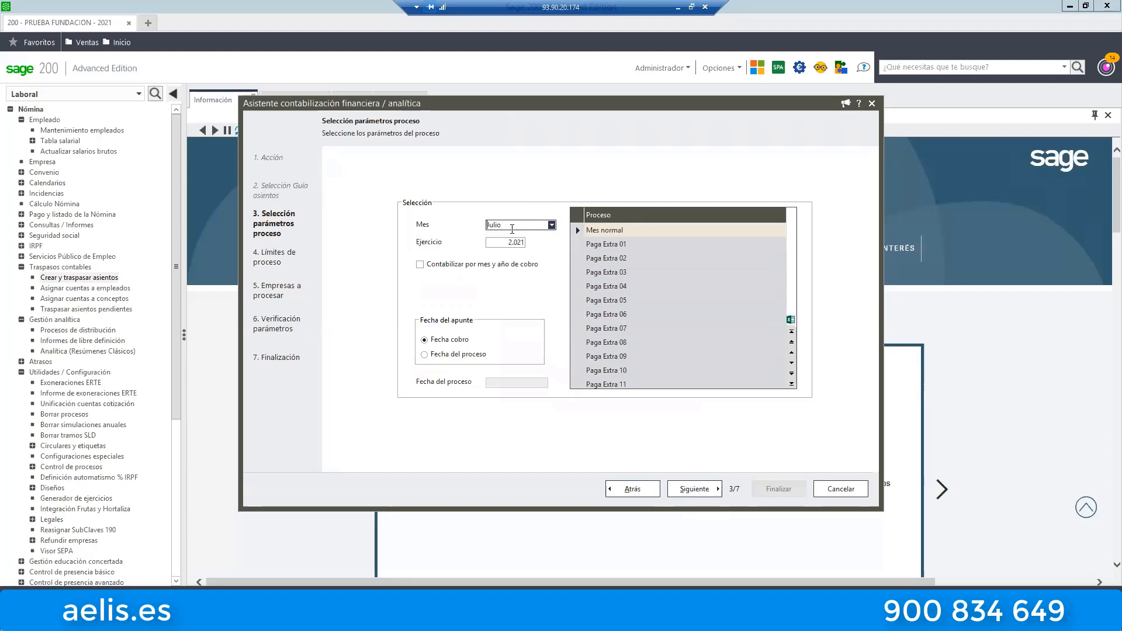
left_click(451, 356)
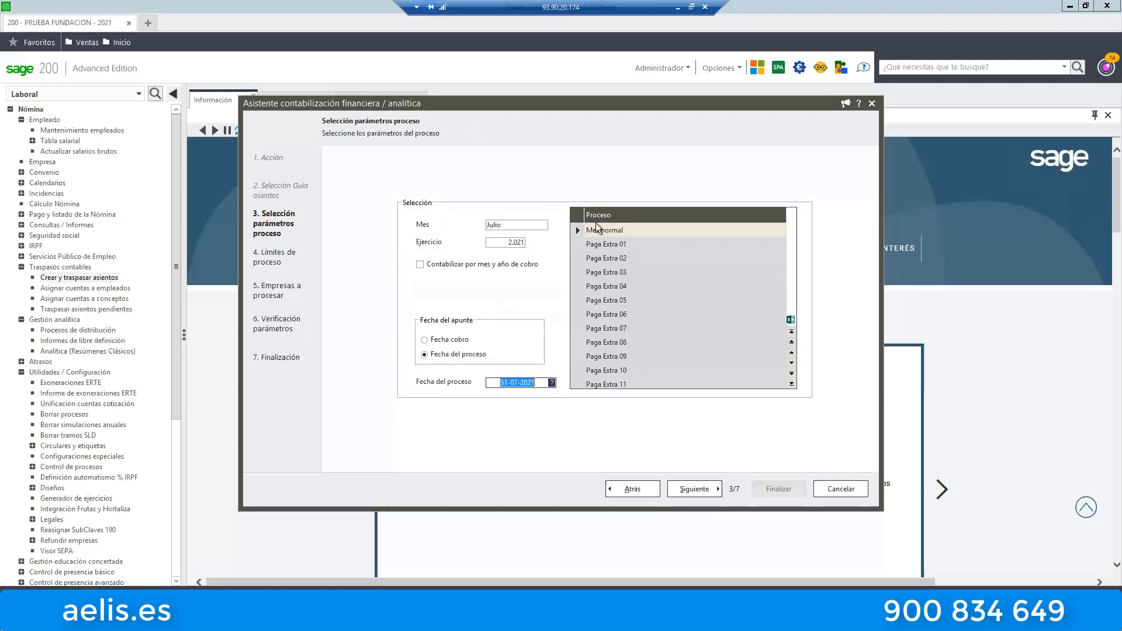
left_click(694, 488)
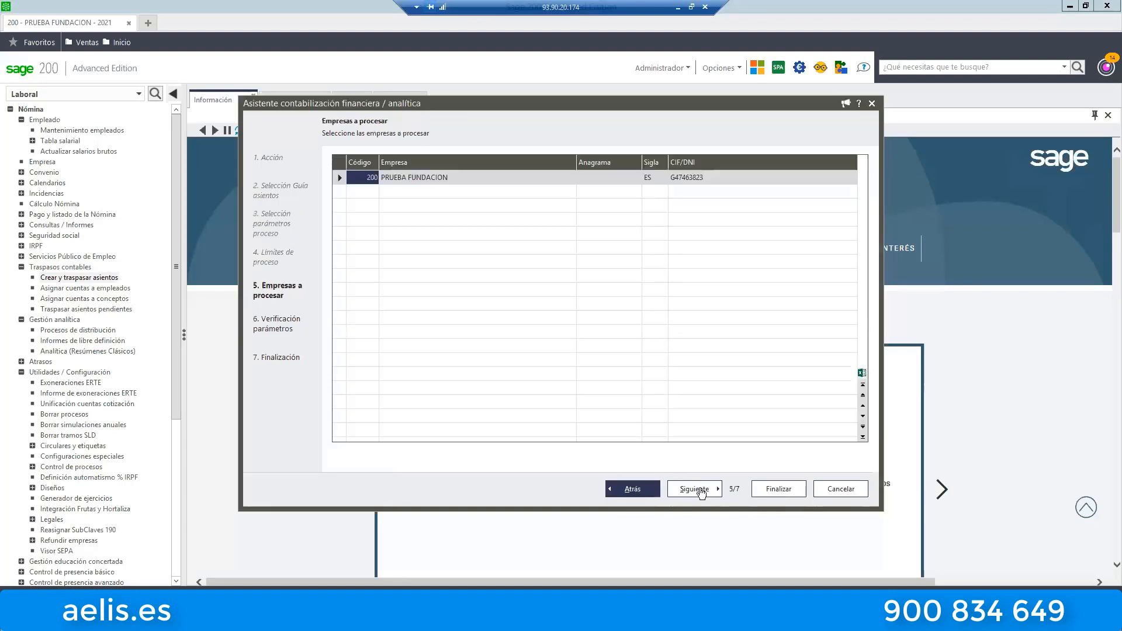
left_click(702, 493)
left_click(759, 489)
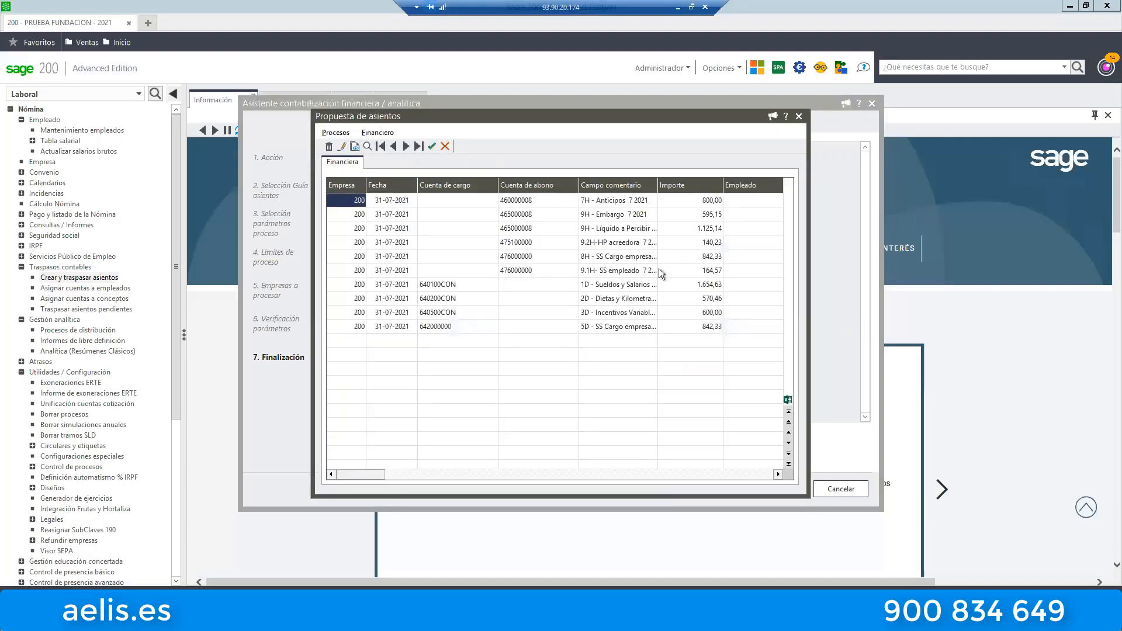
Resize the account, comment and amount columns of the entry proposal so that the full comment texts and amounts are readable.
left_click_drag(498, 189, 475, 189)
left_click_drag(556, 184, 533, 185)
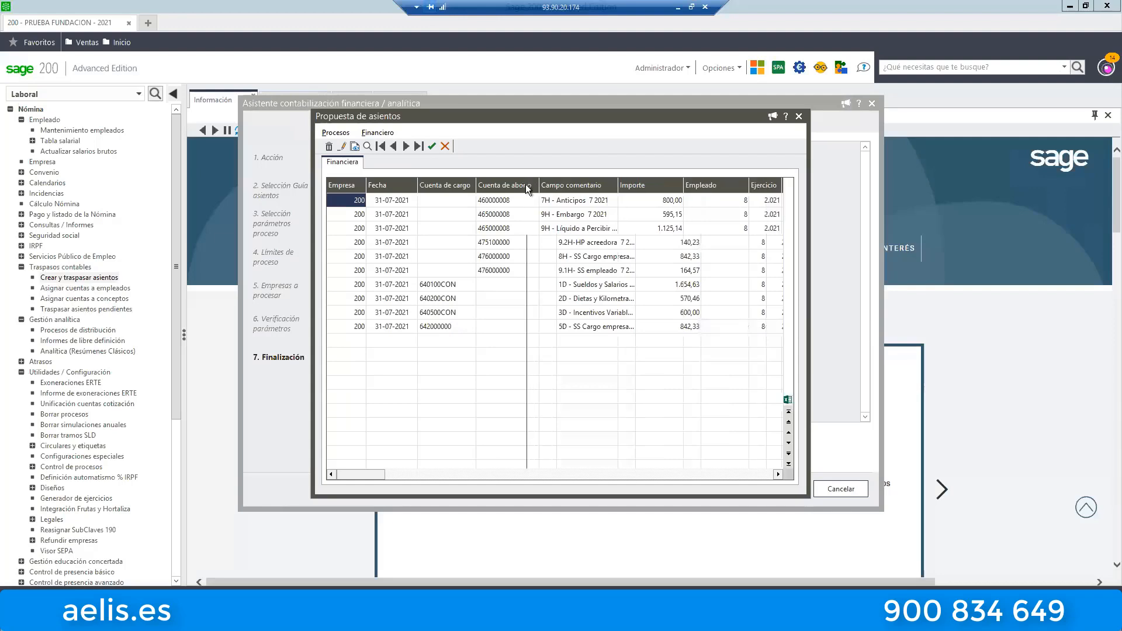
left_click_drag(619, 181, 639, 181)
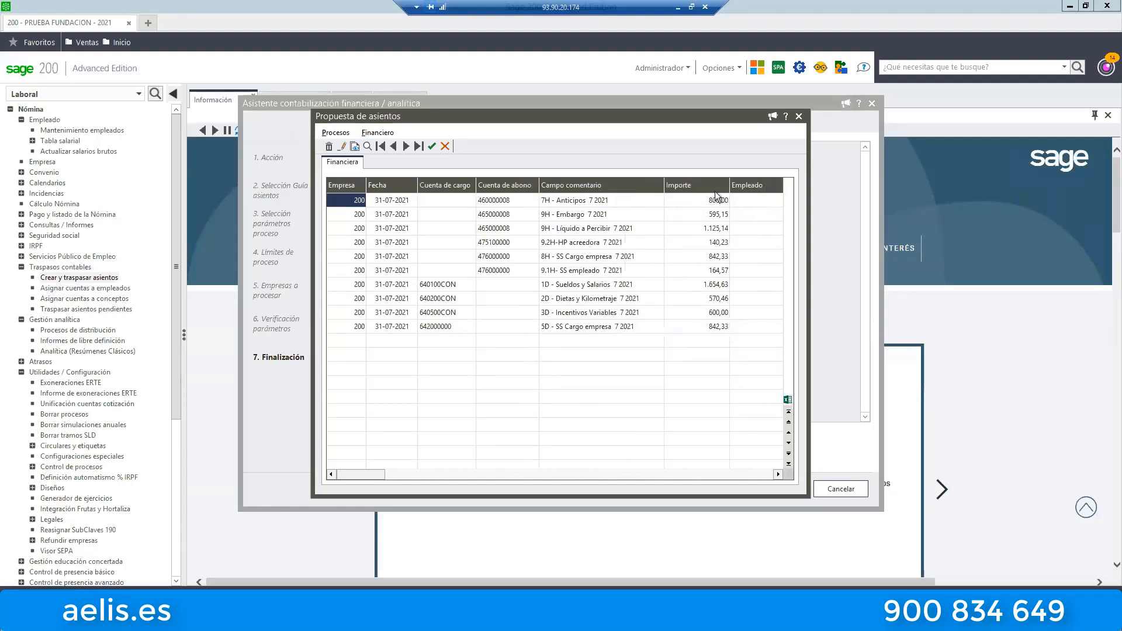
left_click_drag(659, 181, 681, 184)
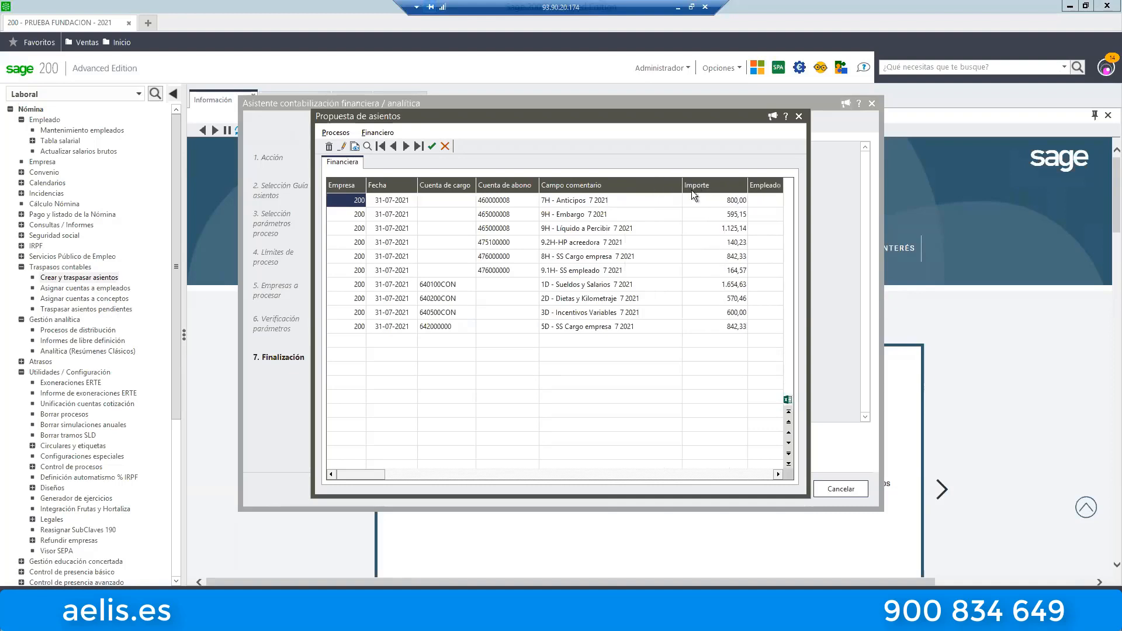
left_click_drag(539, 184, 520, 185)
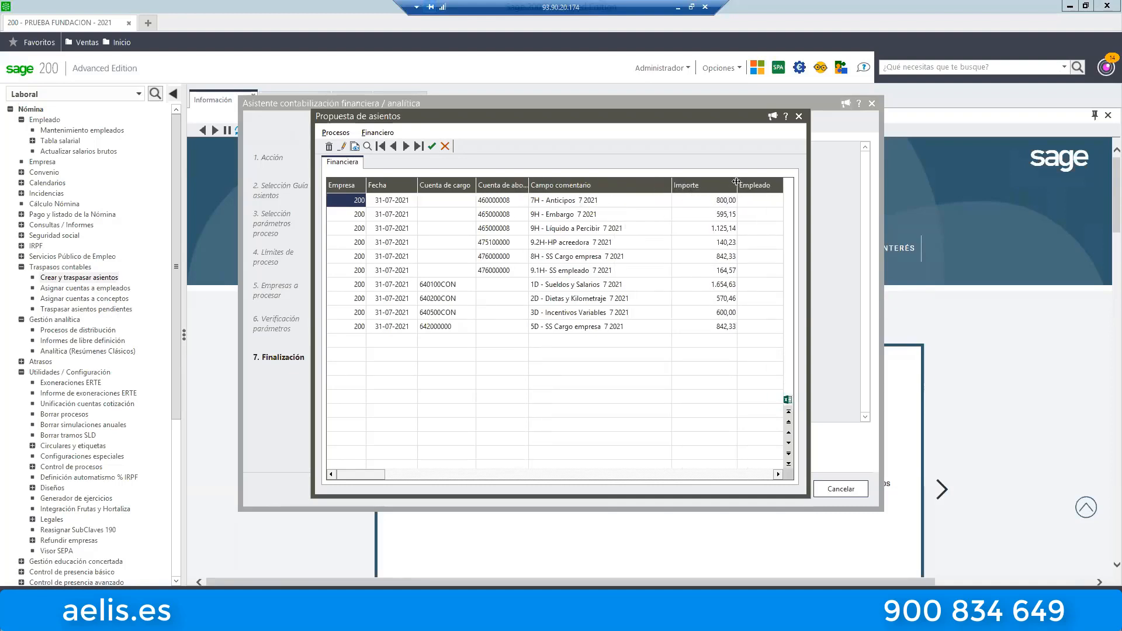
mouse_move(731, 185)
left_mouse_down()
mouse_move(711, 181)
mouse_move(721, 183)
left_mouse_up()
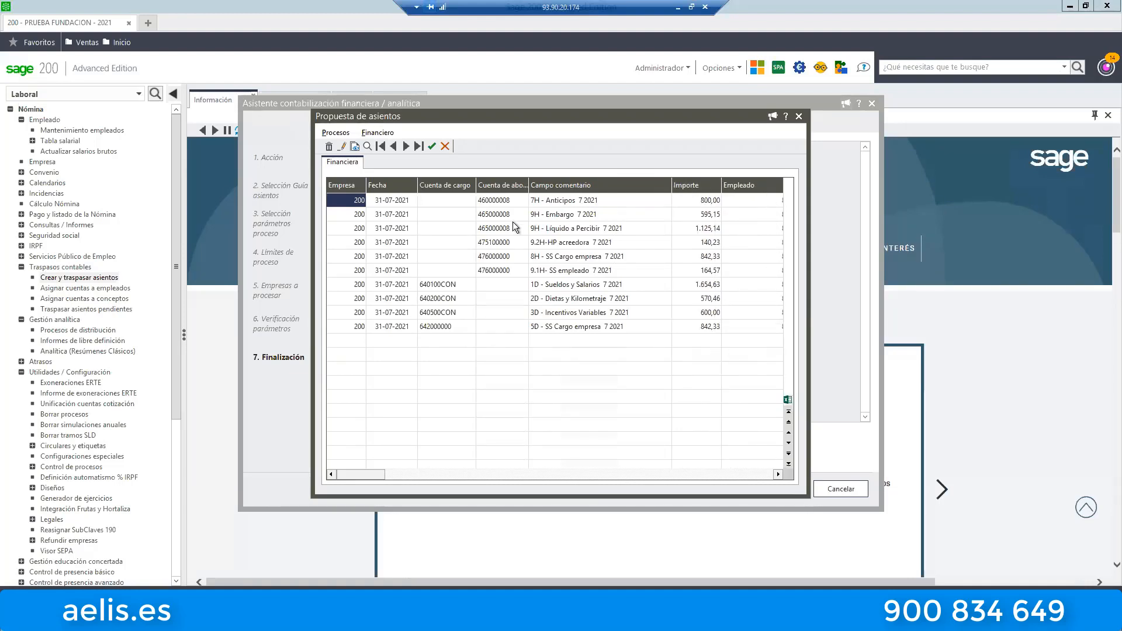
Check the charge accounts and amounts of the Sueldos y Salarios and Dietas y Kilometraje lines in the proposal.
left_click(444, 285)
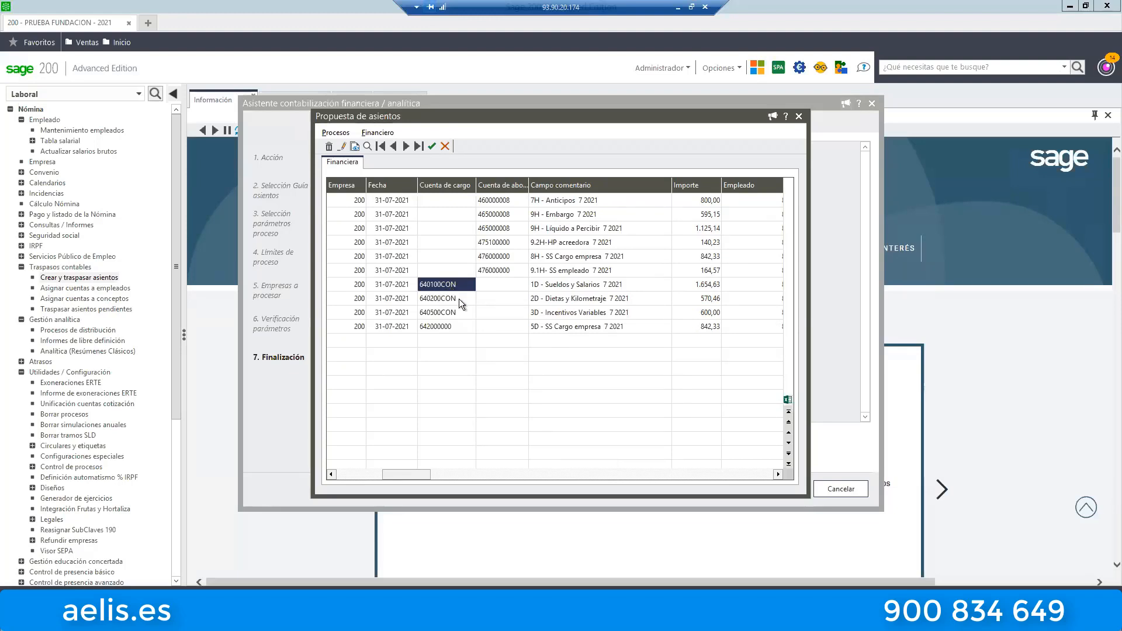
left_click(694, 285)
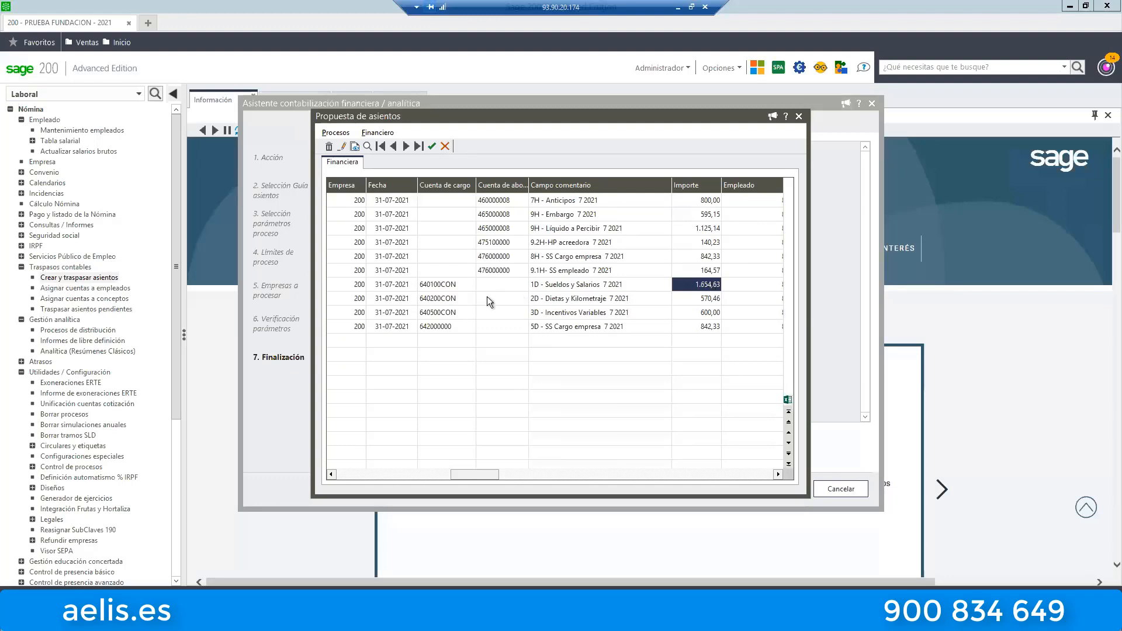
left_click(454, 299)
left_click(718, 301)
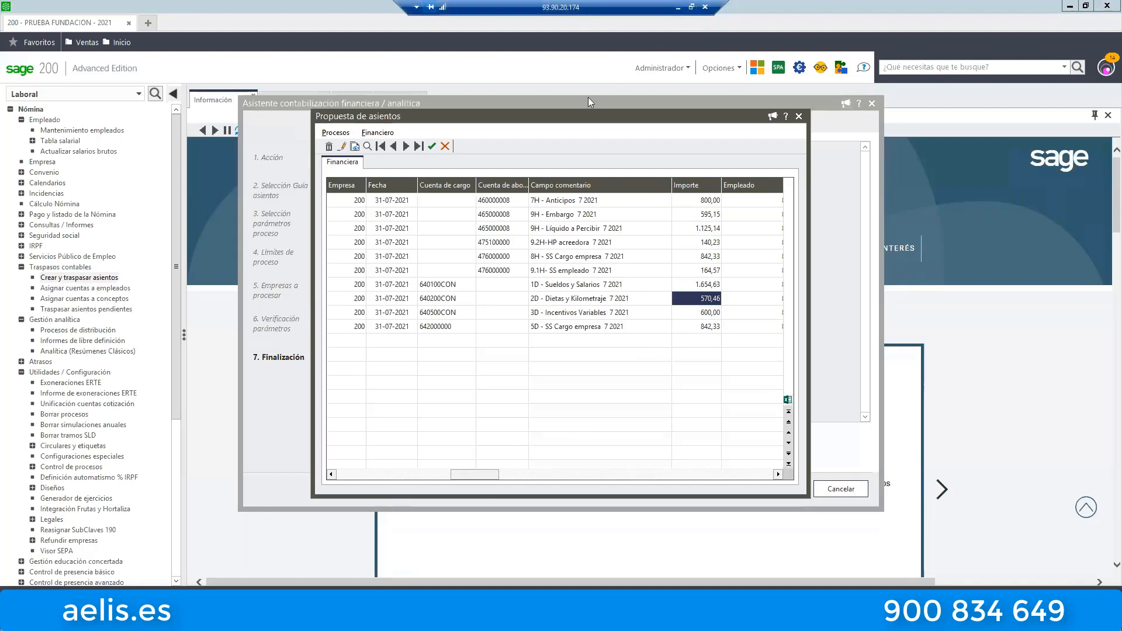
Take the remote desktop session out of full screen and enlarge its window to show the entry proposal beside the Word document.
left_click(692, 7)
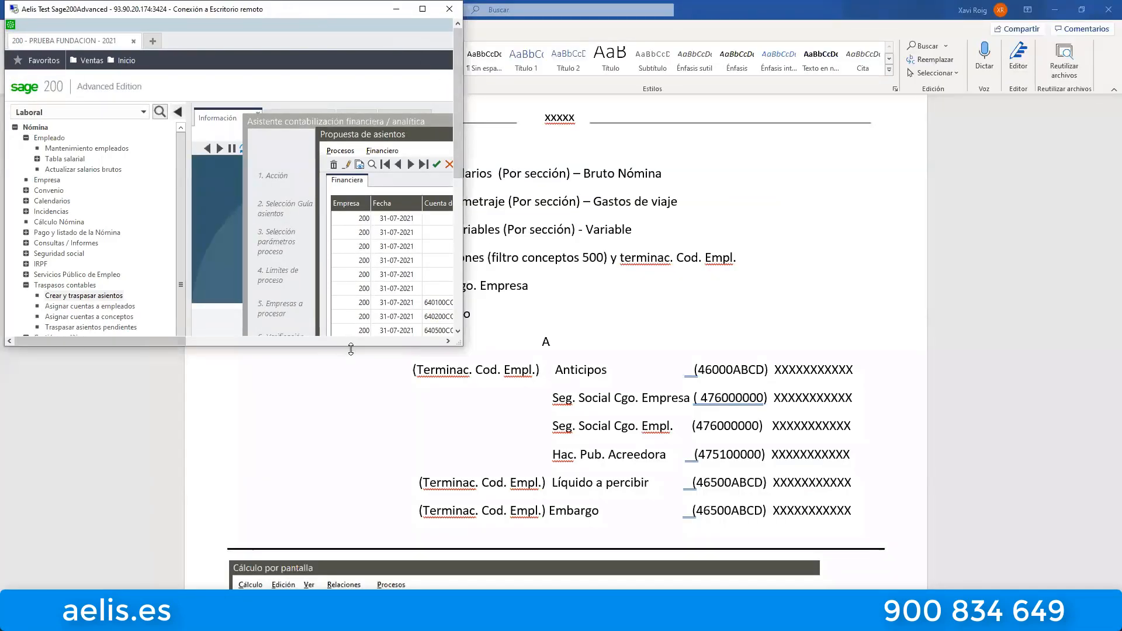
left_click_drag(350, 349, 346, 583)
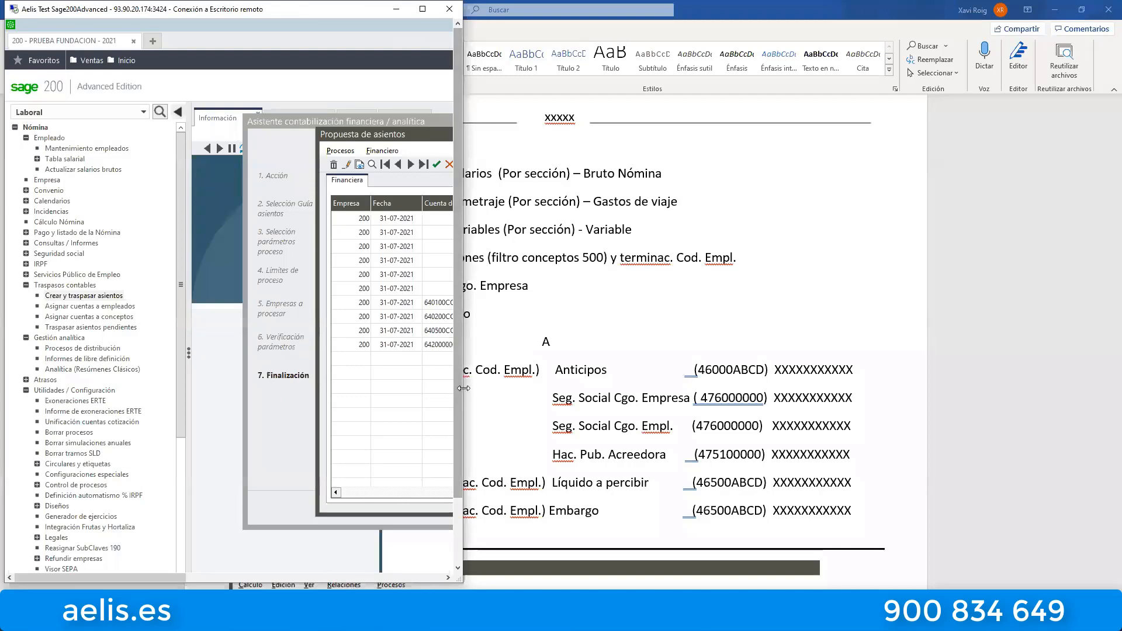
left_click_drag(464, 388, 730, 388)
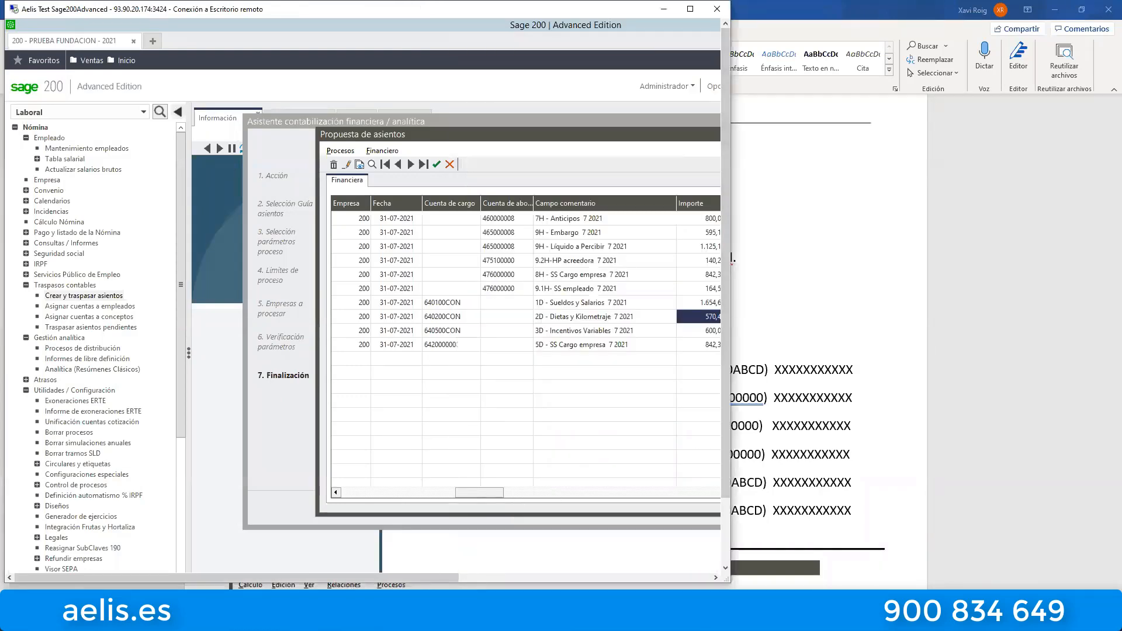
Restore the Word window of the sample payroll entry to a floating size and fit it beside the proposal's comment column.
left_click(1083, 9)
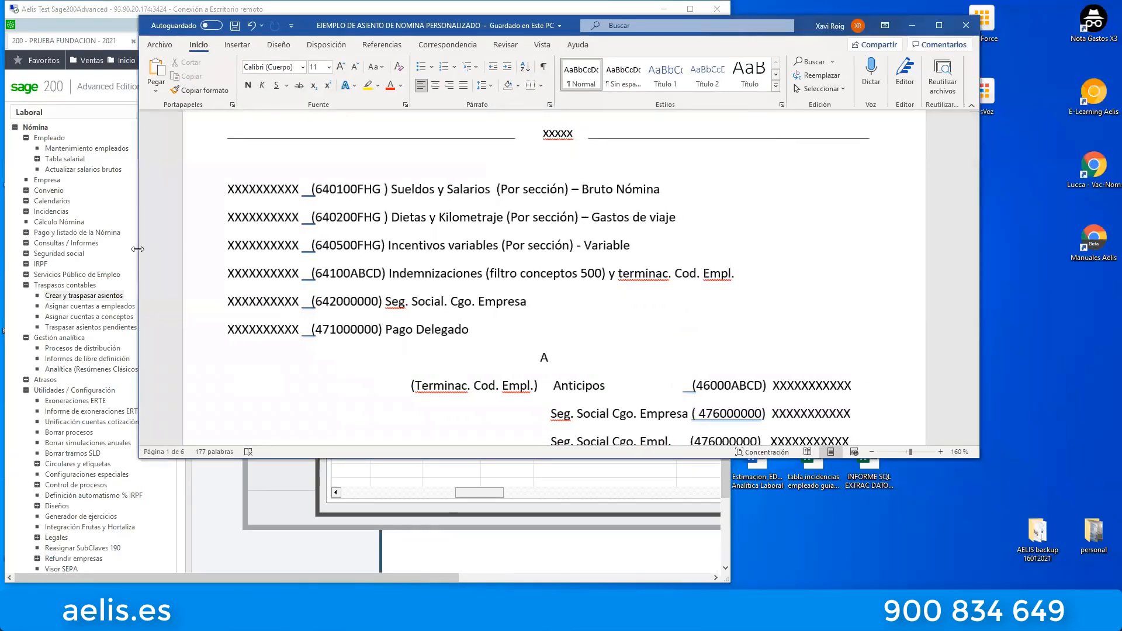
left_click_drag(137, 249, 482, 249)
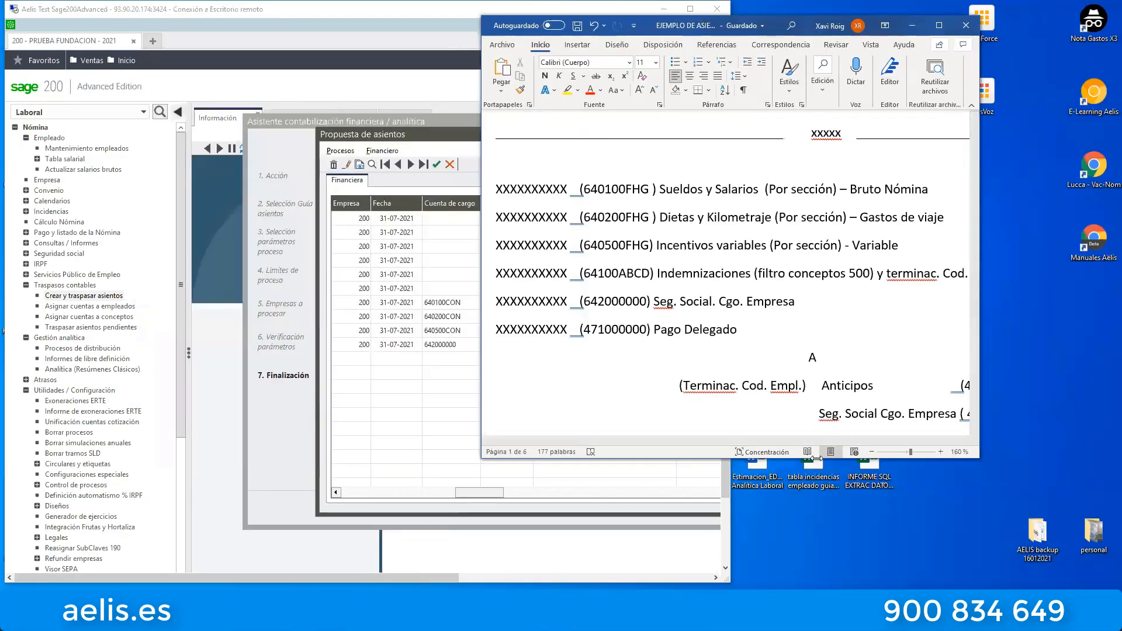
left_click_drag(814, 459, 815, 561)
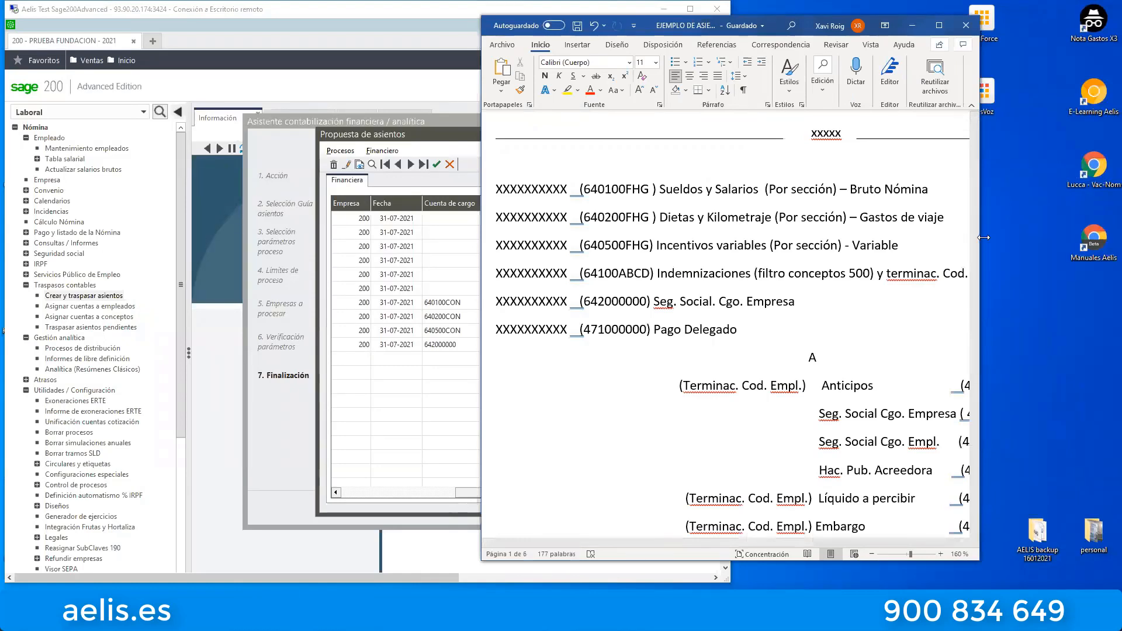
left_click_drag(984, 237, 1107, 237)
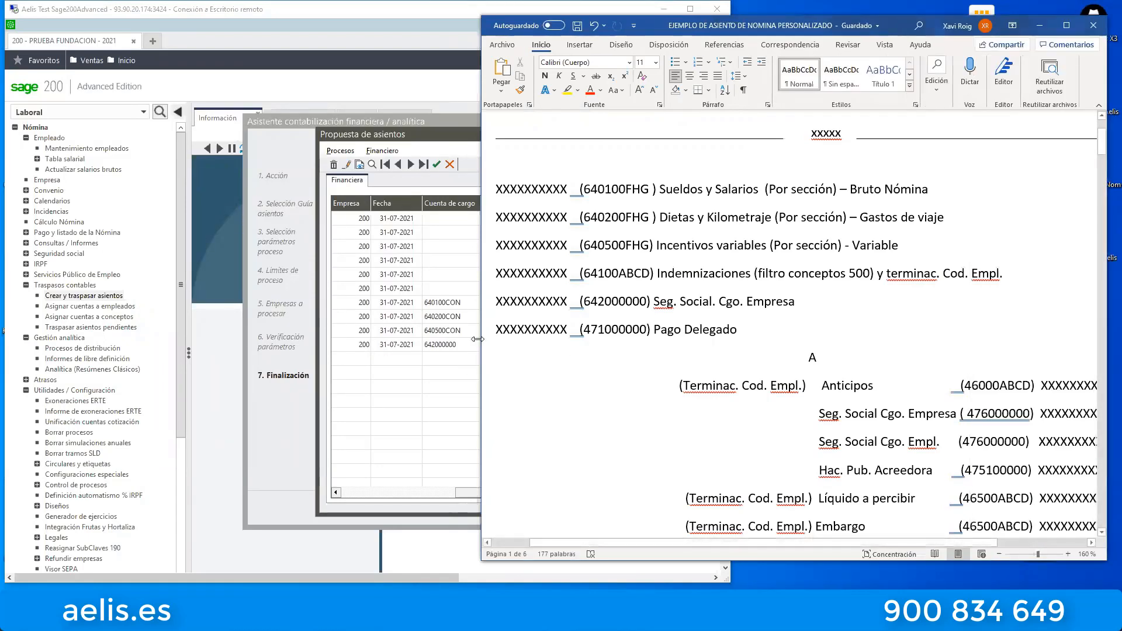
left_click_drag(479, 339, 635, 339)
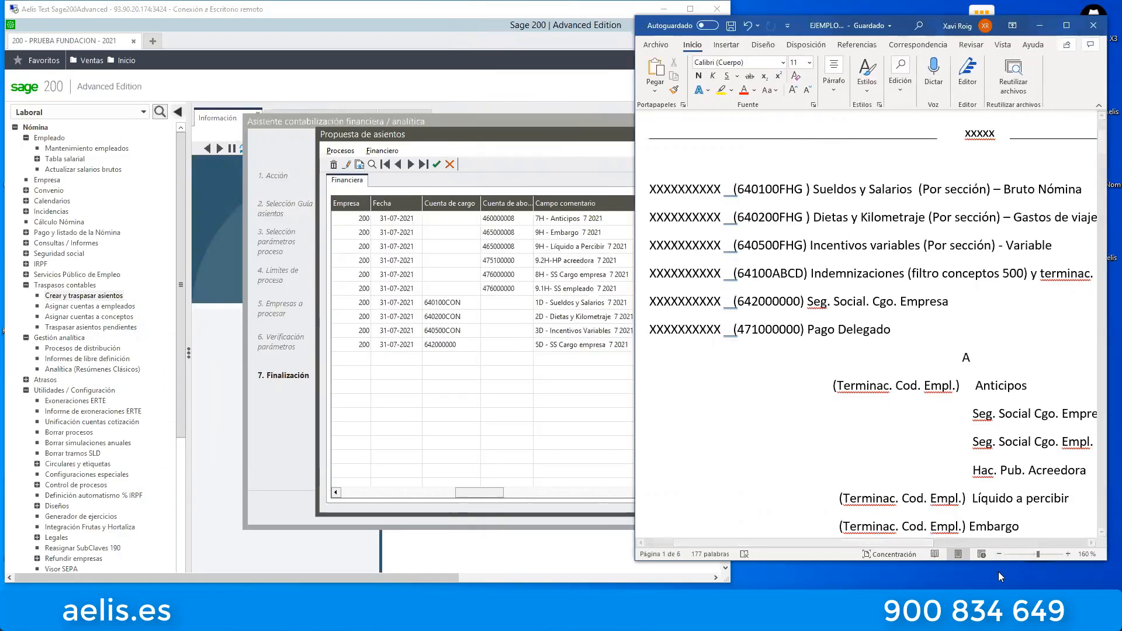
Zoom the Word document out to 90%, go to the July sample payslip and make the window taller.
left_click(999, 554)
left_click(1000, 554)
left_click(1000, 554)
left_click(999, 554)
left_click(999, 554)
left_click(999, 554)
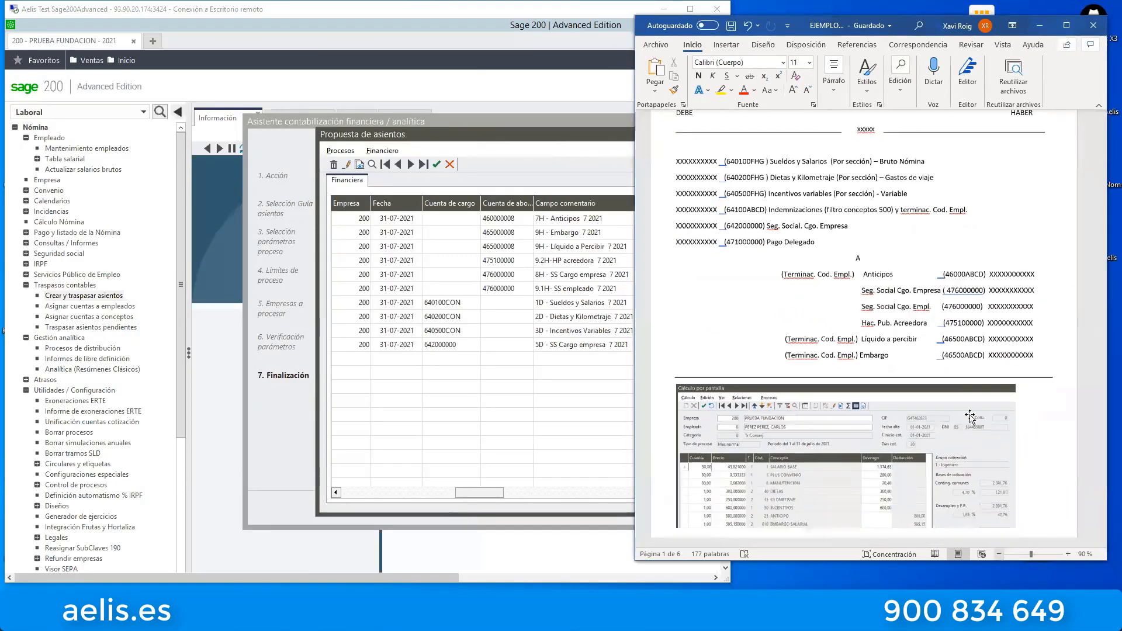
left_click(999, 554)
scroll(960, 382, "down", 5)
scroll(959, 382, "down", 5)
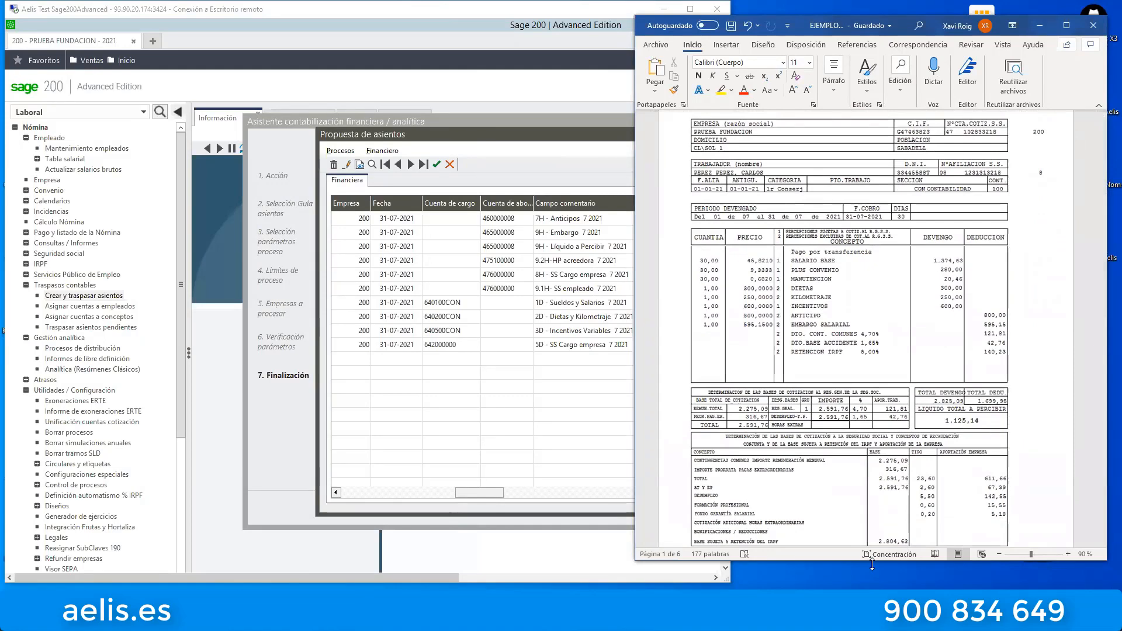
left_click_drag(871, 564, 871, 596)
Return to the Sage 200 session, narrow its window to uncover the payslip, and bring the proposal's amount column into view.
left_click(603, 263)
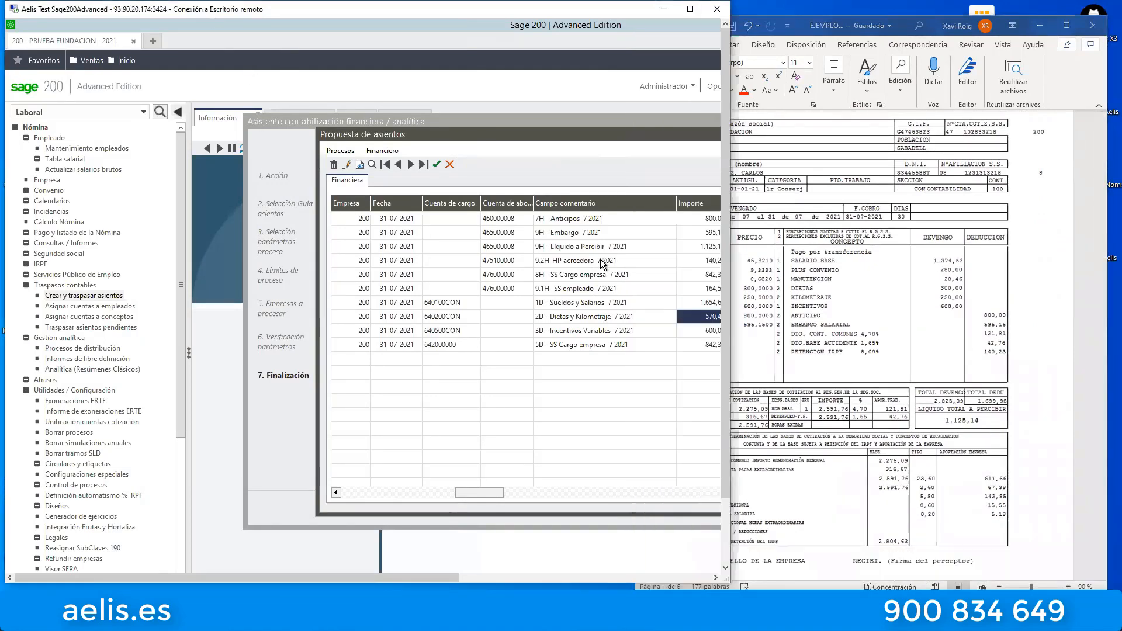
left_click_drag(733, 332, 674, 332)
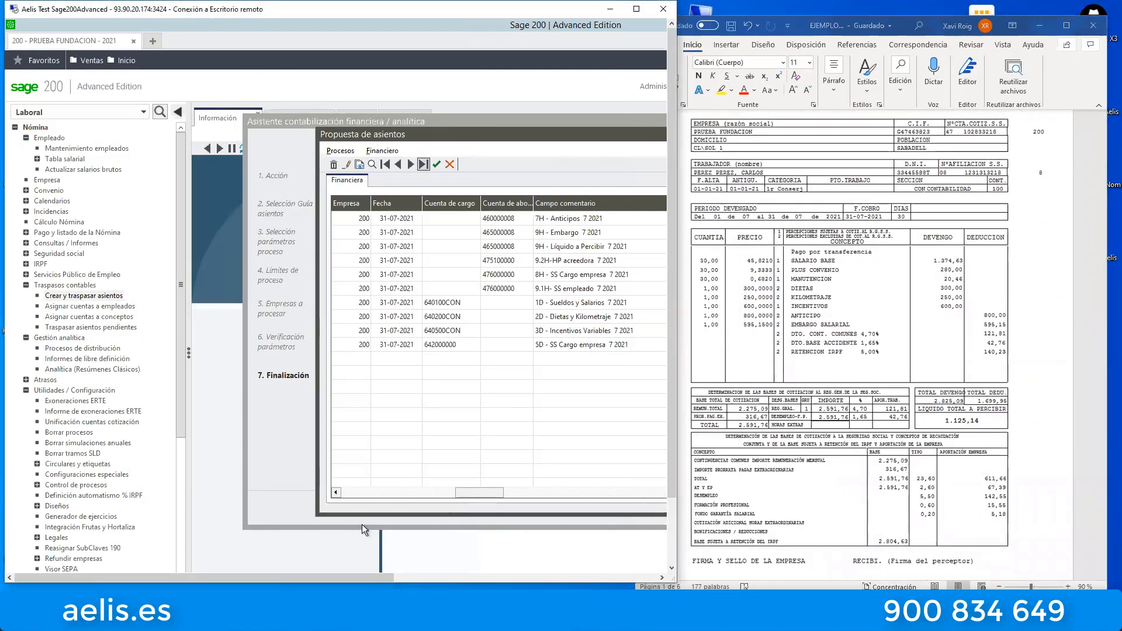
left_click_drag(366, 578, 475, 582)
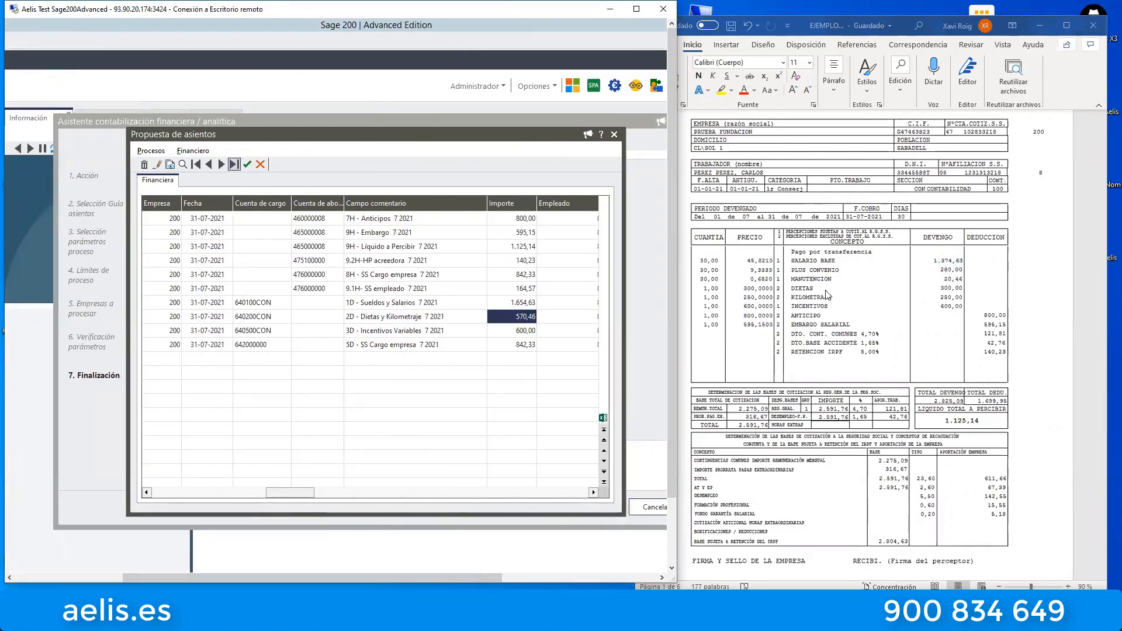
Compare the proposal's debit lines (salaries, allowances and mileage, incentives, company social security) and their charge accounts with the July payslip.
left_click(513, 304)
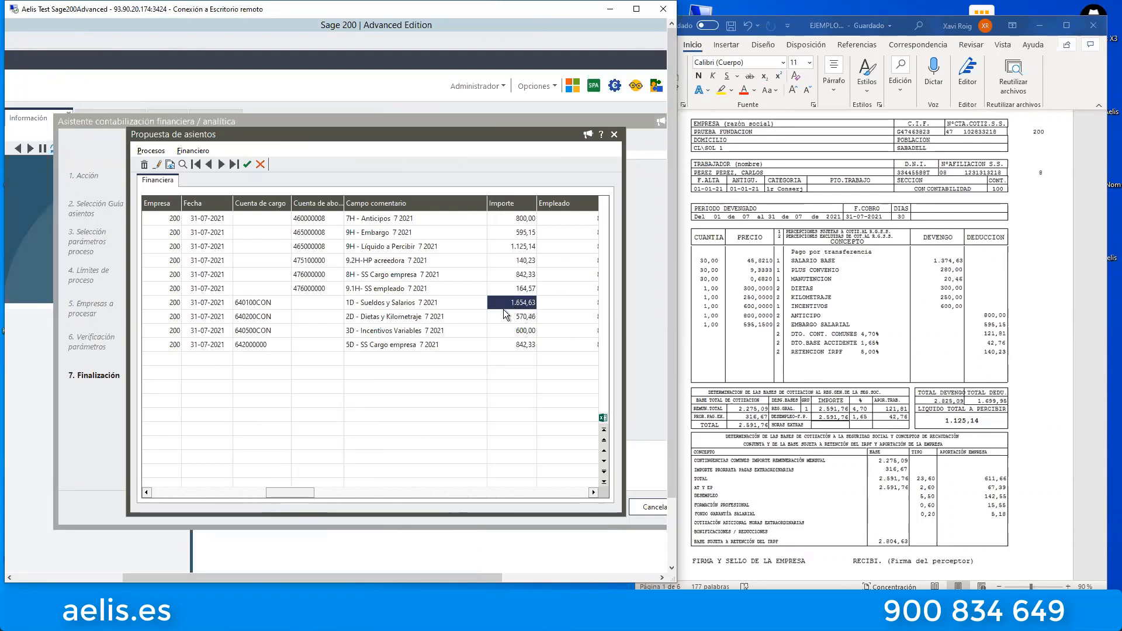
left_click(249, 304)
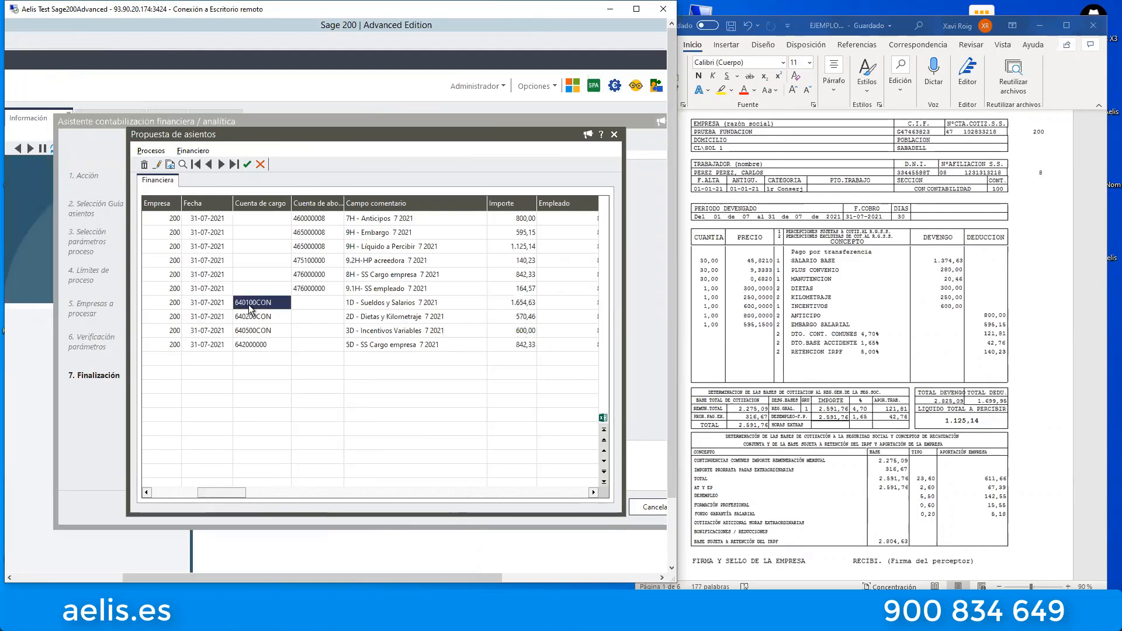
left_click(250, 319)
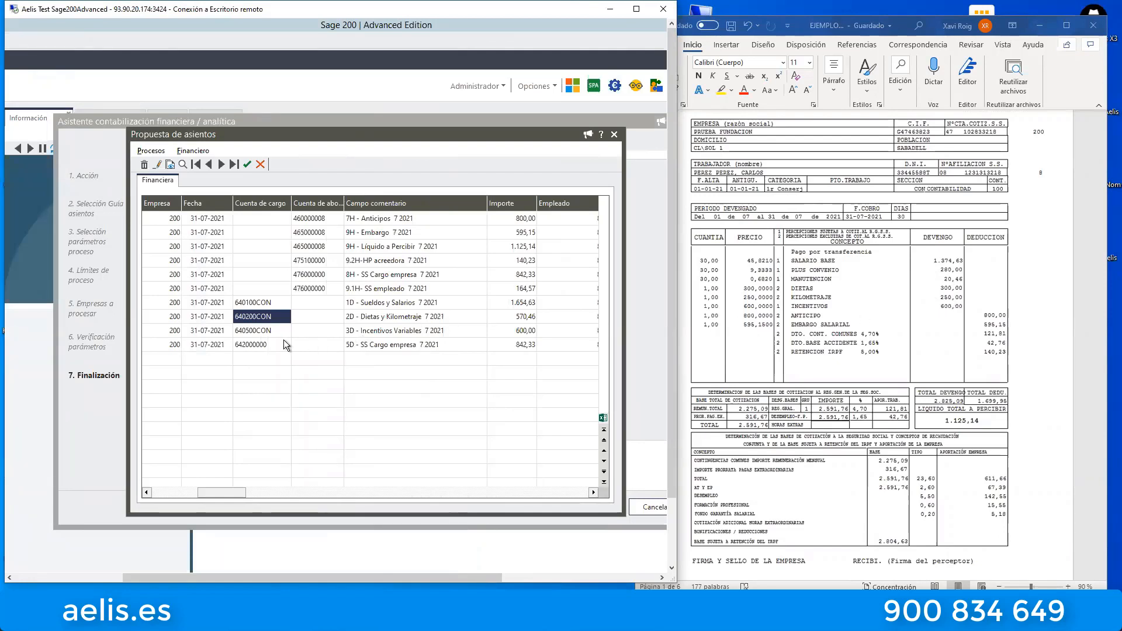
left_click(523, 332)
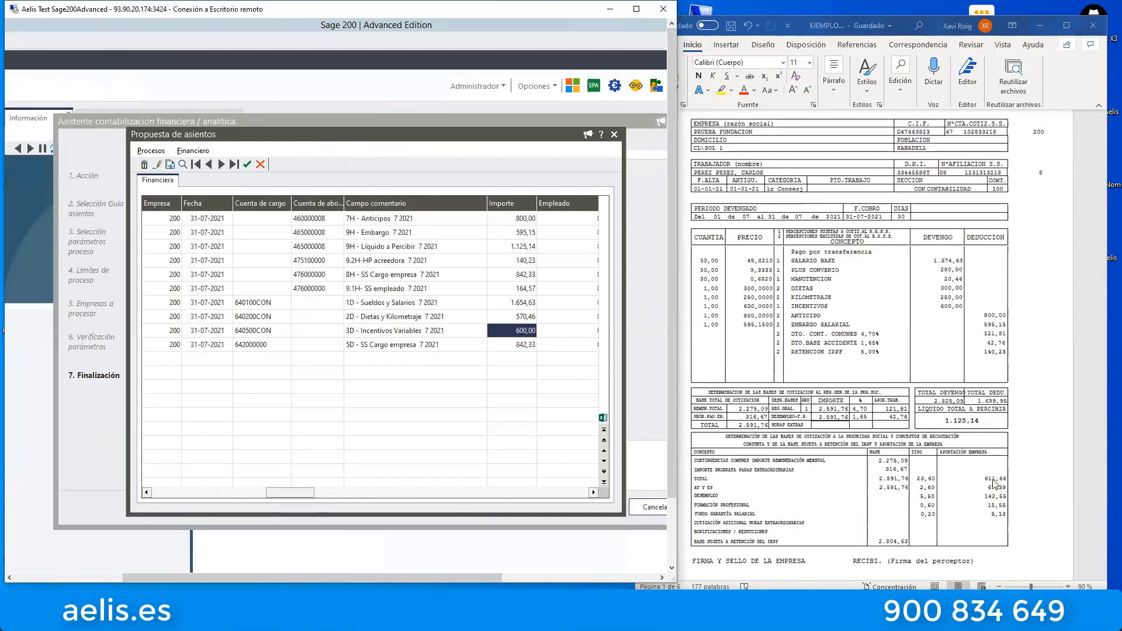
left_click(279, 346)
left_click(515, 345)
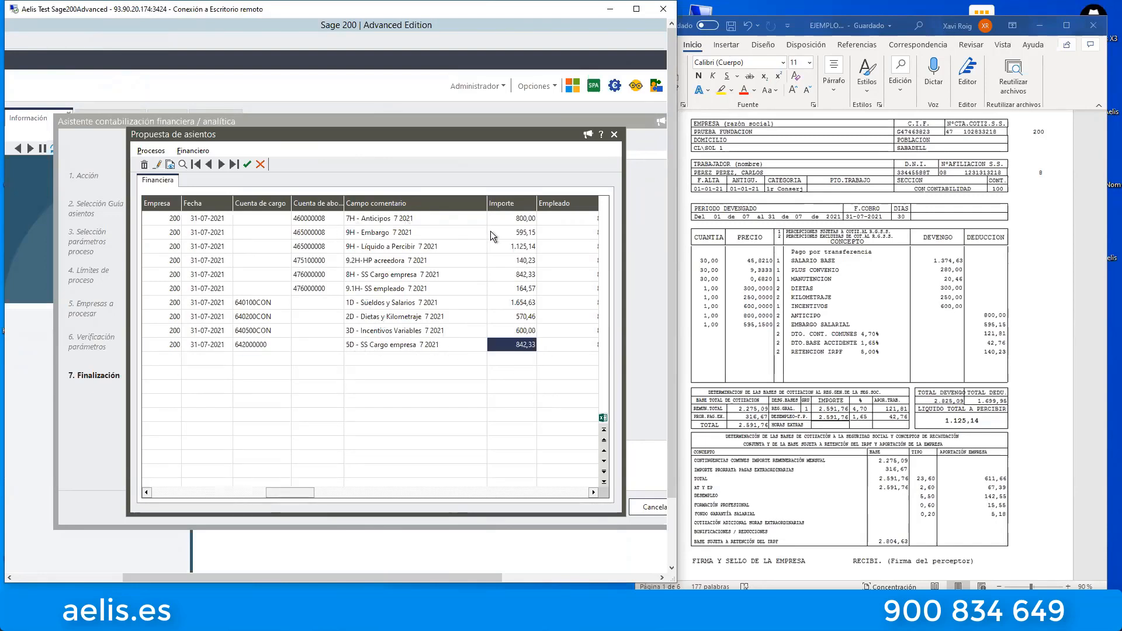
Compare the proposal's credit lines for advances, embargo, net pay and social security, with their accounts, against the payslip deductions and net amount.
left_click(521, 220)
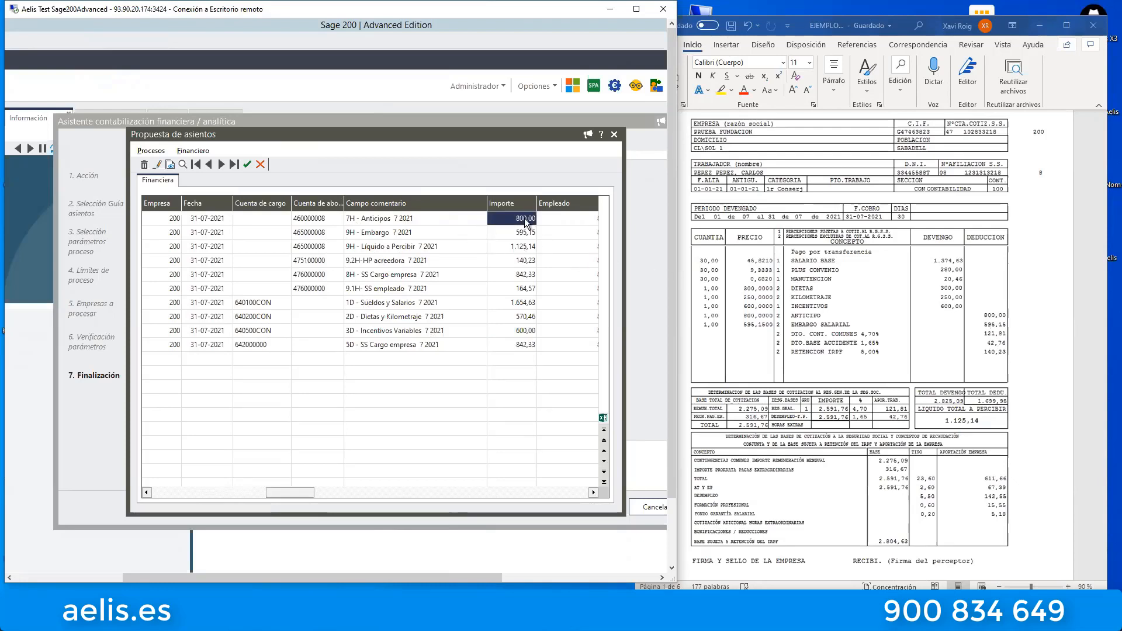
left_click(518, 232)
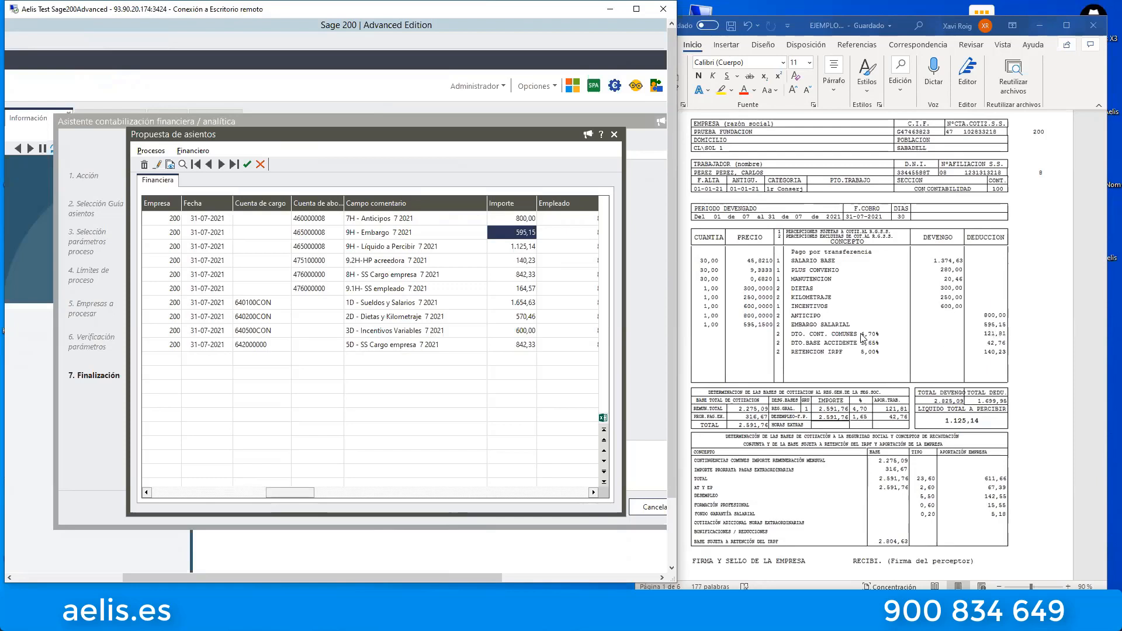
left_click(525, 249)
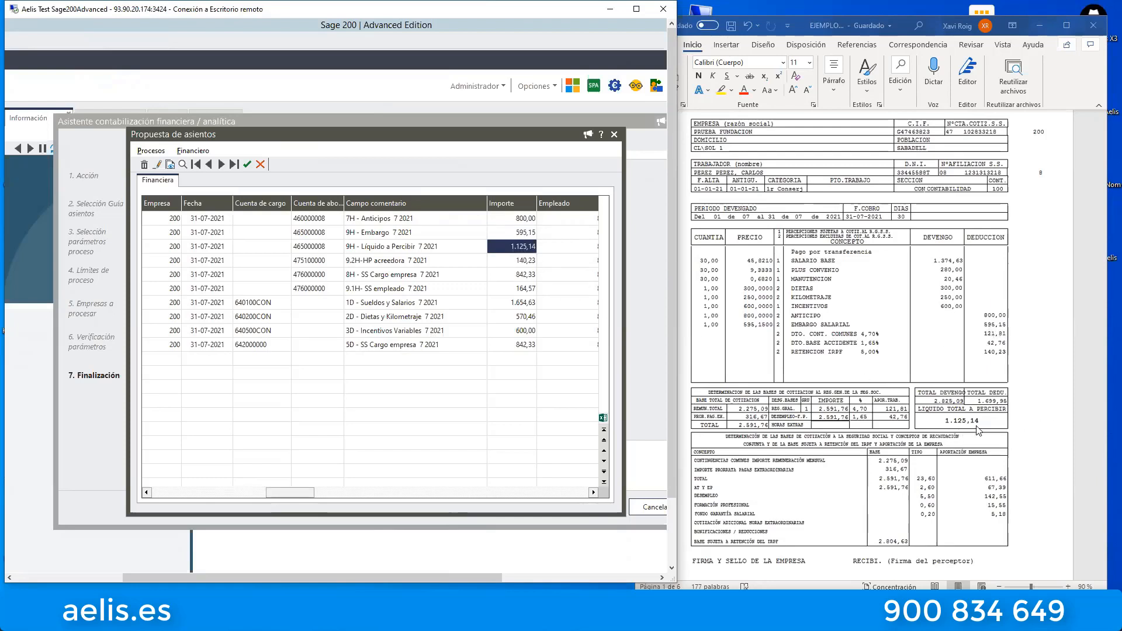
left_click(327, 222)
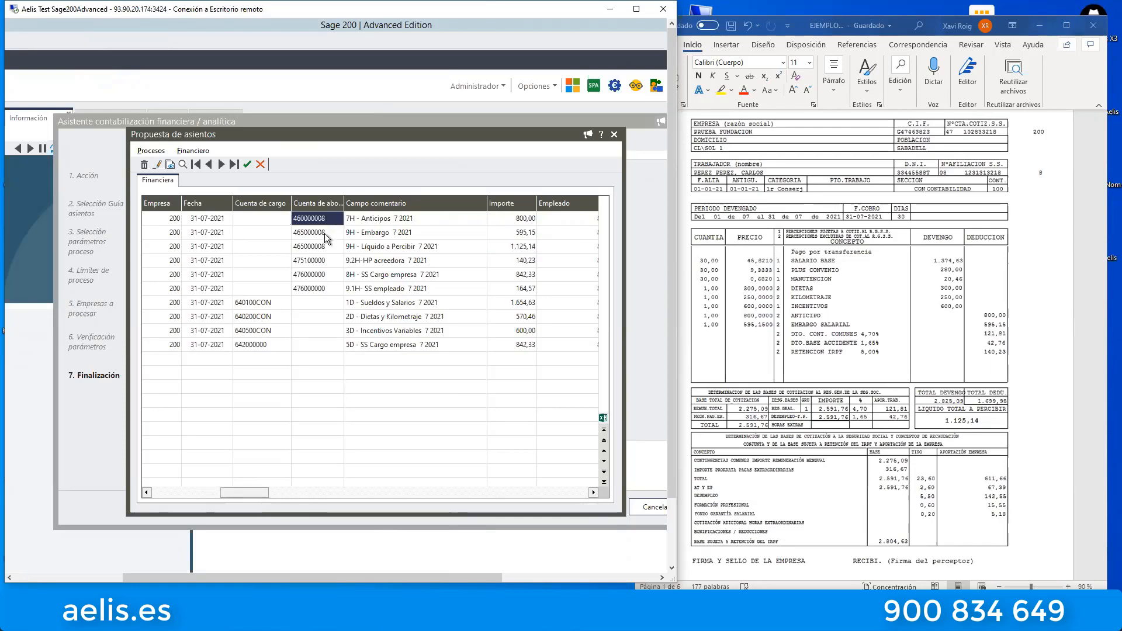
left_click(324, 245)
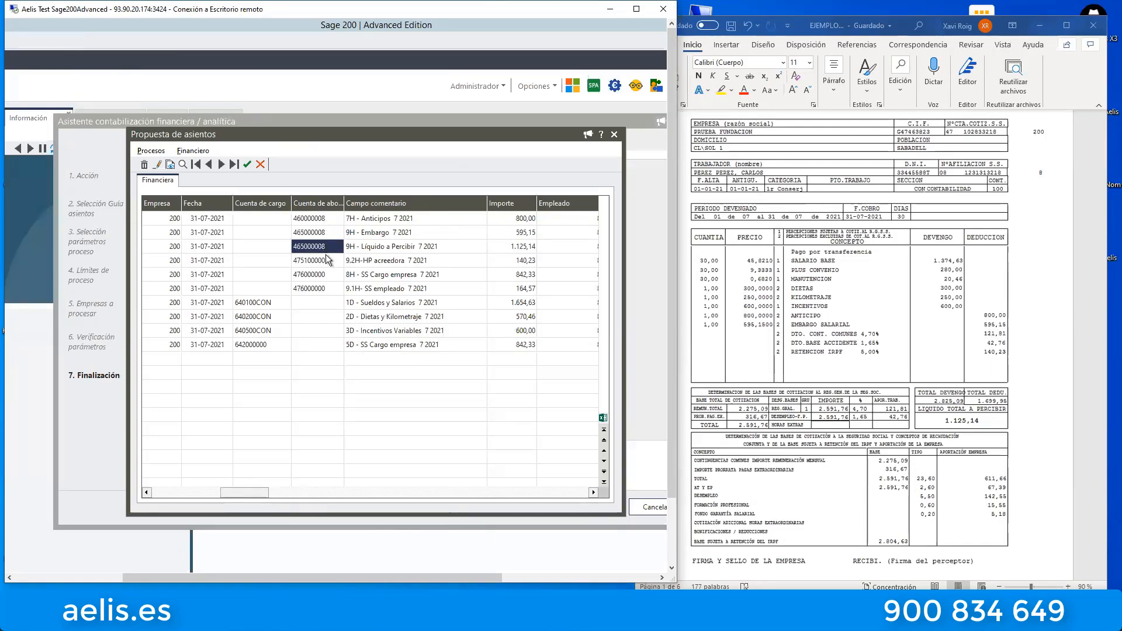
left_click(405, 280)
left_click(408, 288)
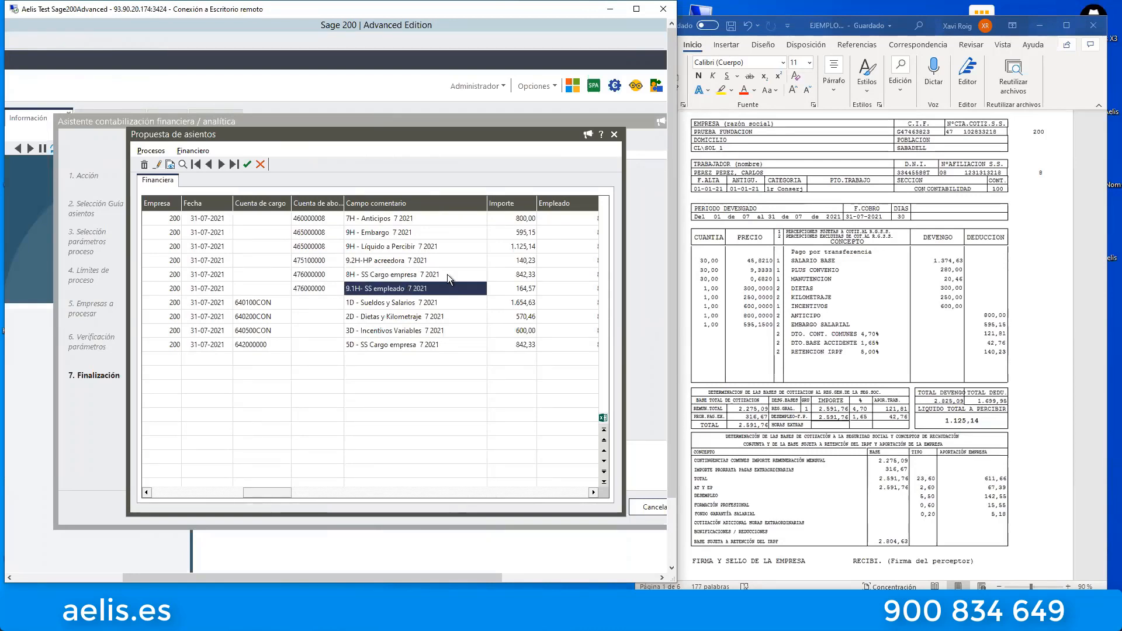
left_click(447, 275)
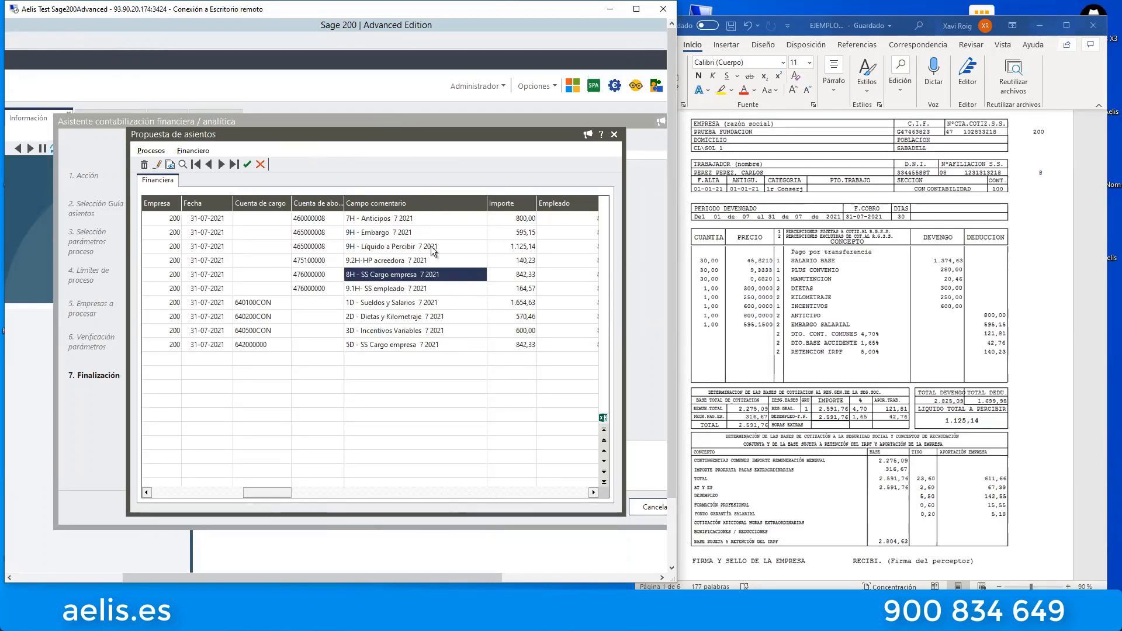
Minimize the Word payslip document and return the Sage 200 remote session to full screen.
left_click(1046, 32)
left_click(1041, 26)
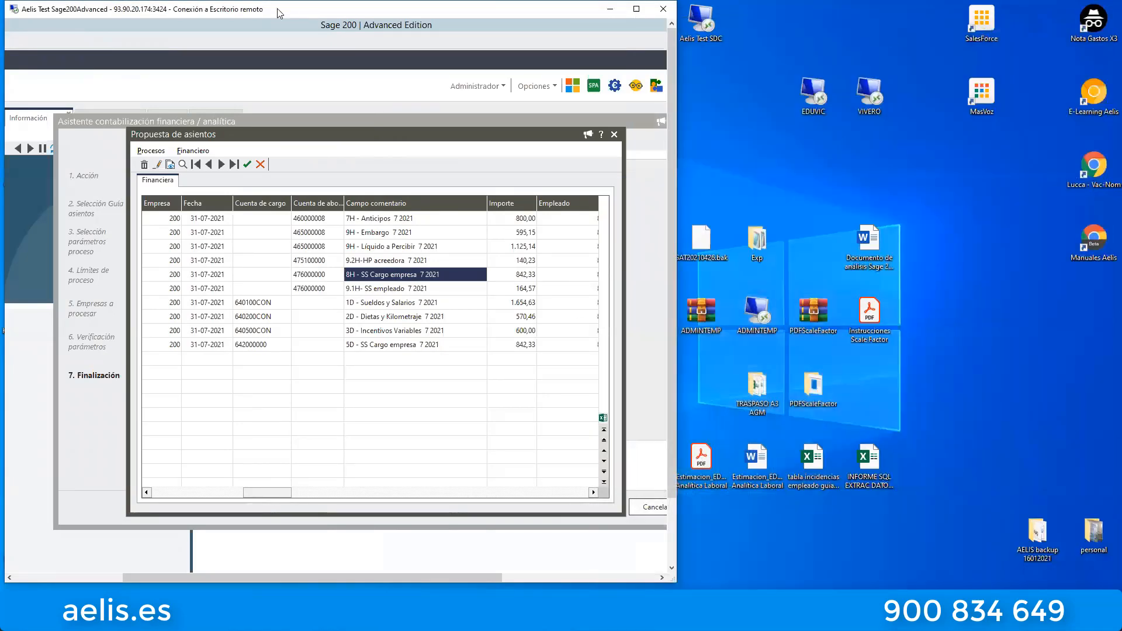
left_click_drag(279, 13, 470, 95)
left_click(827, 92)
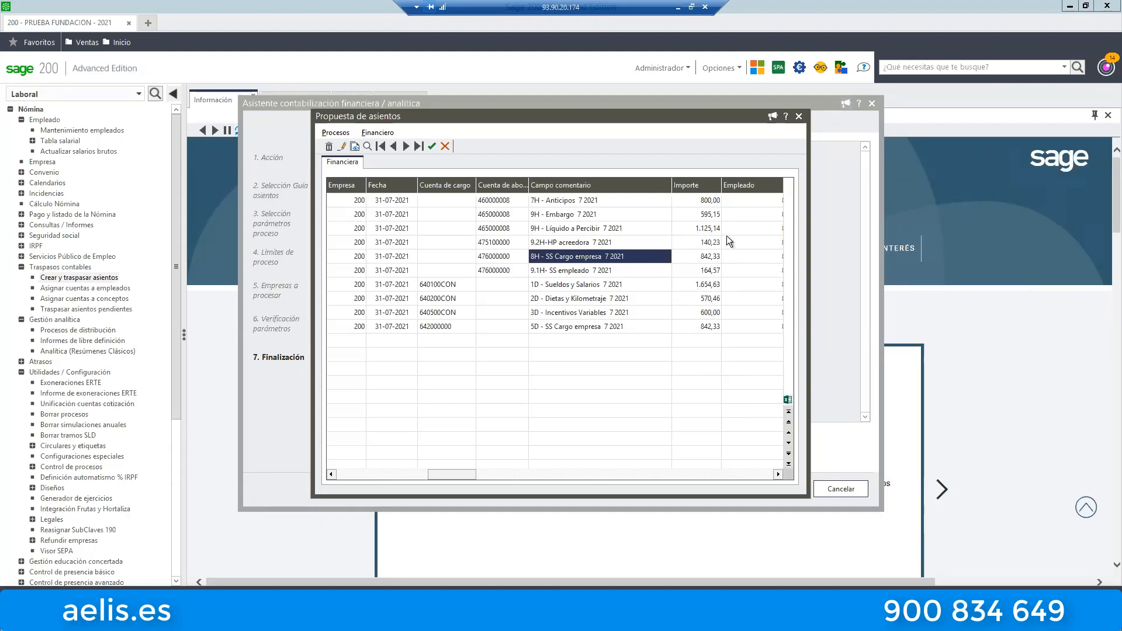
Look over the proposal's amounts and switch its grouping to Por Cuenta y Empleado, to Por Cuentas and back to Por Empleado.
left_click(692, 215)
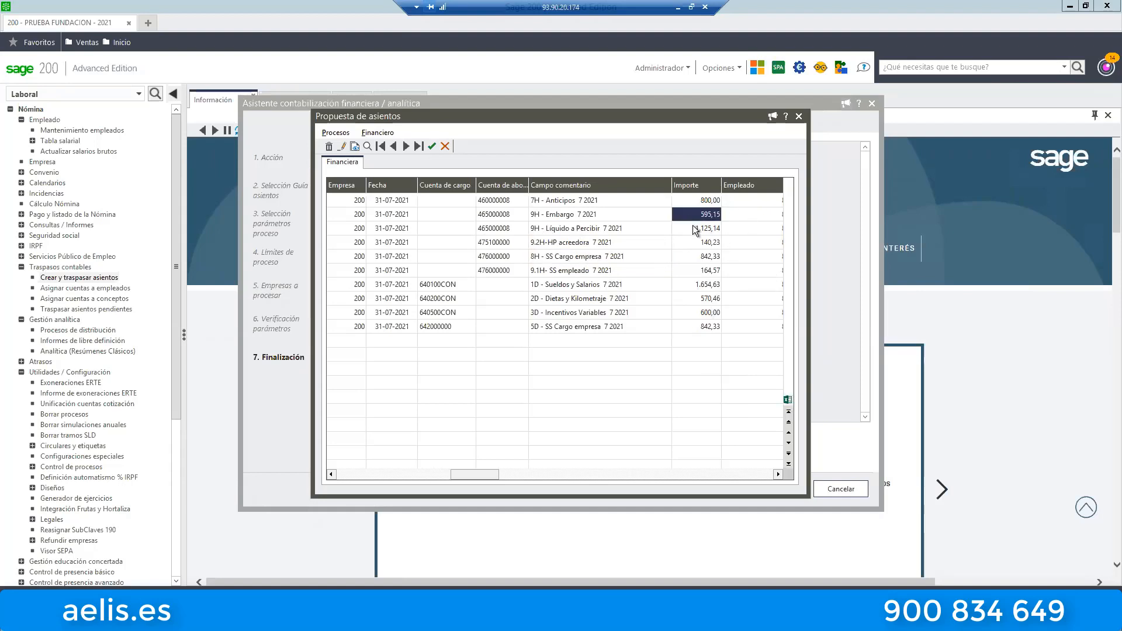
key("Down")
key("Down")
key("Down")
key("Down")
key("Down")
left_click(378, 133)
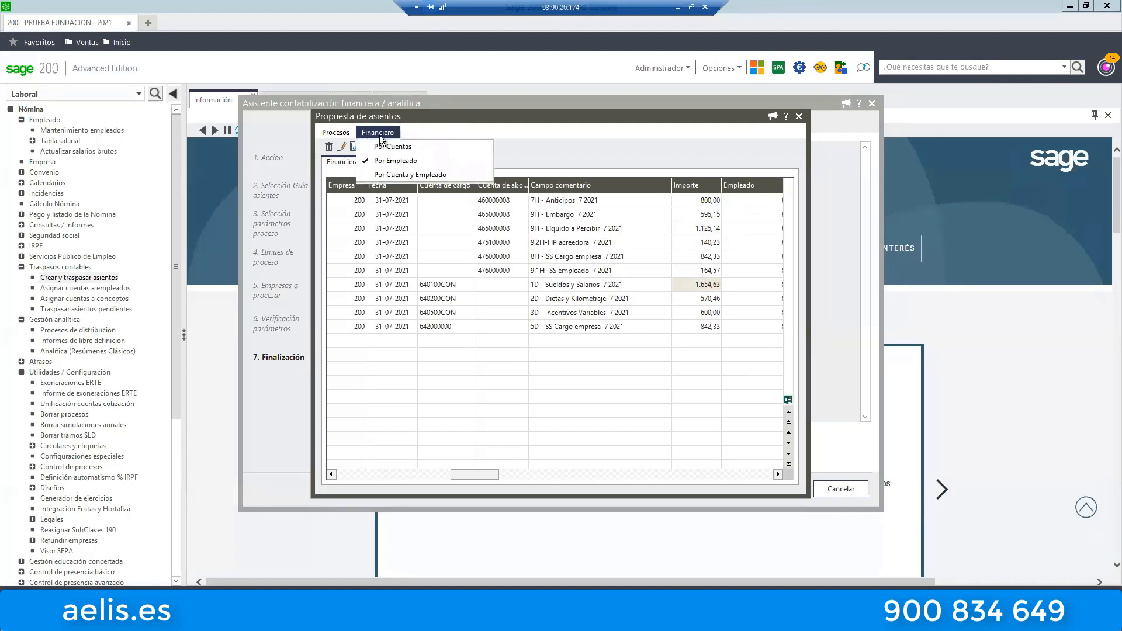
left_click(401, 176)
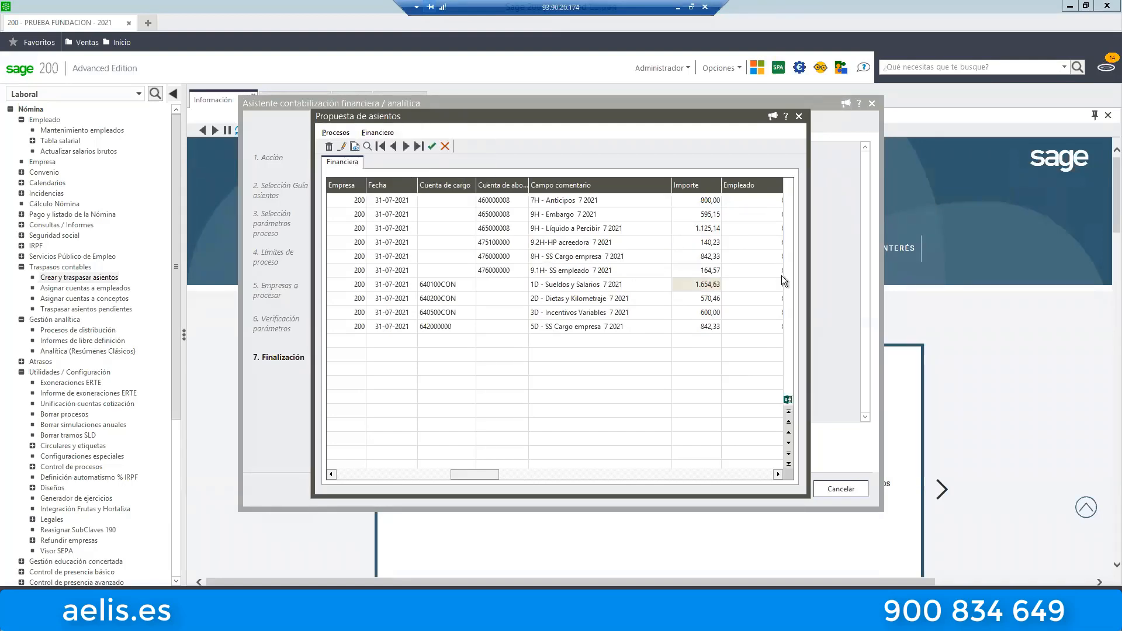
left_click(378, 132)
left_click(392, 147)
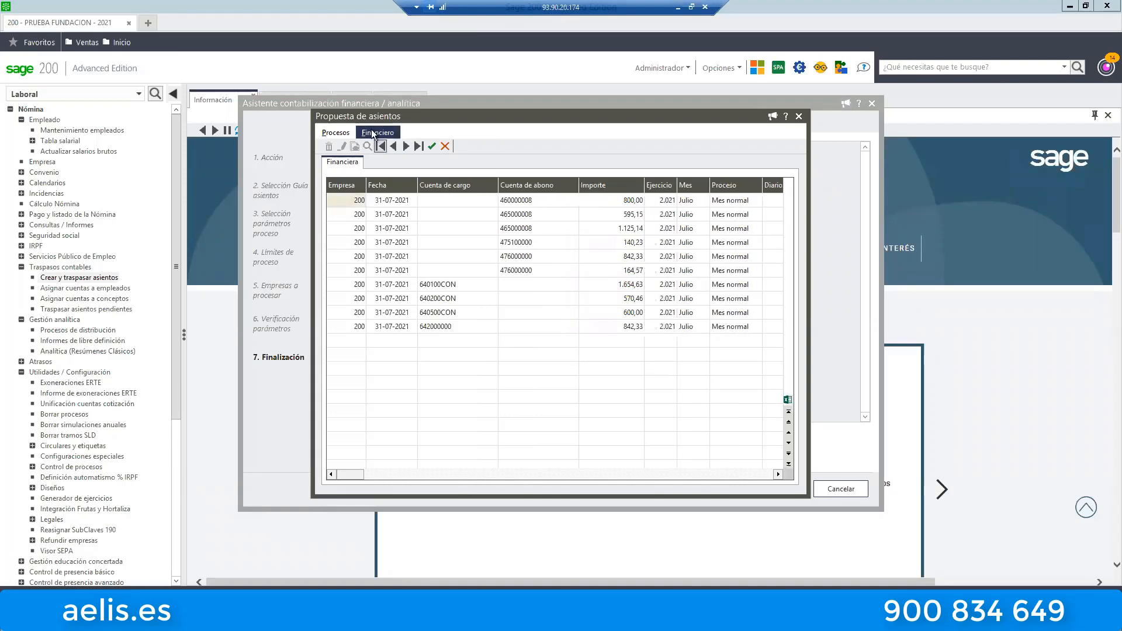
left_click(373, 133)
left_click(397, 159)
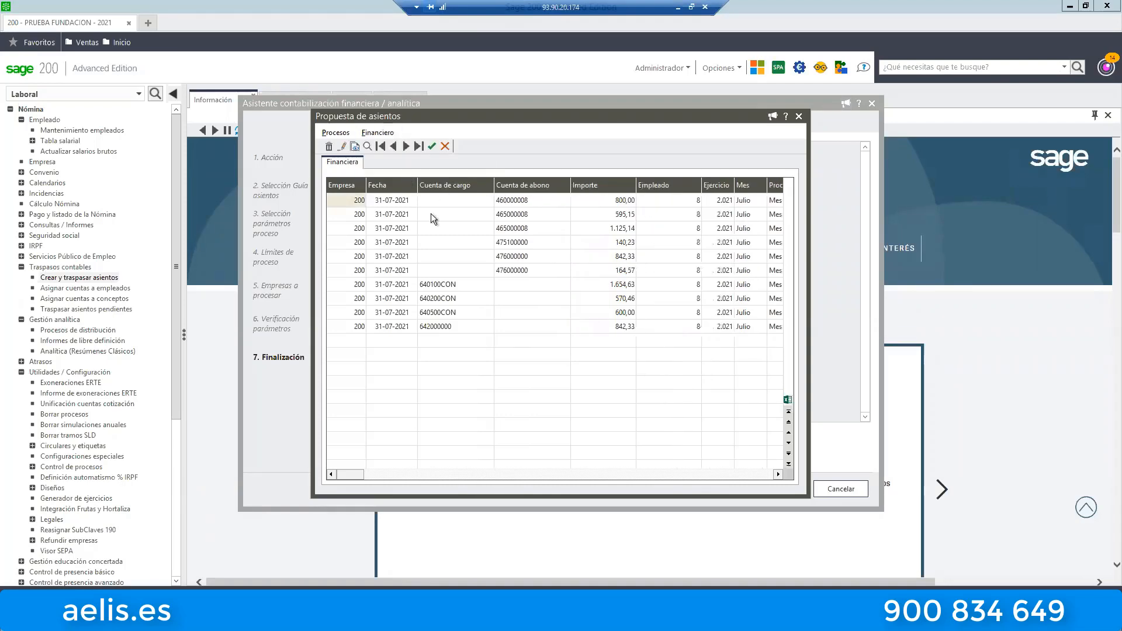
Export the entry proposal to Excel with the "Según datos en pantalla" configuration, dismiss the Office activation wizard and maximize the workbook.
left_click(789, 401)
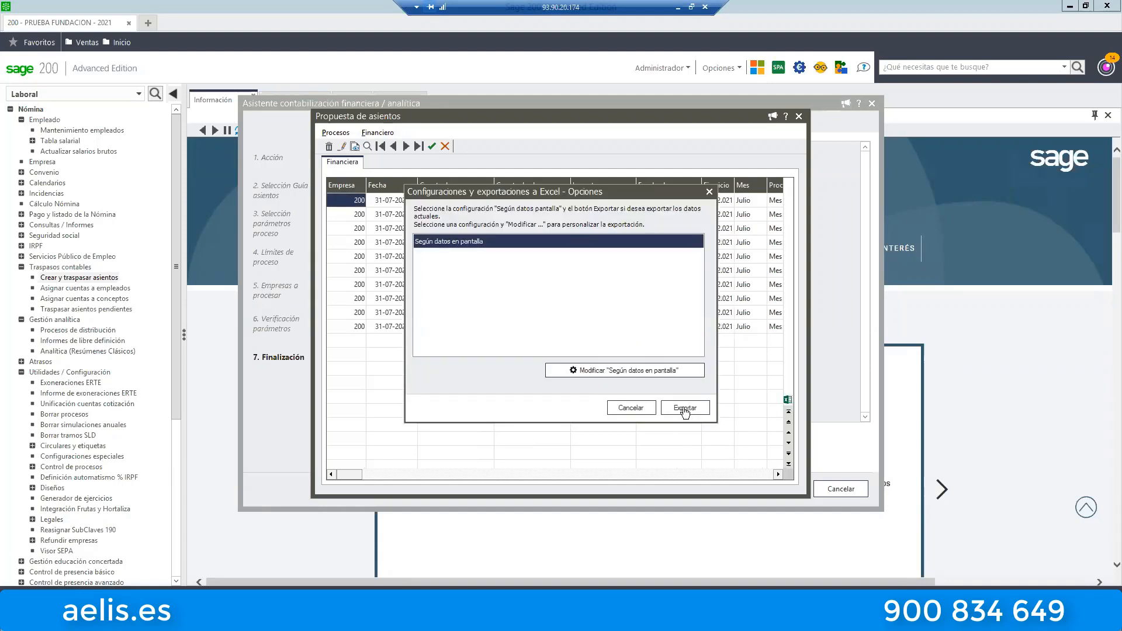
left_click(681, 408)
left_click(591, 352)
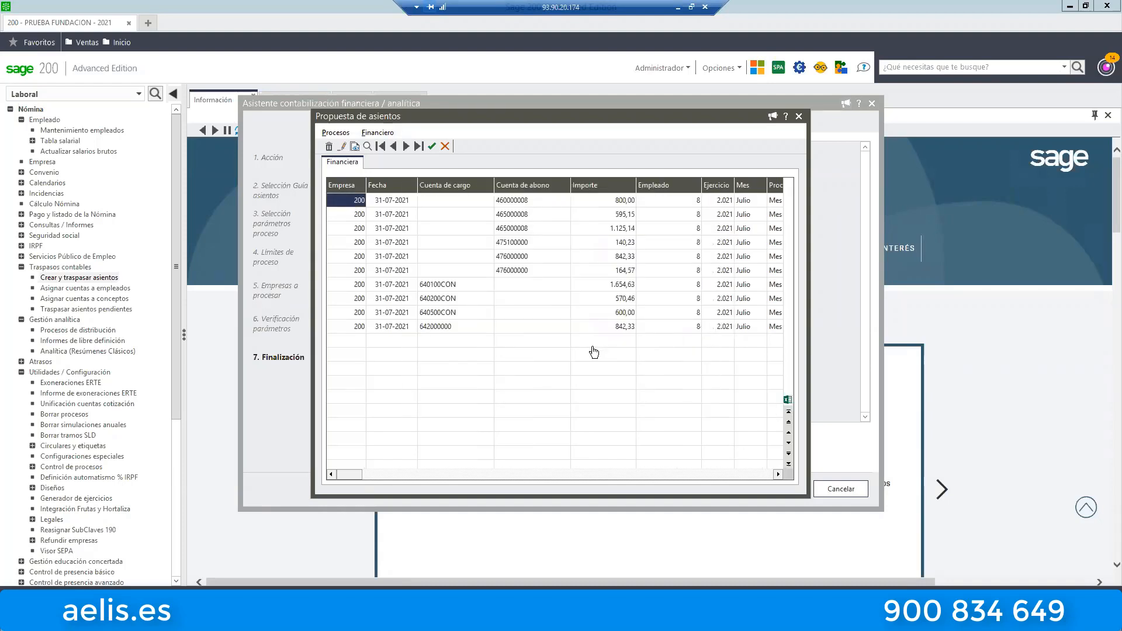
left_click(569, 351)
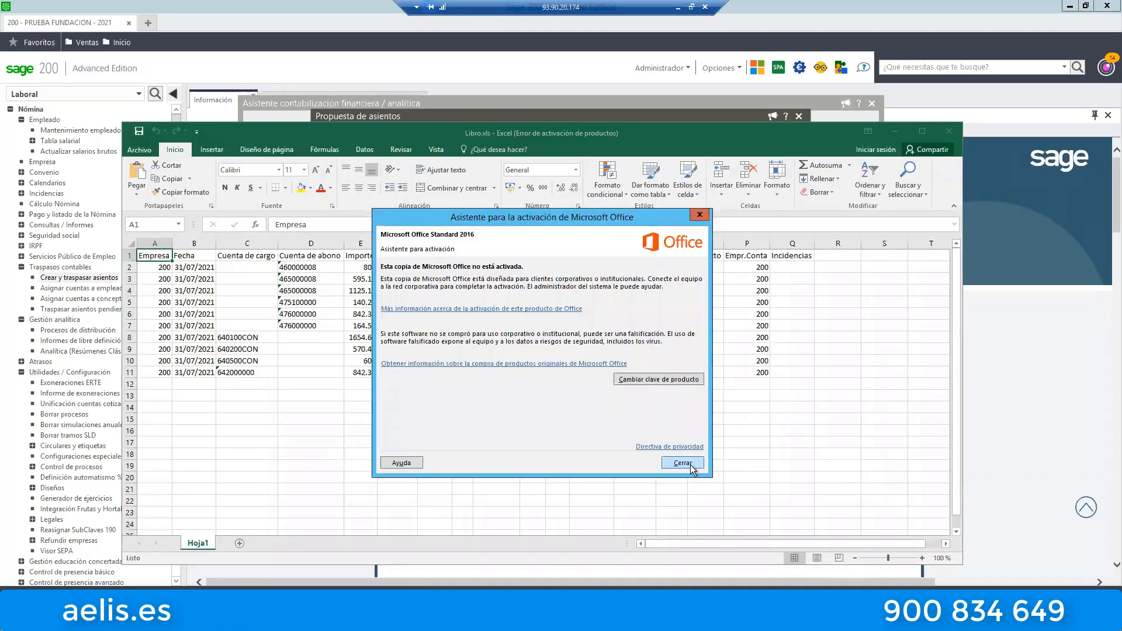
left_click(682, 463)
left_click(924, 131)
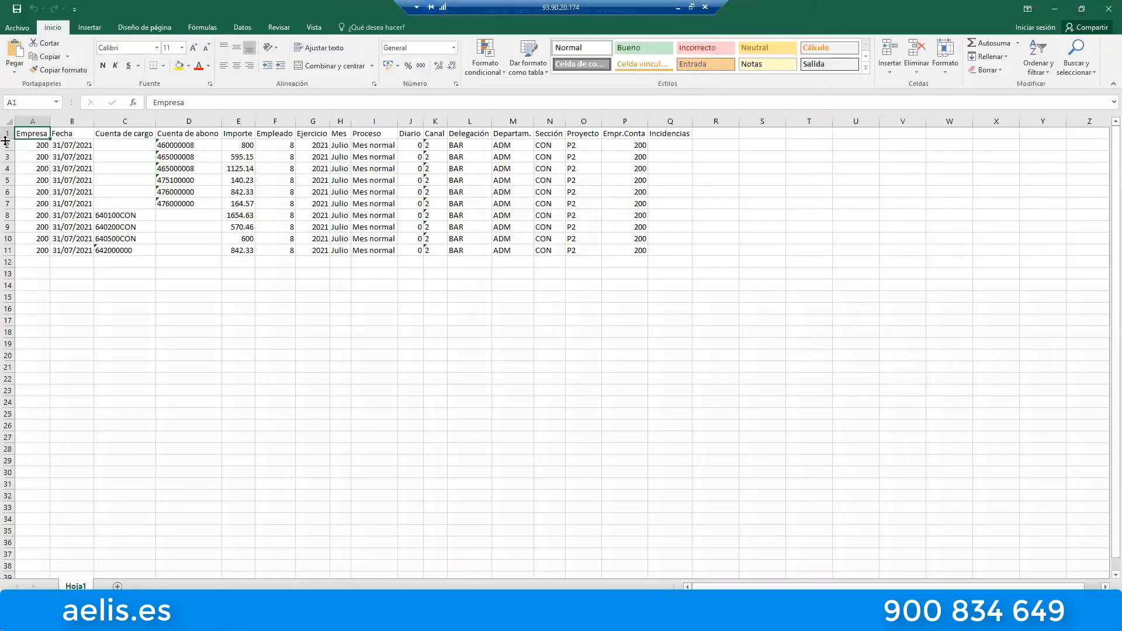
Add filters to the header row and exclude the blank entries in the Cuenta de cargo column.
left_click(7, 134)
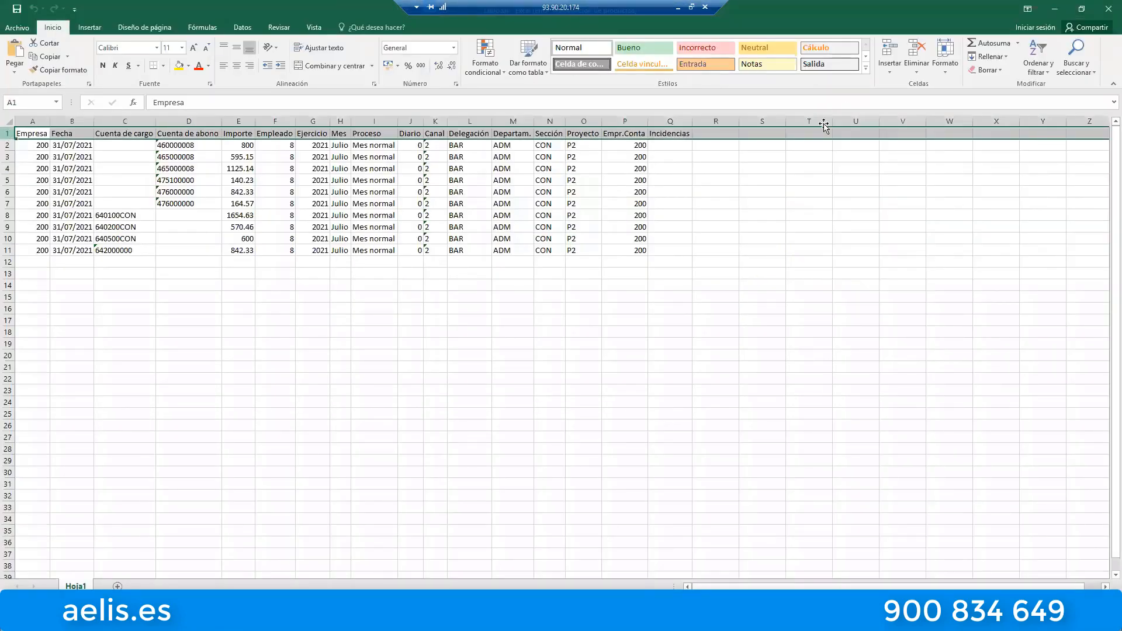
left_click(1045, 57)
left_click(1052, 121)
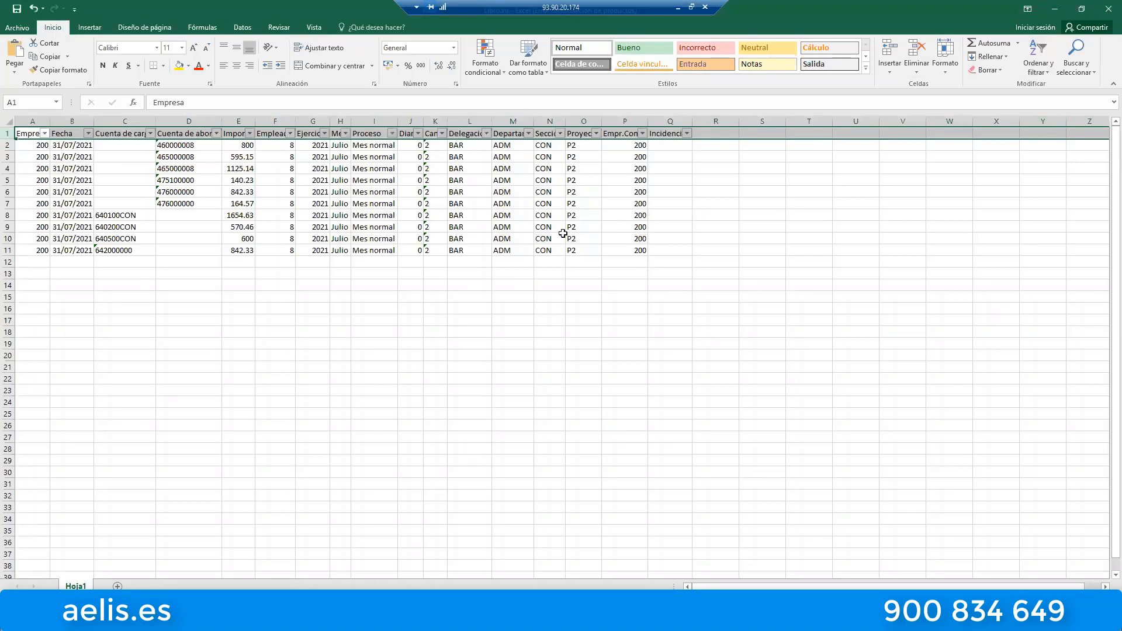
left_click(150, 133)
left_click(49, 295)
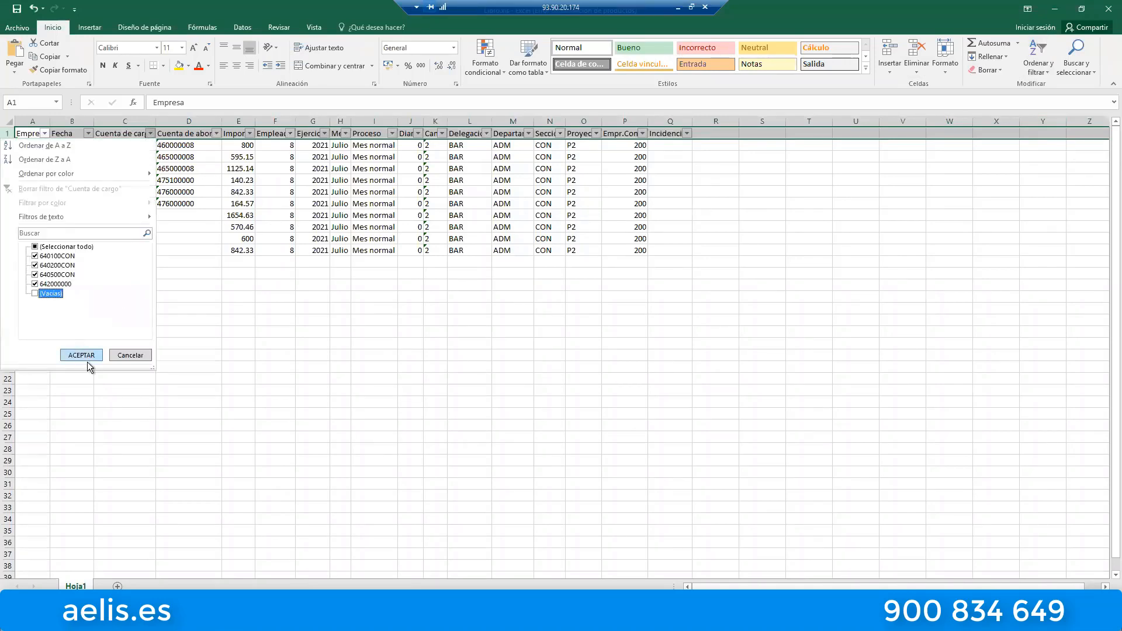
left_click(82, 355)
Insert an automatic subtotal of the filtered debit amounts in cell E19, covering E2:E18.
left_click(178, 295)
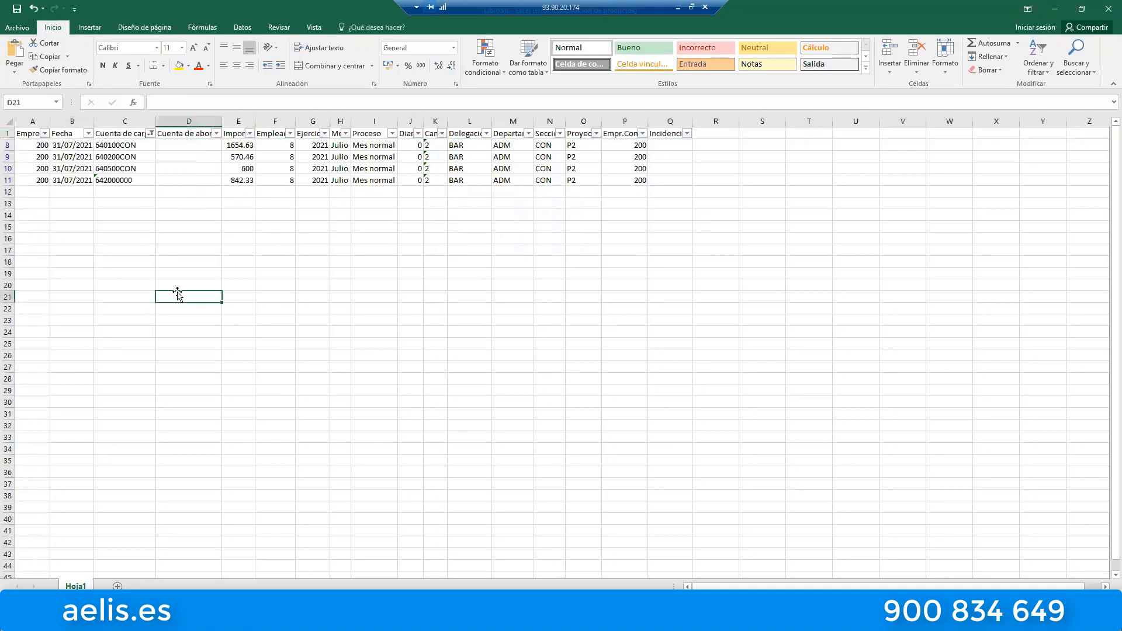
left_click(240, 277)
left_click(984, 43)
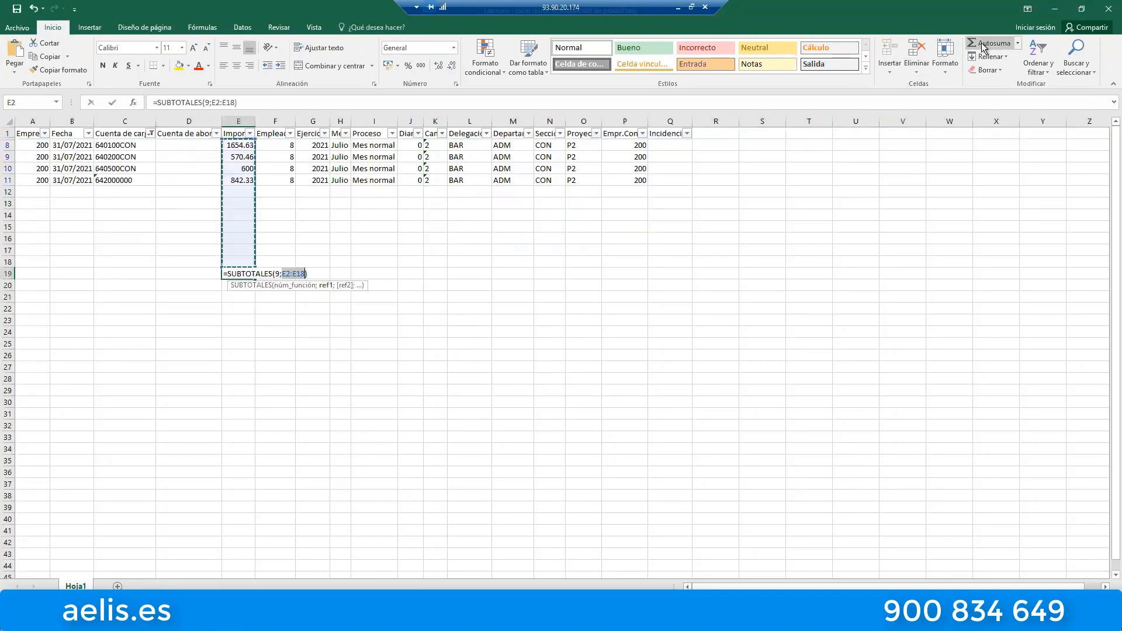
key("Return")
left_click(363, 286)
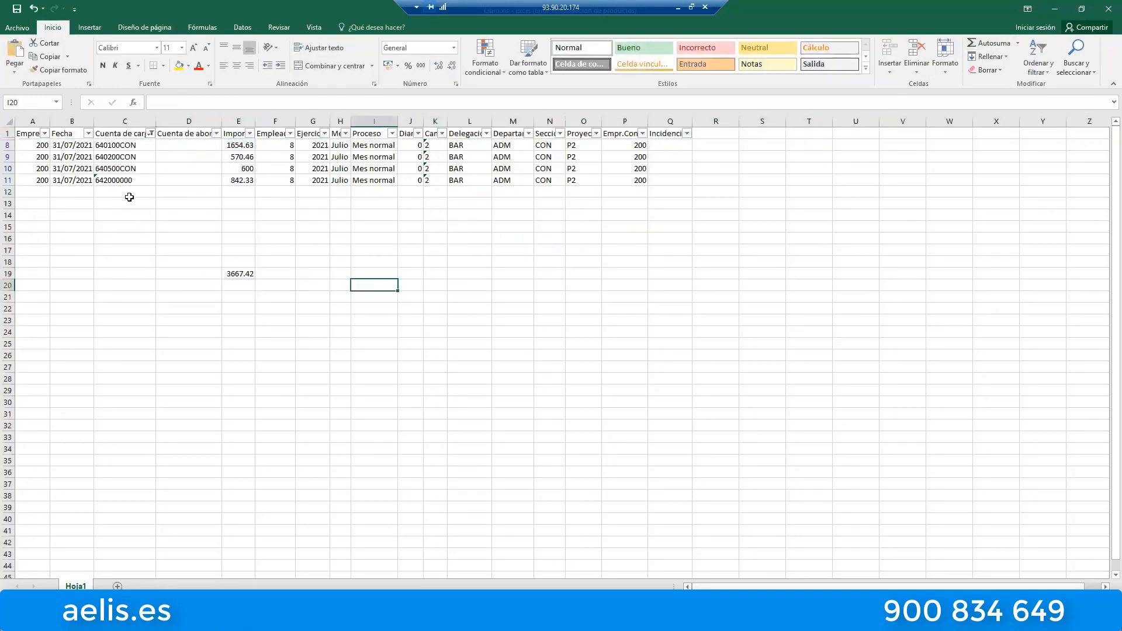
Include the blank entries in Cuenta de cargo again and exclude the blank ones in Cuenta de abono.
left_click(152, 134)
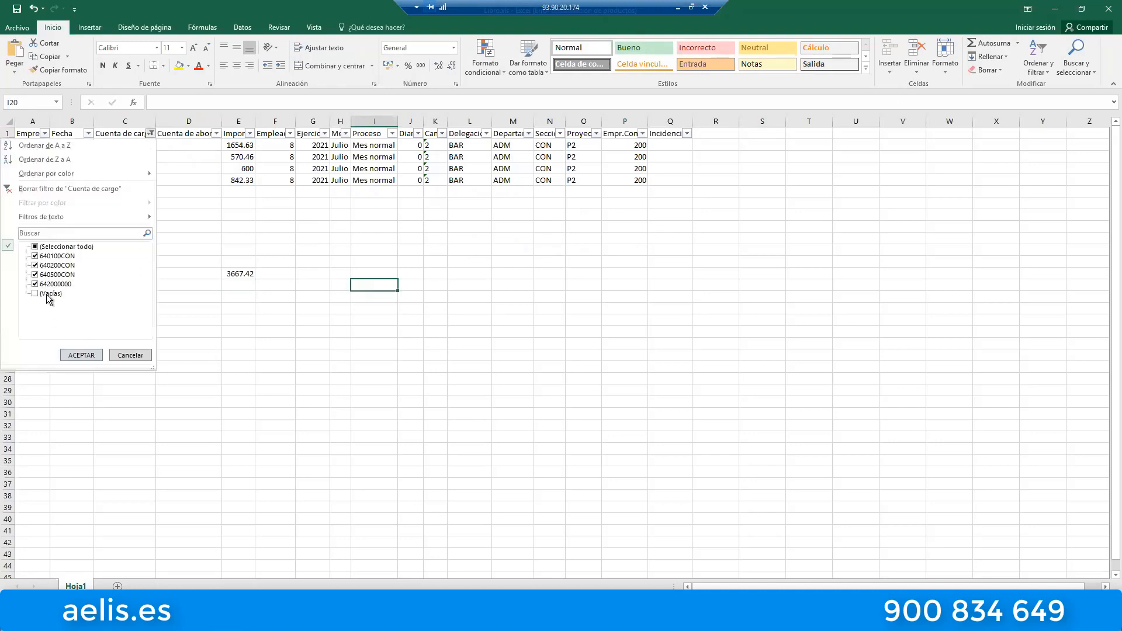
left_click(50, 293)
left_click(82, 354)
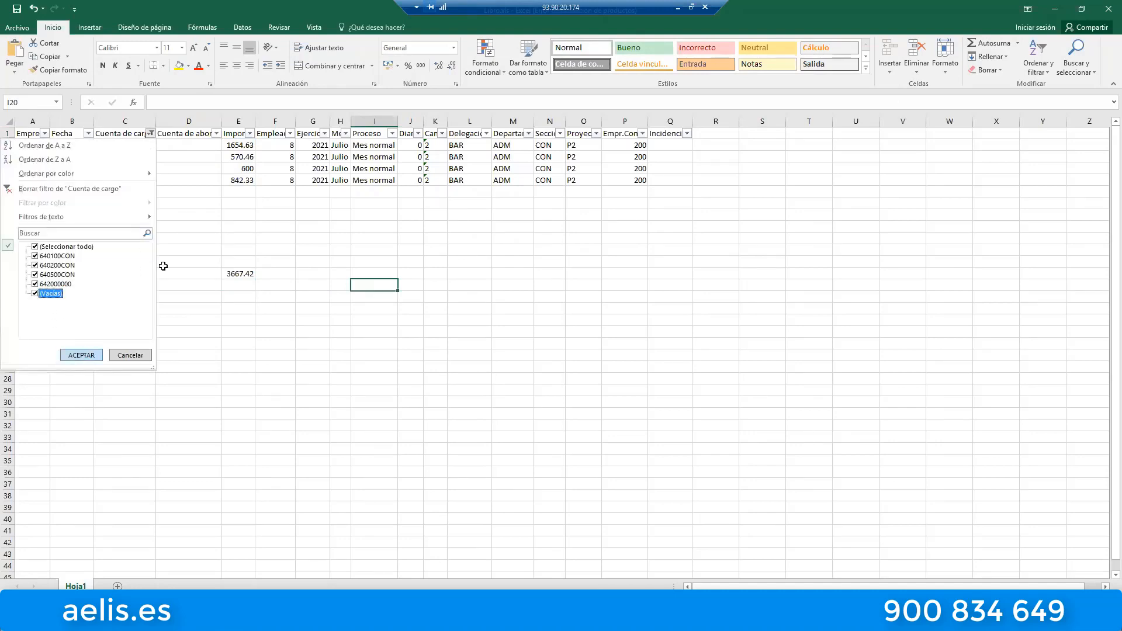
left_click(217, 133)
left_click(115, 294)
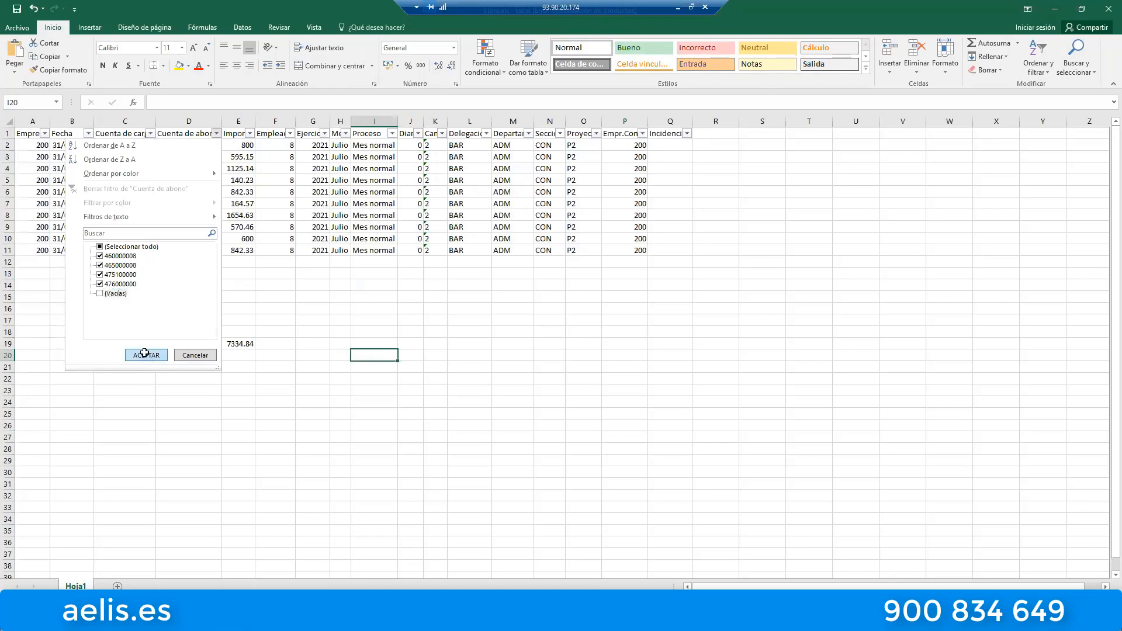
left_click(146, 355)
Insert an automatic sum of the filtered credit amounts in cell E17 of the Importe column.
left_click(239, 273)
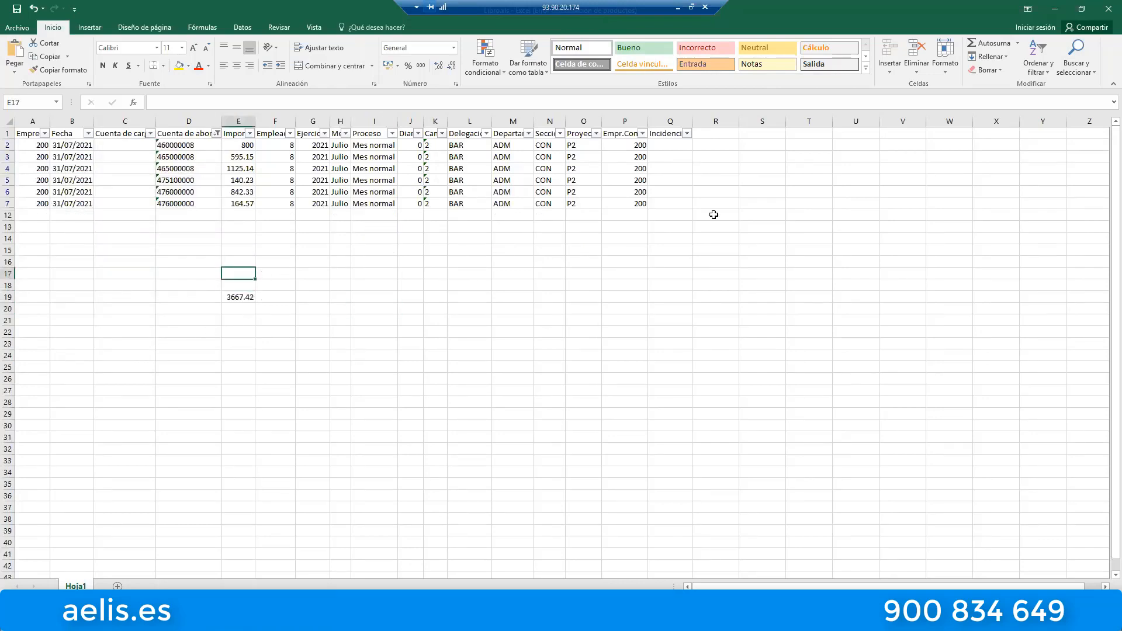
left_click(1038, 59)
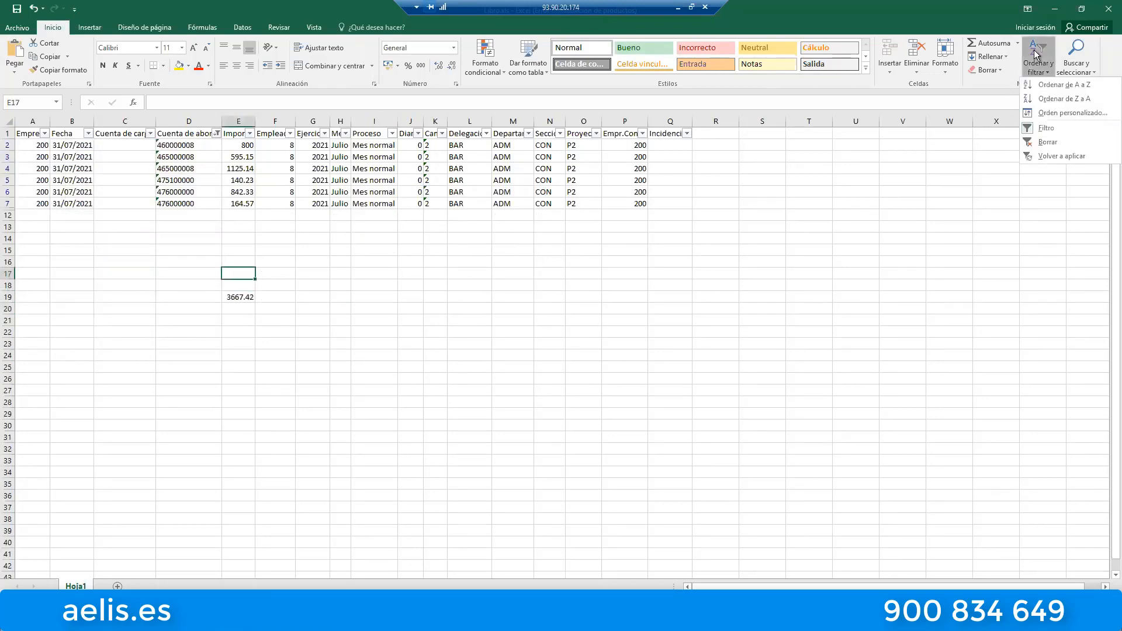
left_click(997, 46)
key("Return")
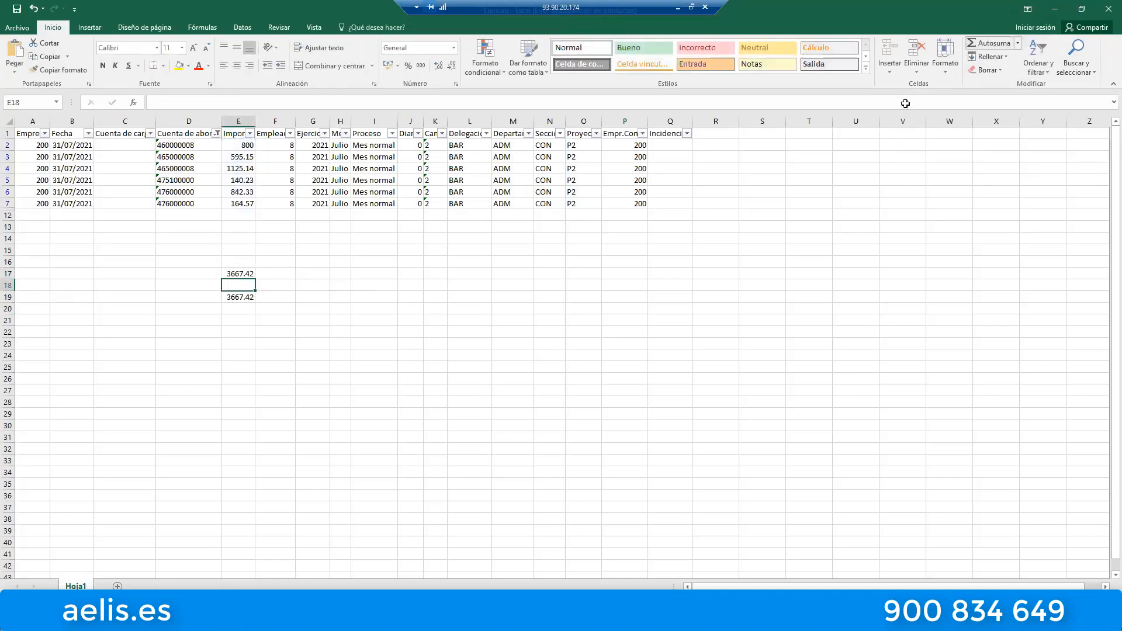
Close the Excel workbook with the debit and credit sums without saving its changes.
left_click_drag(588, 284, 461, 320)
left_click(274, 321)
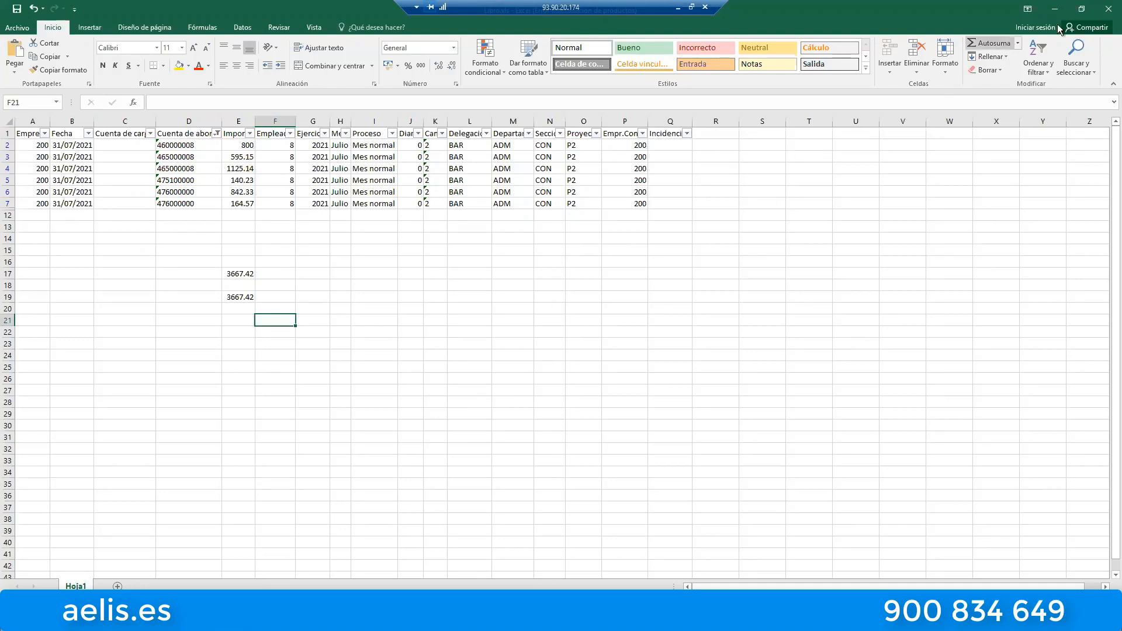
left_click(1107, 12)
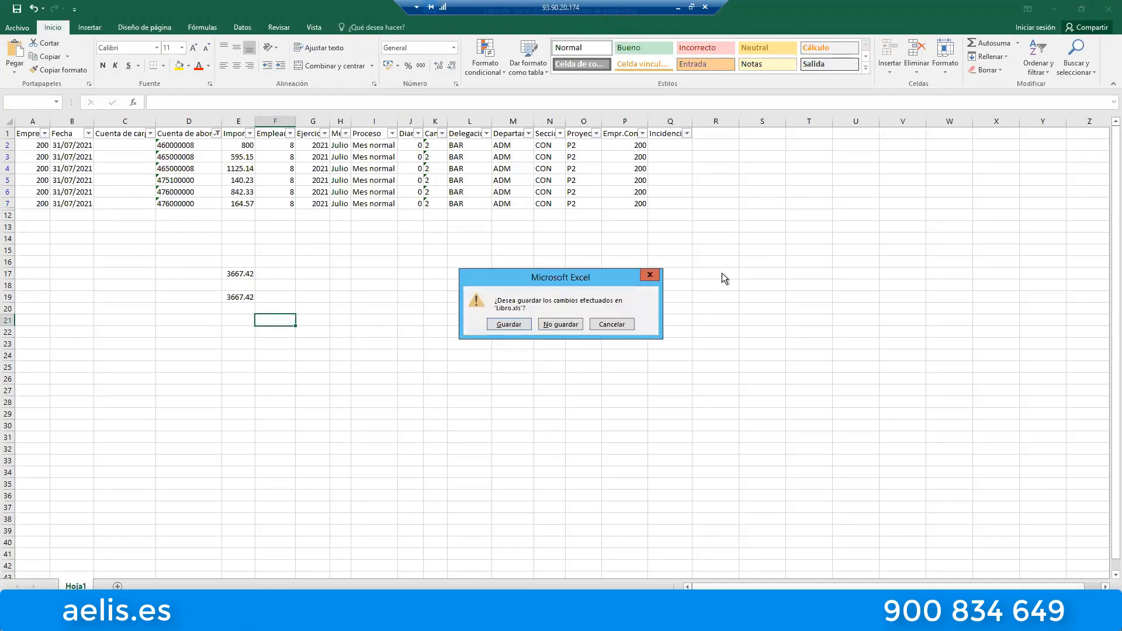
left_click(560, 325)
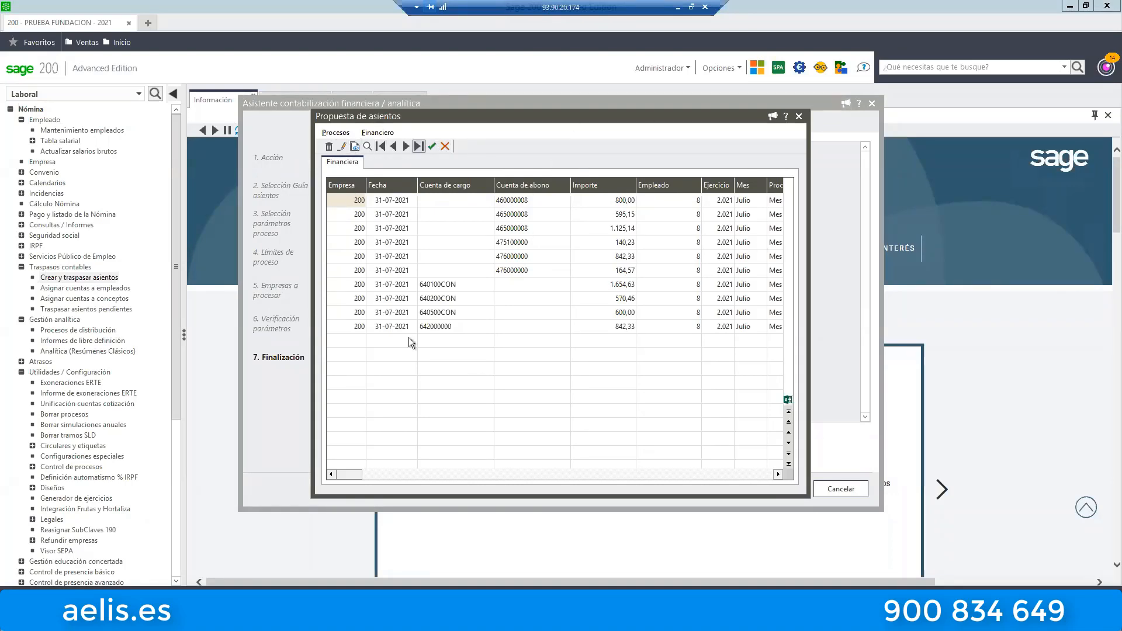
Close the entry proposal, cancel the accounting wizard and open the Cuadre Nómina user option.
left_click(798, 117)
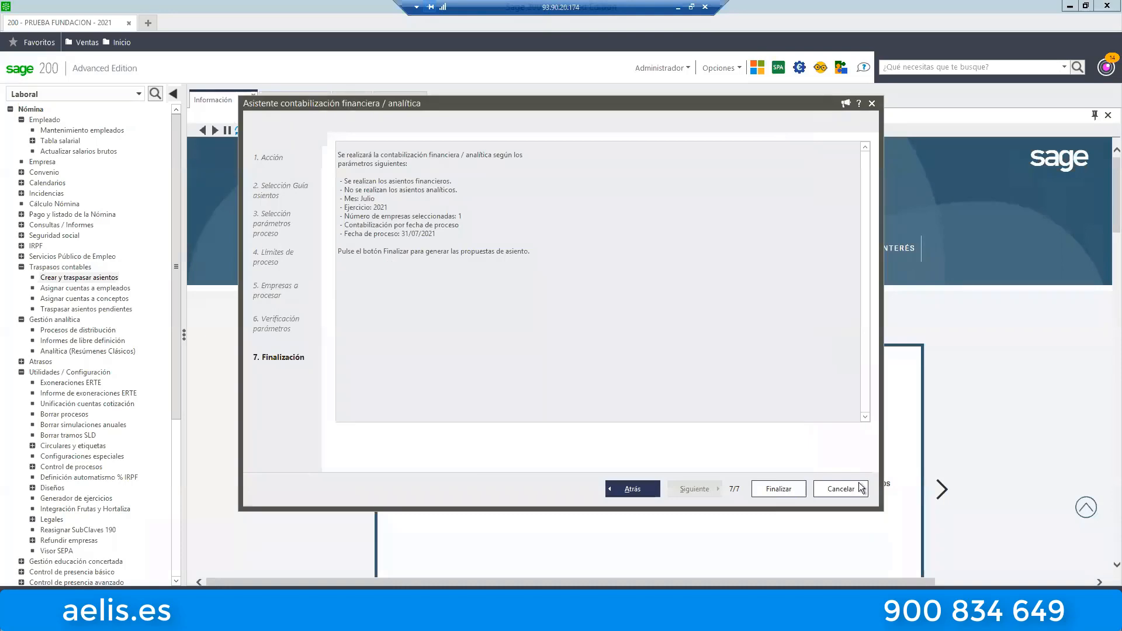
left_click(858, 489)
left_click_drag(178, 350, 206, 552)
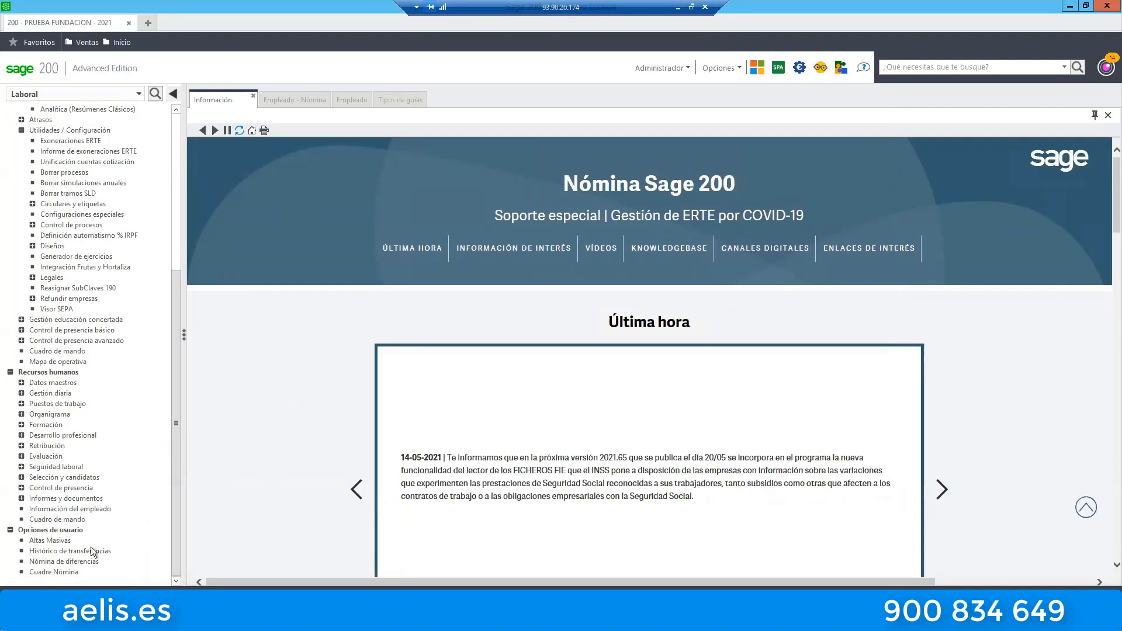
left_click(52, 574)
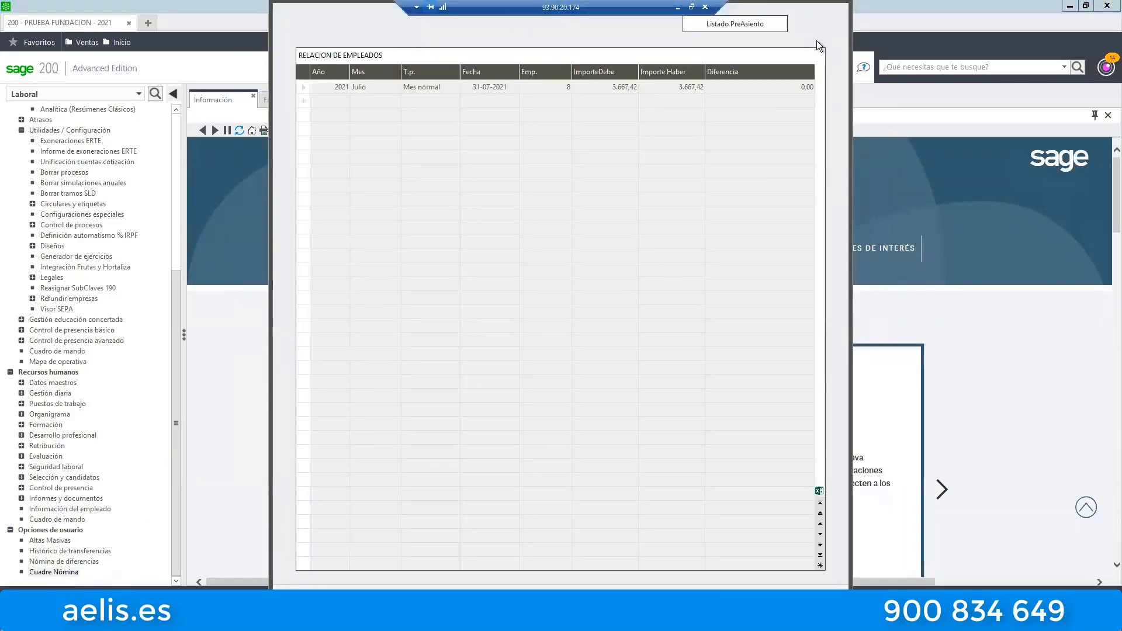
left_click_drag(310, 8, 525, 176)
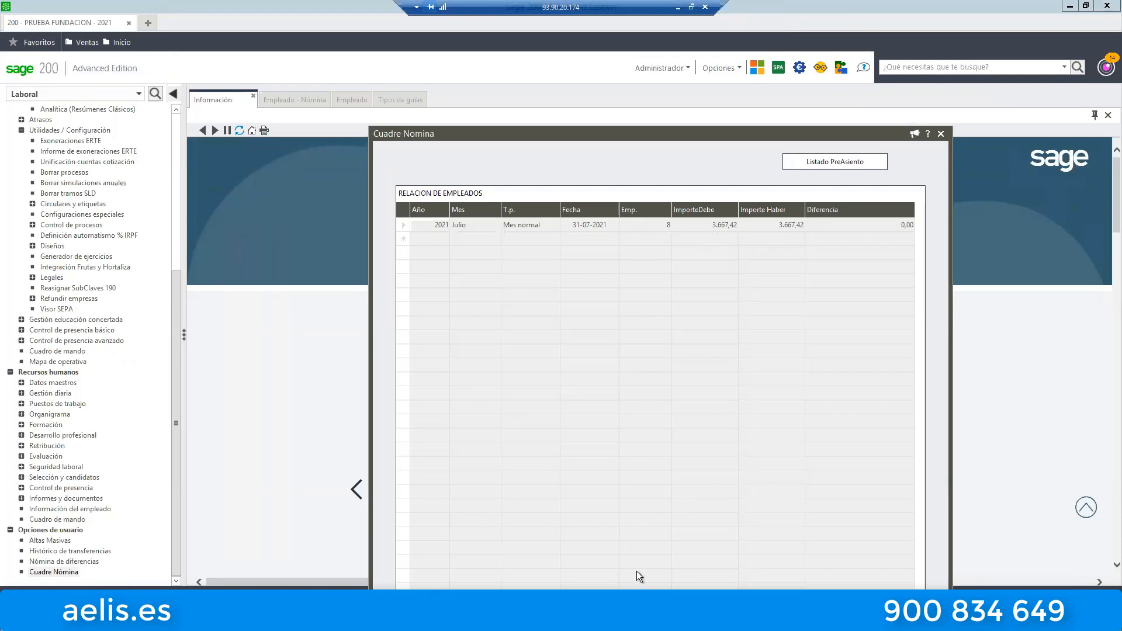
Sort the employee list in Cuadre Nómina by the Diferencia column.
left_click(661, 226)
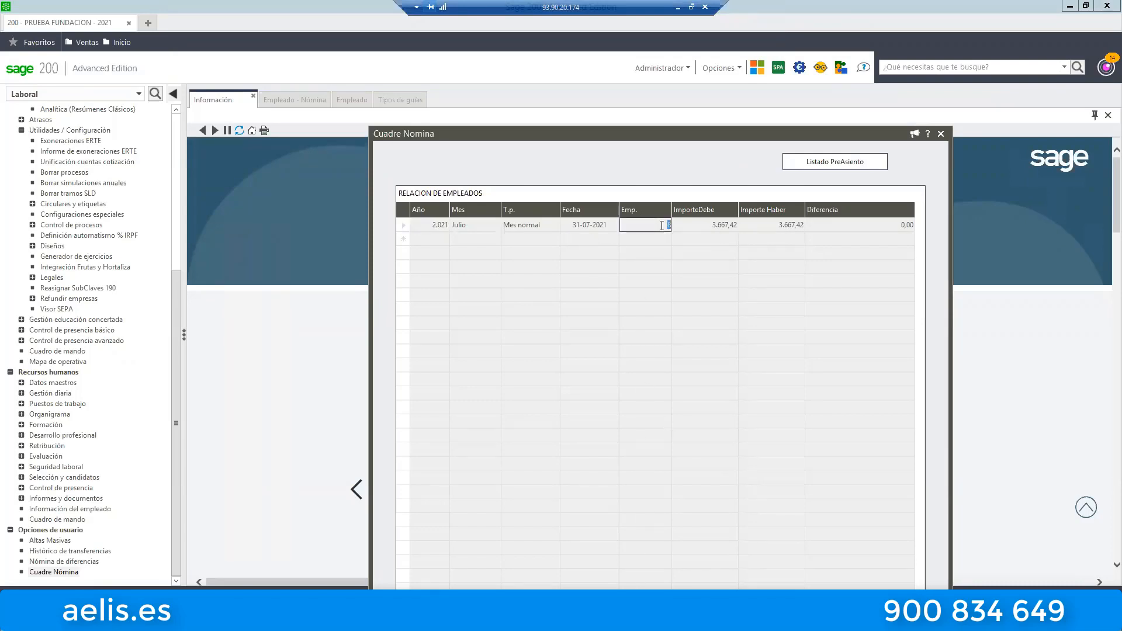
left_click(852, 210)
left_click(830, 210)
left_click_drag(684, 138, 609, 82)
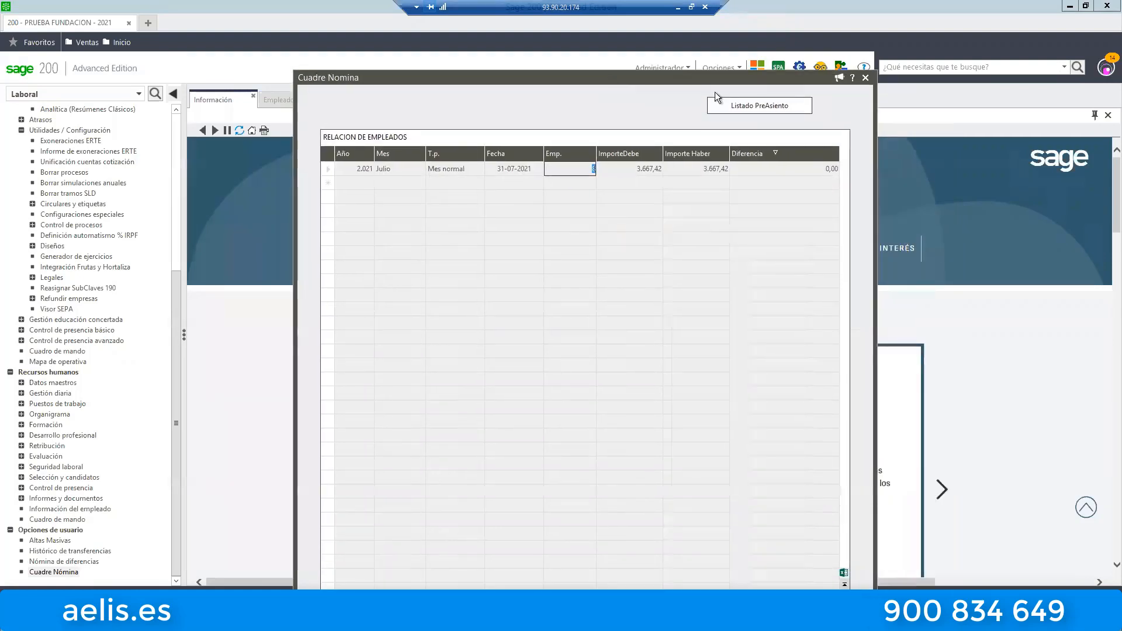
View the Listado PreAsiento report of the July entries, and close both the report and the Cuadre Nómina window.
left_click(747, 110)
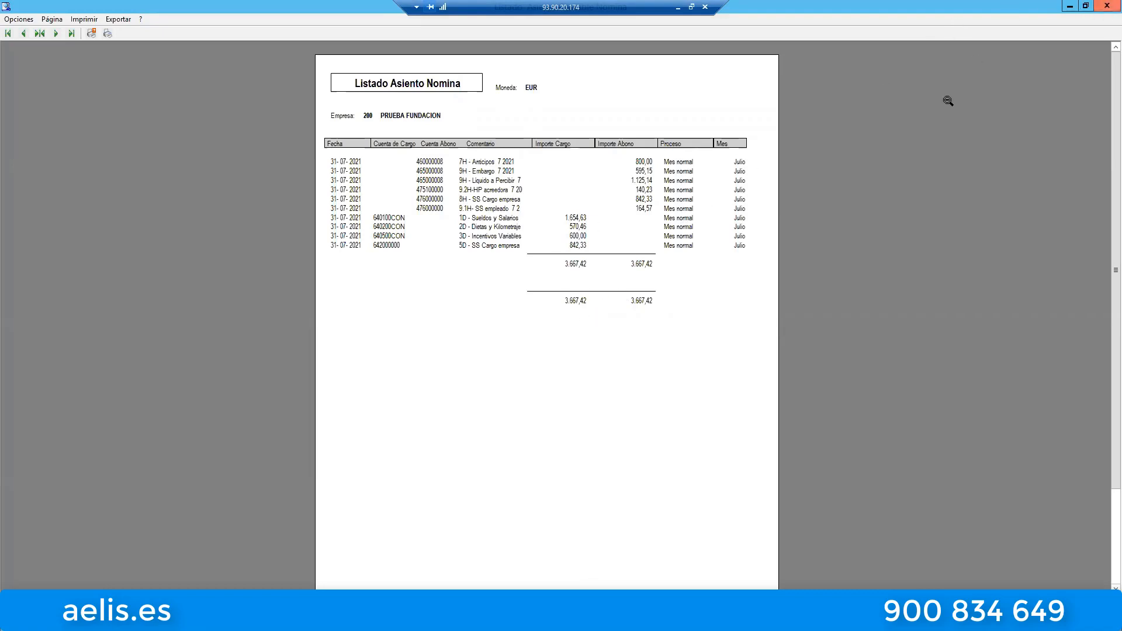
left_click(1106, 7)
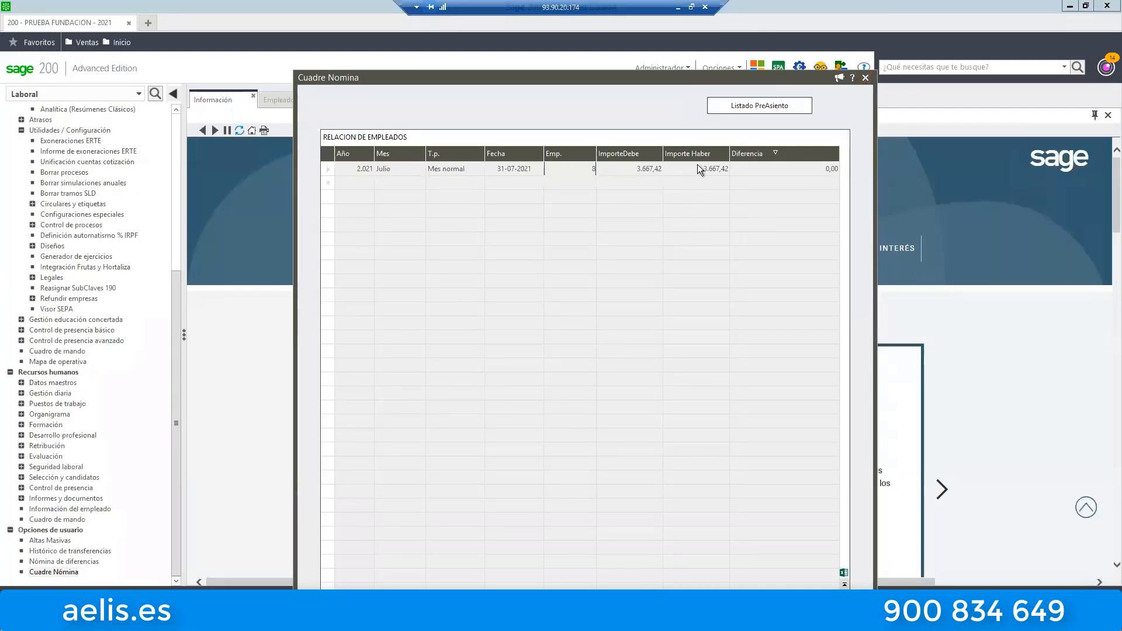
mouse_move(657, 66)
left_mouse_down()
mouse_move(625, 51)
mouse_move(672, 79)
left_mouse_up()
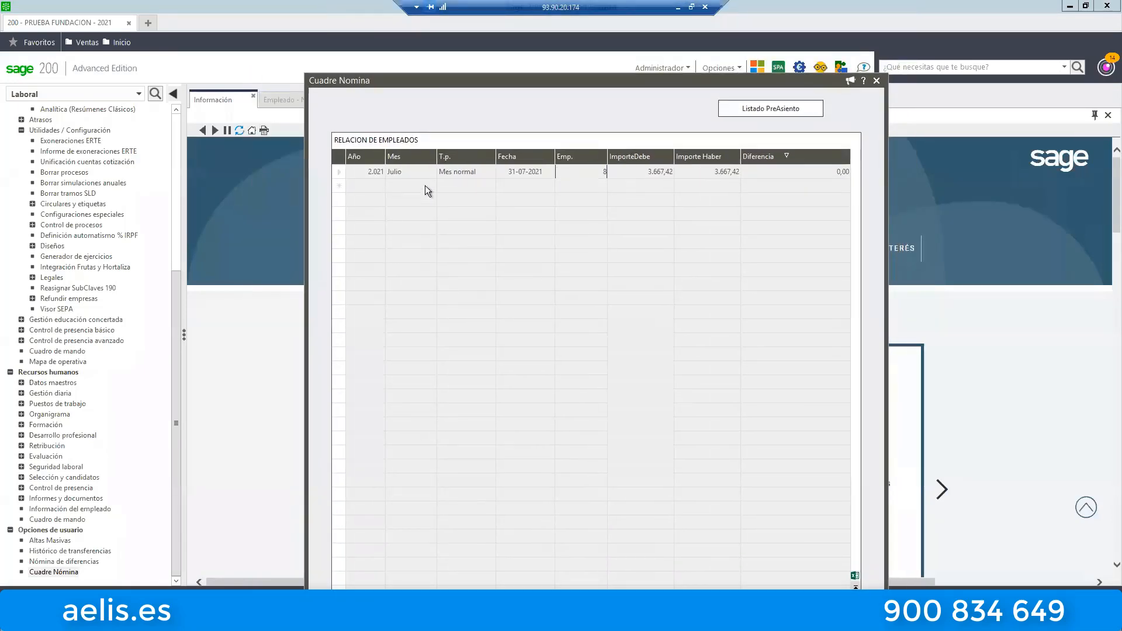
left_click(872, 80)
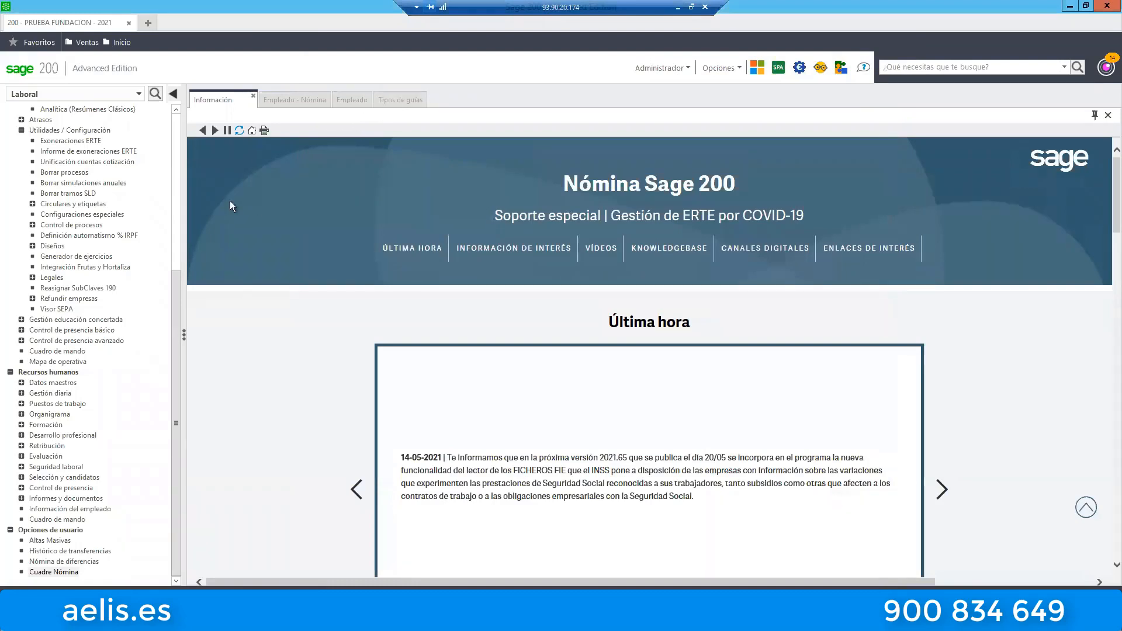
Review the filter and accounting data of entry 1 in the NOMINA GUIA BASE WEBINAR guide and the employee's accounting settings.
left_click(154, 95)
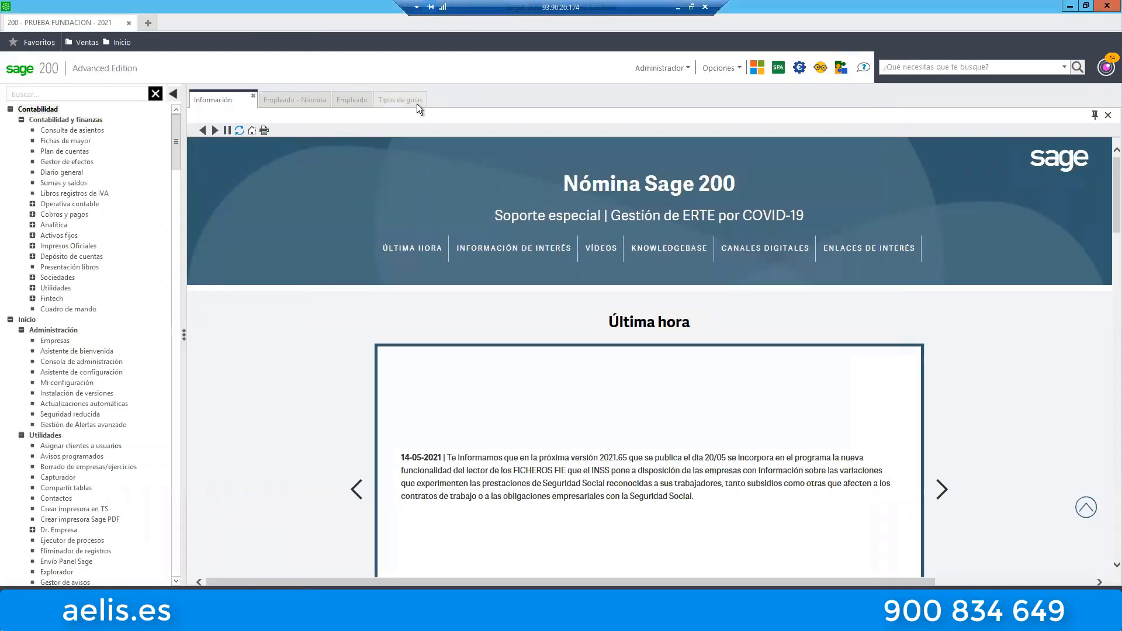
left_click(416, 103)
double_click(559, 275)
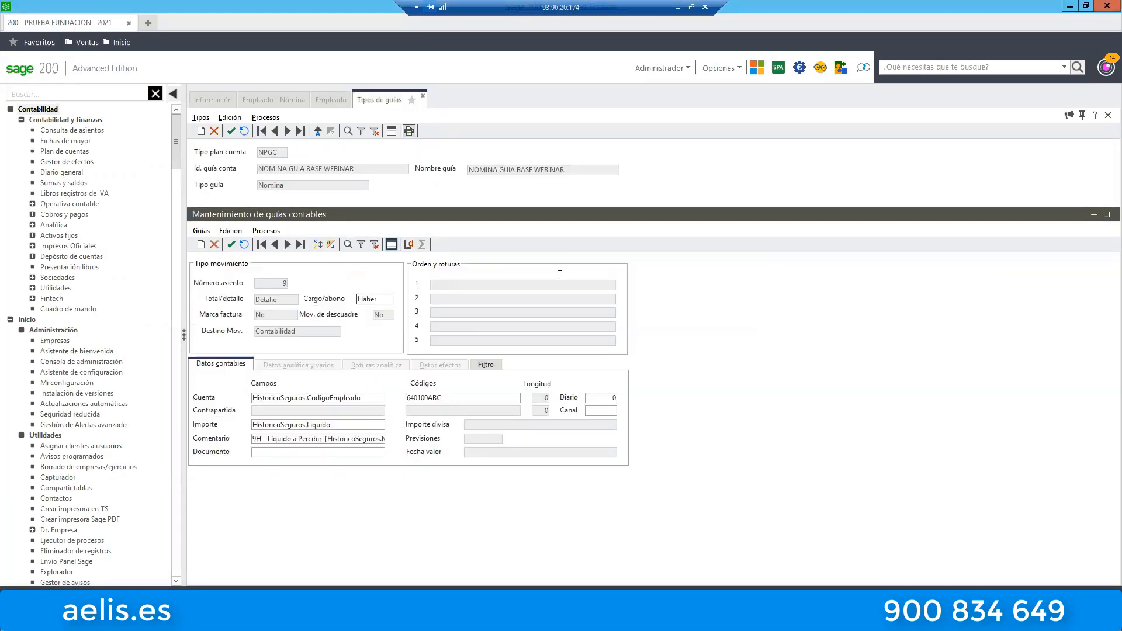
left_click(486, 366)
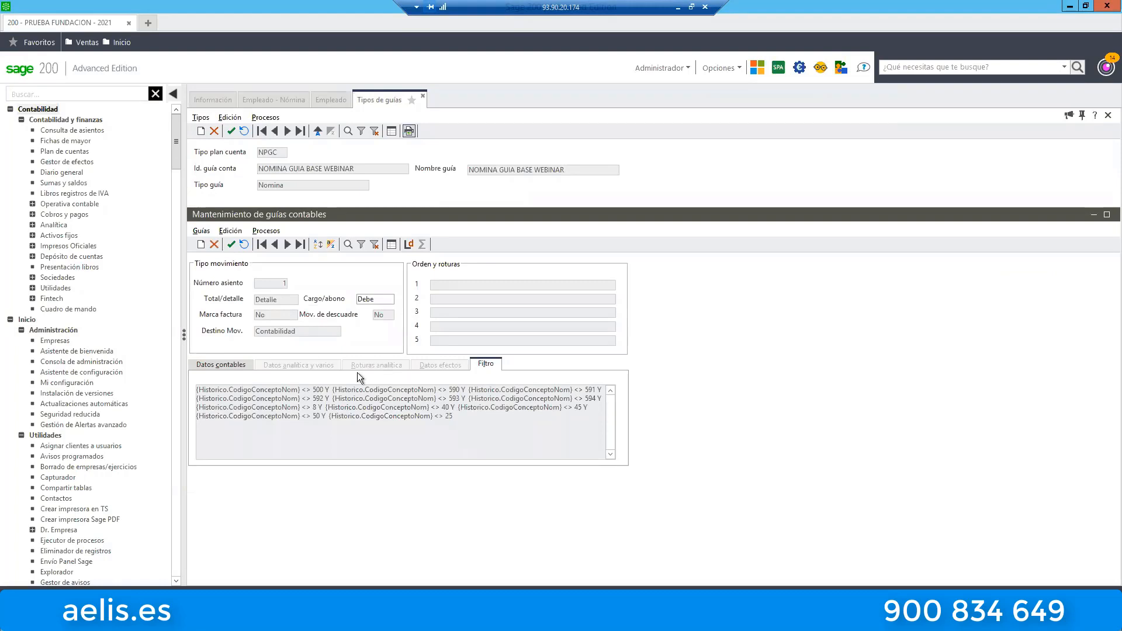
left_click(233, 363)
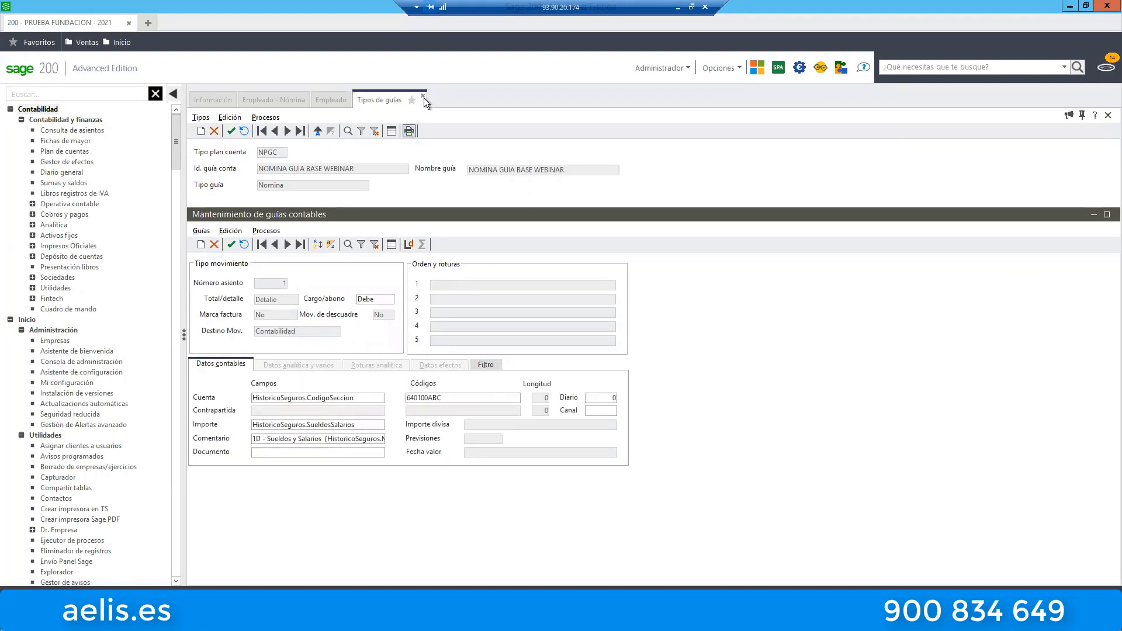
left_click(336, 98)
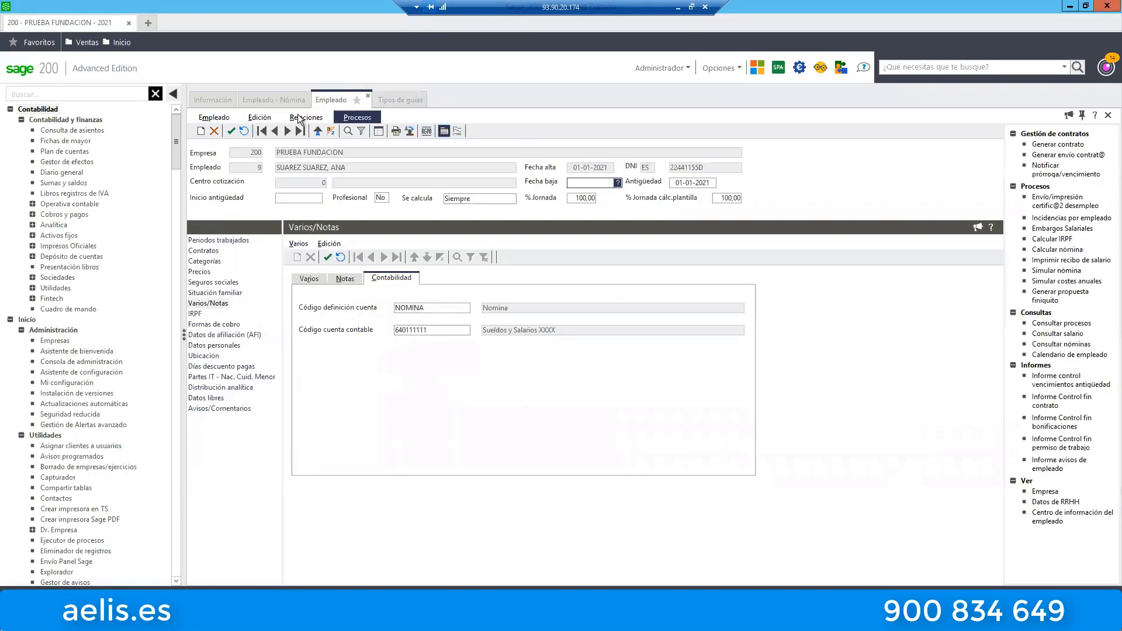
left_click(411, 97)
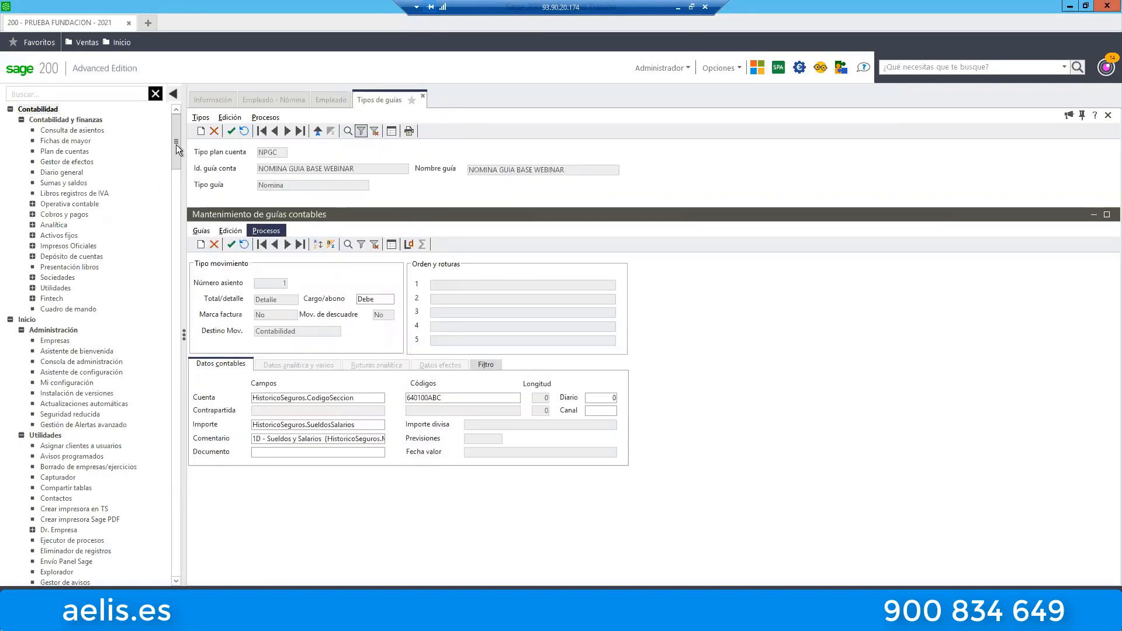
Return to the Laboral navigation tree, collapse Utilidades / Configuración and open Traspasar asientos pendientes.
left_click(155, 93)
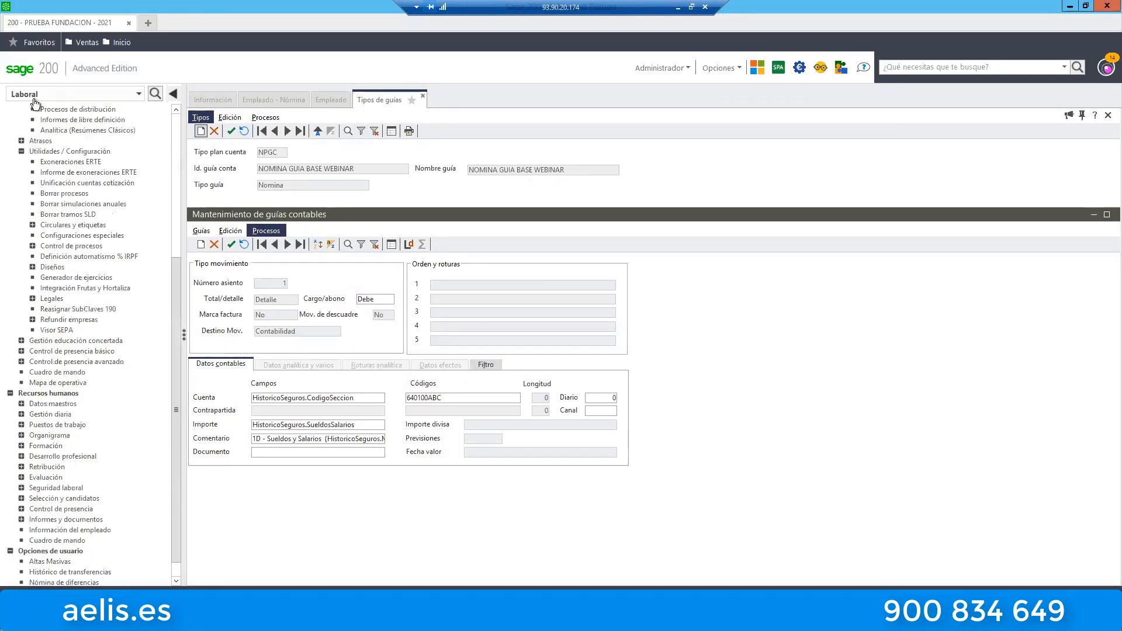
left_click_drag(177, 278, 157, 114)
left_click(22, 373)
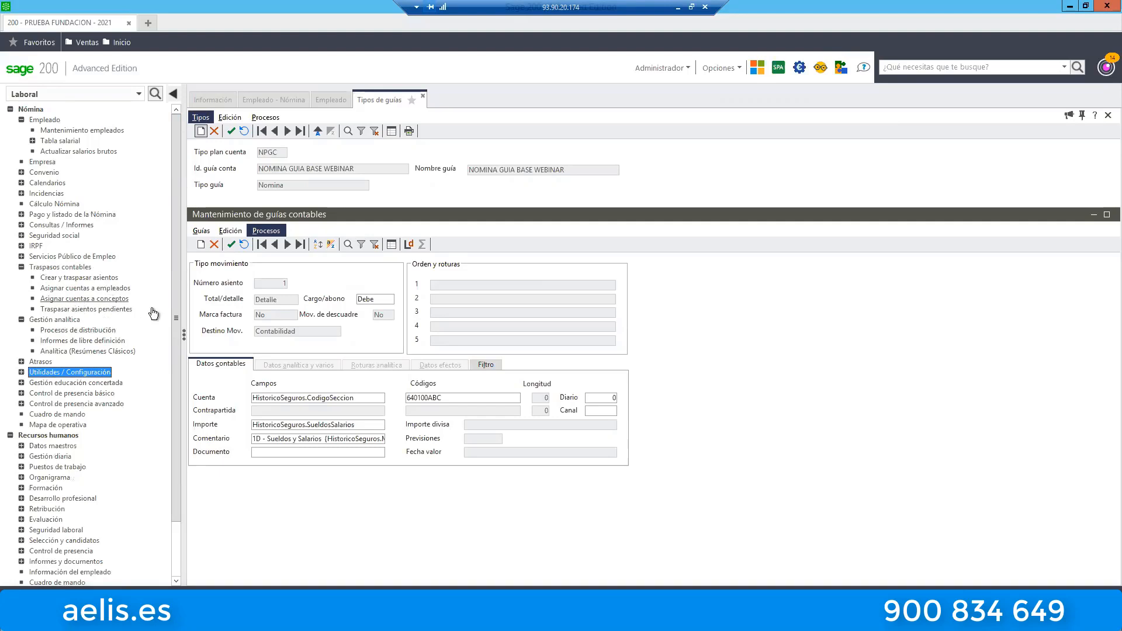
left_click(86, 310)
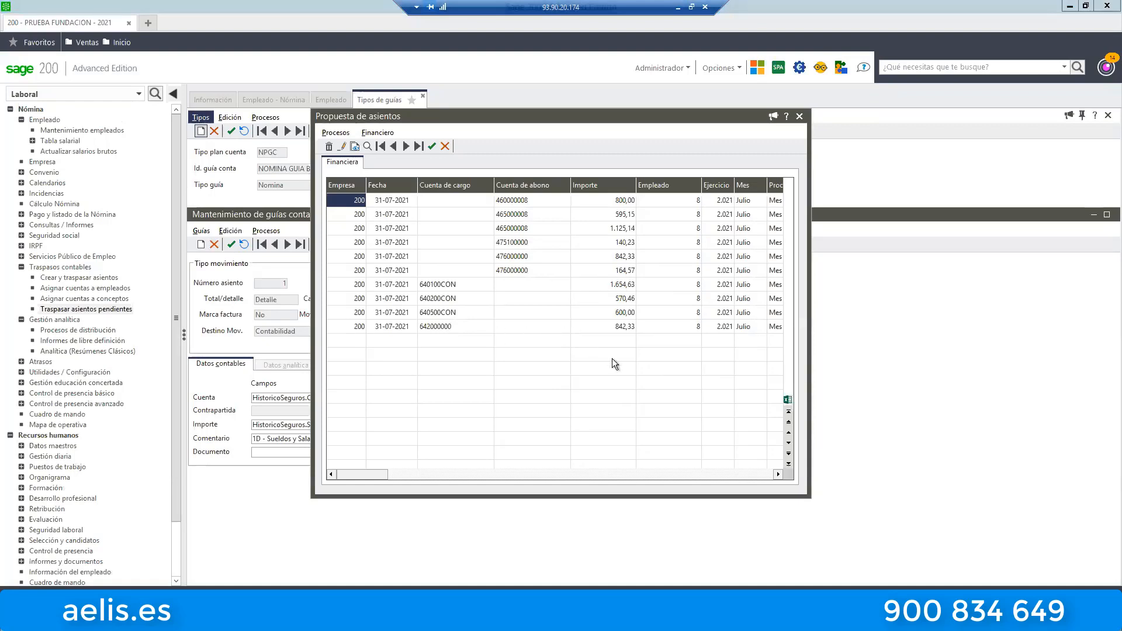
Add the CampoComentario field to the selected columns of the entry proposal grid.
right_click(580, 310)
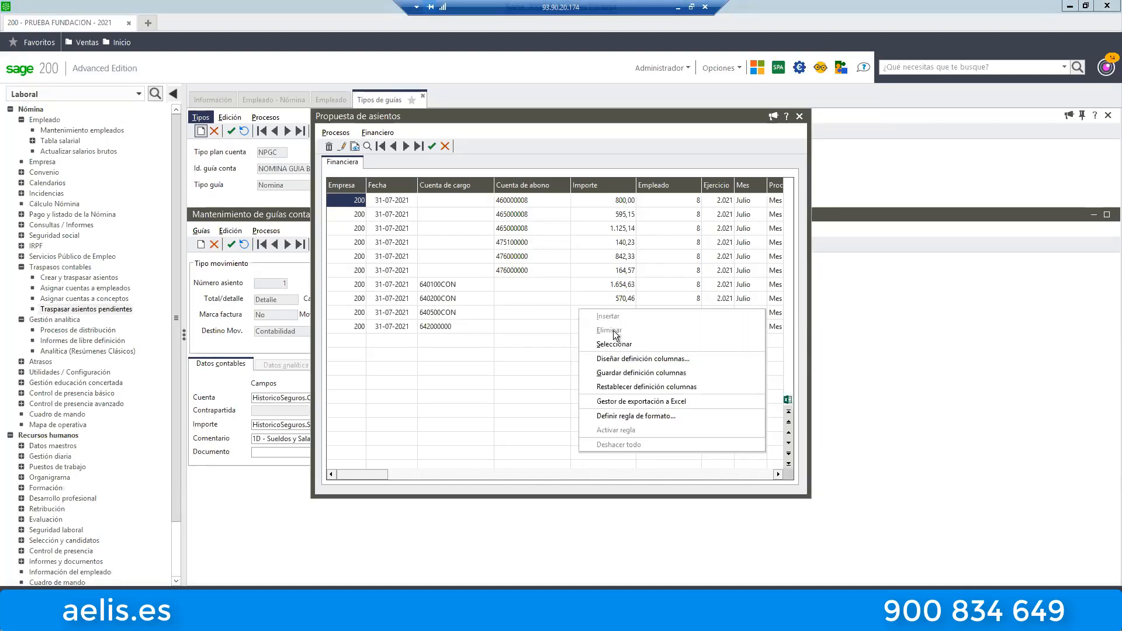
left_click(637, 359)
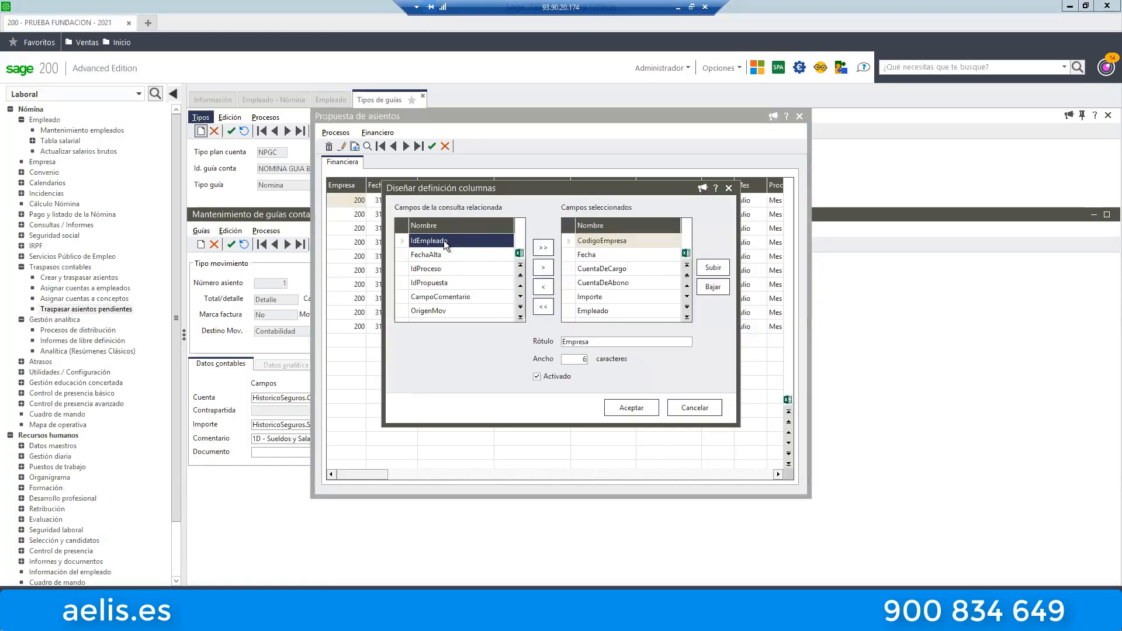
left_click(421, 297)
left_click(546, 270)
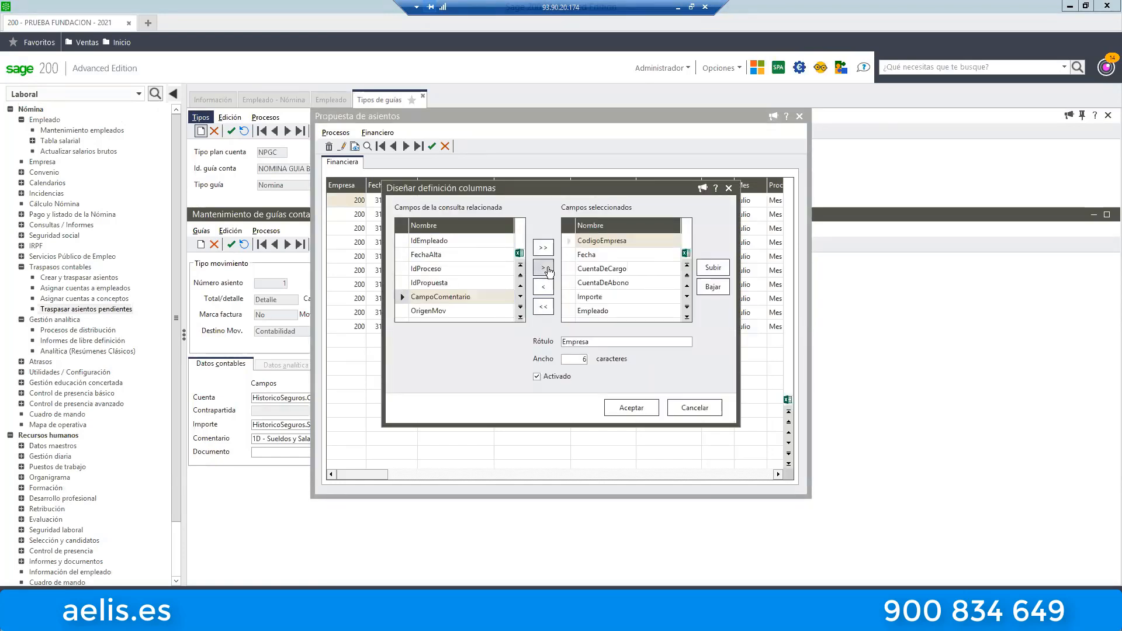
Move the CampoComentario column up between CuentaDeAbono and Importe, and apply the new column layout.
left_click(712, 269)
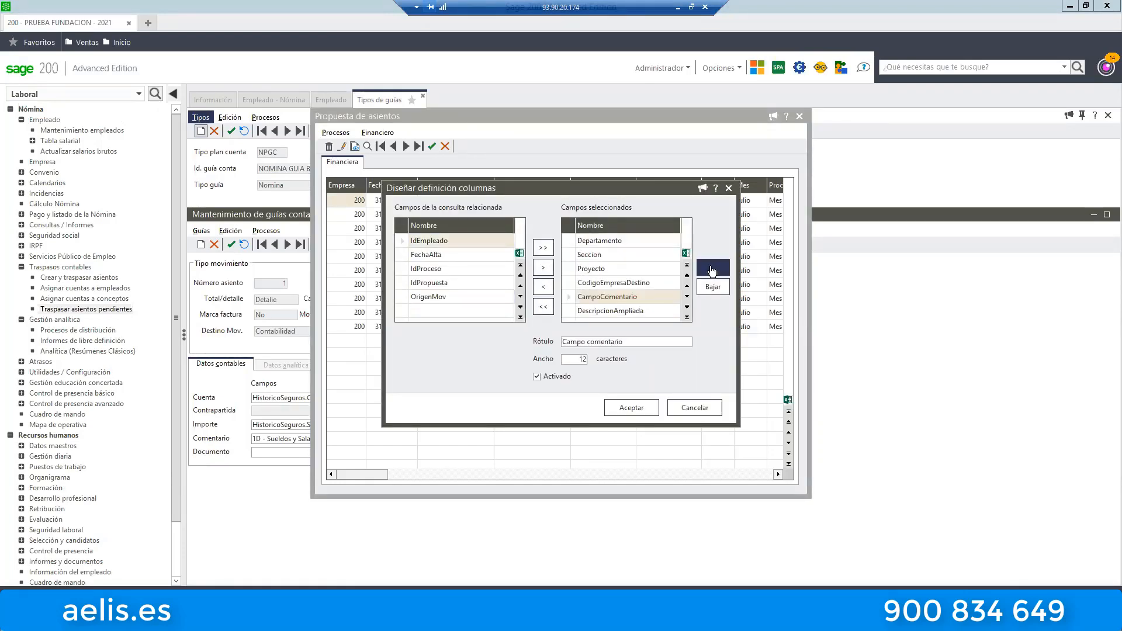
left_click(712, 269)
left_click(712, 269)
left_click(712, 269)
left_click(712, 269)
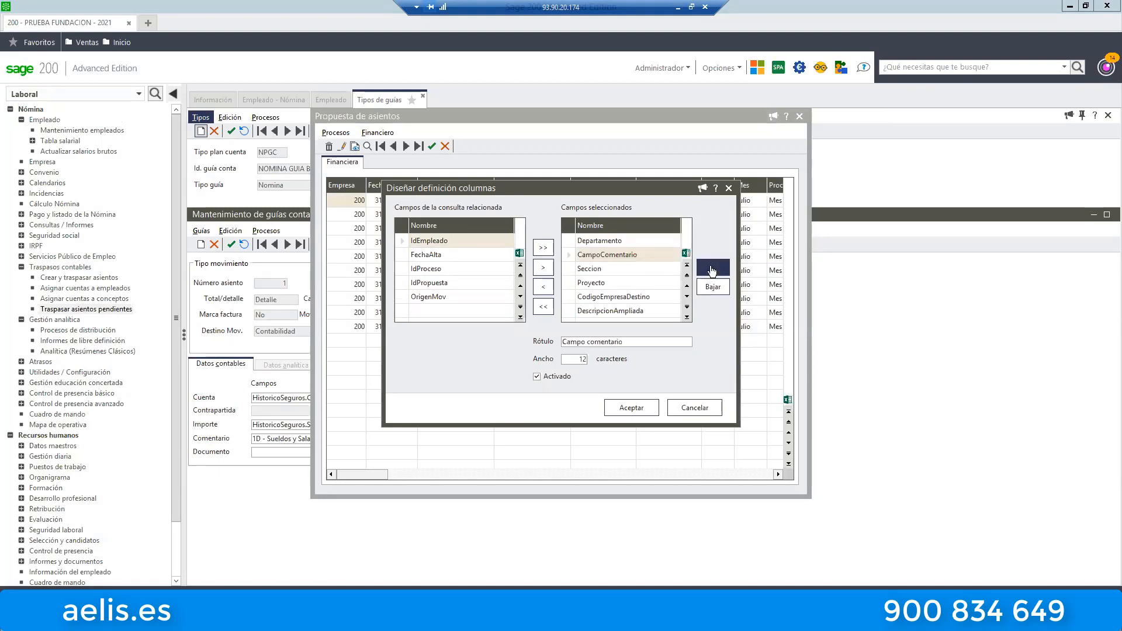
left_click(712, 269)
left_click(712, 269)
left_click(712, 269)
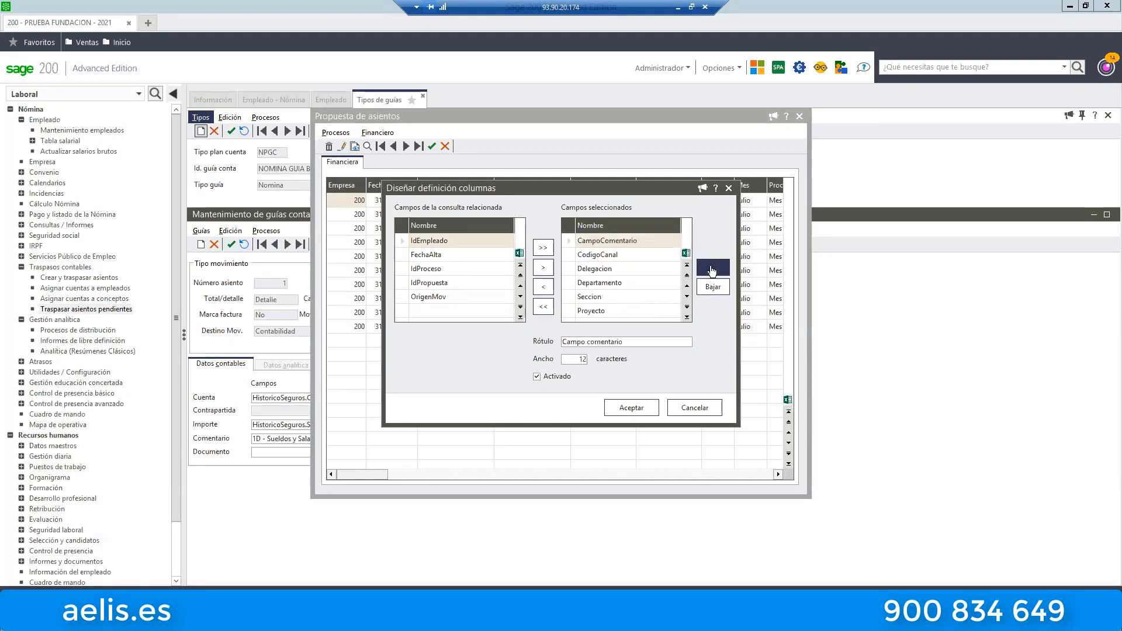
left_click(712, 269)
left_click(712, 269)
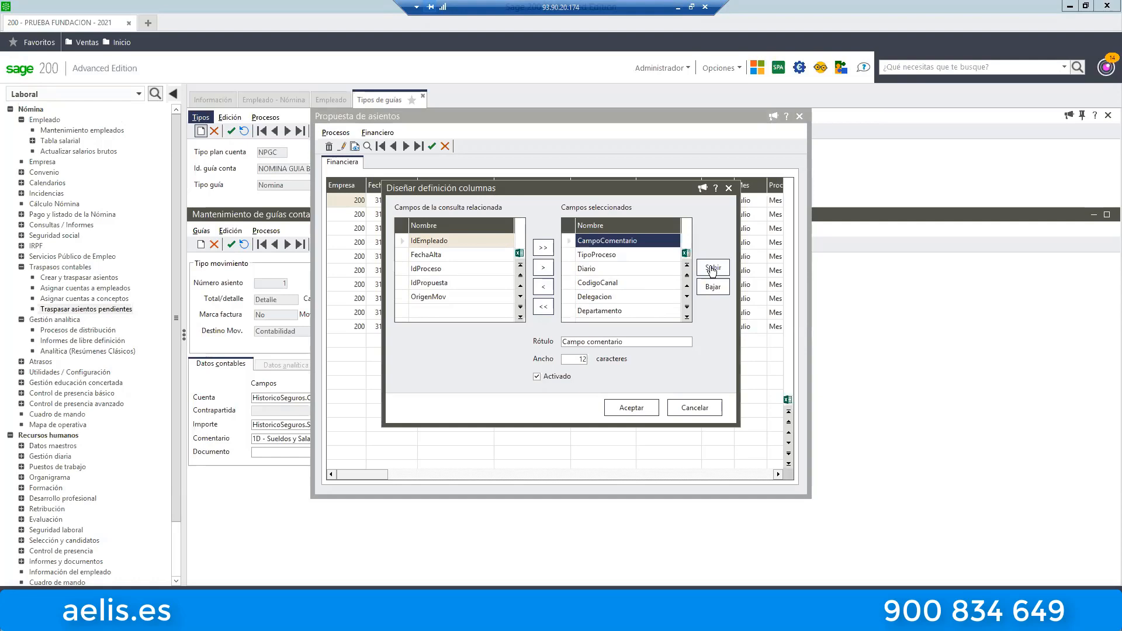
left_click(713, 269)
left_click(712, 268)
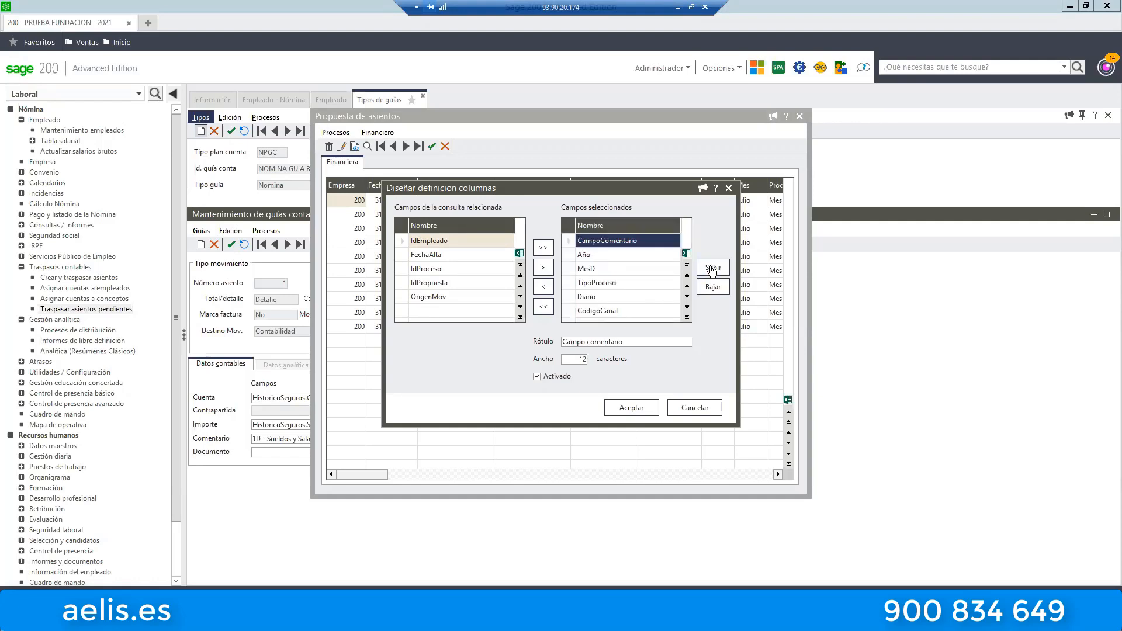
left_click(712, 268)
left_click(713, 268)
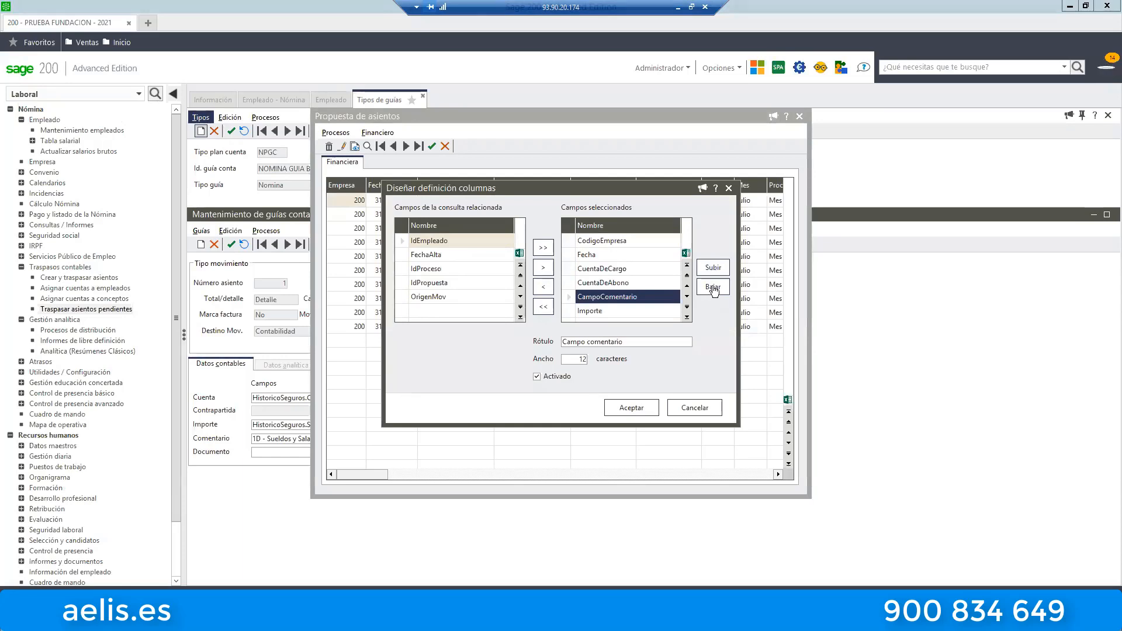
left_click(621, 405)
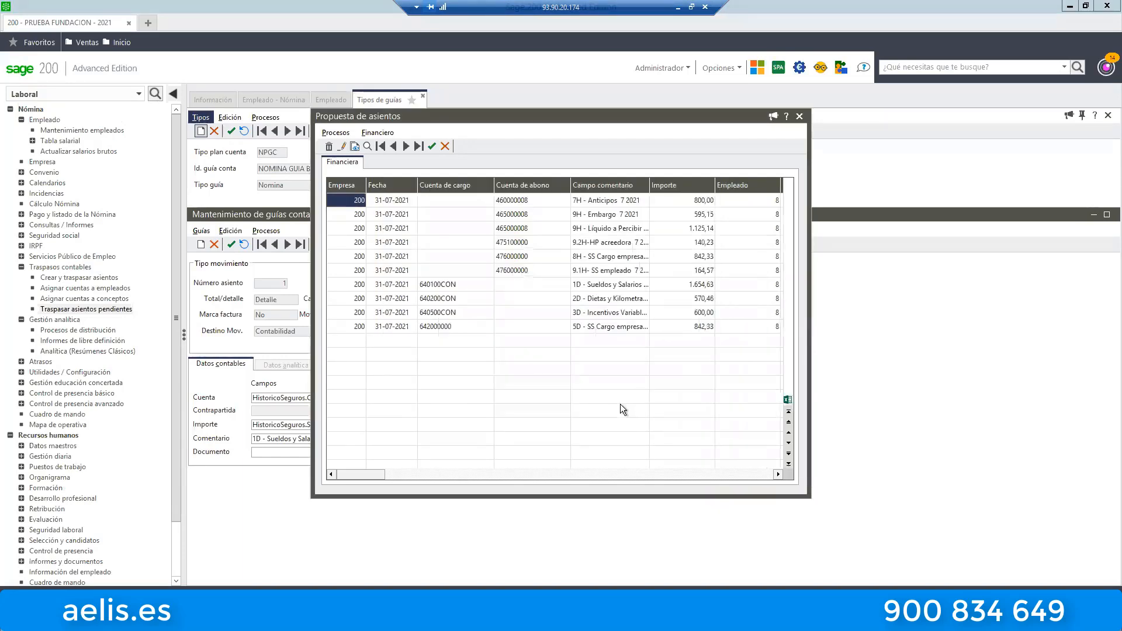
right_click(606, 377)
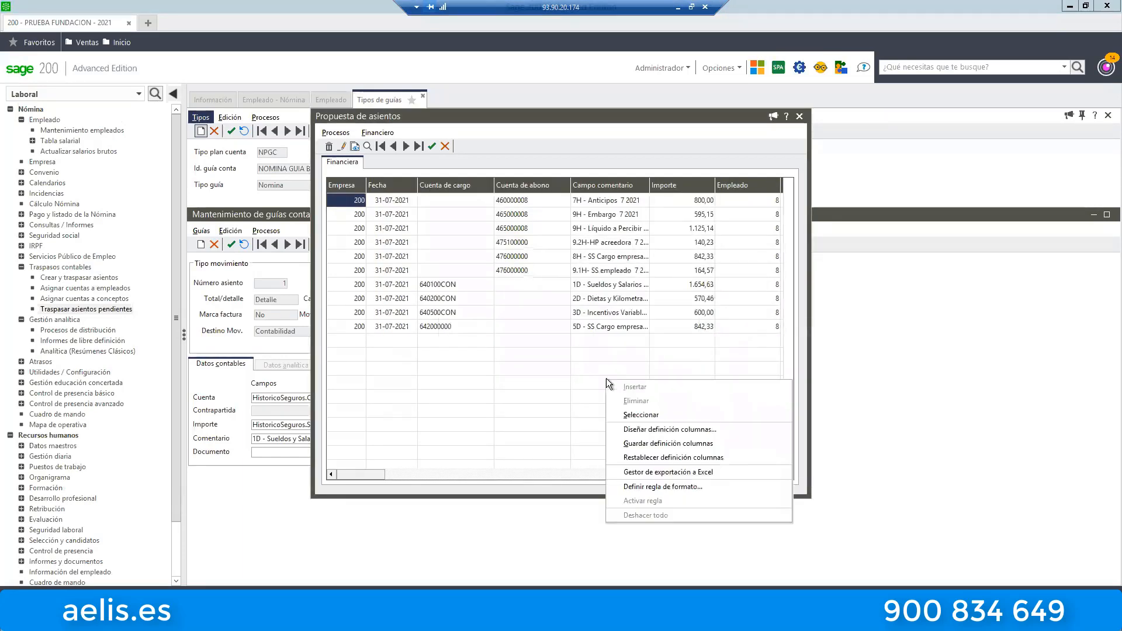
left_click(657, 433)
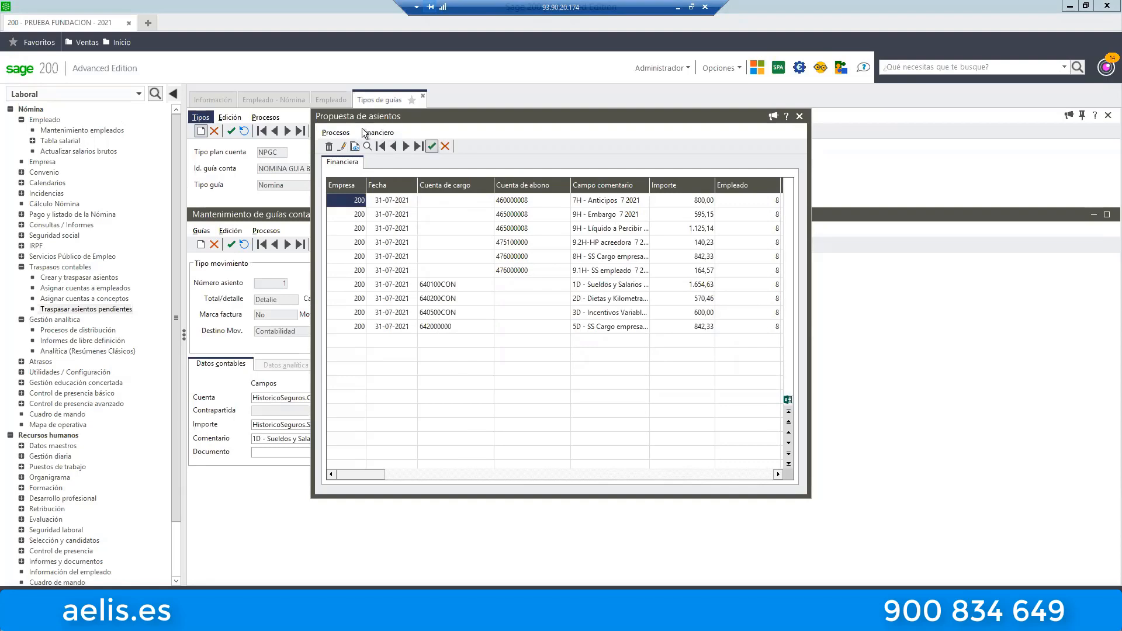
Accept the proposed payroll entries, confirm the acceptance and close the emptied entry proposal window.
left_click(338, 131)
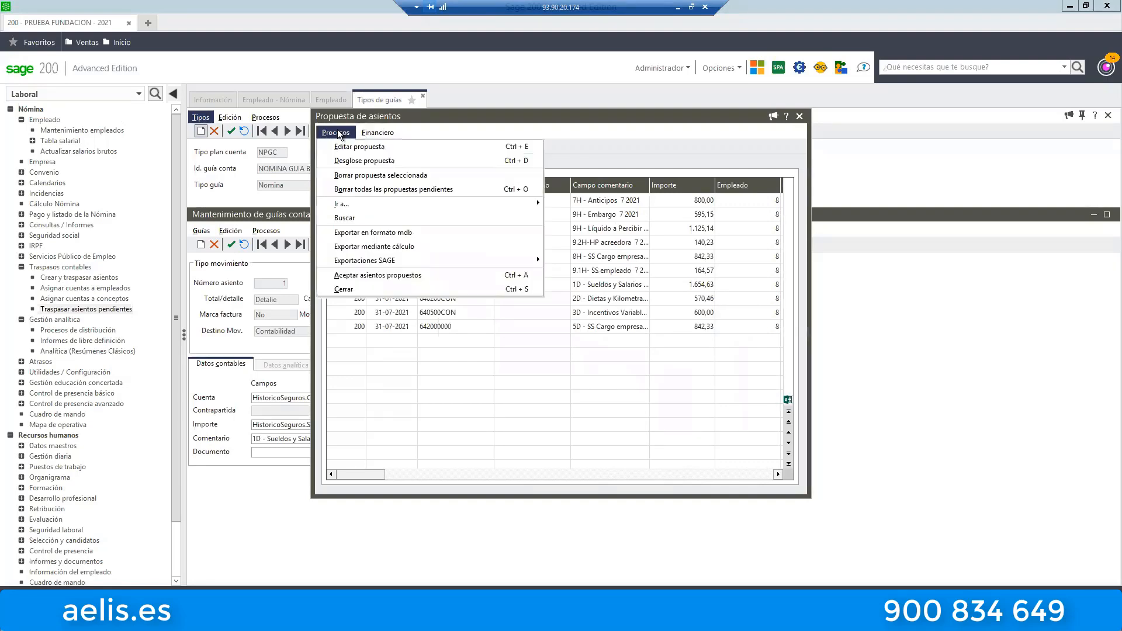
left_click(410, 276)
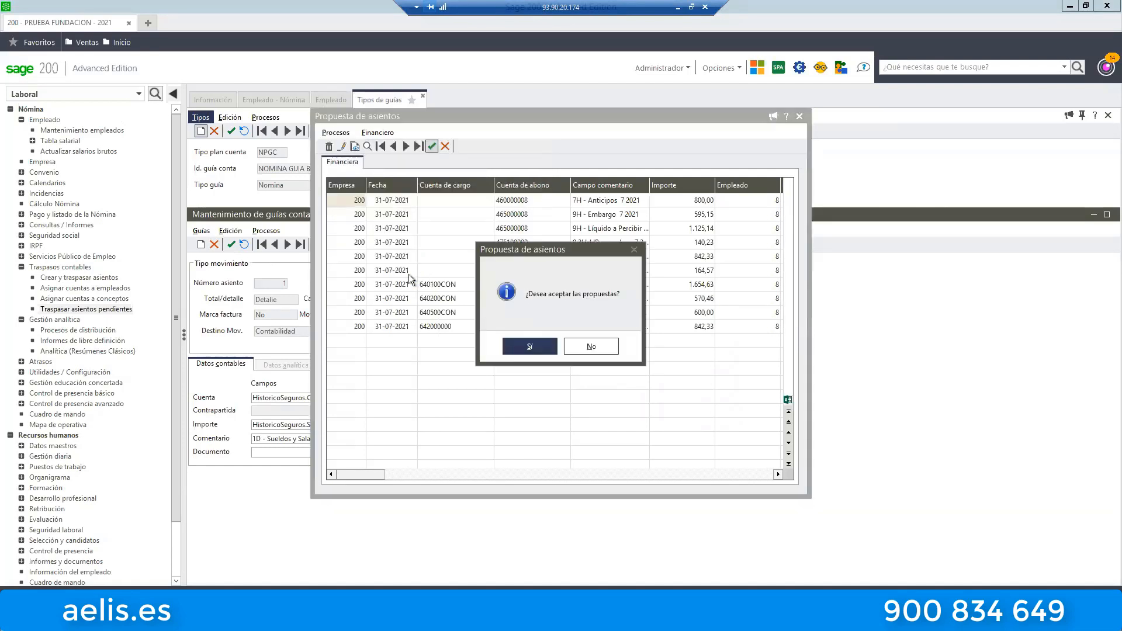
left_click(540, 347)
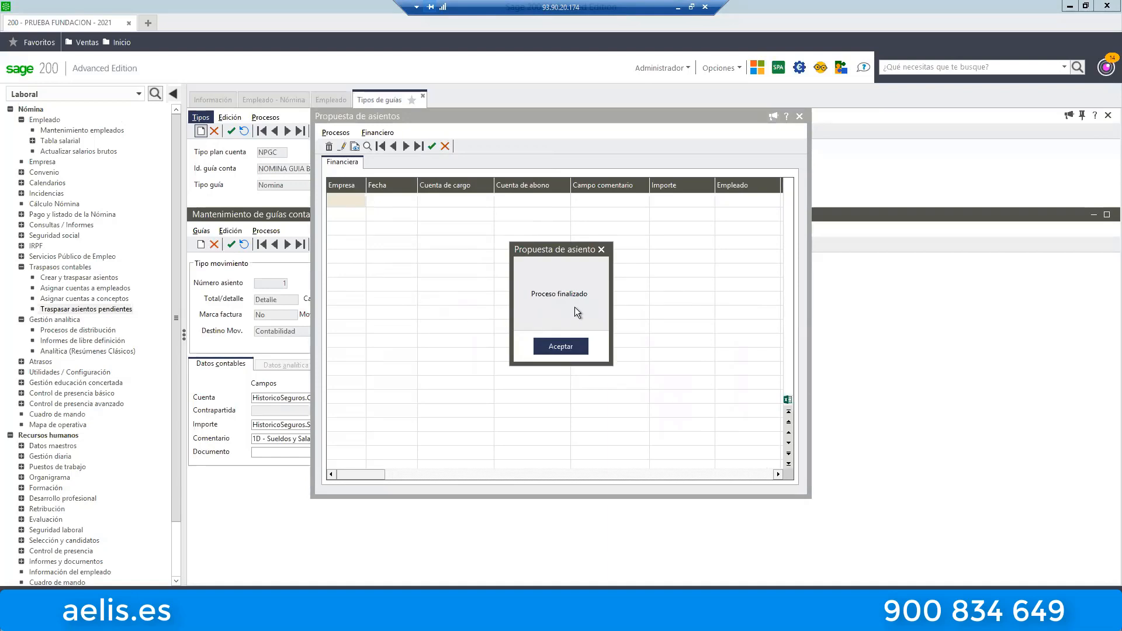
left_click(560, 346)
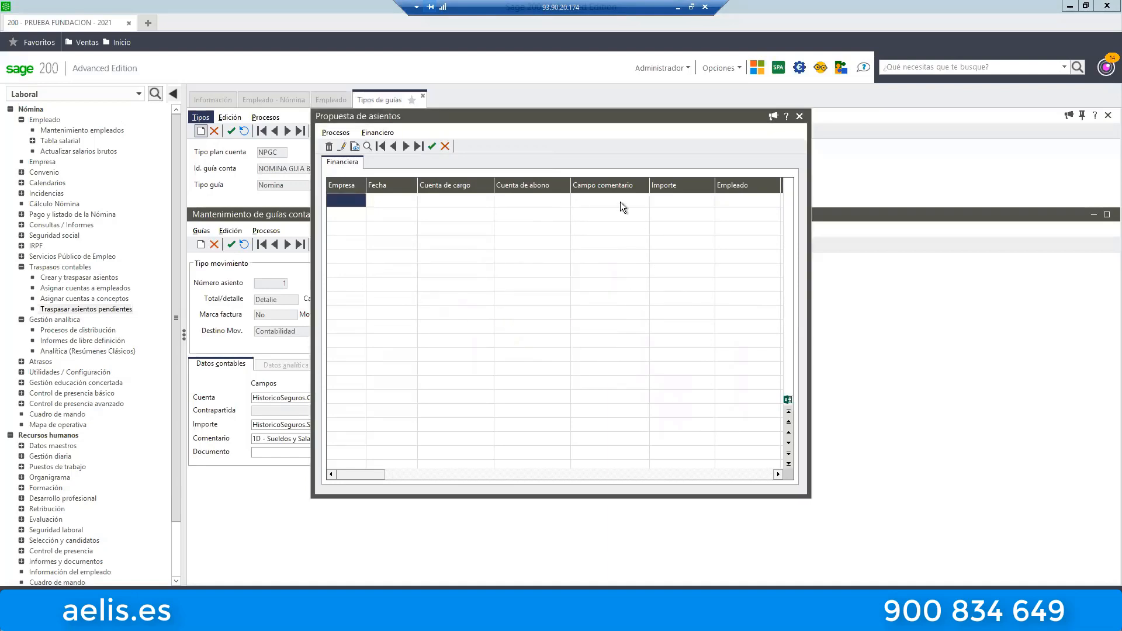
left_click(799, 117)
Review the transferred July 2021 entry in Consulta de asientos of Contabilidad, using the default selection values, and close the query.
left_click(55, 95)
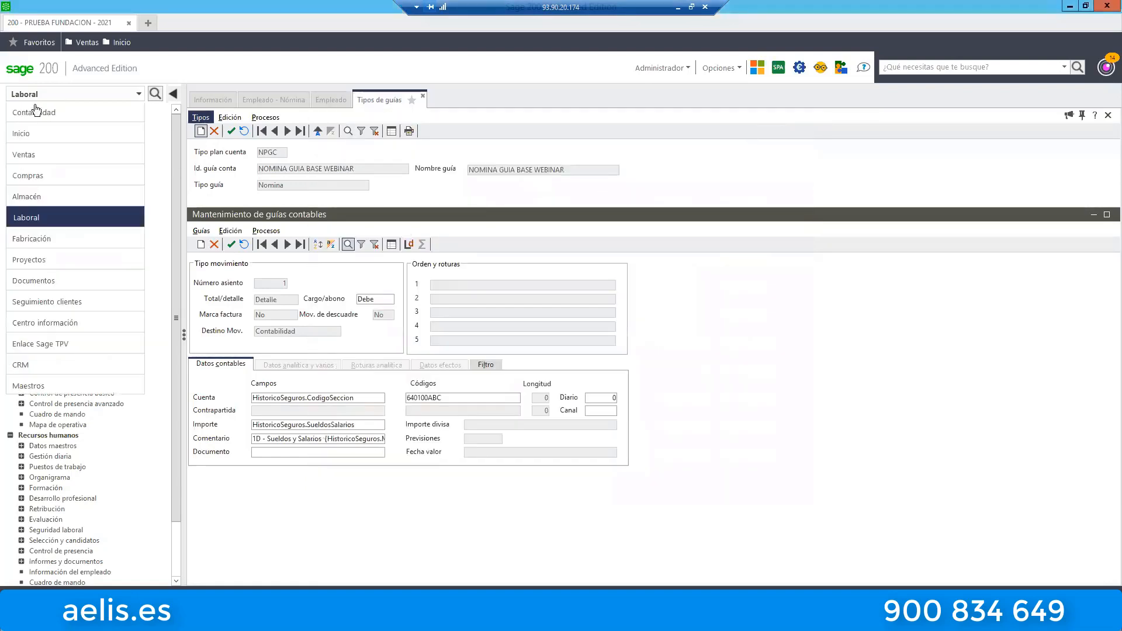
left_click(34, 111)
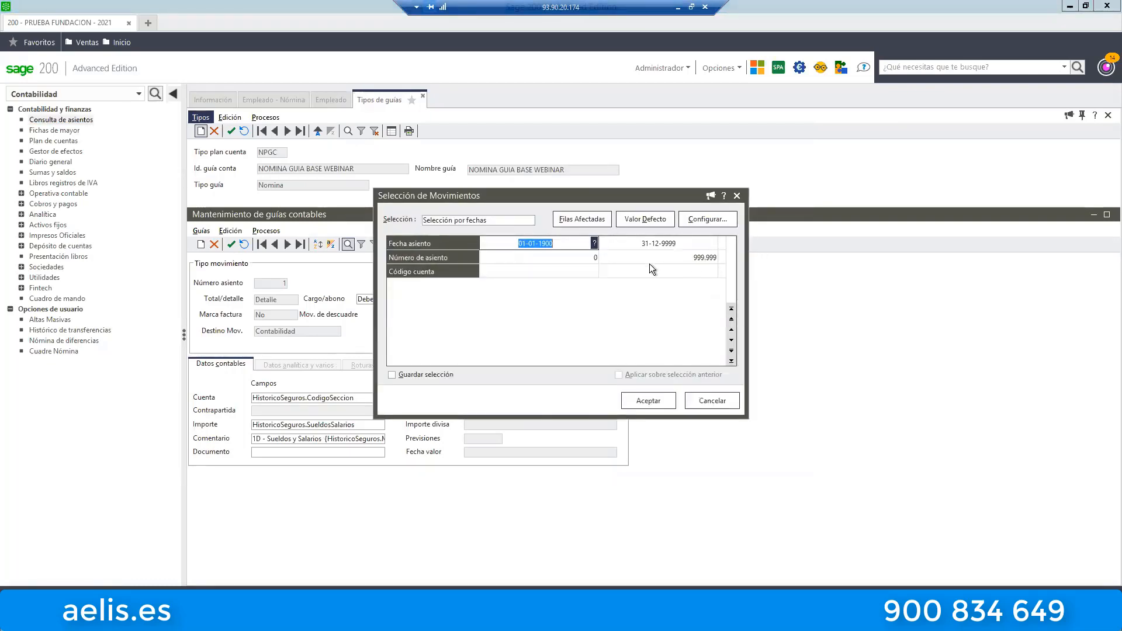
left_click(651, 221)
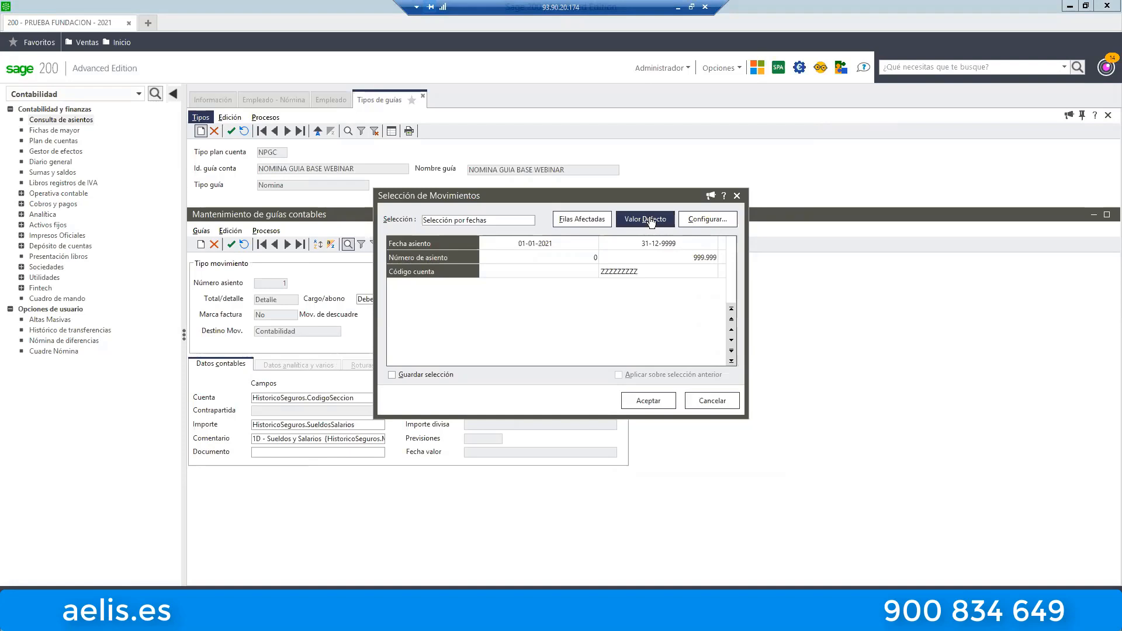
left_click(653, 404)
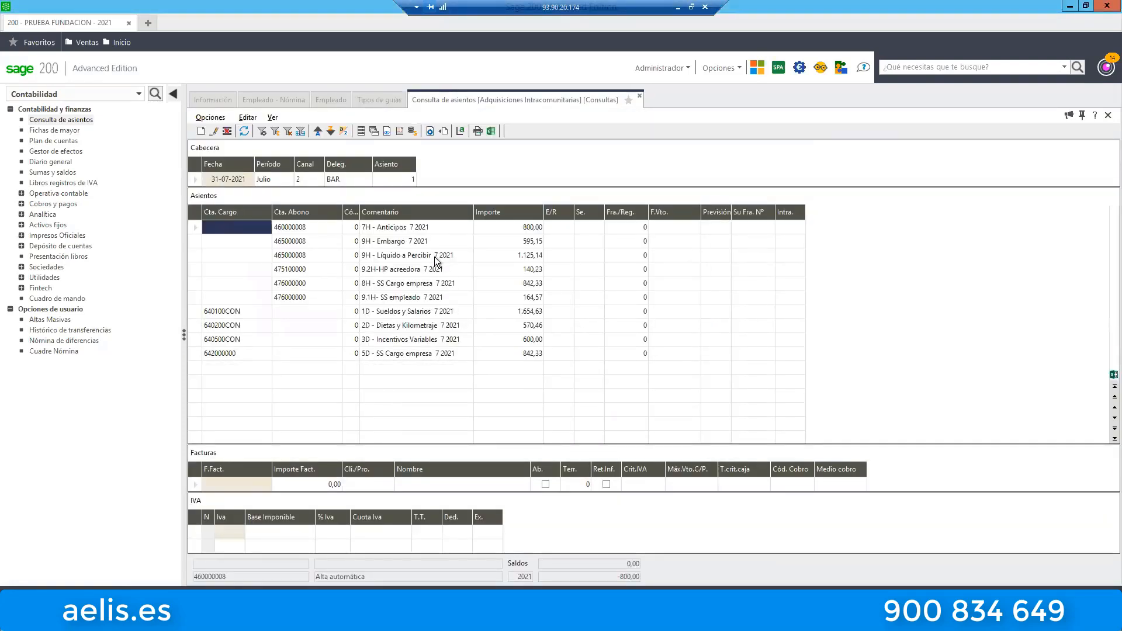
left_click(434, 257)
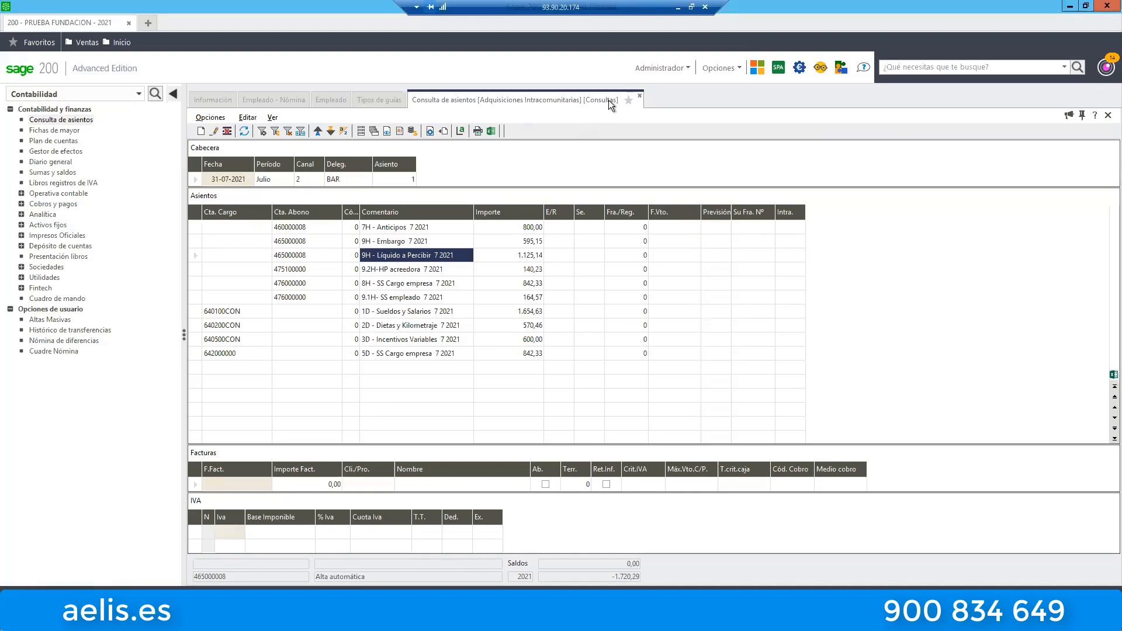
left_click(639, 96)
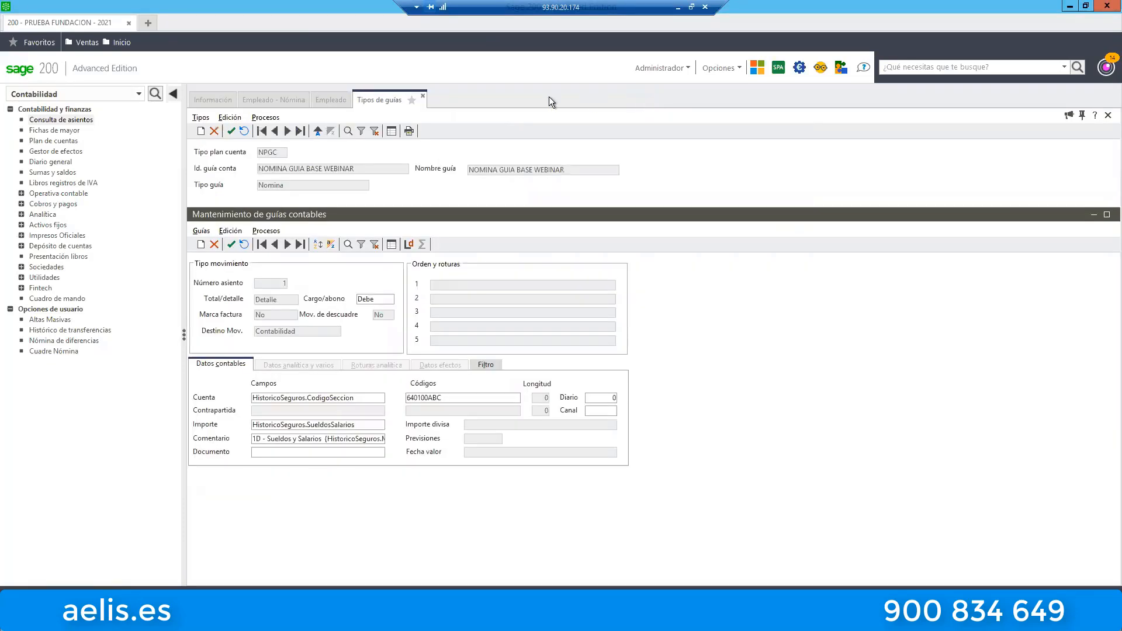
Go to employee 8 and examine the delegation, department and section codes of both 50% lines in the Distribución analítica.
left_click(331, 100)
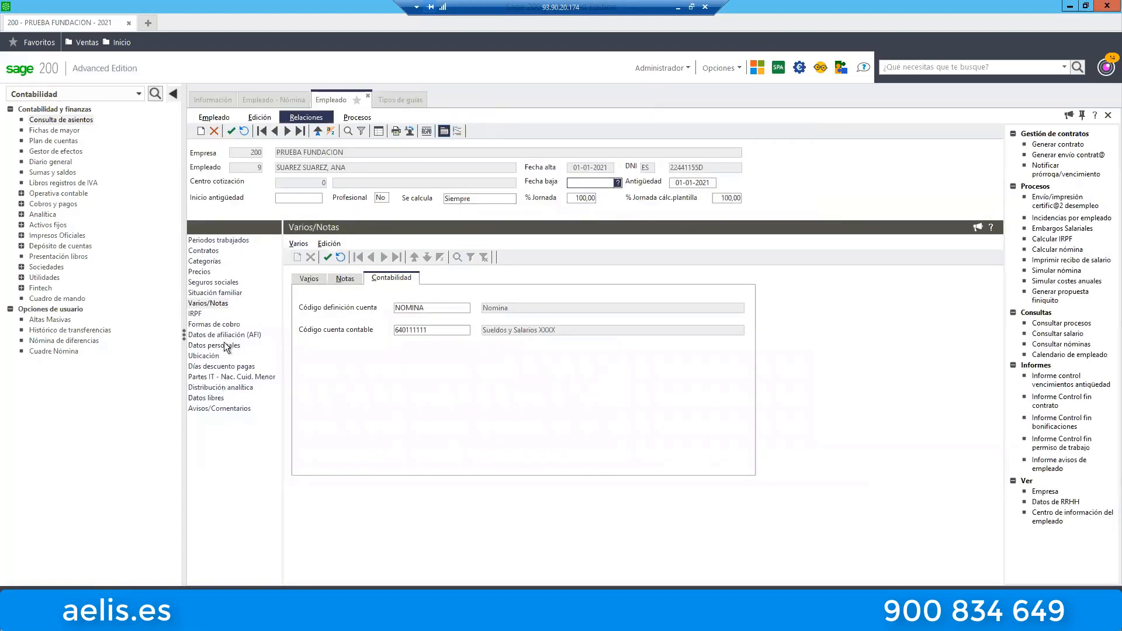
left_click(276, 135)
left_click(243, 387)
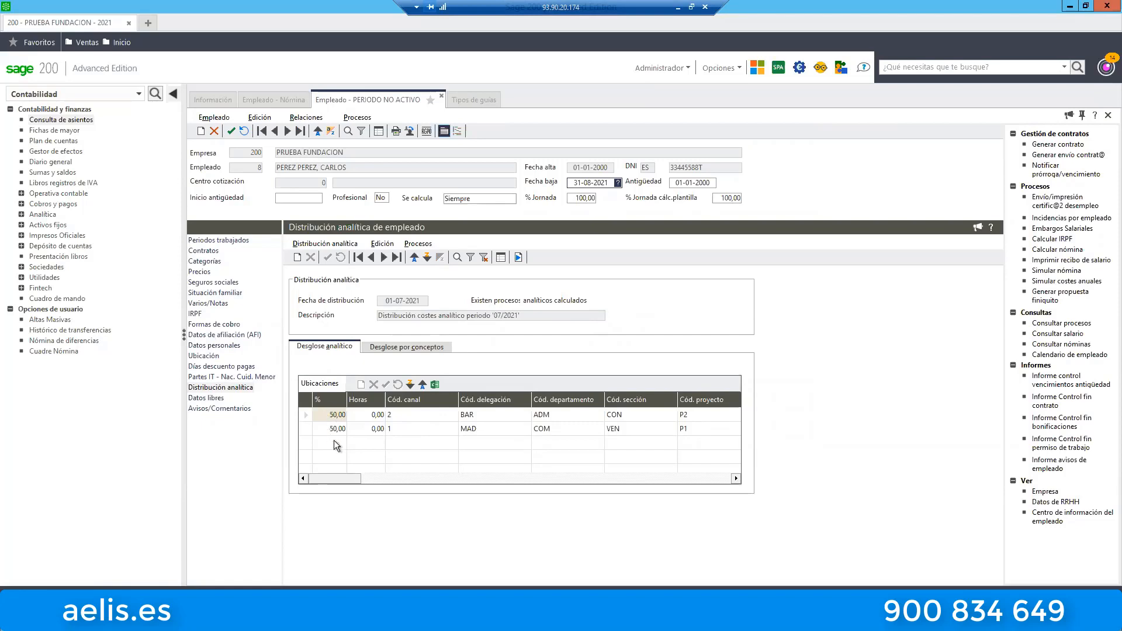
left_click(336, 416)
left_click(486, 416)
left_click(564, 415)
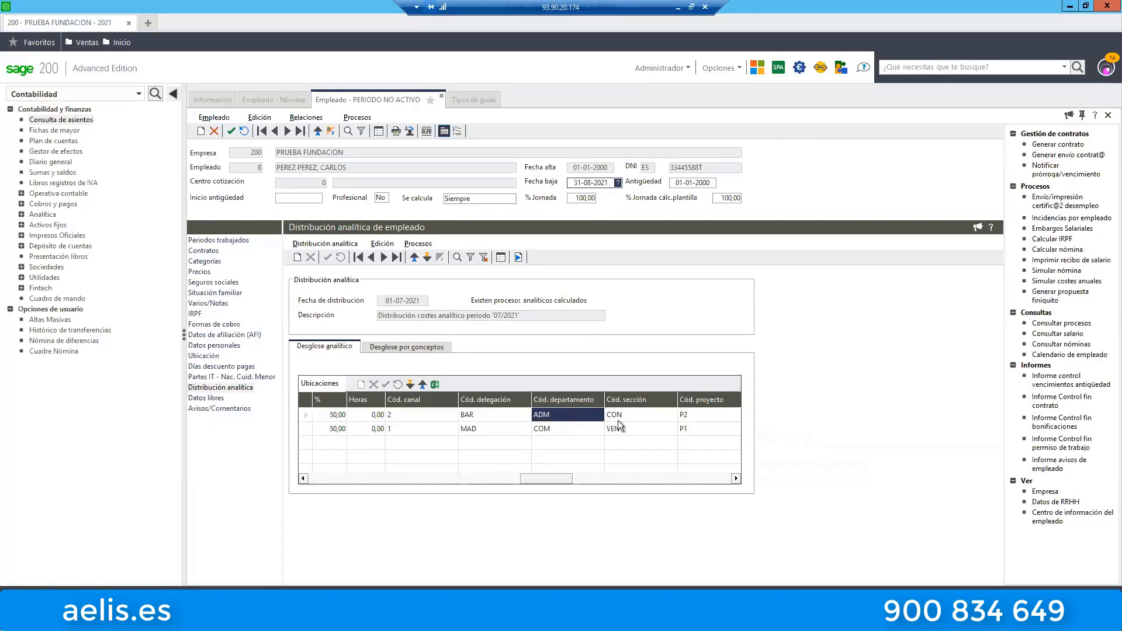
left_click(627, 418)
left_click(334, 434)
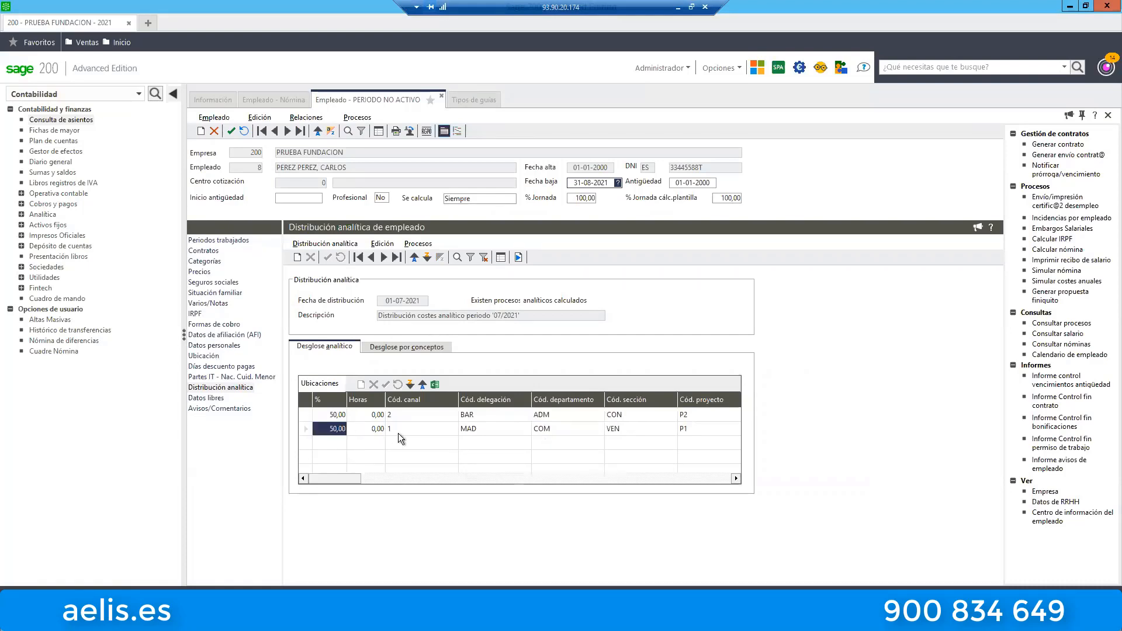
left_click(472, 430)
left_click(591, 429)
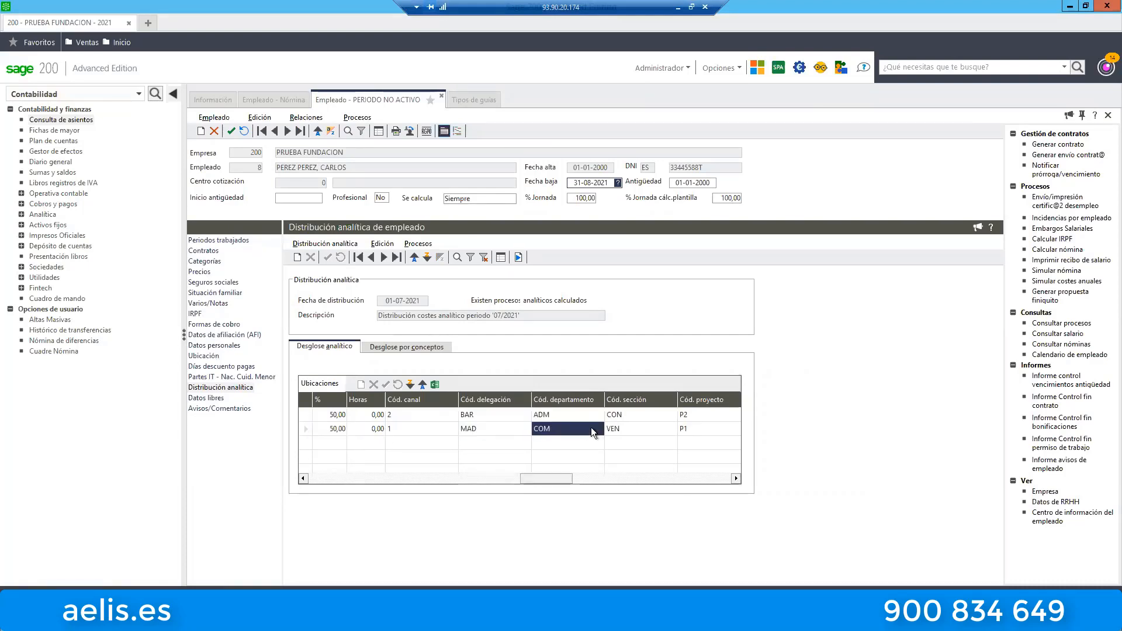
left_click(622, 429)
Return to the Laboral navigation tree and check Traspasar asientos pendientes for remaining proposals, closing the window after the check.
left_click(92, 94)
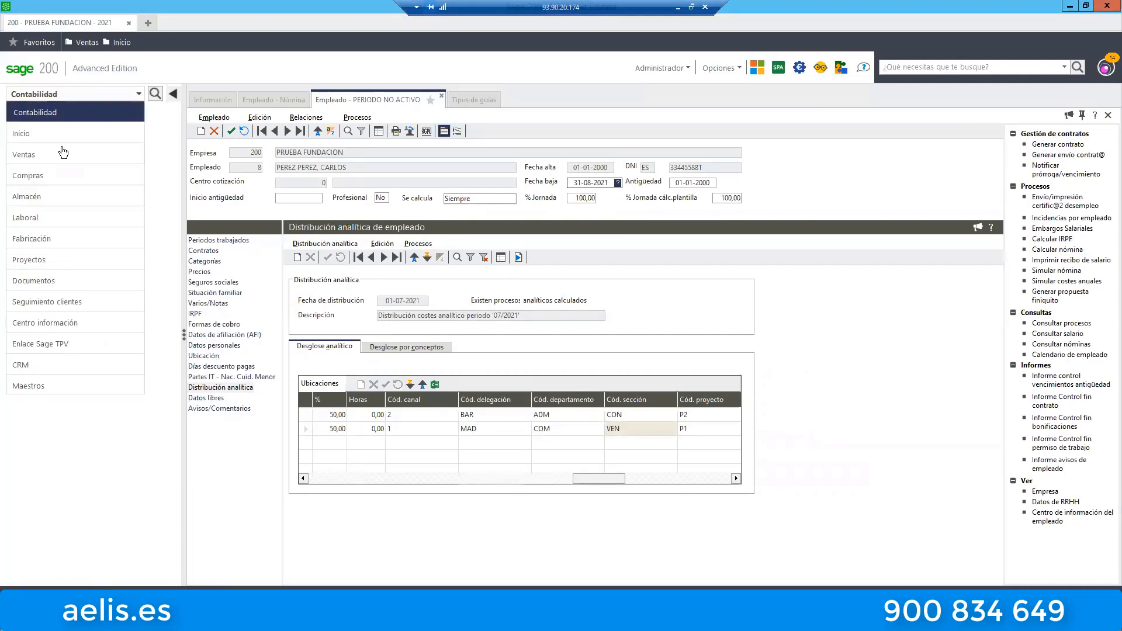
left_click(35, 219)
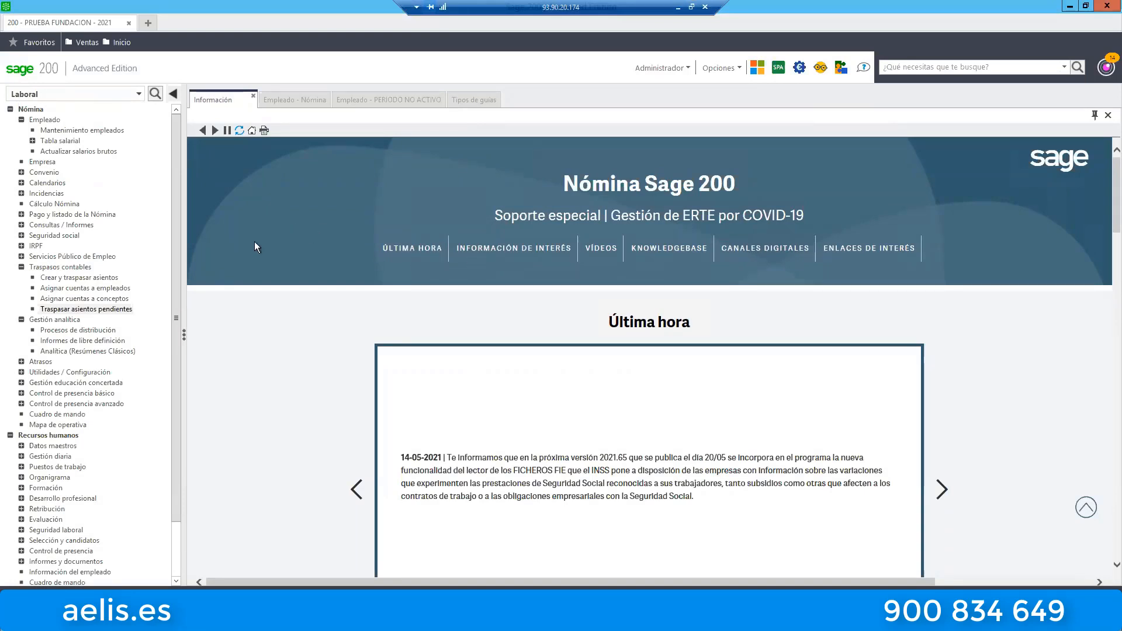
left_click(111, 309)
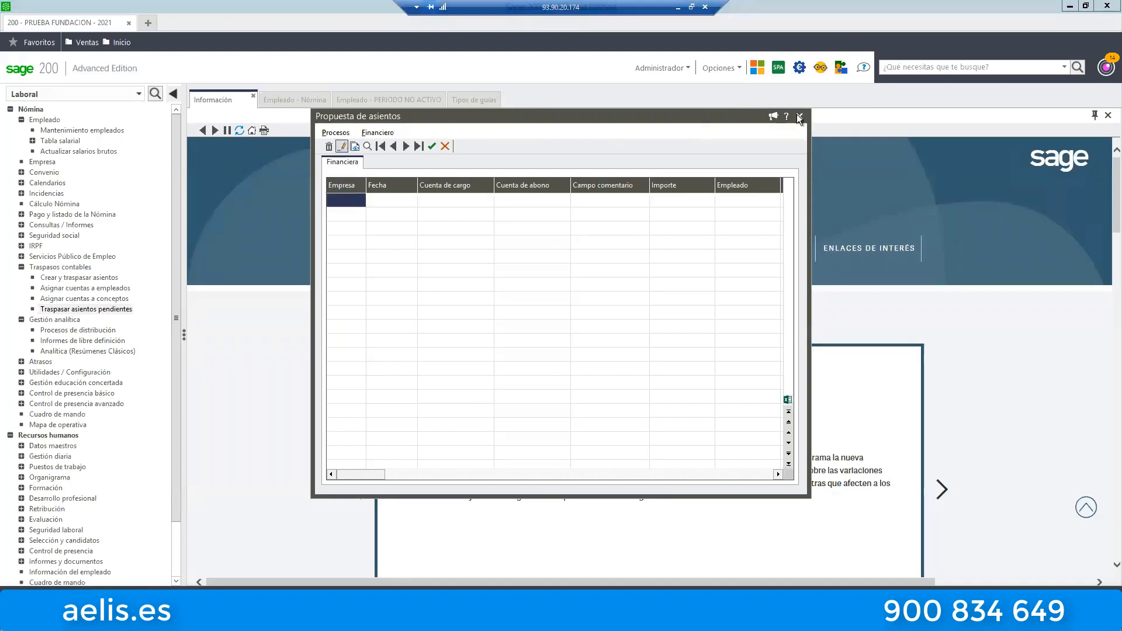
left_click(799, 115)
Start Procesos de distribución with Ver distribución de costes selected and set the month to Julio 2021.
left_click(79, 331)
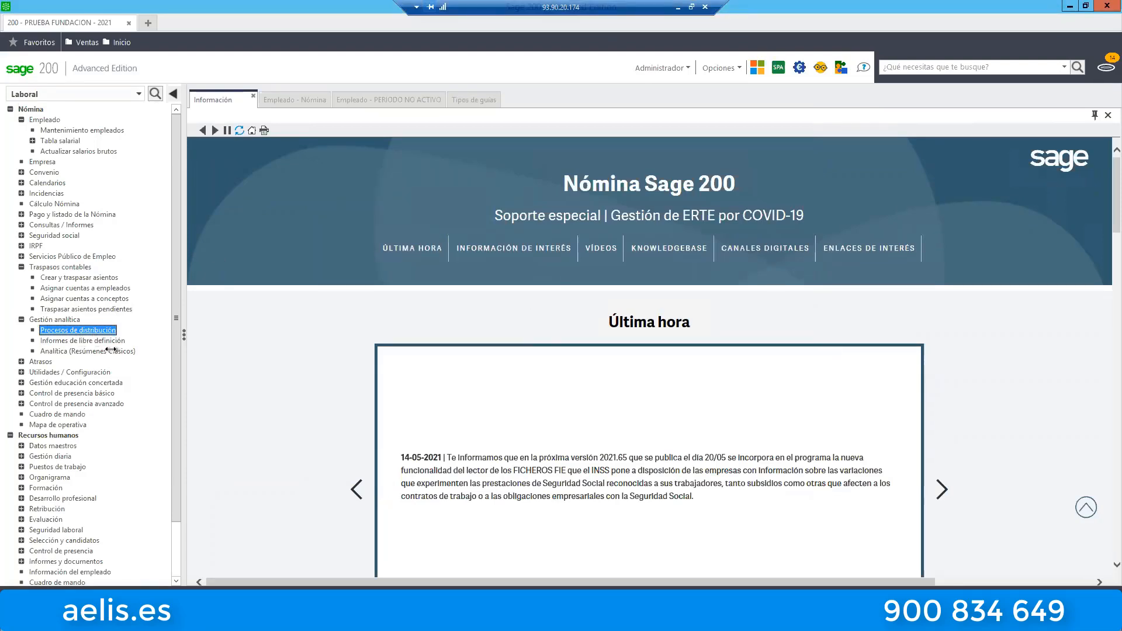
double_click(93, 331)
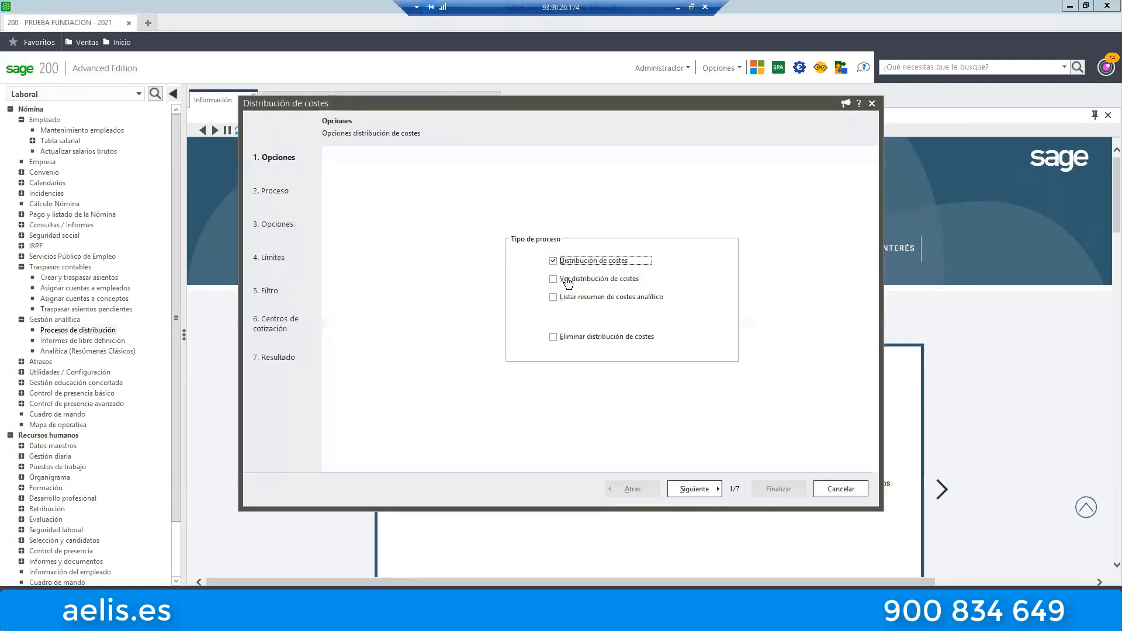
left_click(562, 279)
left_click(694, 491)
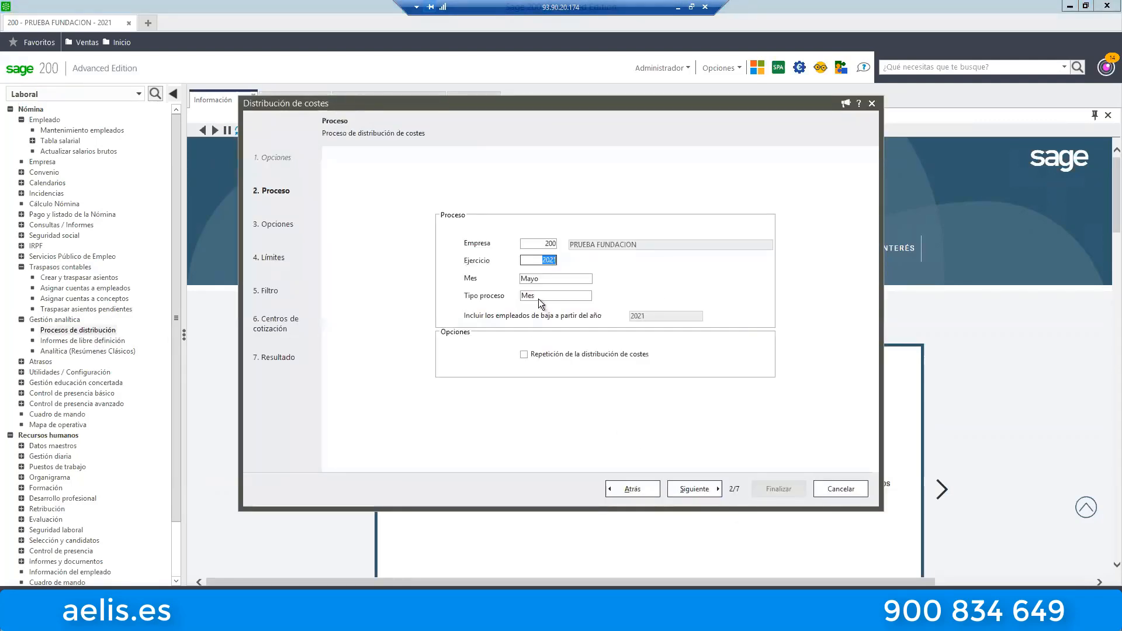
left_click(577, 283)
key("Down")
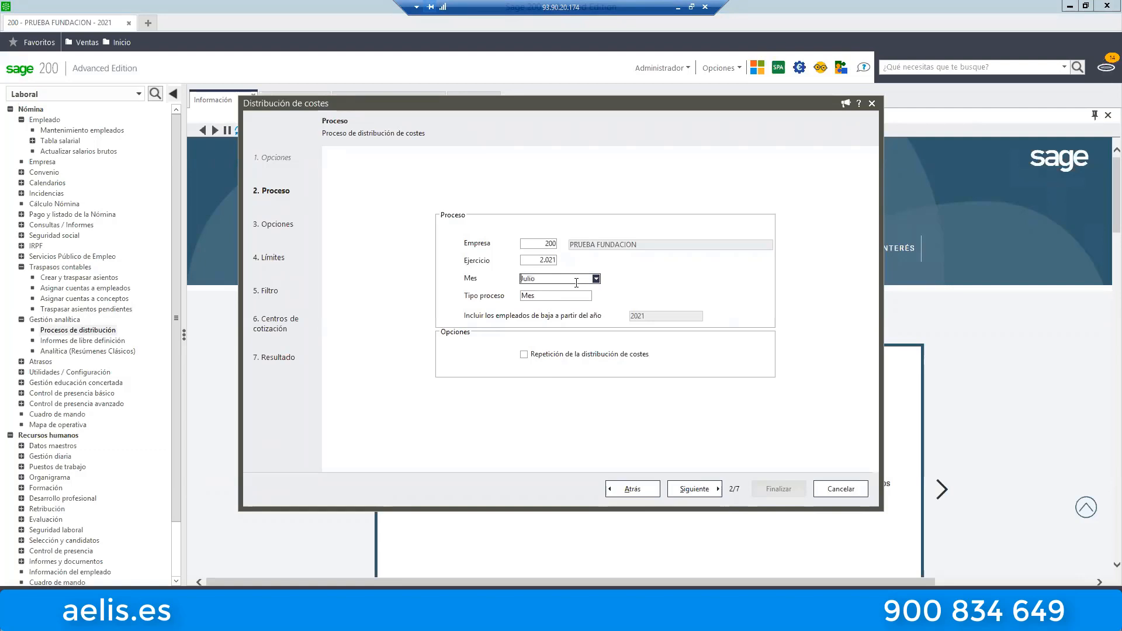
left_click(700, 491)
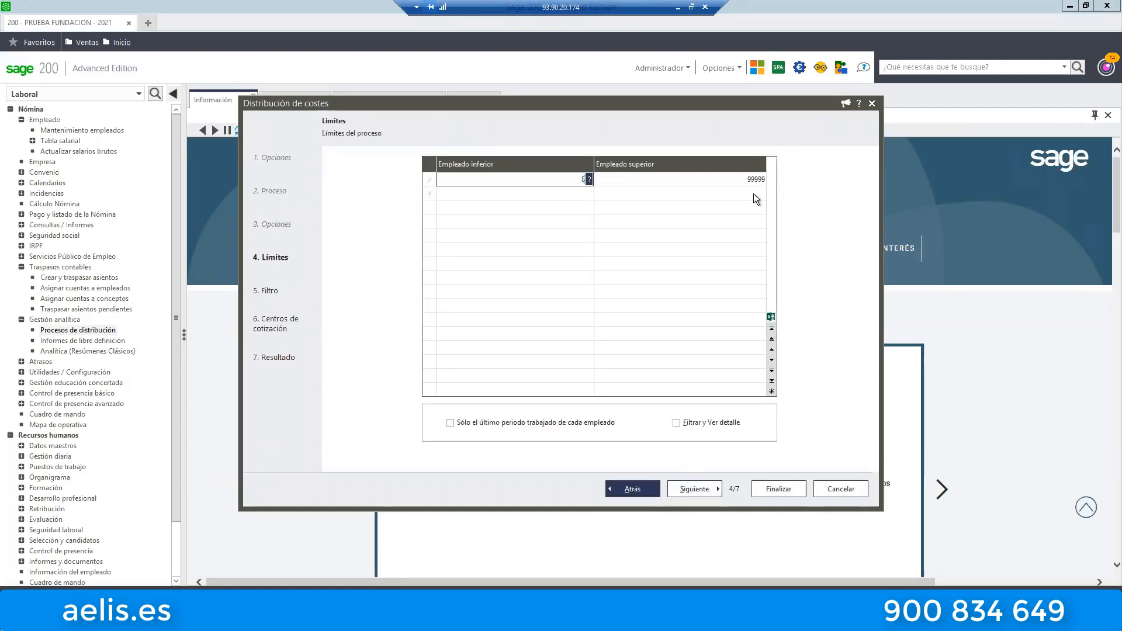
Limit the process to employee 8, review the cost distribution of both analytical splits and close the assistant.
left_click(762, 178)
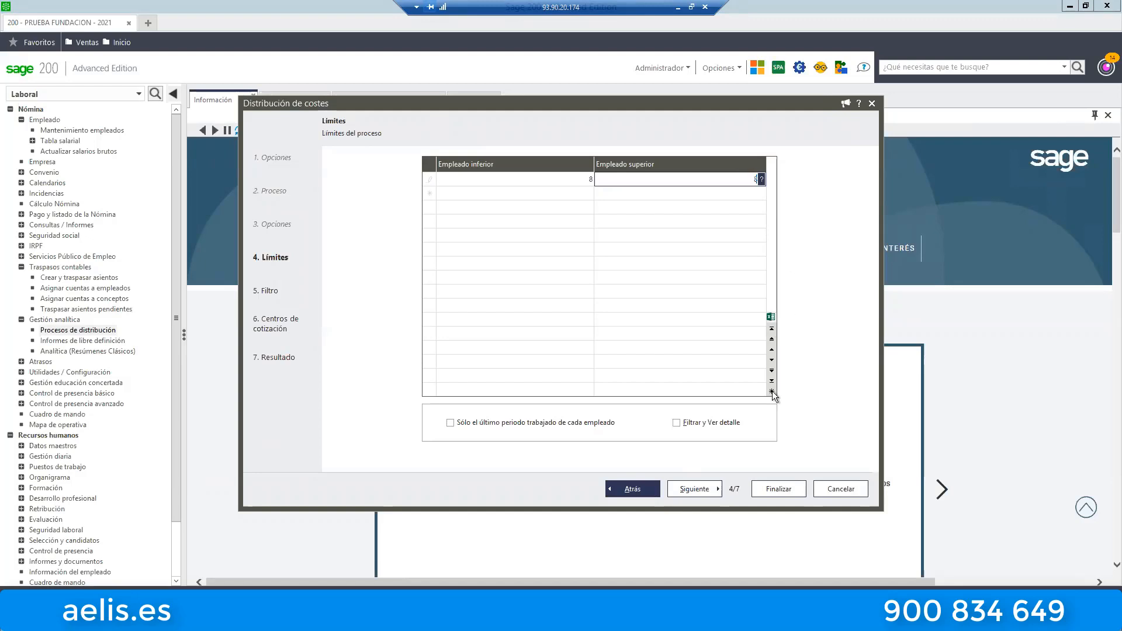
left_click(699, 489)
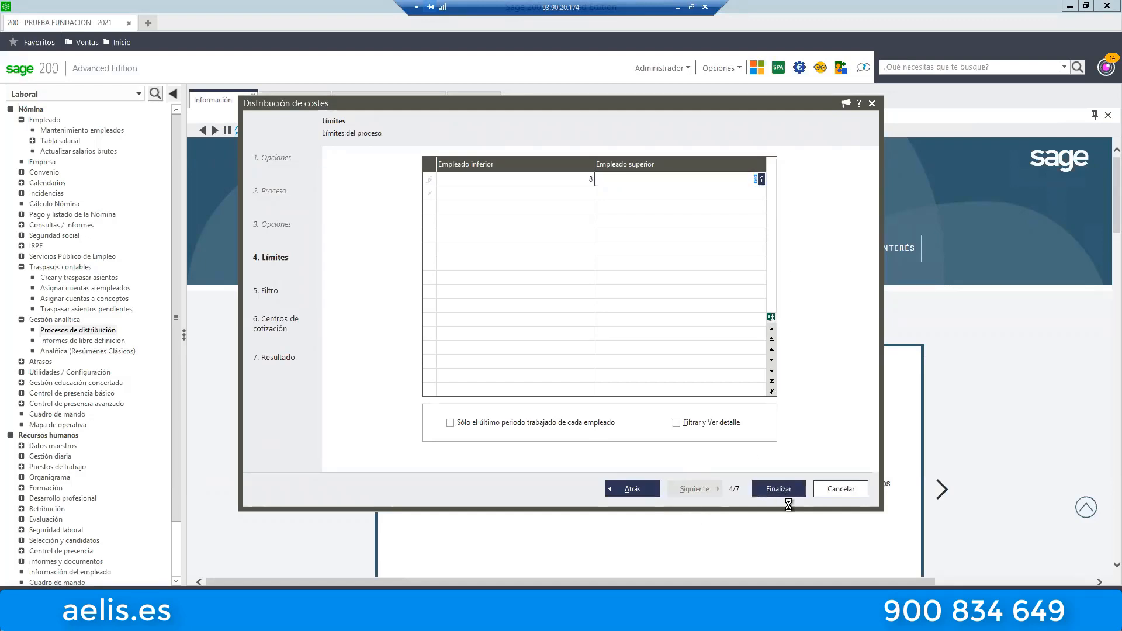
key("Return")
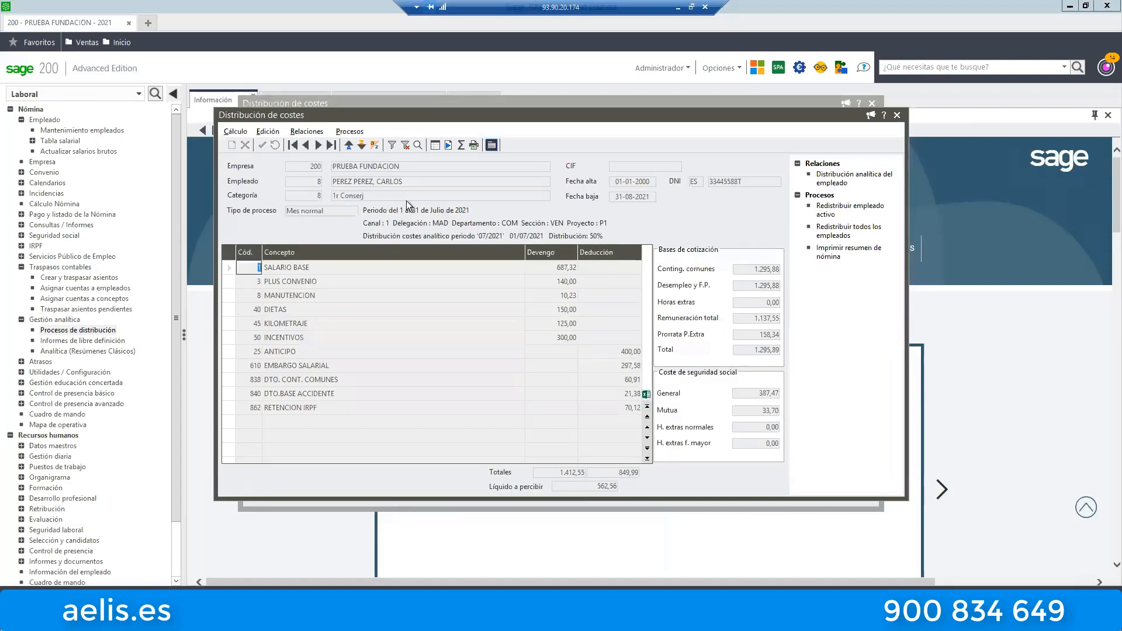
left_click(318, 145)
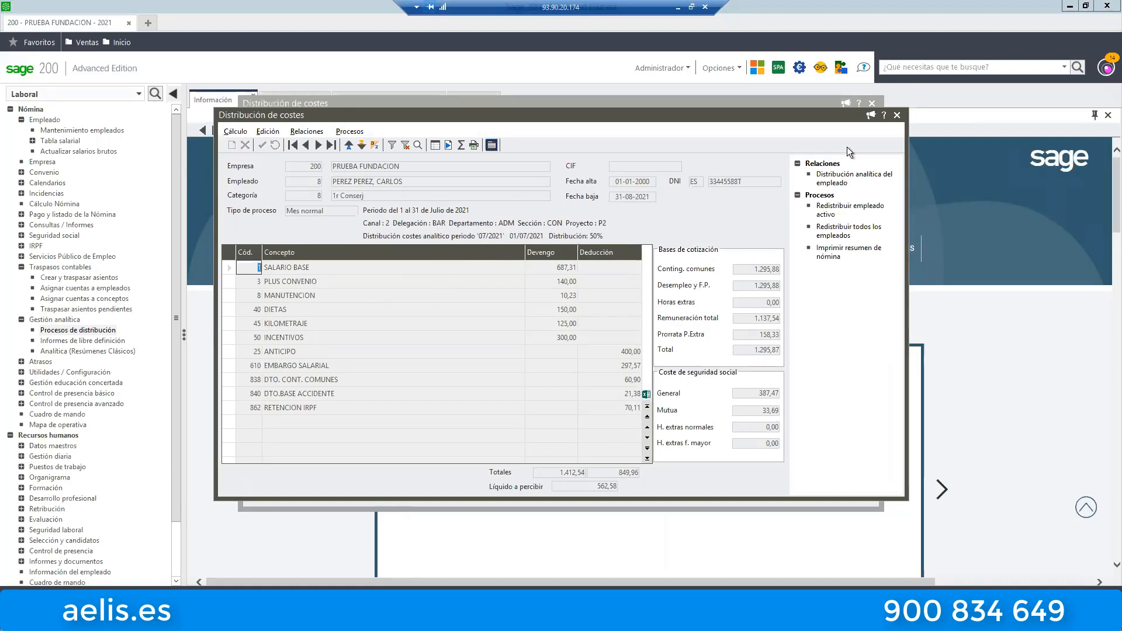
left_click(895, 116)
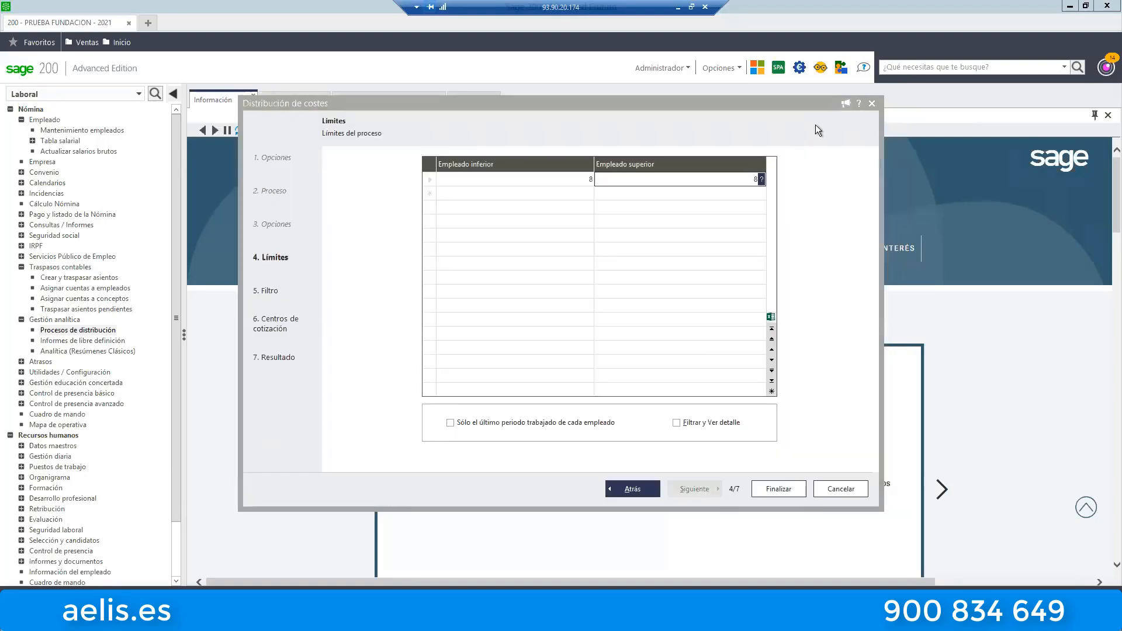
left_click(849, 488)
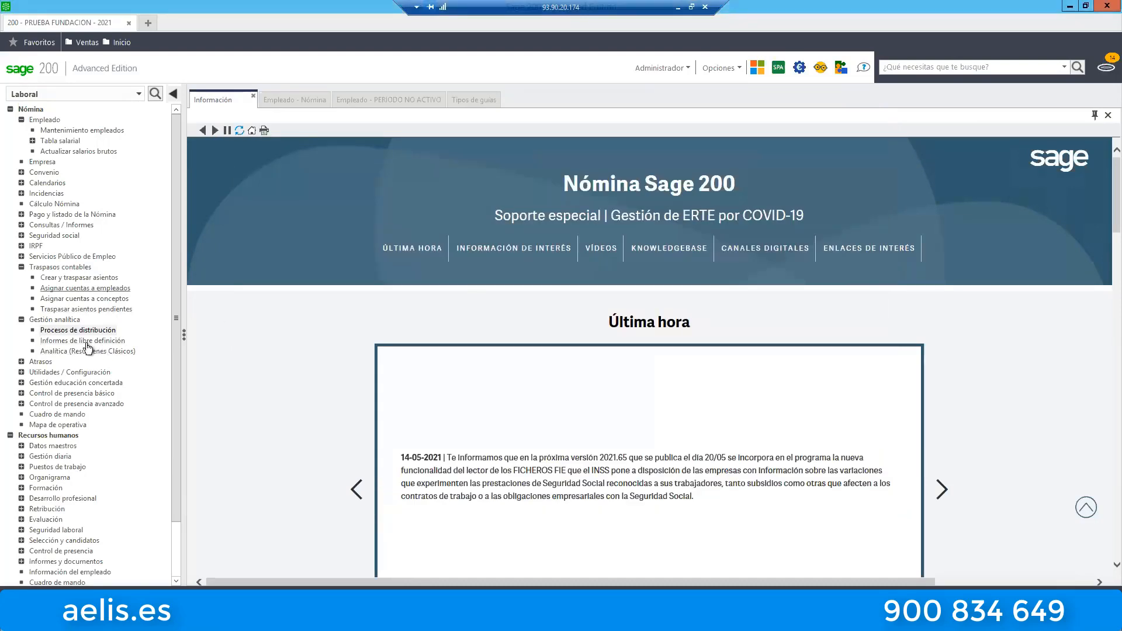
Start Crear y traspasar asientos with NOMINA GUIA BASE WEBINAR, enabling Contabilizar desde distribución analítica and Incluir registros ya contabilizados.
left_click(73, 280)
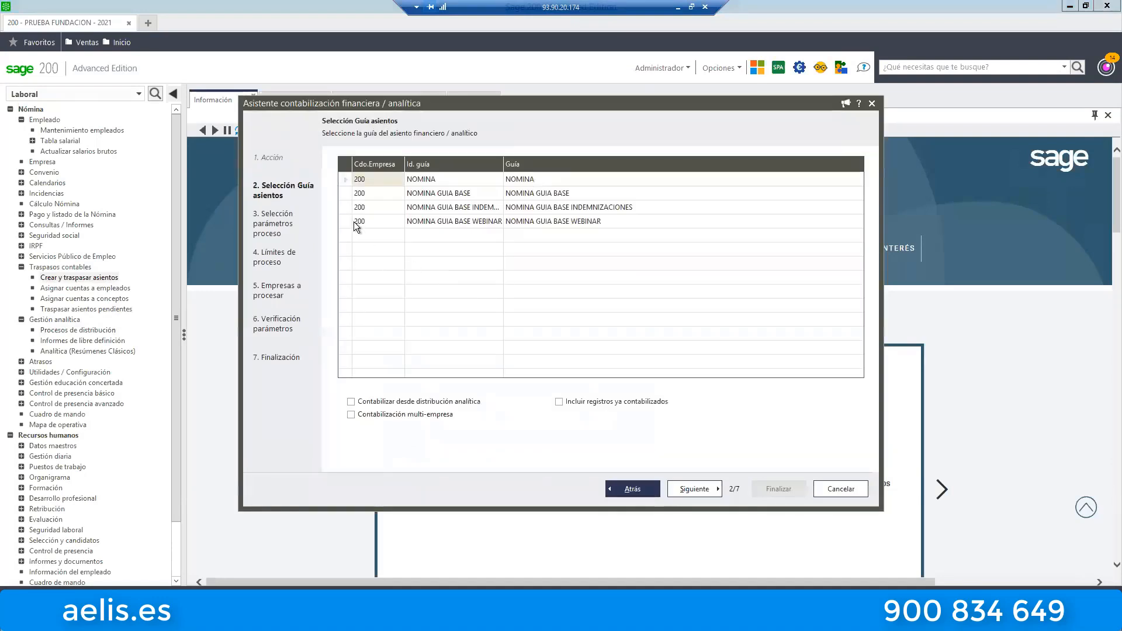
left_click(345, 222)
left_click(392, 402)
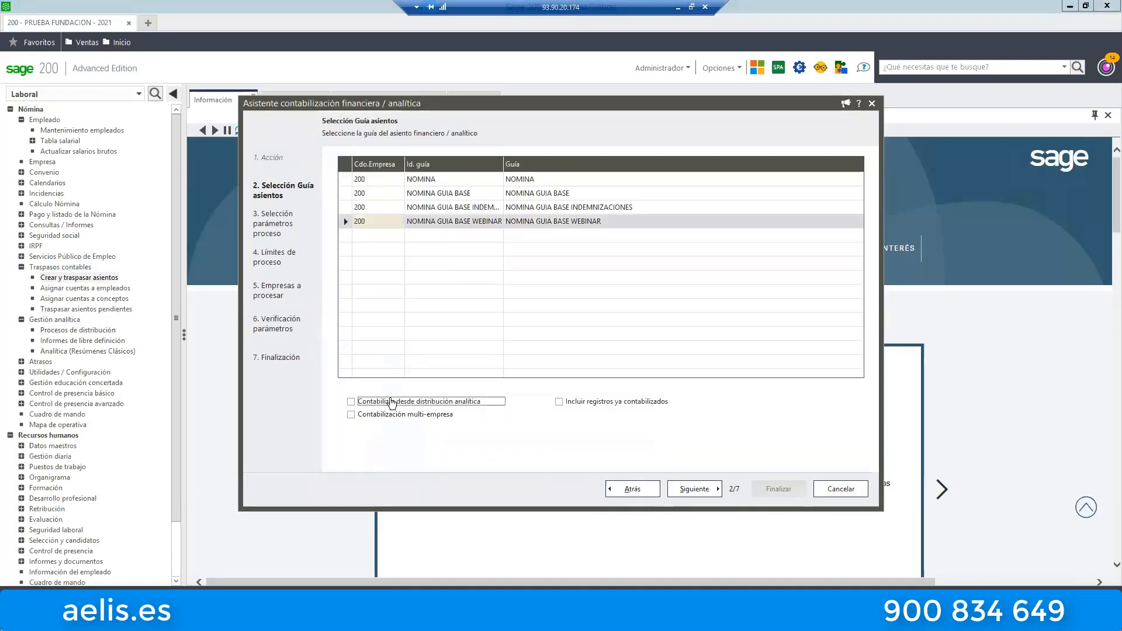
left_click(559, 403)
left_click(705, 497)
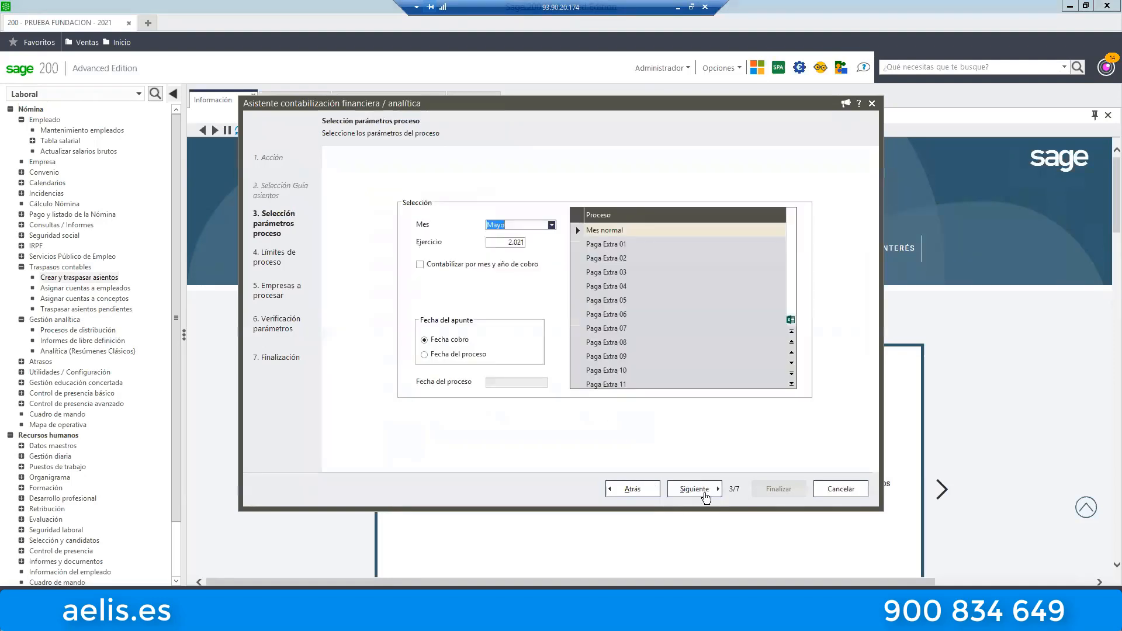
Set the month to Julio with Fecha del proceso 31-07-2021 as entry date and generate the entry proposal for PRUEBA FUNDACION.
scroll(549, 224, "down", 1)
scroll(548, 223, "down", 1)
left_click(473, 354)
left_click(694, 488)
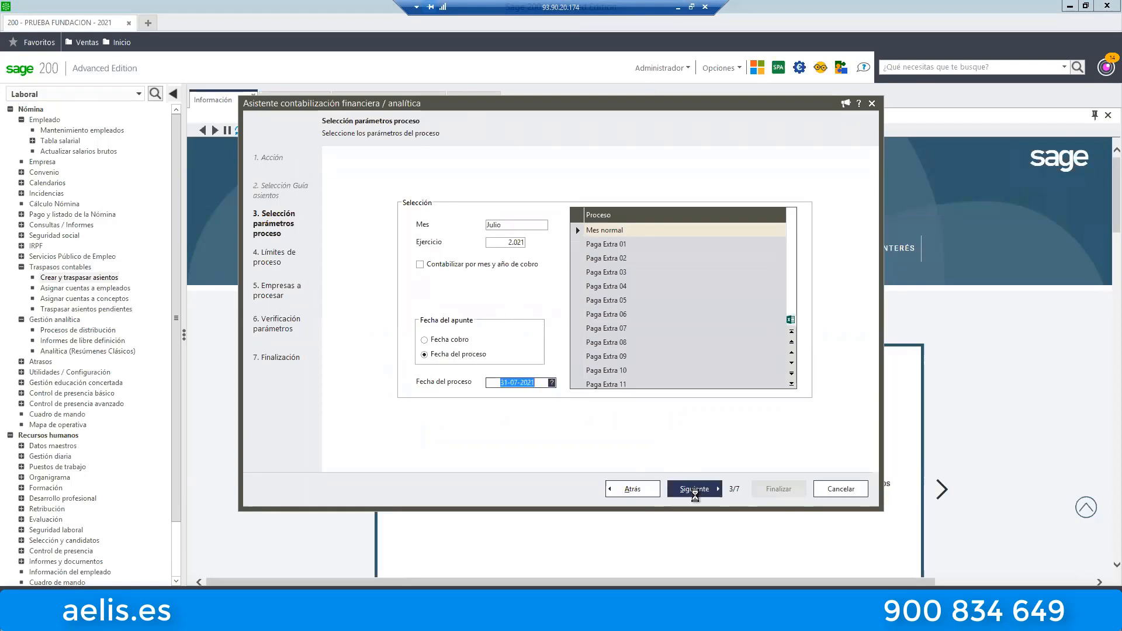
left_click(696, 491)
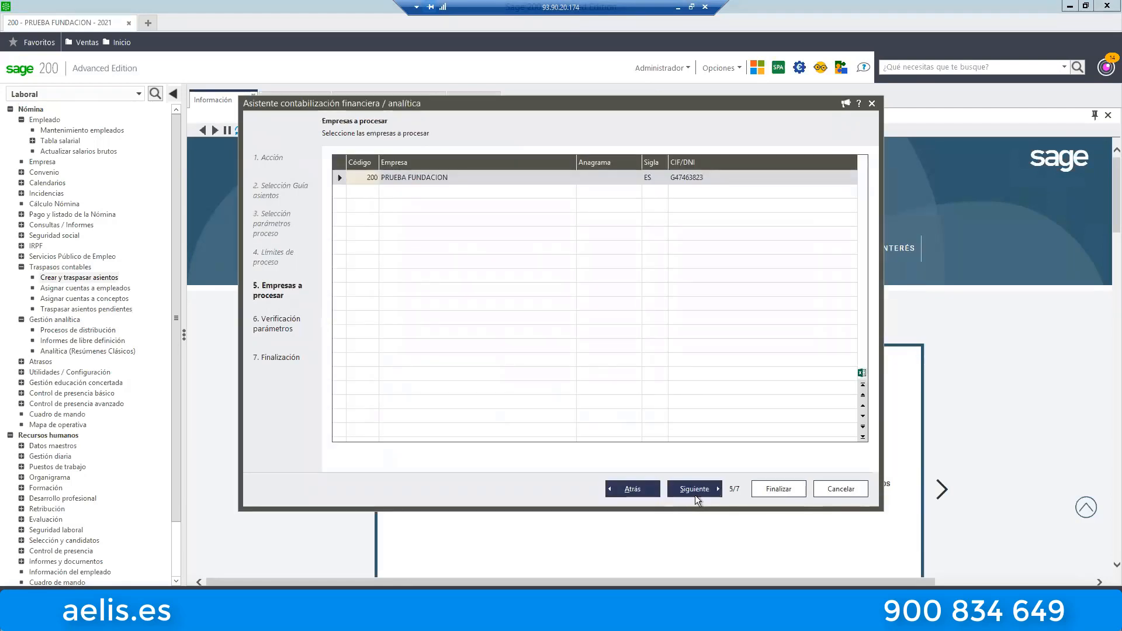
left_click(695, 491)
left_click(780, 490)
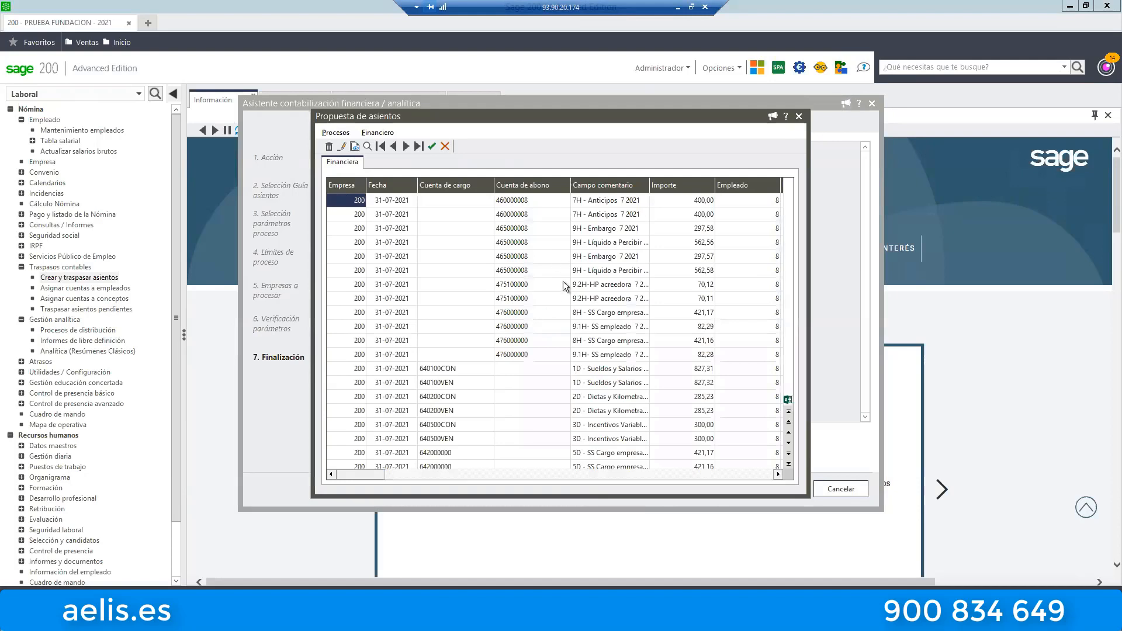
Compare the amounts charged to accounts 640100CON and 640100VEN for Sueldos y Salarios in the entry proposal.
left_click(535, 247)
scroll(524, 356, "down", 5)
left_click(457, 357)
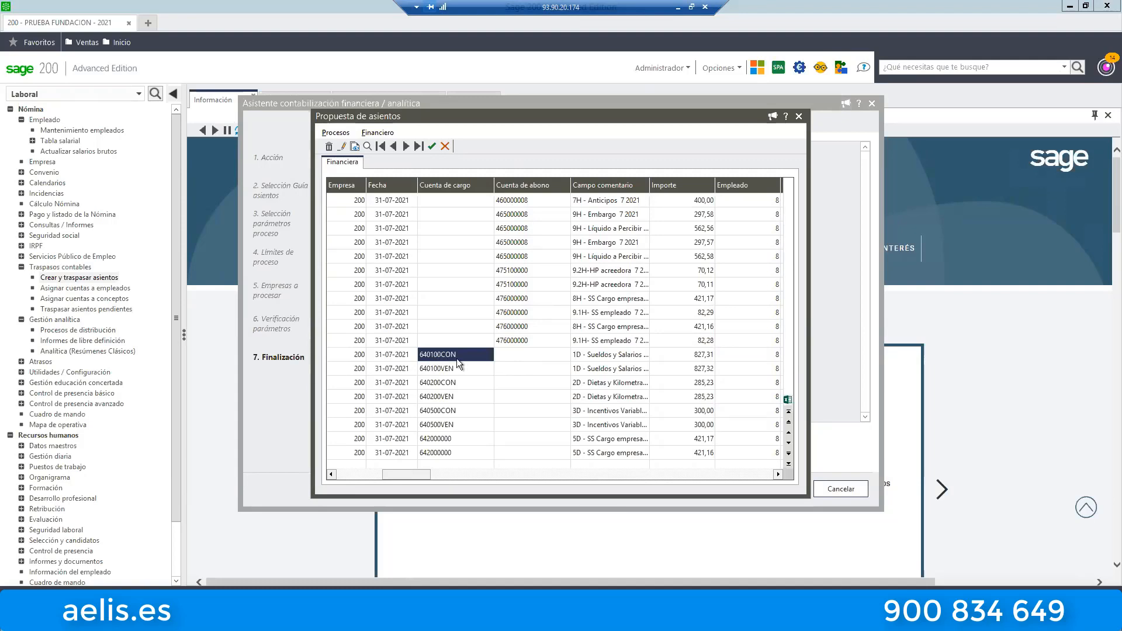
left_click(681, 356)
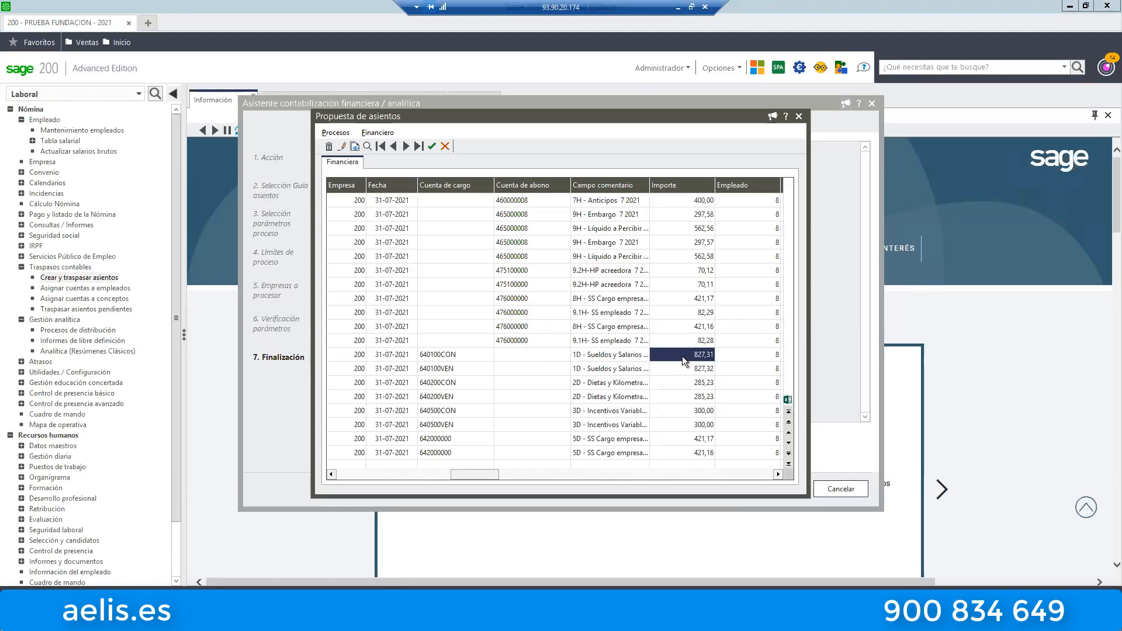
left_click(461, 370)
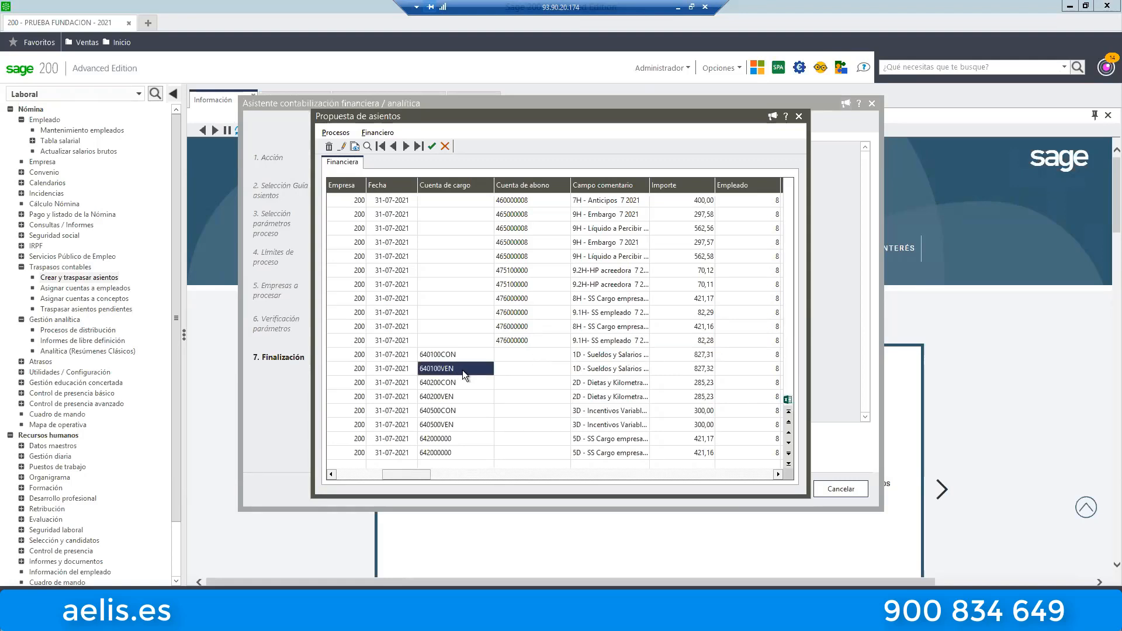
left_click(701, 371)
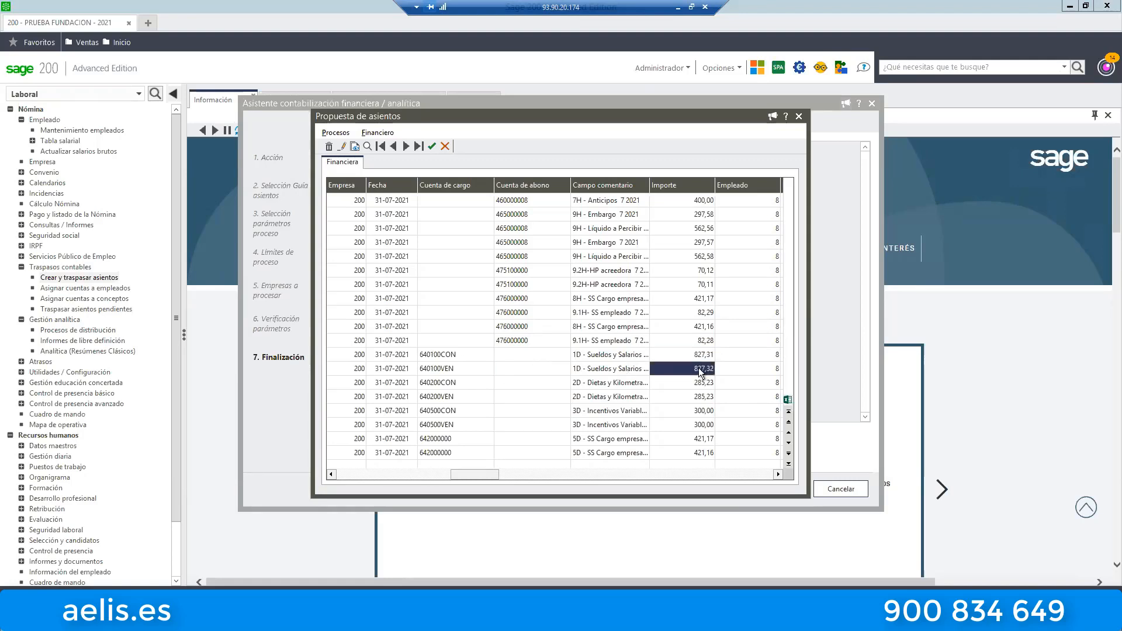
Examine the Canal, Delegación, Departamento, Sección and Proyecto assigned to the 640100VEN entry and its neighbouring lines.
key("Right")
key("Right")
key("Right")
key("Right")
key("Right")
key("Right")
key("Right")
key("Right")
key("Right")
key("Right")
key("Right")
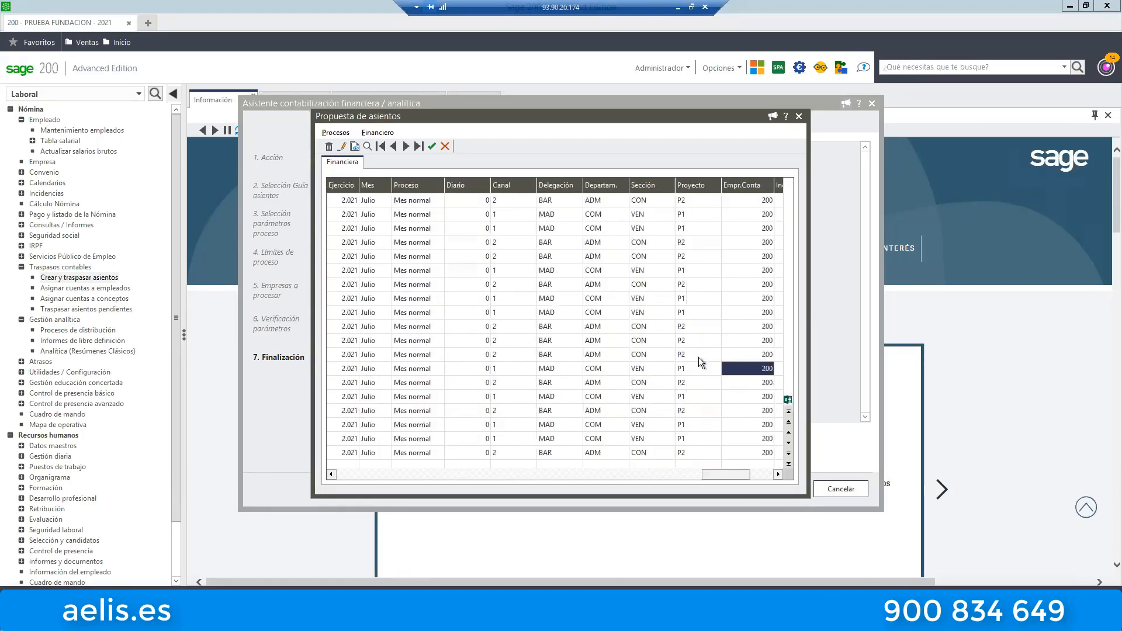
key("Right")
key("Left")
key("Left")
key("Left")
key("Left")
key("Left")
key("Left")
key("Left")
key("Left")
key("Left")
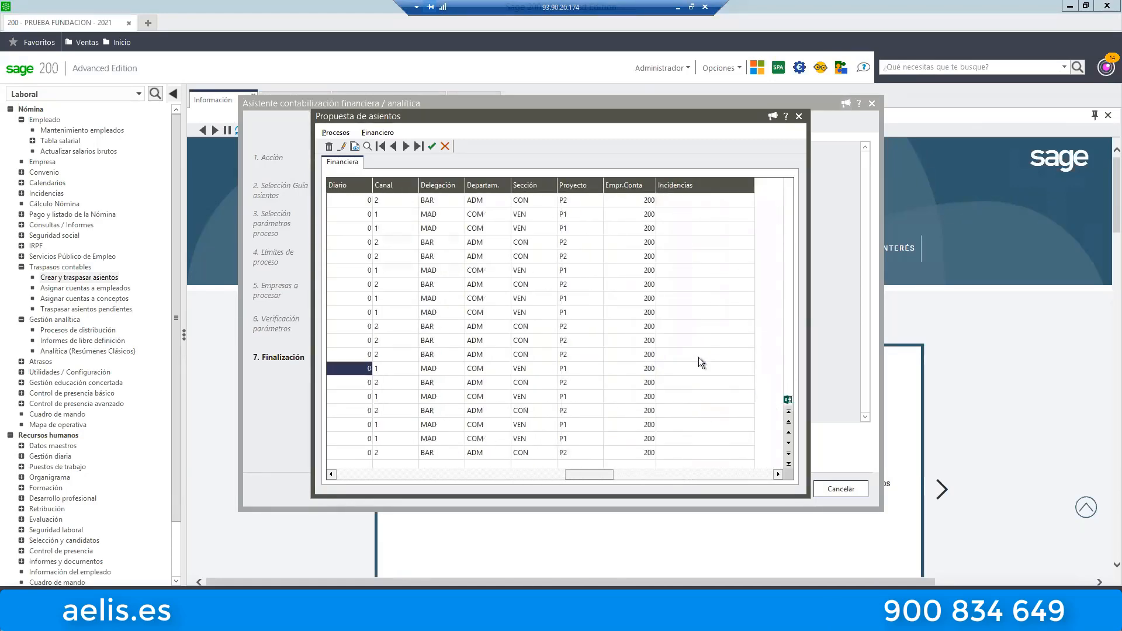
key("Right")
key("Right")
key("Right")
key("Right")
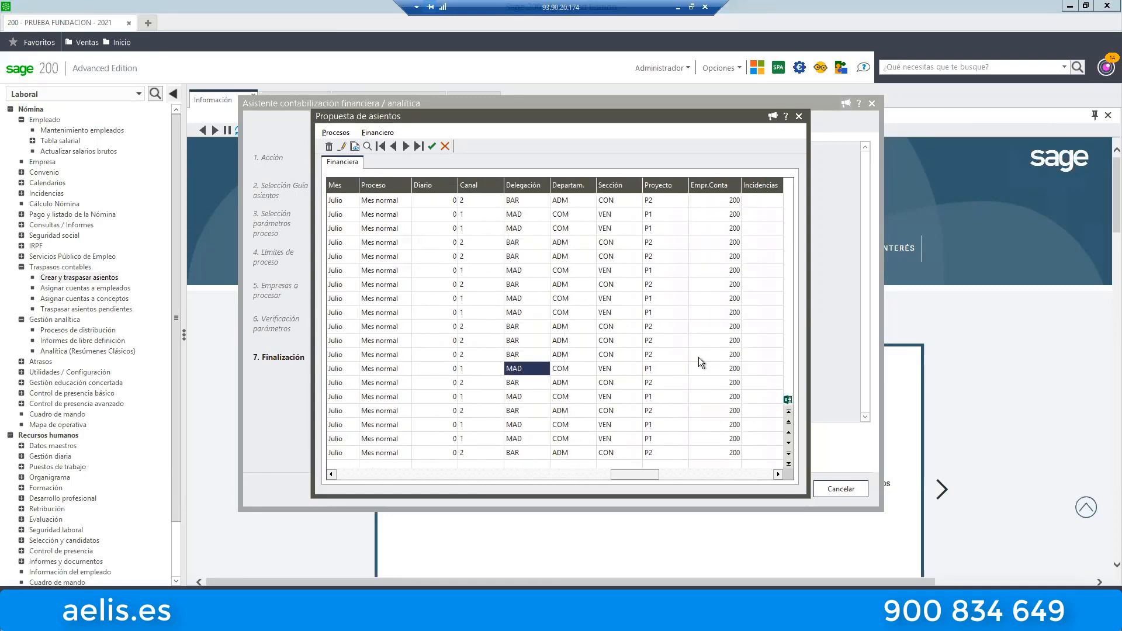
key("Right")
key("Right")
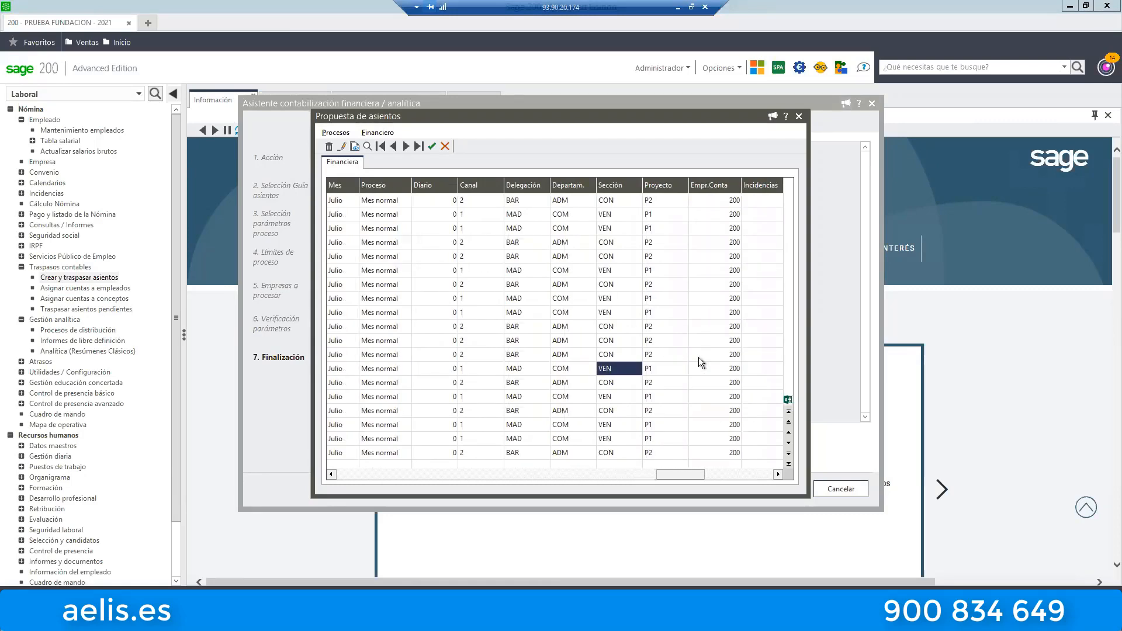
key("Left")
key("Left")
key("Left")
key("Left")
key("Left")
key("Left")
key("Left")
key("Left")
key("Left")
key("Left")
key("Left")
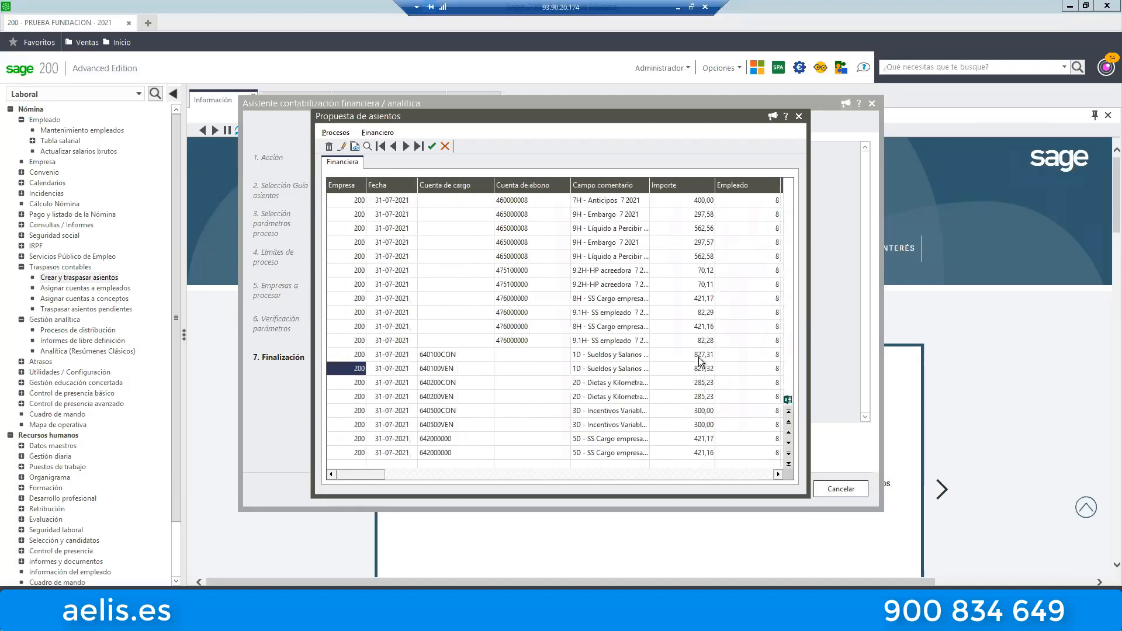
Review the Cuenta de abono lines of the entry proposal, from the Anticipos entries to the HP acreedora entries.
key("Right")
key("Up")
key("Up")
key("Up")
key("Up")
key("Up")
key("Up")
key("Up")
key("Up")
key("Up")
key("Up")
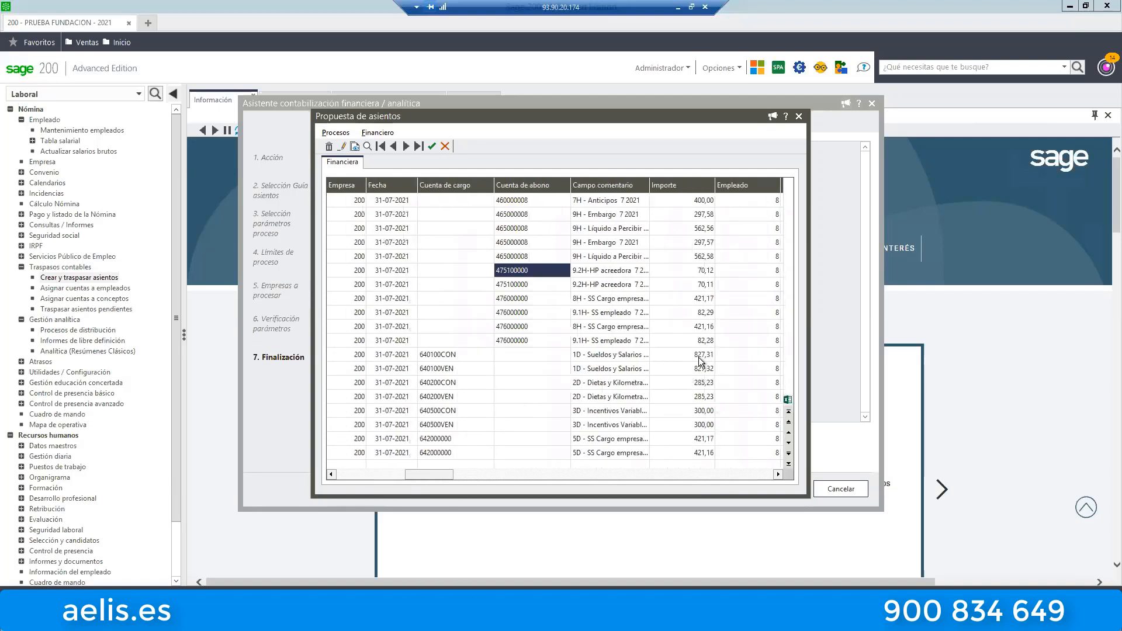
key("Up")
key("Up")
key("Up")
key("Down")
key("Up")
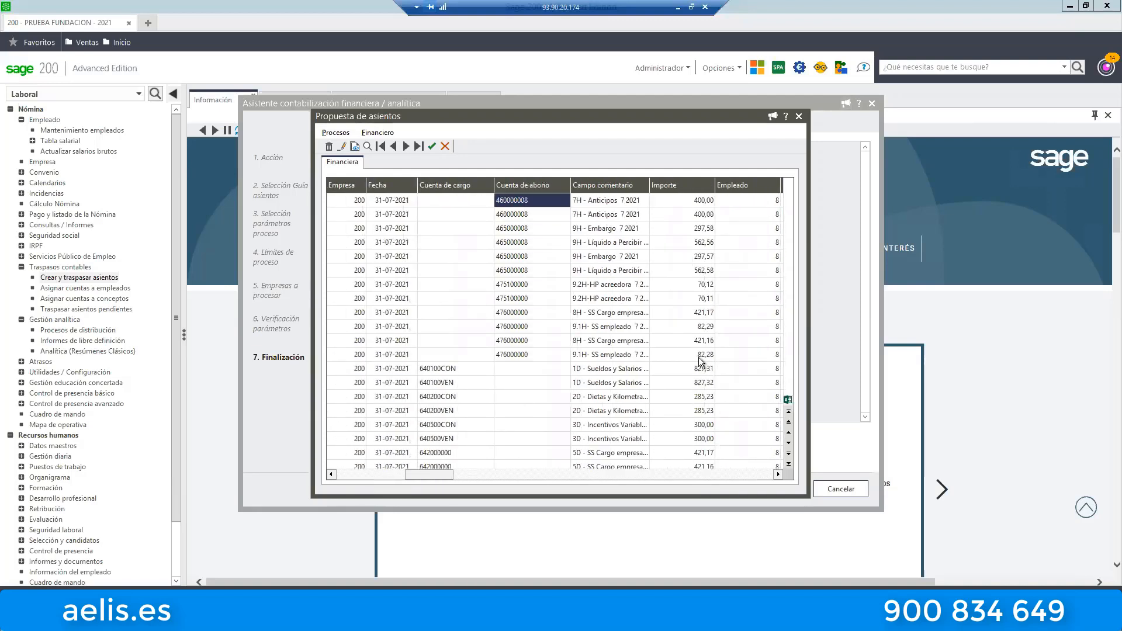
key("Down")
key("Down")
key("Down")
key("Down")
key("Down")
key("Down")
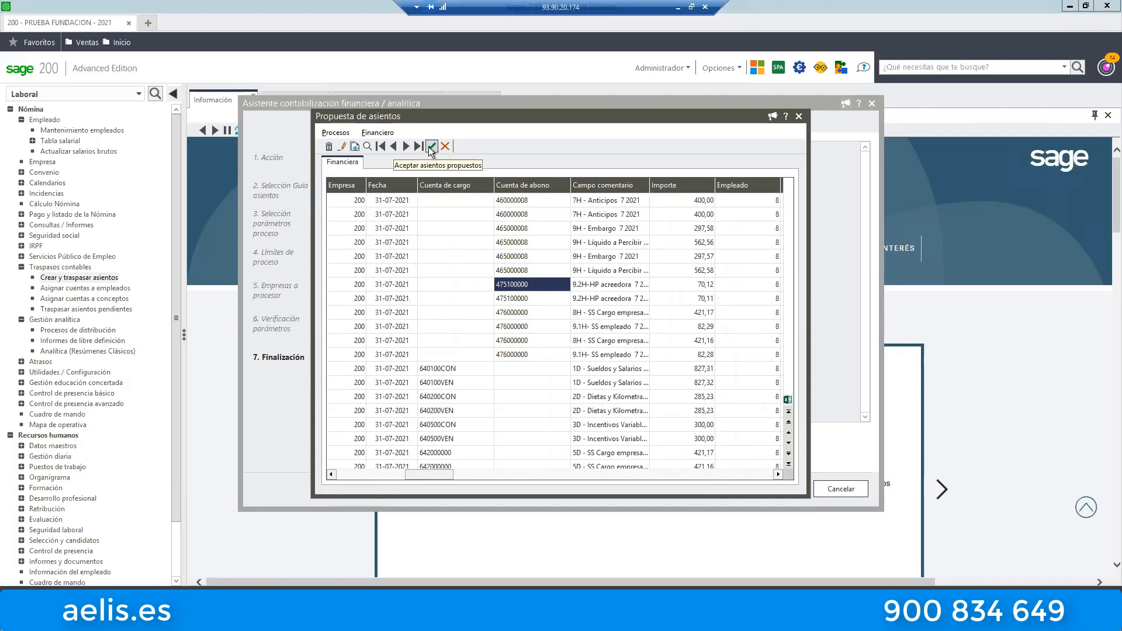
Close the entry proposal without accepting it and cancel the financial and analytical accounting assistant.
left_click(335, 134)
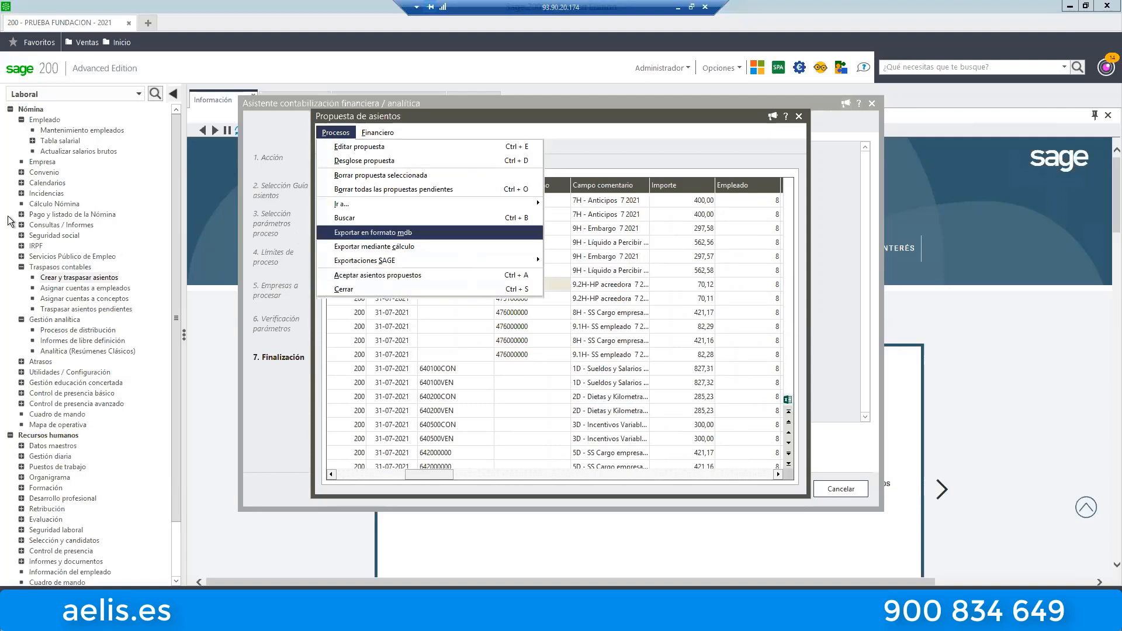
left_click(808, 121)
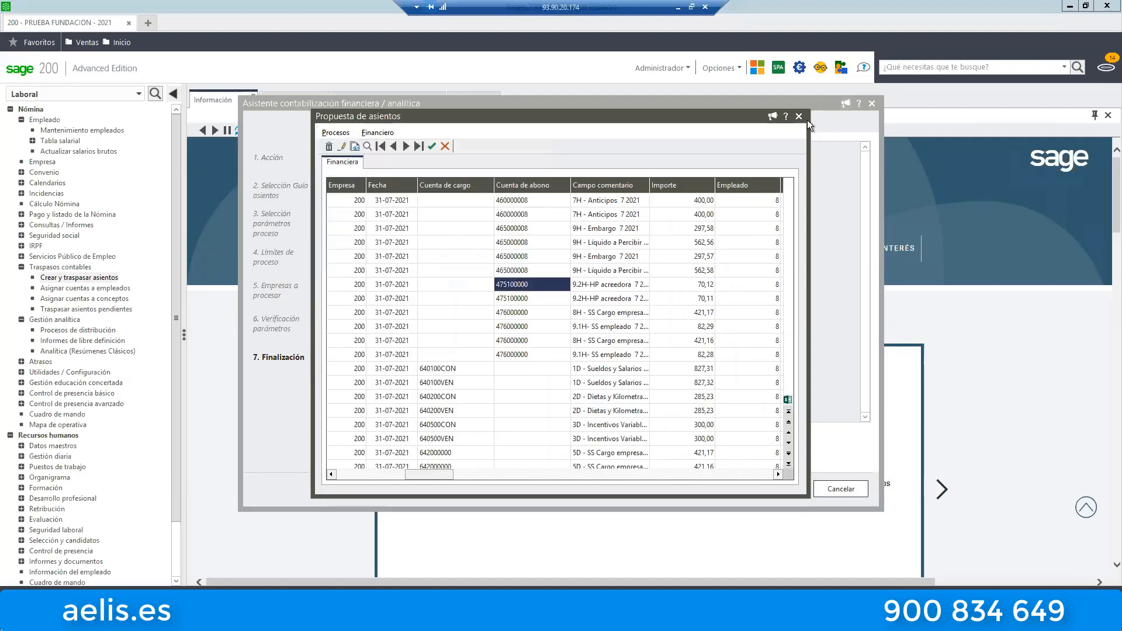
left_click(799, 117)
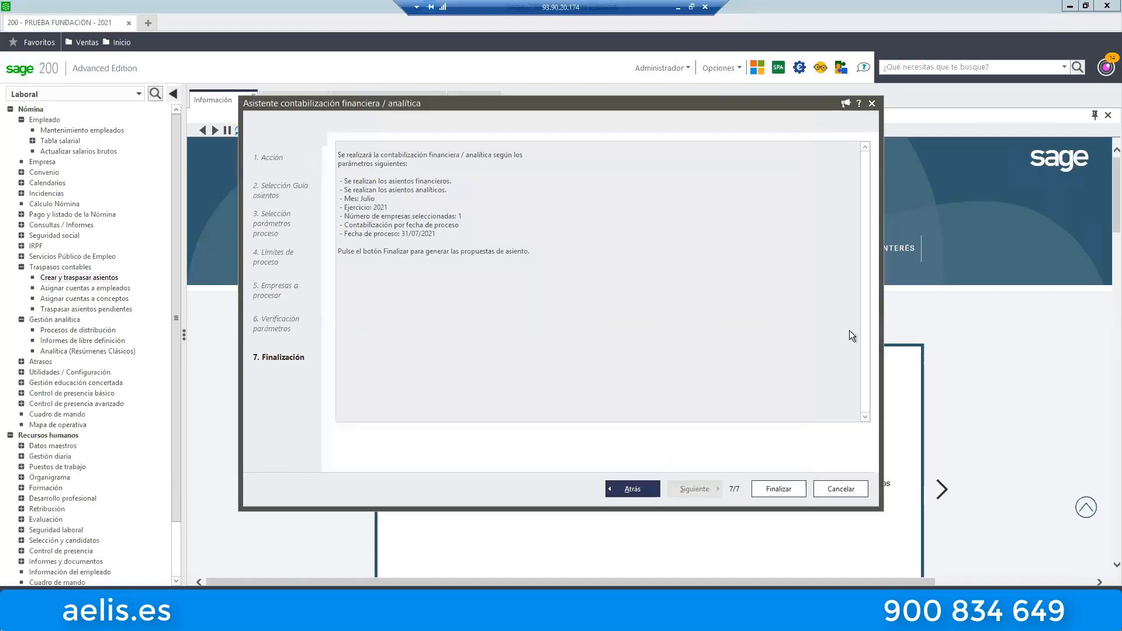
left_click(848, 492)
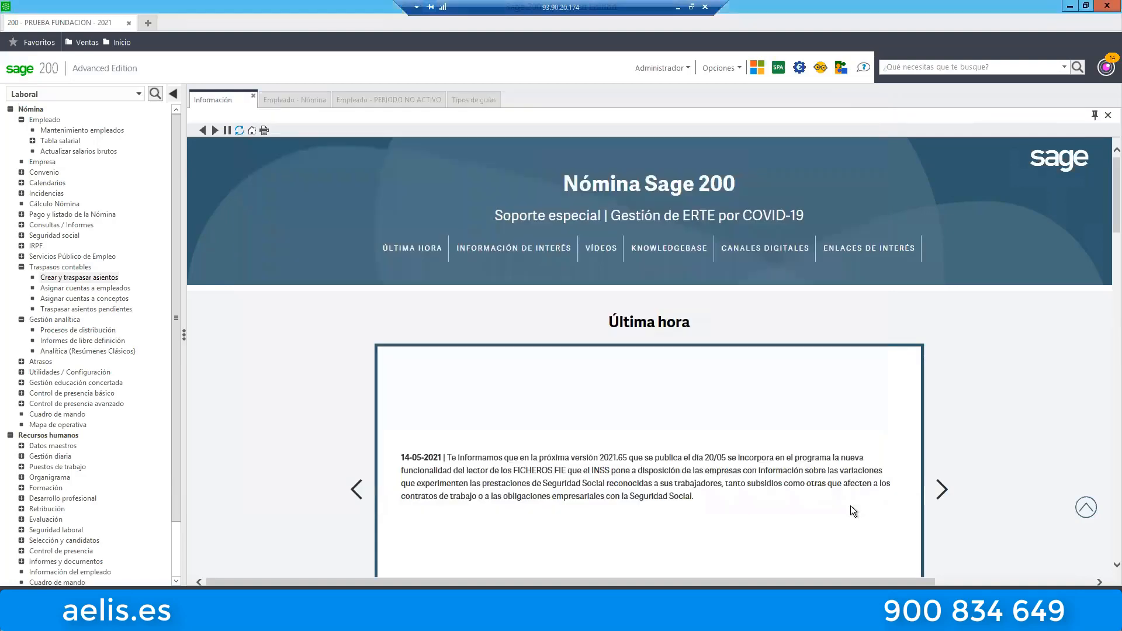
Switch to the Contabilidad area and start the Generación registros analítica process under Analítica.
left_click(62, 94)
left_click(51, 111)
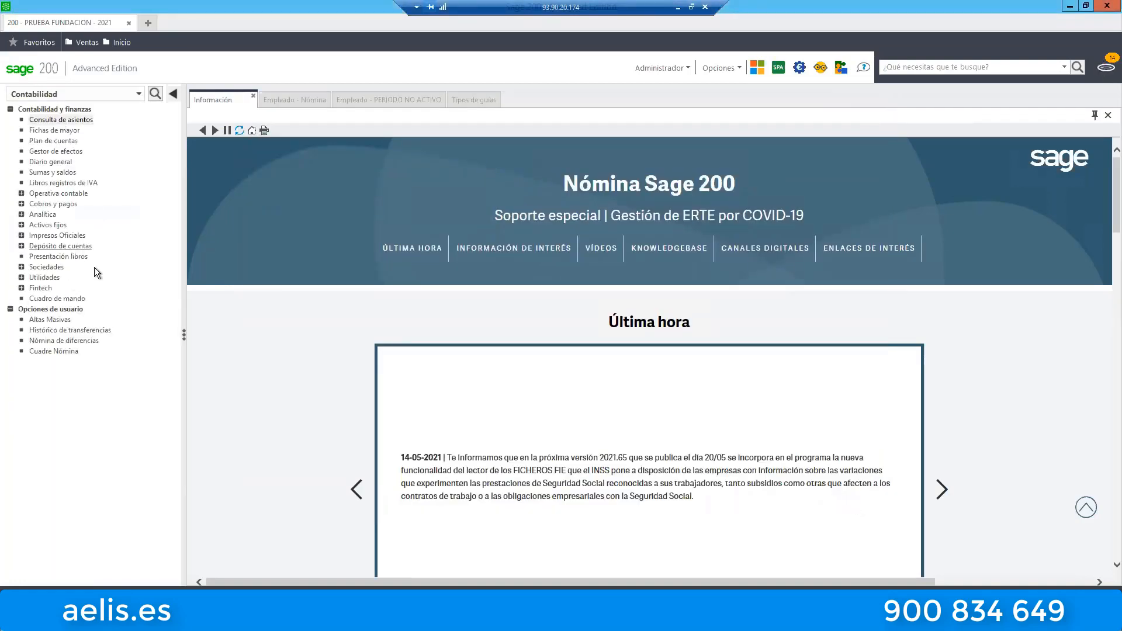
left_click(21, 215)
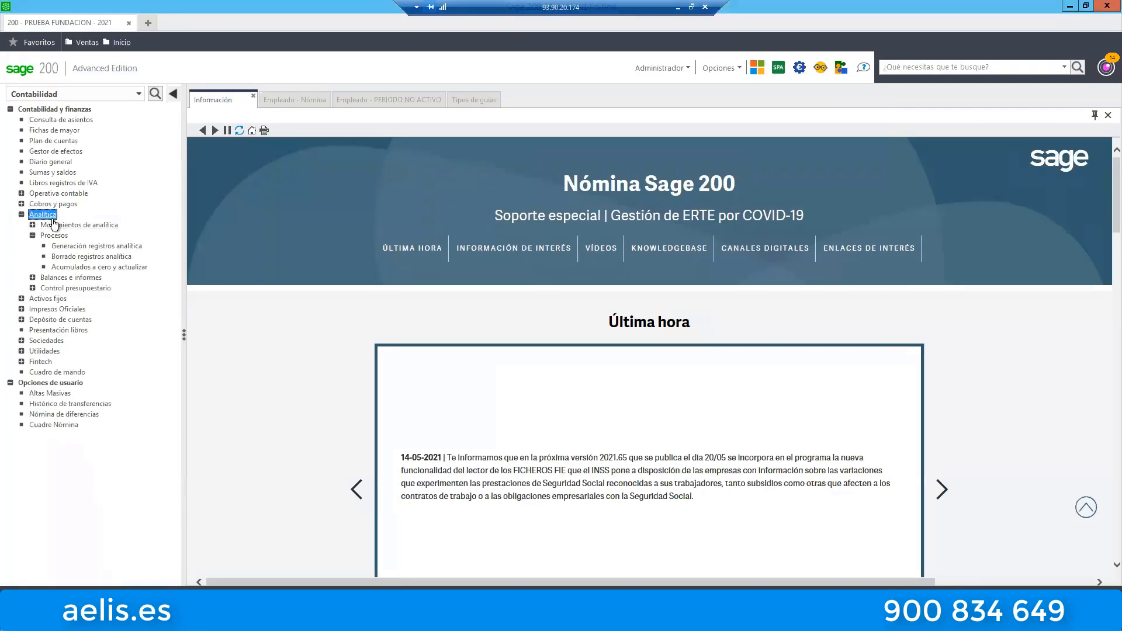
left_click(76, 247)
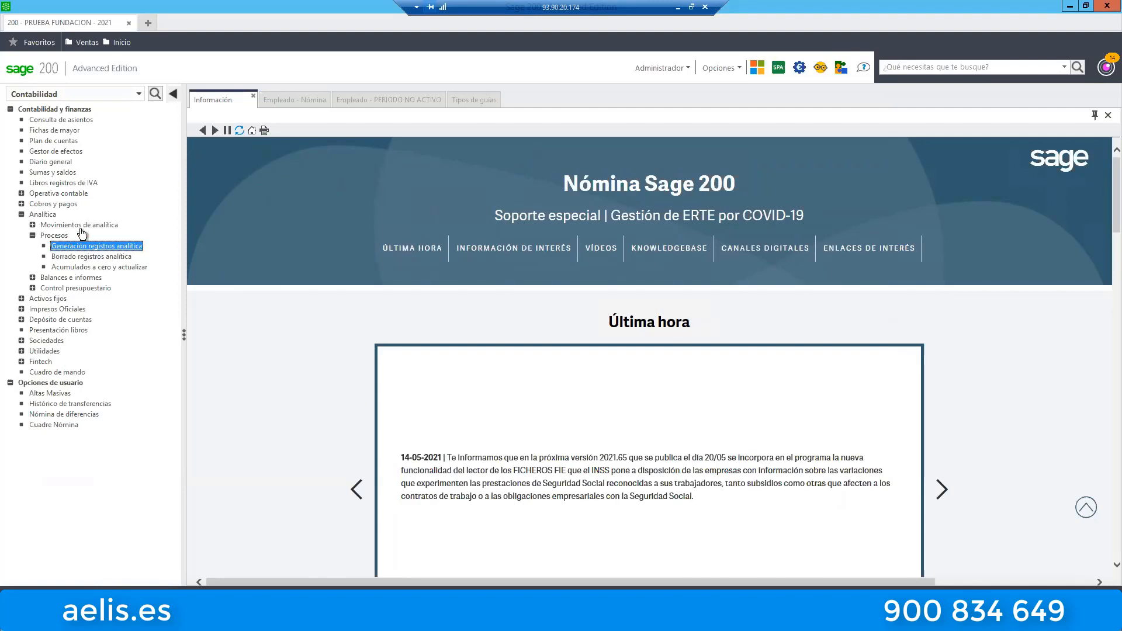
double_click(87, 246)
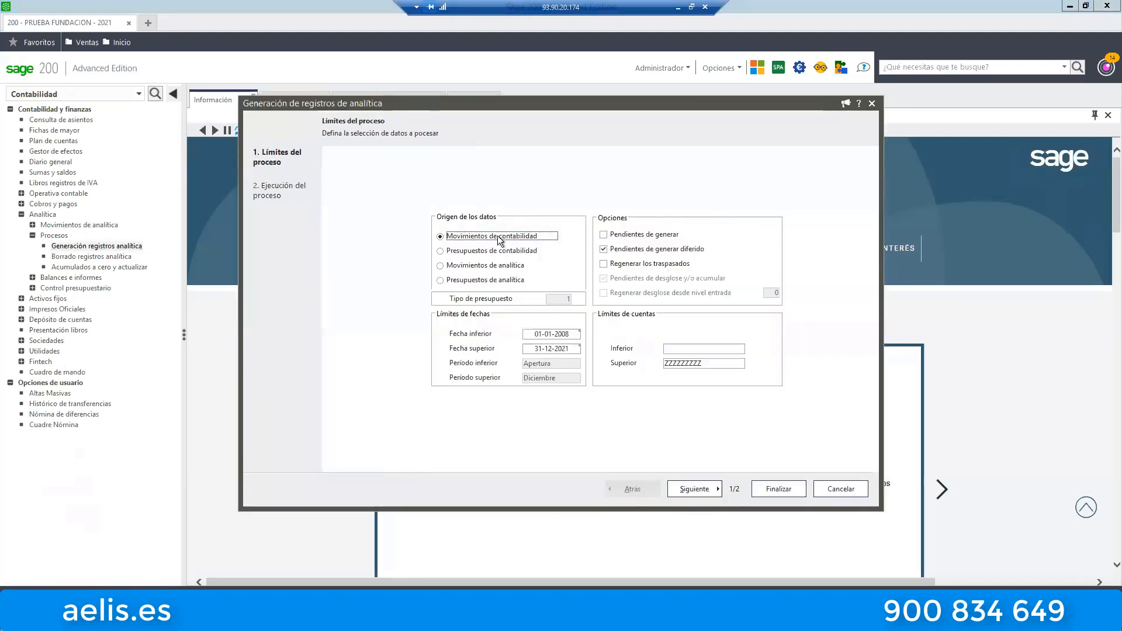
Leave both Pendientes de generar and Pendientes de generar diferido disabled, keeping Movimientos de contabilidad as data origin.
left_click(603, 245)
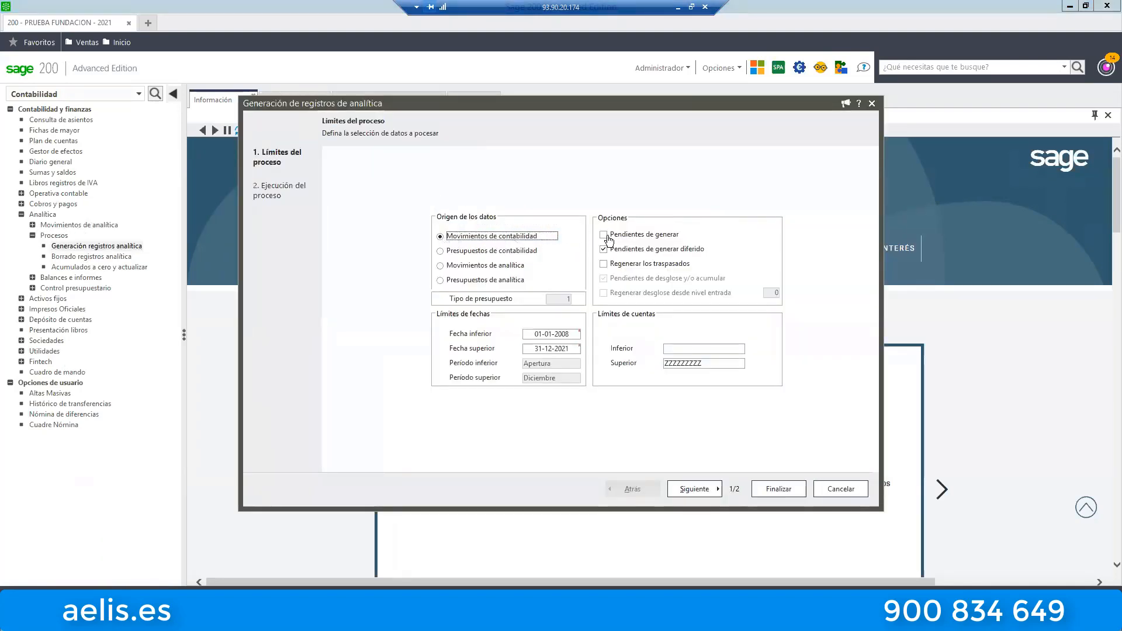
left_click(604, 250)
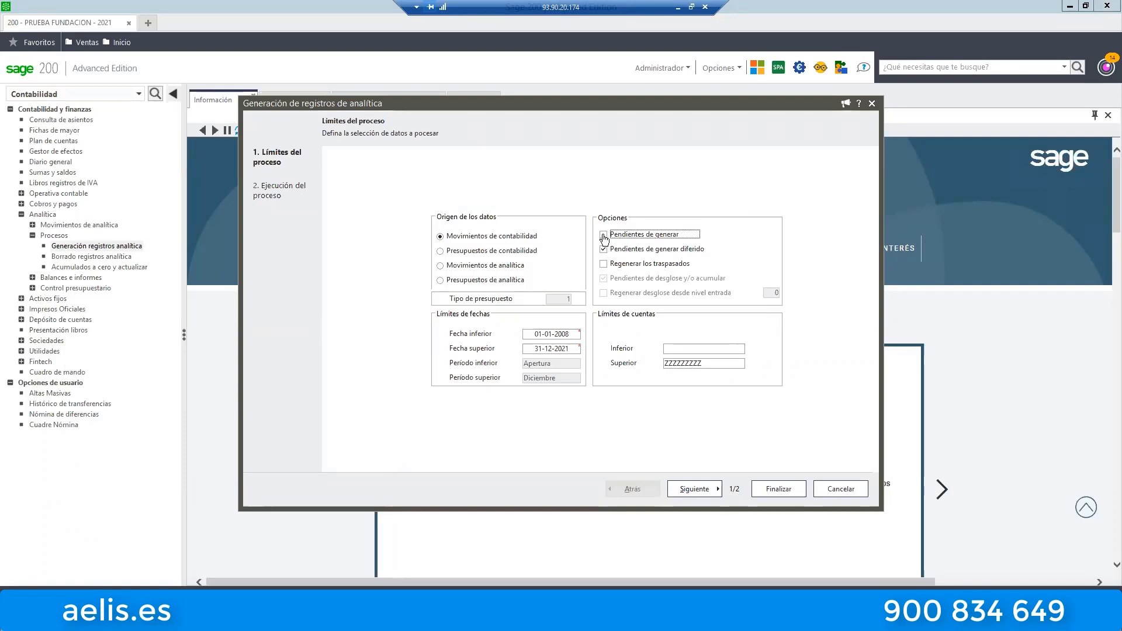
left_click(604, 236)
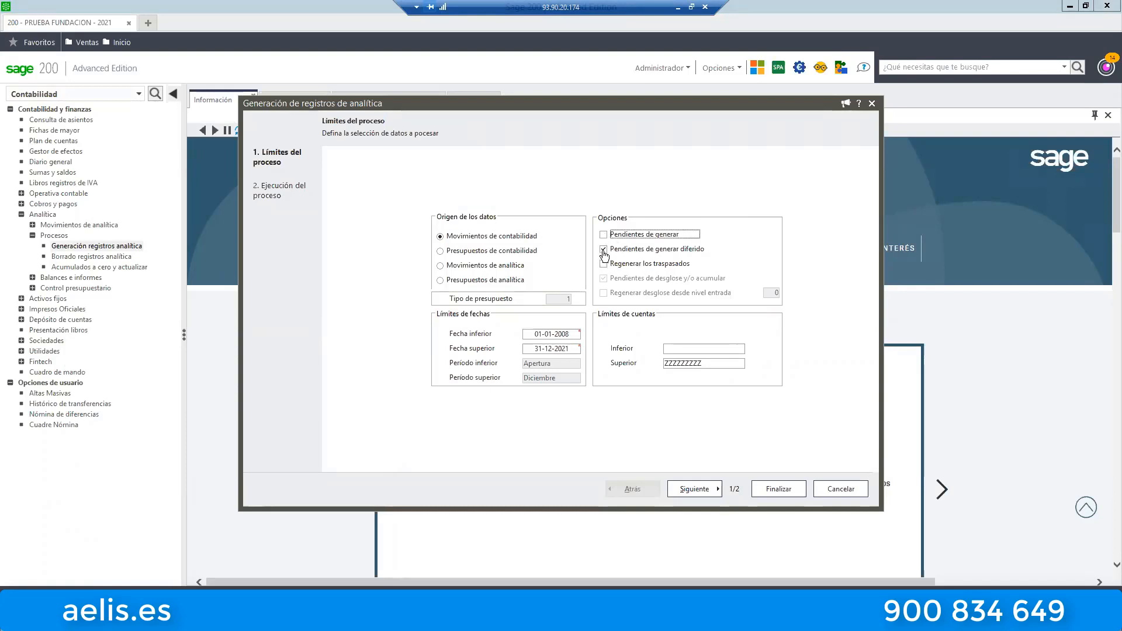
left_click(605, 253)
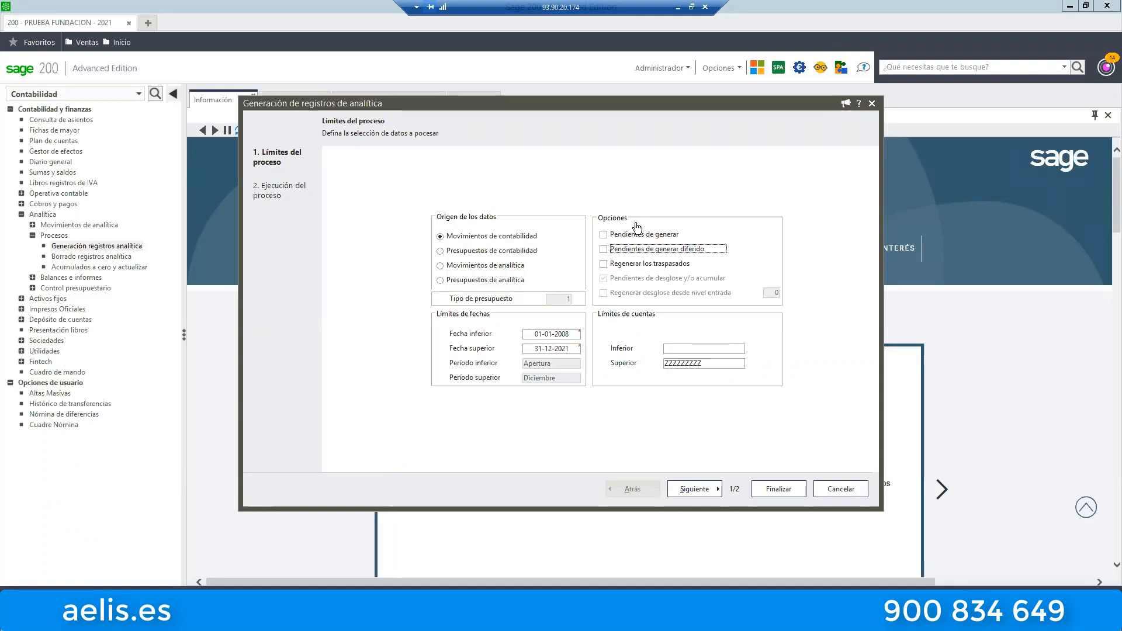
left_click(604, 235)
left_click(605, 250)
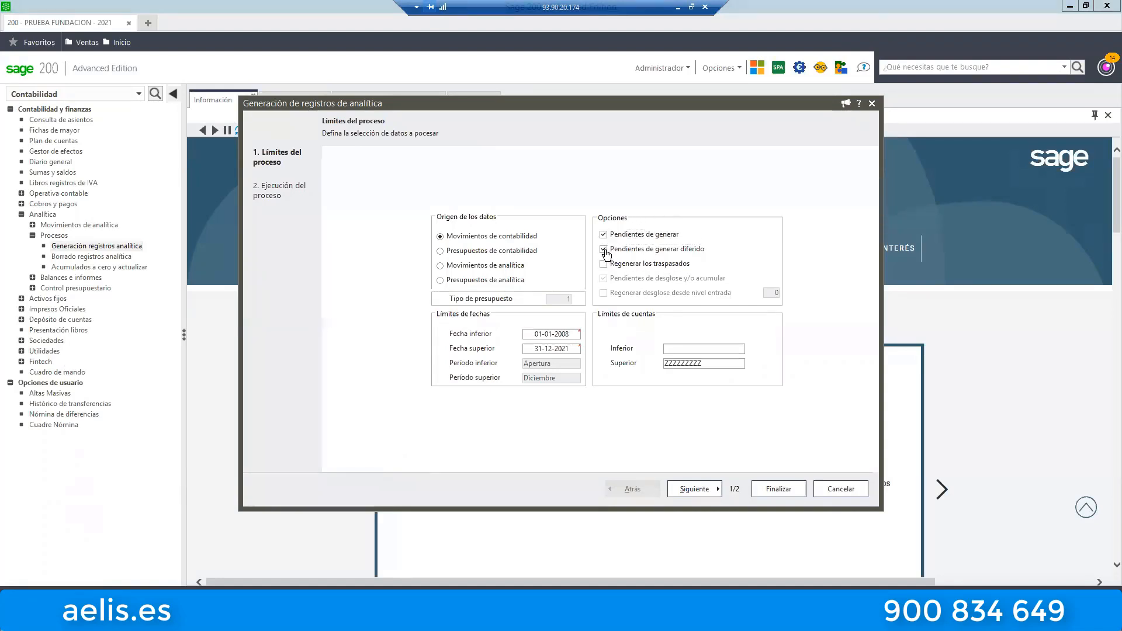
left_click(605, 236)
left_click(680, 247)
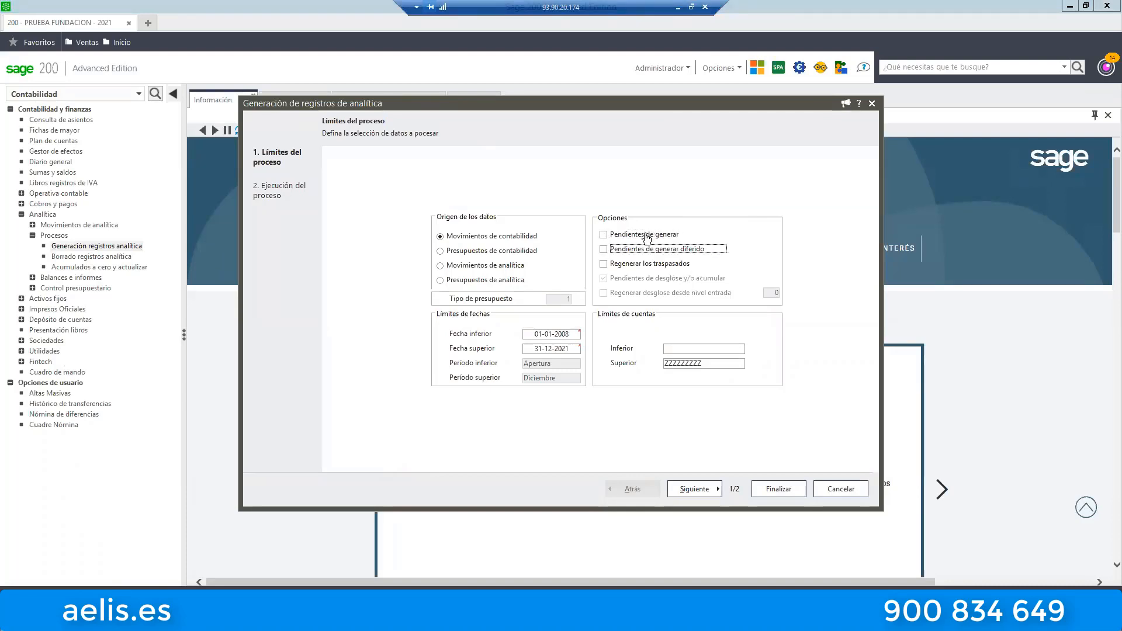
left_click(623, 235)
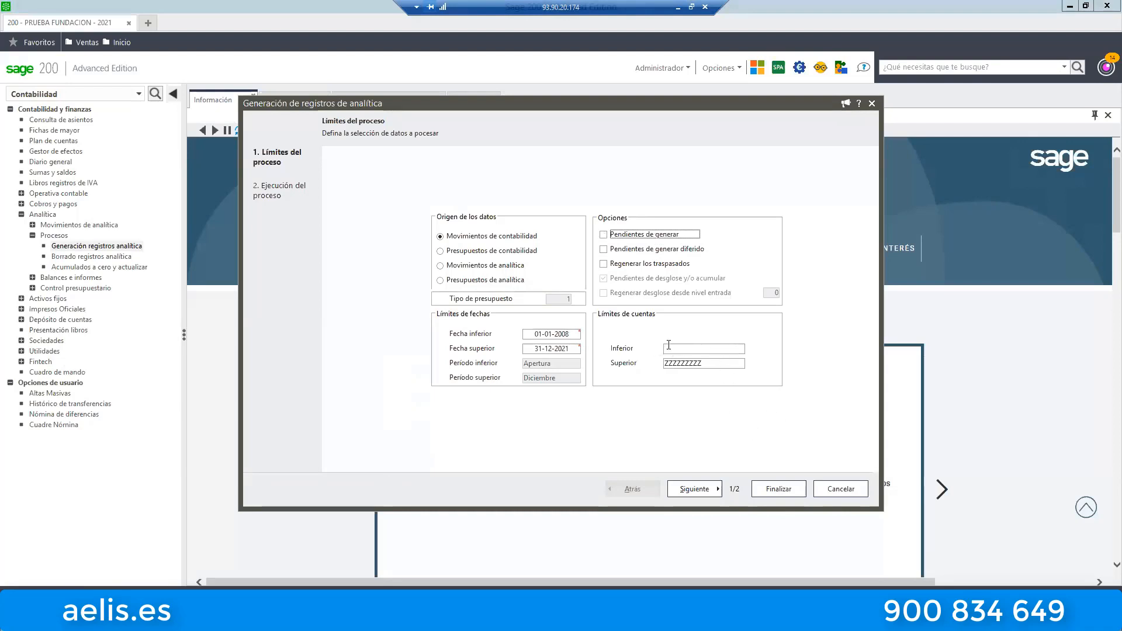
Limit the analytical record generation to dates from 01-07-2021 to 31-07-2021.
left_click(571, 335)
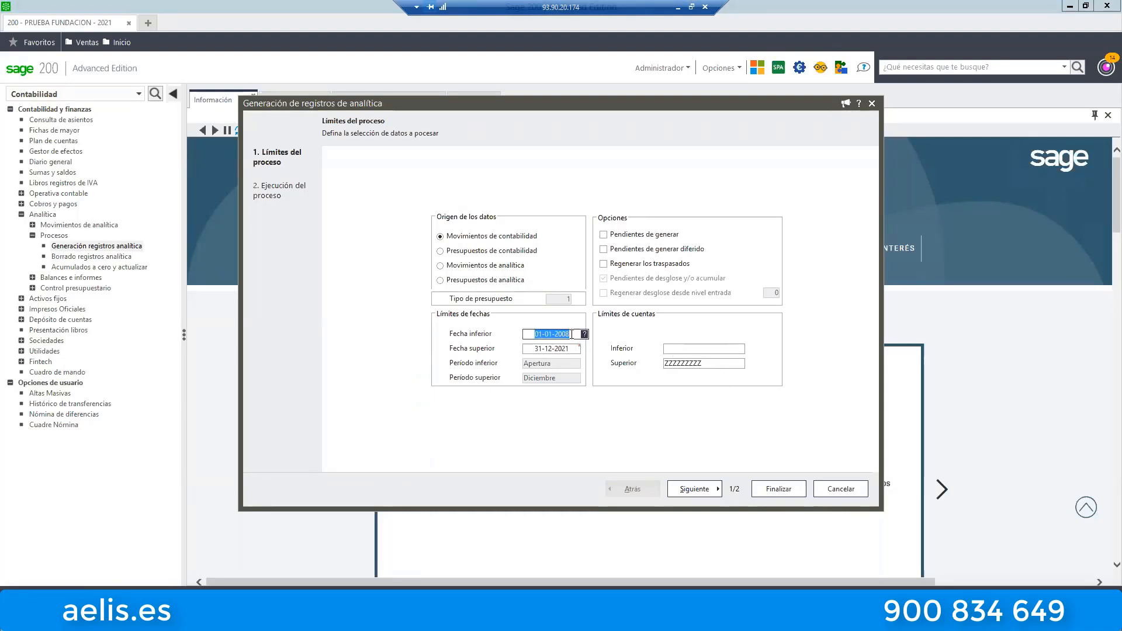
type("01-")
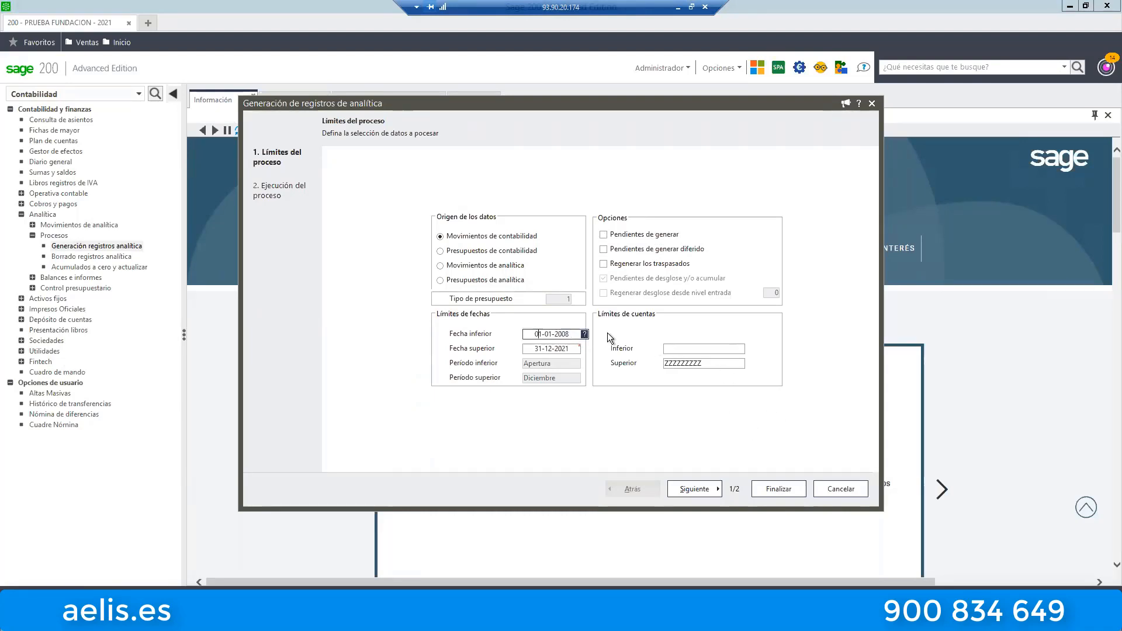
type("07-2021")
key("Tab")
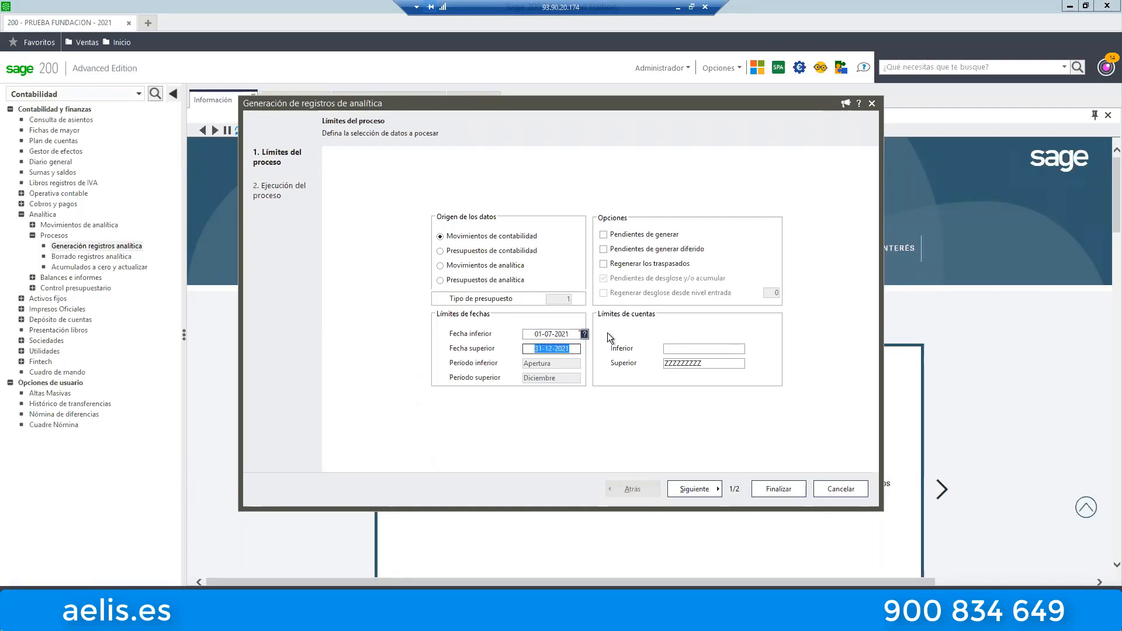
type("31072021")
left_click(685, 348)
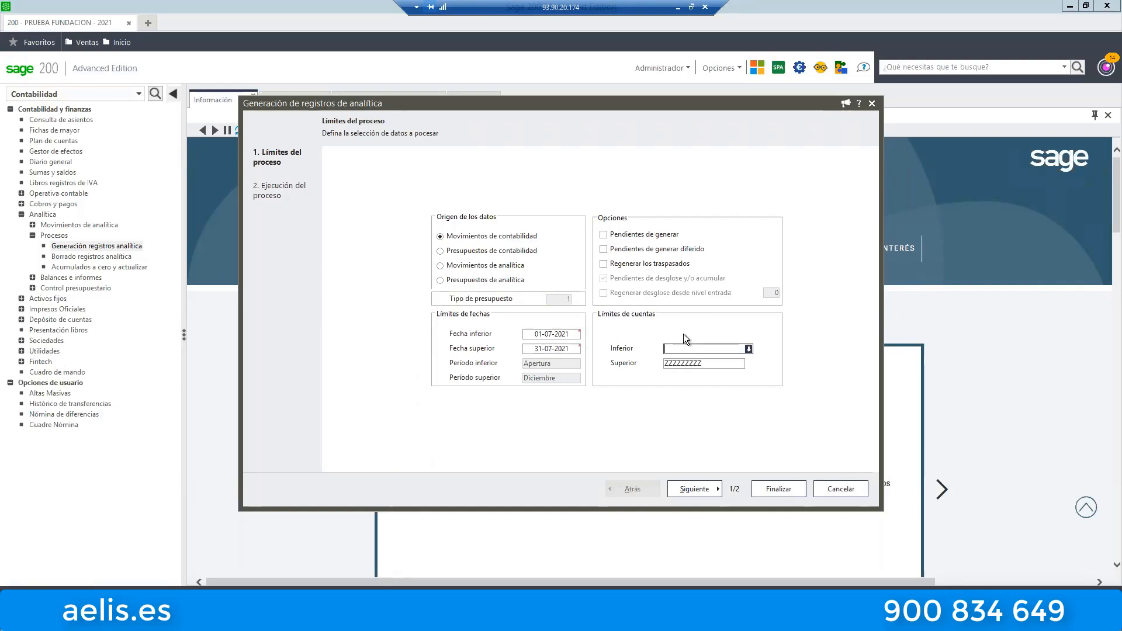
type("6400000000")
key("Tab")
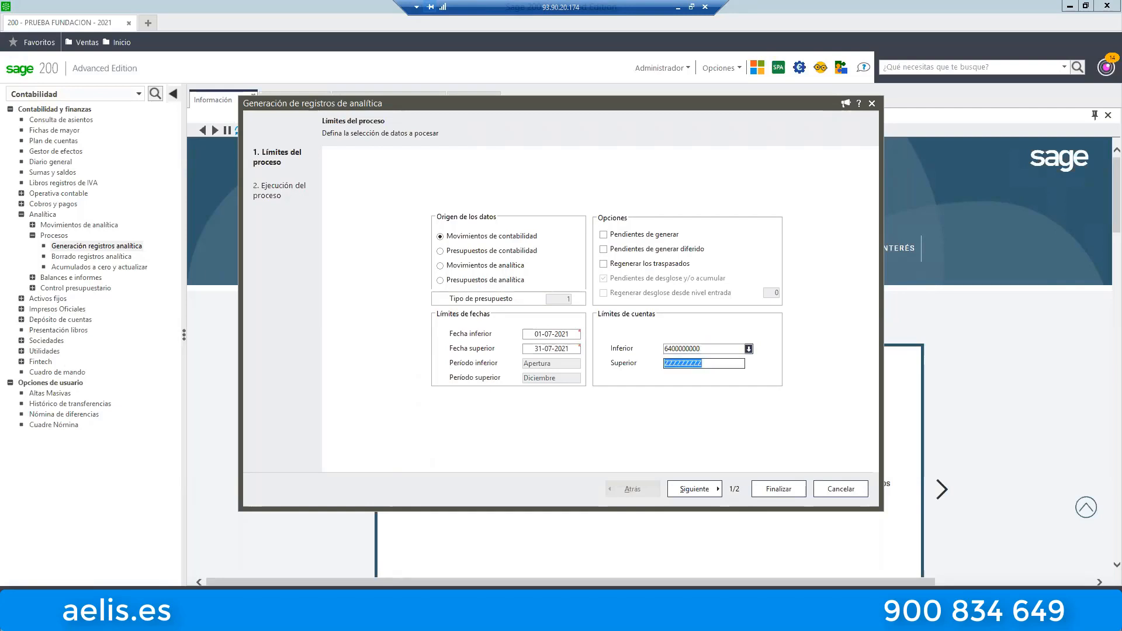
type("6490000000")
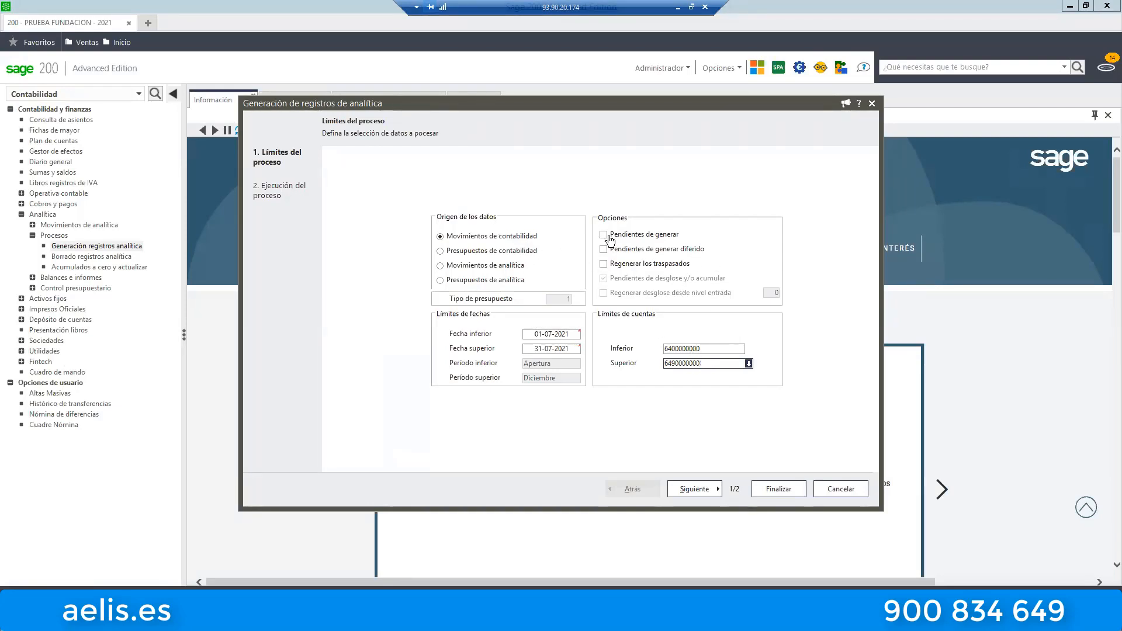
key("Tab")
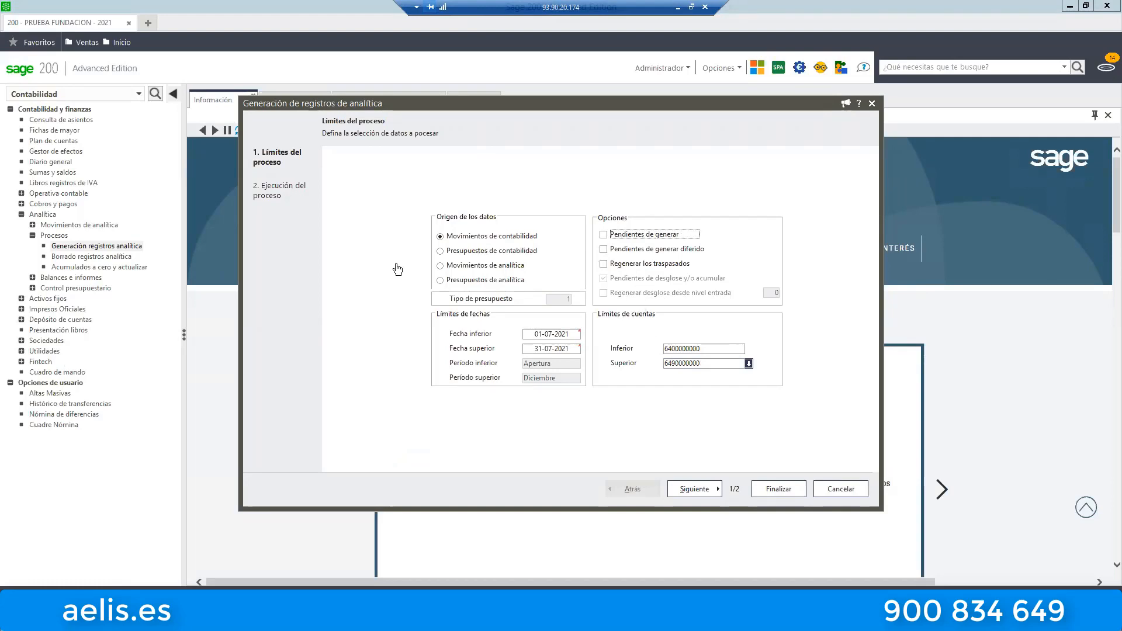
key("space")
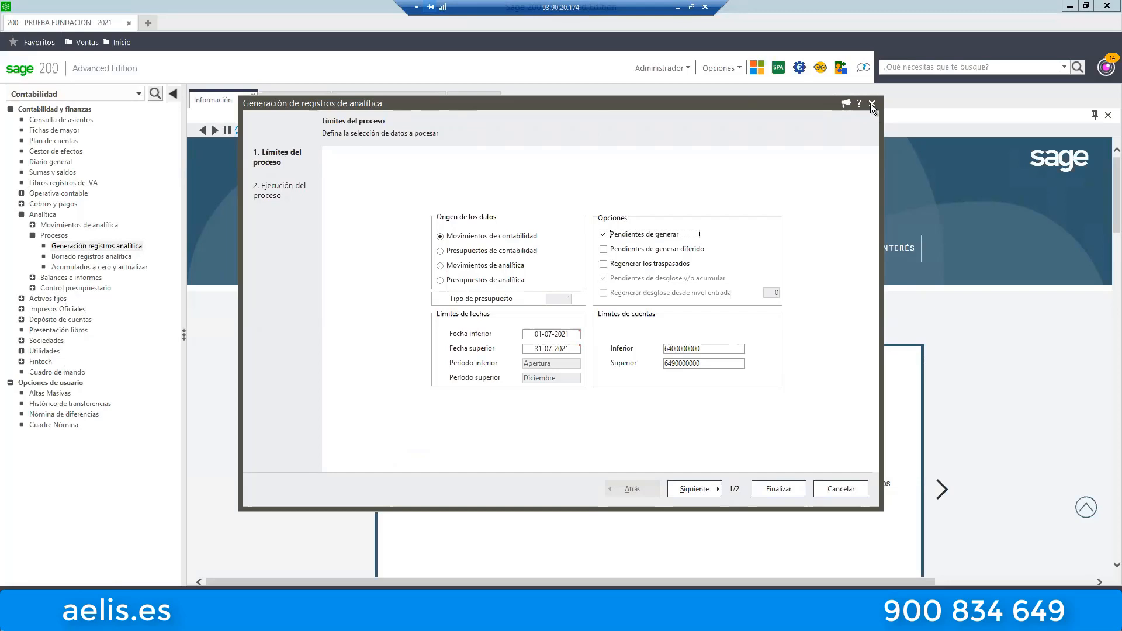
Cancel the analytical record generation and return to the employee's Distribución analítica record.
key("Escape")
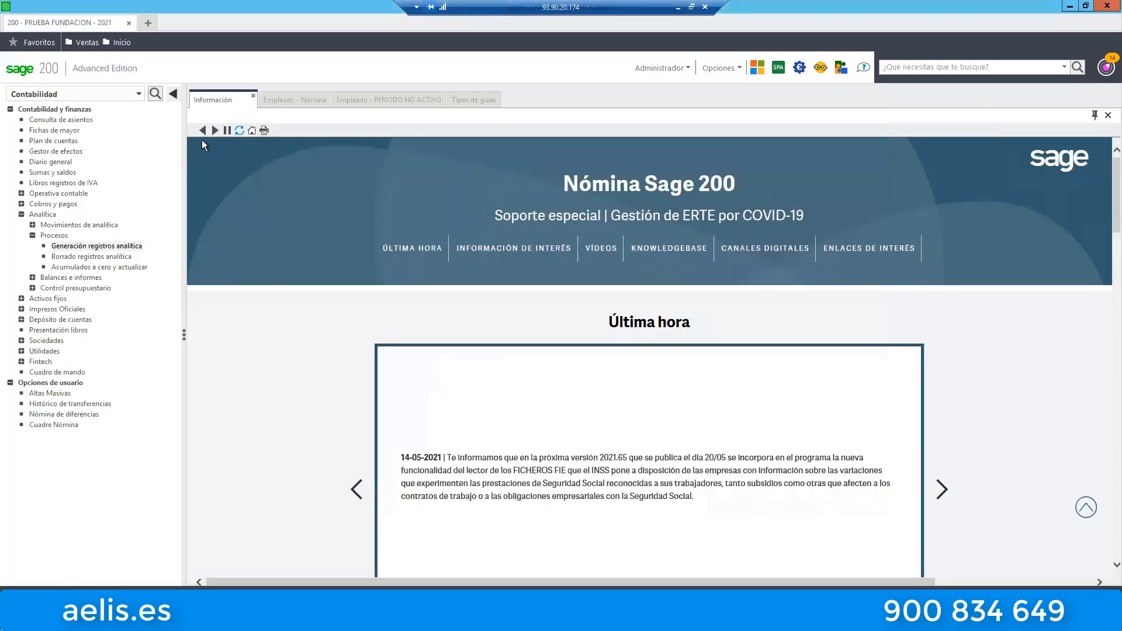
left_click(390, 100)
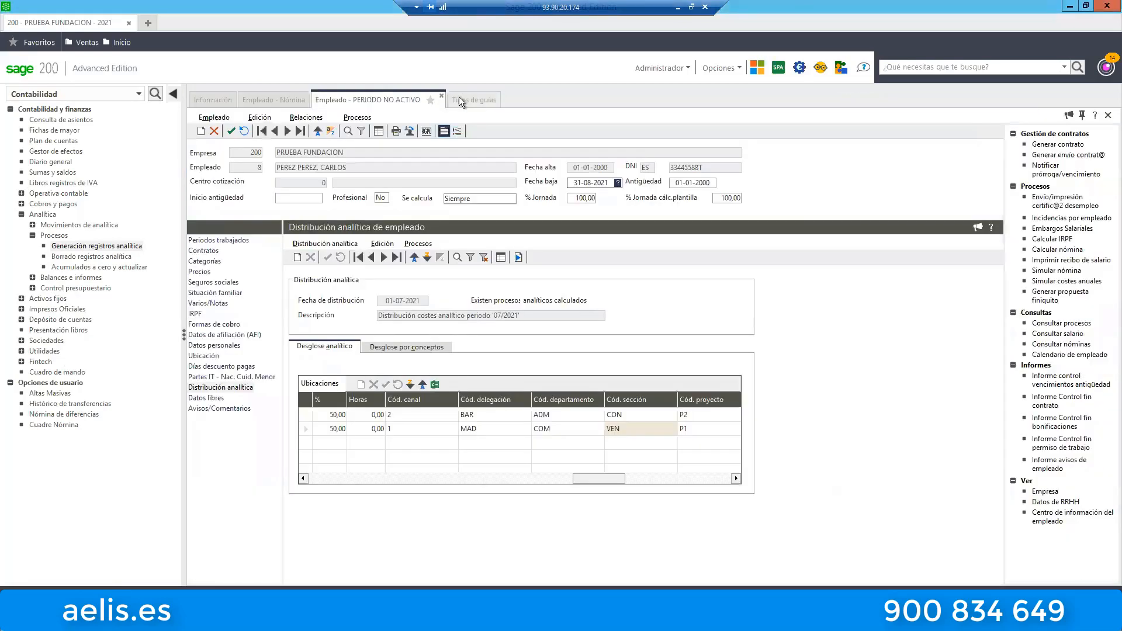
left_click(462, 100)
left_click(397, 98)
left_click(1086, 6)
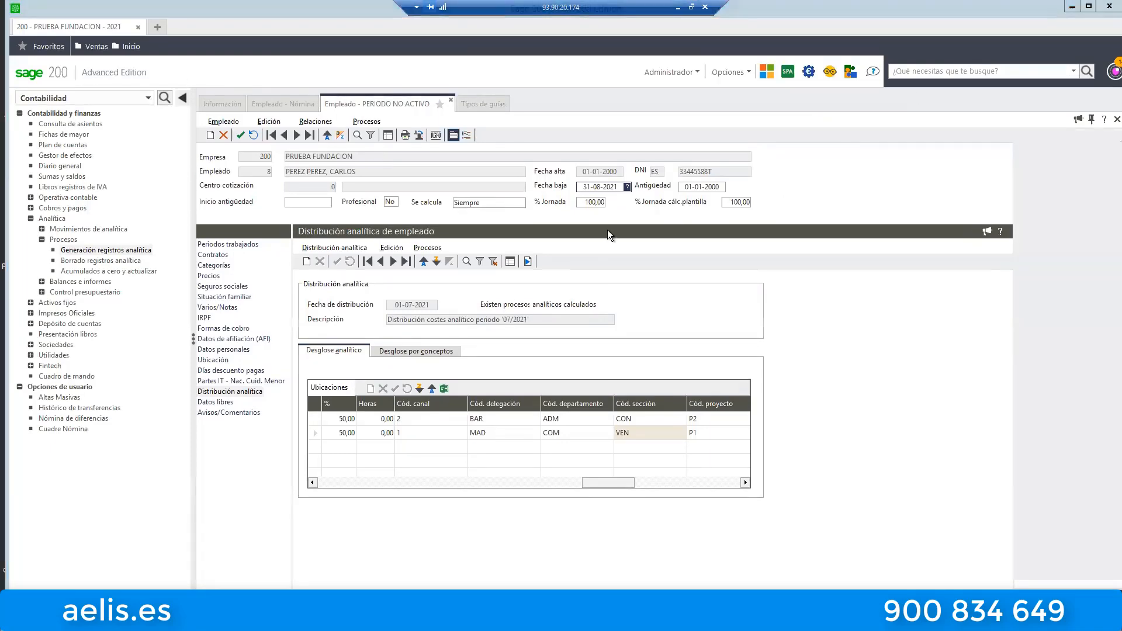
Switch to the Word document and examine the August 2021 payslip with the indemnity and embargo settlement for employee 8.
key("alt+Tab")
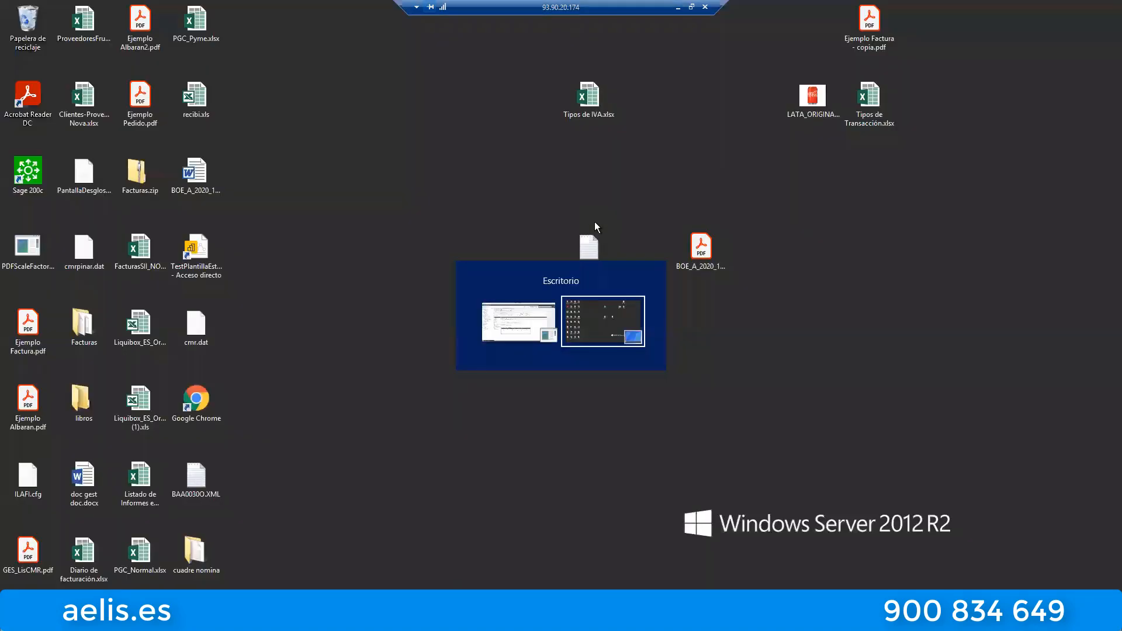
key("alt+Tab")
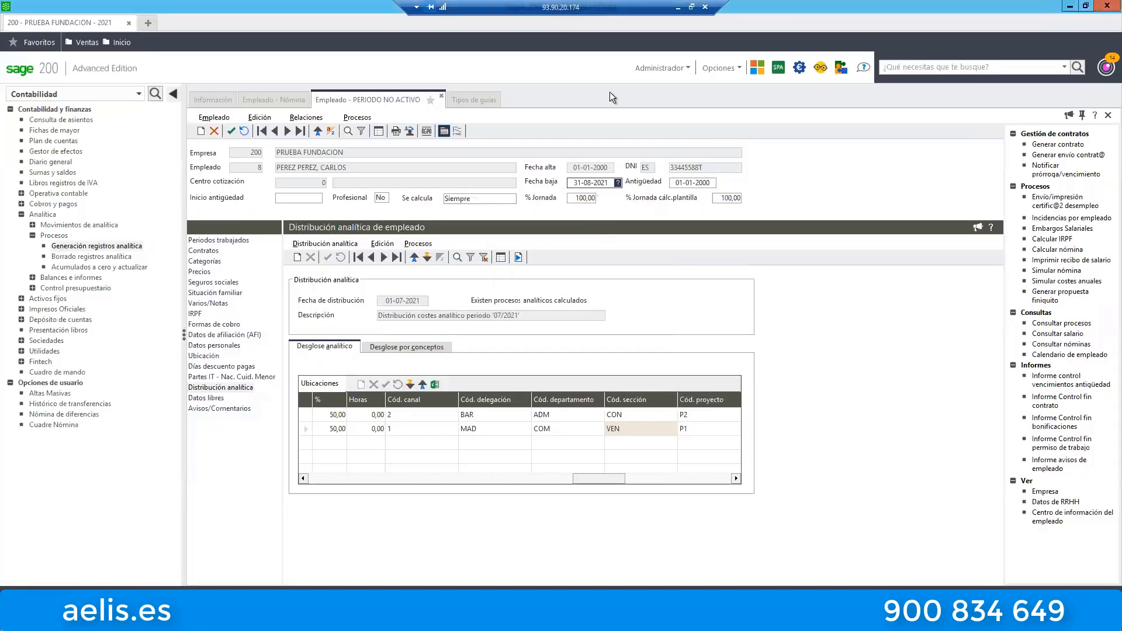
double_click(300, 9)
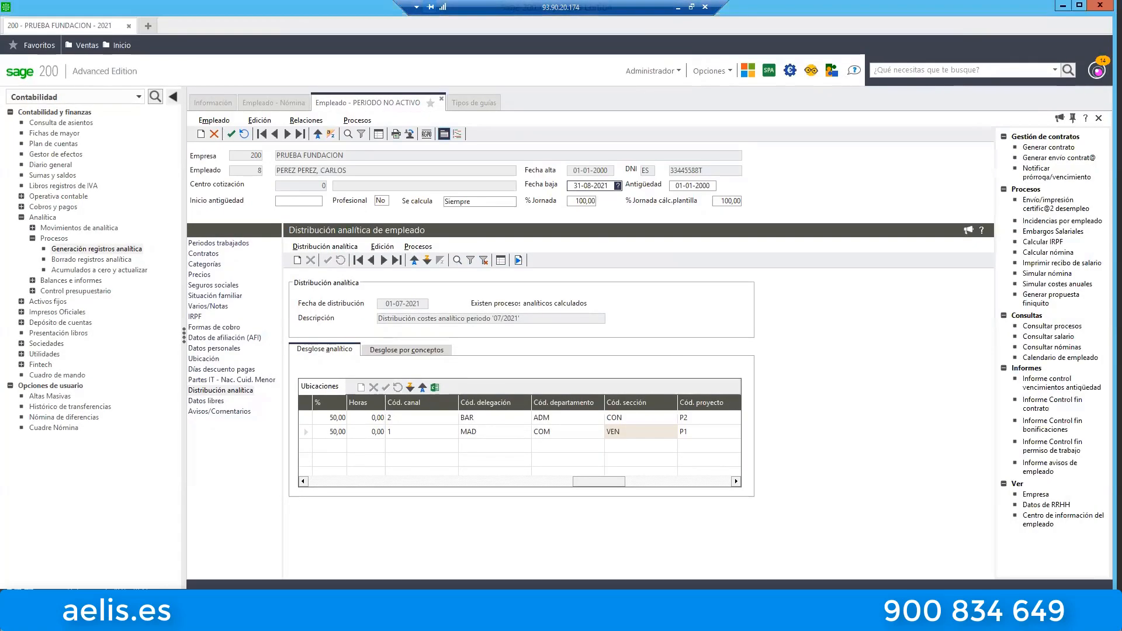
key("alt+Tab")
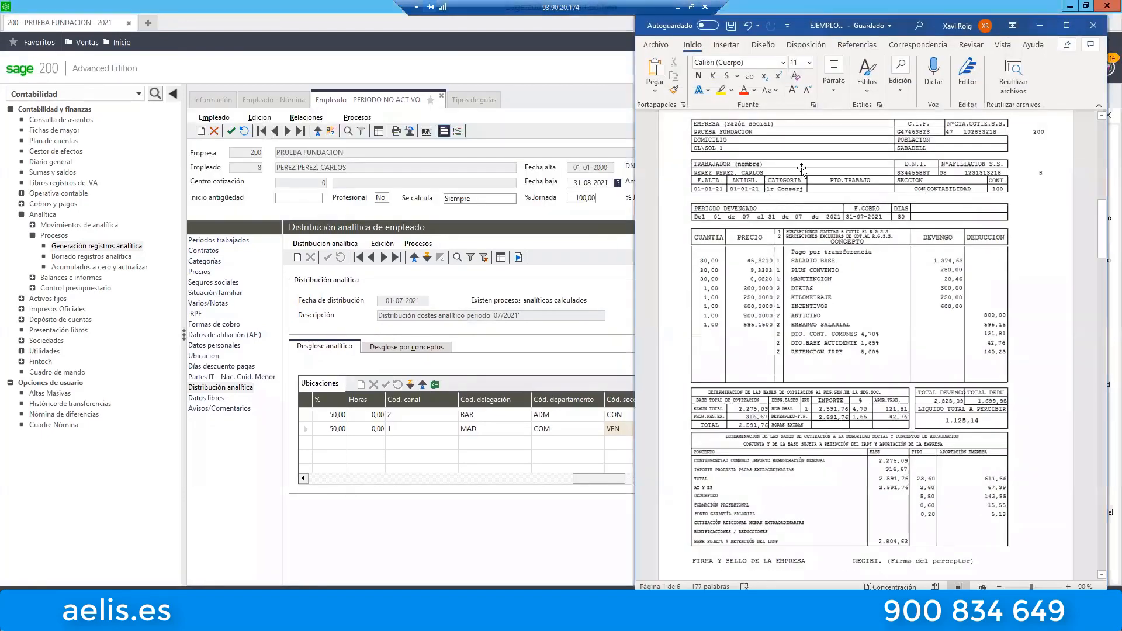
left_click(1073, 24)
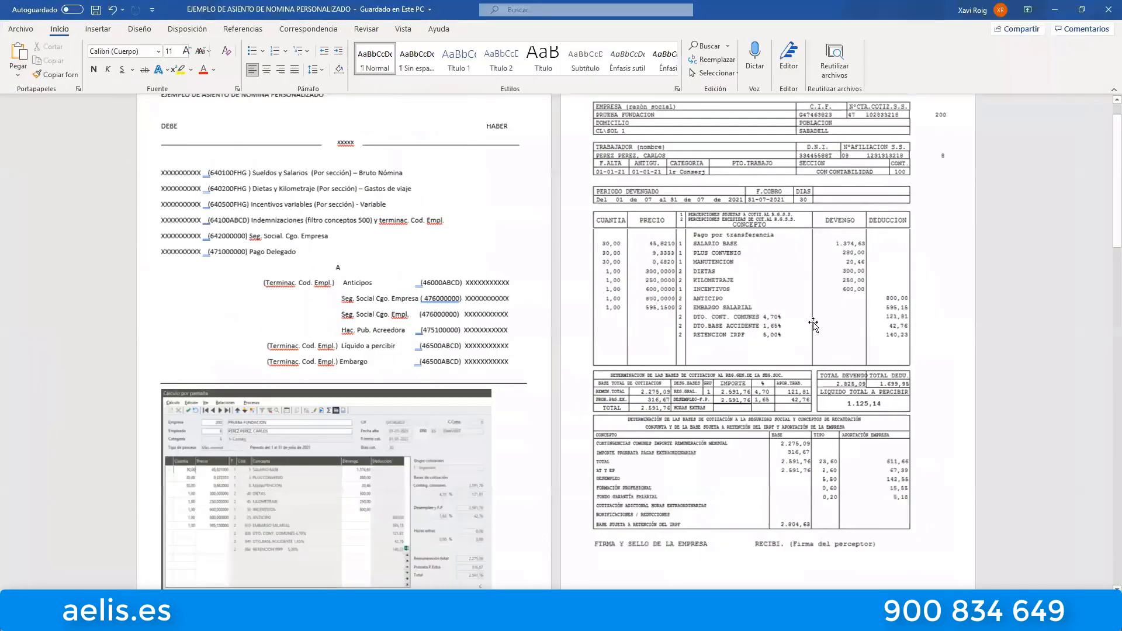
scroll(753, 359, "up", 4)
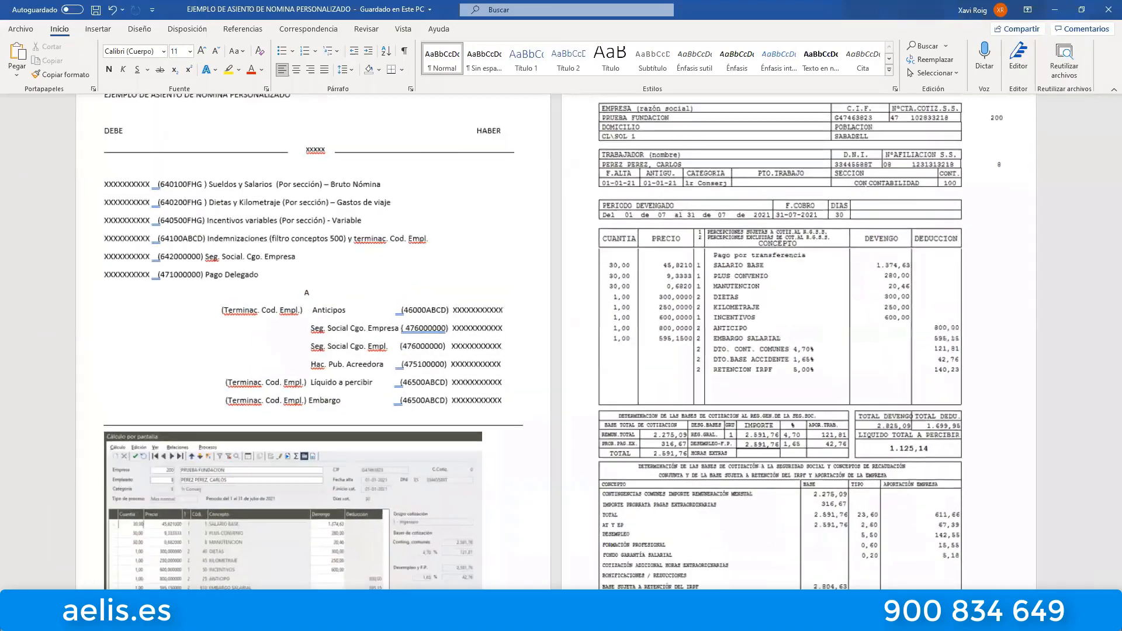
scroll(754, 360, "down", 8)
scroll(754, 360, "down", 15)
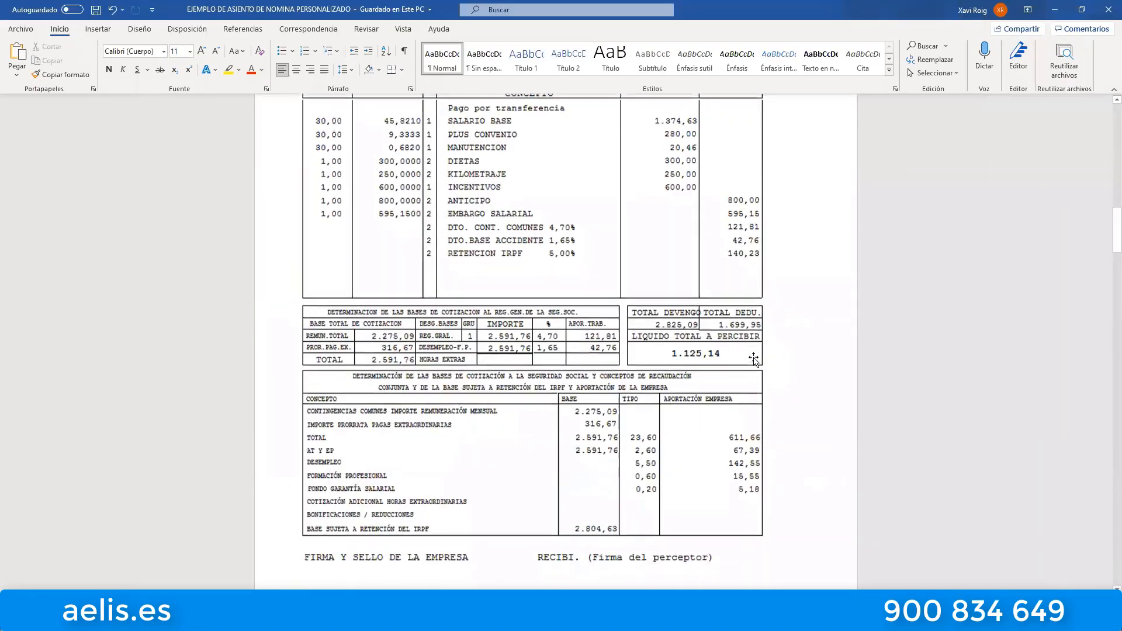
scroll(754, 359, "down", 4)
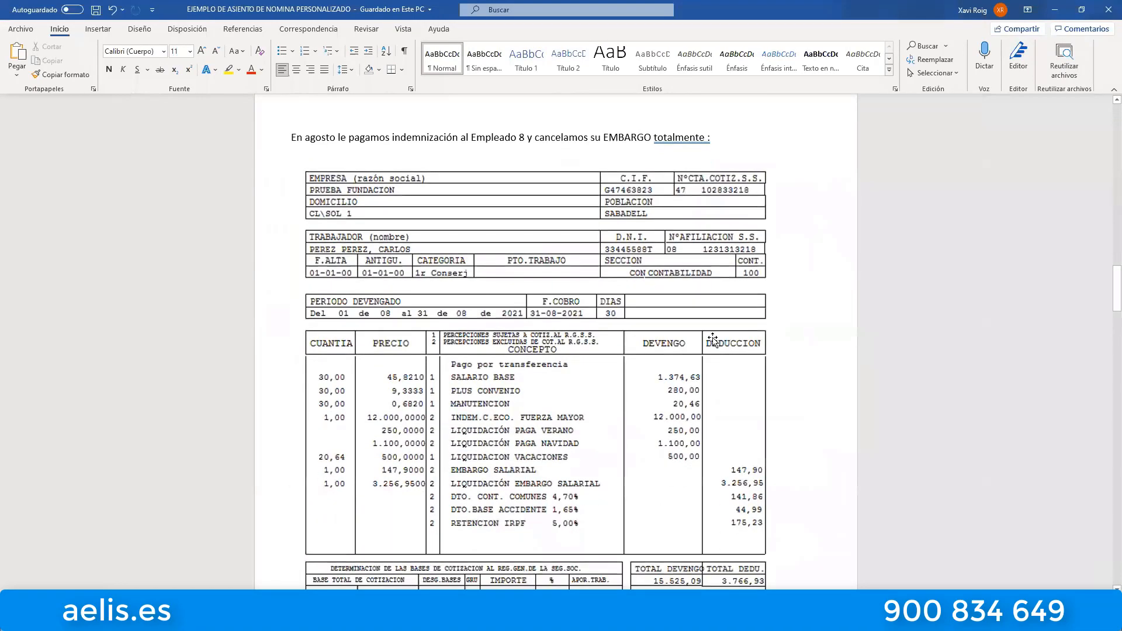
scroll(600, 318, "down", 2)
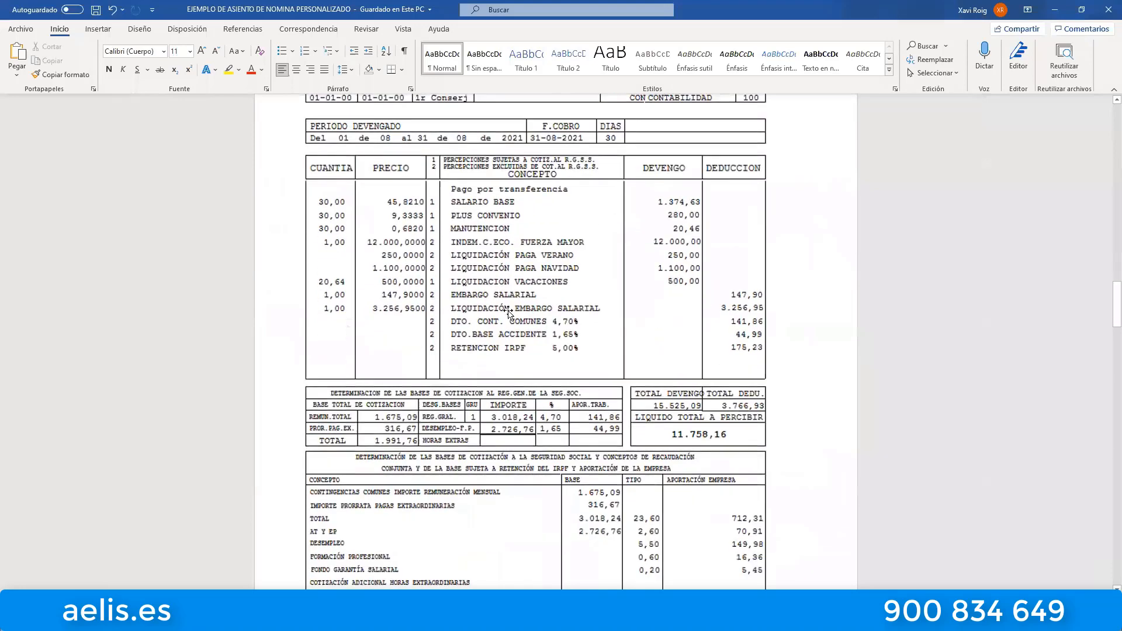
scroll(649, 304, "down", 3)
scroll(630, 301, "up", 2)
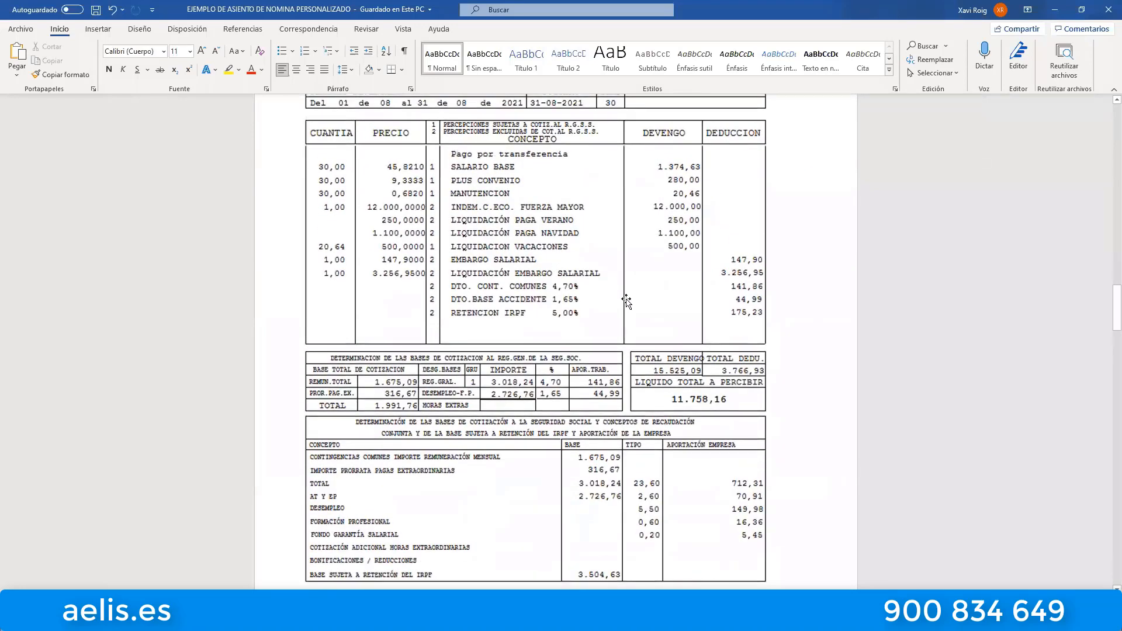
scroll(538, 269, "up", 8)
scroll(526, 224, "down", 7)
left_click(1055, 12)
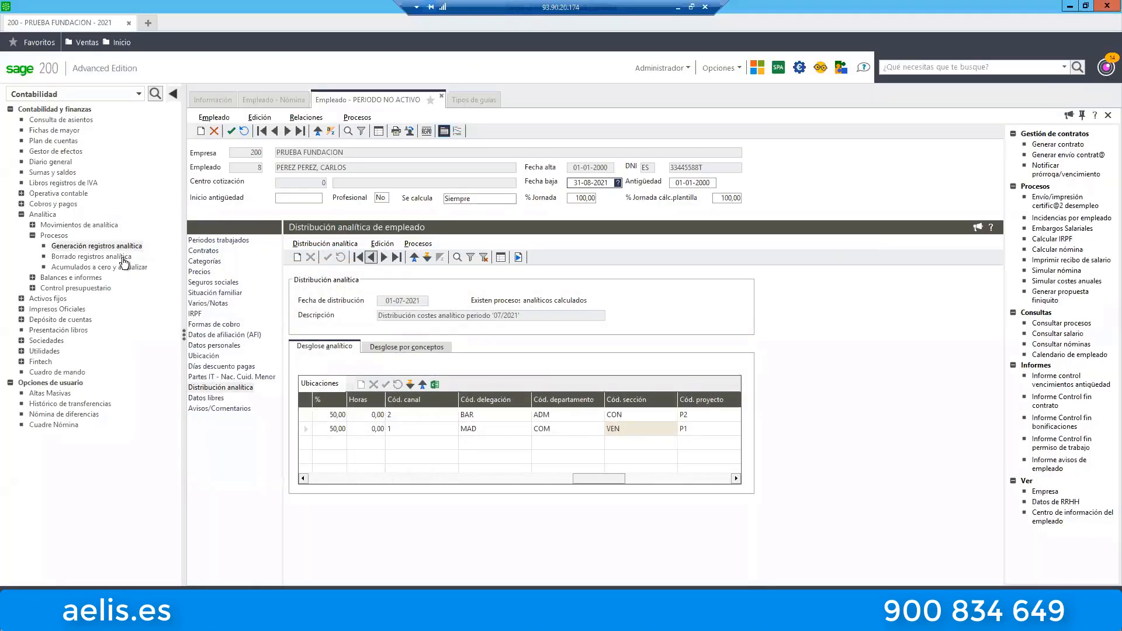
Switch to the Laboral area and start the Crear y traspasar asientos process under Traspasos contables.
double_click(53, 235)
double_click(43, 214)
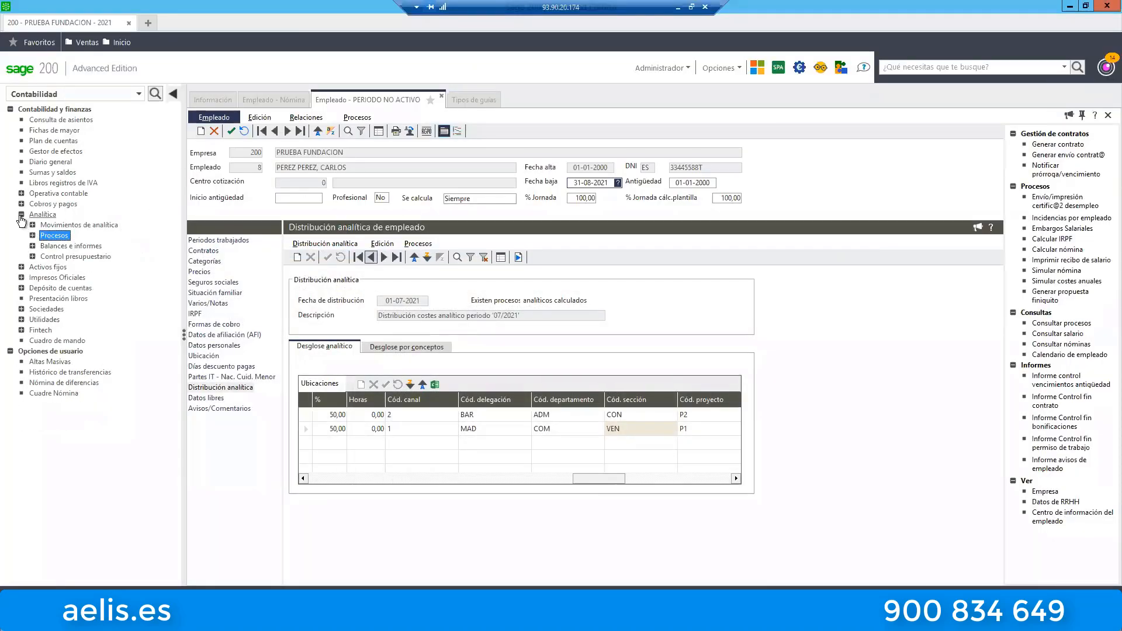
left_click(47, 93)
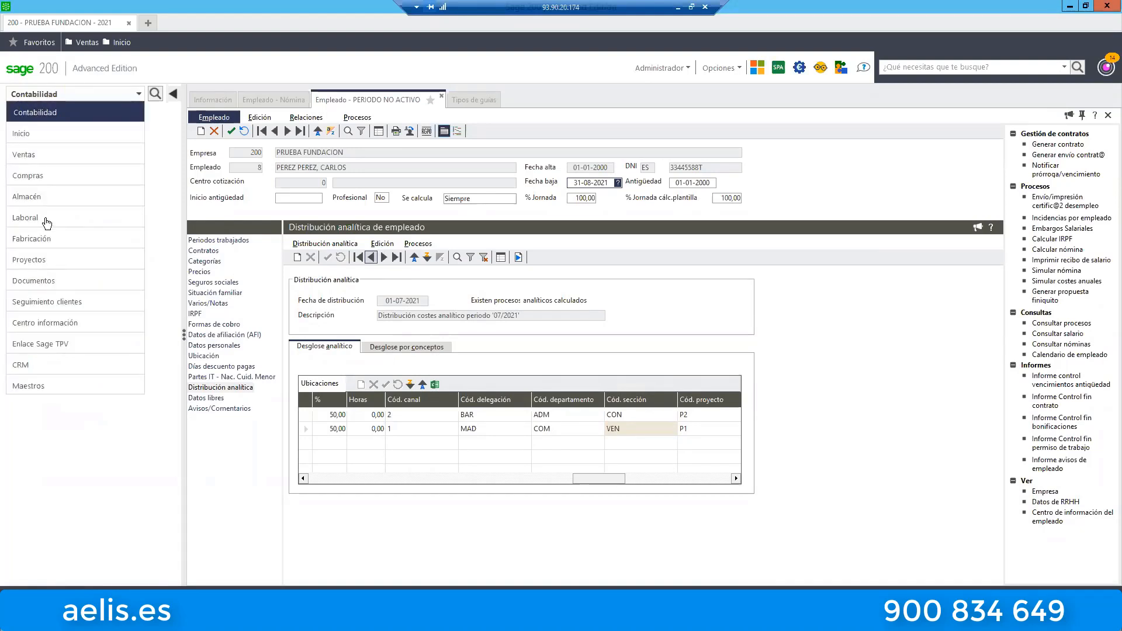
left_click(53, 227)
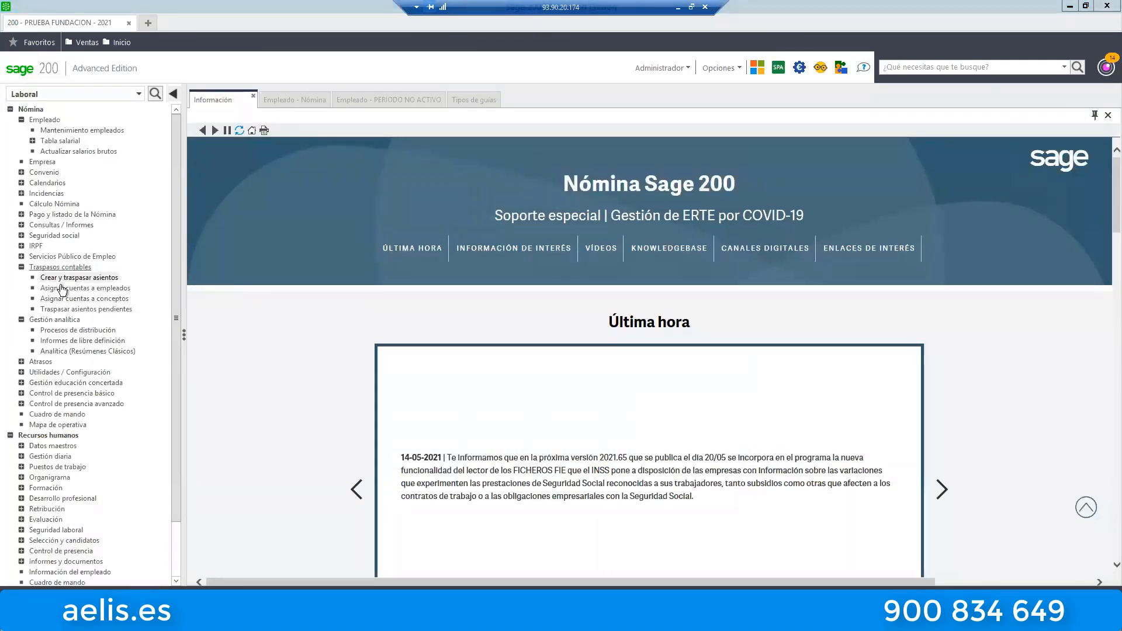
scroll(173, 276, "down", 2)
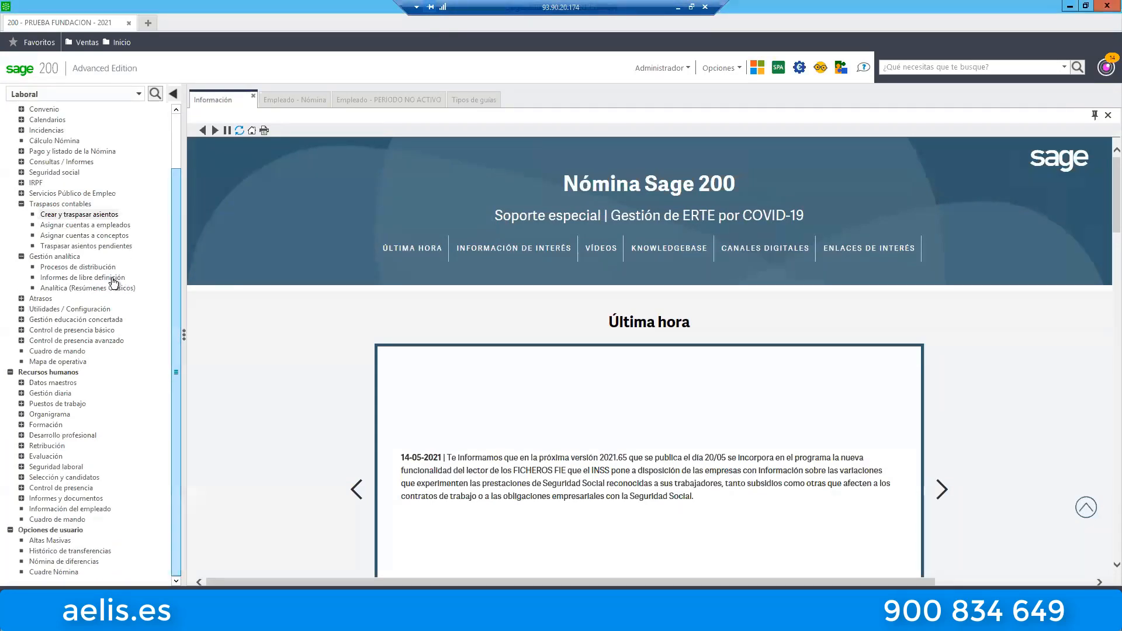
left_click(70, 214)
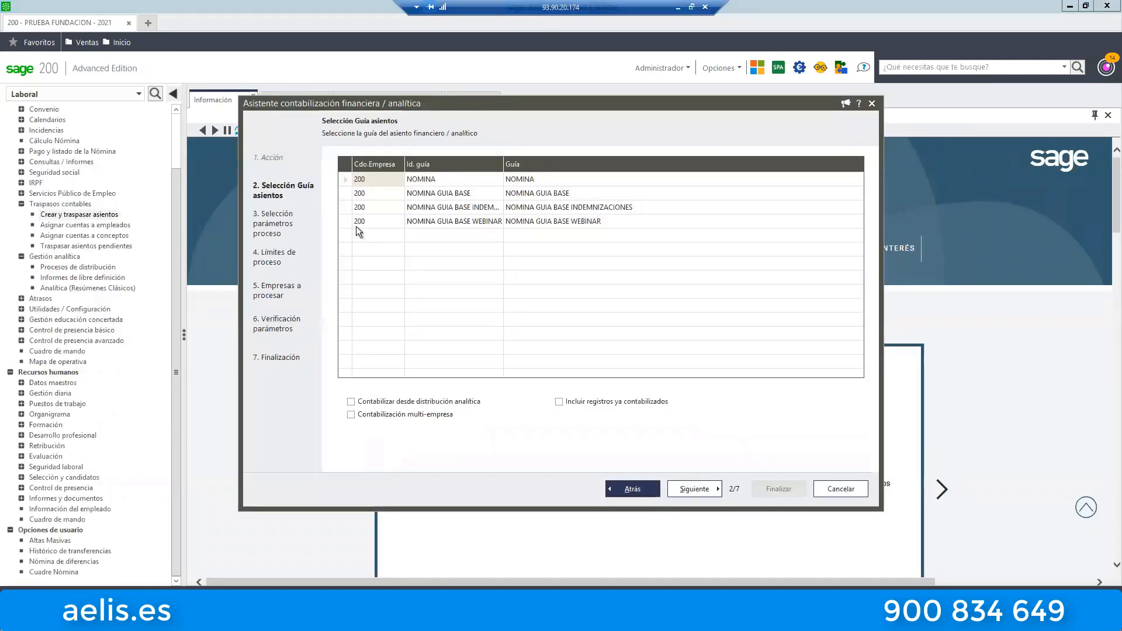
Select the NOMINA GUIA BASE WEBINAR entry guide and include the records already posted.
left_click(347, 220)
left_click(599, 407)
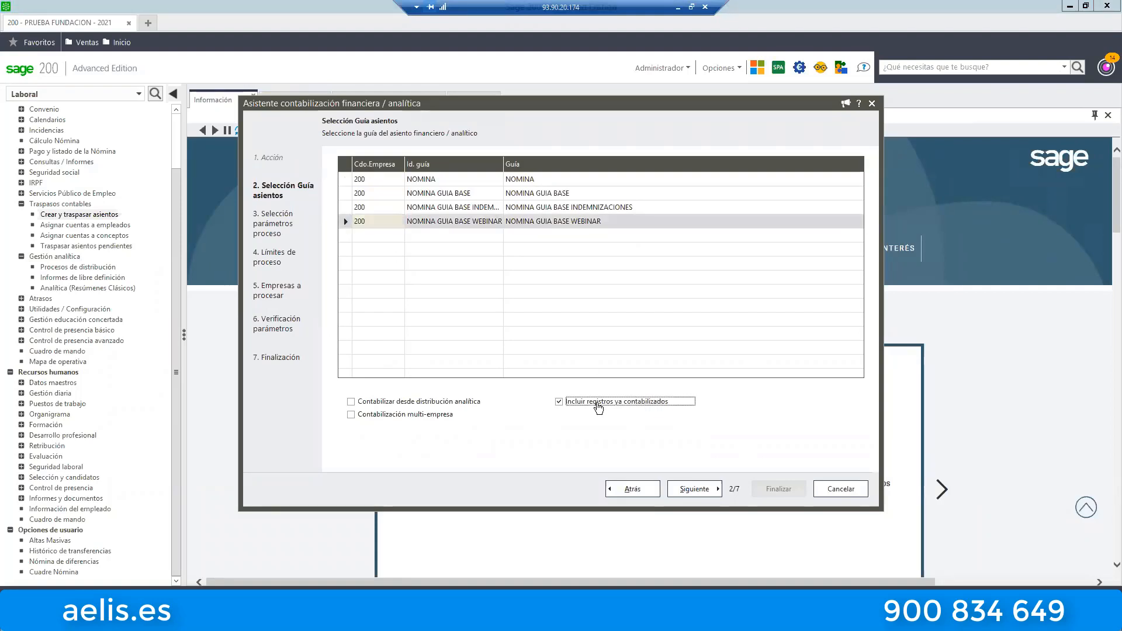
left_click(695, 489)
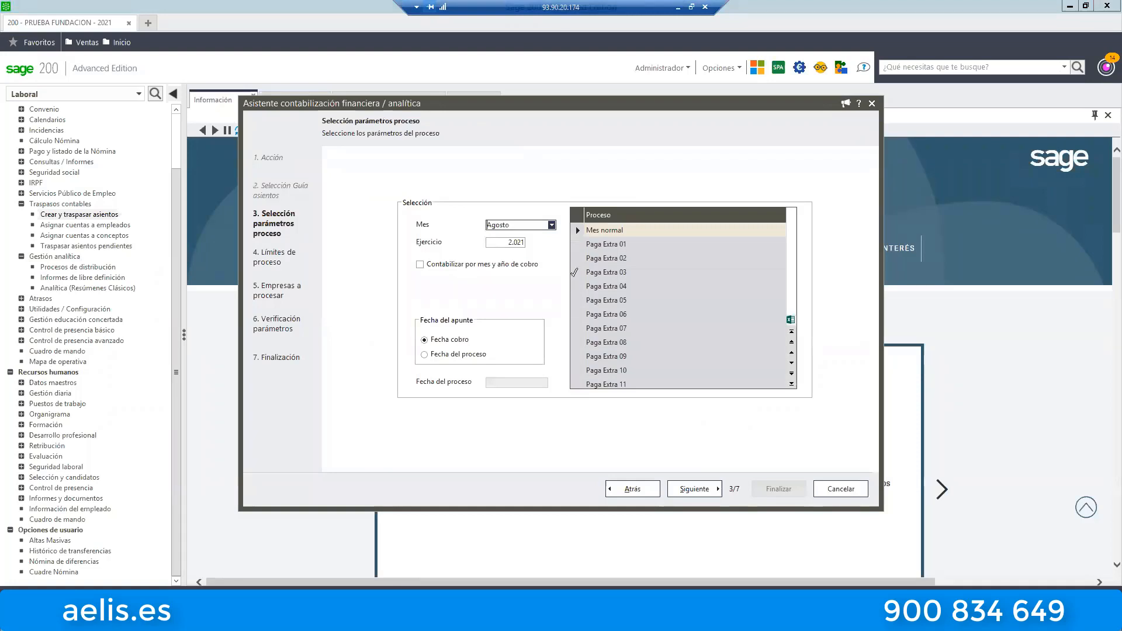
Date the entries by Fecha del proceso, 31-08-2021, and generate the August 2021 financial proposal for PRUEBA FUNDACION.
left_click(449, 354)
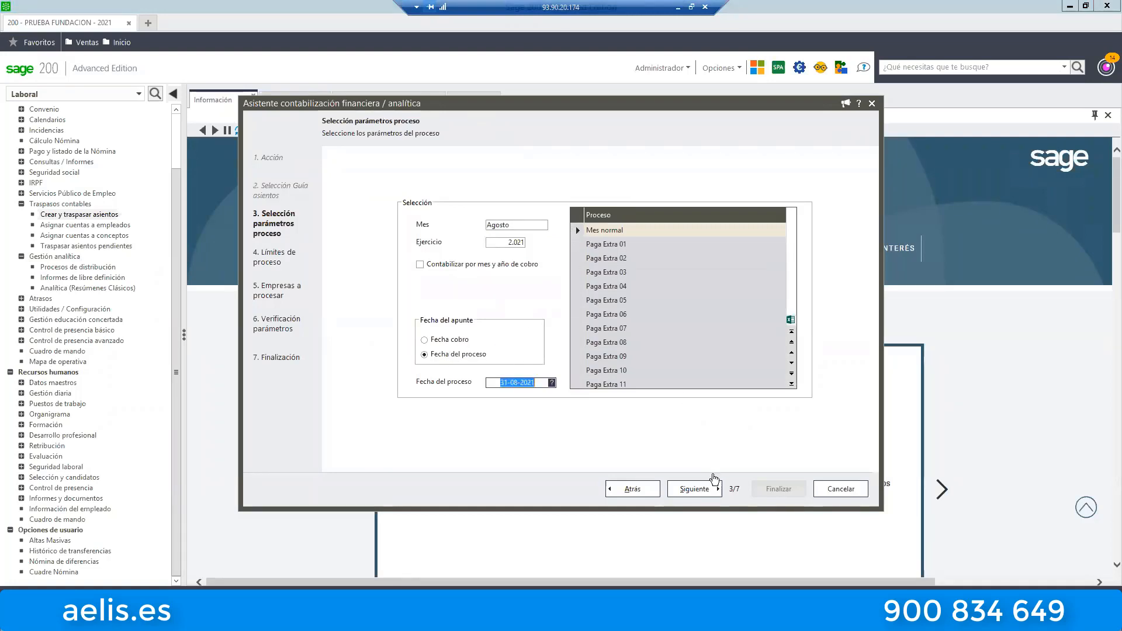
left_click(703, 490)
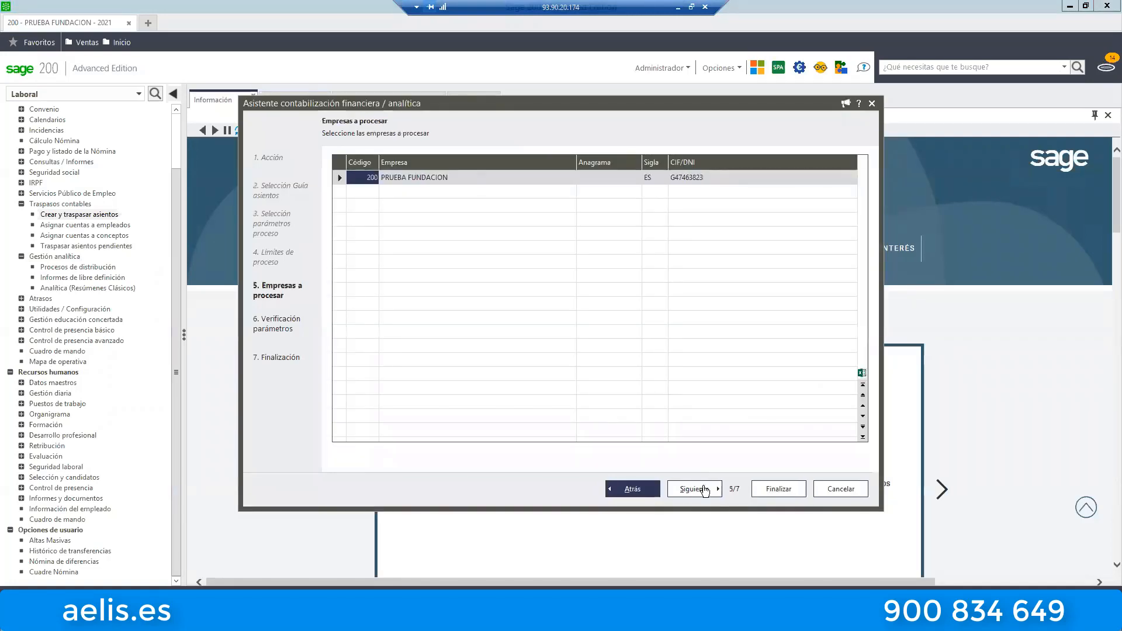
left_click(707, 490)
left_click(768, 491)
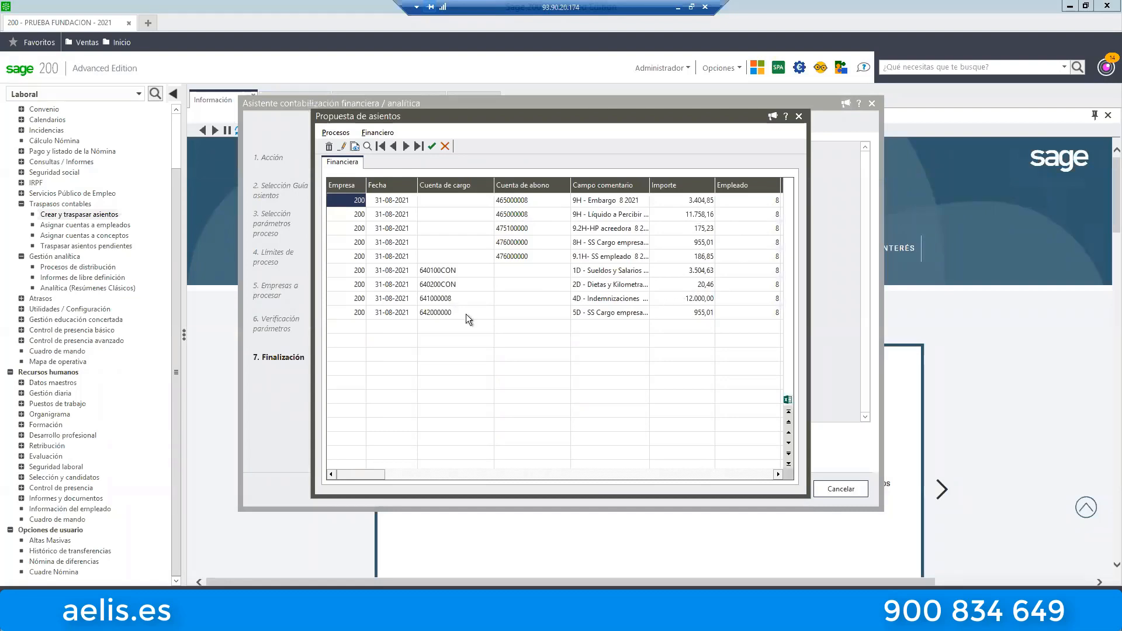
Review the indemnity, salary, embargo and net pay lines of the August proposal, and close the assistant without posting.
left_click(444, 300)
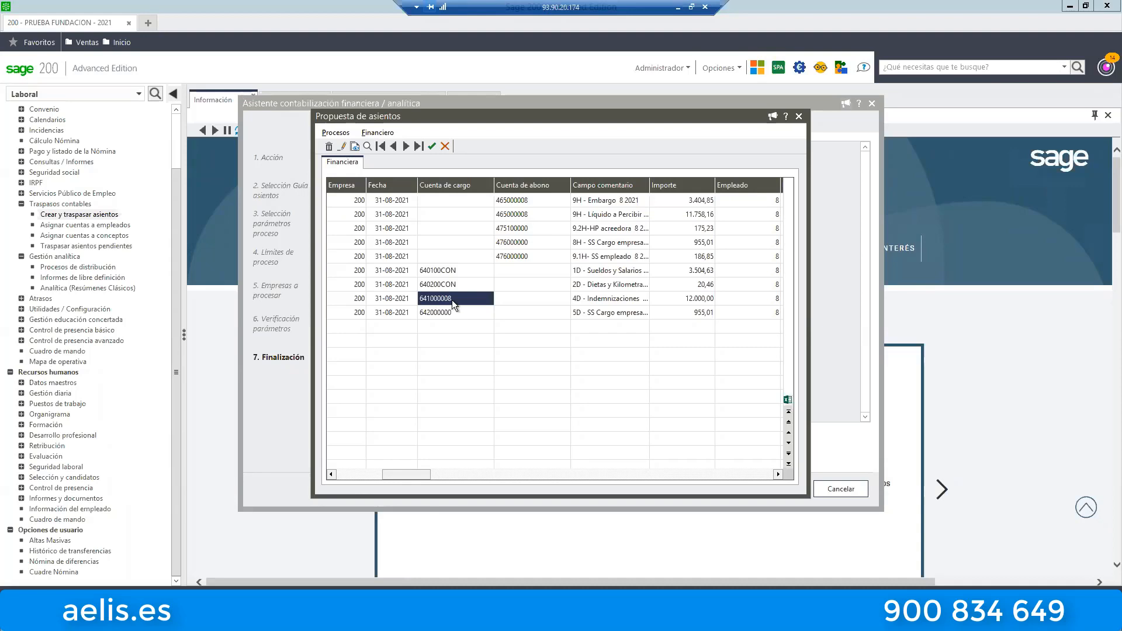
left_click(683, 300)
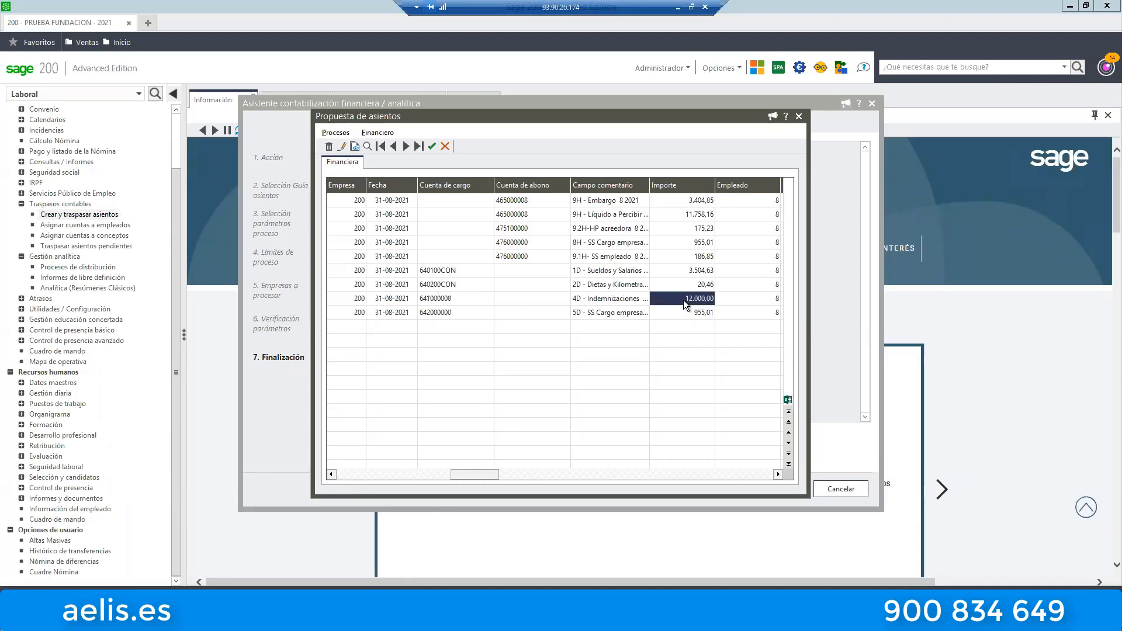
left_click(612, 271)
left_click(692, 272)
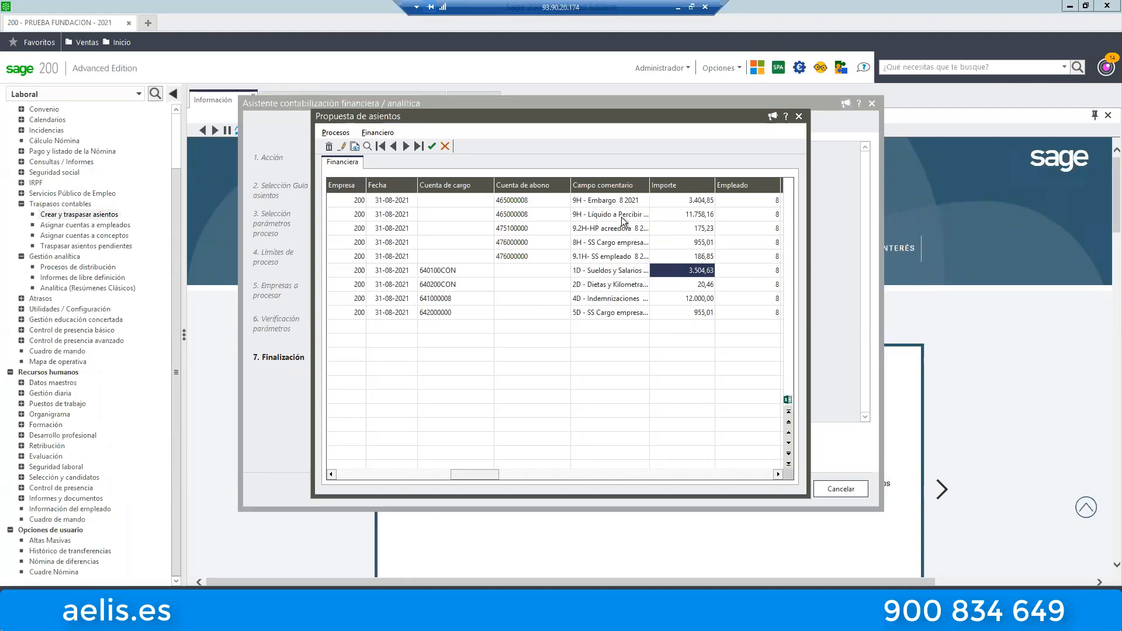
left_click(685, 201)
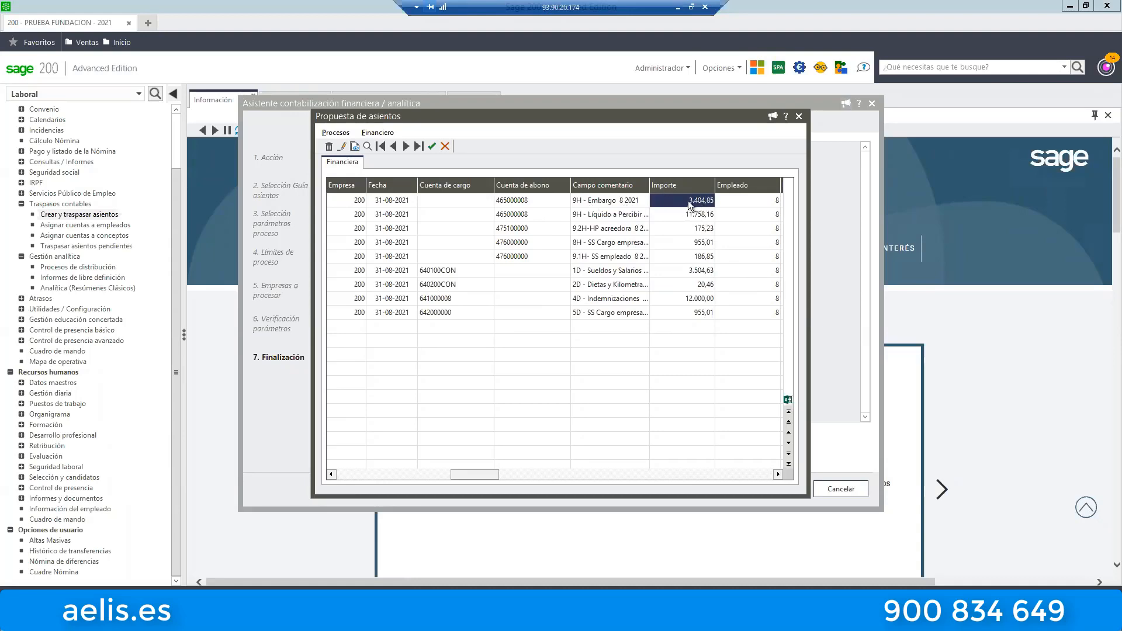
left_click(684, 215)
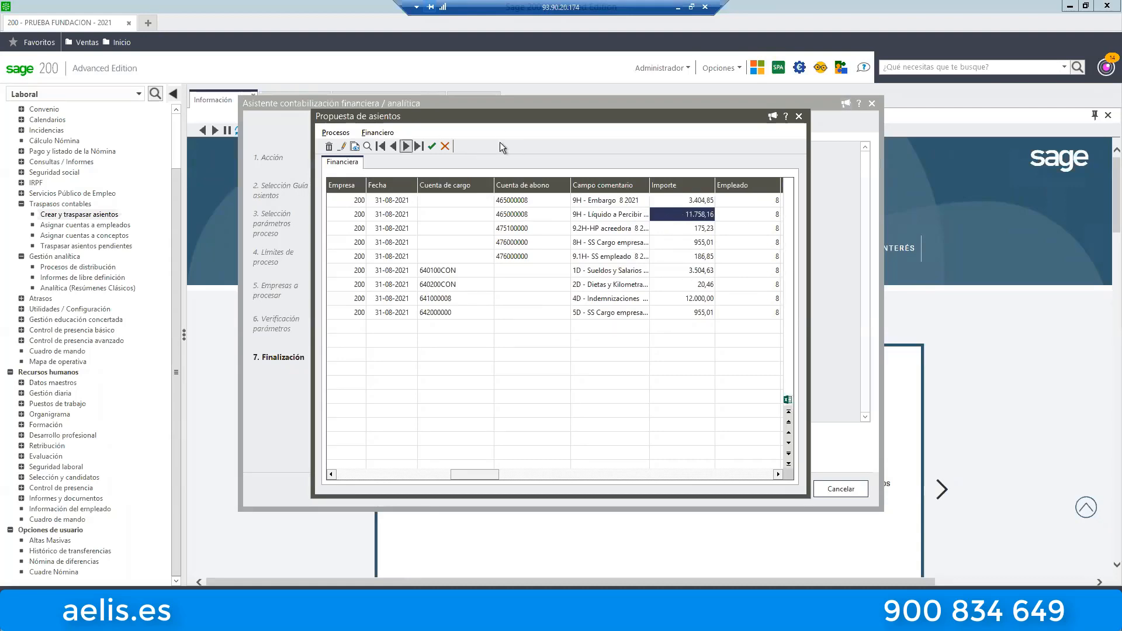
left_click(799, 116)
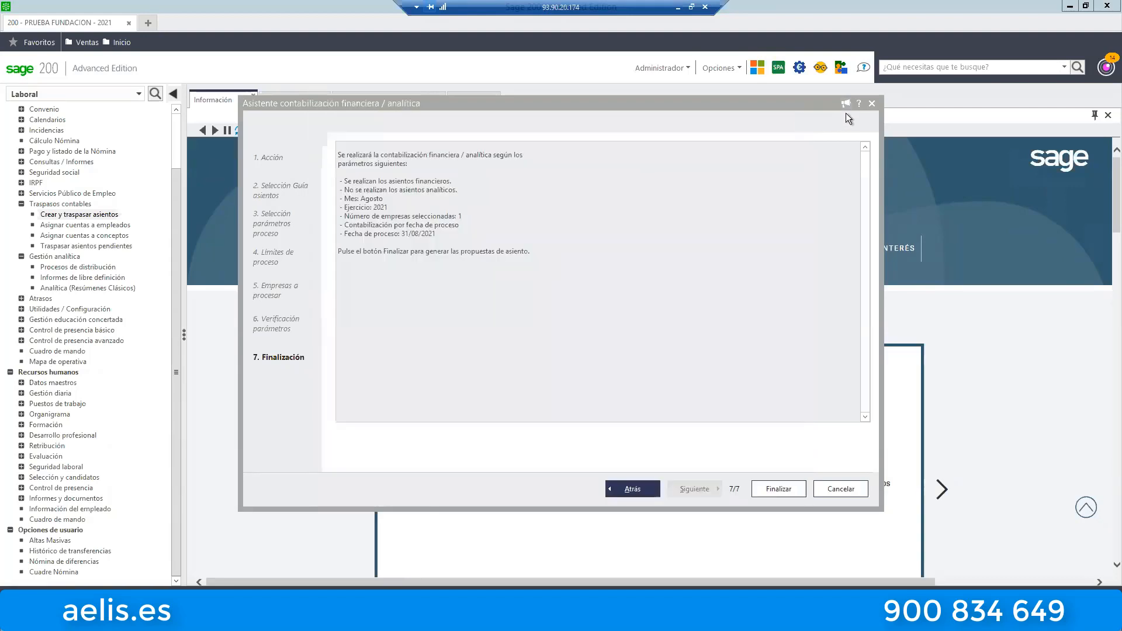
left_click(871, 103)
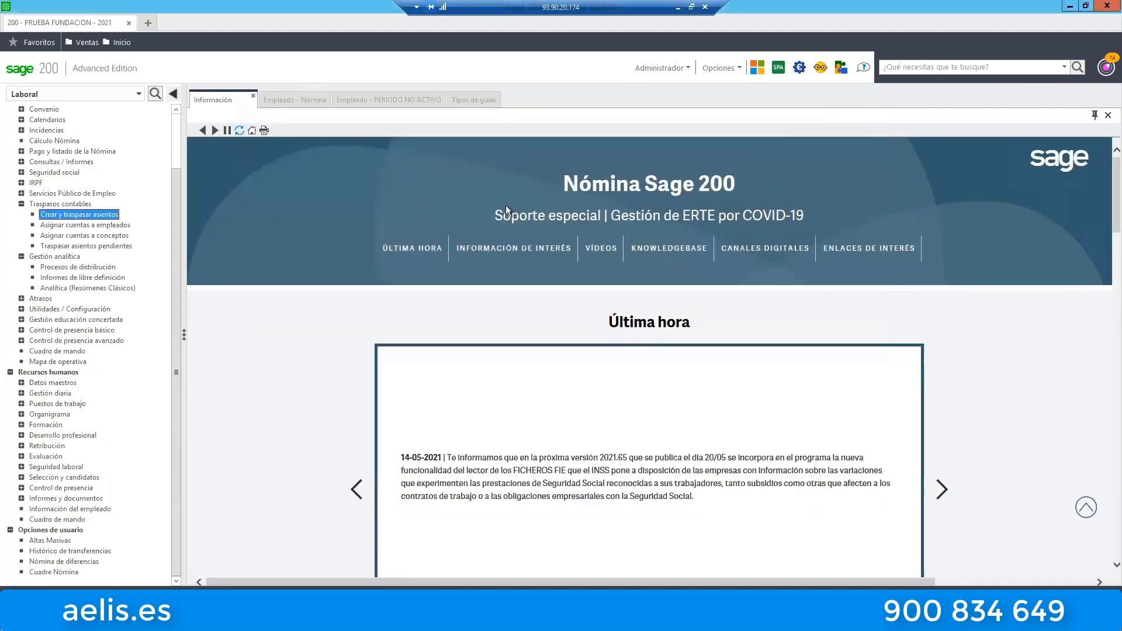
Check the August debit and credit difference for employee 8 in Cuadre Nómina, and close the window.
left_click(54, 571)
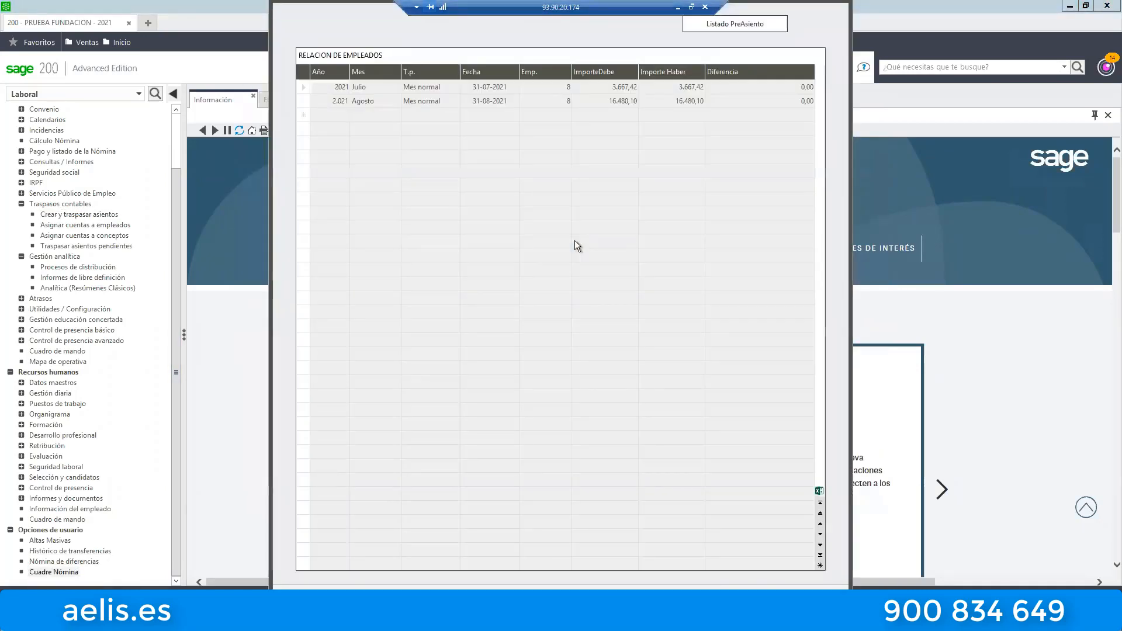
left_click(787, 98)
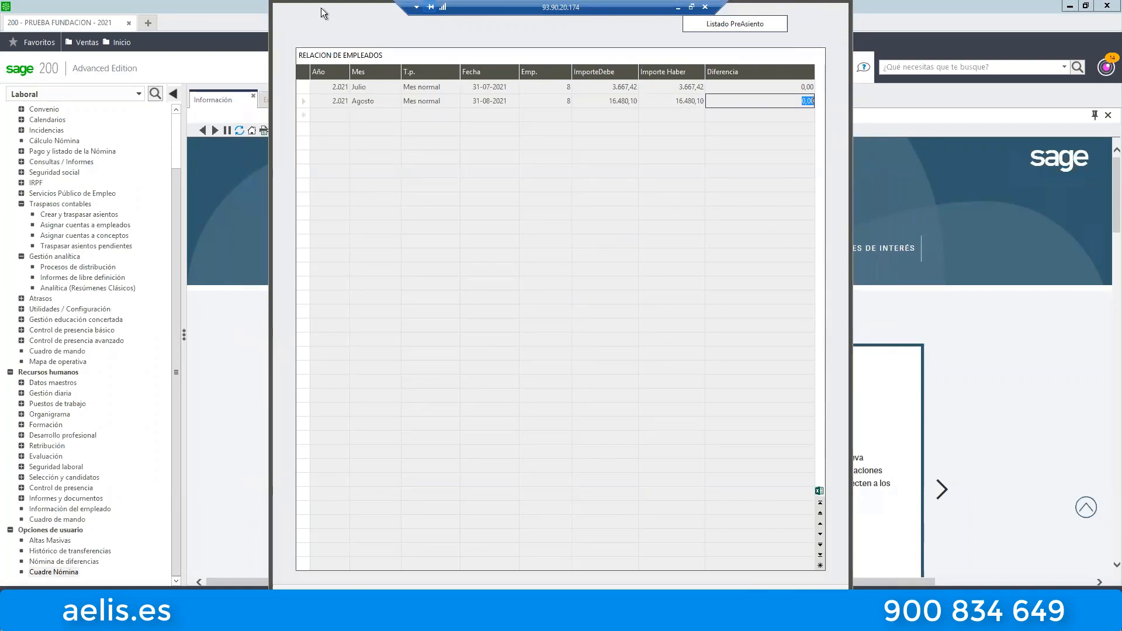
left_click_drag(321, 2, 314, 168)
left_click(833, 161)
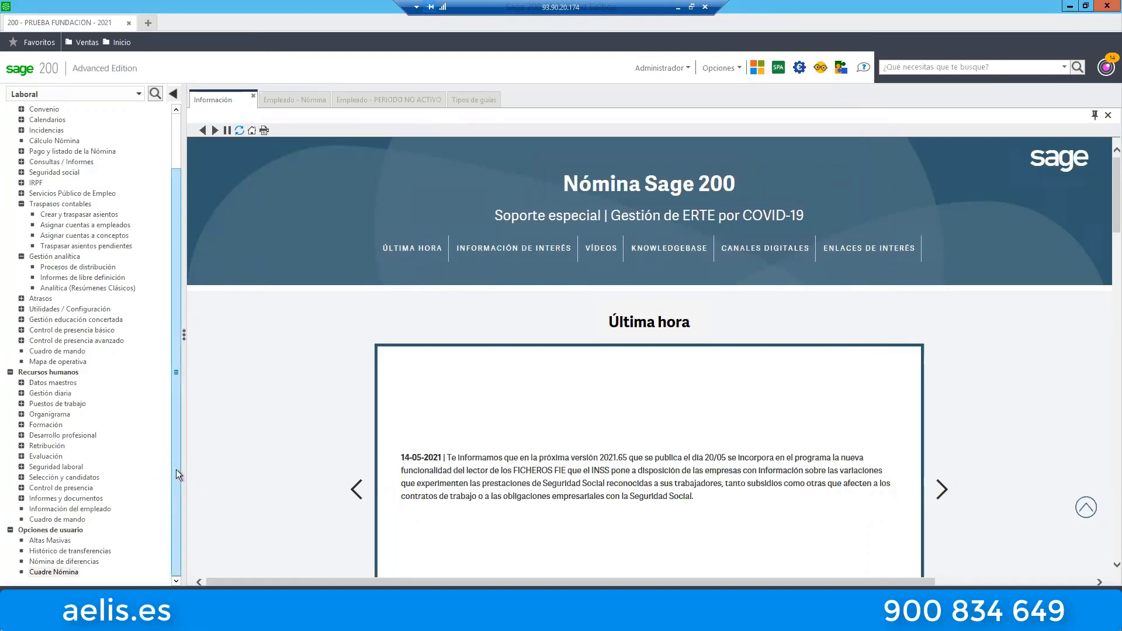
Open employee 9's record and check the account definition and ledger account codes in the Contabilidad section of Varios/Notas.
left_click(70, 572)
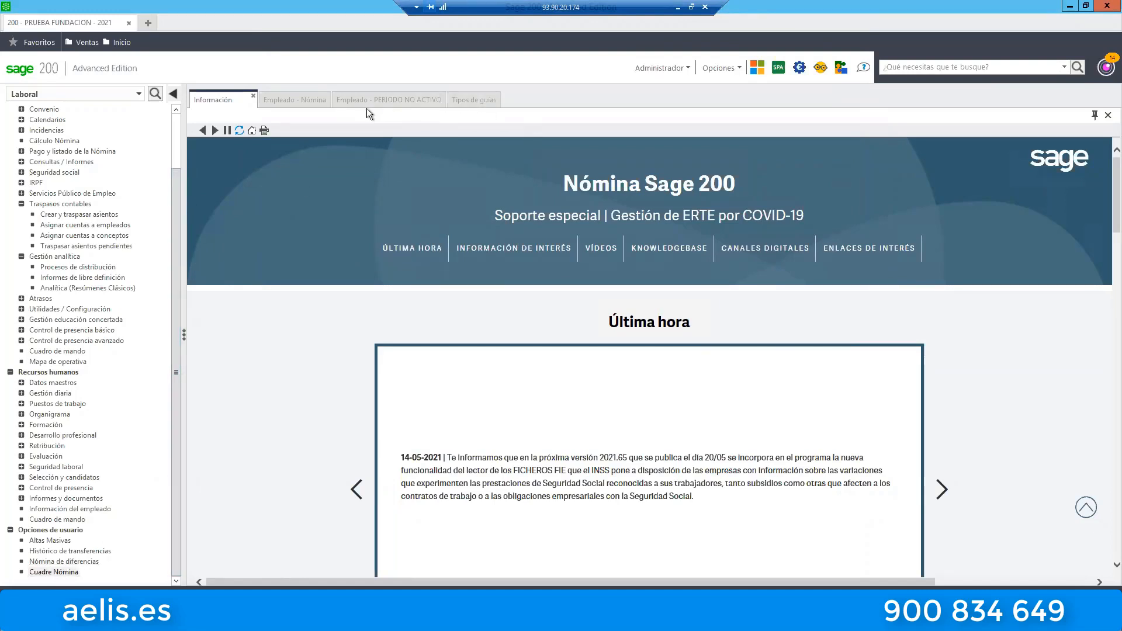
left_click(293, 100)
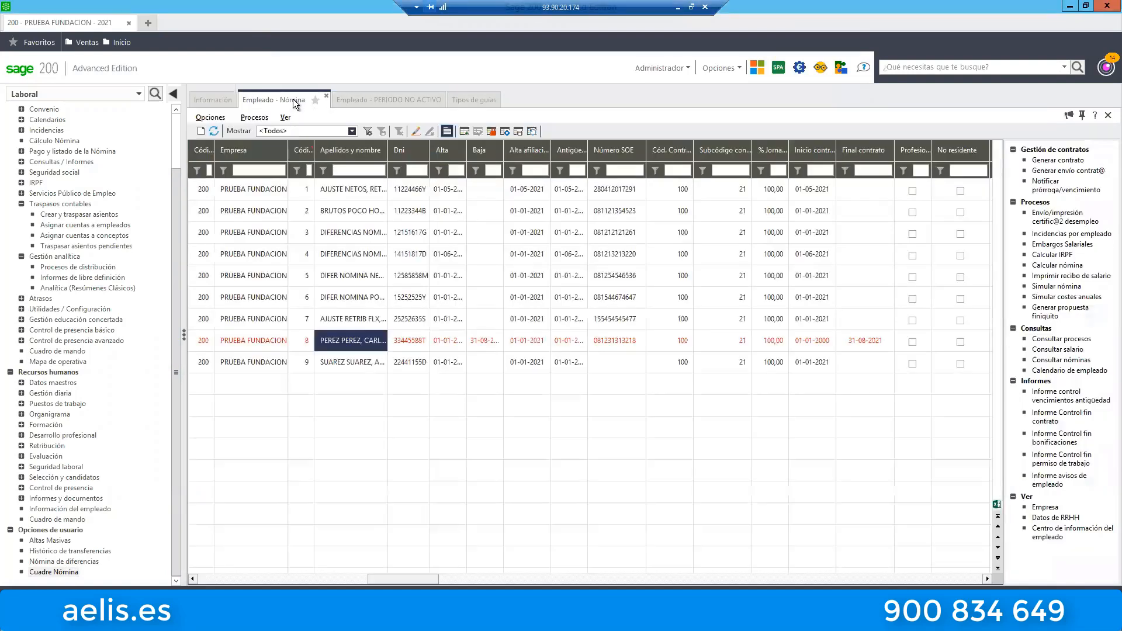
left_click(337, 365)
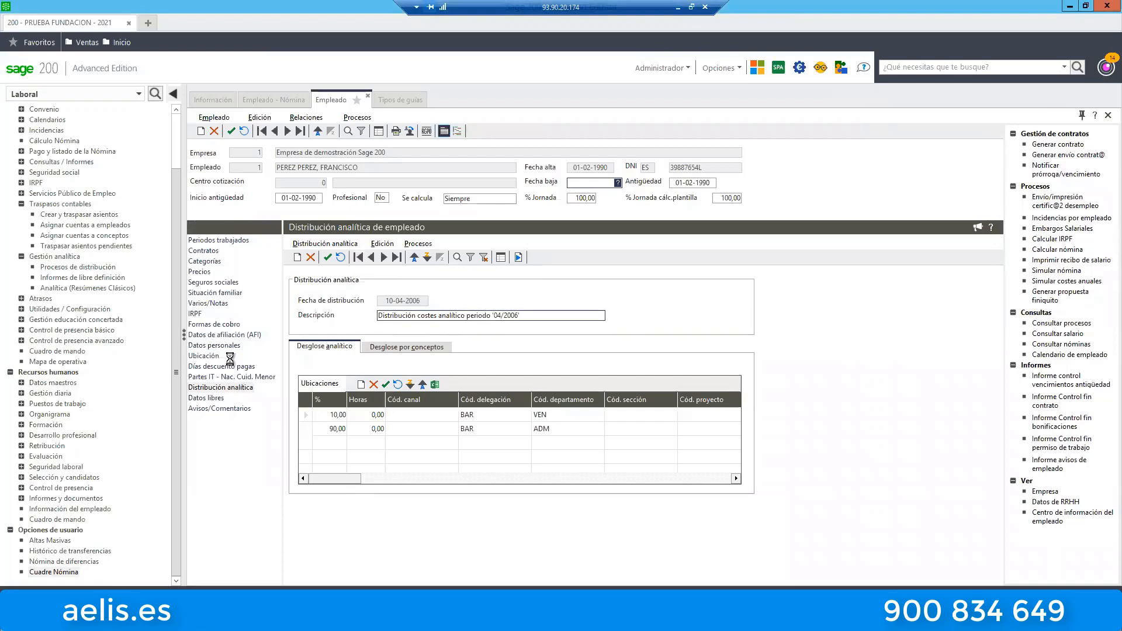
left_click(210, 303)
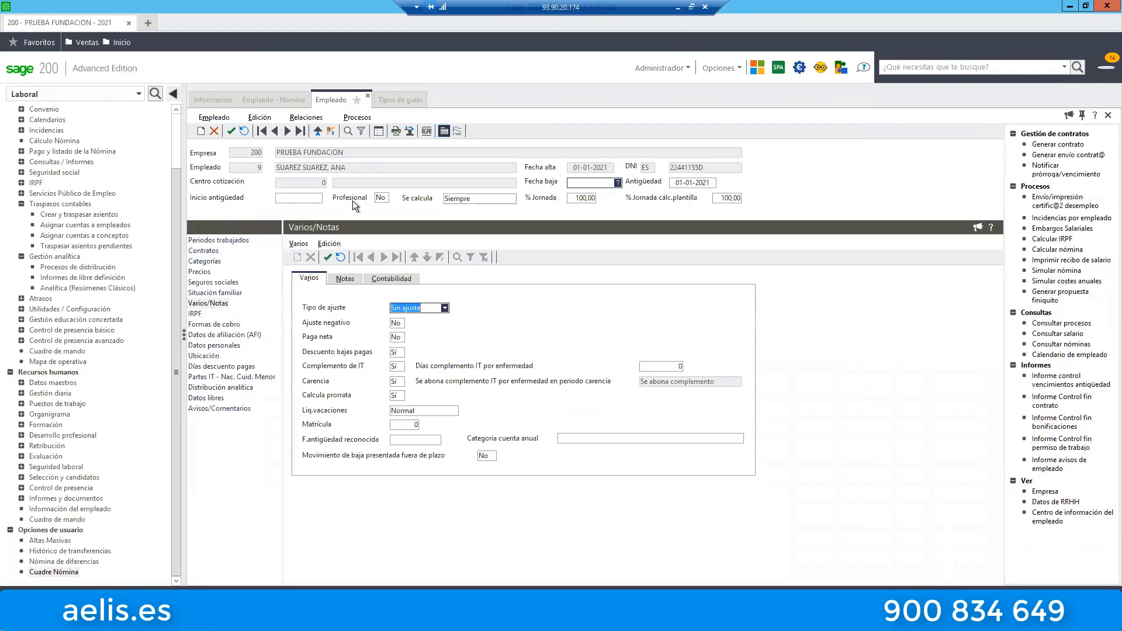
left_click(386, 278)
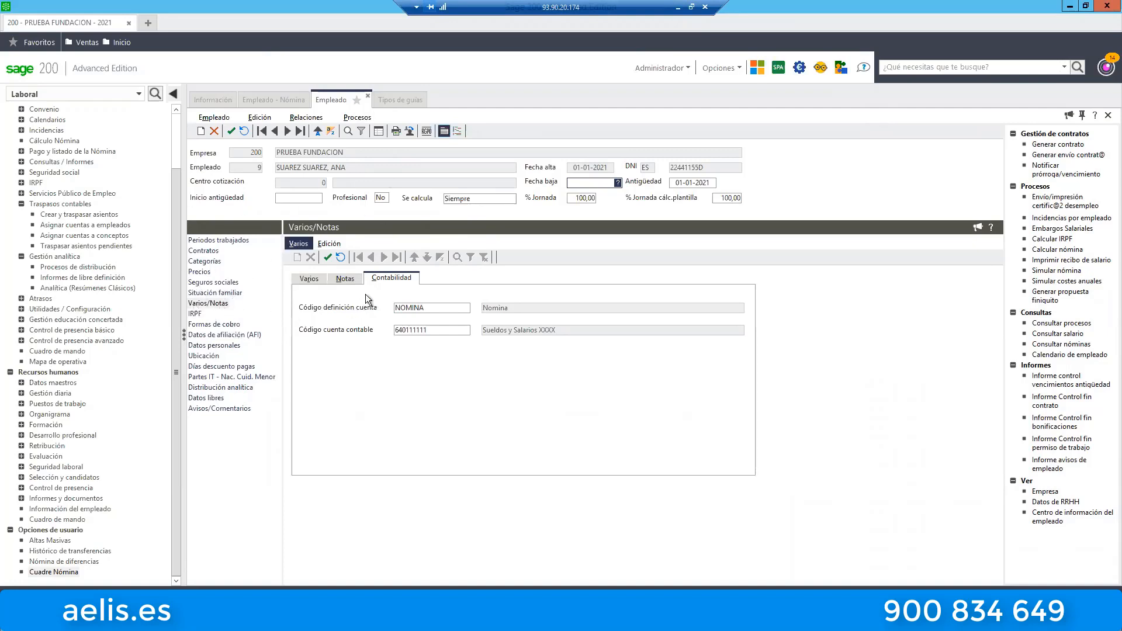
left_click(425, 310)
left_click(427, 330)
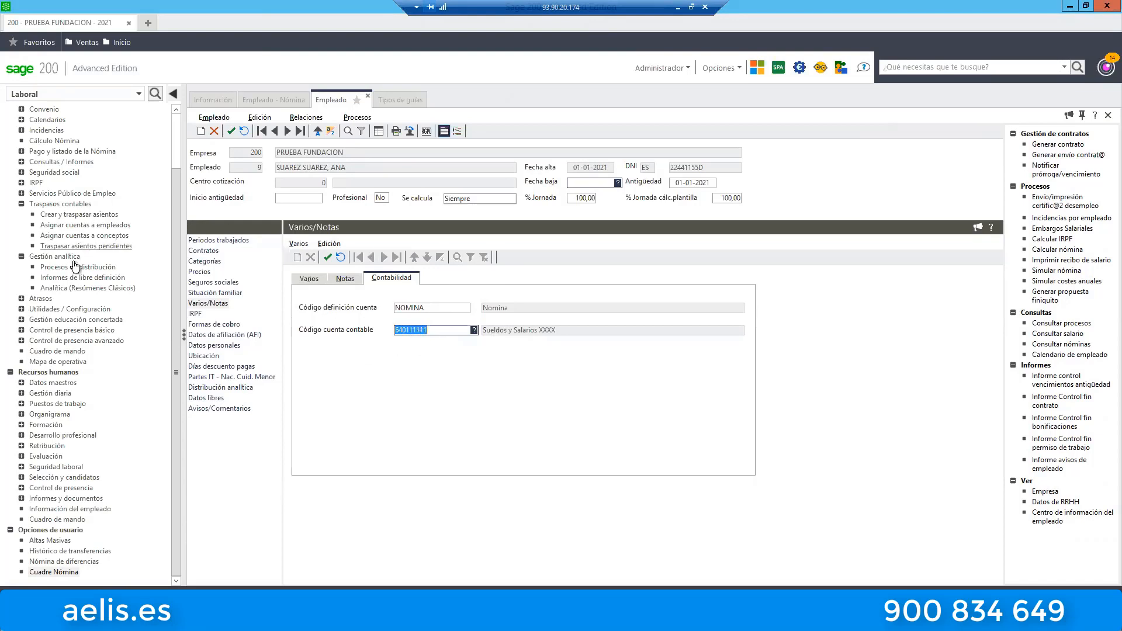
List the account assignments by employee for the NOMINA account definition in the employee account assignment assistant.
left_click(85, 227)
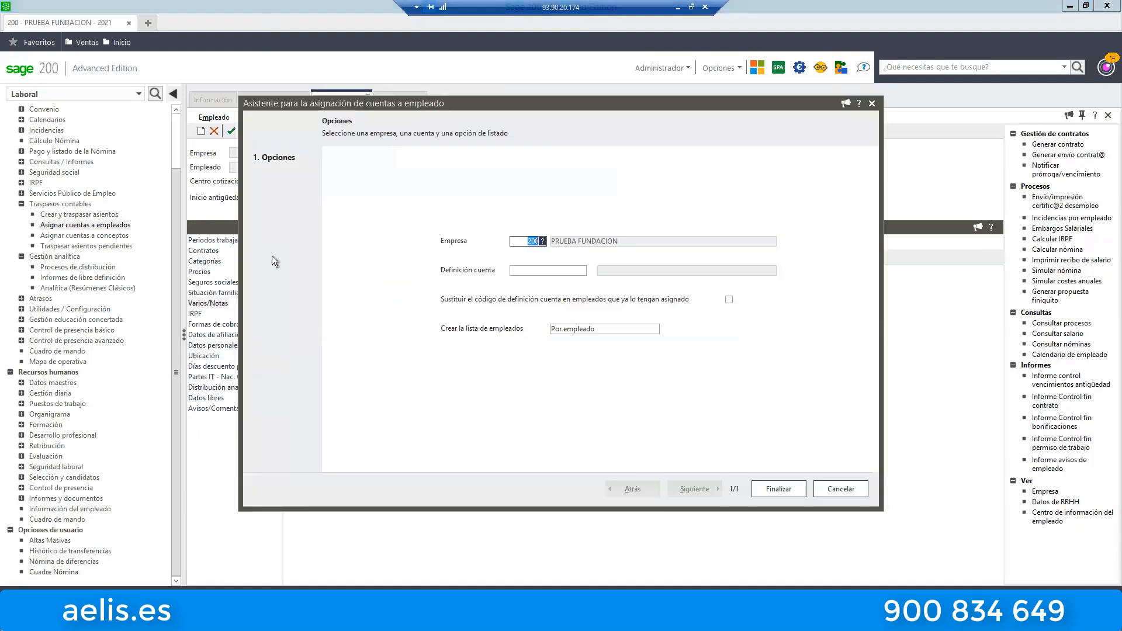
left_click(518, 272)
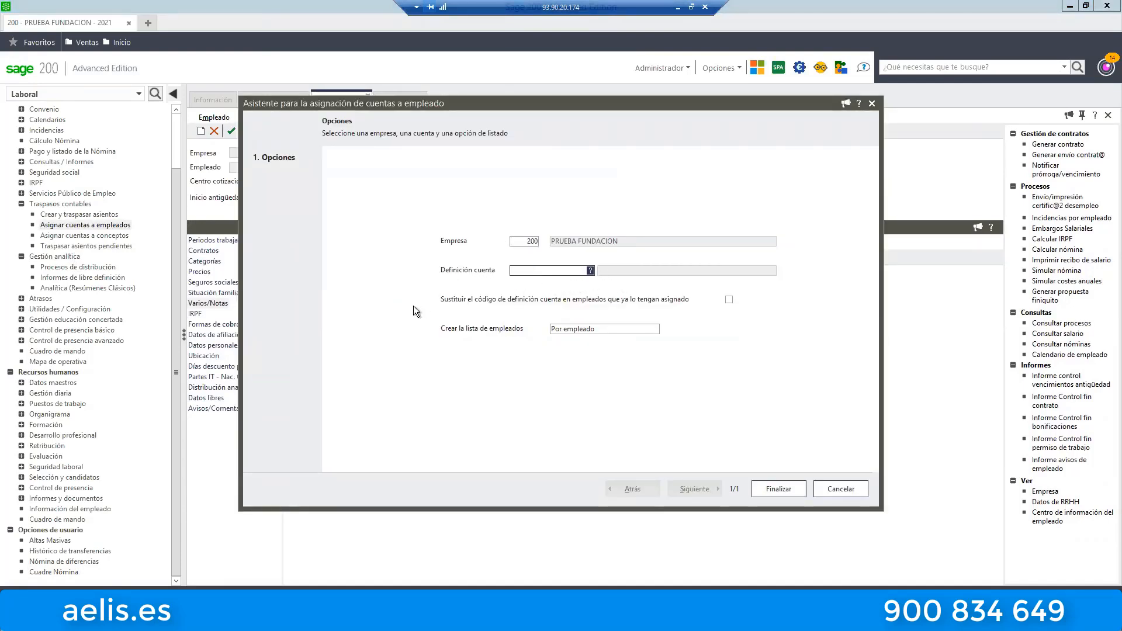
double_click(378, 206)
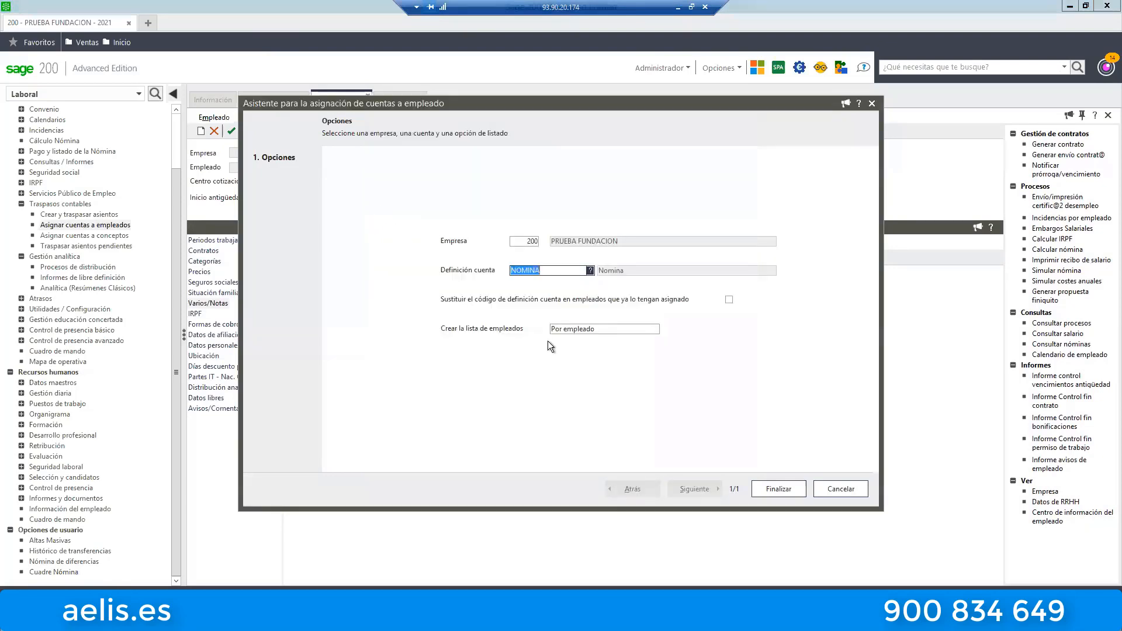
left_click(605, 329)
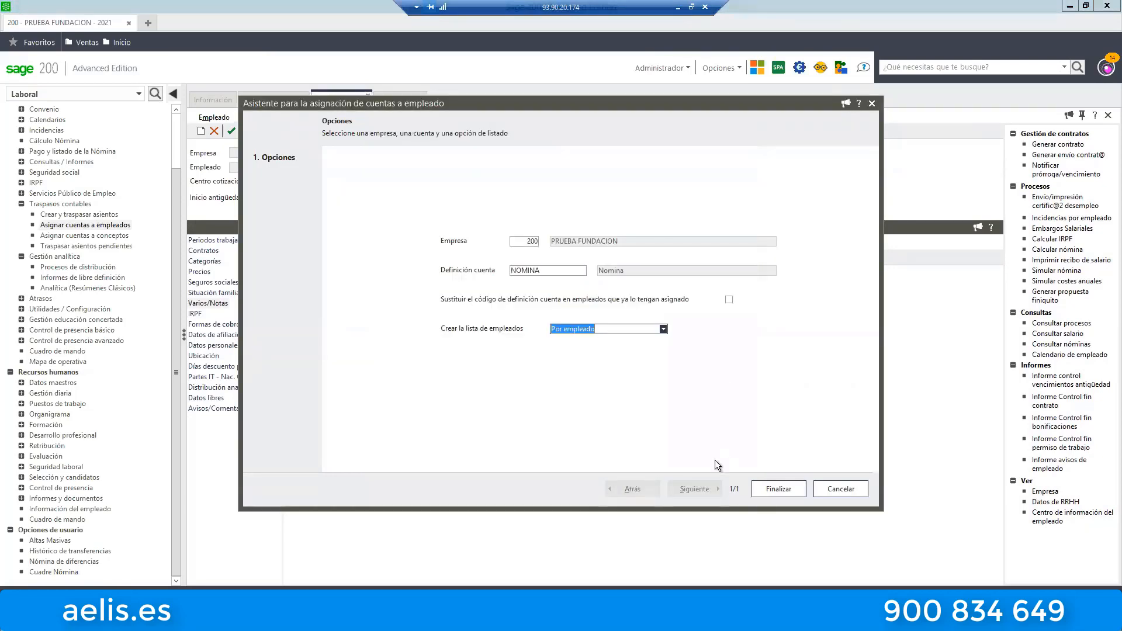
left_click(778, 492)
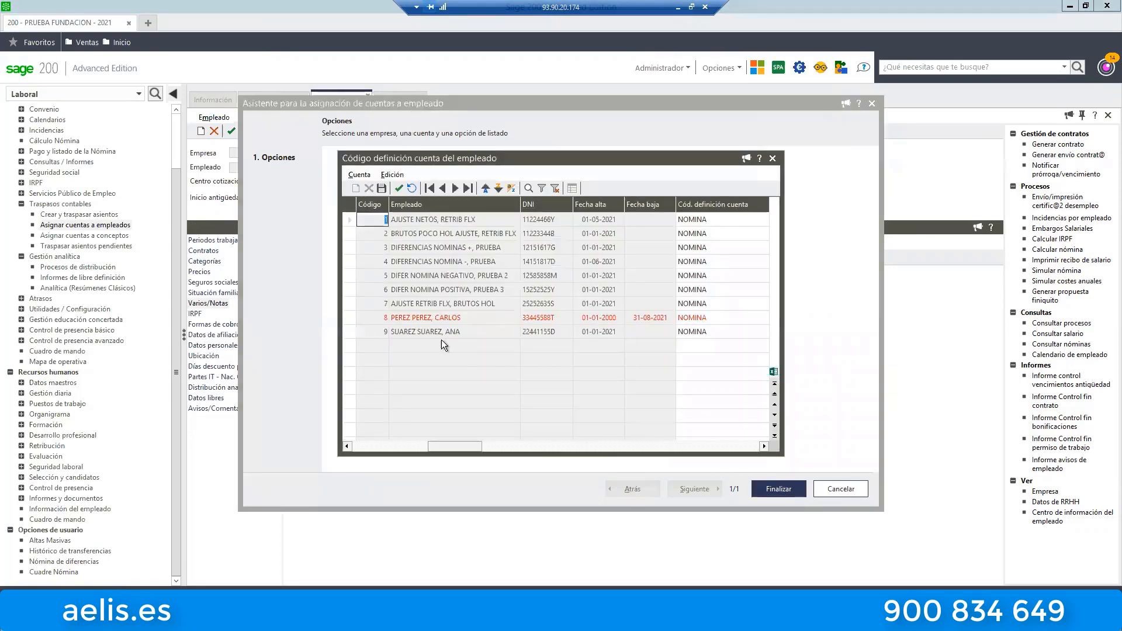
Check the ledger account assigned to employee 9 in the list, and close the assignment assistant without changes.
left_click(415, 331)
key("Tab")
key("Tab")
key("Tab")
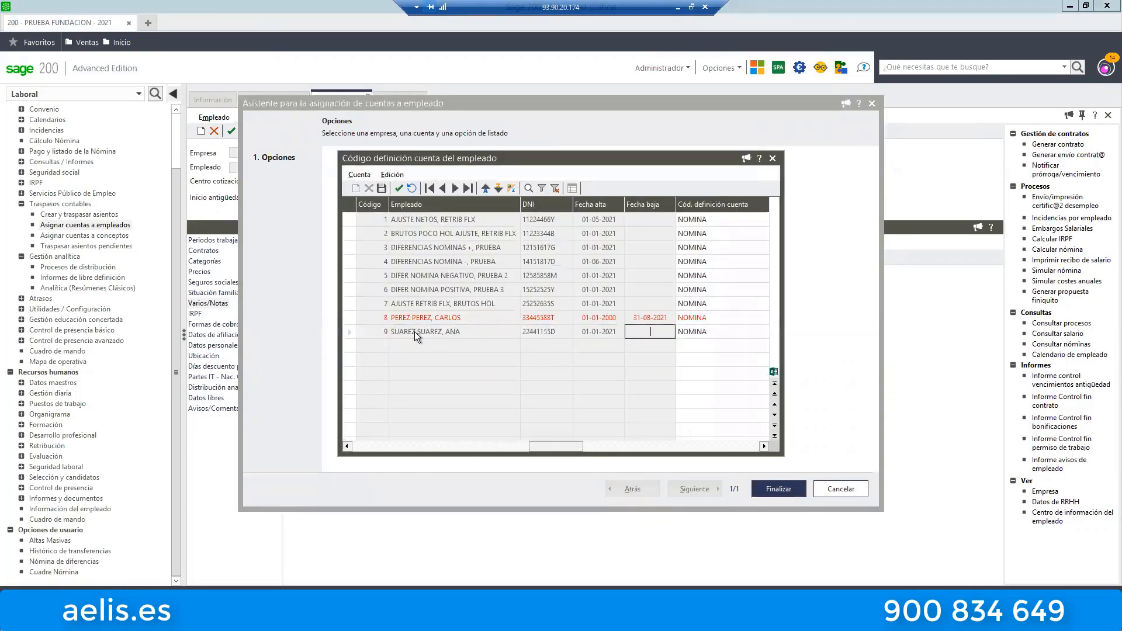
key("Tab")
key("Tab")
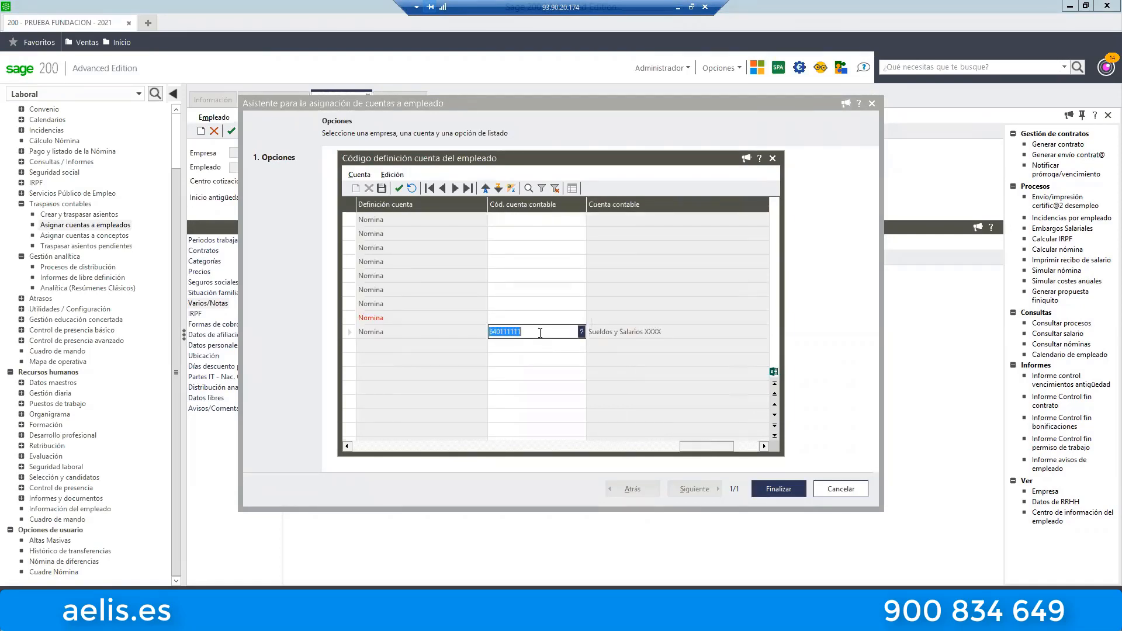
left_click(772, 159)
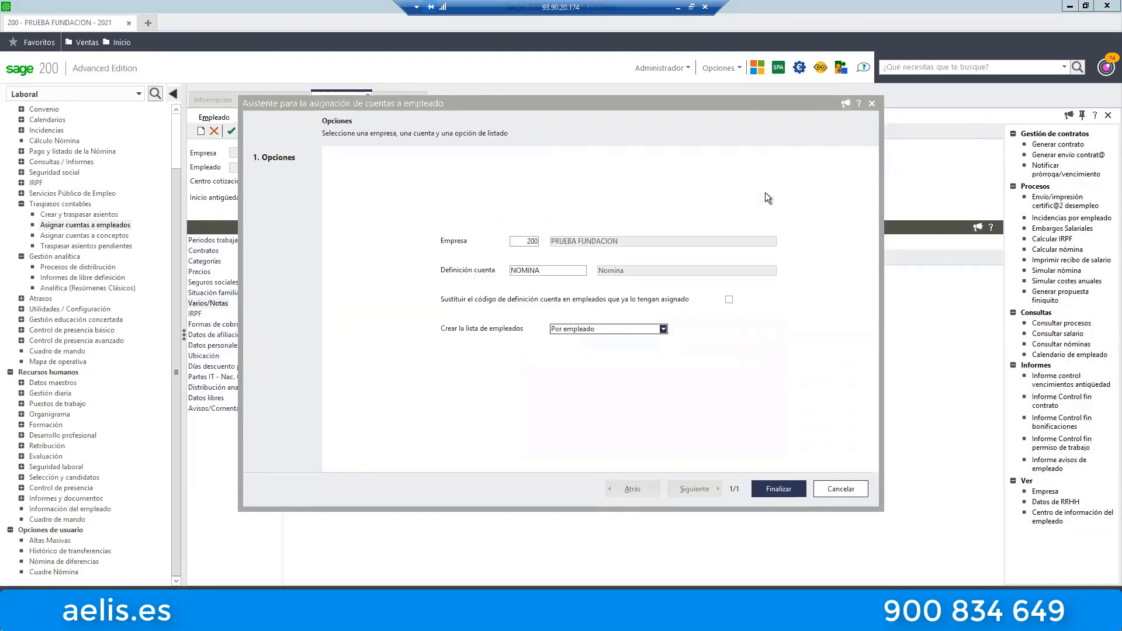
left_click(870, 103)
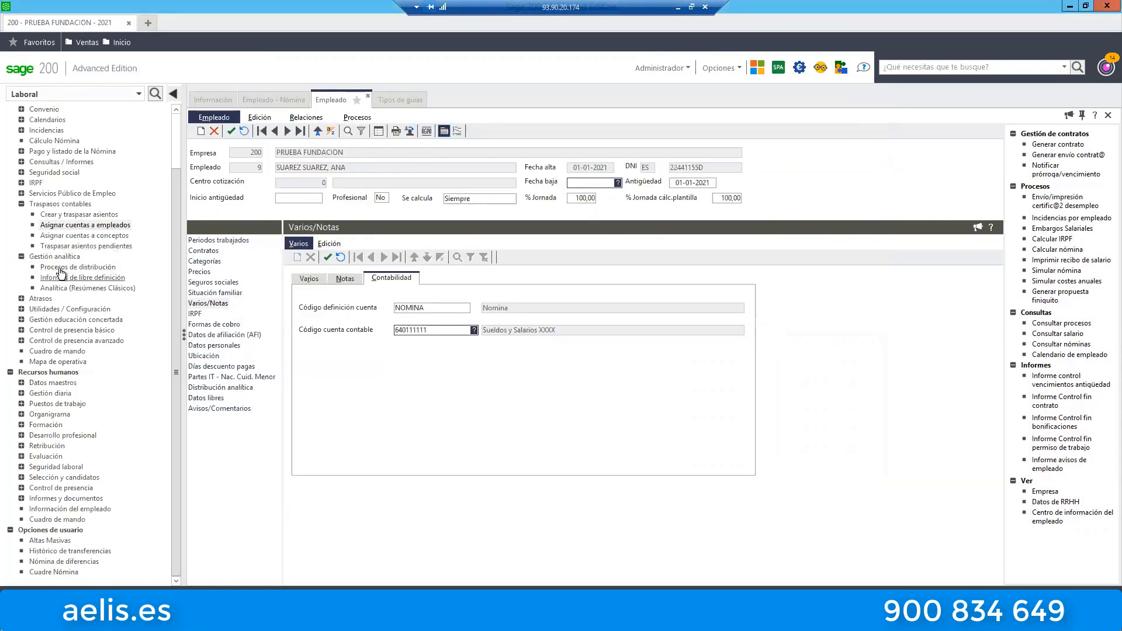
Delete all pending entry proposals, confirm the deletion, and close the Propuesta de asientos window.
left_click(81, 215)
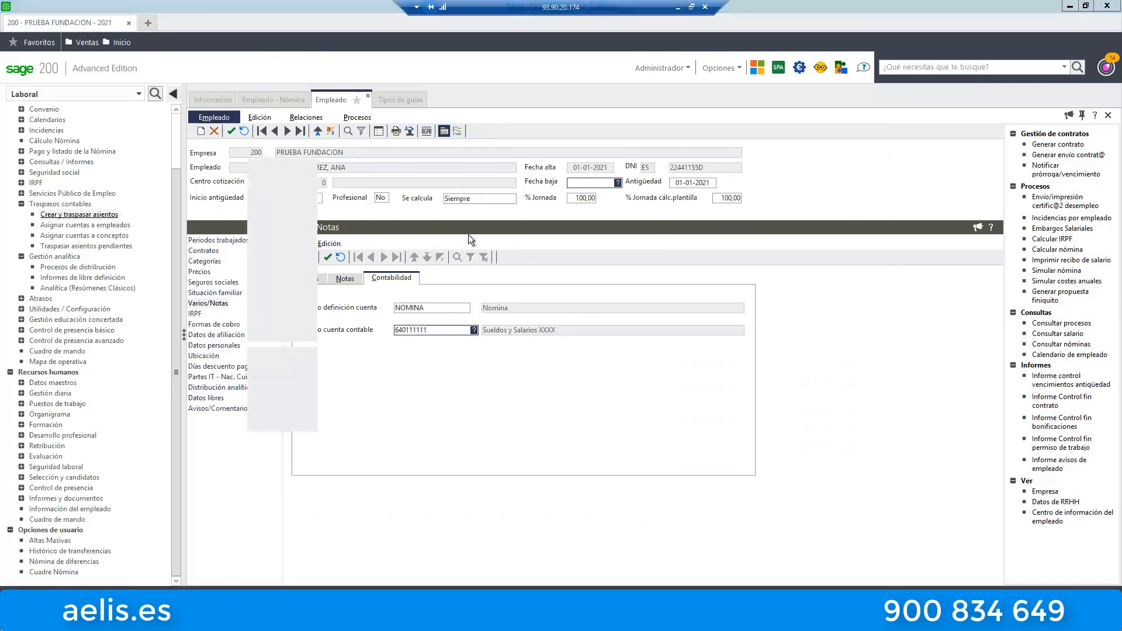
left_click(834, 490)
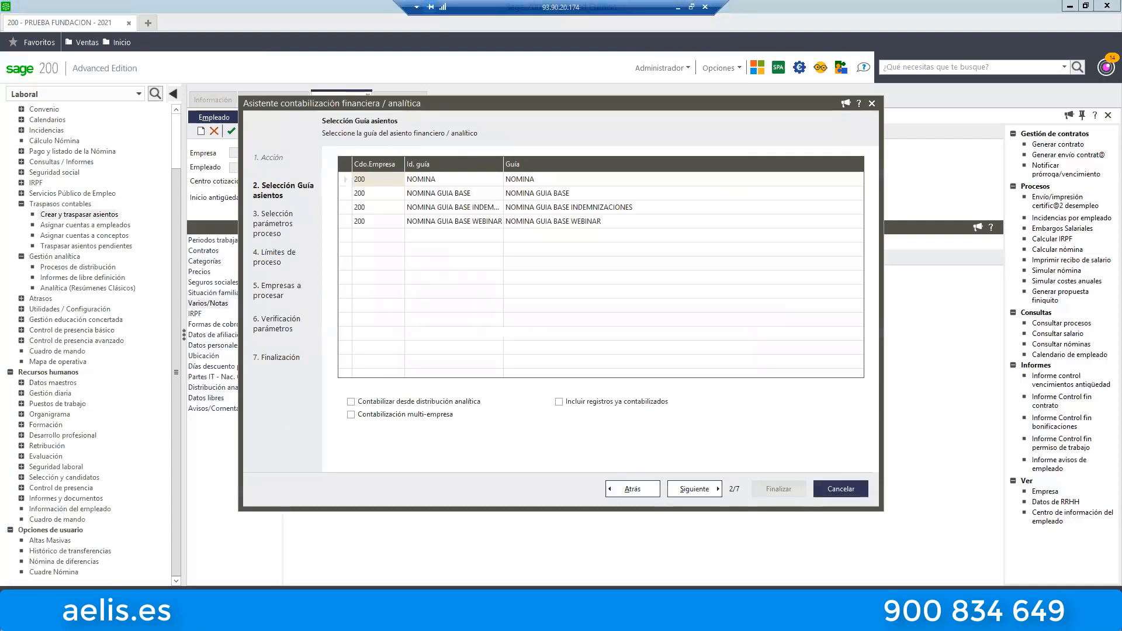
left_click(113, 246)
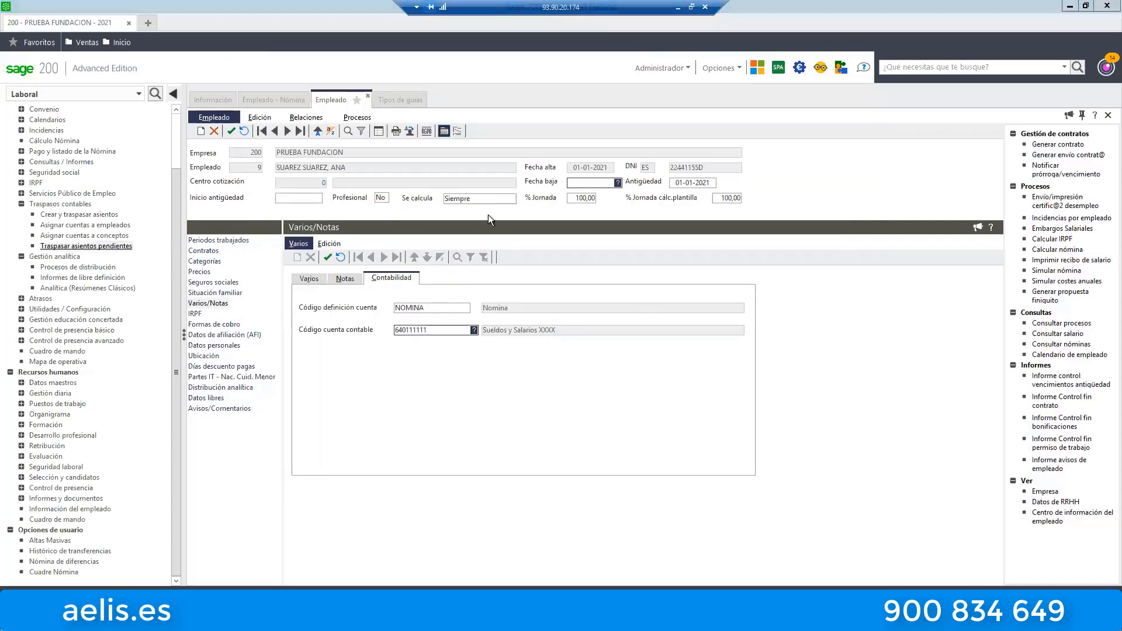
left_click(329, 132)
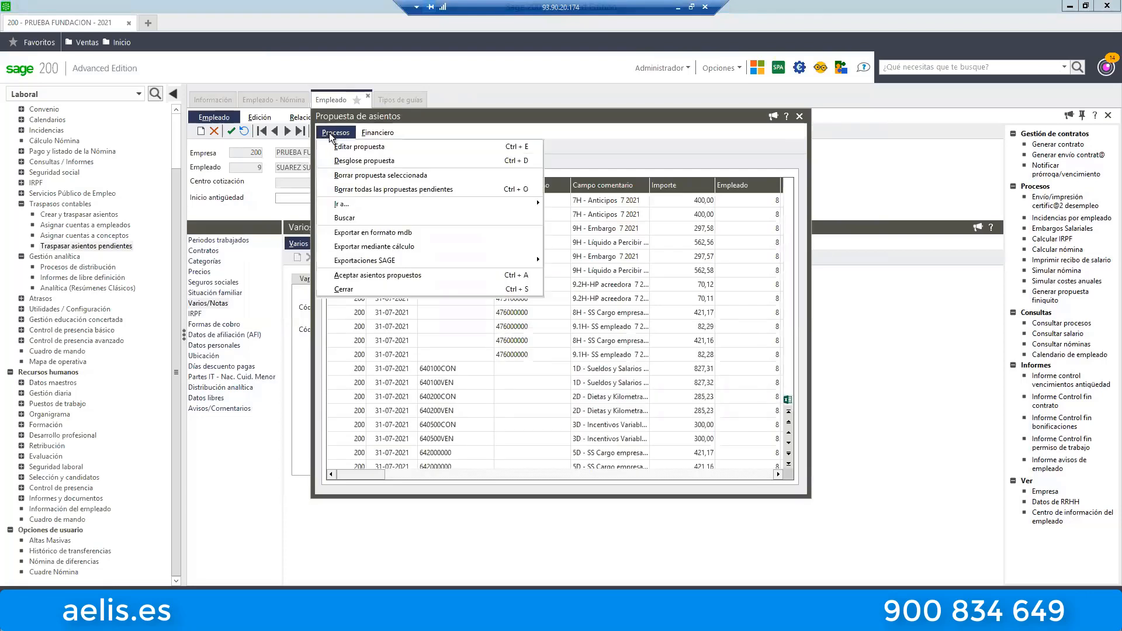
left_click(394, 190)
left_click(535, 349)
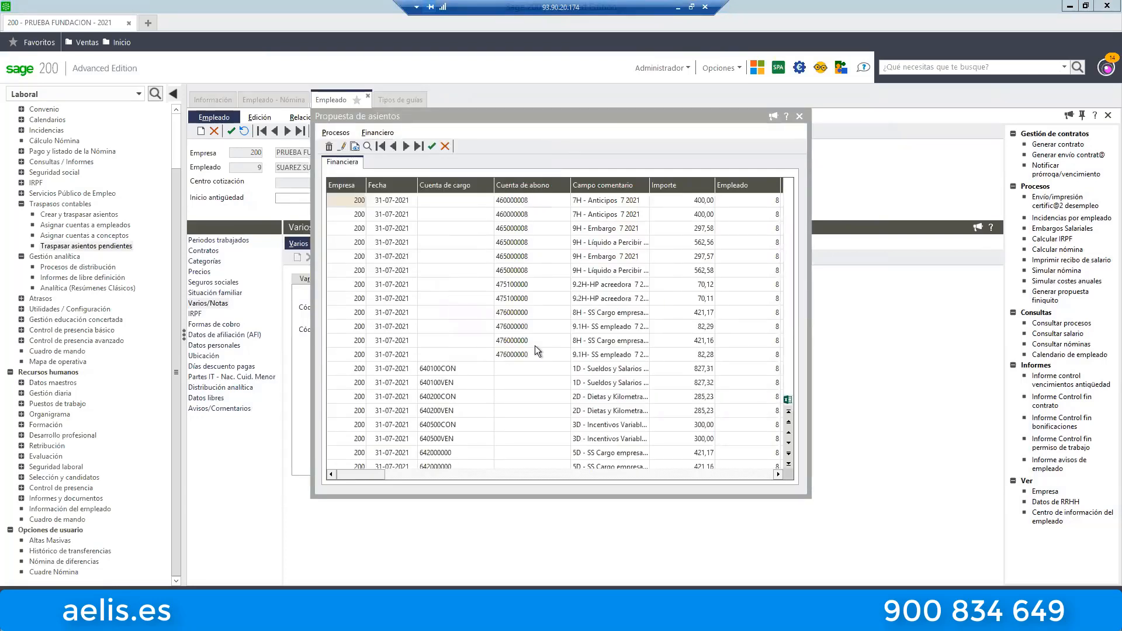
left_click(531, 349)
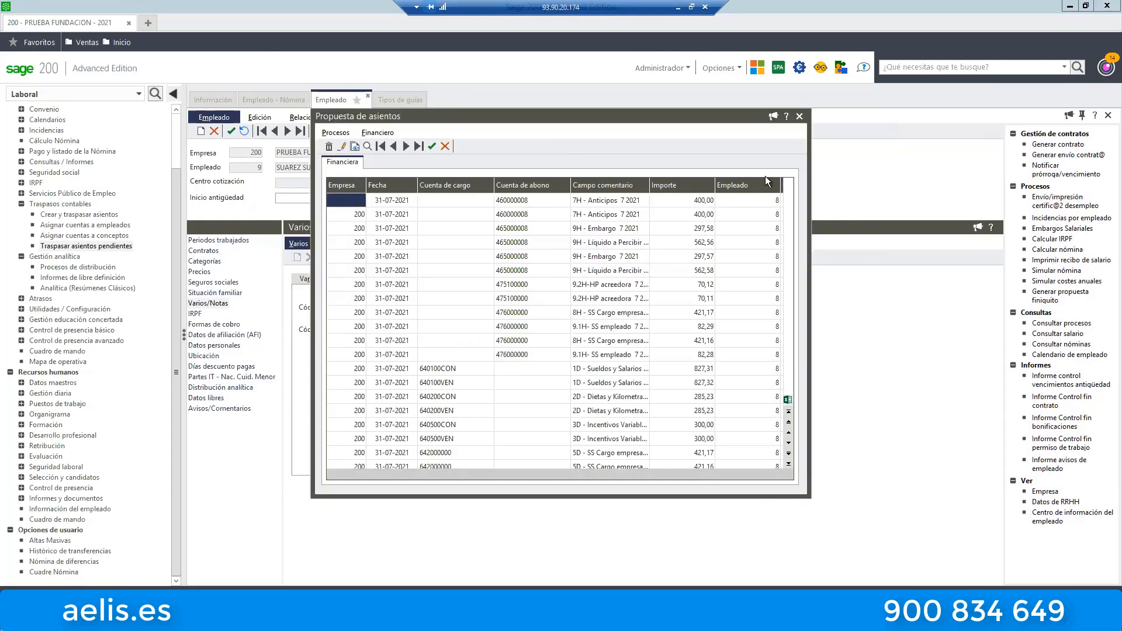
left_click(799, 116)
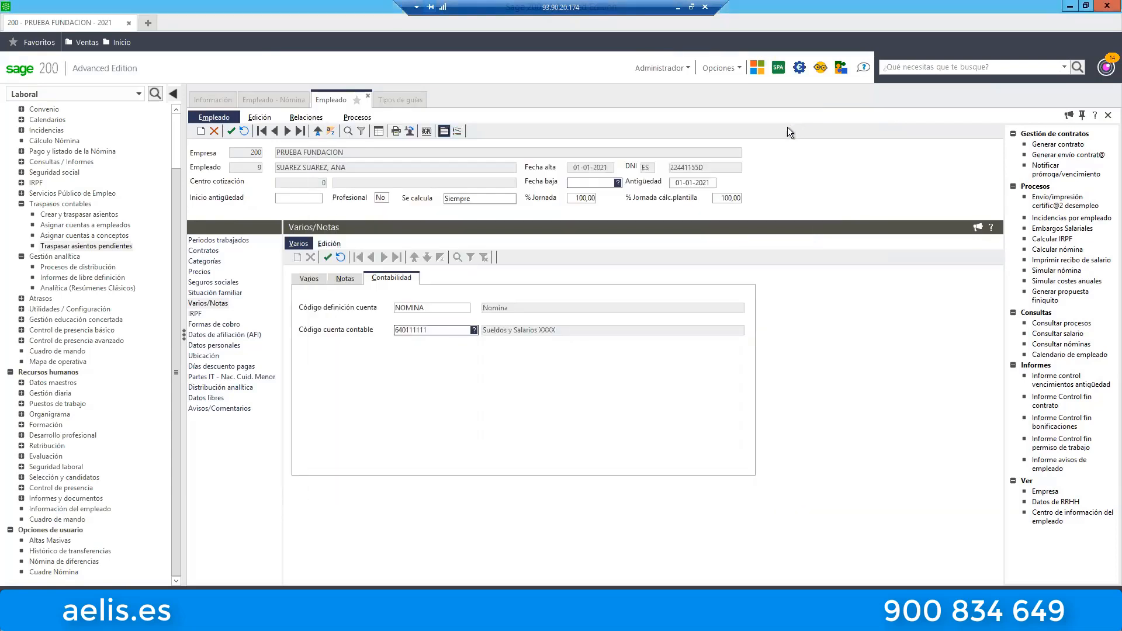
Start creating entries with the NOMINA GUIA BASE INDEMNIZACIONES guide, and include the records already posted.
left_click(75, 216)
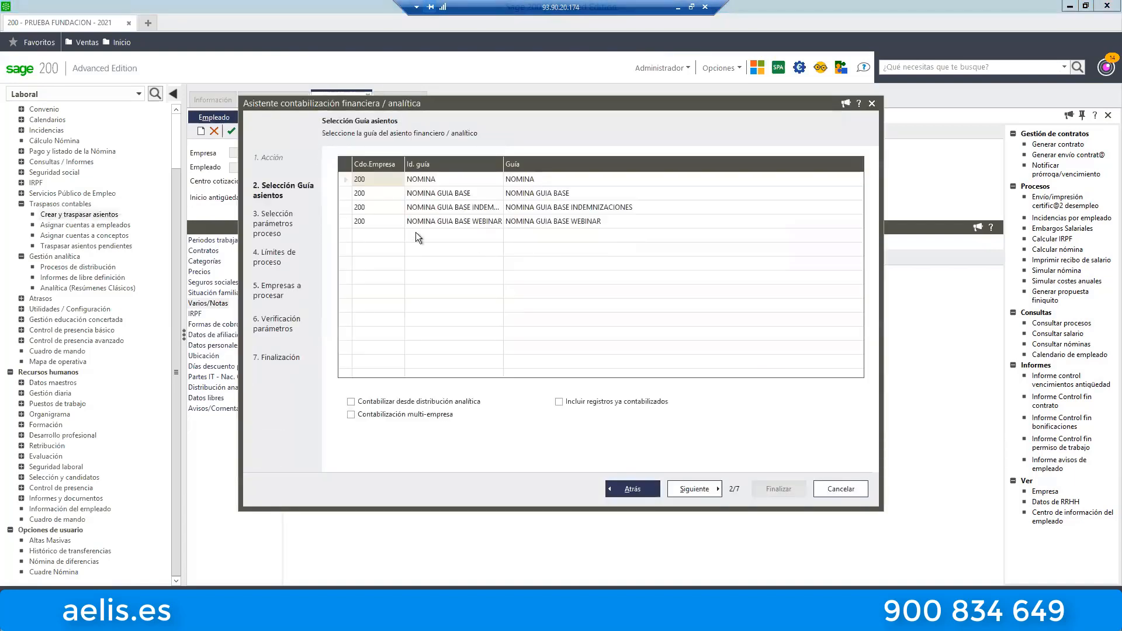
left_click(357, 208)
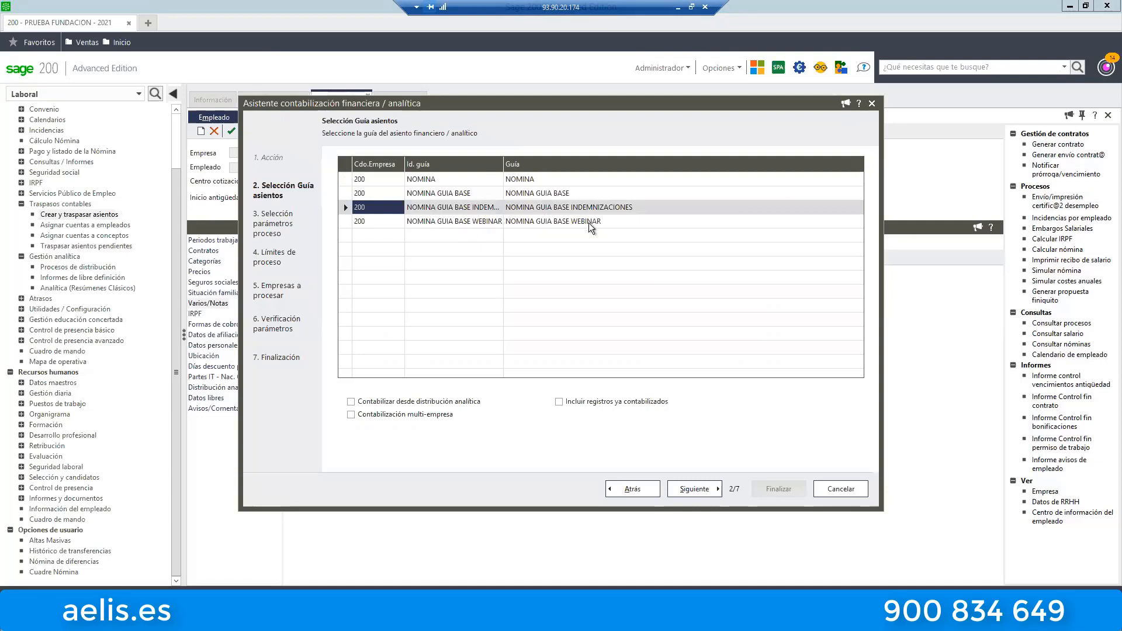
left_click(619, 397)
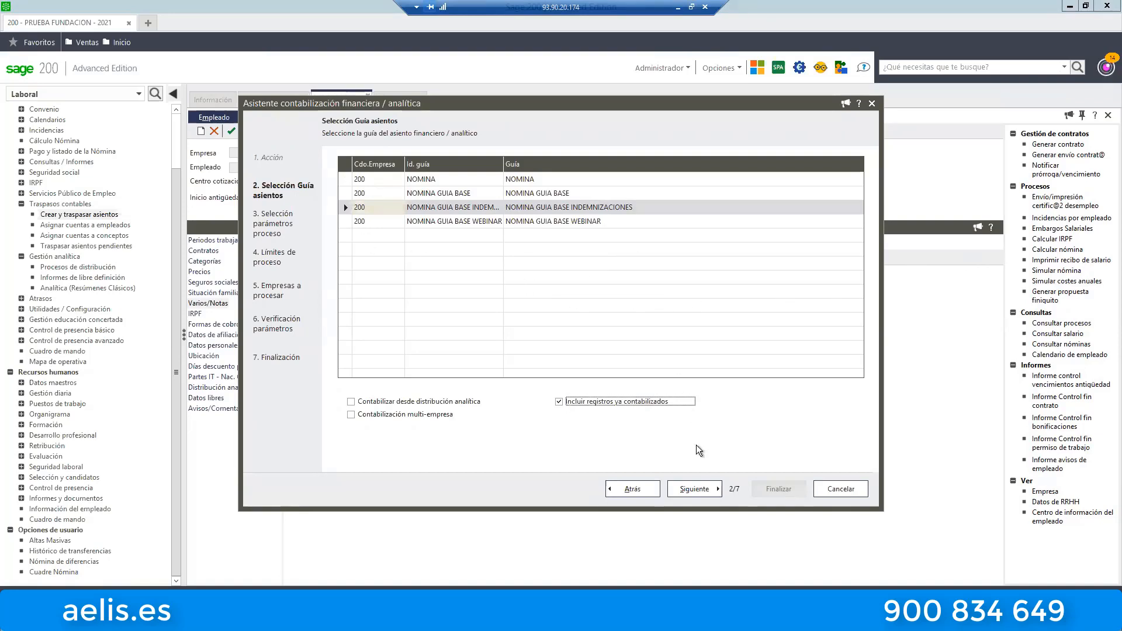
left_click(704, 494)
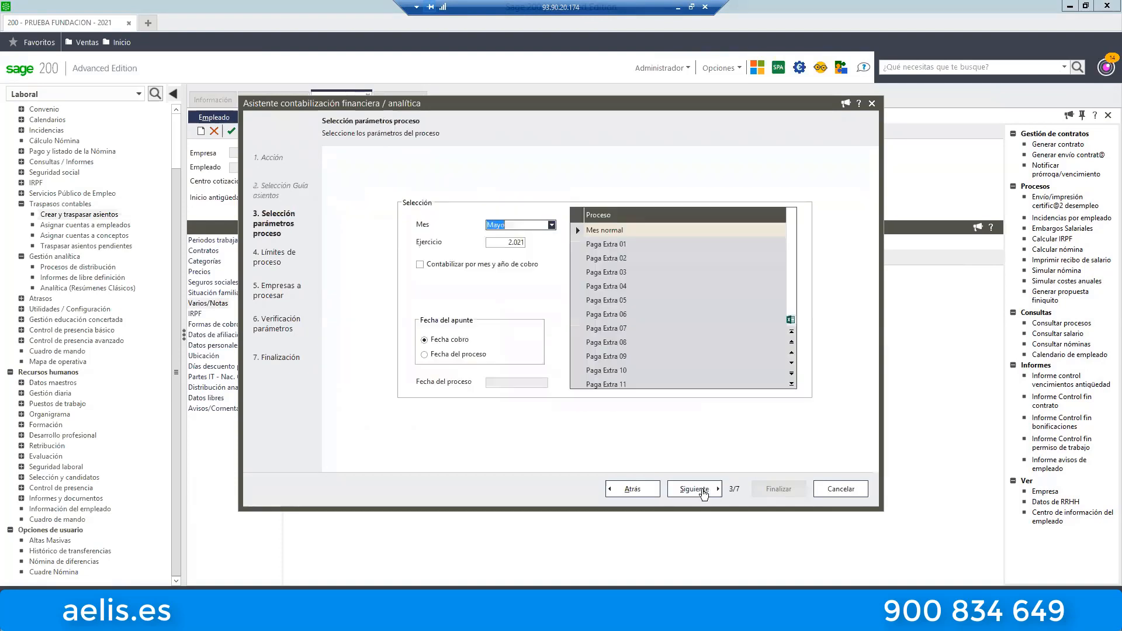
Date the entries by Fecha del proceso, 31-05-2021, and generate the May 2021 financial proposal for PRUEBA FUNDACION.
left_click(476, 354)
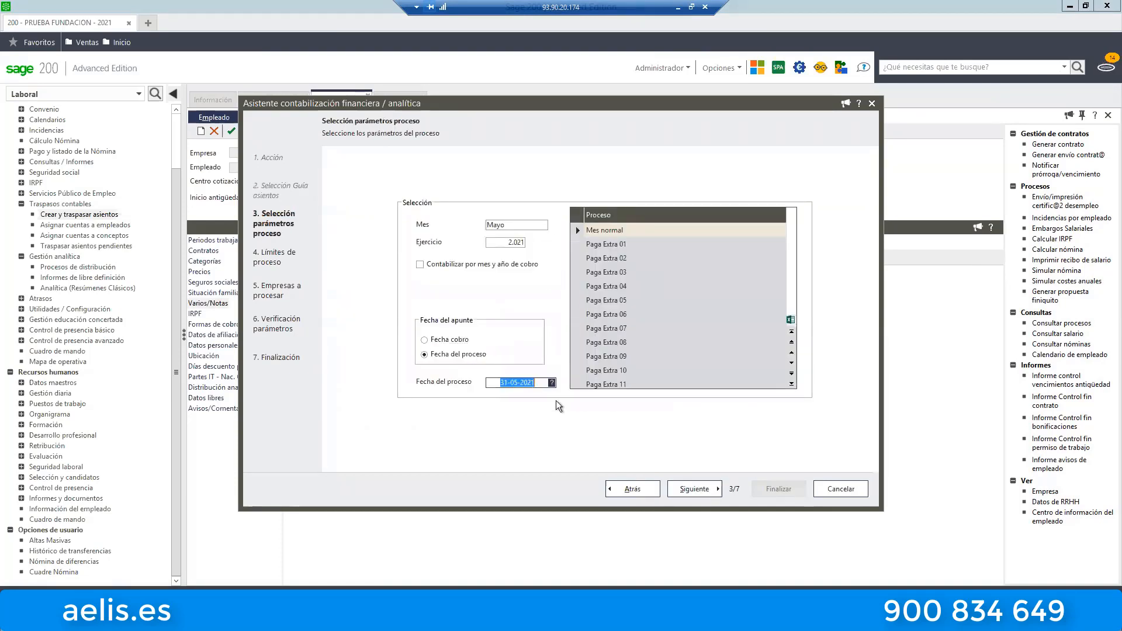
left_click(695, 490)
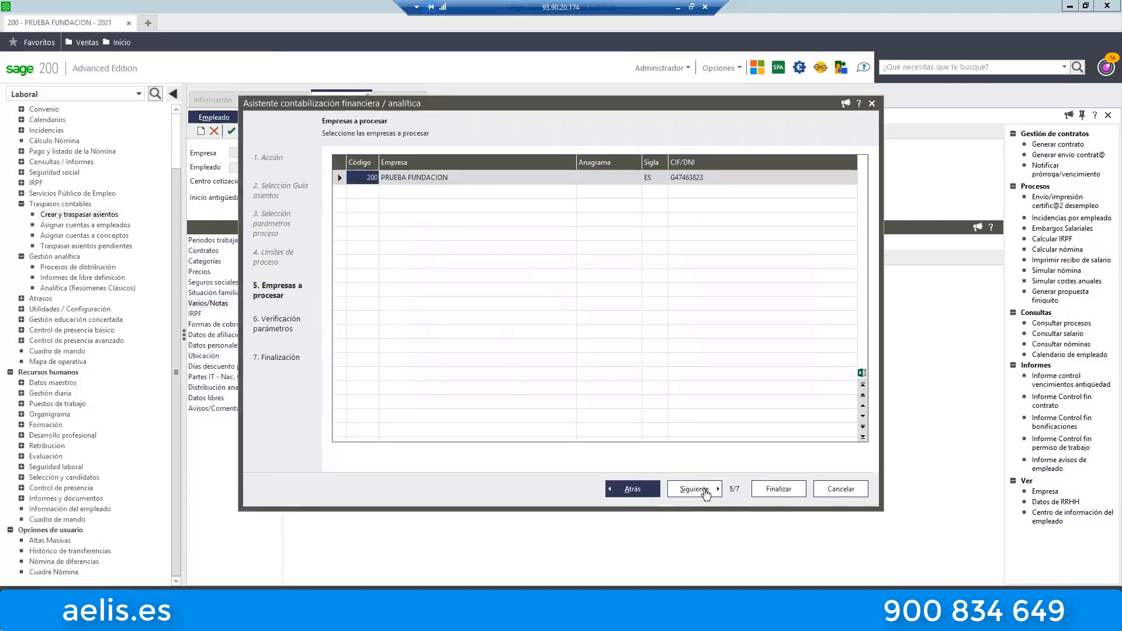
left_click(704, 489)
left_click(779, 490)
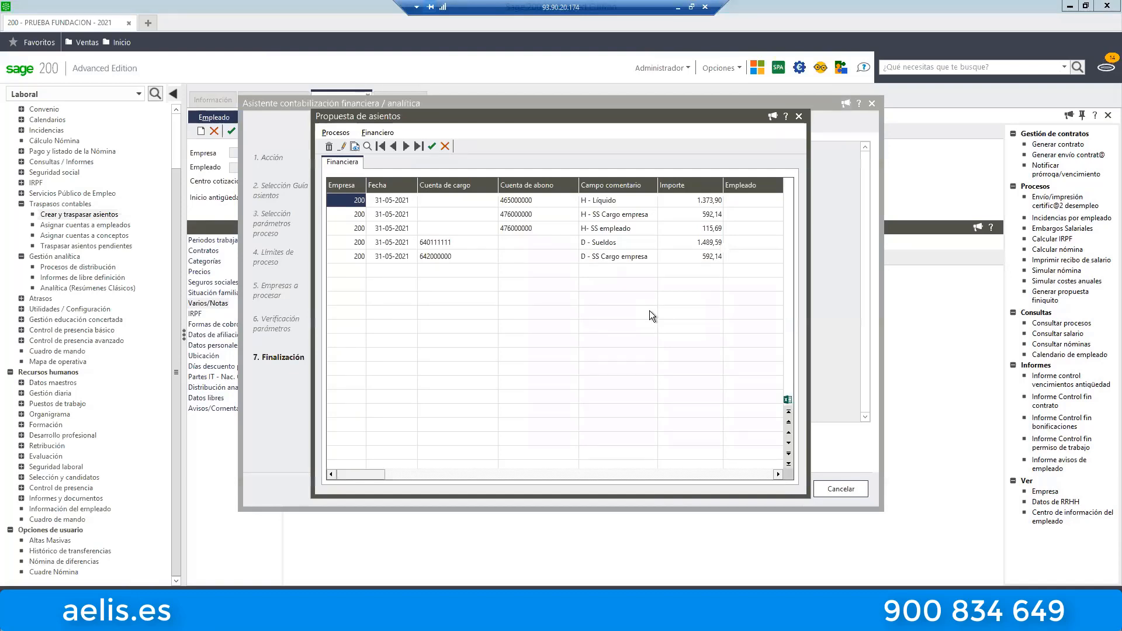
Review the salary line's charge account, amount and employee in the May proposal, and compare it with the net pay and social security credit accounts.
left_click(439, 244)
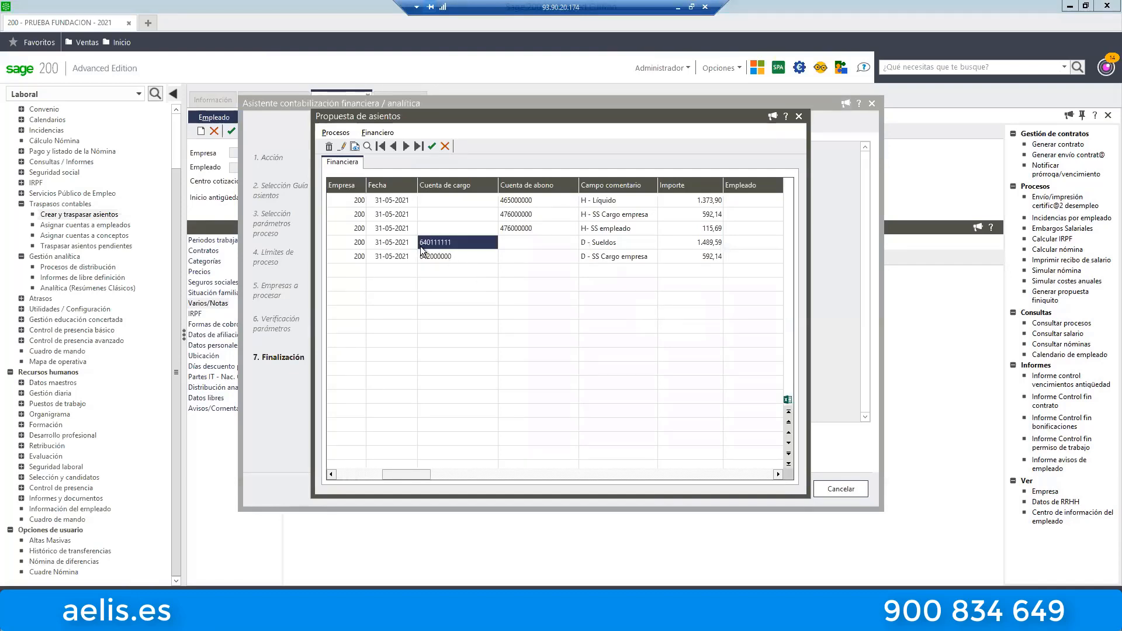
left_click(761, 246)
key("Left")
key("Left")
key("Left")
key("Left")
key("Left")
key("Left")
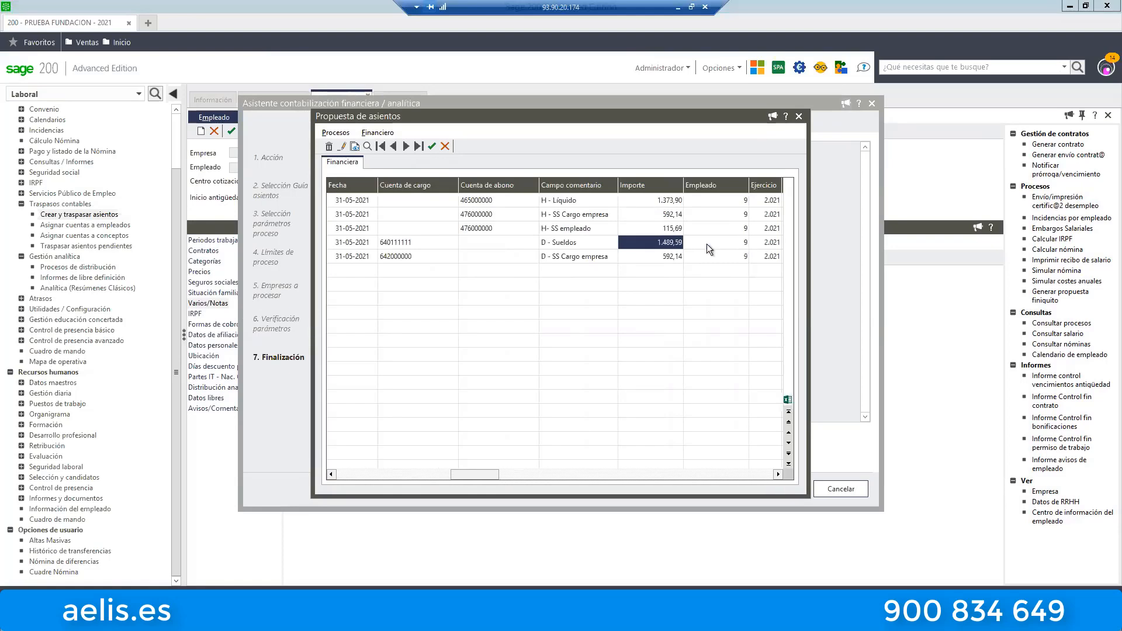
left_click(441, 243)
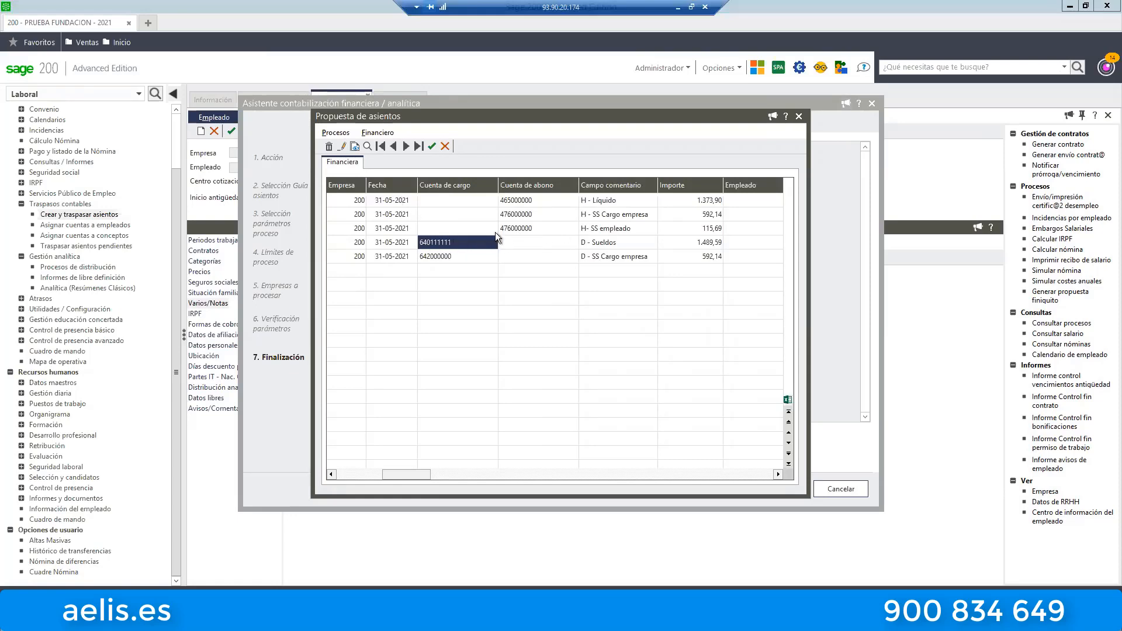
left_click(512, 203)
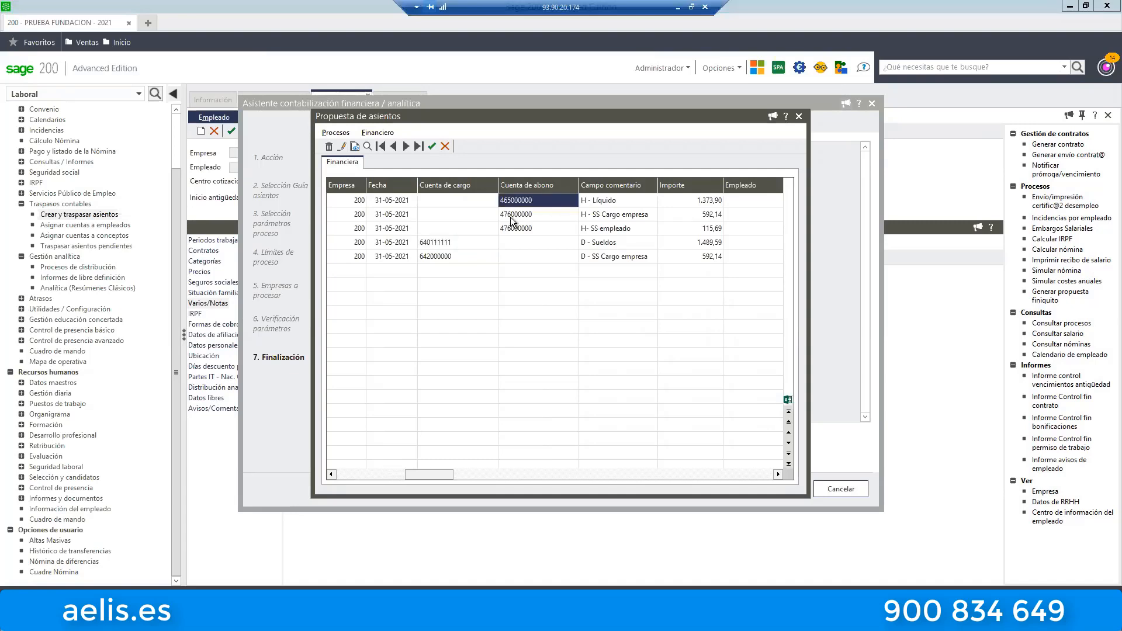
left_click(514, 216)
left_click(515, 228)
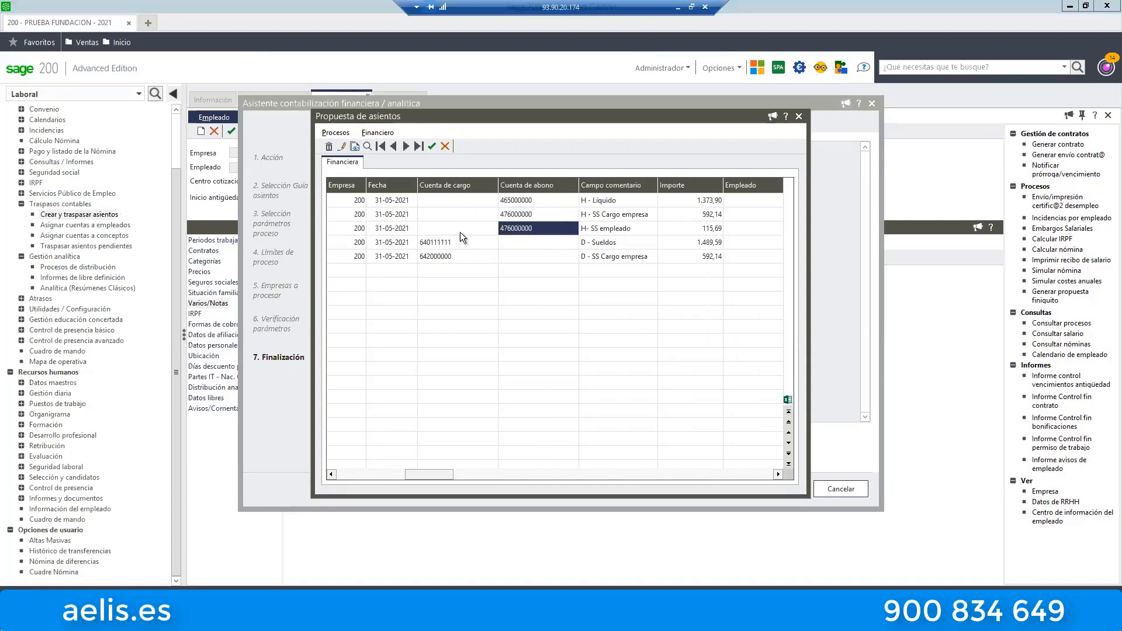
left_click(439, 247)
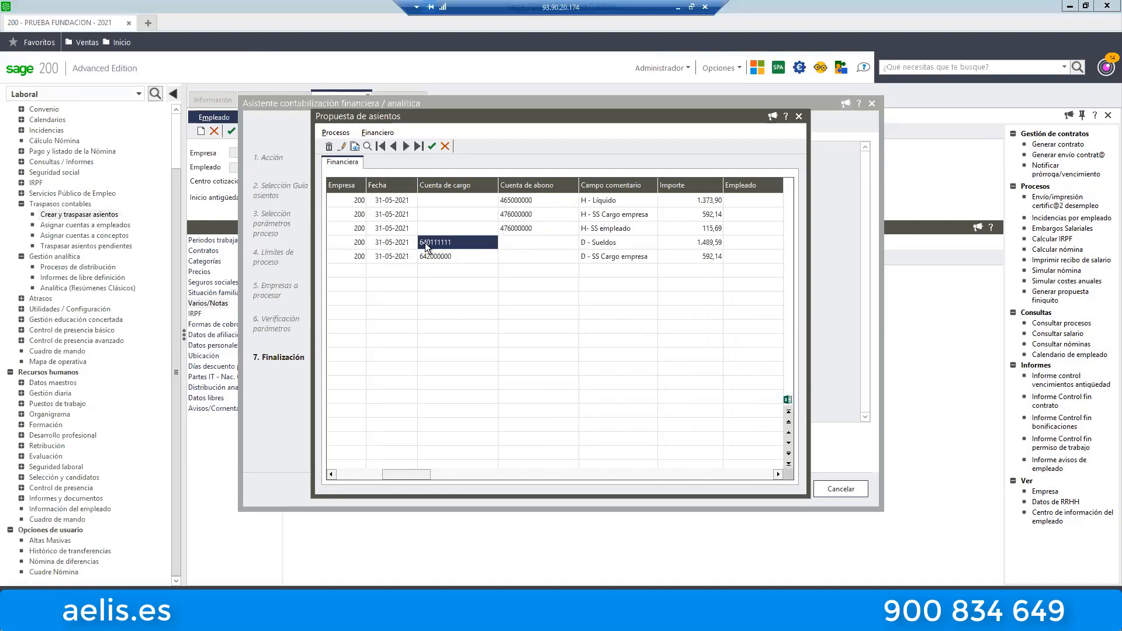
Check the net pay line's credit account, then close the entry proposal and cancel the accounting assistant.
left_click(506, 205)
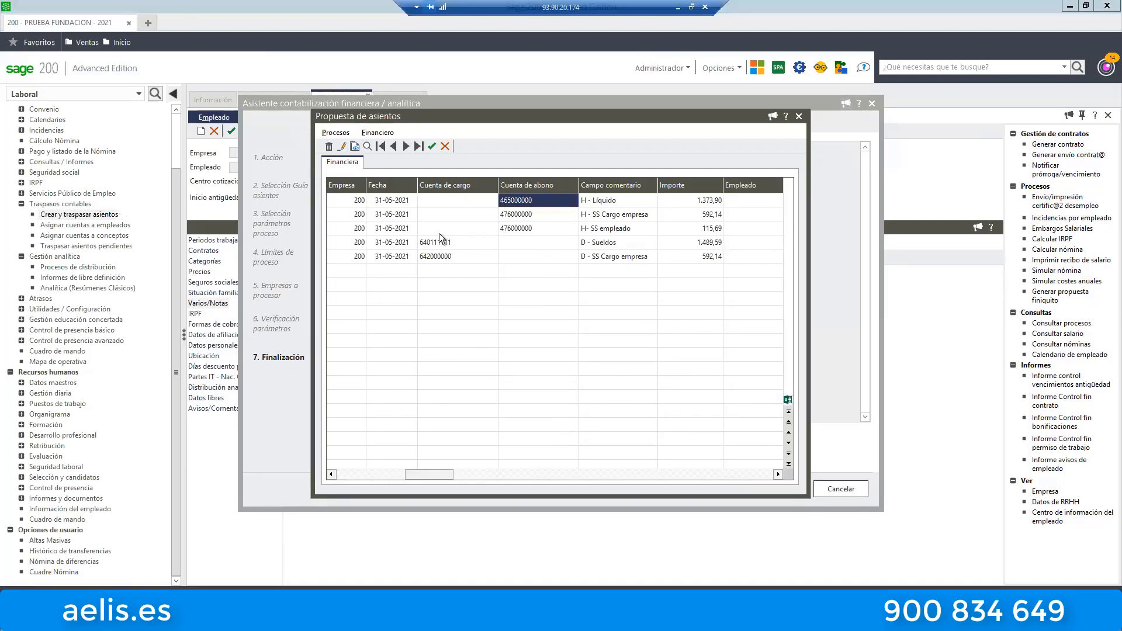
left_click(804, 115)
left_click(842, 491)
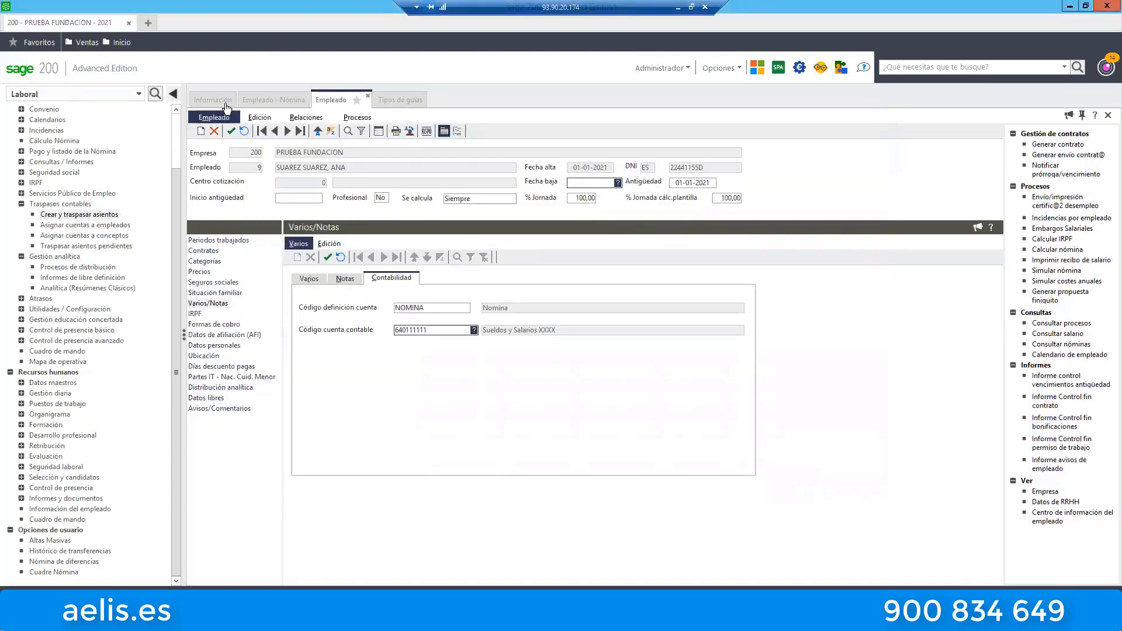
Open the NOMINA GUIA BASE INDEMNIZACIONES guide from the list of guide types.
left_click(411, 101)
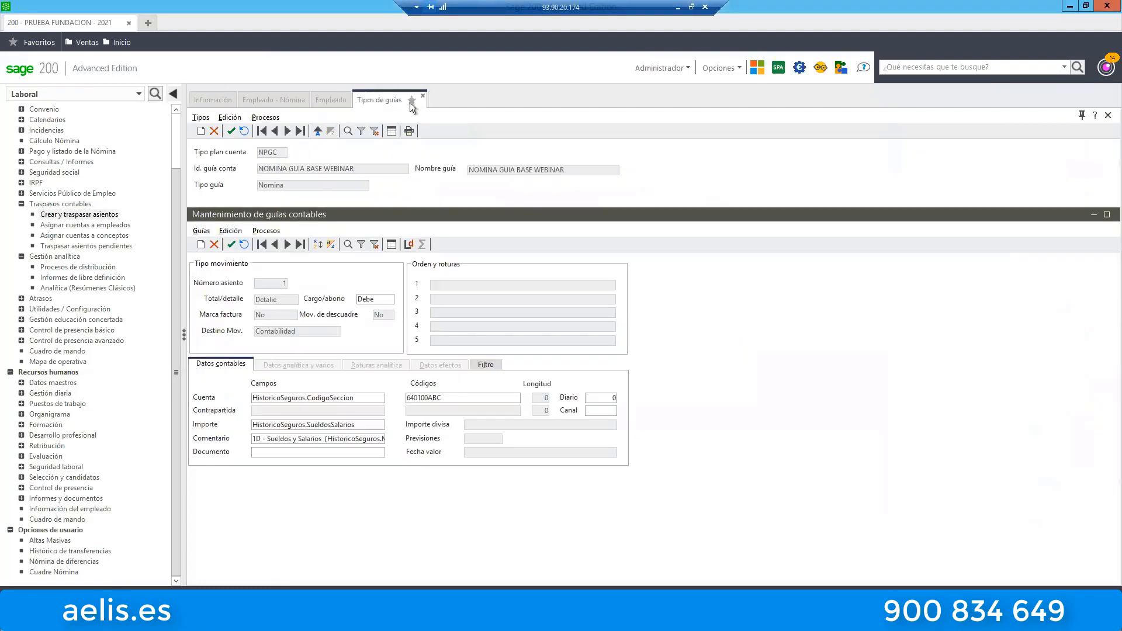
left_click(391, 131)
left_click(300, 174)
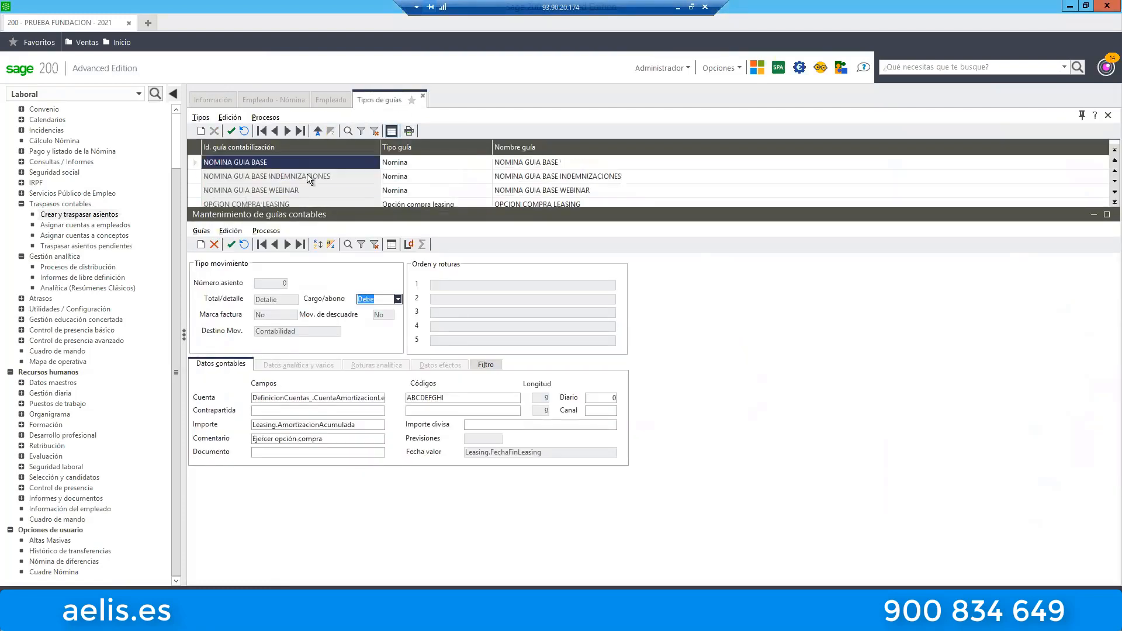
double_click(321, 180)
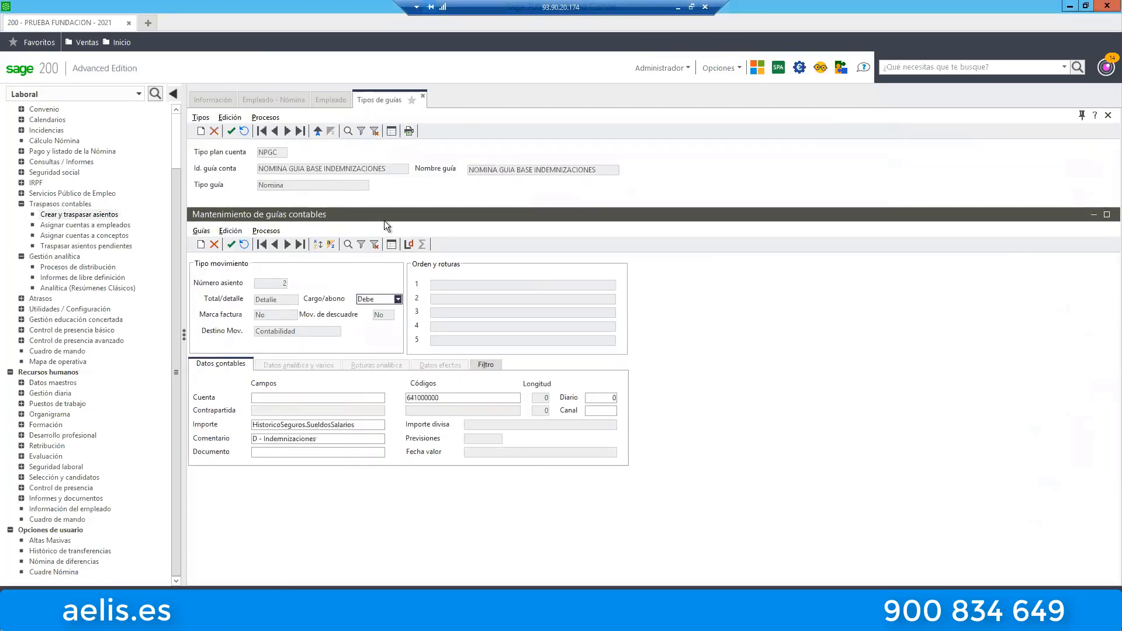
List the guide's lines sorted ascending by Campo comentario and open the D - Sueldos line.
left_click(391, 245)
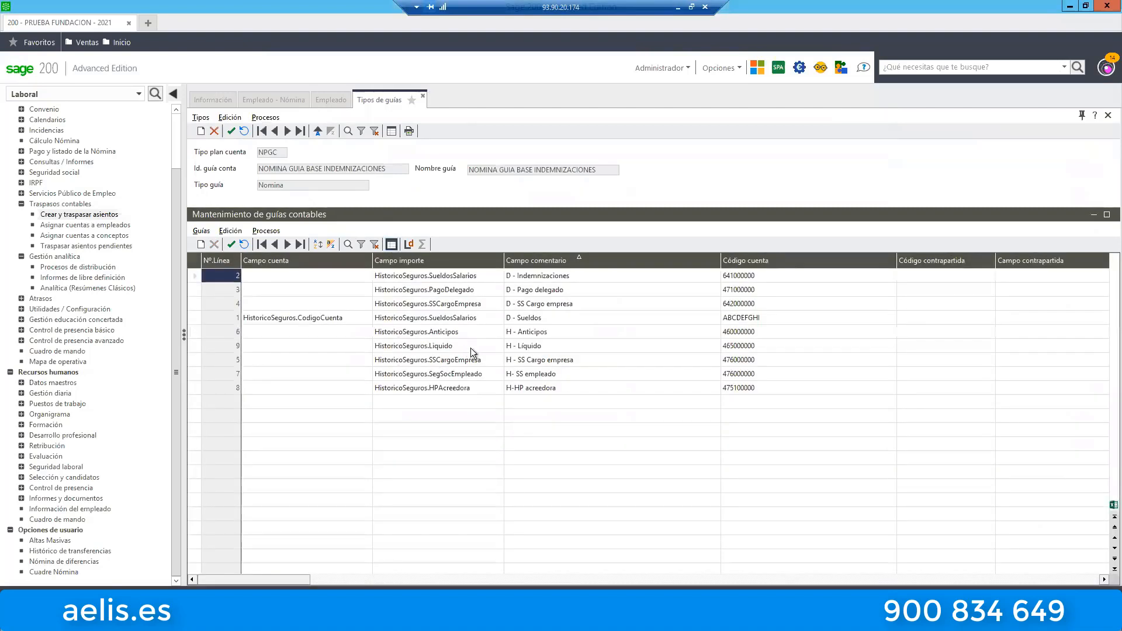
left_click(531, 261)
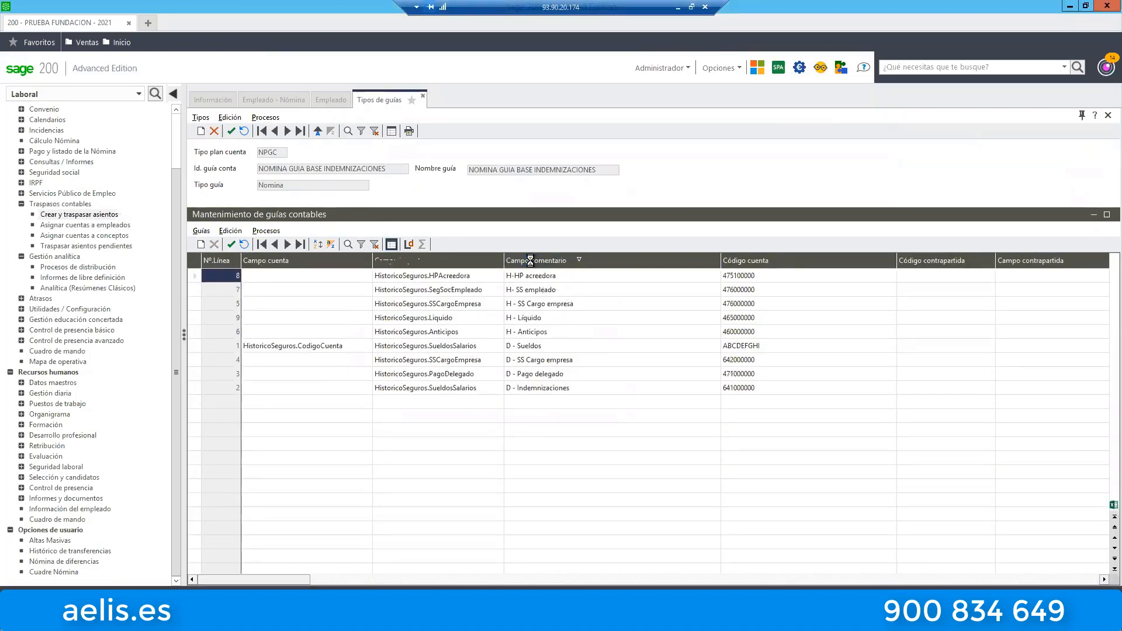
left_click(533, 263)
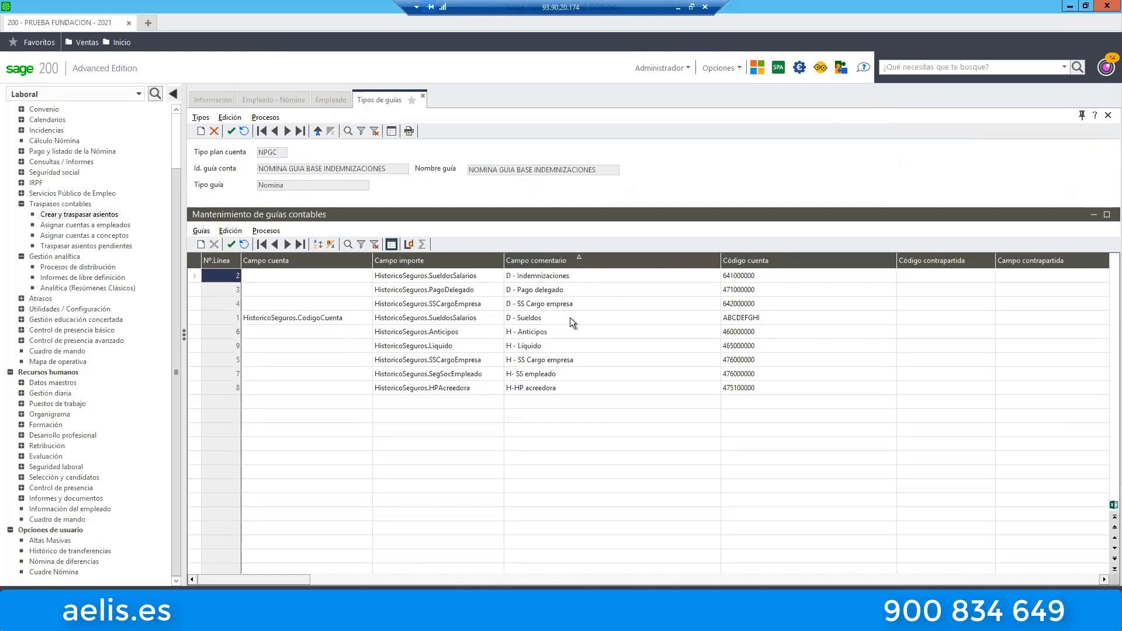
double_click(541, 321)
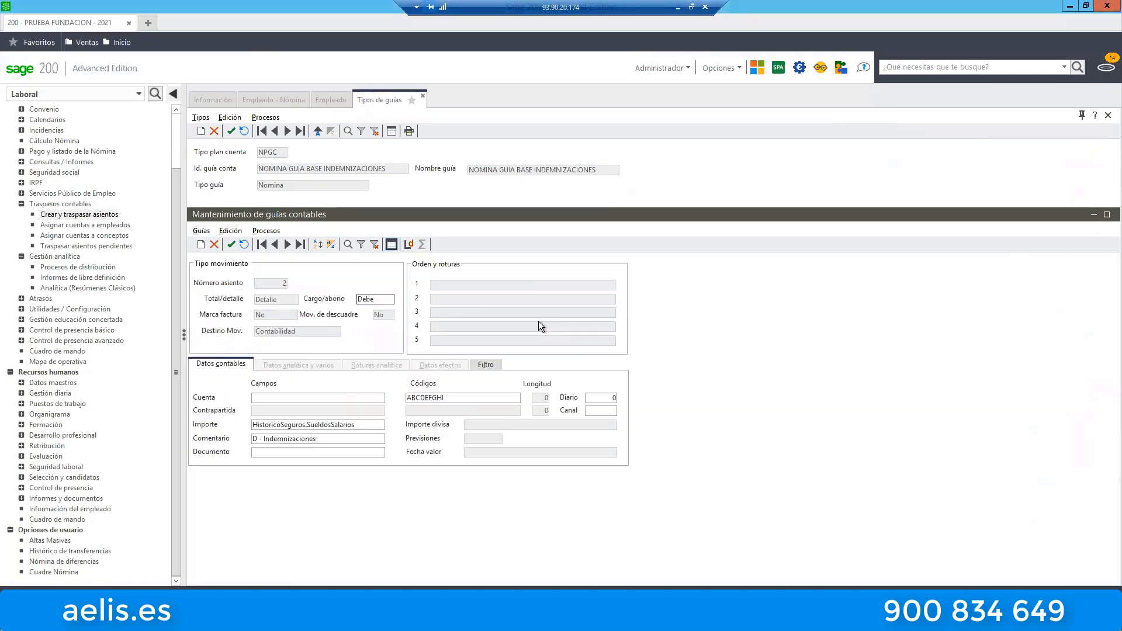
Examine how the D - Sueldos line pairs the account field HistoricoSeguros.CodigoCuenta with the code mask ABCDEFGHI.
left_click(456, 400)
left_click(363, 401)
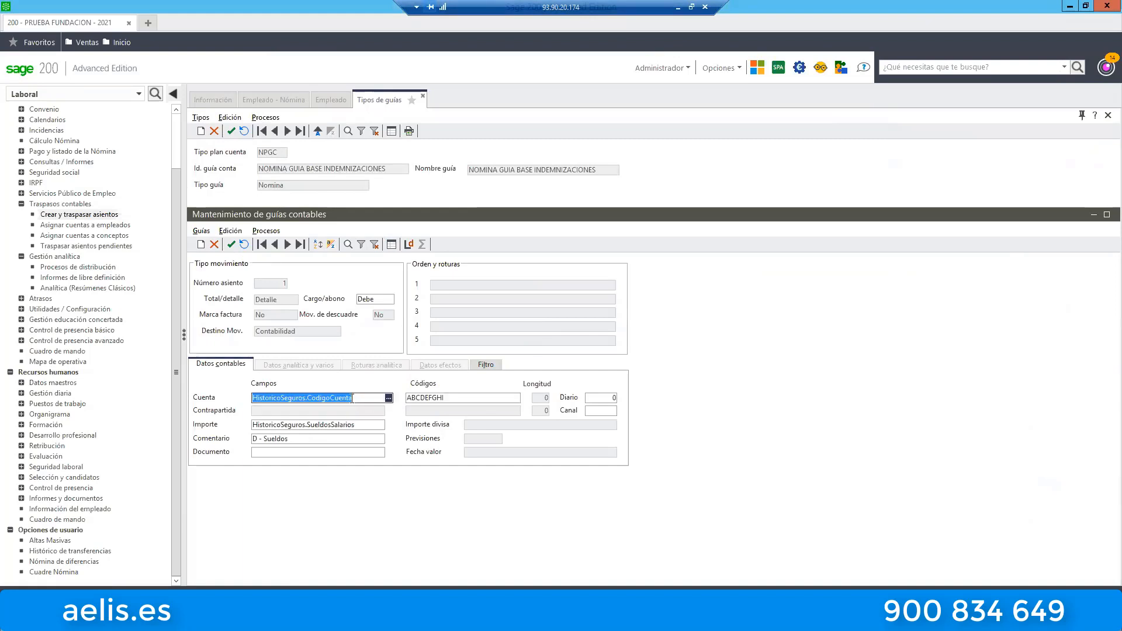
left_click_drag(352, 398, 309, 398)
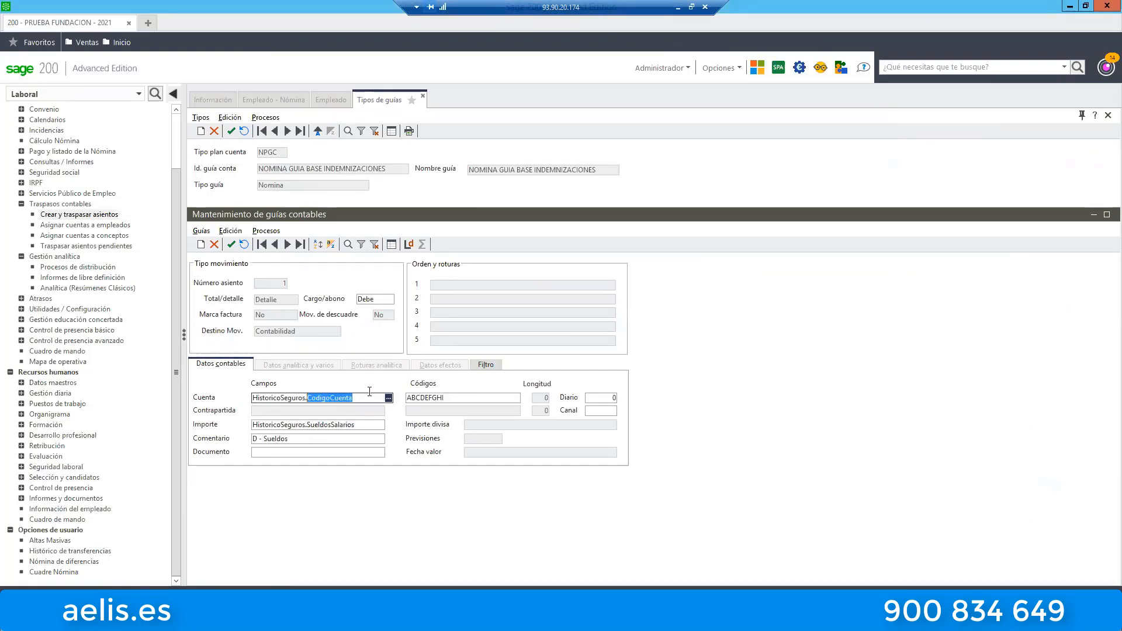
left_click(429, 399)
key("End")
left_click_drag(445, 399, 401, 401)
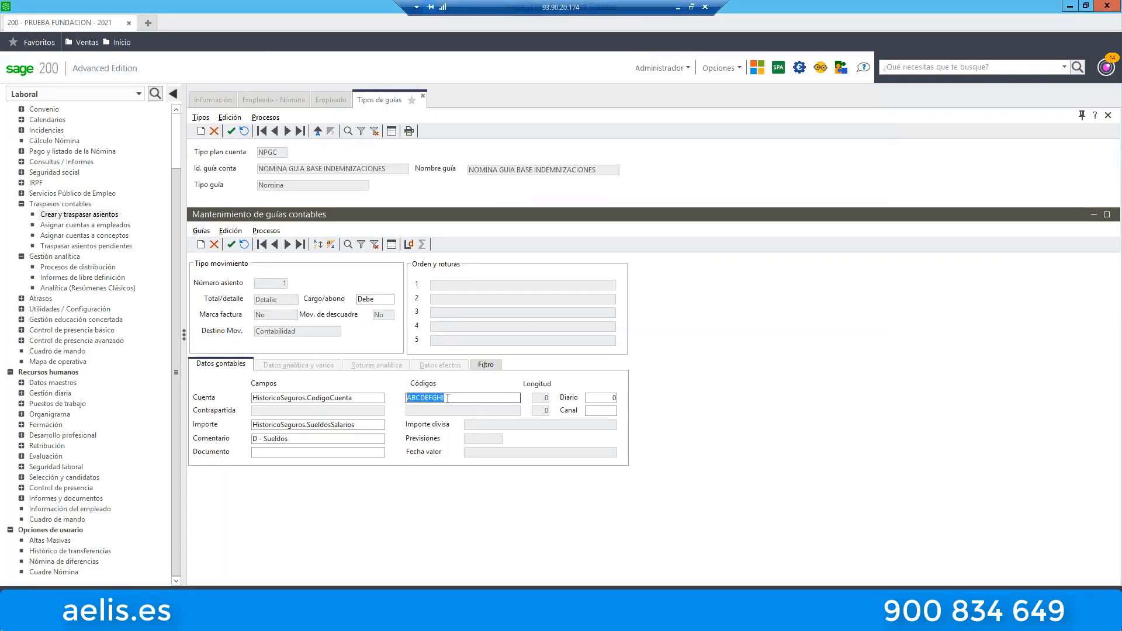
left_click(360, 398)
left_click_drag(358, 398, 307, 398)
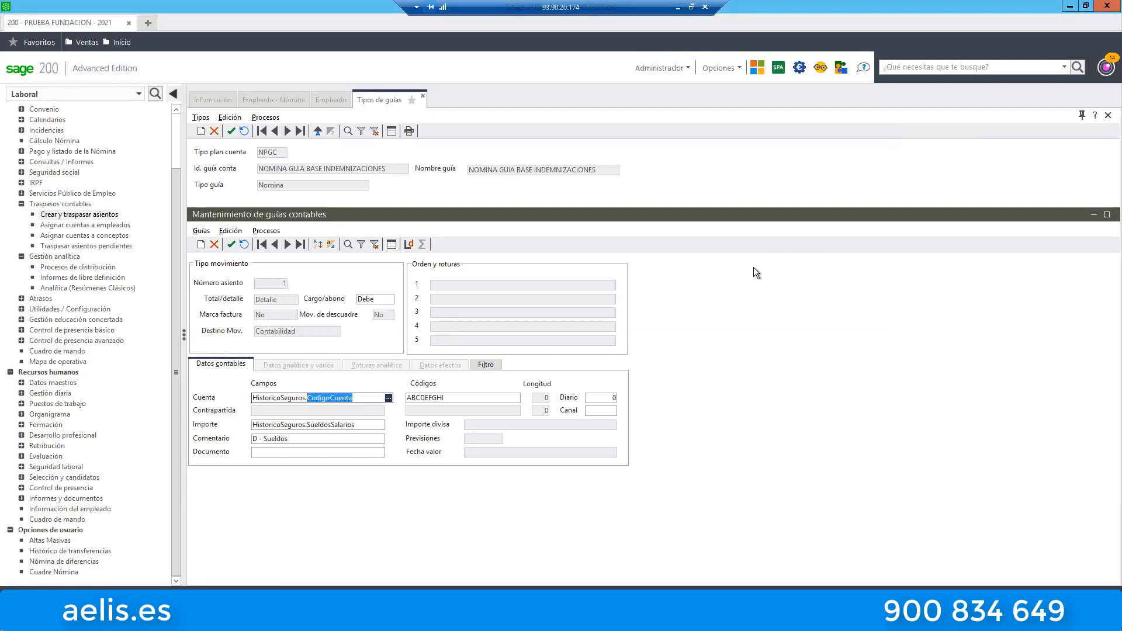
Check the accounting account code in the employee's Varios/Notas record, then return to the payroll employee list and select employee 8.
left_click(329, 100)
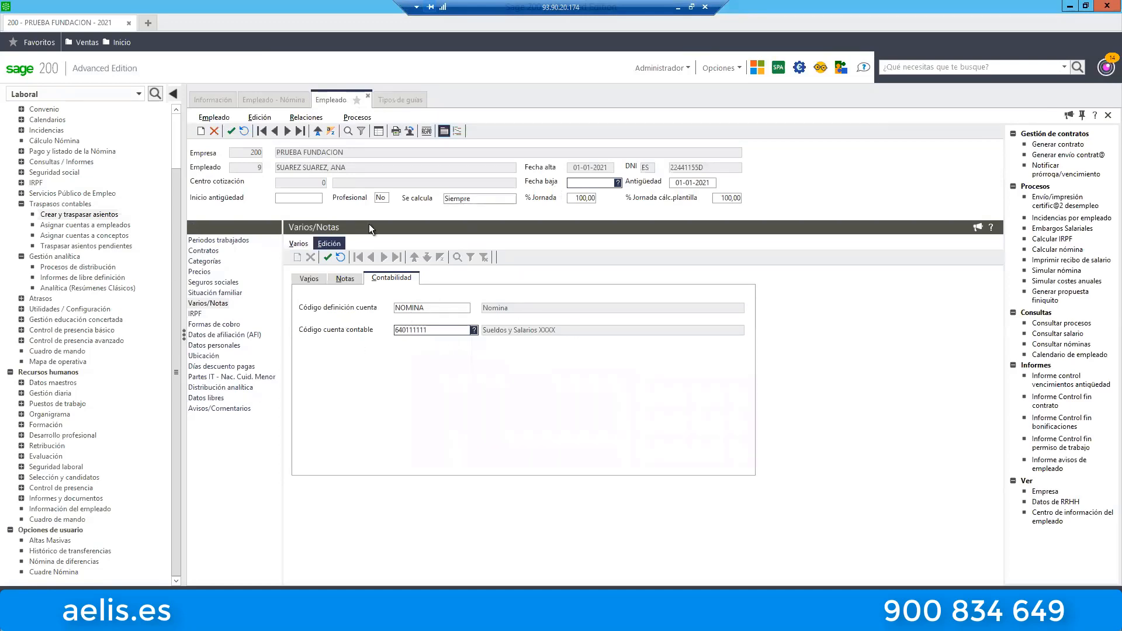
left_click(399, 100)
left_click(283, 99)
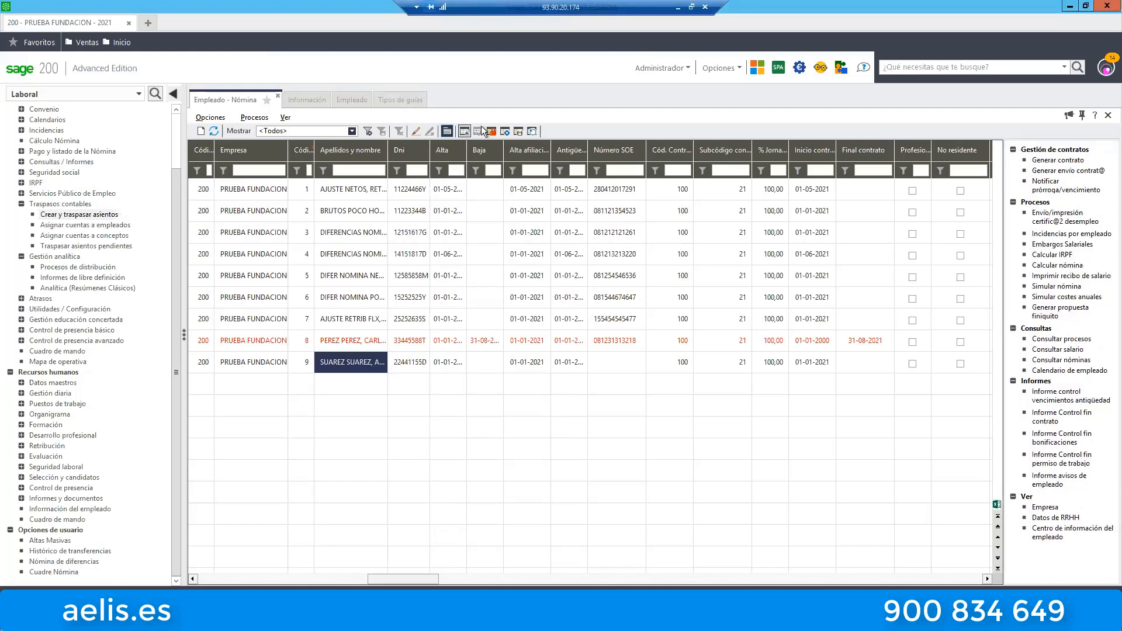
left_click(380, 254)
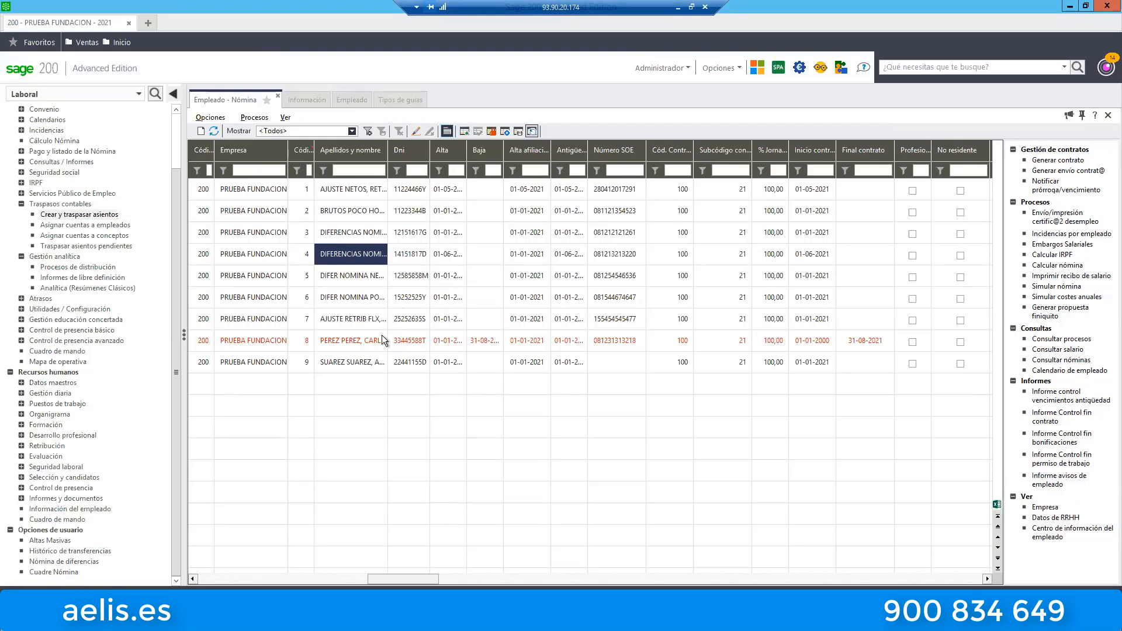
left_click(381, 339)
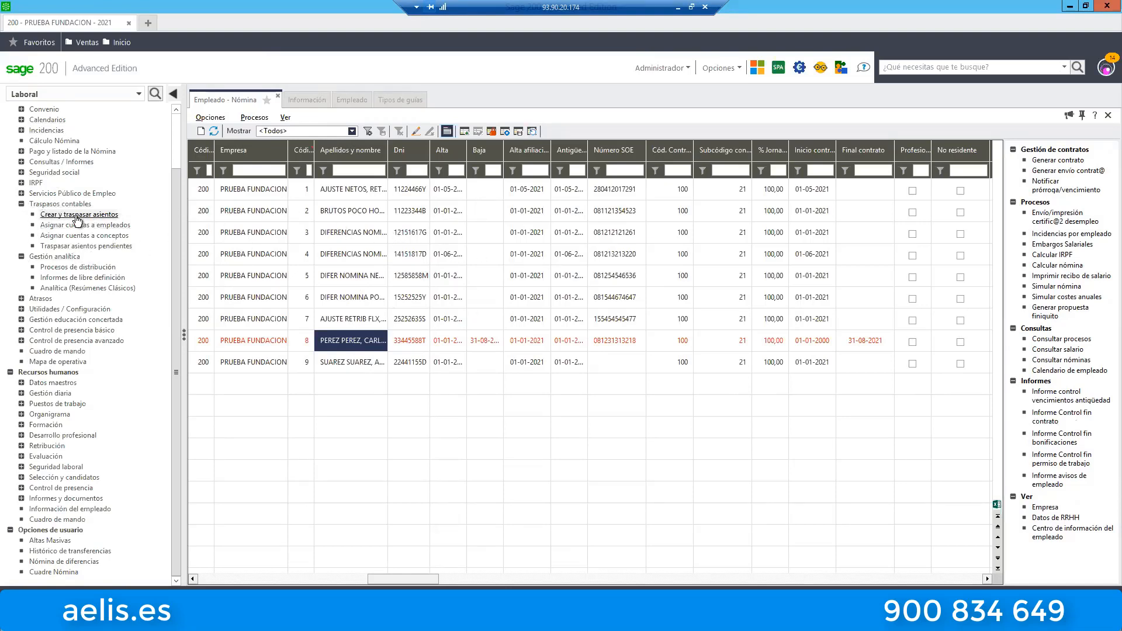
Open the Nómina settings for Ubicaciones-Analítica in the record of company 200, PRUEBA FUNDACION.
left_click(77, 216)
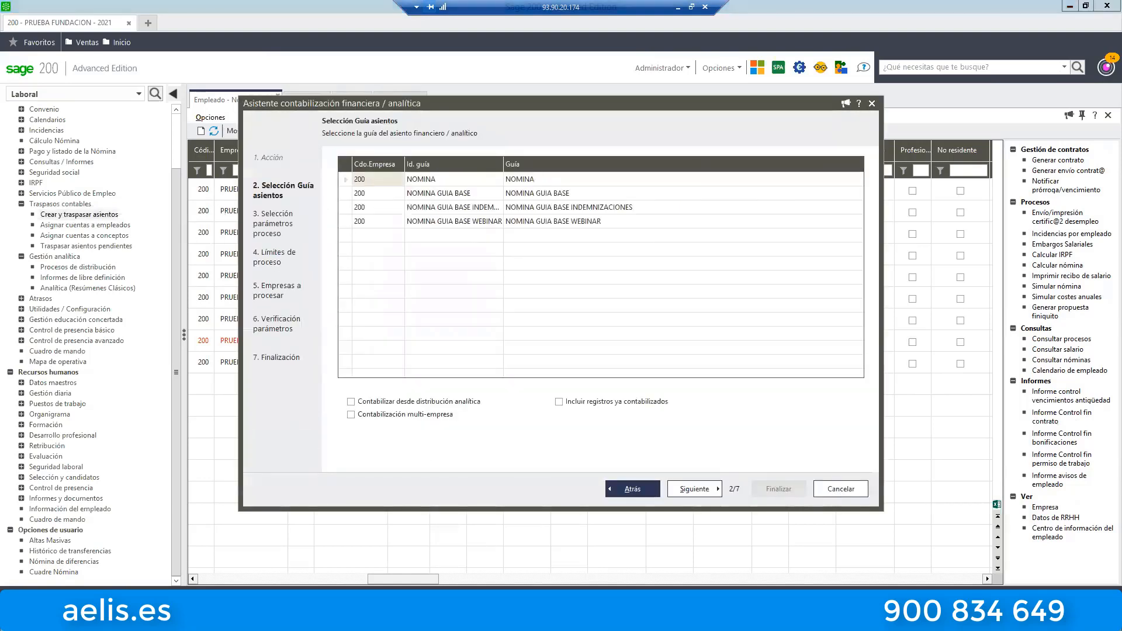
left_click(841, 488)
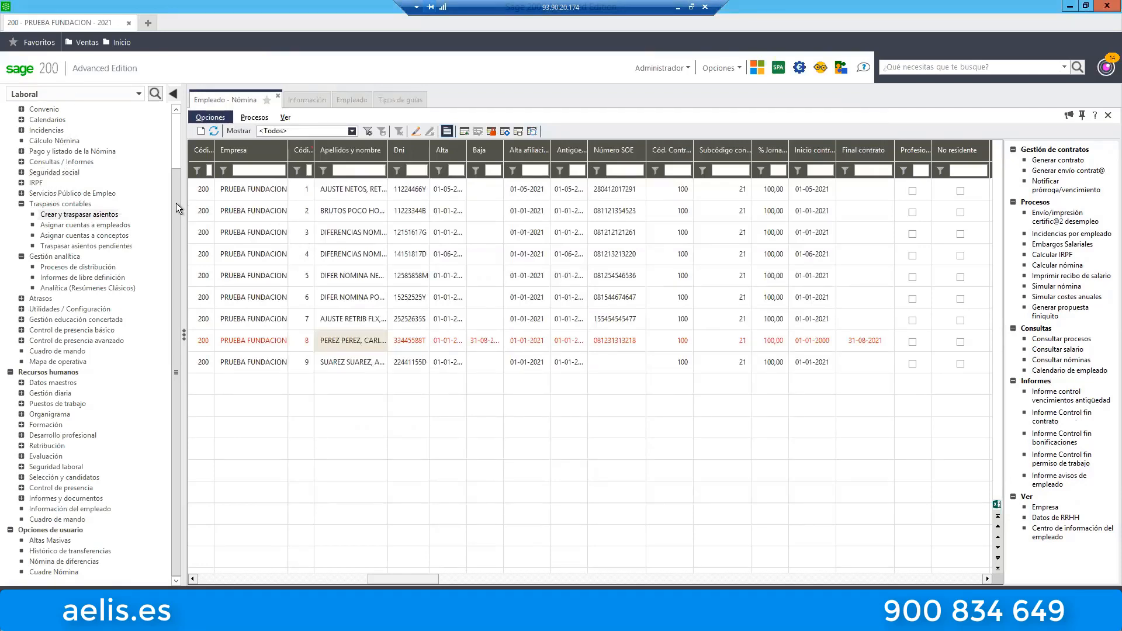
left_click_drag(177, 202, 174, 121)
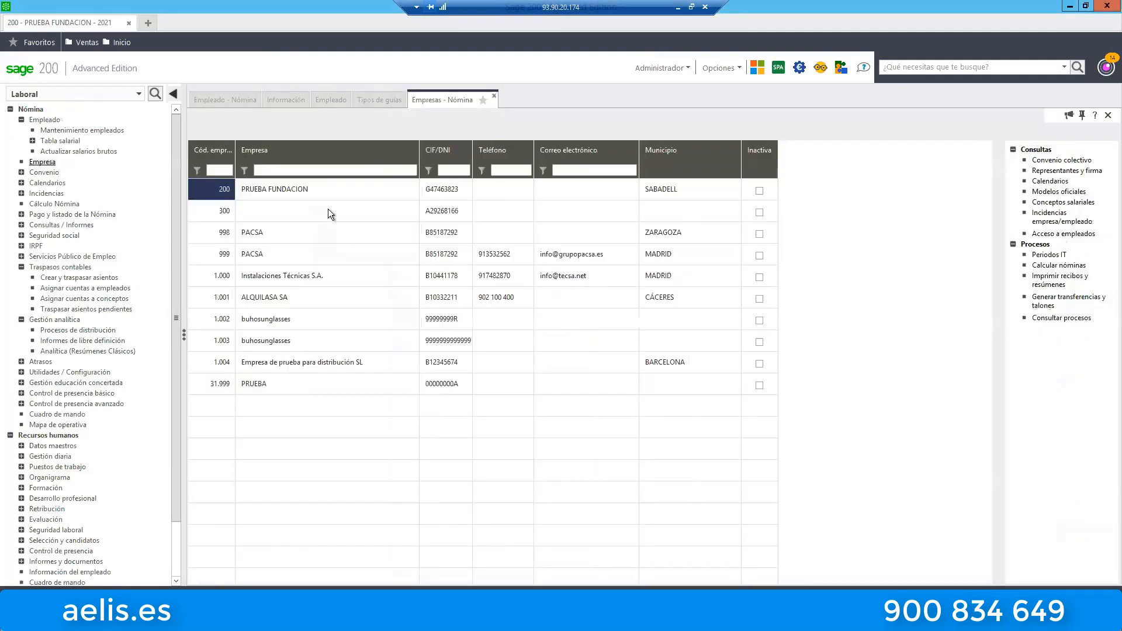
left_click(286, 188)
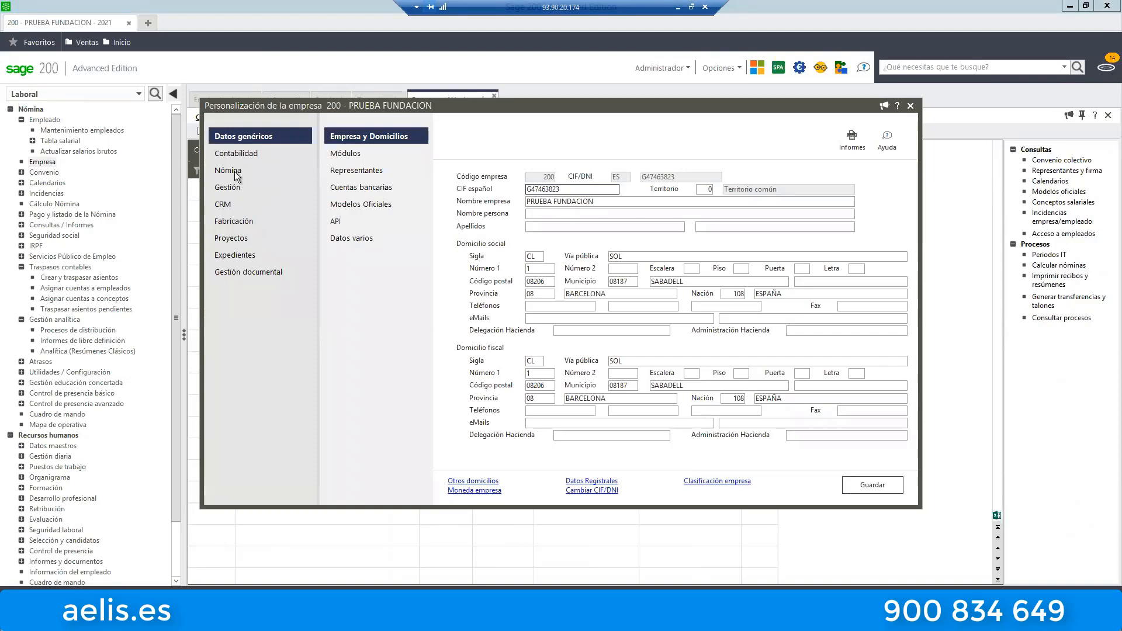
left_click(229, 170)
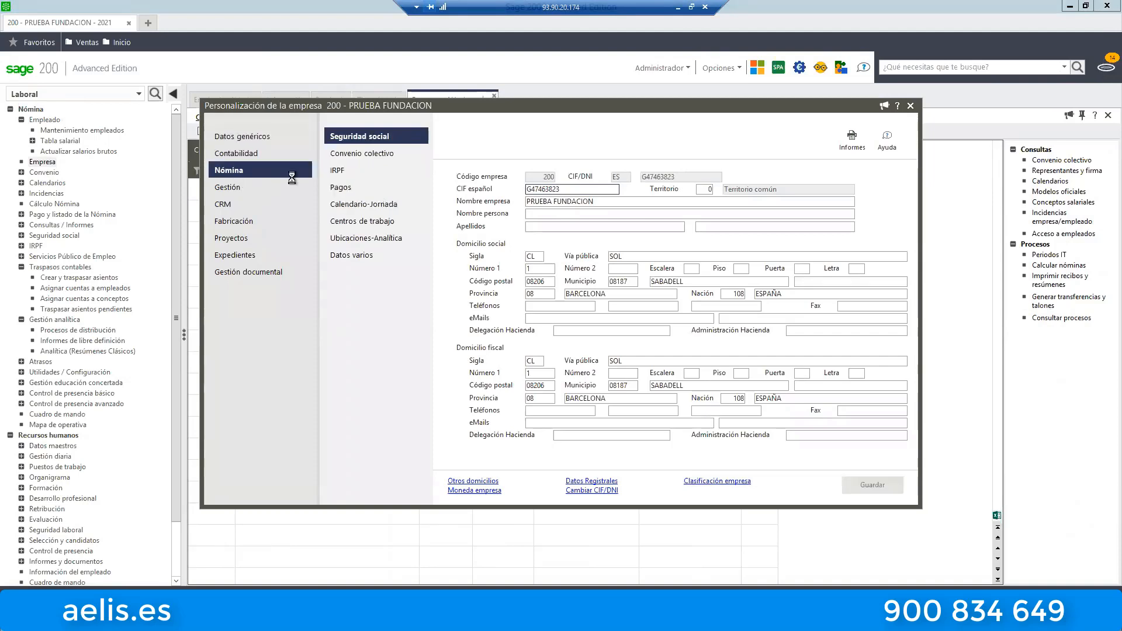
left_click(380, 238)
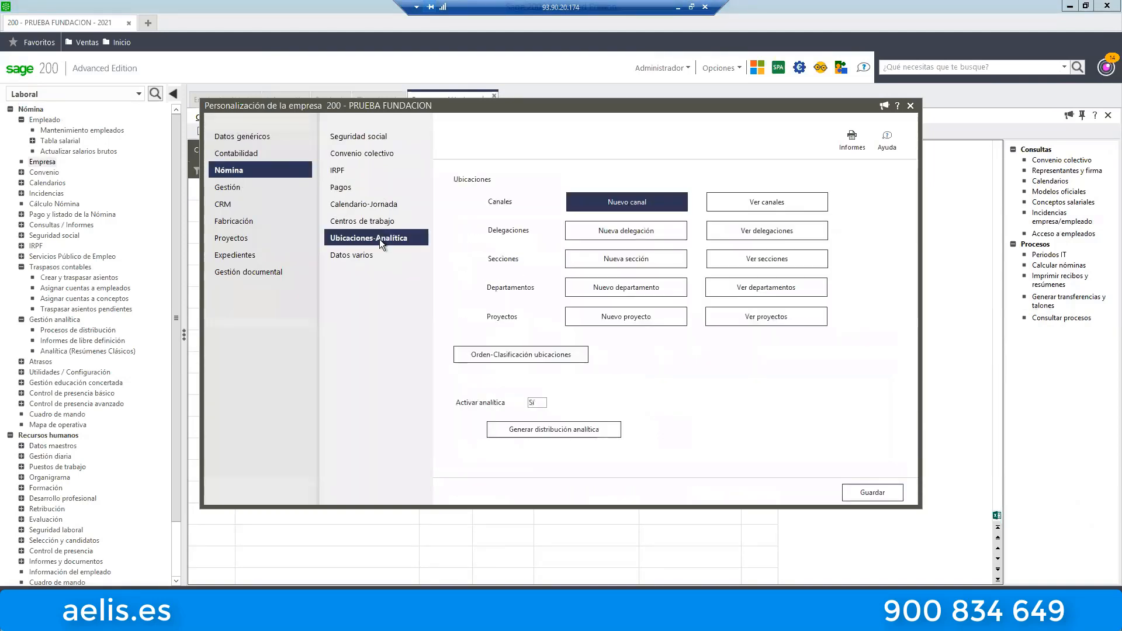
Review the company's channels, delegations, sections, departments and projects, then close the company settings.
left_click(769, 206)
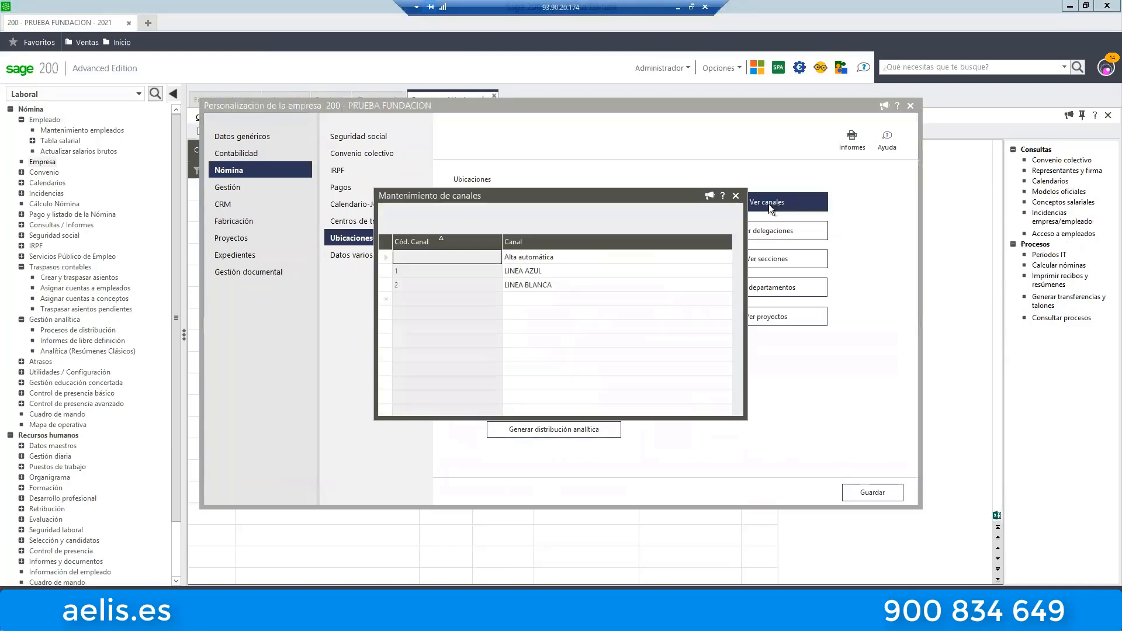
left_click(735, 196)
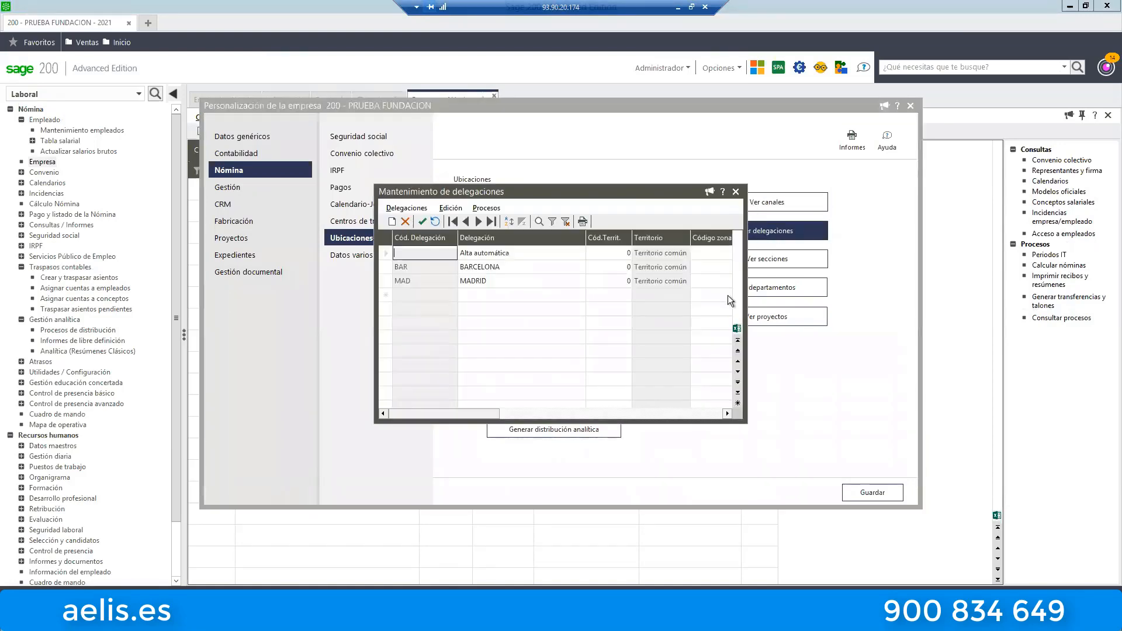
left_click(735, 192)
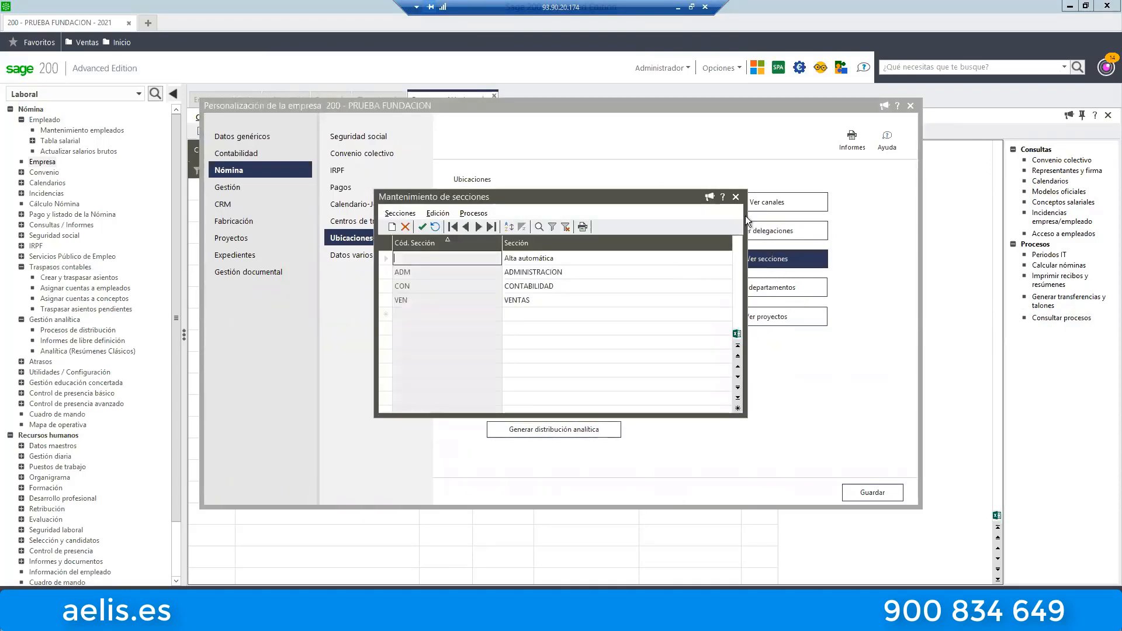
left_click(735, 197)
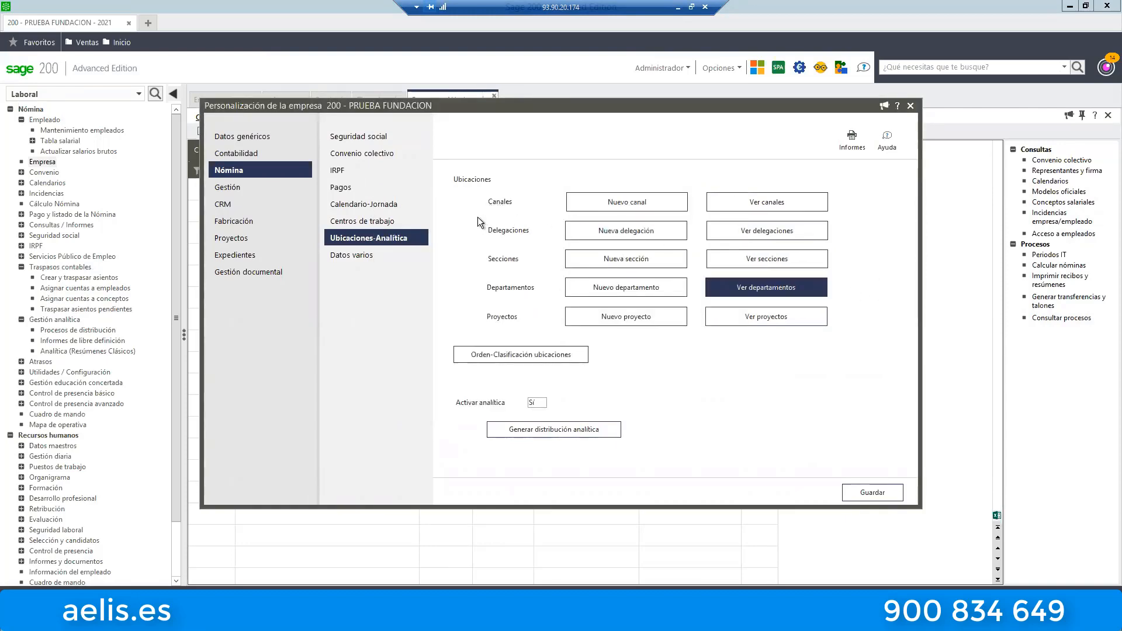
left_click(742, 197)
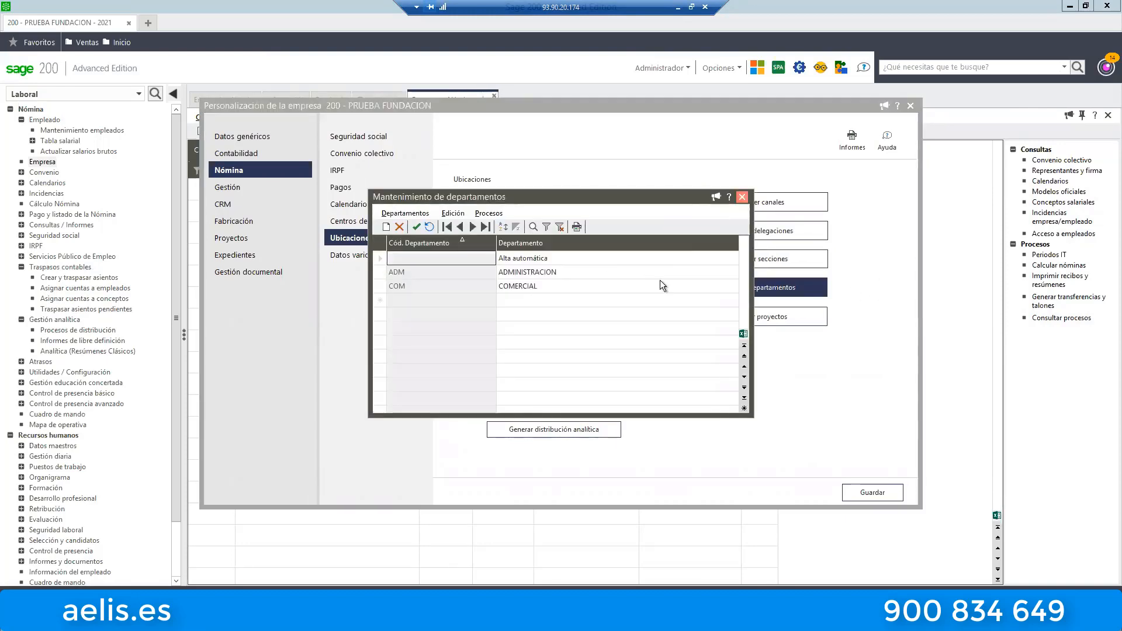
left_click(760, 317)
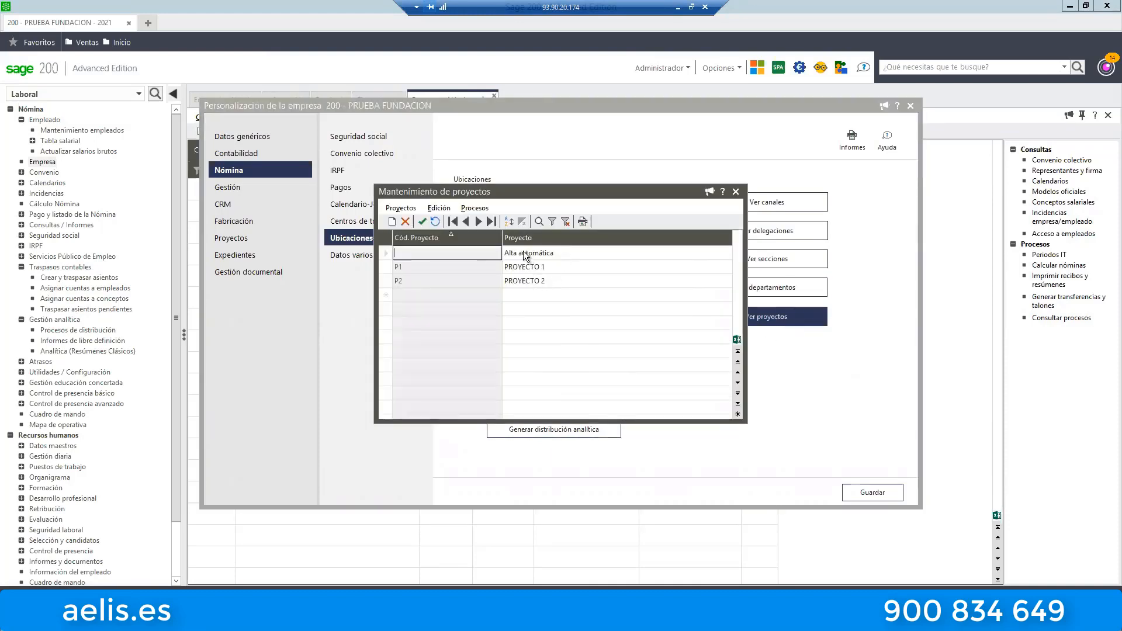
left_click(735, 190)
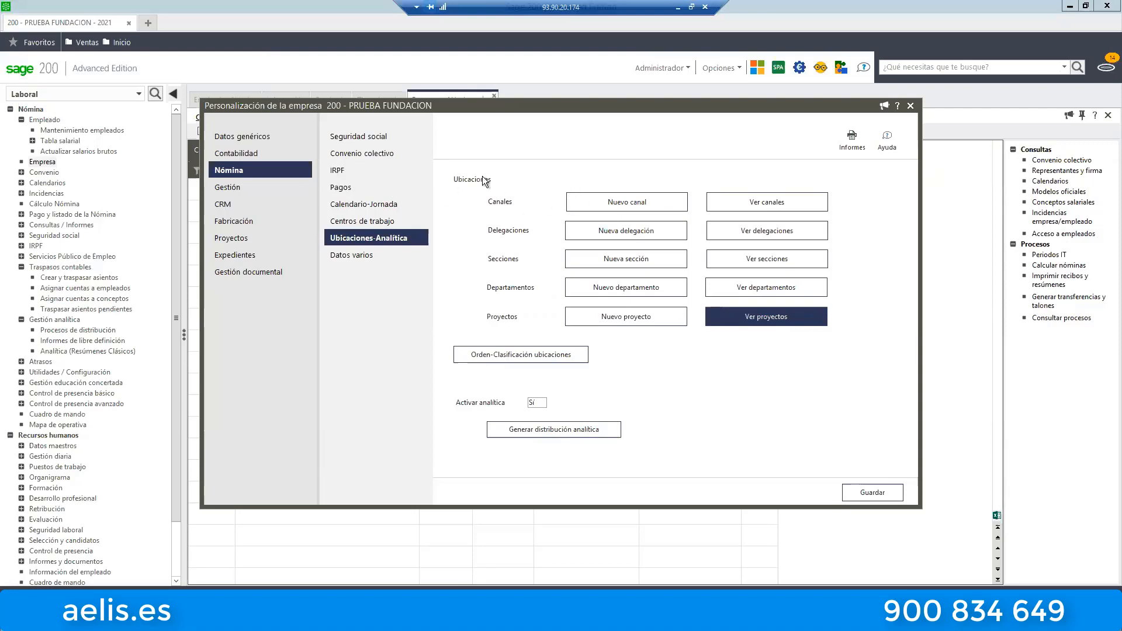
left_click(782, 210)
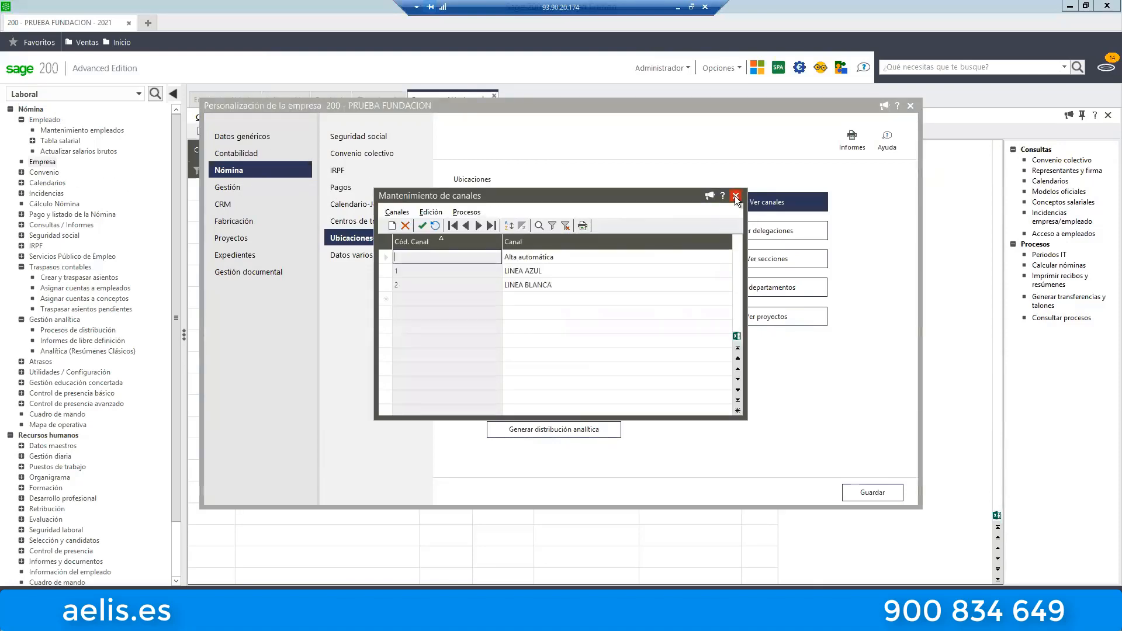
left_click(735, 195)
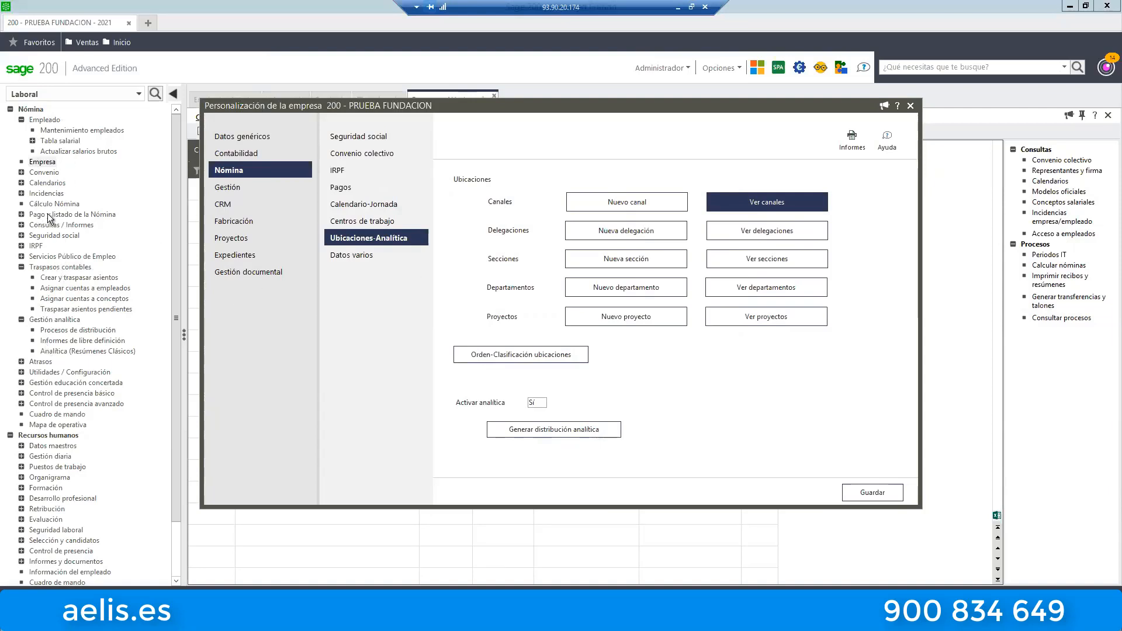
left_click(910, 106)
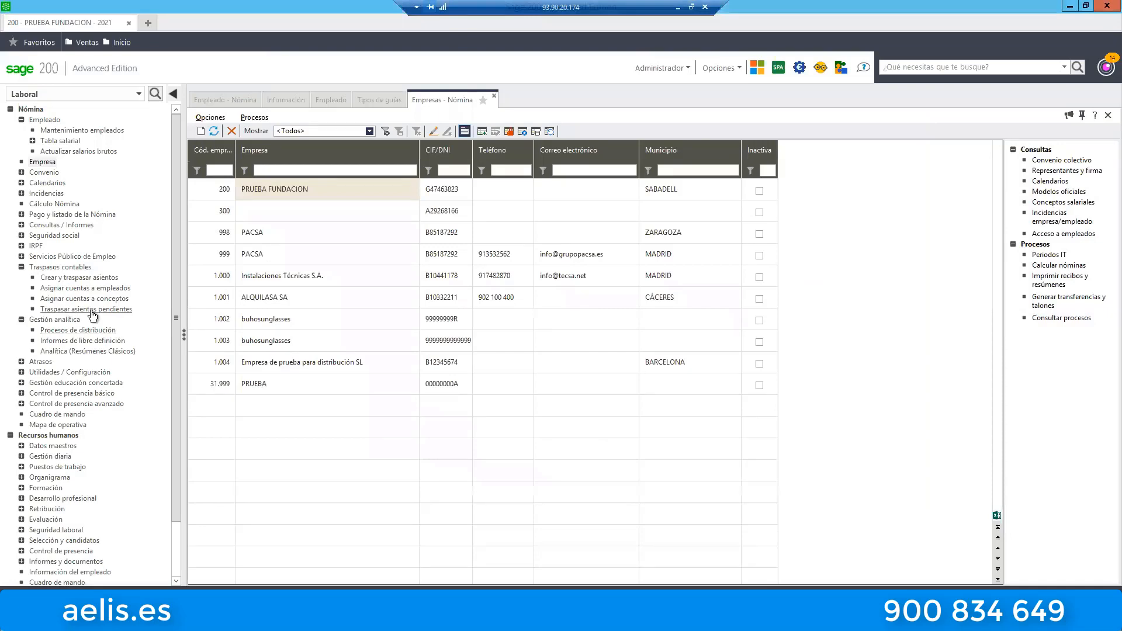
Open the payroll entries pending transfer and show the financial proposal Por Cuentas.
left_click(88, 309)
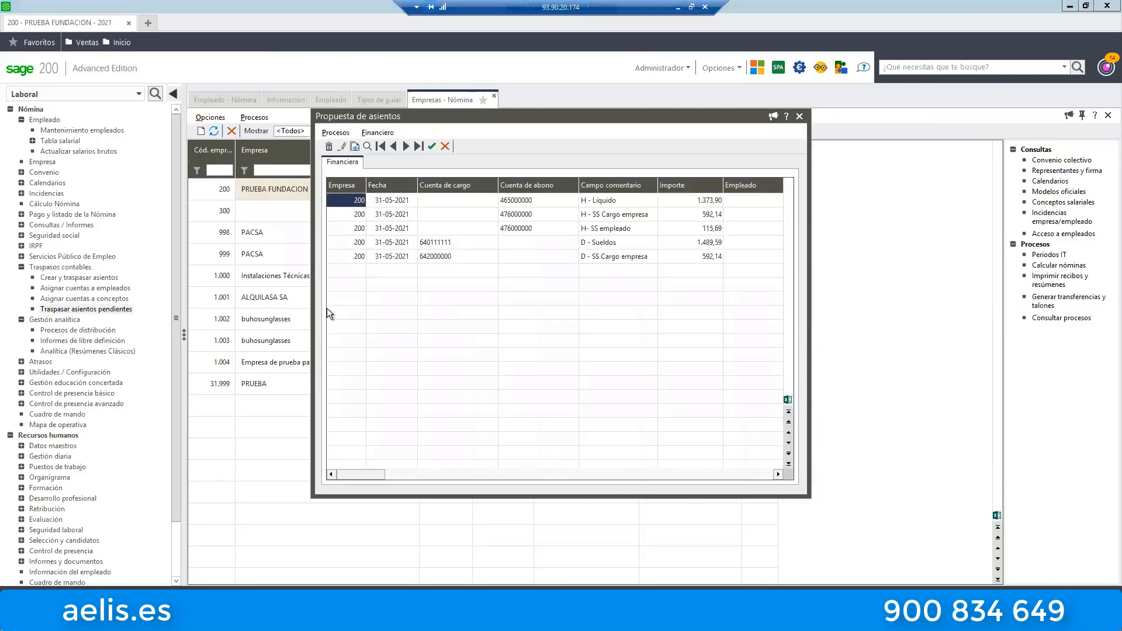
left_click(387, 131)
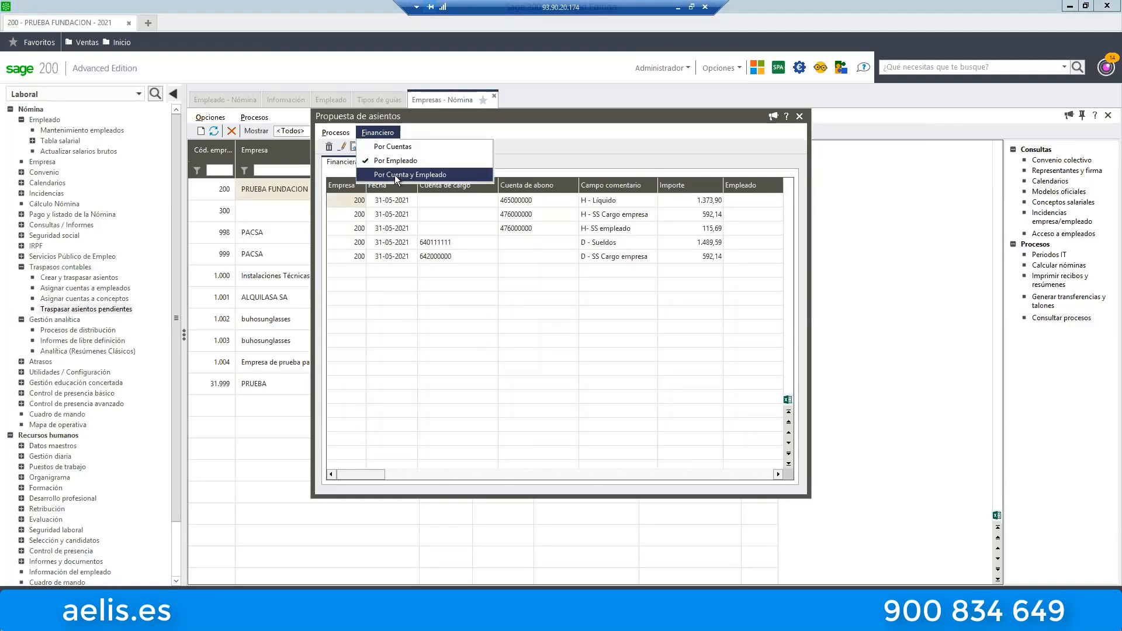
left_click(396, 148)
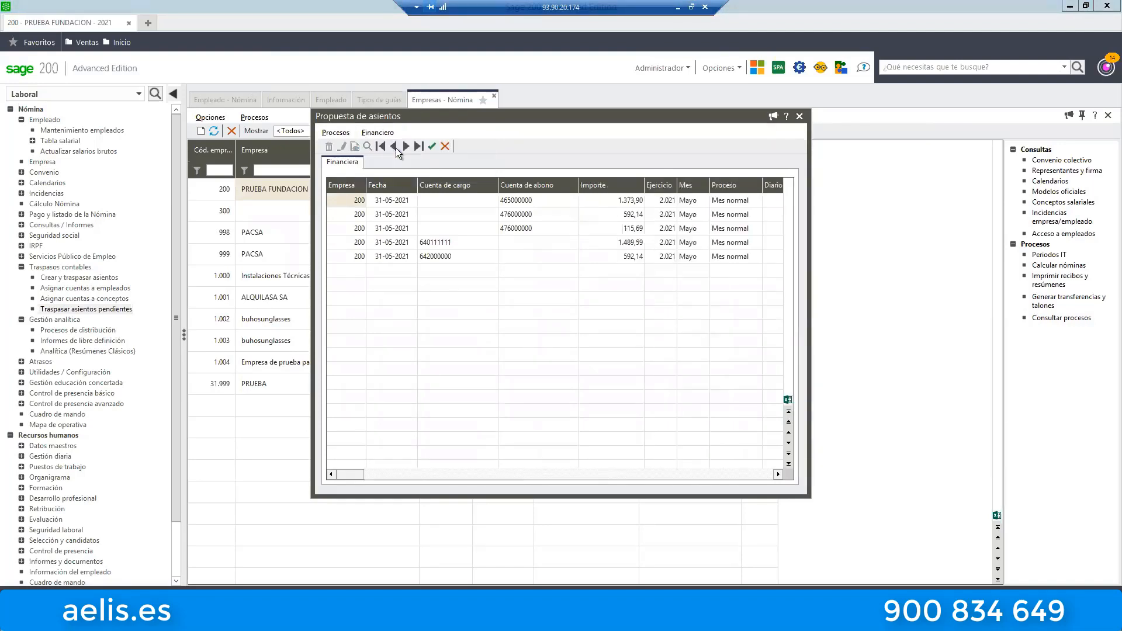
Examine the channel, delegation, department, section and project columns of the pending May entries, then close the proposal.
left_click(689, 261)
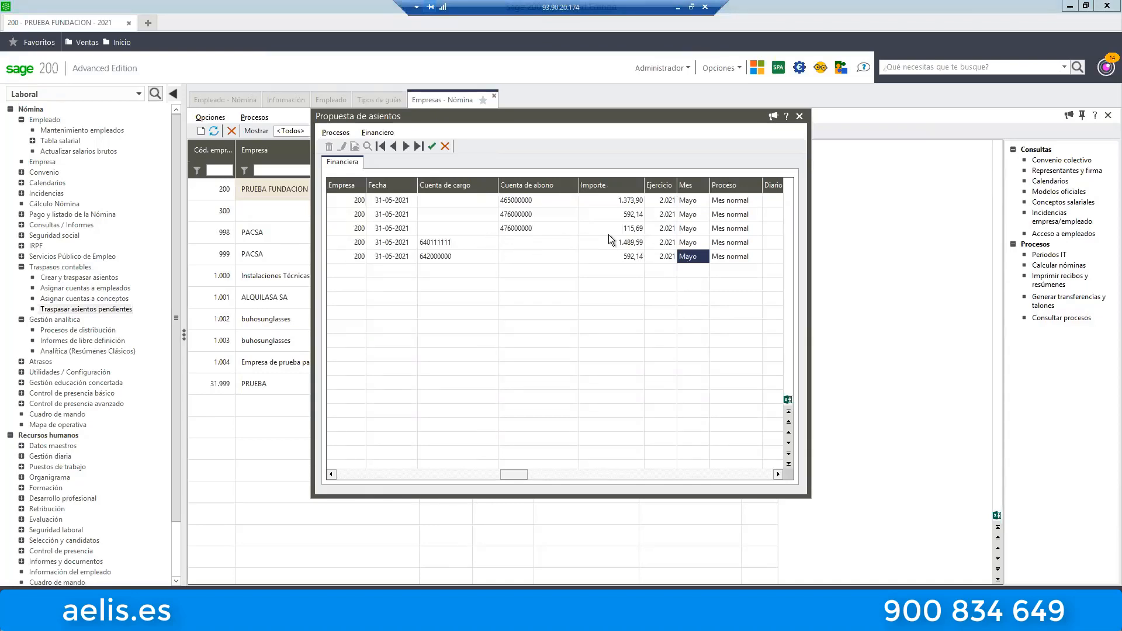
key("Right")
key("Right")
key("Right")
key("Right")
key("Right")
key("Right")
key("Right")
key("Right")
key("Right")
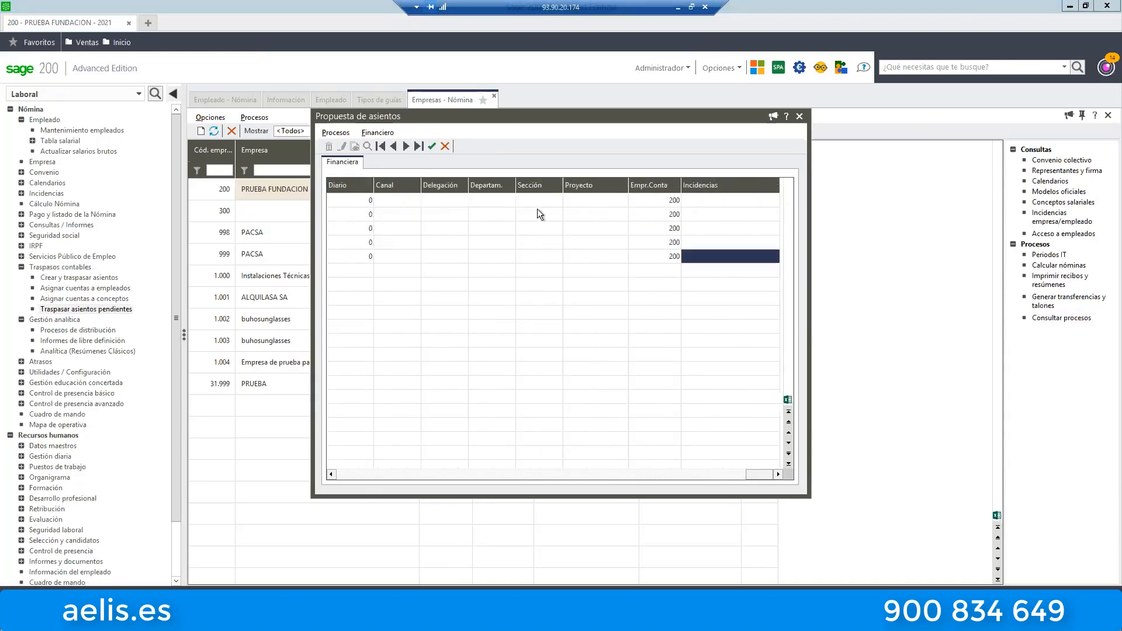
left_click(524, 215)
key("Left")
key("Left")
key("Left")
key("Left")
key("Left")
key("Left")
key("Left")
key("Left")
key("Left")
key("Left")
key("Left")
key("Left")
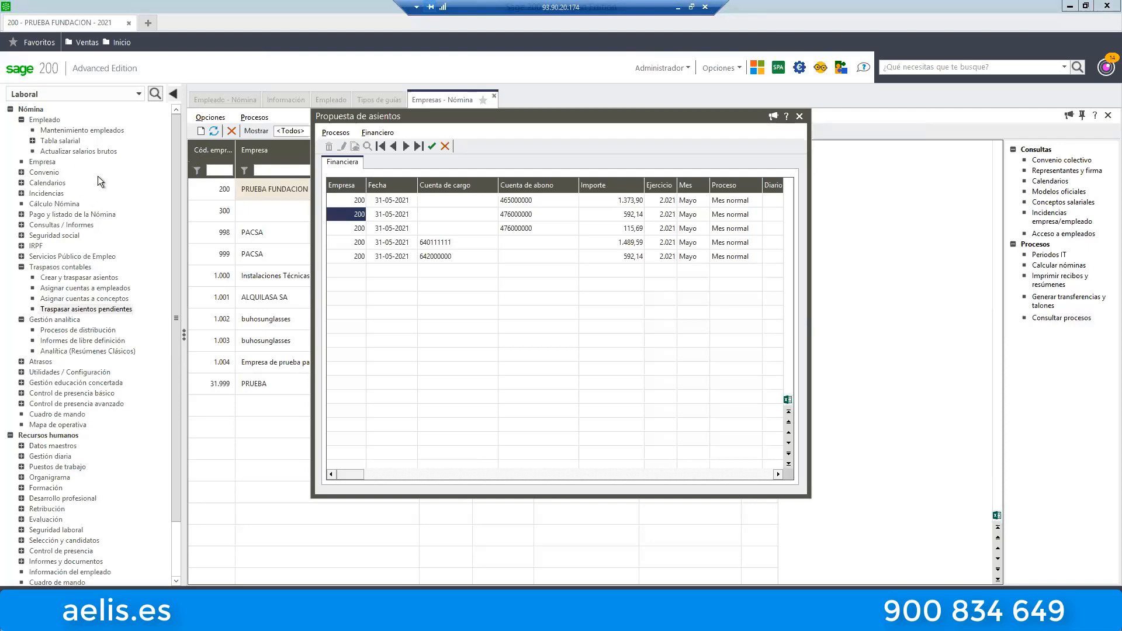
left_click(799, 116)
Start creating accounting entries with the NOMINA GUIA BASE WEBINAR guide, including records already posted.
left_click(85, 279)
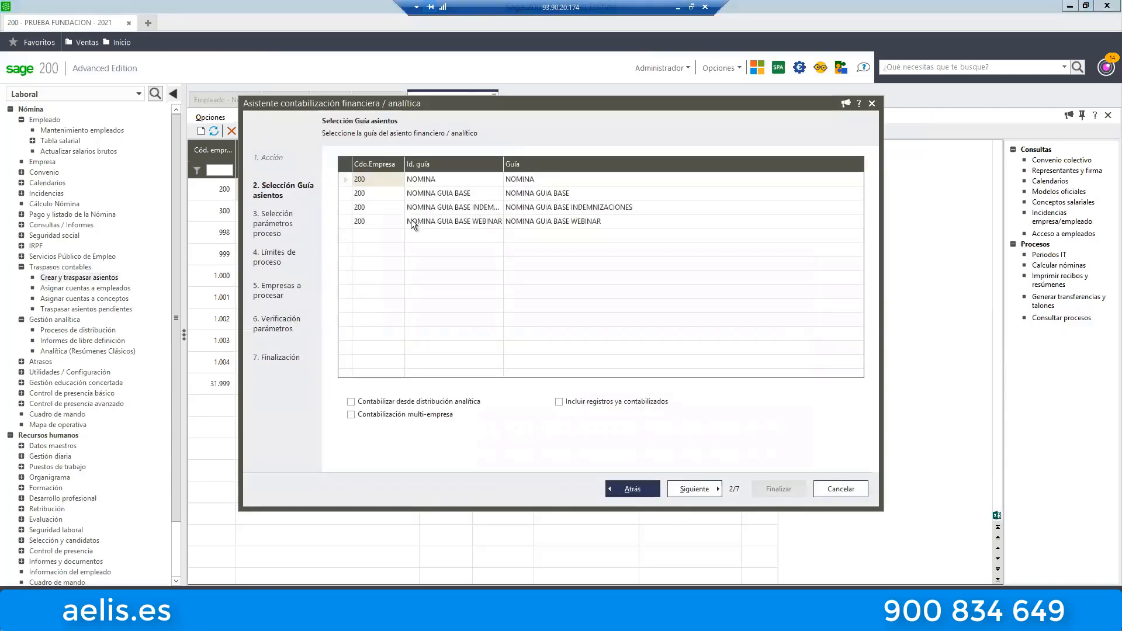
left_click(362, 222)
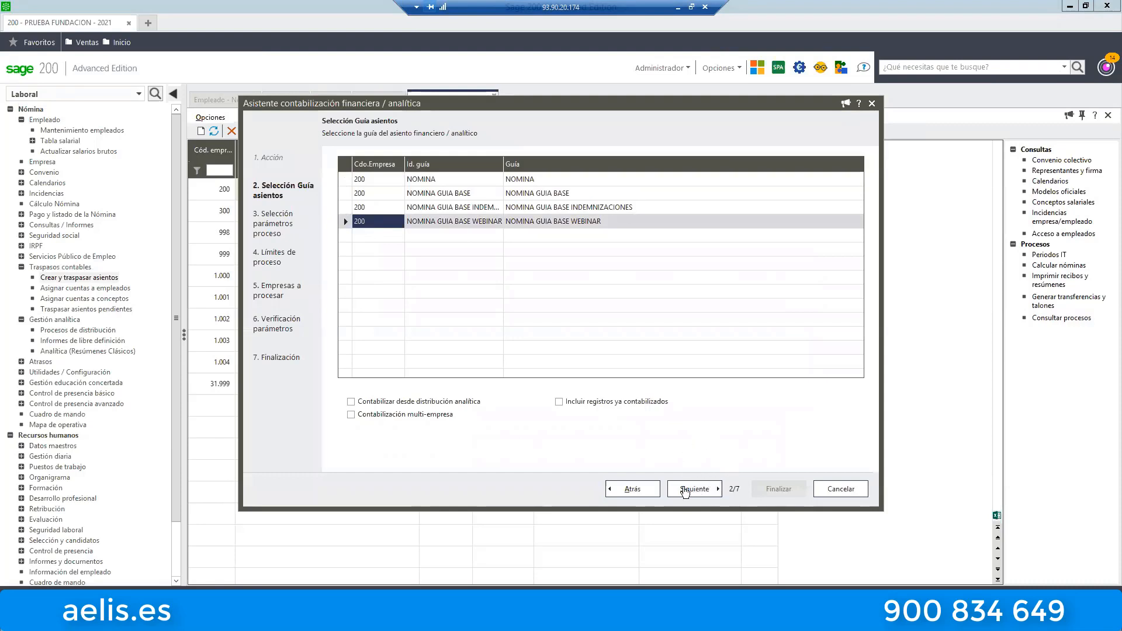
left_click(604, 402)
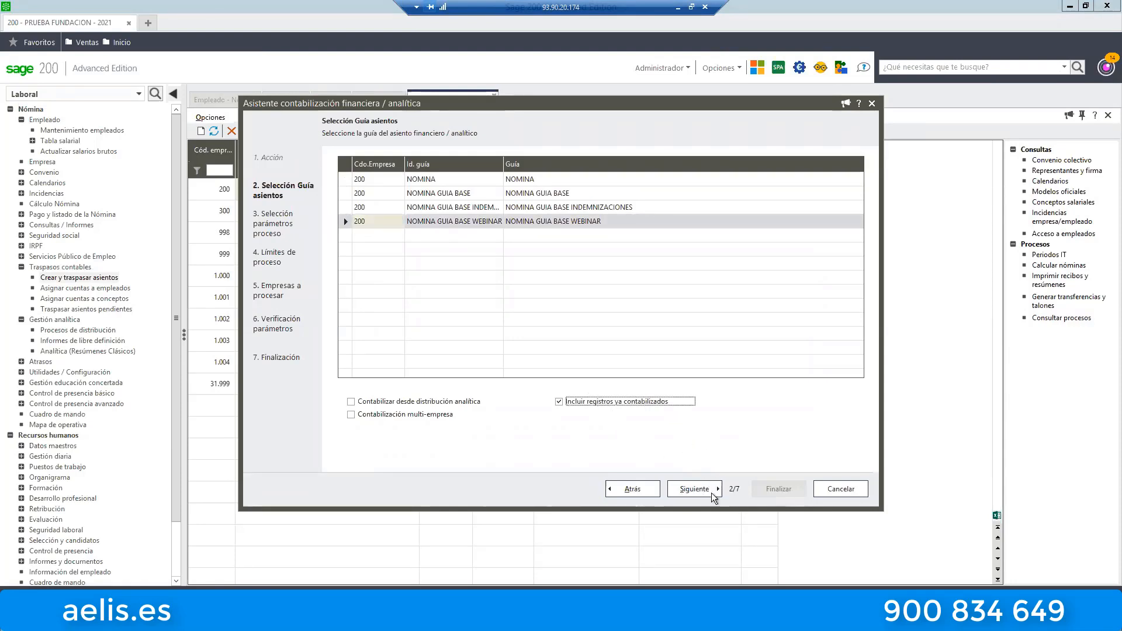
left_click(695, 489)
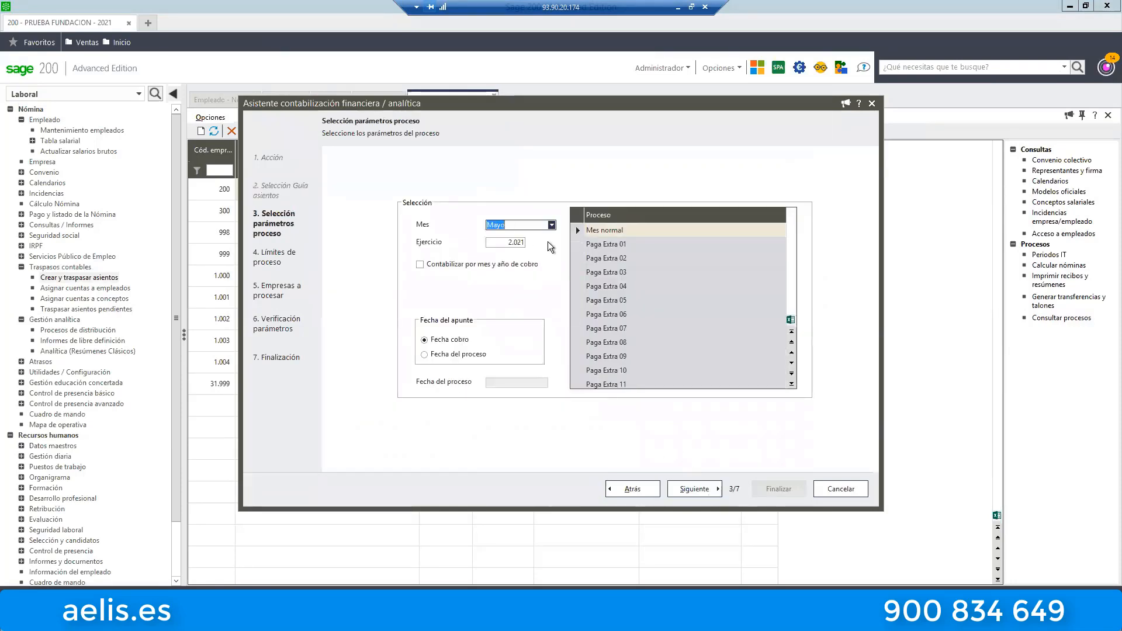
Set the month of the accounting process to Julio and enable posting from the analytical distribution.
left_click(552, 225)
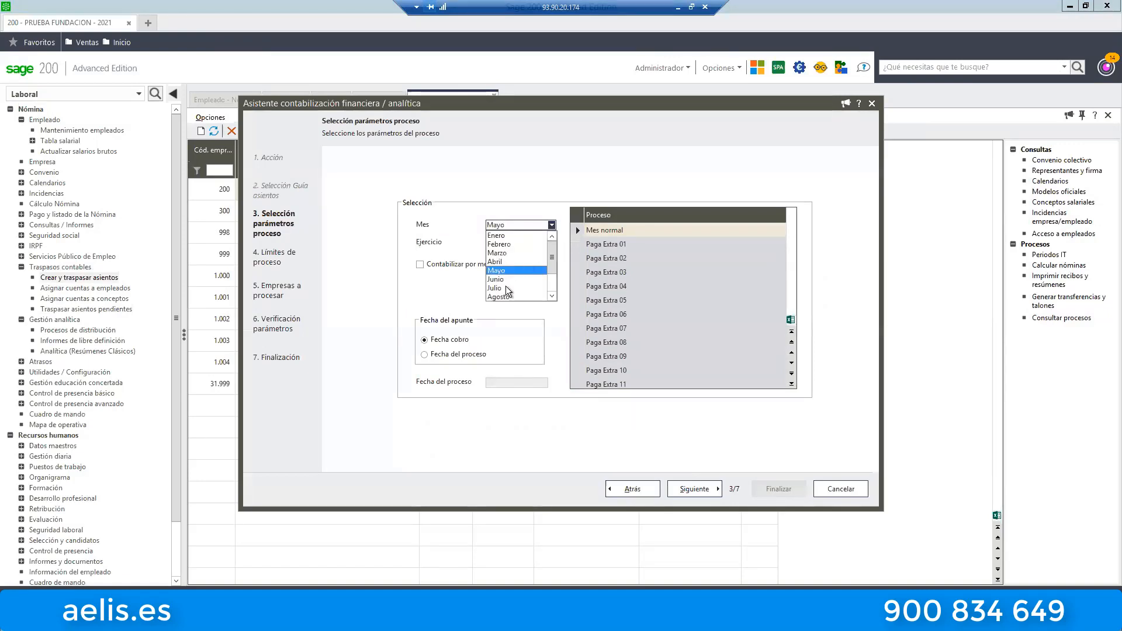
left_click(506, 288)
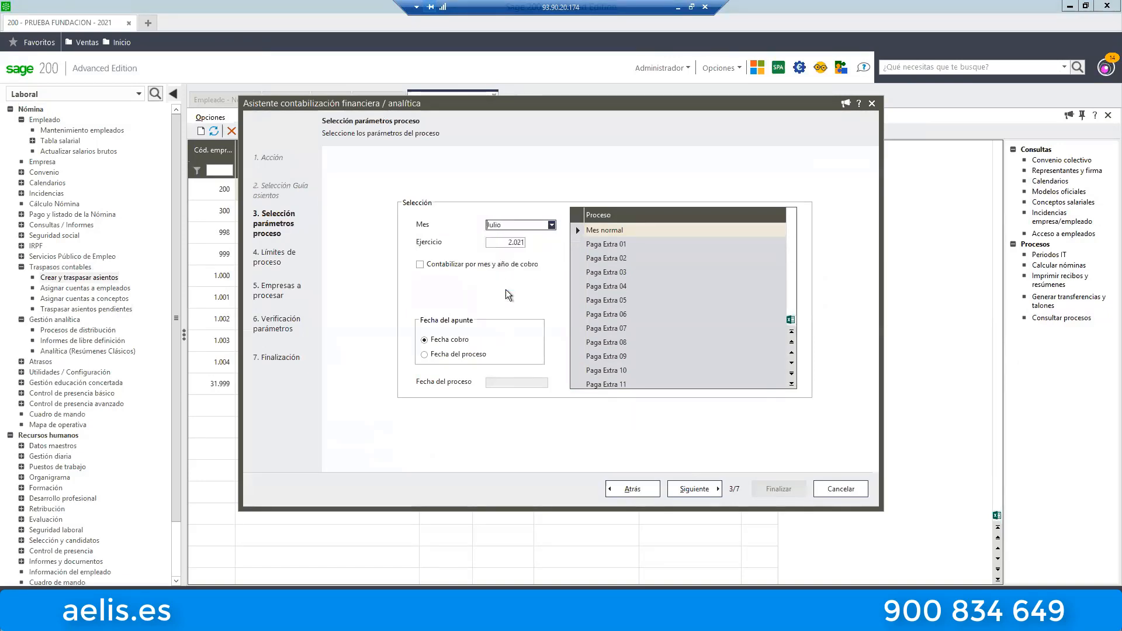
left_click(642, 490)
left_click(406, 403)
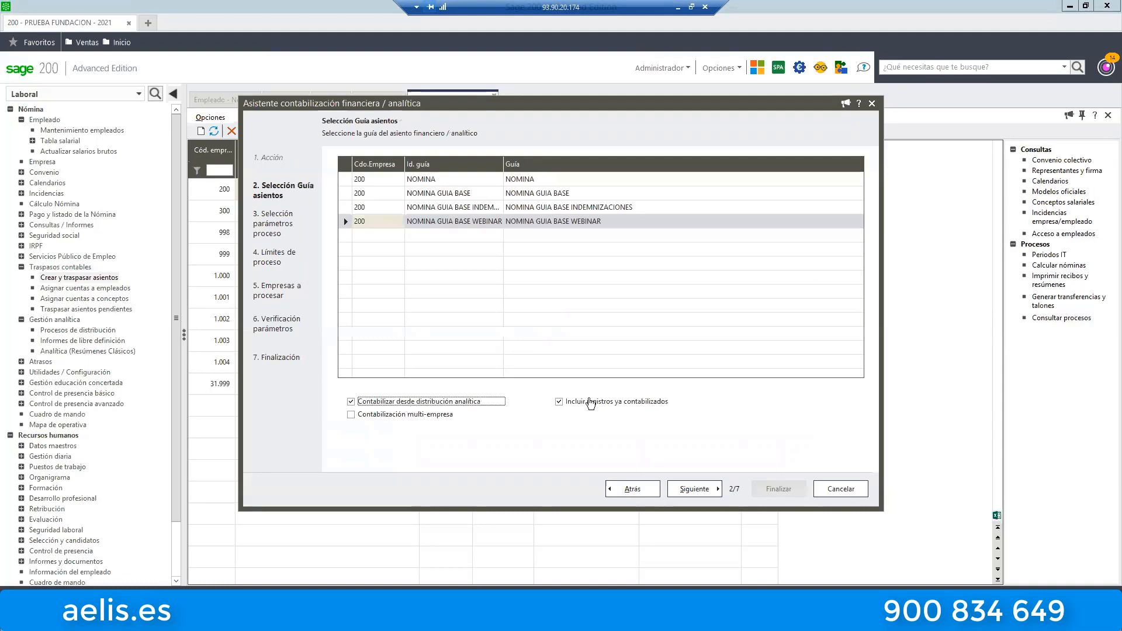
left_click(693, 489)
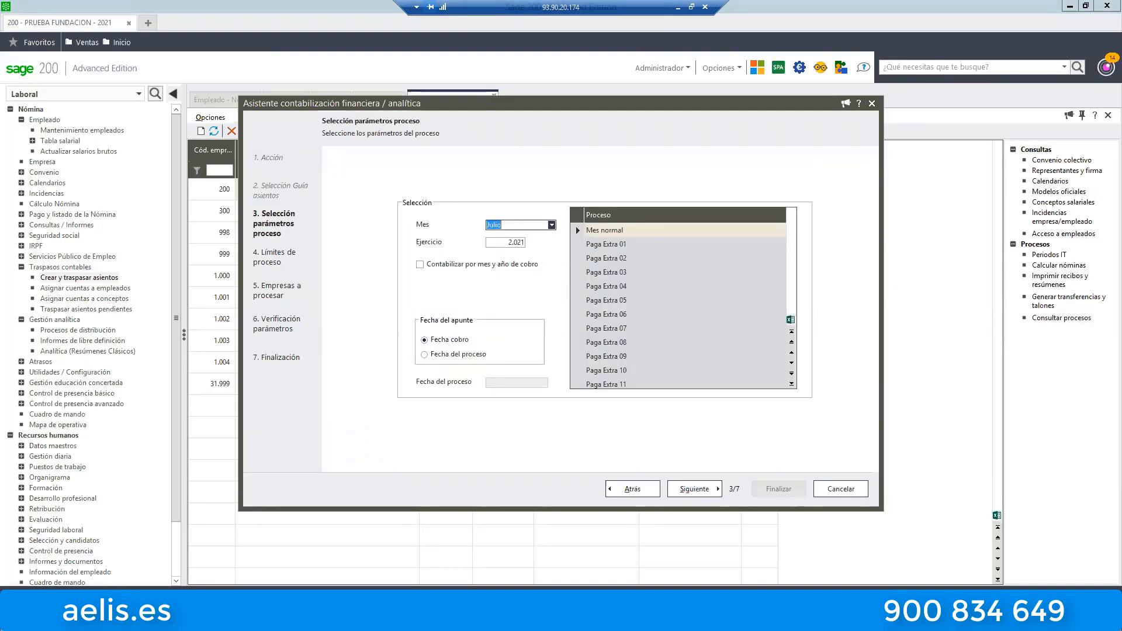
Date the entries by Fecha del proceso and generate the July entry proposal.
left_click(446, 356)
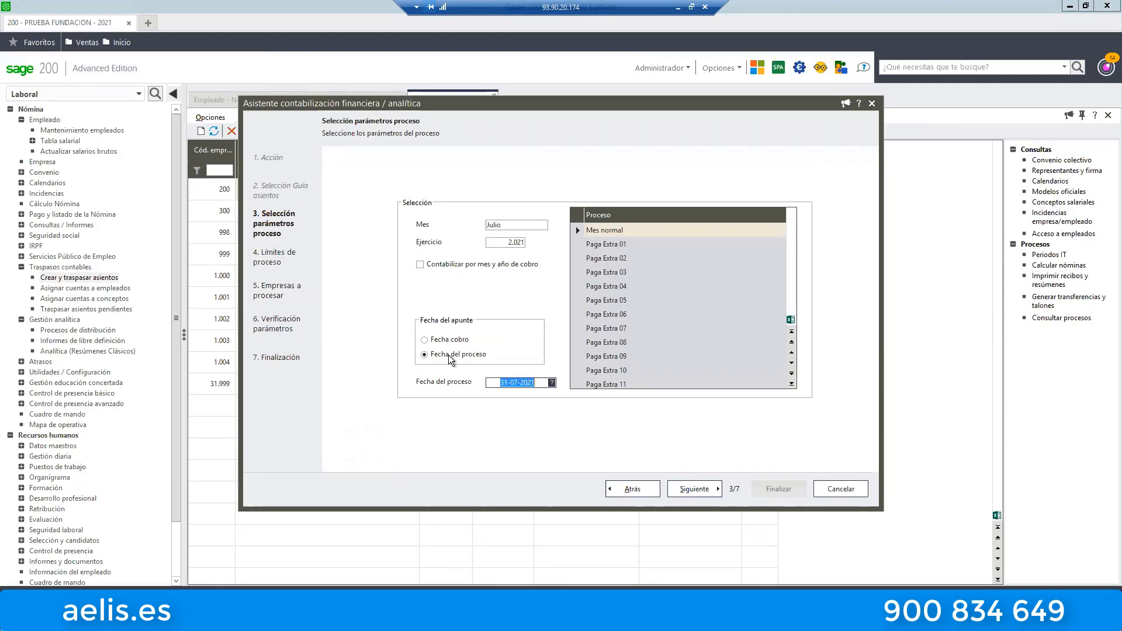
left_click(695, 491)
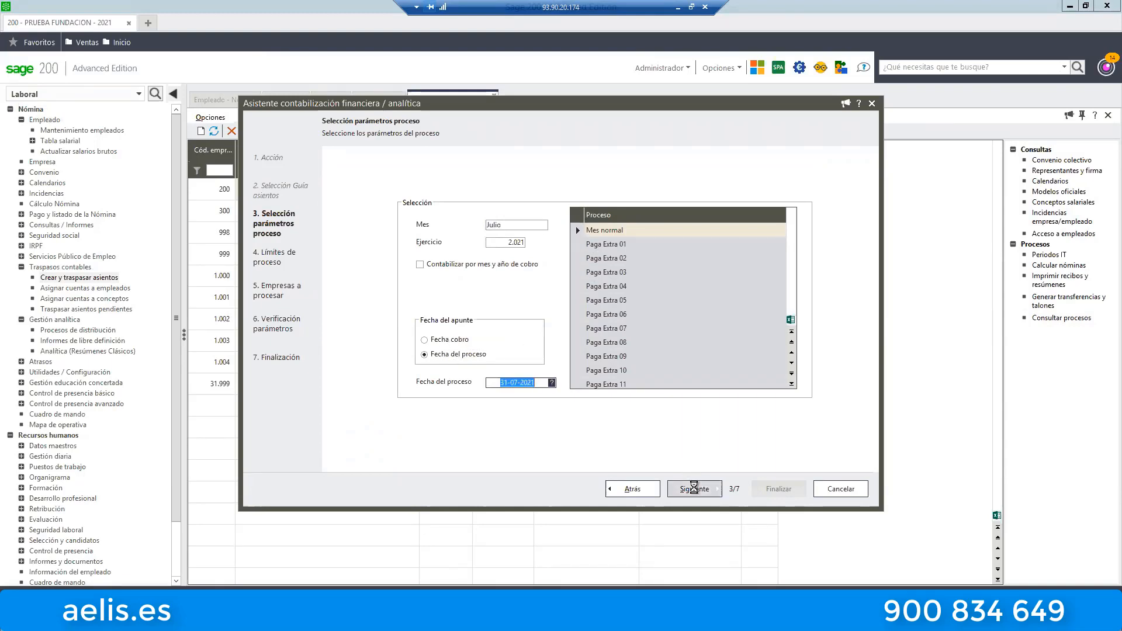
left_click(717, 494)
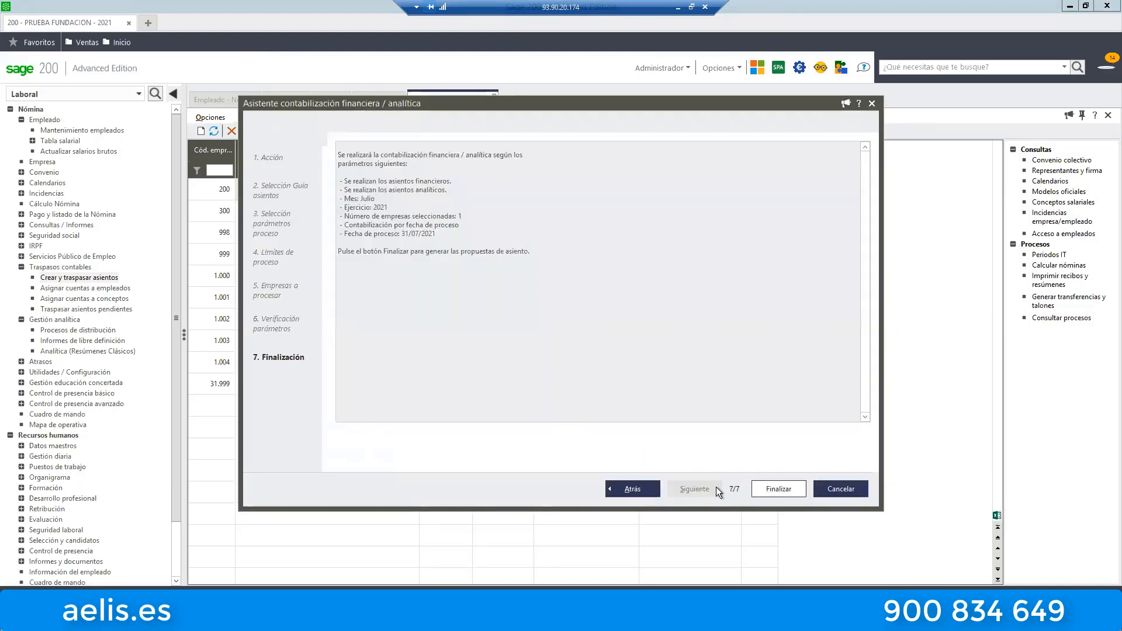
left_click(789, 493)
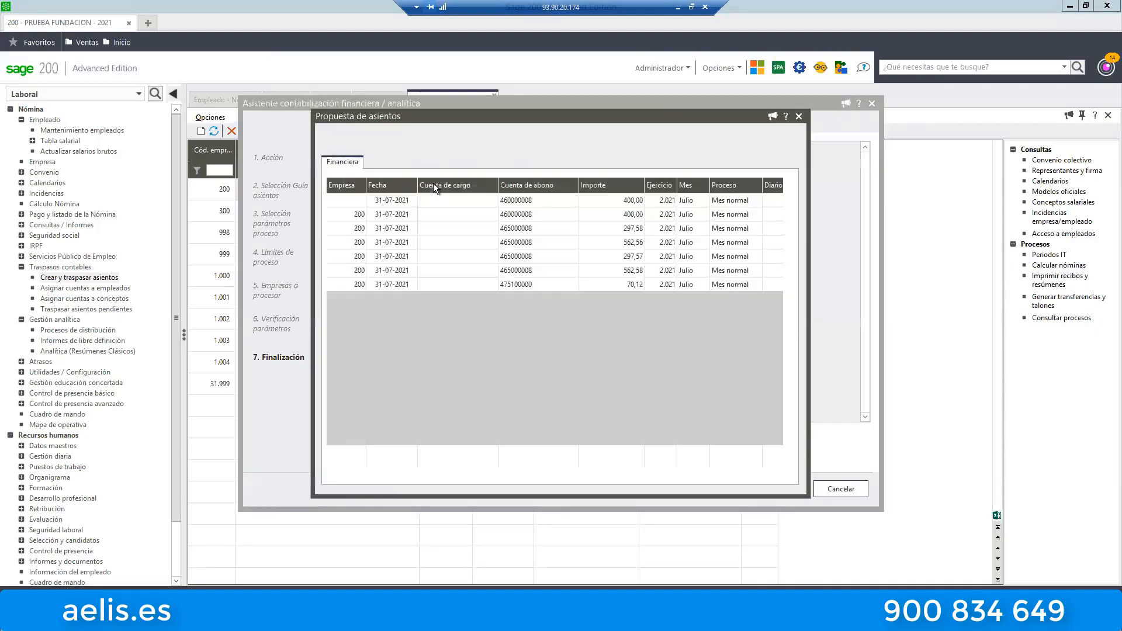
left_click(540, 284)
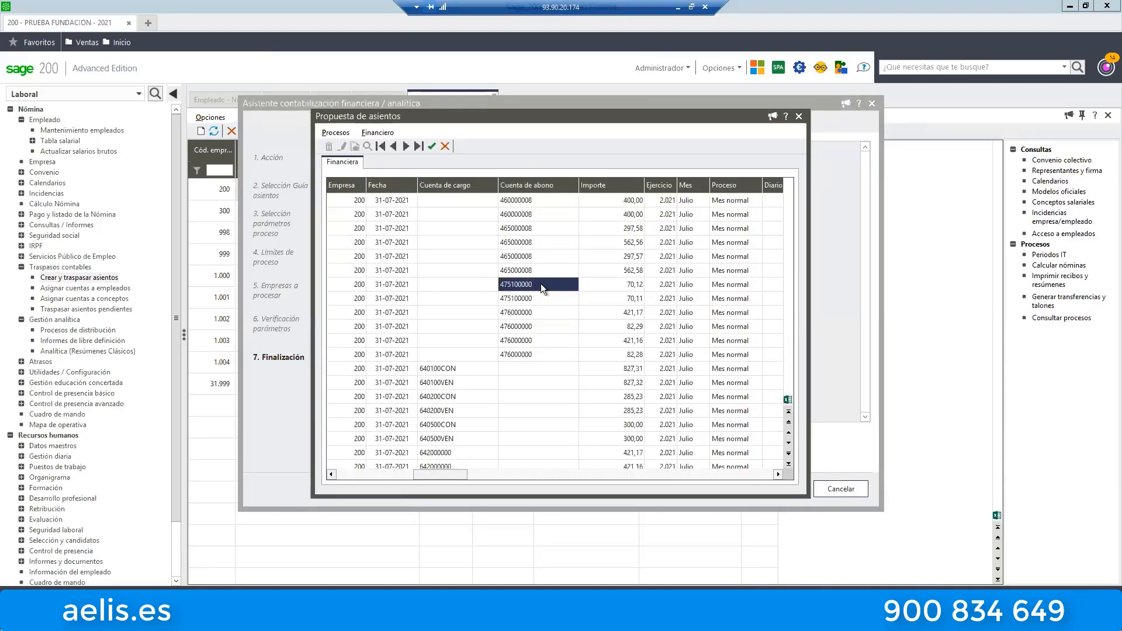
Examine the channel, delegation, department, section and project columns of the proposed July entries.
key("Right")
key("Right")
key("Right")
key("Right")
key("Right")
key("Right")
key("Right")
key("Right")
key("Right")
key("Right")
key("Right")
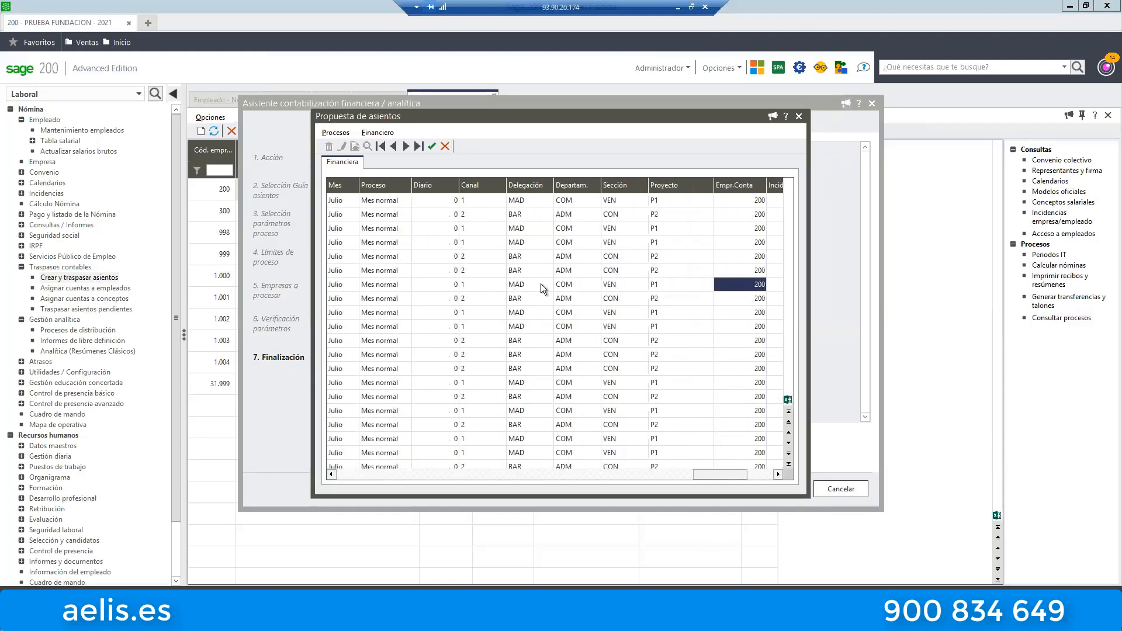
key("Left")
key("Left")
key("Left")
key("Left")
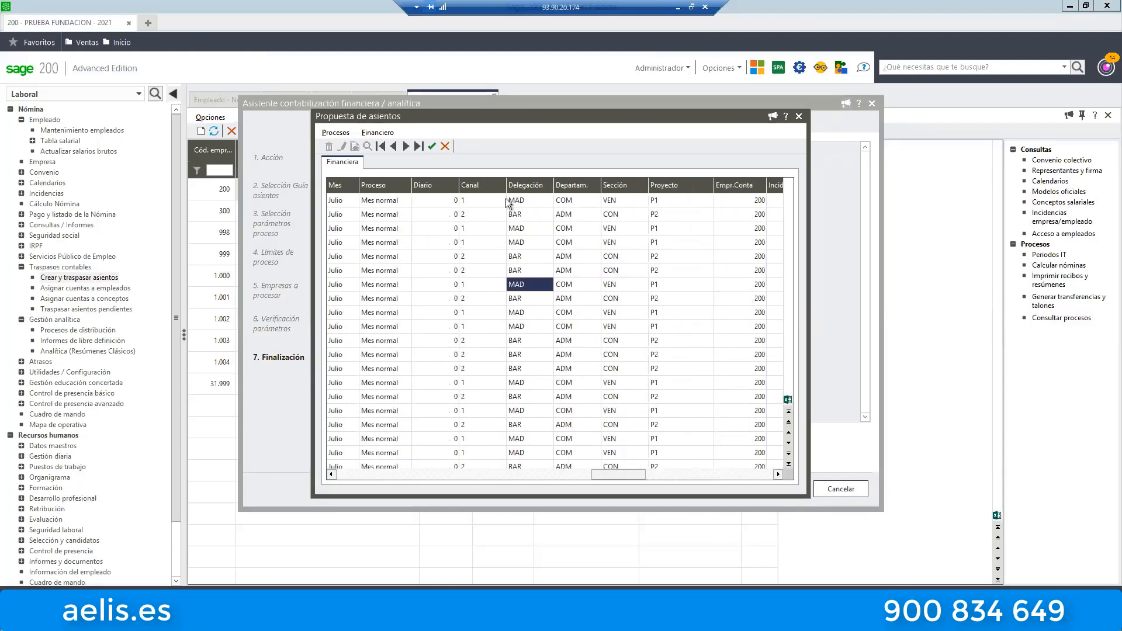
left_click(536, 205)
left_click(475, 202)
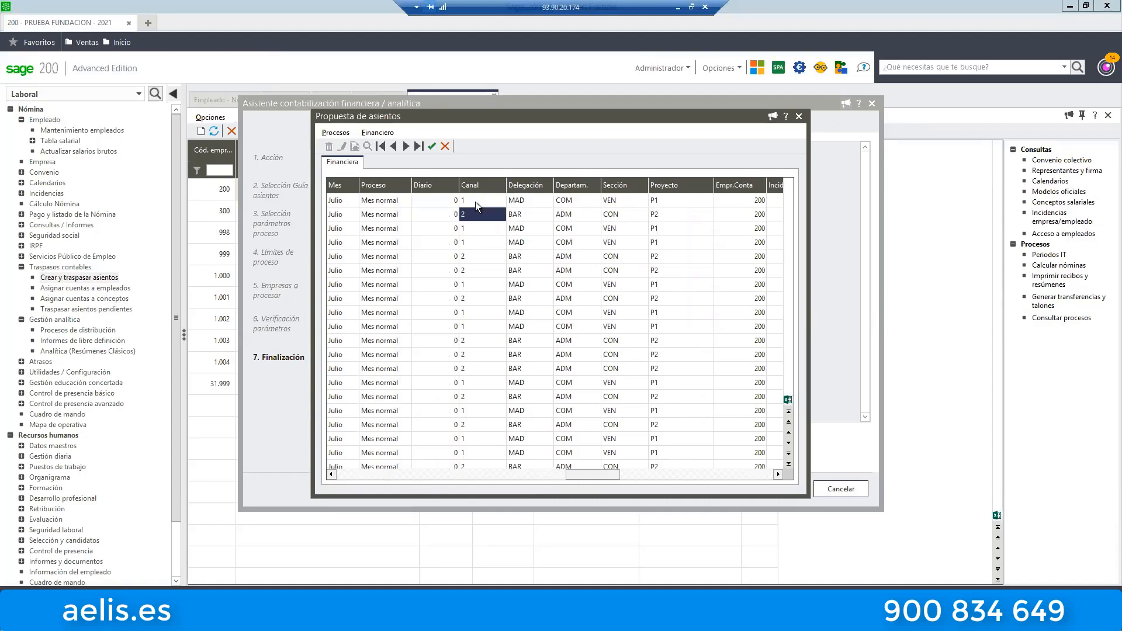
key("Right")
key("Right")
key("Right")
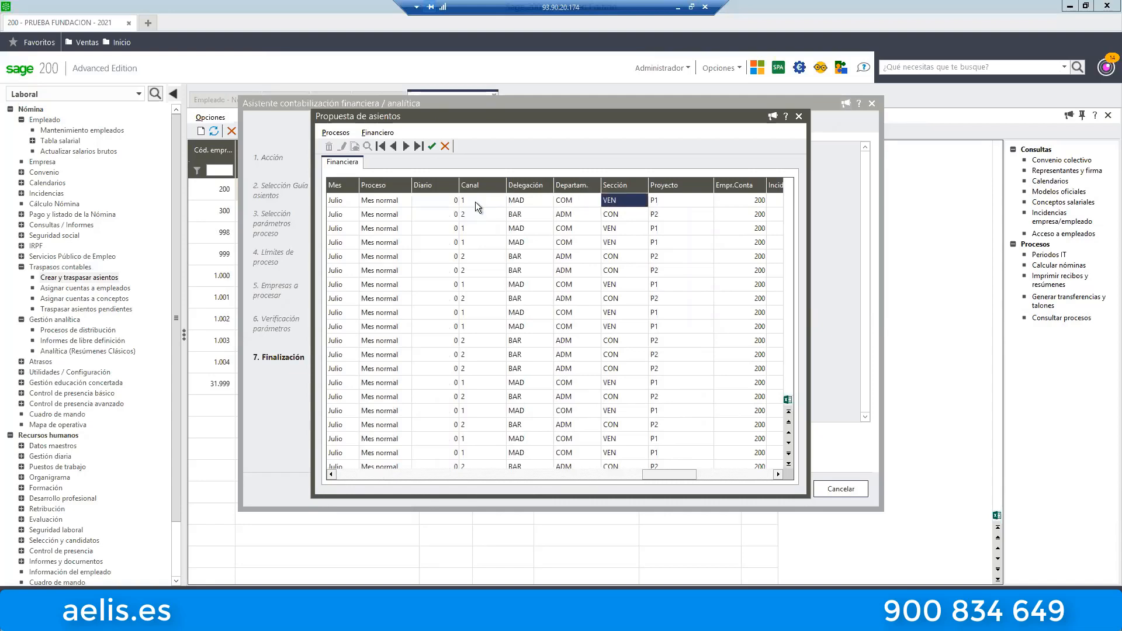
key("Right")
key("Left")
key("Left")
Compare the debit and credit accounts and amounts of the July entries with their analytical assignments, from channel to project.
key("Home")
key("Right")
key("Right")
key("Right")
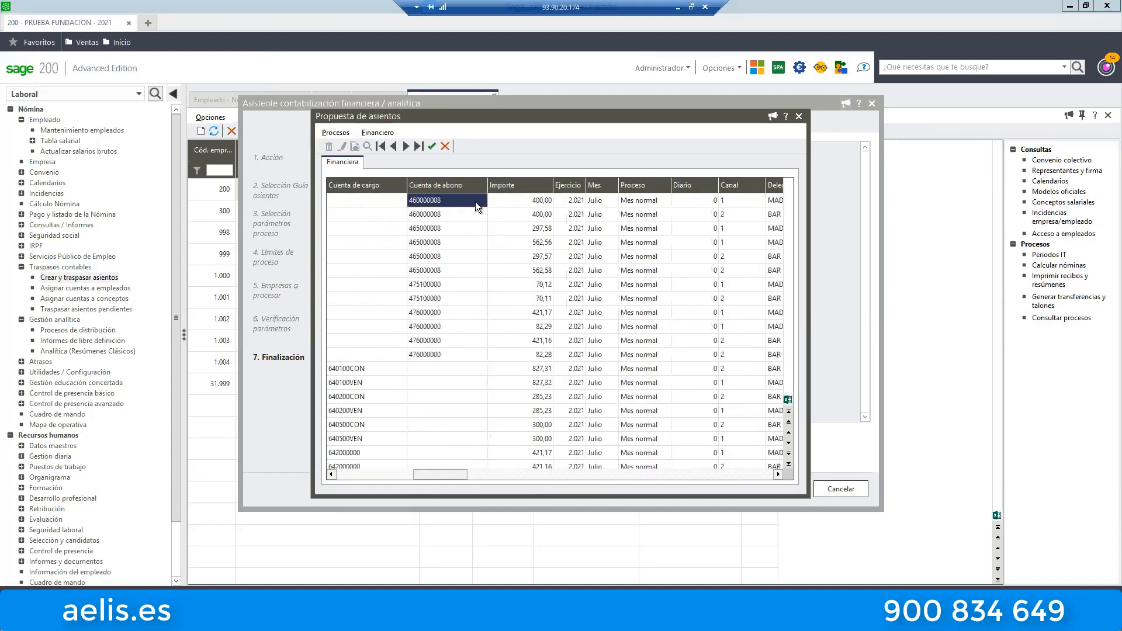
key("Left")
key("Right")
key("Right")
key("Right")
key("Right")
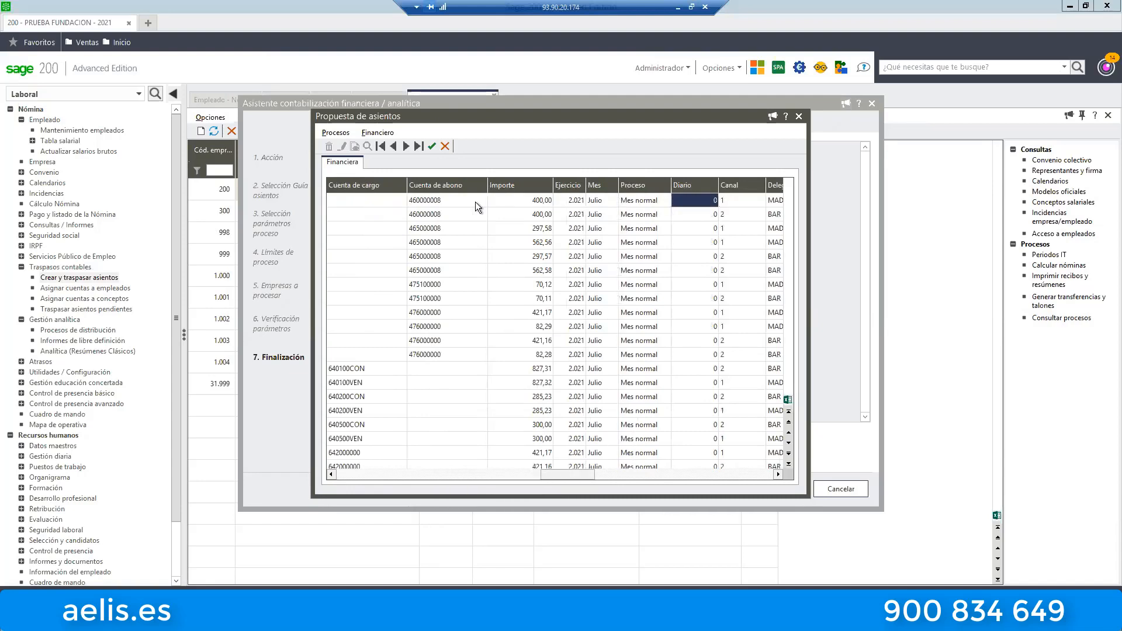
key("Right")
key("Left")
key("Left")
key("Home")
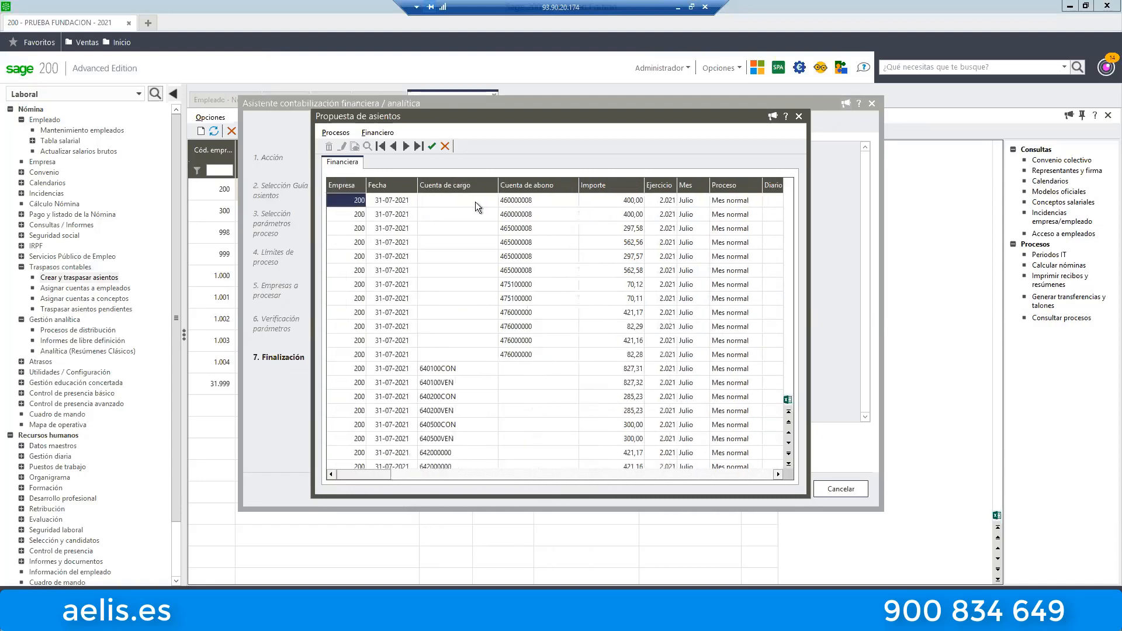
key("Right")
key("Right")
key("Right")
key("Right")
key("Right")
key("Right")
key("Right")
key("Right")
key("Right")
key("Right")
key("Right")
key("Right")
key("Right")
key("Right")
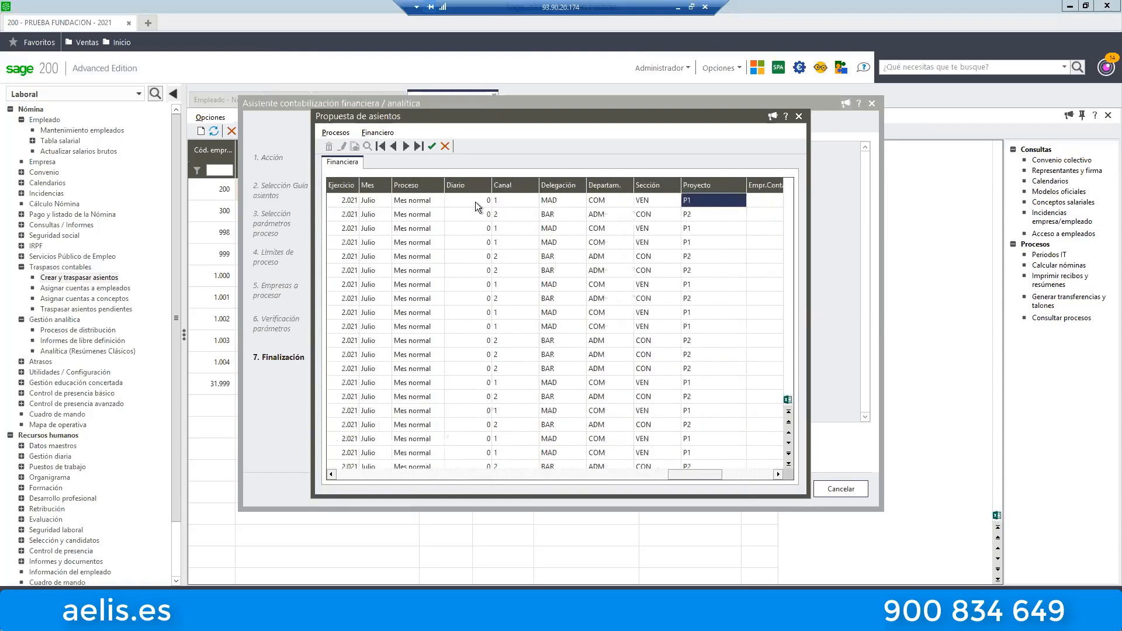
key("Right")
key("Left")
key("Left")
key("Left")
key("Left")
key("Left")
key("Left")
key("Left")
key("Left")
key("Left")
key("Left")
key("Left")
key("Left")
key("Left")
key("Left")
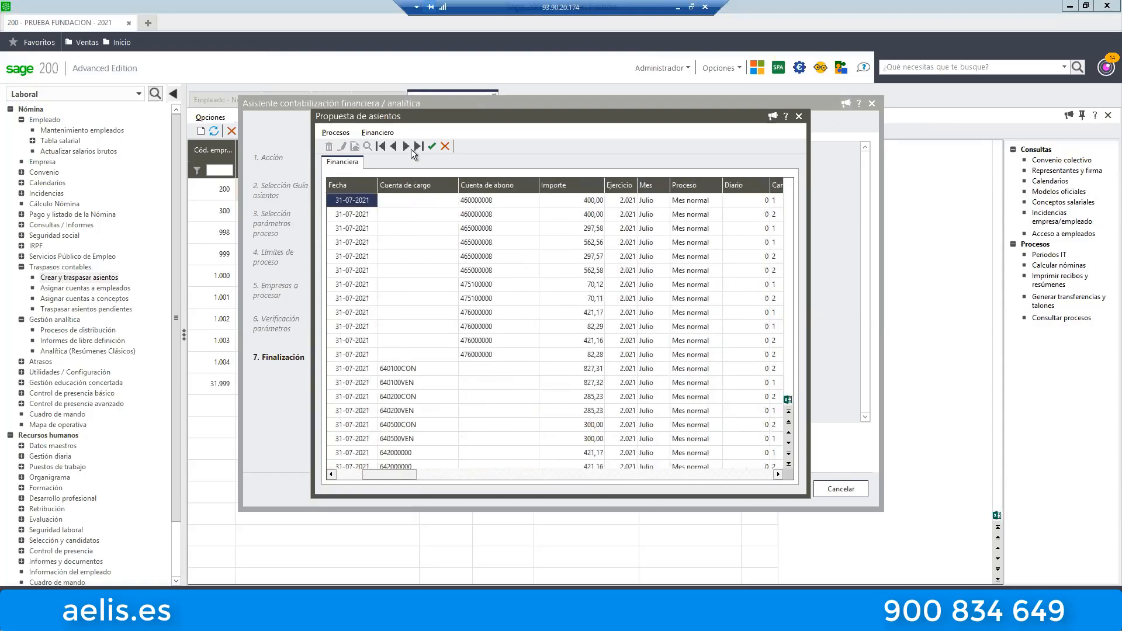
Show the July proposal Por Cuenta y Empleado and examine the comment, amount and employee columns of its entries.
left_click(378, 132)
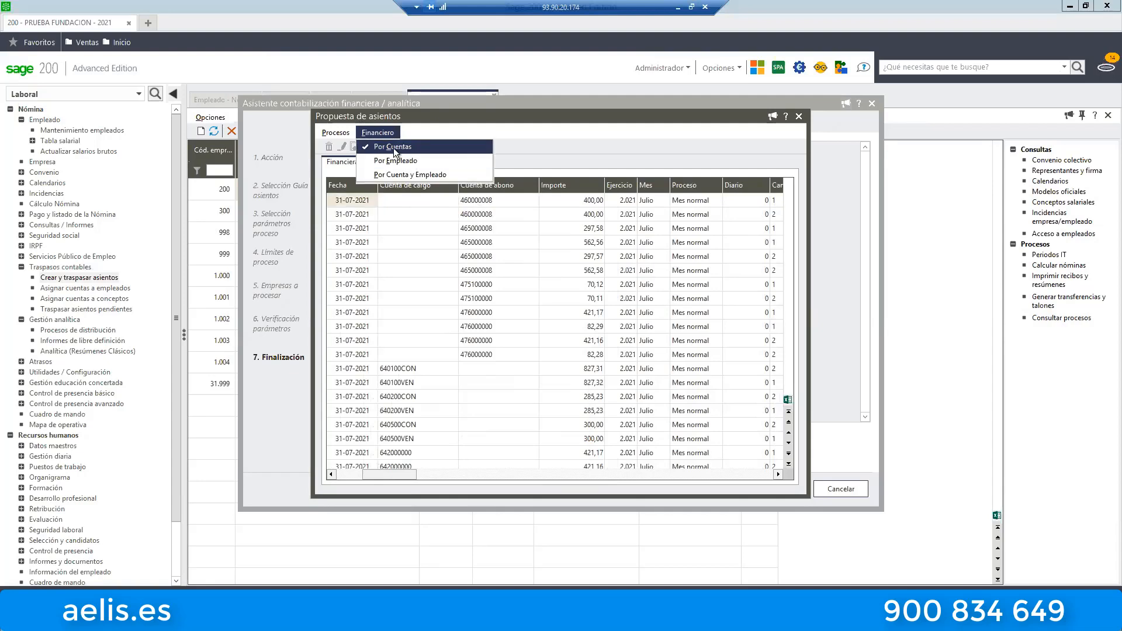
left_click(401, 174)
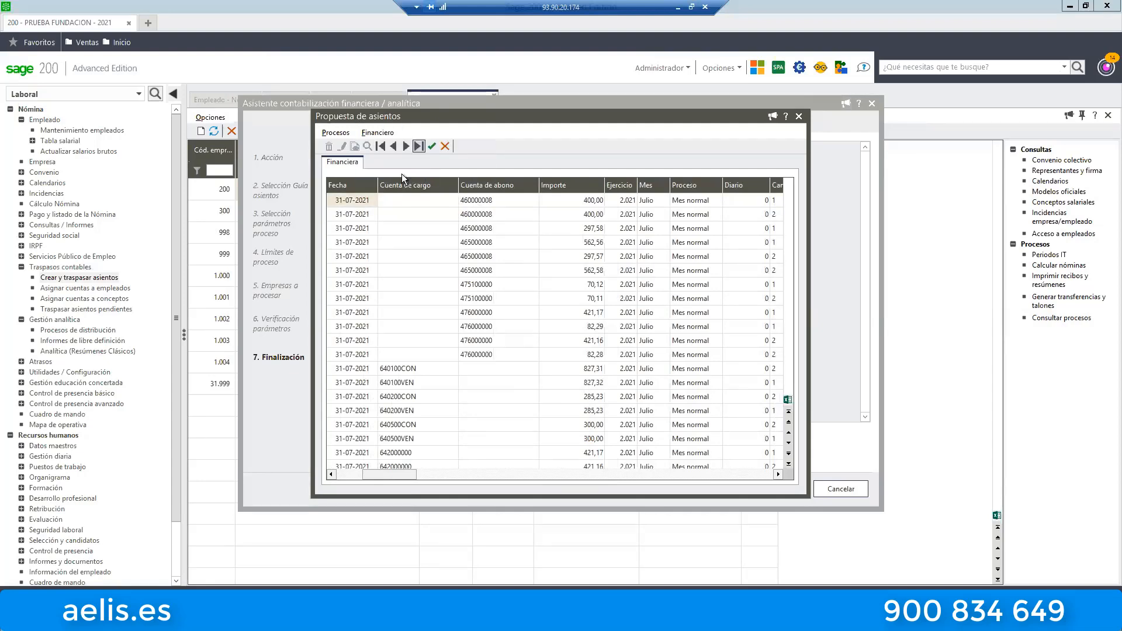
left_click(600, 228)
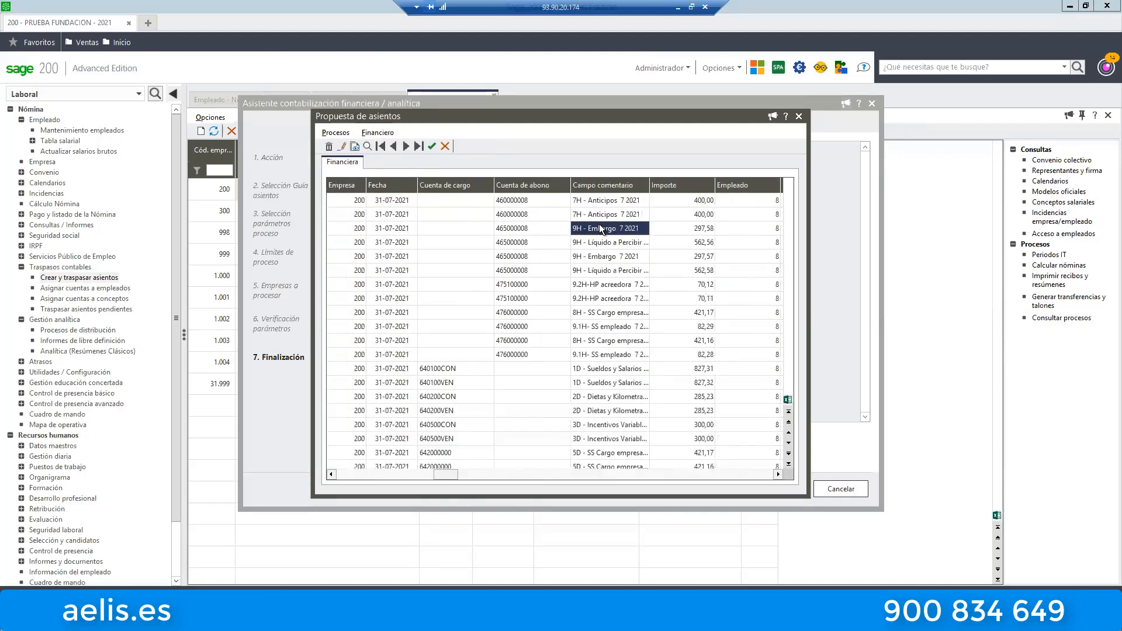
key("Right")
key("Right")
key("Right")
key("Right")
key("Left")
key("Left")
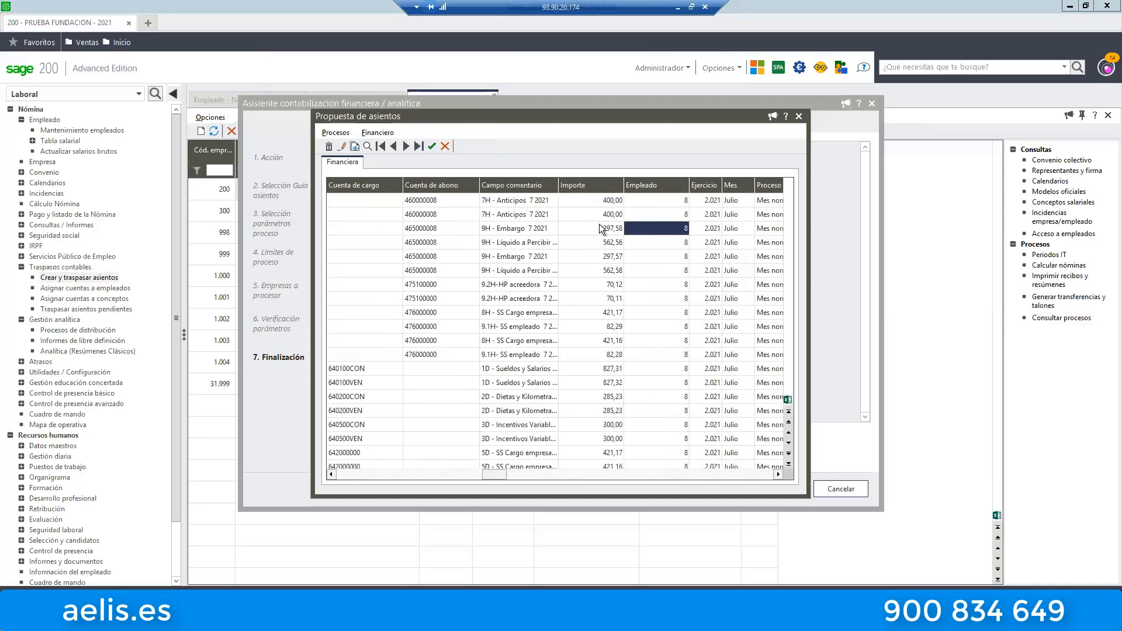
Check the analytical columns of the per-account-and-employee proposal, then close it and cancel the accounting wizard.
key("Right")
key("Right")
key("Right")
key("Right")
key("Right")
key("Right")
key("Right")
key("Right")
key("Right")
key("Right")
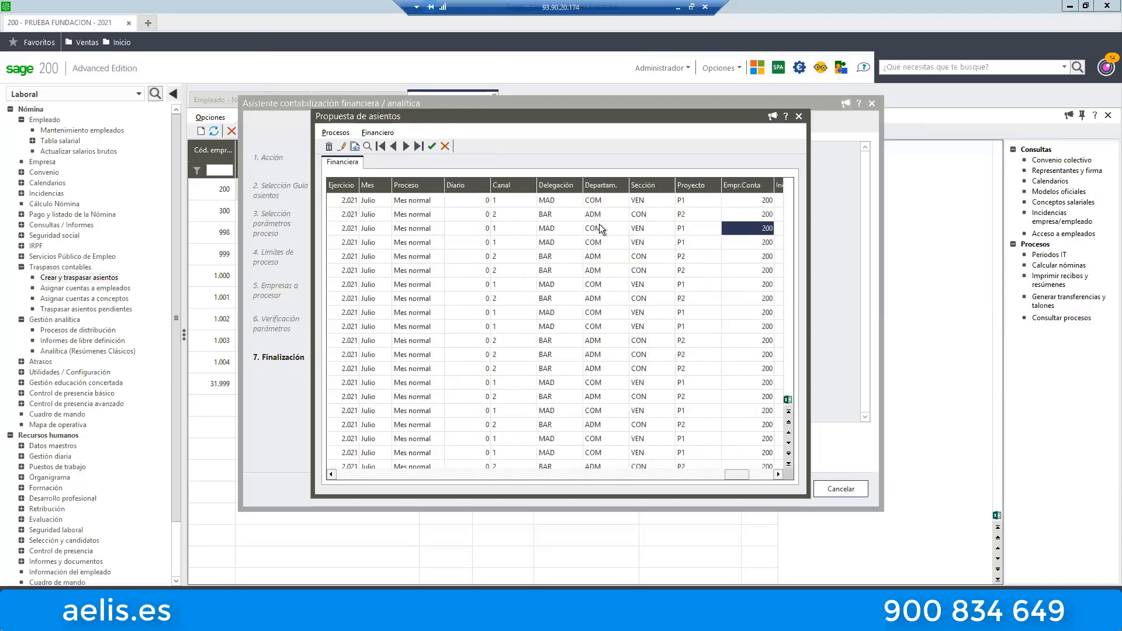
key("Left")
key("Left")
key("Left")
key("Left")
key("Left")
key("Left")
key("Left")
key("Left")
key("Left")
key("Left")
key("Left")
key("Left")
key("Left")
key("Left")
key("Left")
key("Left")
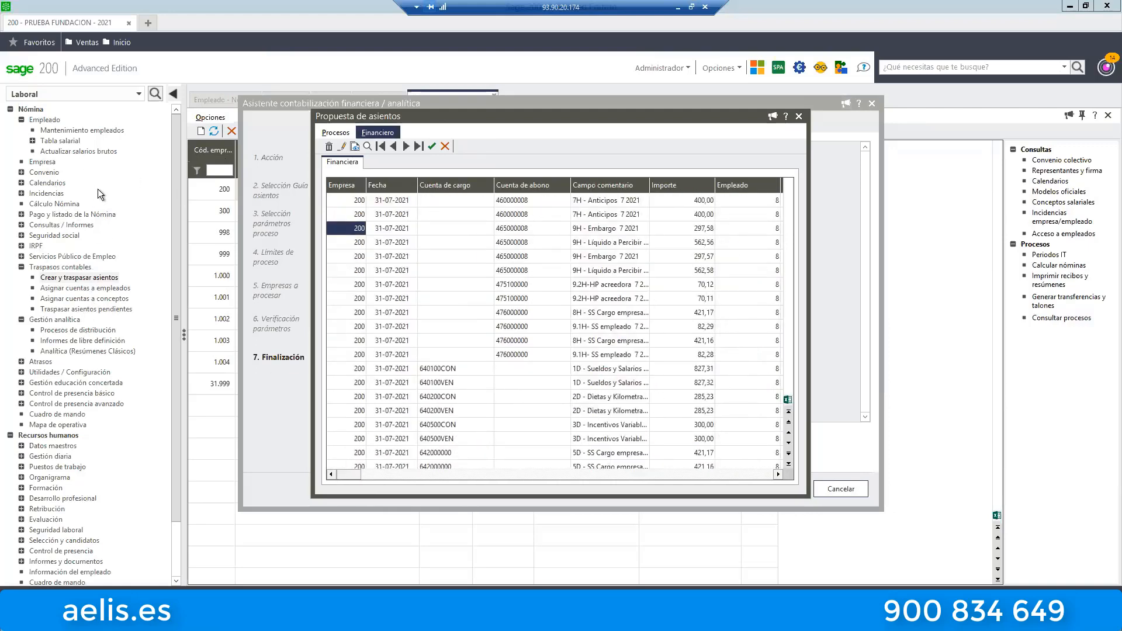
left_click(797, 116)
left_click(842, 489)
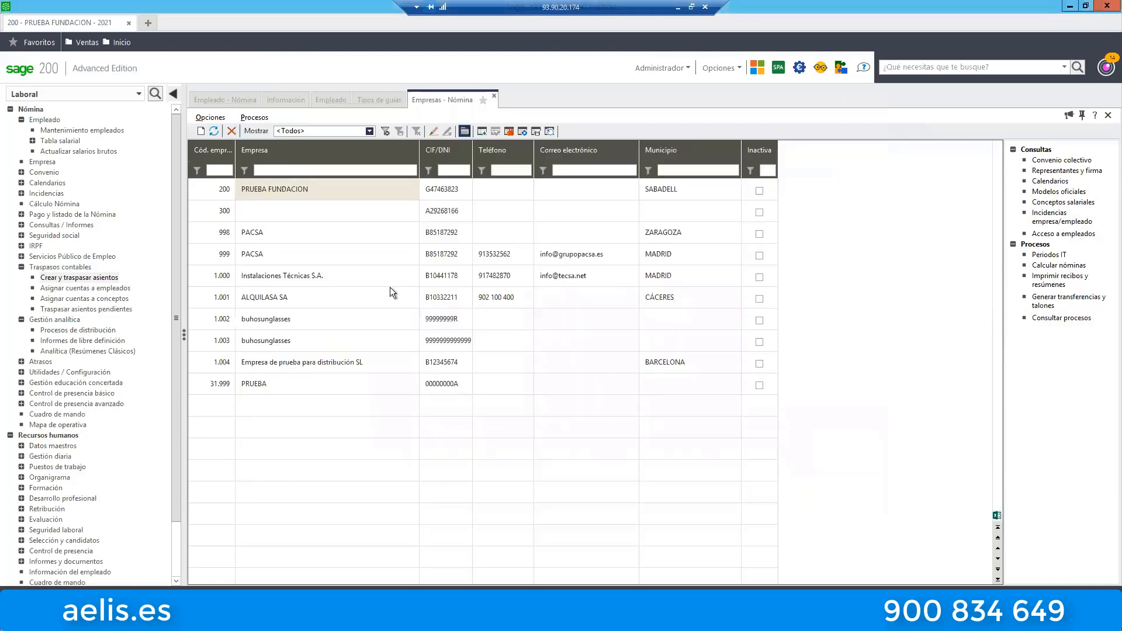
Open the NOMINA GUIA BASE WEBINAR accounting guide in Tipos de guías.
left_click(367, 99)
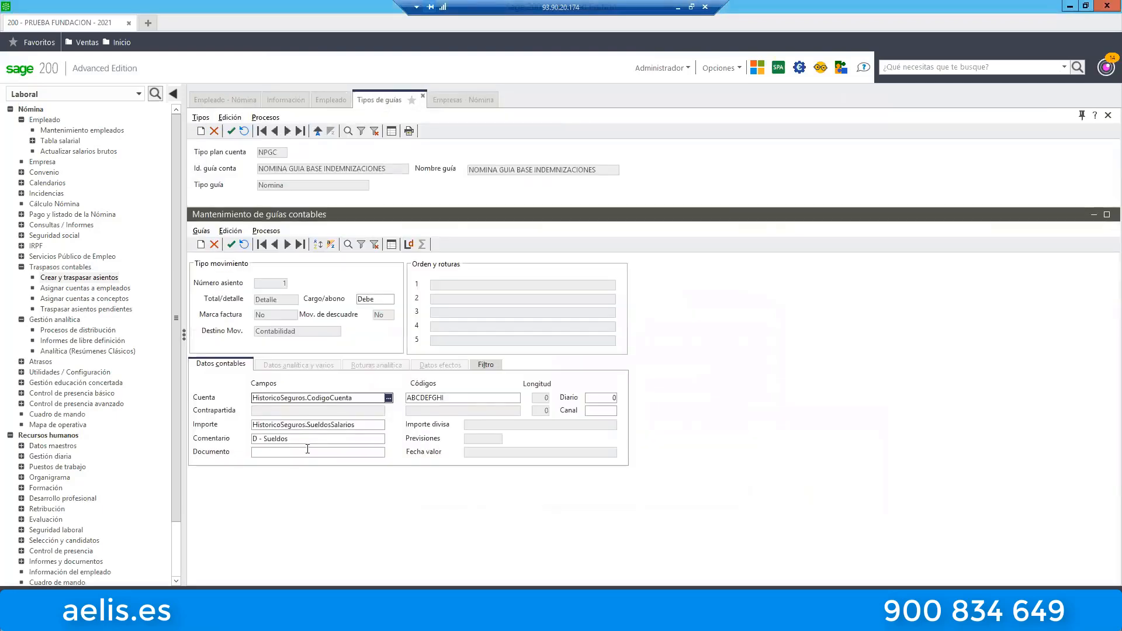
left_click(392, 131)
left_click(271, 197)
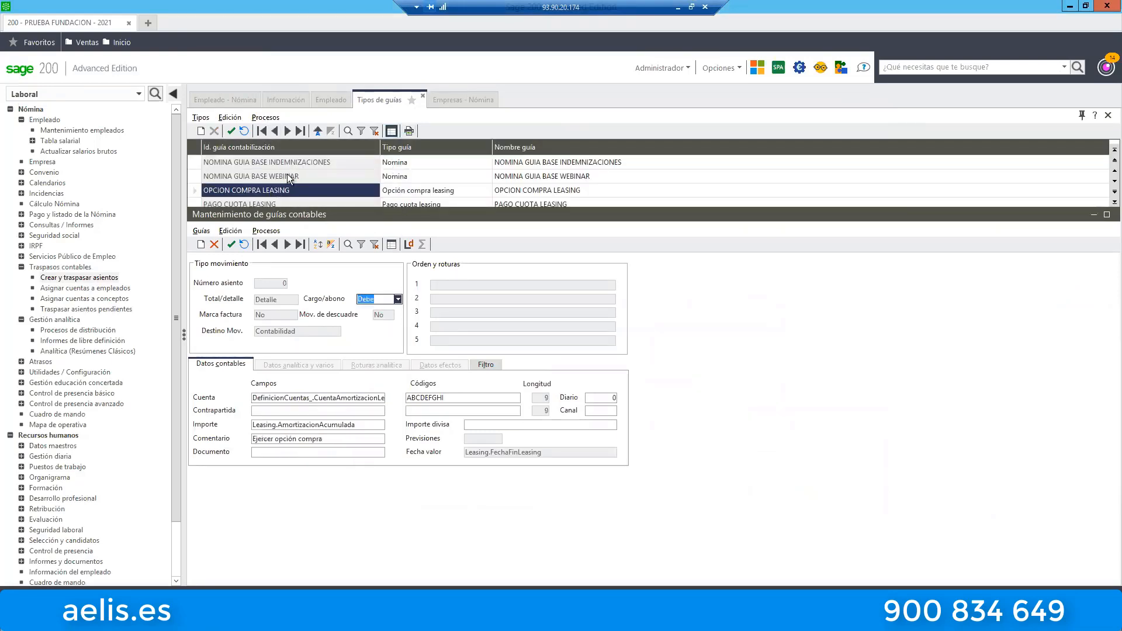
left_click(287, 174)
double_click(297, 174)
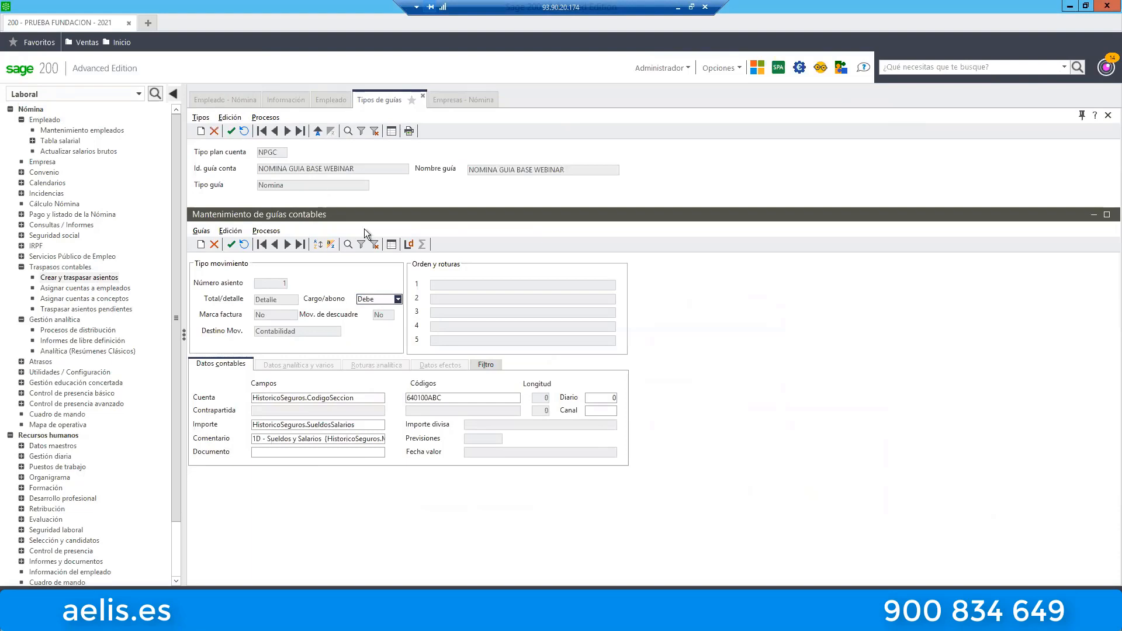
Examine the Comentario expression of the Sueldos y Salarios movement, including its month and year fields.
left_click(325, 439)
left_click(344, 439)
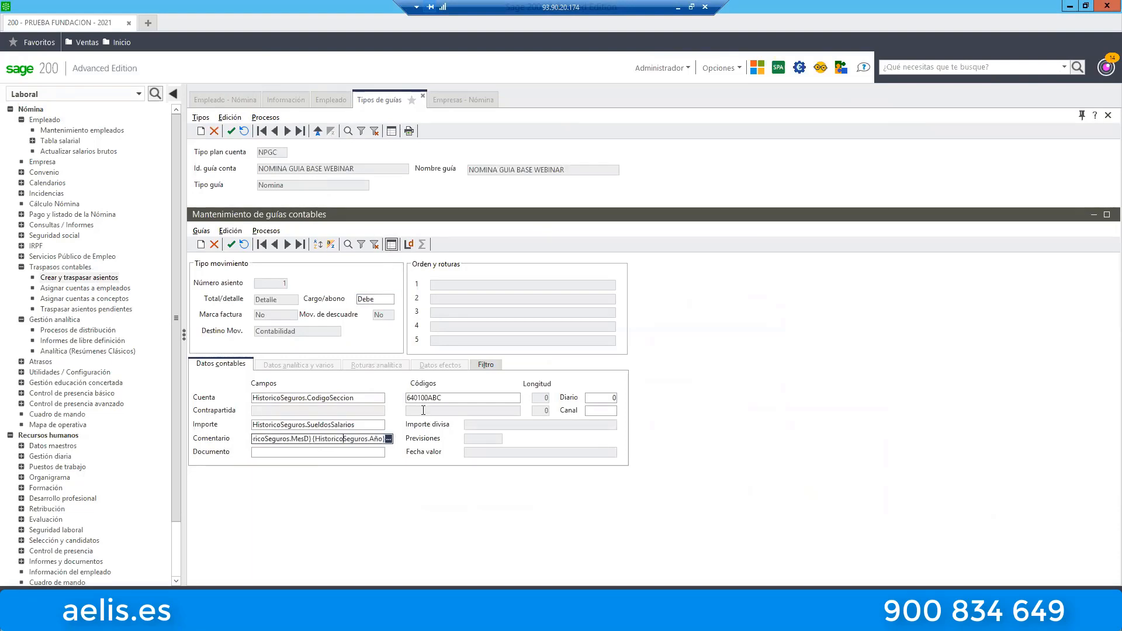
key("Left")
key("Left")
key("Left")
key("Left")
key("Left")
key("Left")
key("Left")
key("Left")
key("Left")
key("Left")
key("Left")
key("Left")
key("Left")
key("Left")
key("Left")
key("Left")
key("Left")
key("Left")
key("Left")
key("Left")
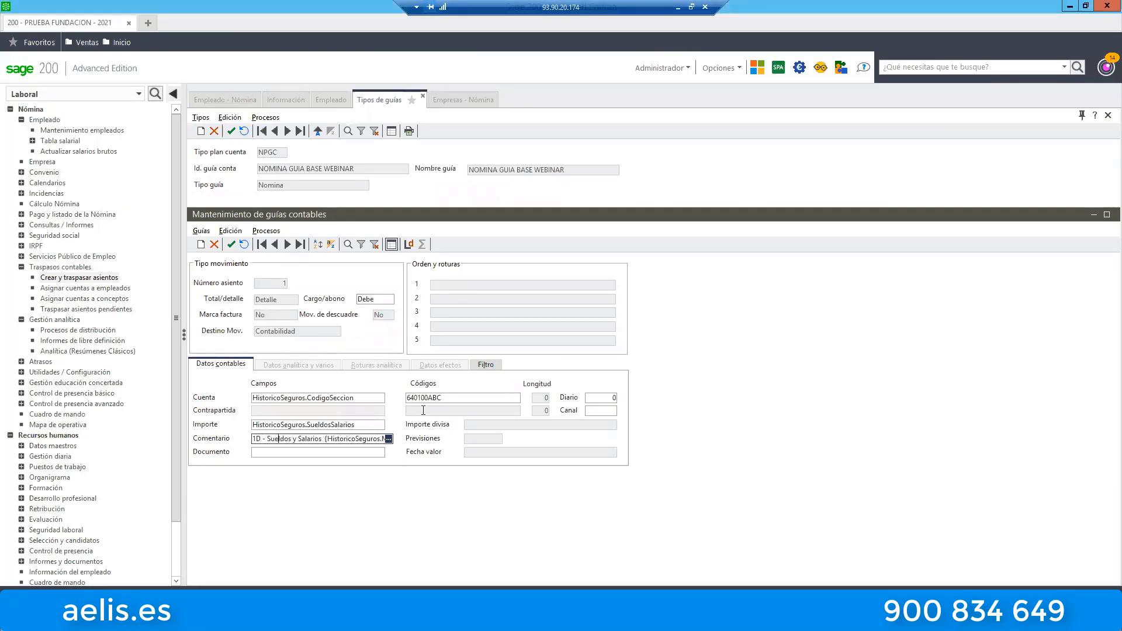
key("Right")
key("Right")
key("Right")
key("Right")
key("Right")
key("Right")
key("Right")
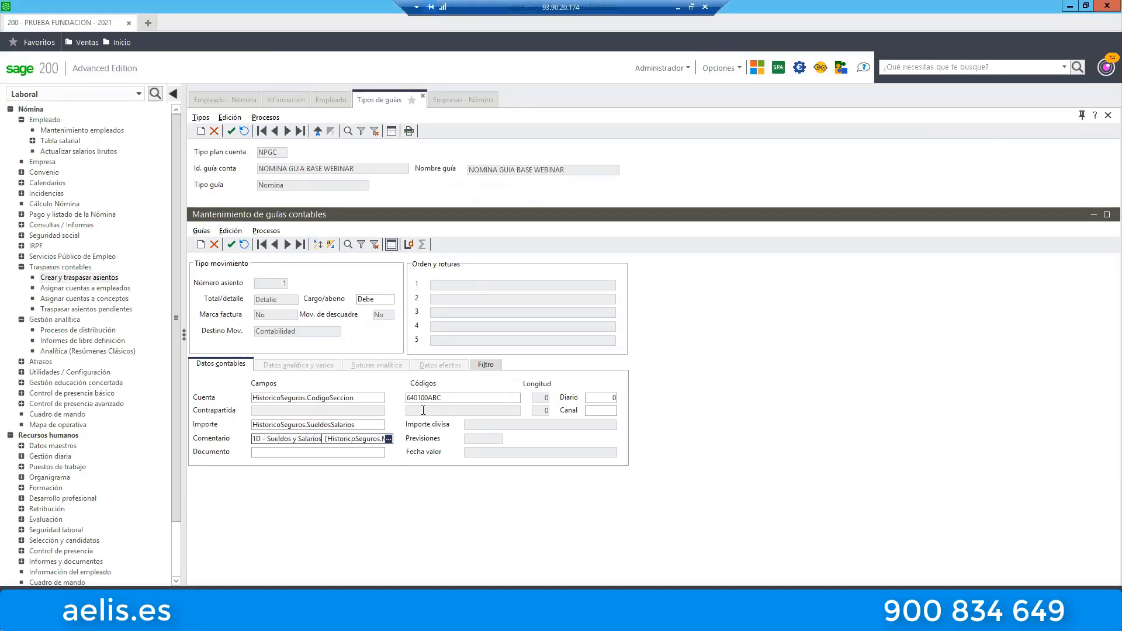
key("Right")
key("Right")
key("Right")
key("Right")
key("Right")
key("Right")
key("Right")
key("Right")
key("Right")
key("Right")
key("Right")
key("Right")
key("Right")
key("Right")
key("Right")
key("Right")
key("Right")
key("Right")
key("Right")
key("Right")
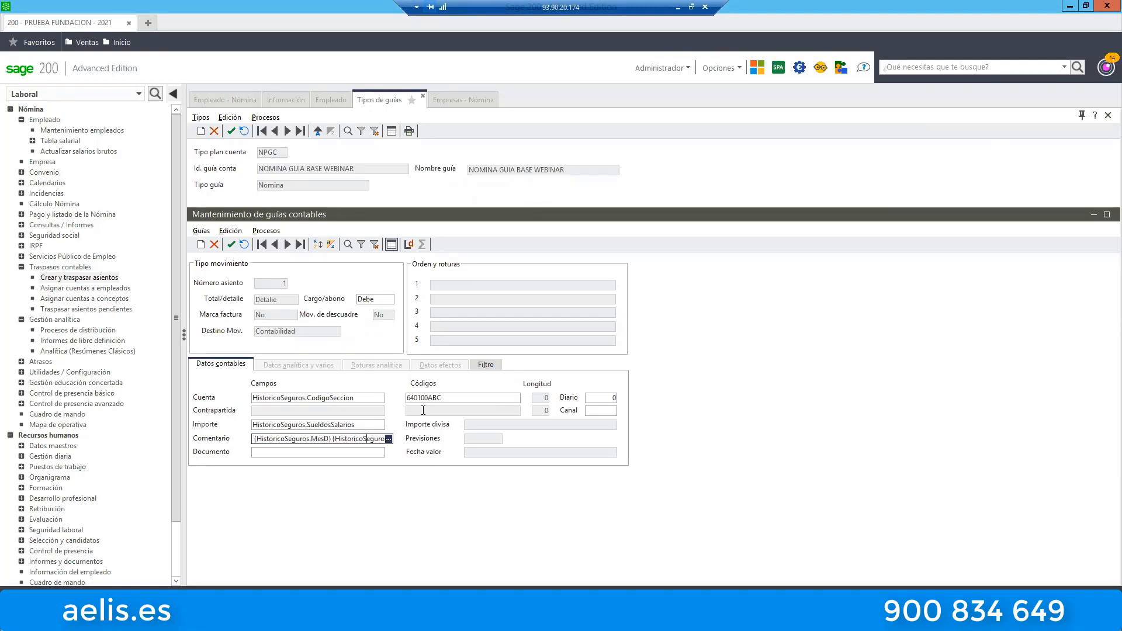
Open the guide field selector for the Comentario and browse the fields of the Historico table.
left_click(388, 438)
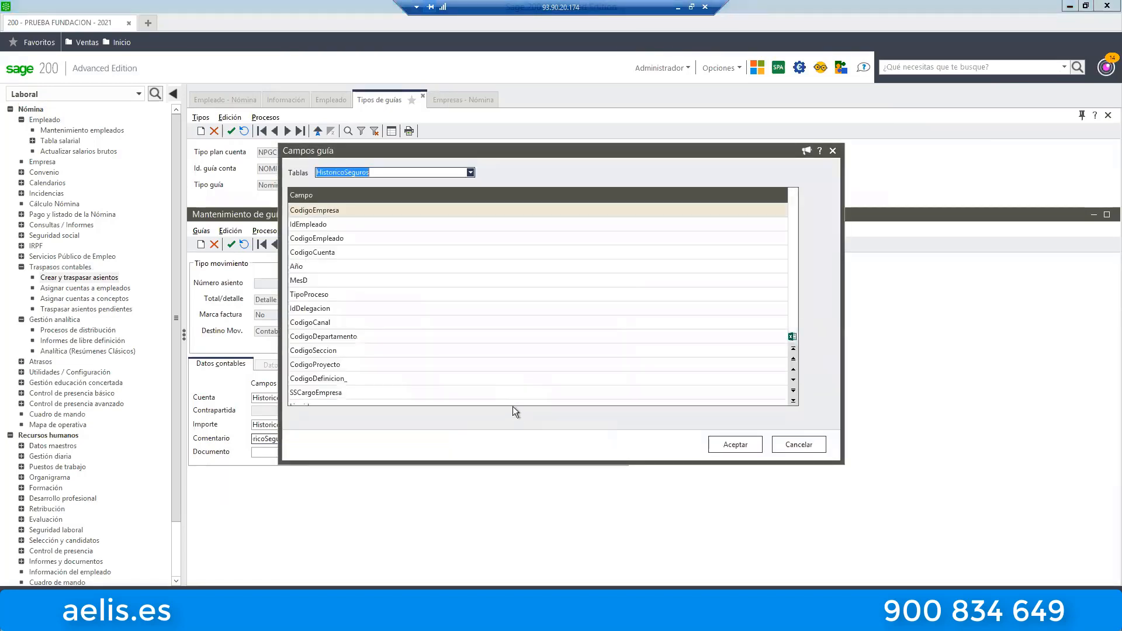
left_click(471, 172)
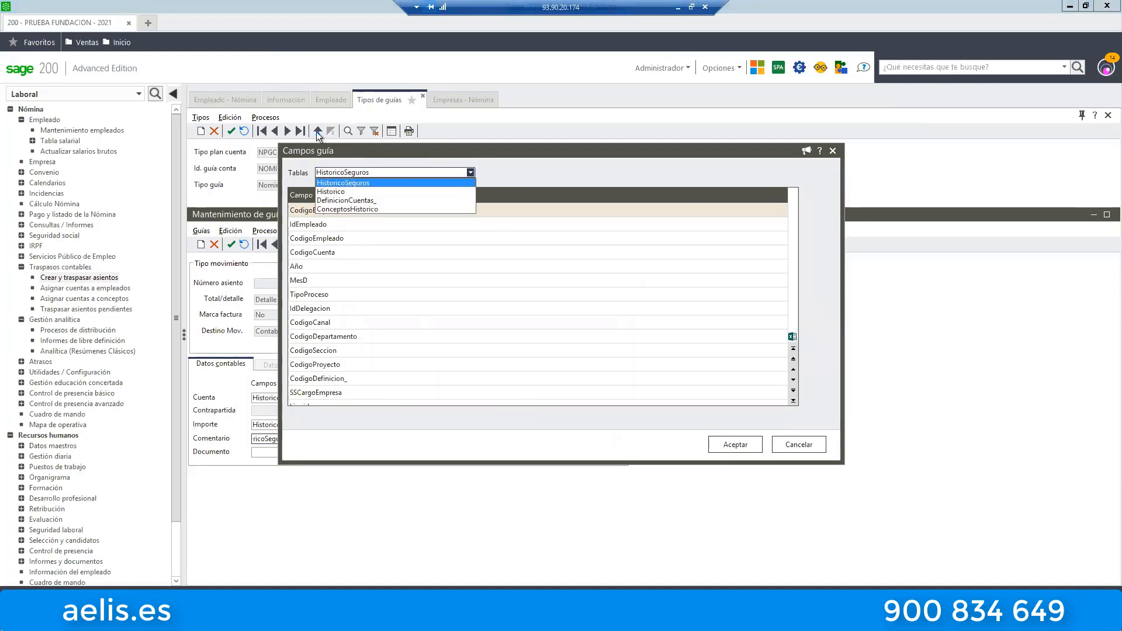
left_click(329, 192)
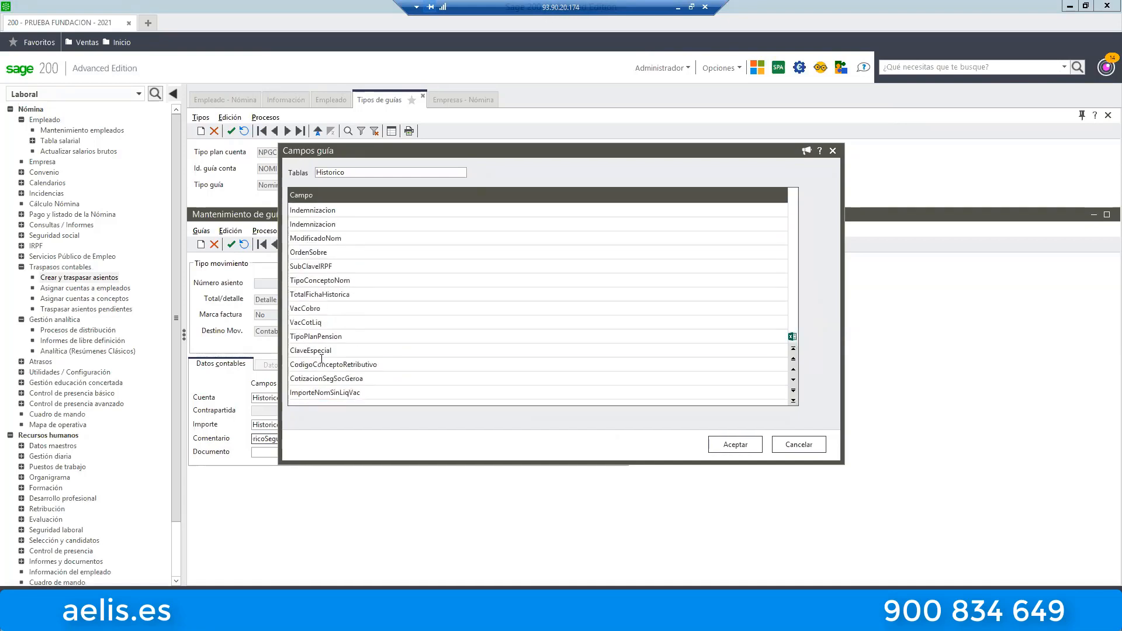
Switch the guide field selector to the ConceptosHistorico table and browse its fields from first to last.
left_click(387, 174)
left_click(471, 173)
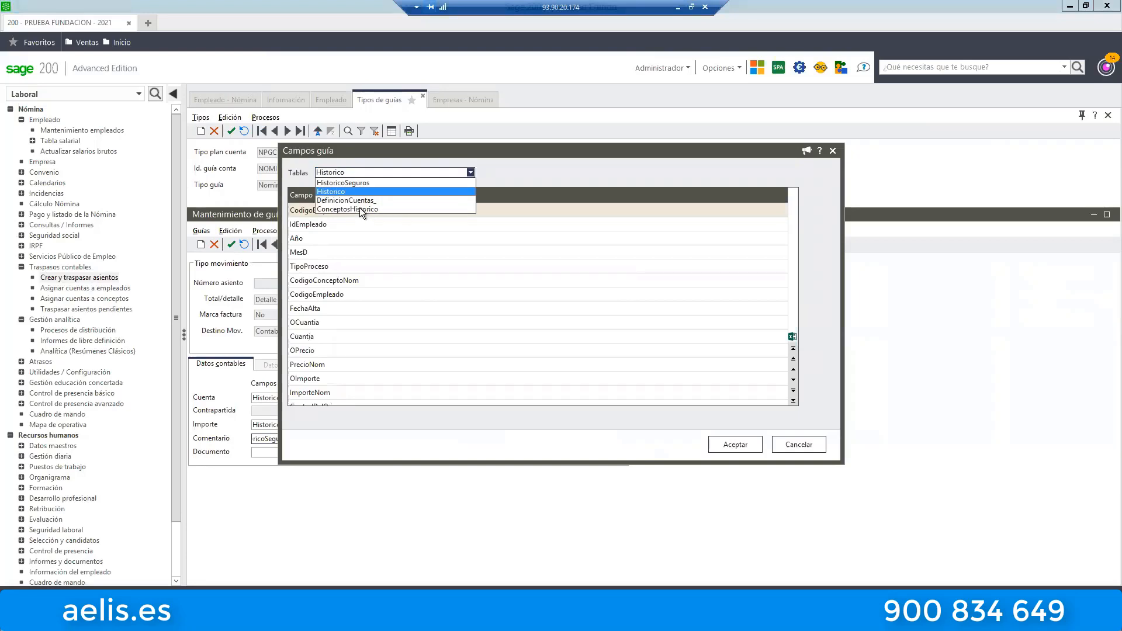
left_click(360, 207)
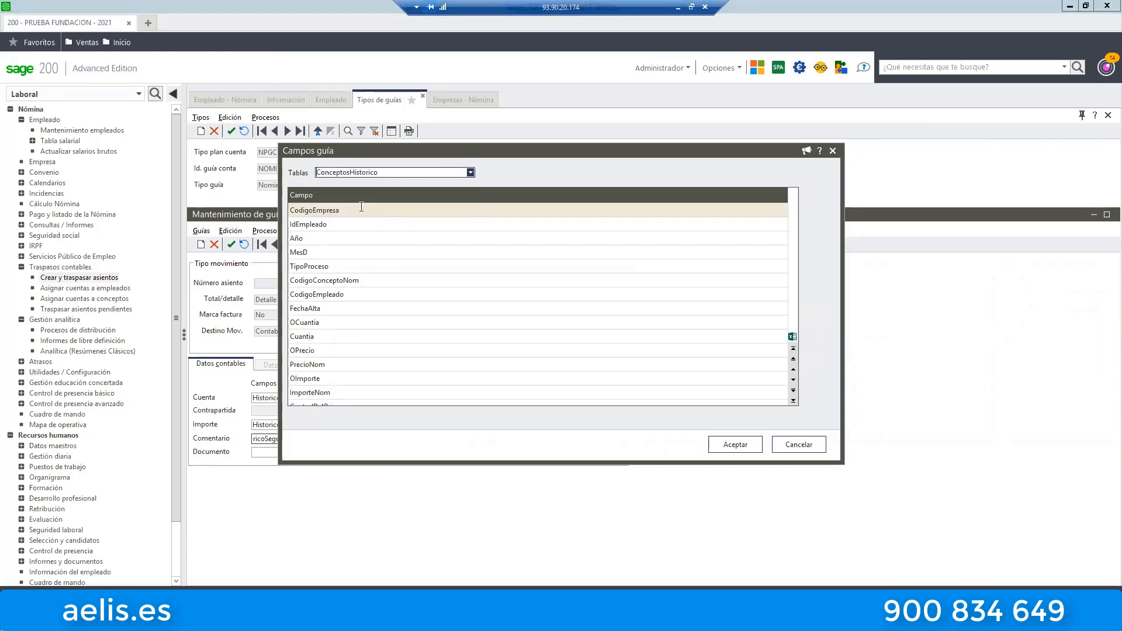
left_click(362, 207)
key("ctrl+End")
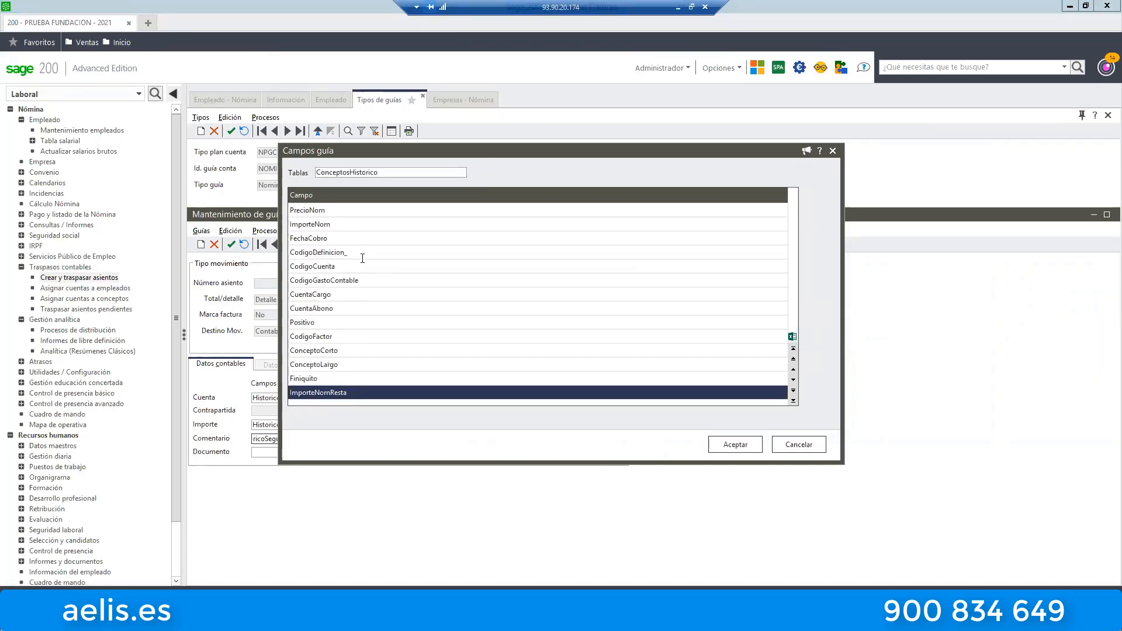
key("ctrl+Home")
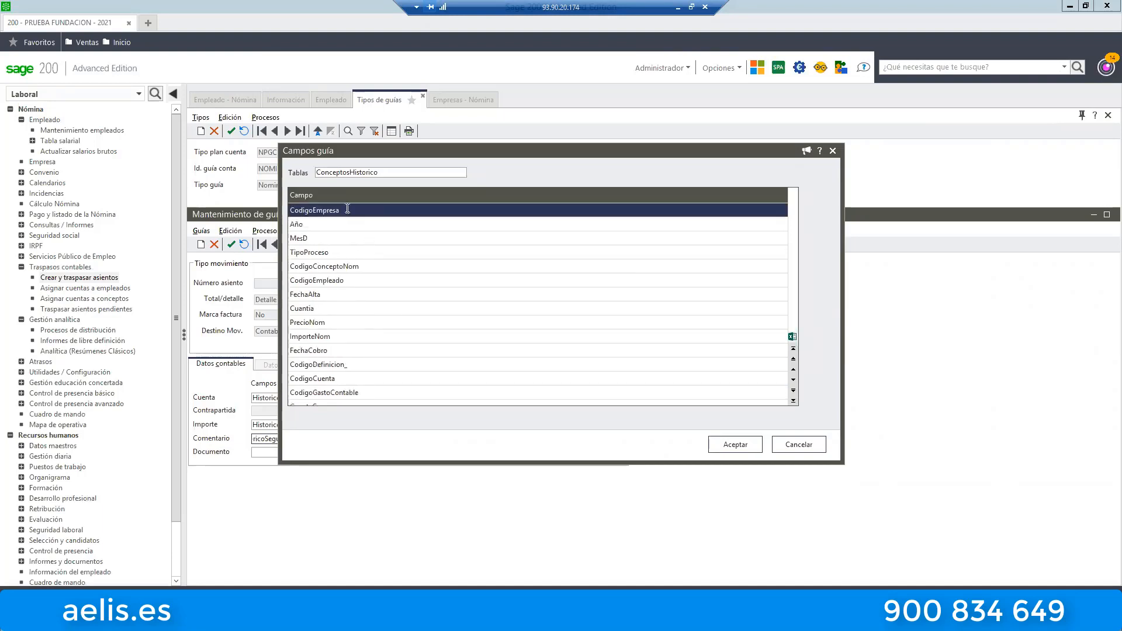
Return the guide field selector to the HistoricoSeguros table and review the fields available for the comment.
left_click(439, 172)
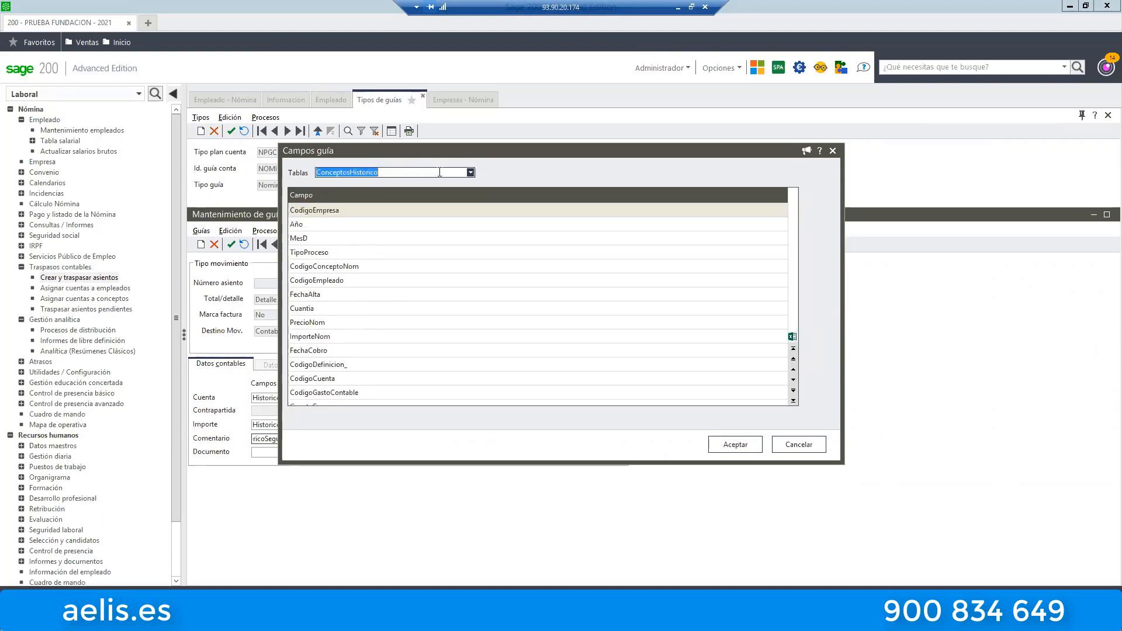
left_click(469, 172)
left_click(354, 184)
left_click(344, 189)
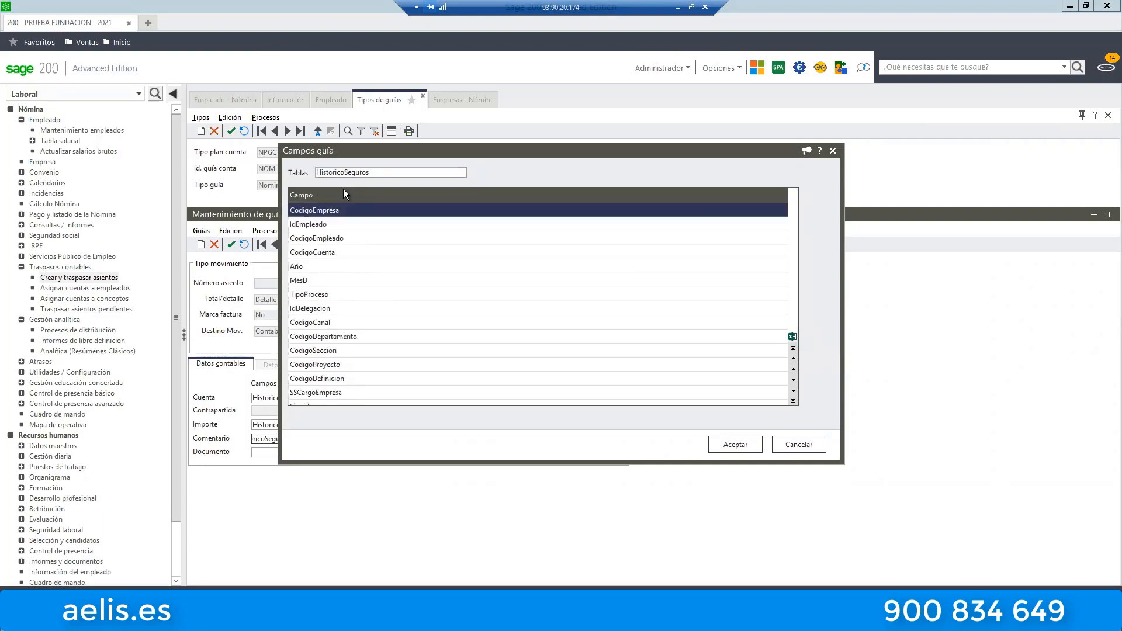
left_click(331, 224)
scroll(372, 252, "down", 10)
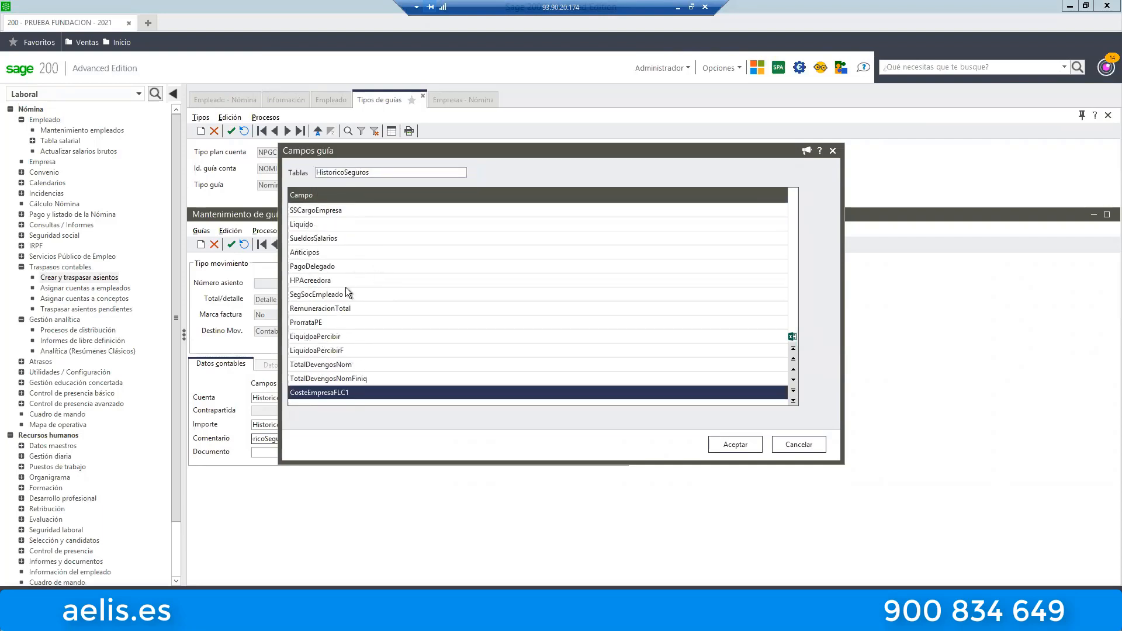
scroll(348, 283, "up", 9)
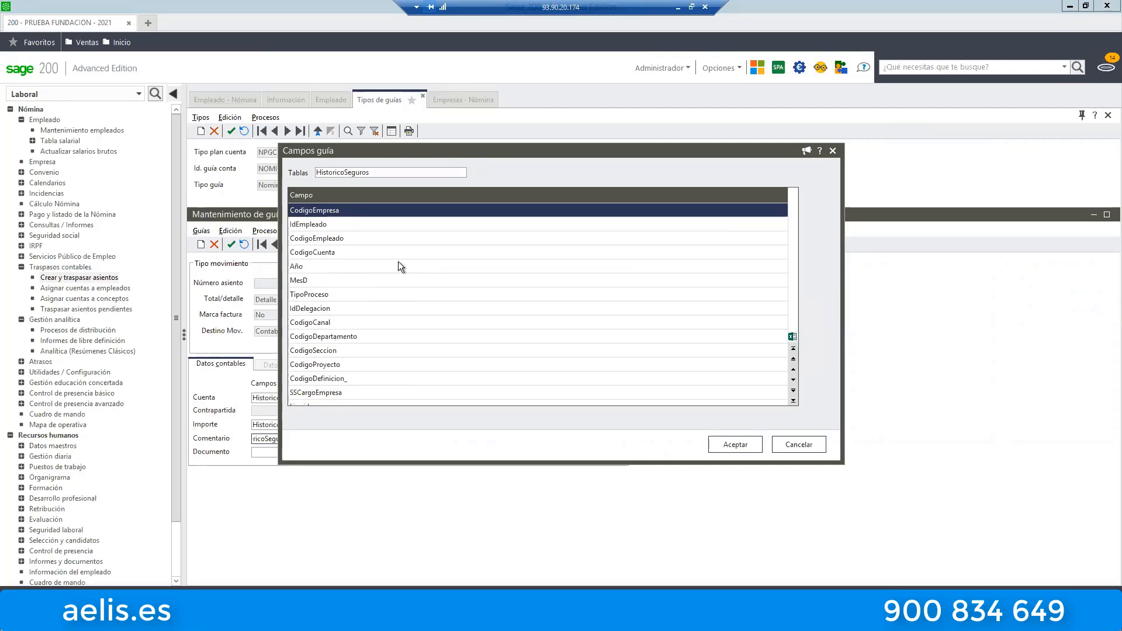
scroll(415, 260, "down", 9)
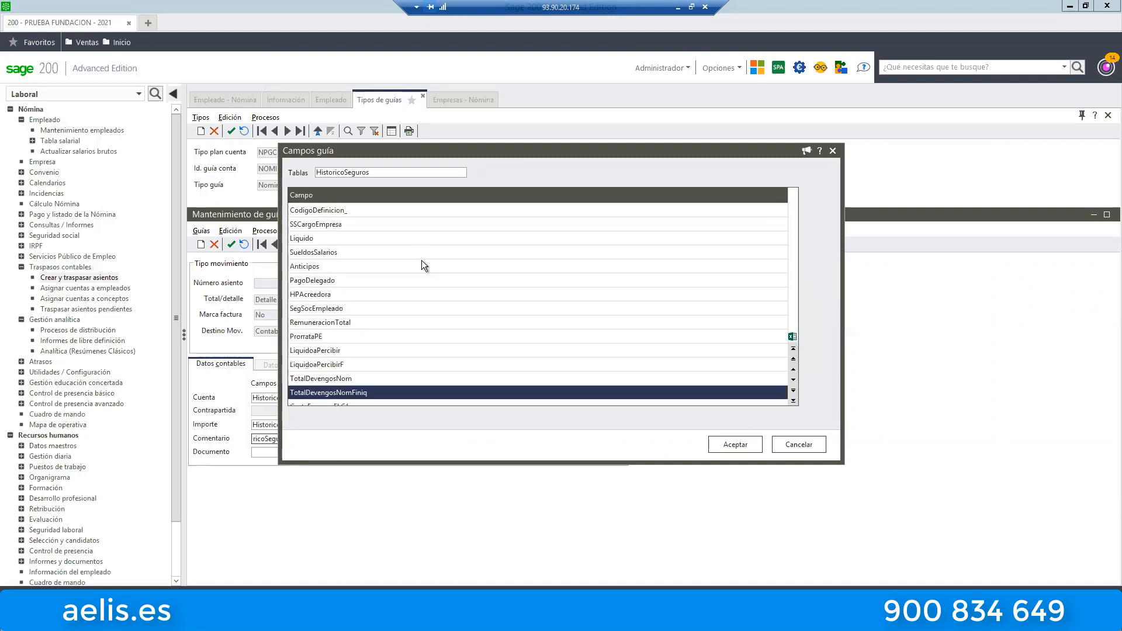
Switch the guide field selector to the Historico table, review its fields to the last one, and close the accounting guide types without choosing any.
scroll(377, 304, "up", 9)
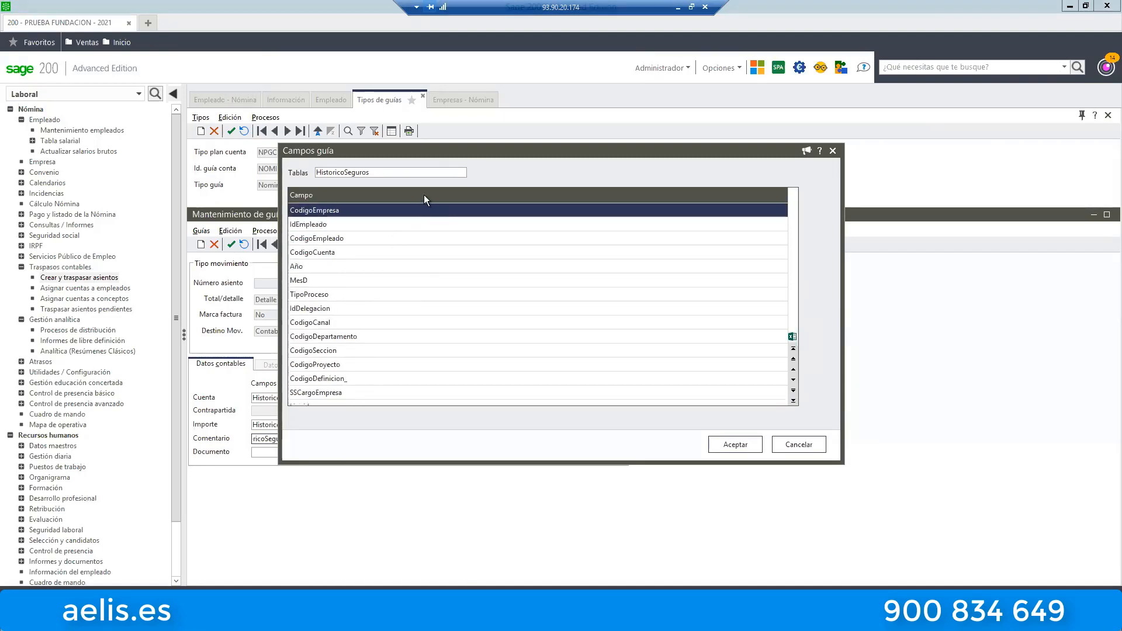
left_click(416, 174)
left_click(470, 173)
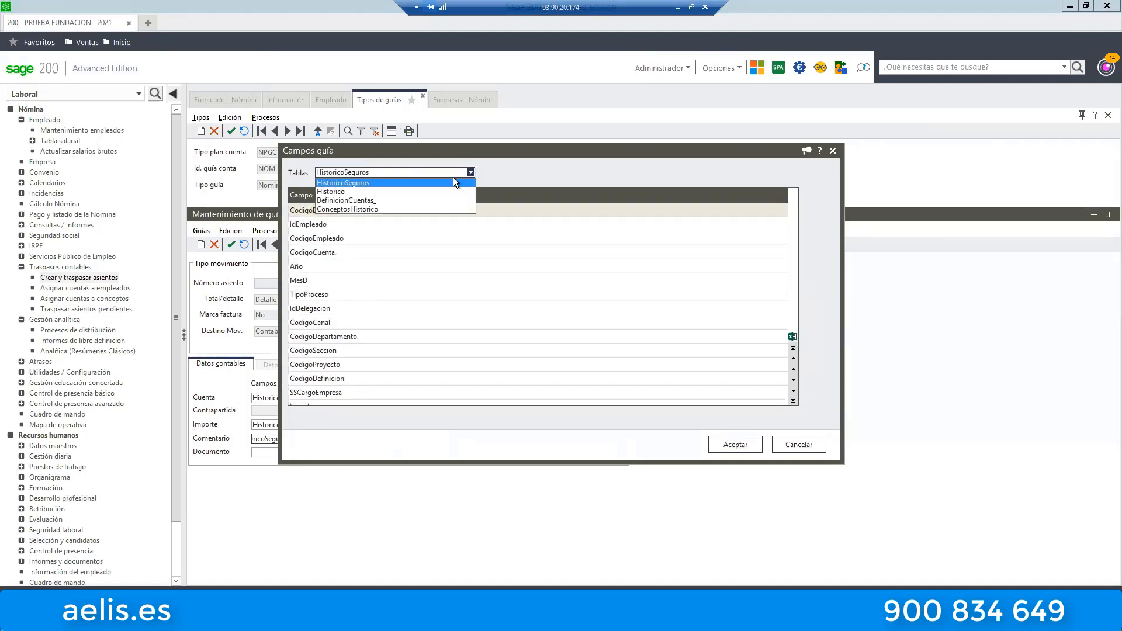
left_click(350, 183)
left_click(366, 267)
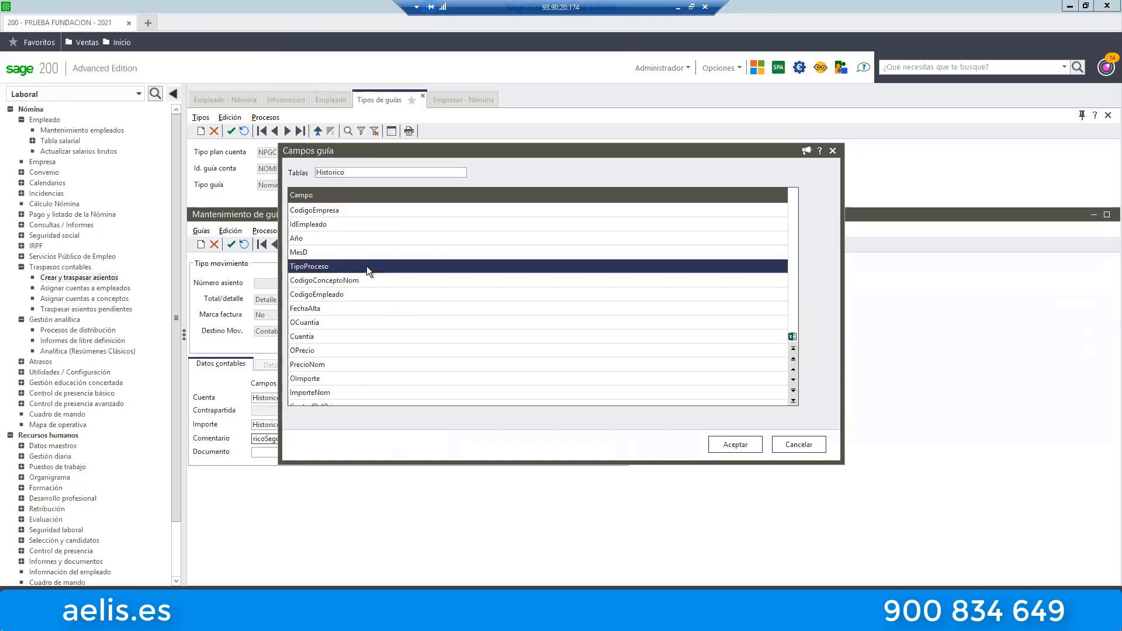
left_click(375, 173)
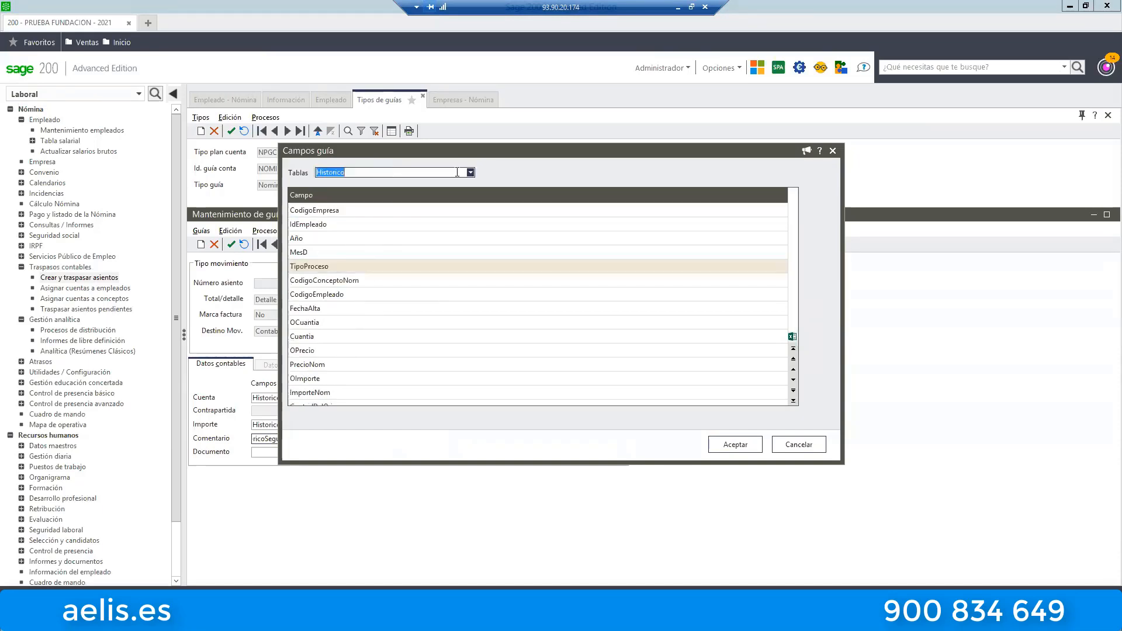
left_click(426, 239)
scroll(386, 241, "down", 15)
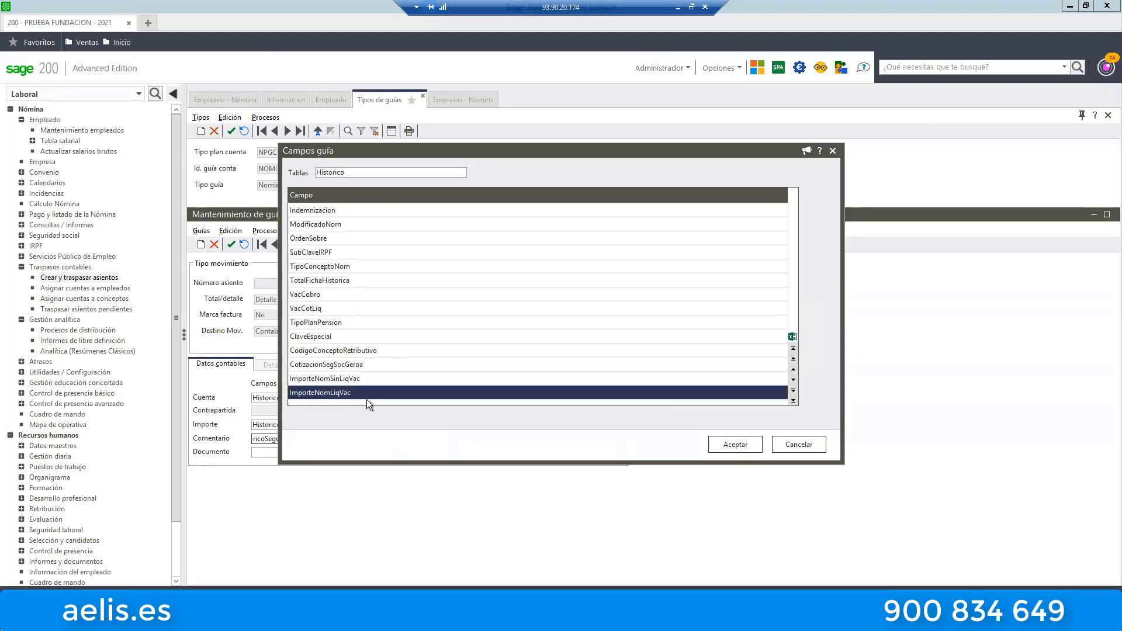
left_click(793, 443)
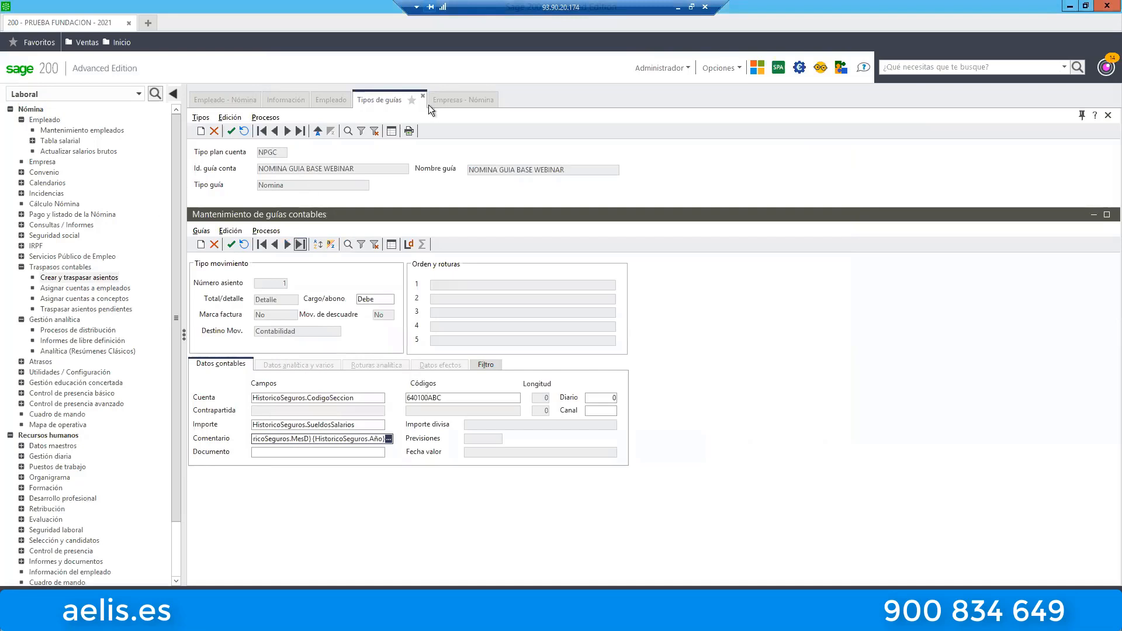
left_click(423, 95)
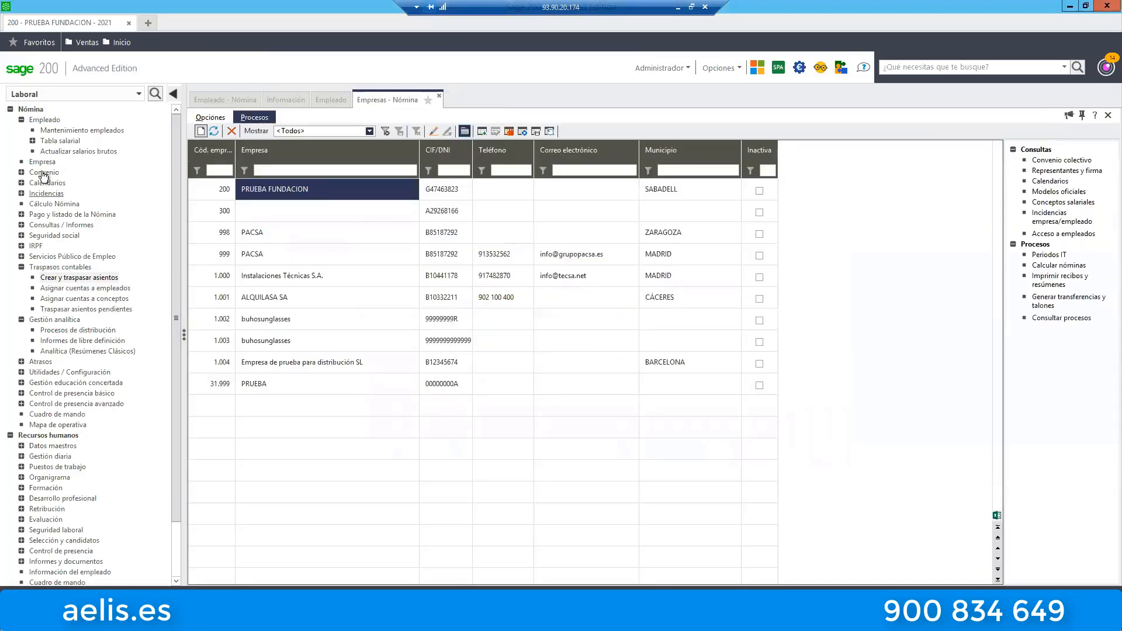
Open Embargos Salariales within Incidencias and close it without choosing an employee.
left_click(47, 197)
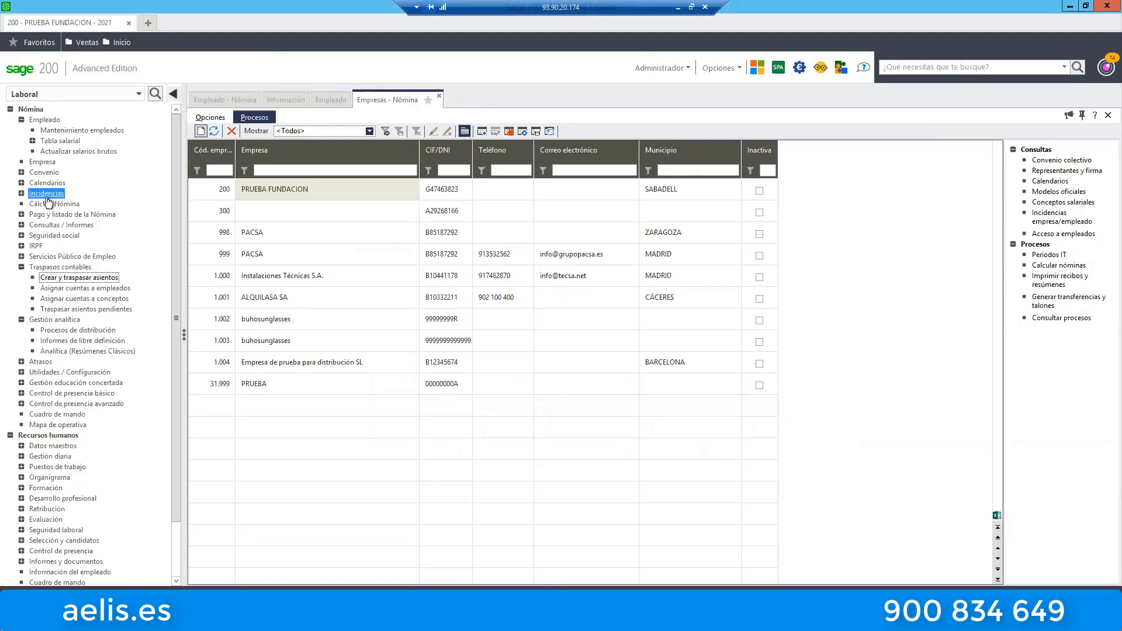
left_click(70, 224)
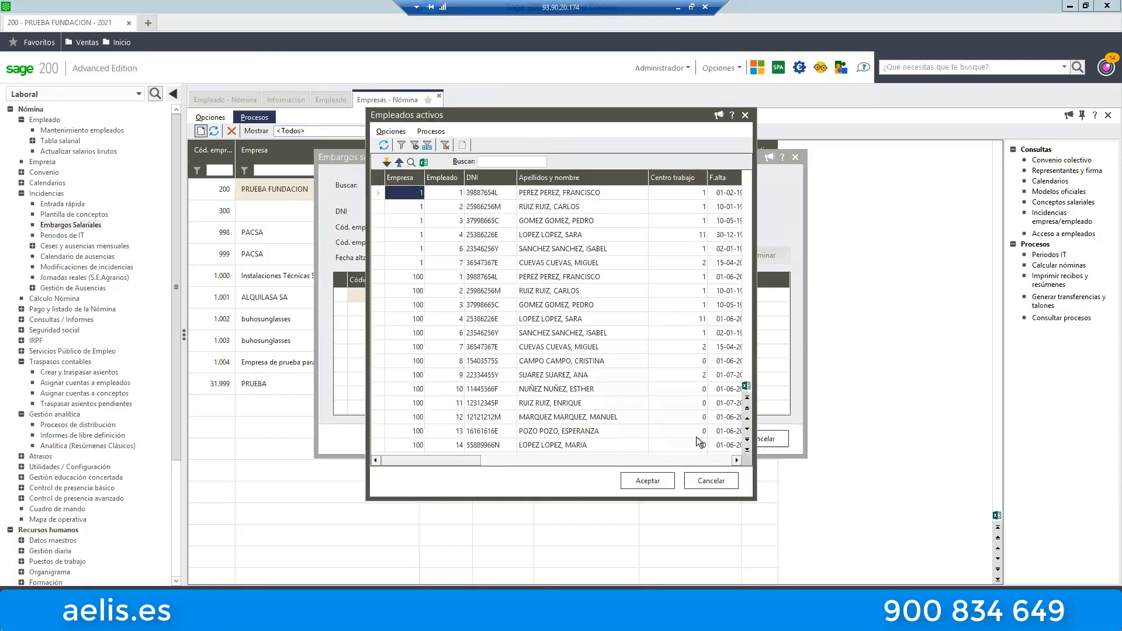
left_click(715, 483)
left_click(796, 157)
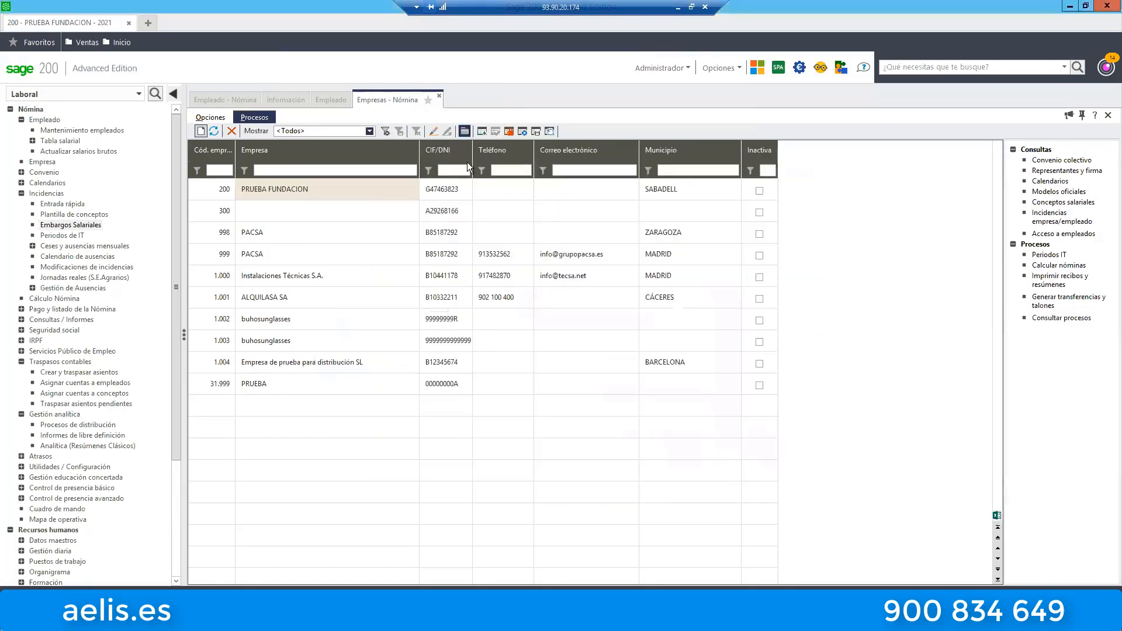
Switch to the Devengos menos Deducciones PDF in Adobe Acrobat Reader and examine the first movement's account and amount source.
left_click(342, 92)
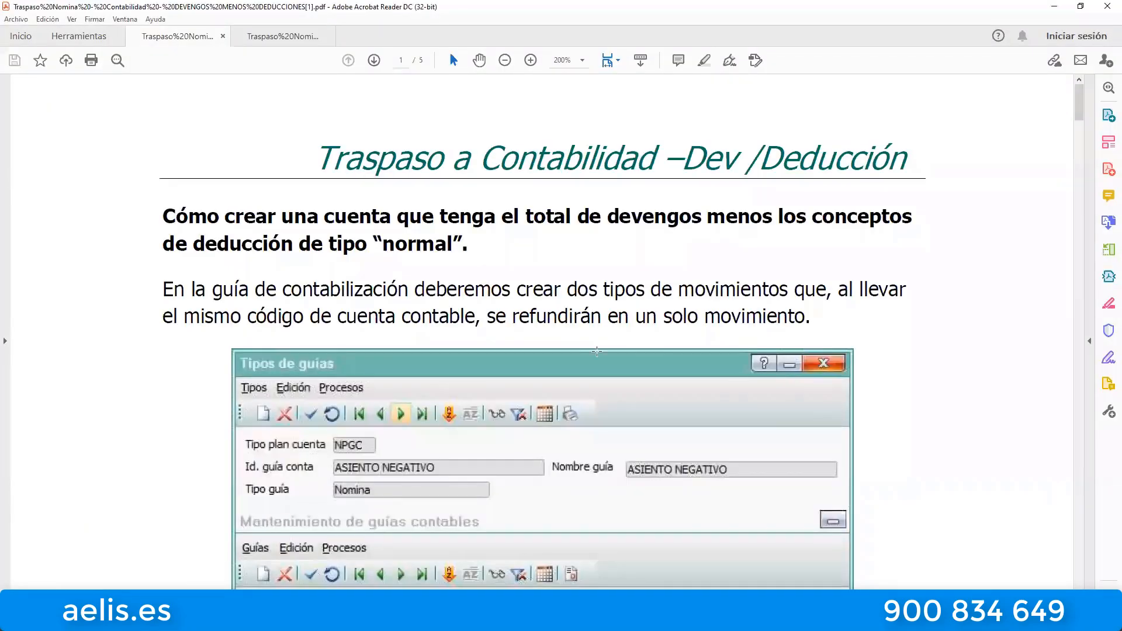
scroll(596, 350, "down", 5)
scroll(572, 317, "up", 5)
scroll(573, 318, "down", 6)
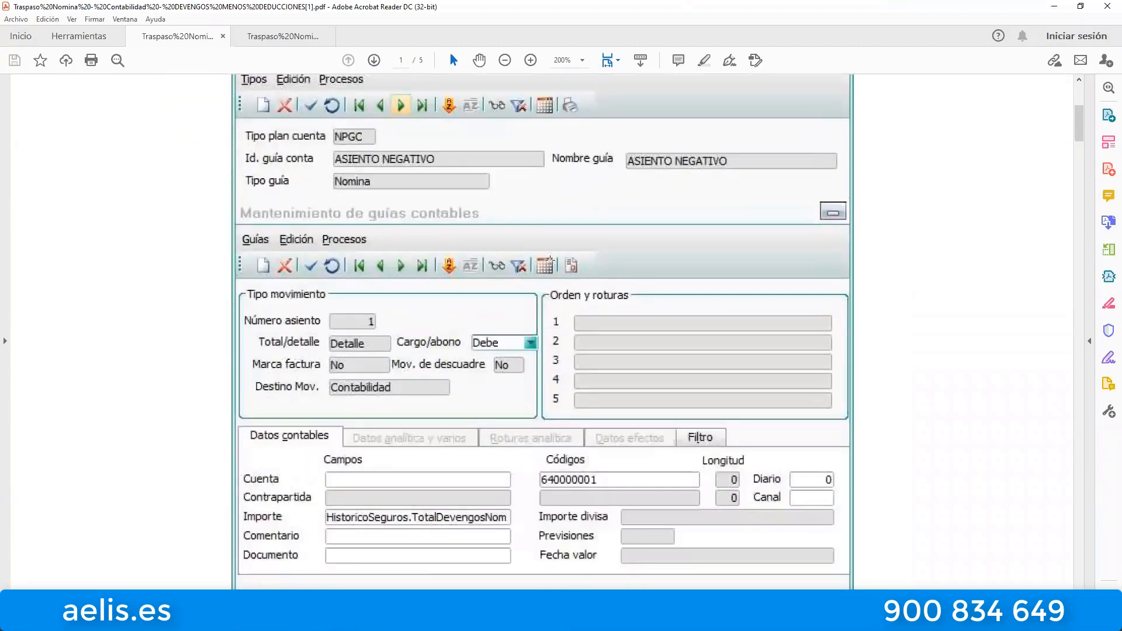
scroll(569, 310, "down", 1)
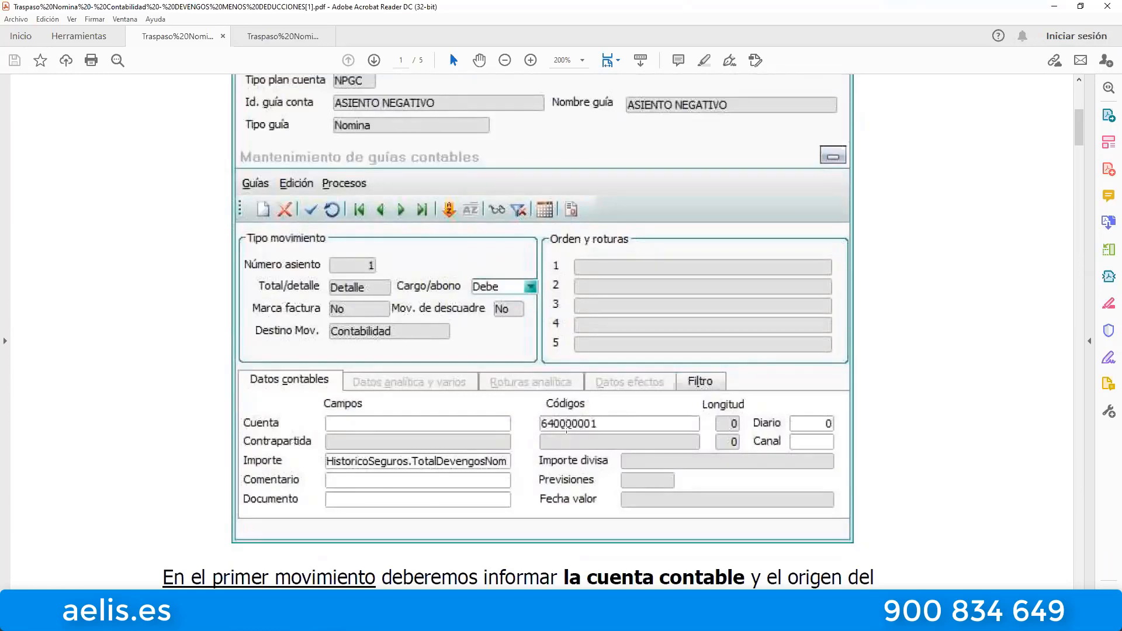
scroll(643, 356, "down", 2)
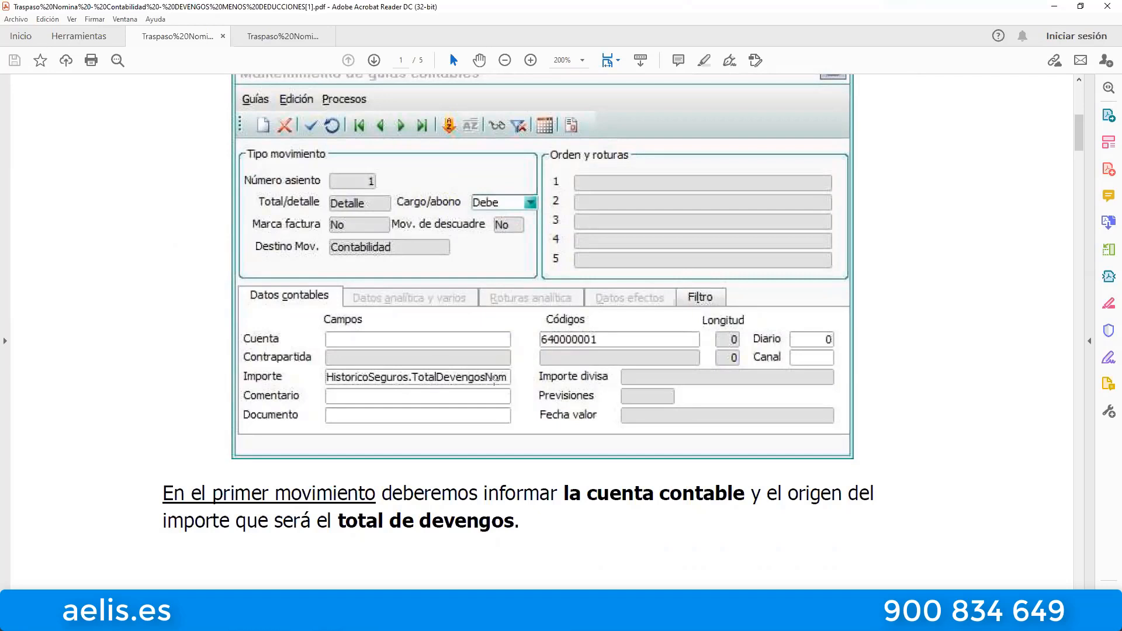
scroll(541, 379, "up", 2)
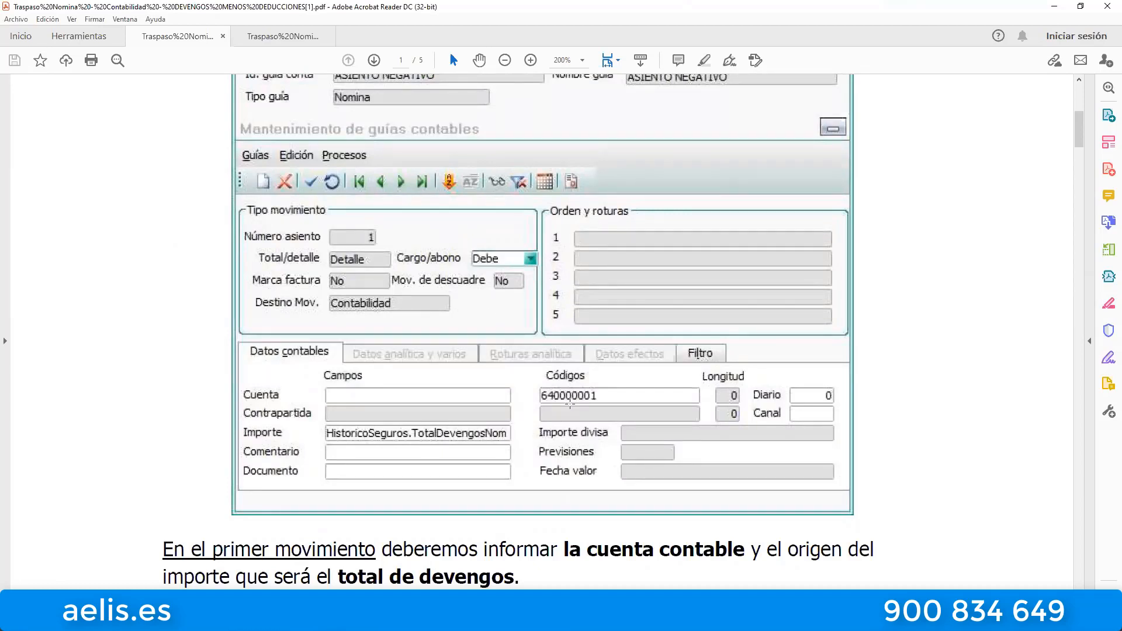
Compare the first movement with the second one on page 2, examining the second's account code and Importe source field.
scroll(616, 304, "down", 15)
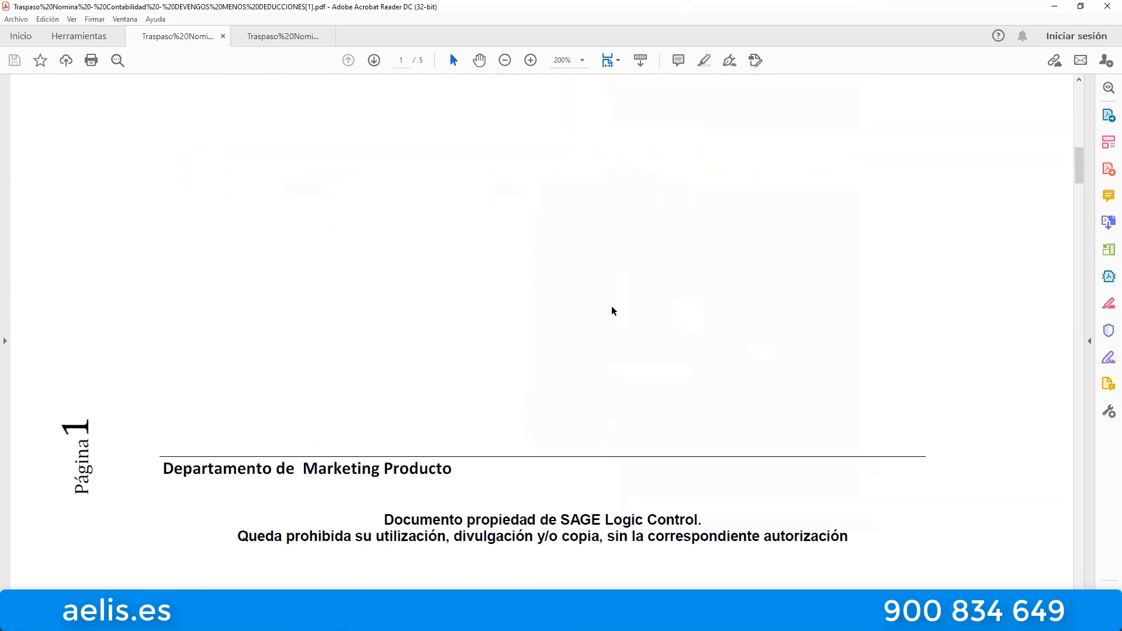
scroll(618, 303, "down", 3)
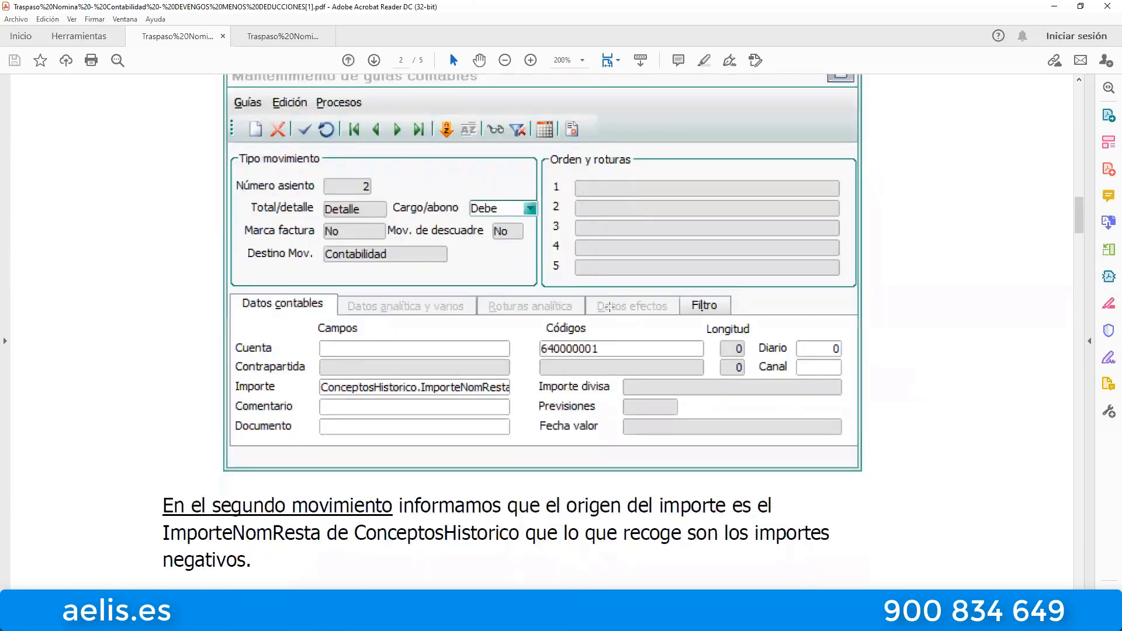
scroll(609, 307, "up", 10)
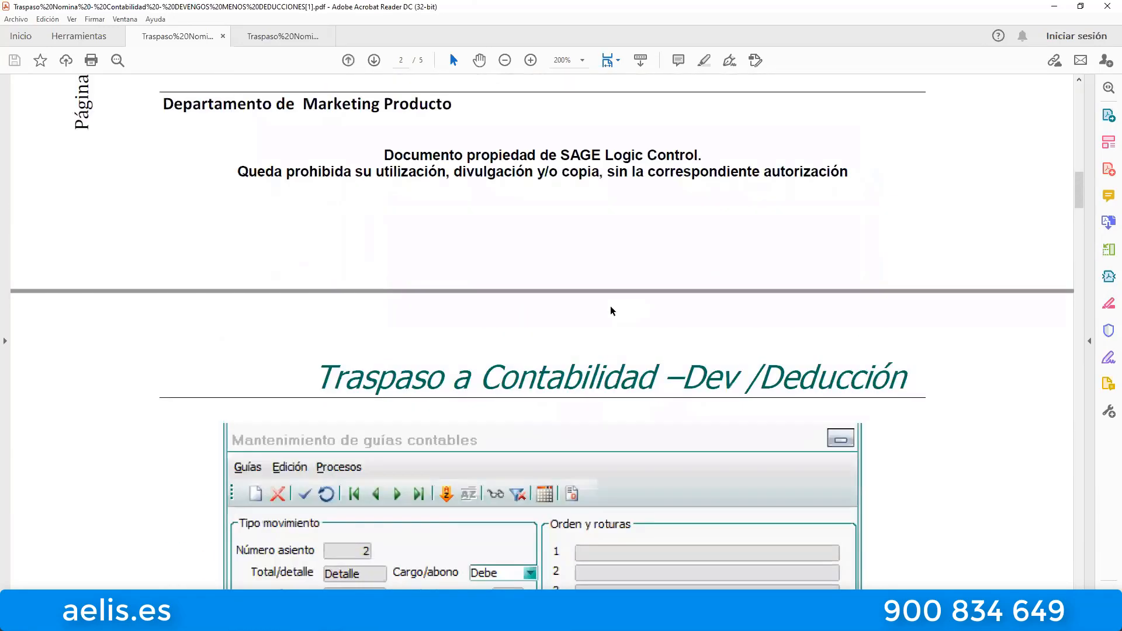
scroll(610, 310, "down", 12)
scroll(611, 310, "up", 2)
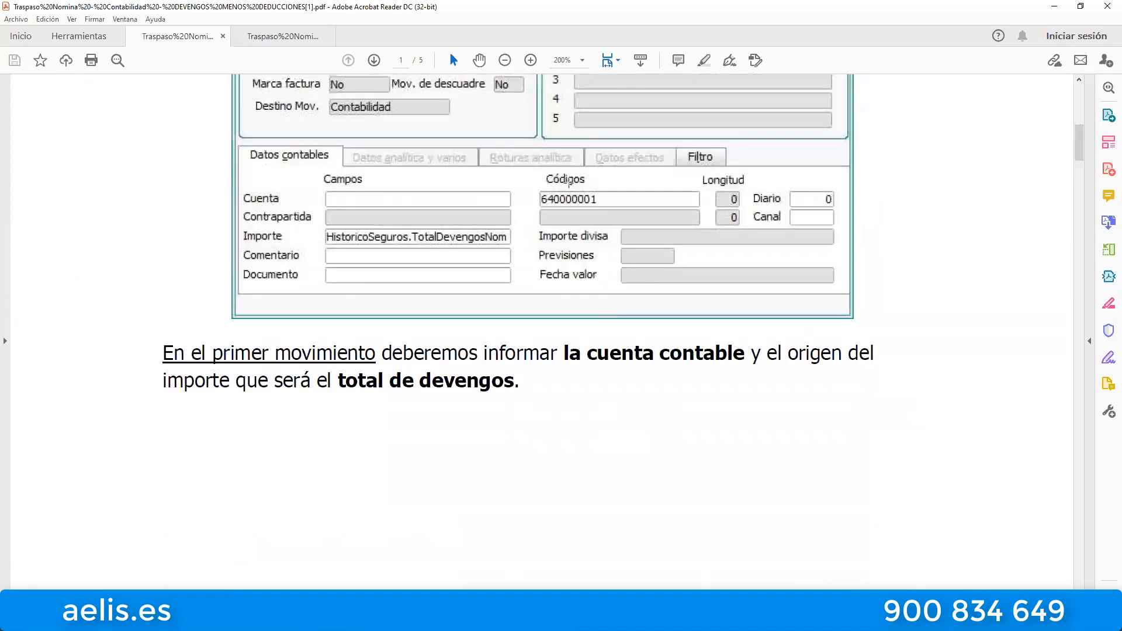
scroll(614, 247, "down", 20)
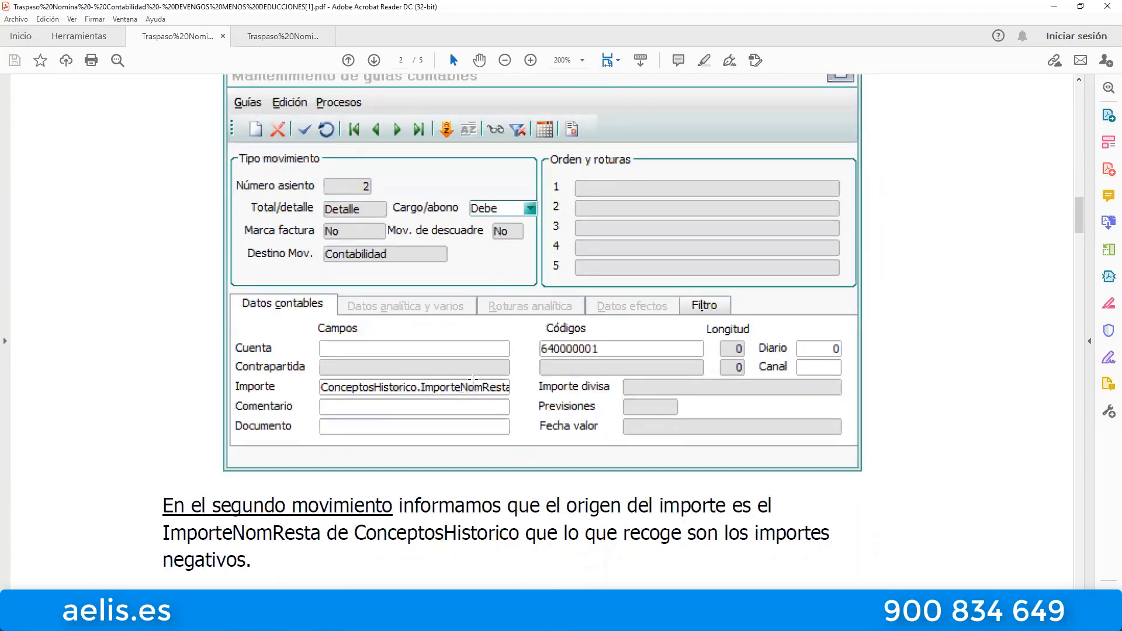
scroll(572, 361, "down", 3)
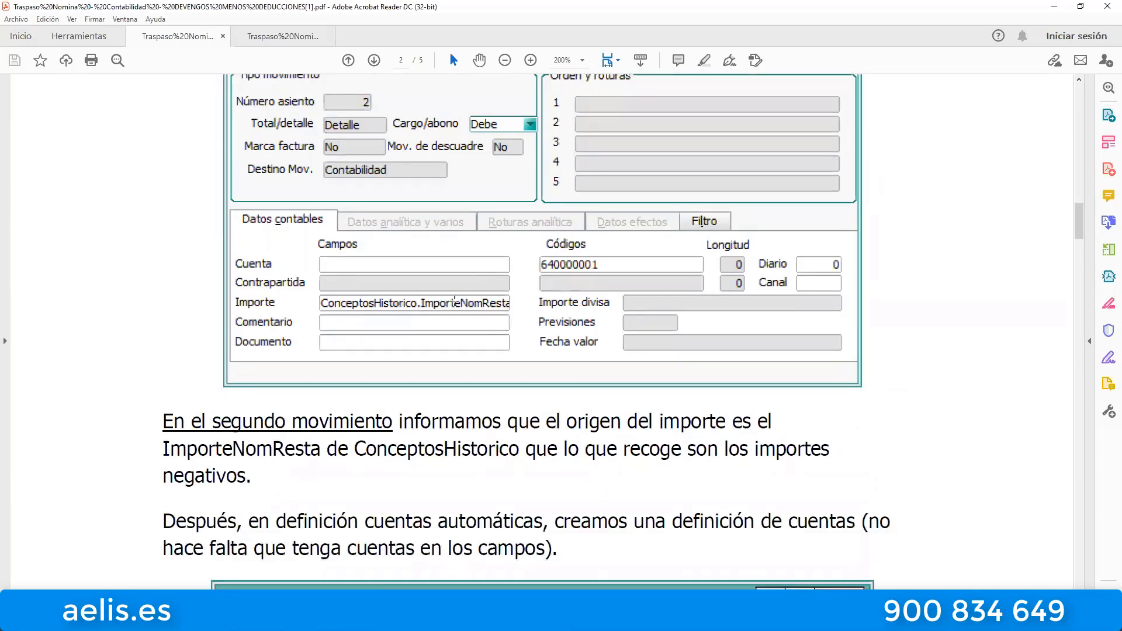
scroll(504, 328, "down", 3)
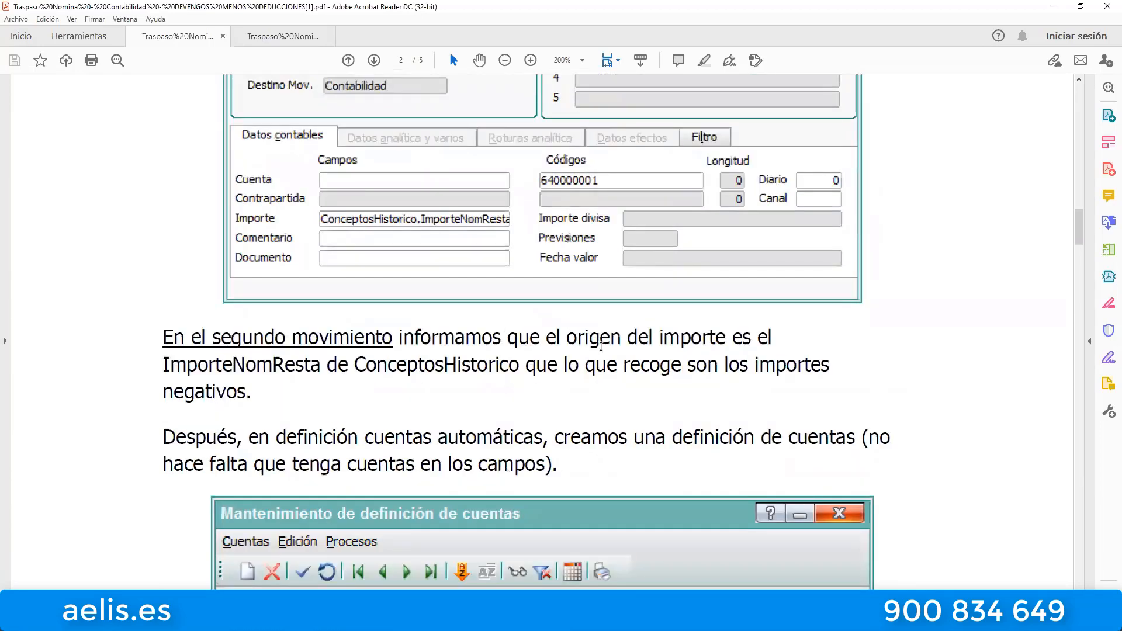
Review how the PDF creates the NOMINA account definition and assigns it to the negative salary concepts with their Uso setting.
scroll(504, 328, "down", 15)
scroll(546, 255, "down", 20)
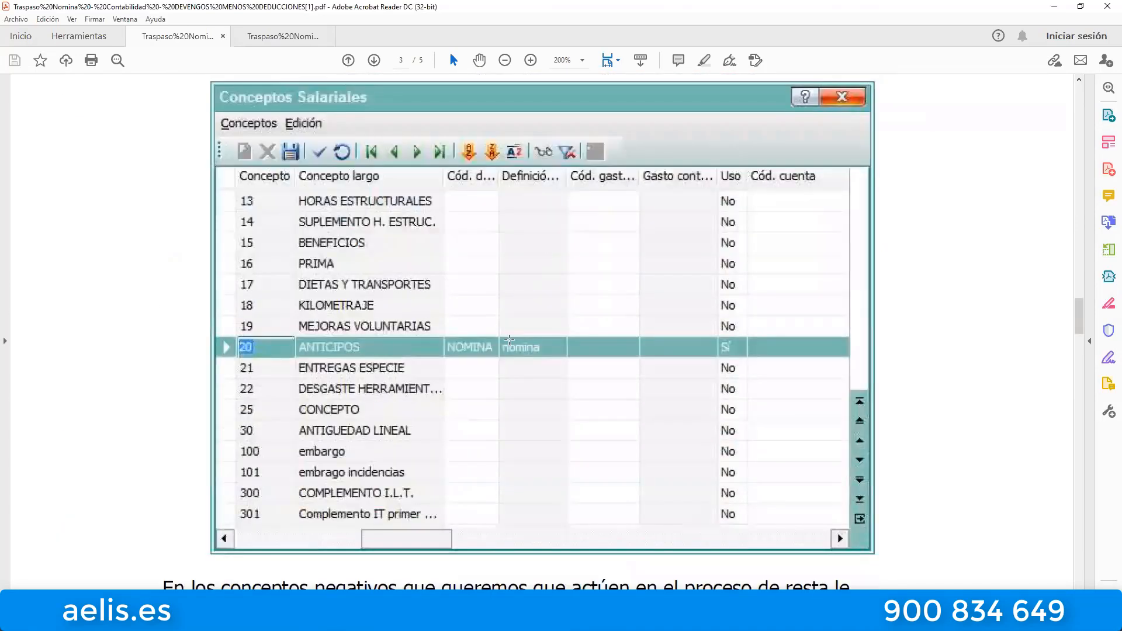
scroll(417, 182, "up", 1)
scroll(417, 182, "up", 20)
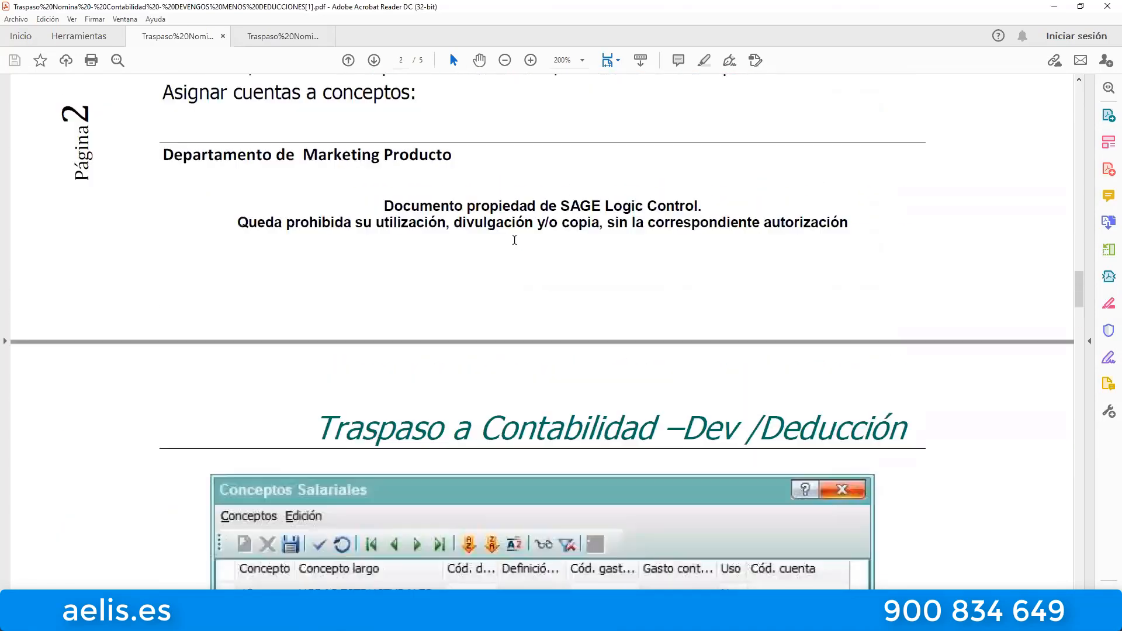
scroll(458, 368, "down", 4)
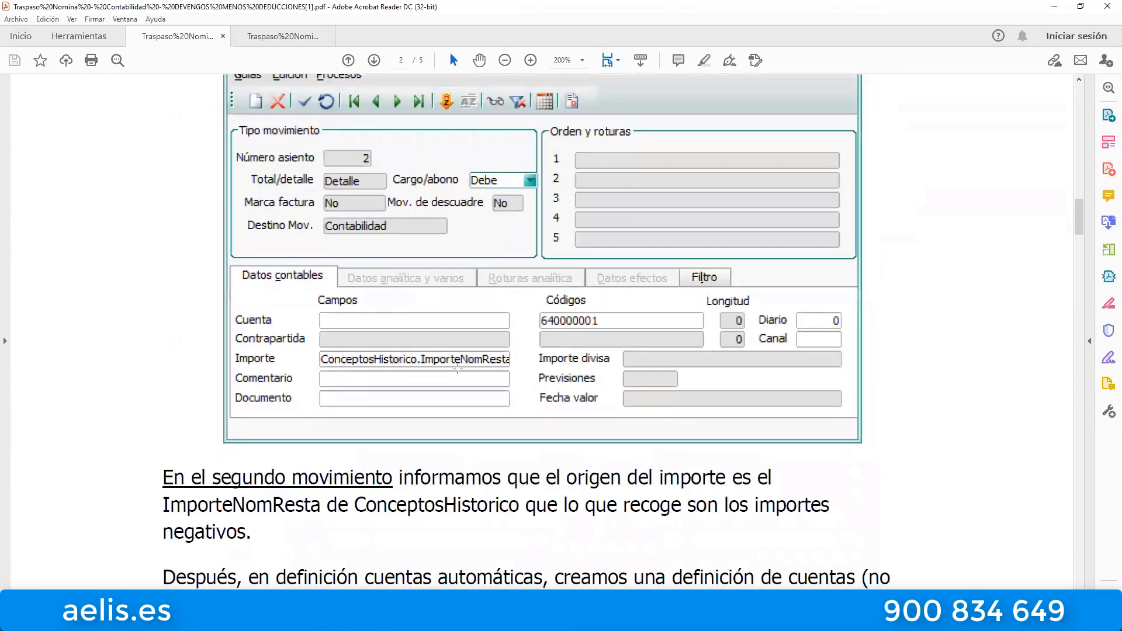
scroll(482, 378, "down", 20)
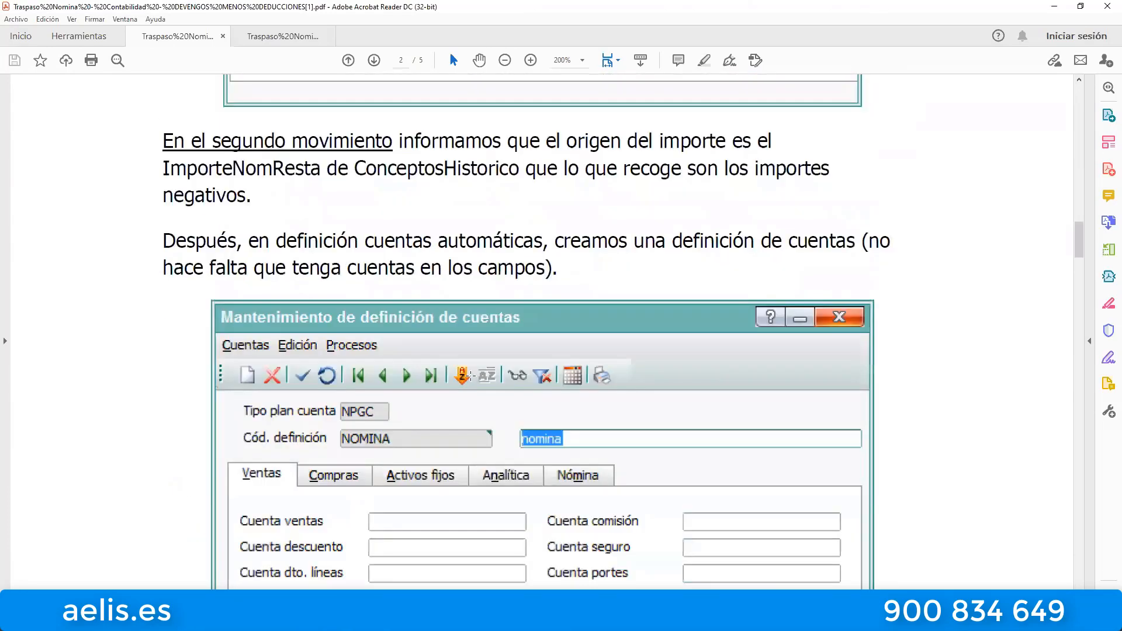
scroll(482, 378, "down", 20)
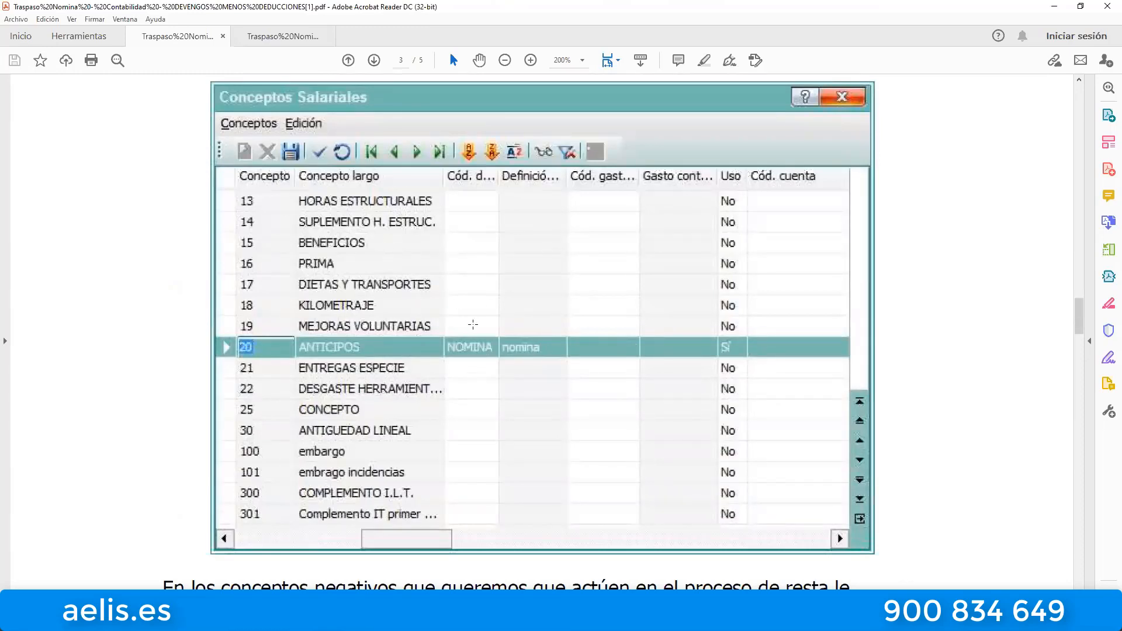
scroll(587, 330, "down", 8)
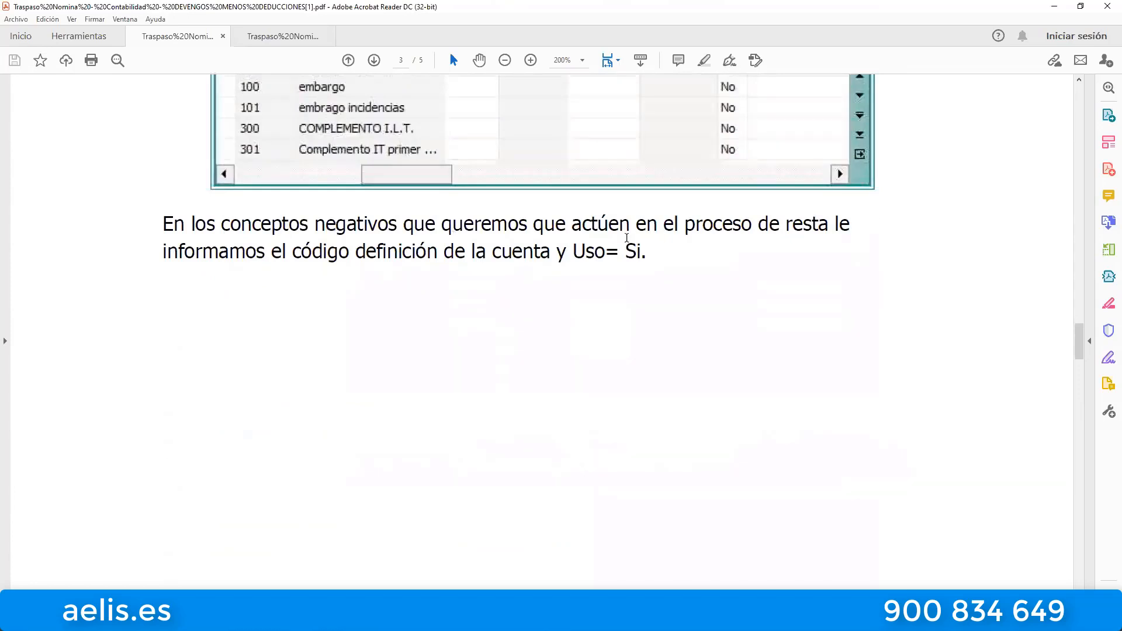
Examine the PDF's employee example on page 4, covering the current prices and the on-screen payroll calculation with the ANTICIPOS deduction.
scroll(621, 264, "down", 6)
scroll(620, 264, "down", 10)
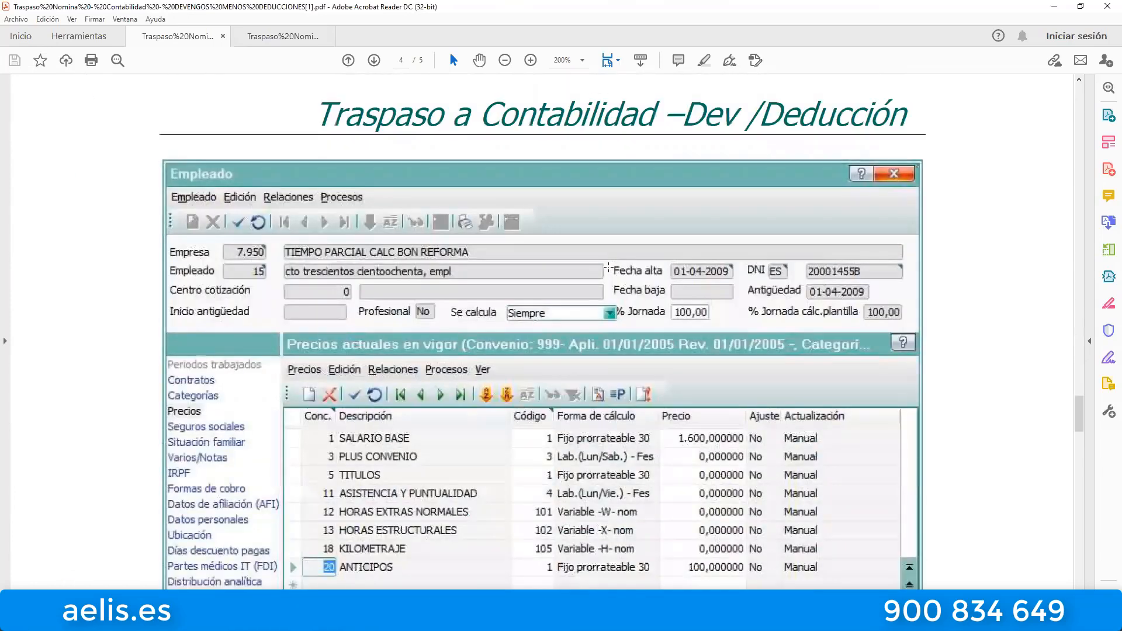
scroll(543, 278, "up", 3)
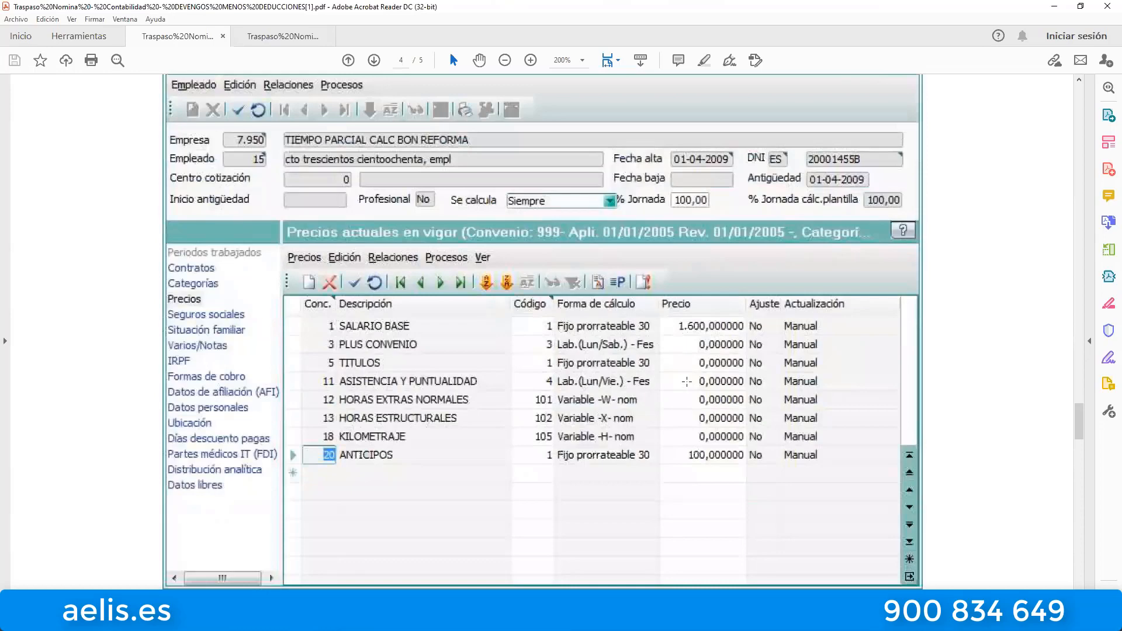
scroll(687, 381, "down", 15)
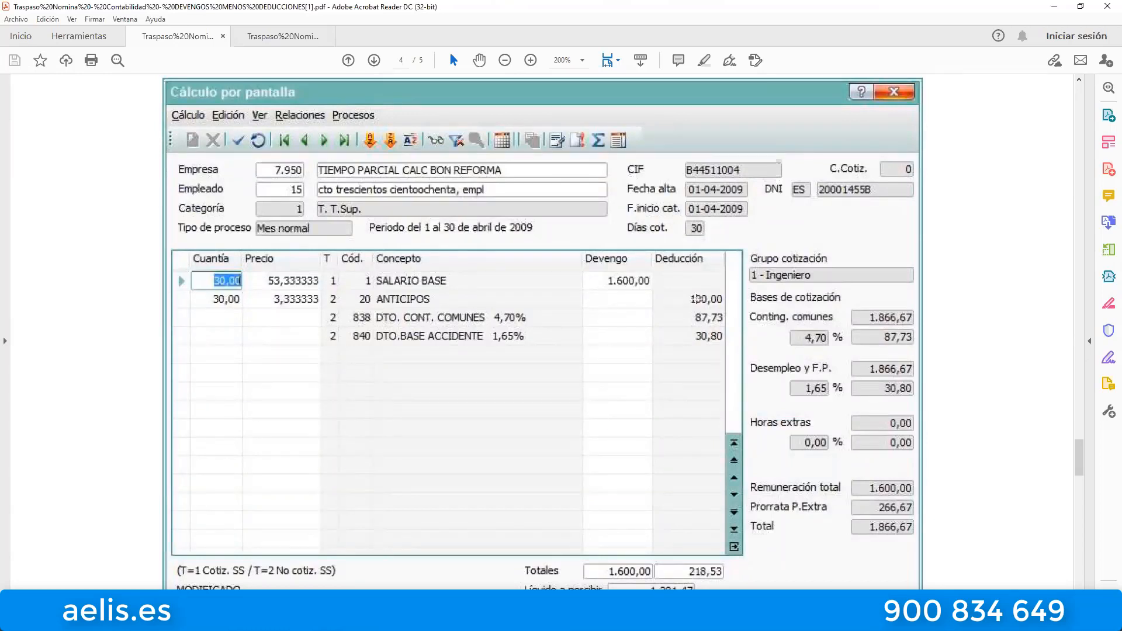
scroll(792, 311, "down", 3)
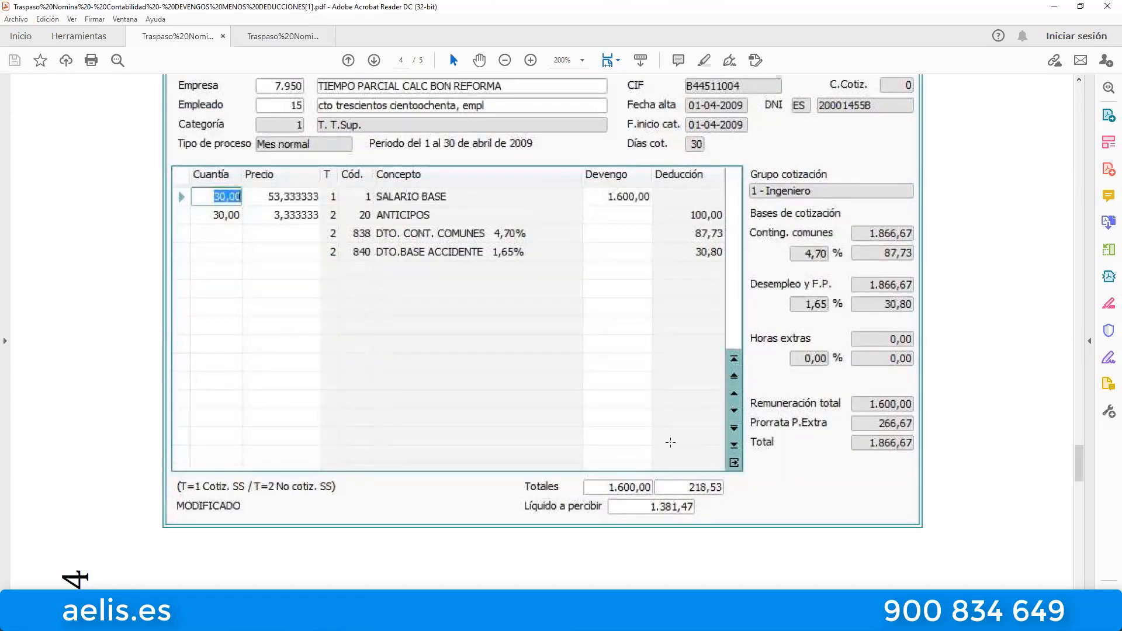
Check the proposed entries on page 5 for employee 15 against the earnings and deductions in the on-screen payroll calculation.
scroll(682, 303, "down", 10)
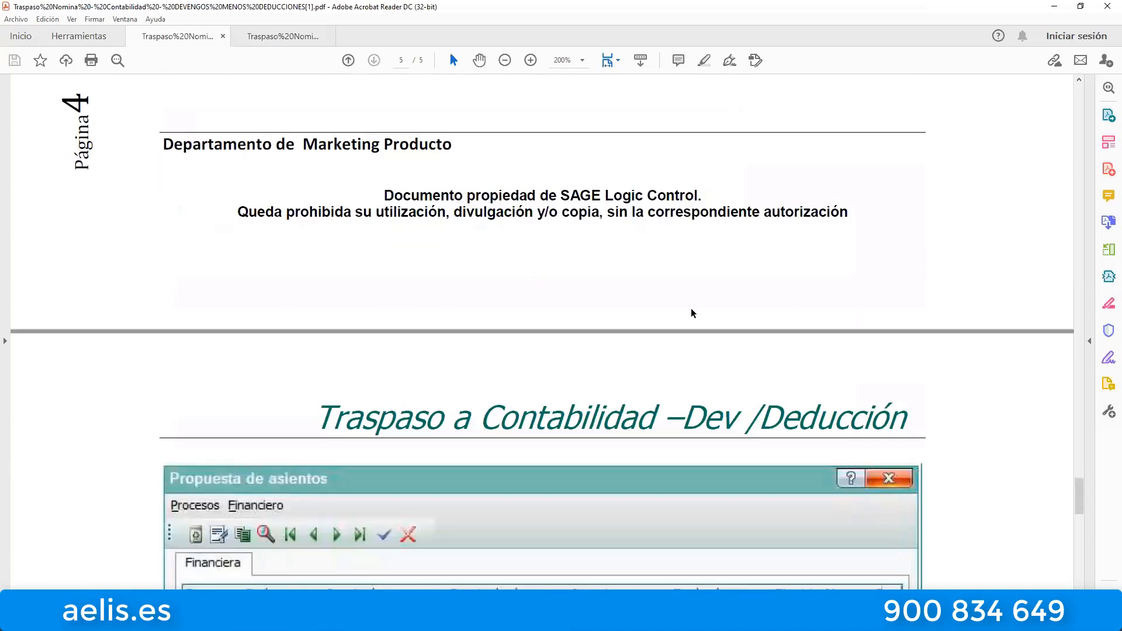
scroll(693, 270, "down", 3)
scroll(693, 269, "down", 2)
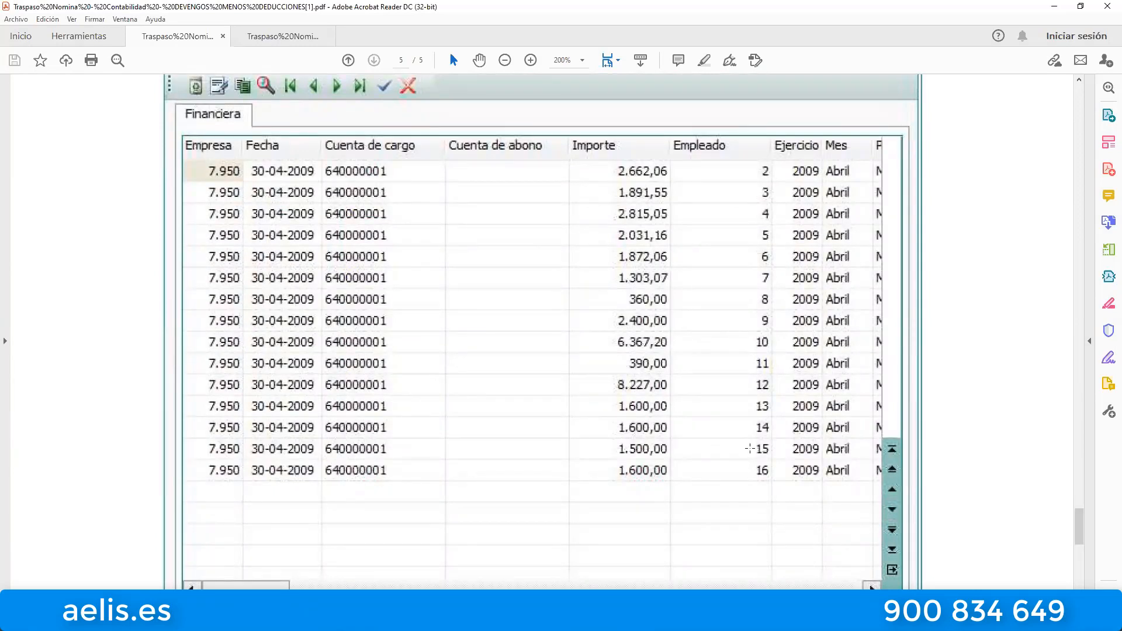
scroll(750, 448, "up", 20)
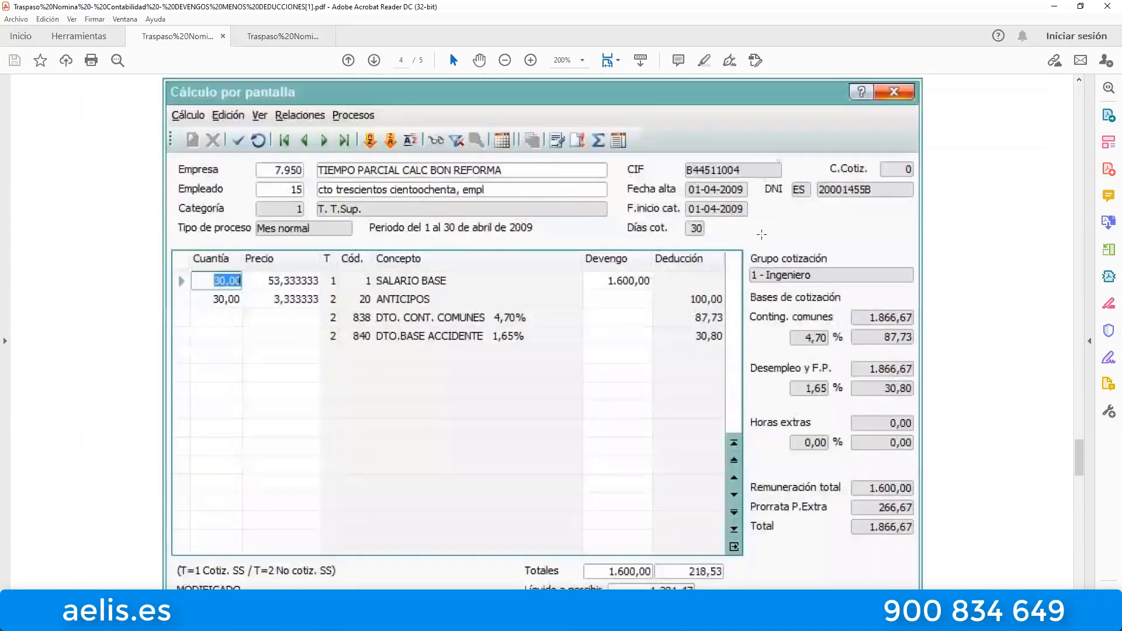
Read the PDF's Propuesta de asientos table through to the document's end, examining each employee's charge account and Importe.
scroll(648, 377, "down", 20)
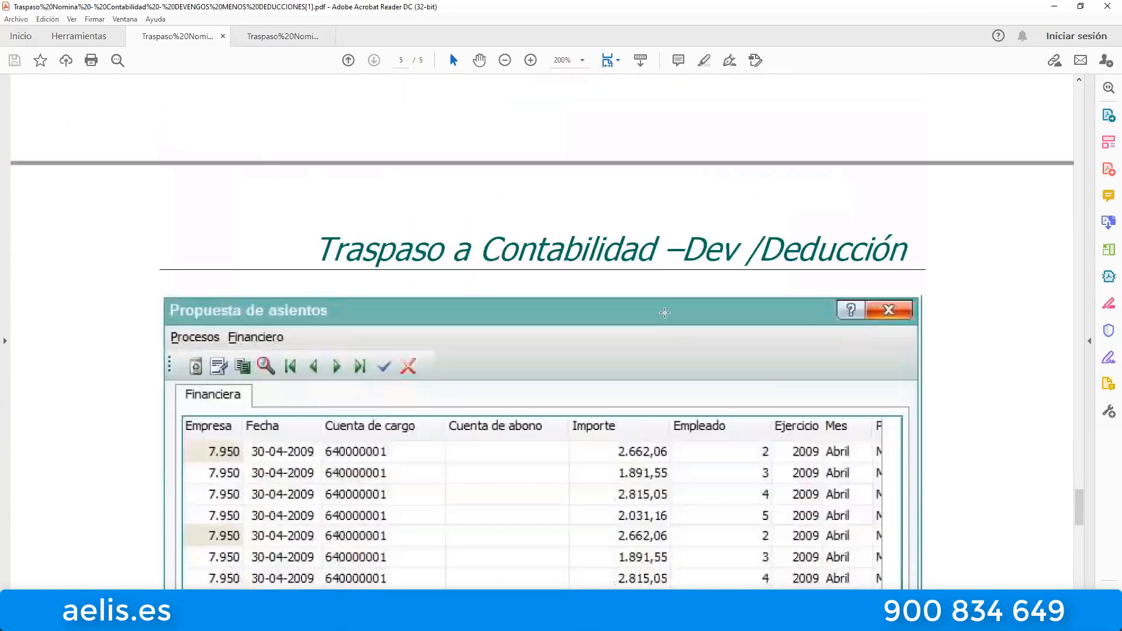
scroll(649, 379, "down", 3)
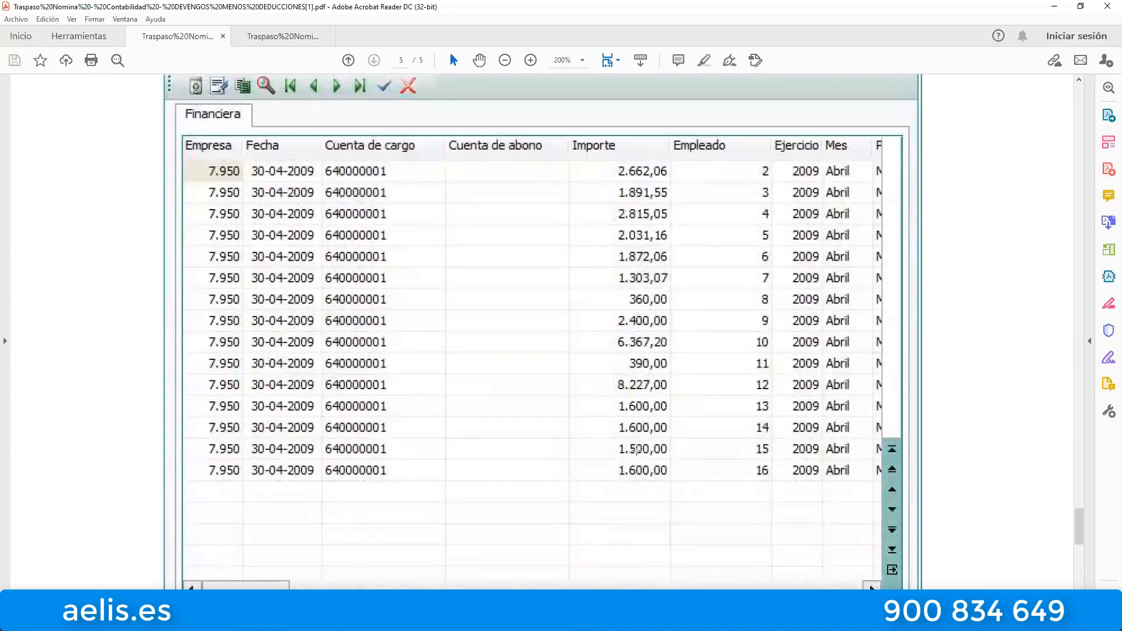
scroll(643, 370, "down", 10)
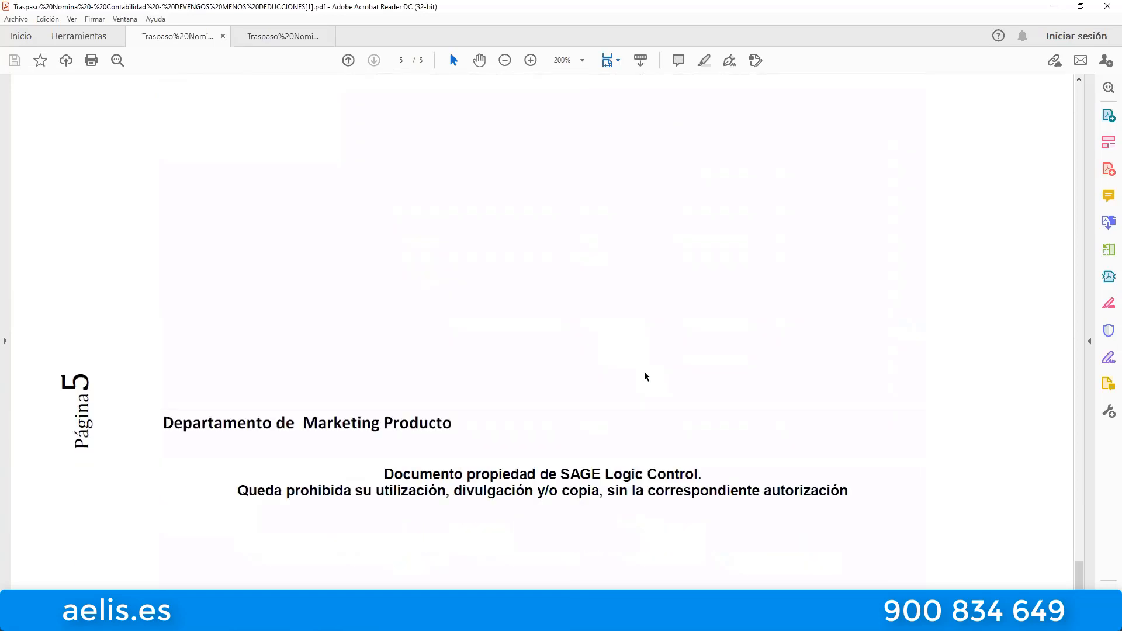
scroll(646, 362, "up", 10)
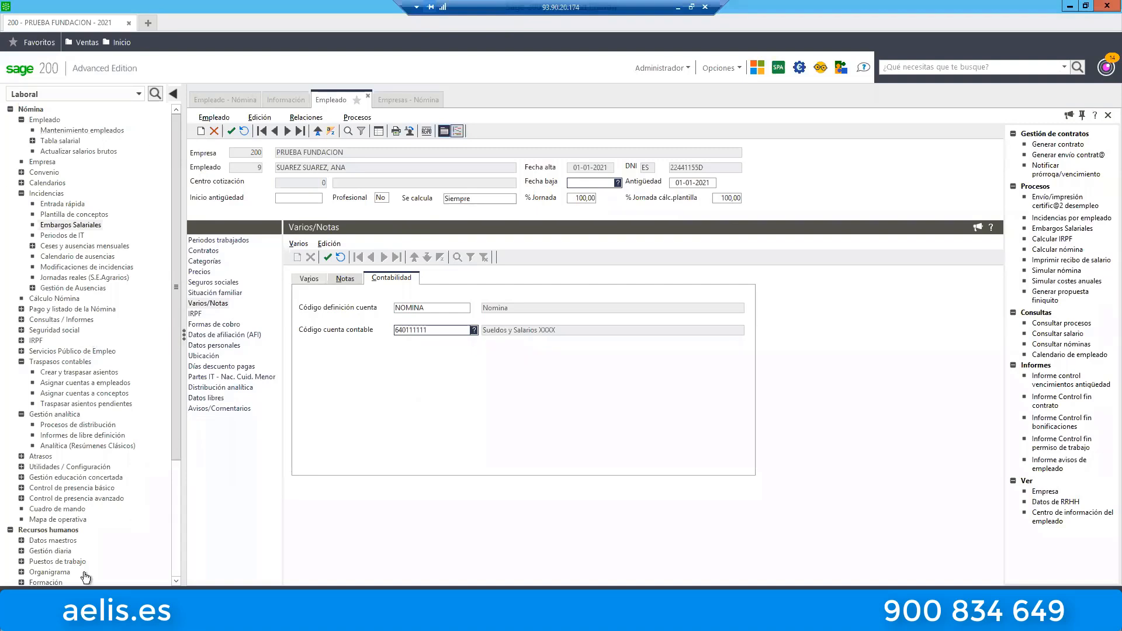
Switch to Sage 200, open Cuadre Nómina from the user options and move its window down to uncover the title bar.
left_click_drag(173, 394, 185, 513)
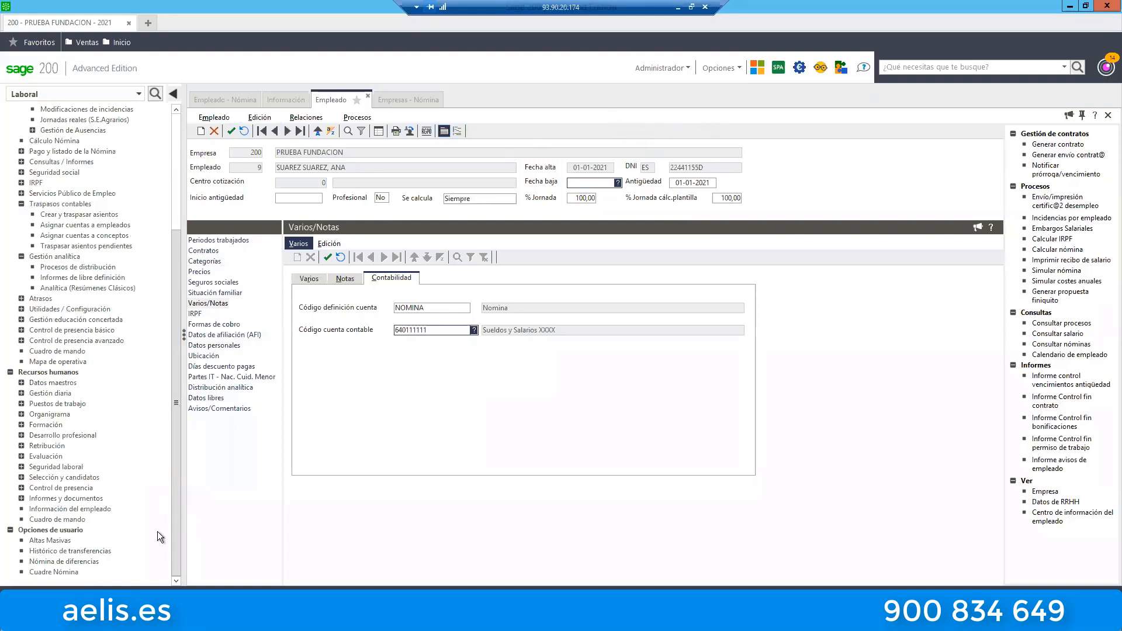
left_click(68, 573)
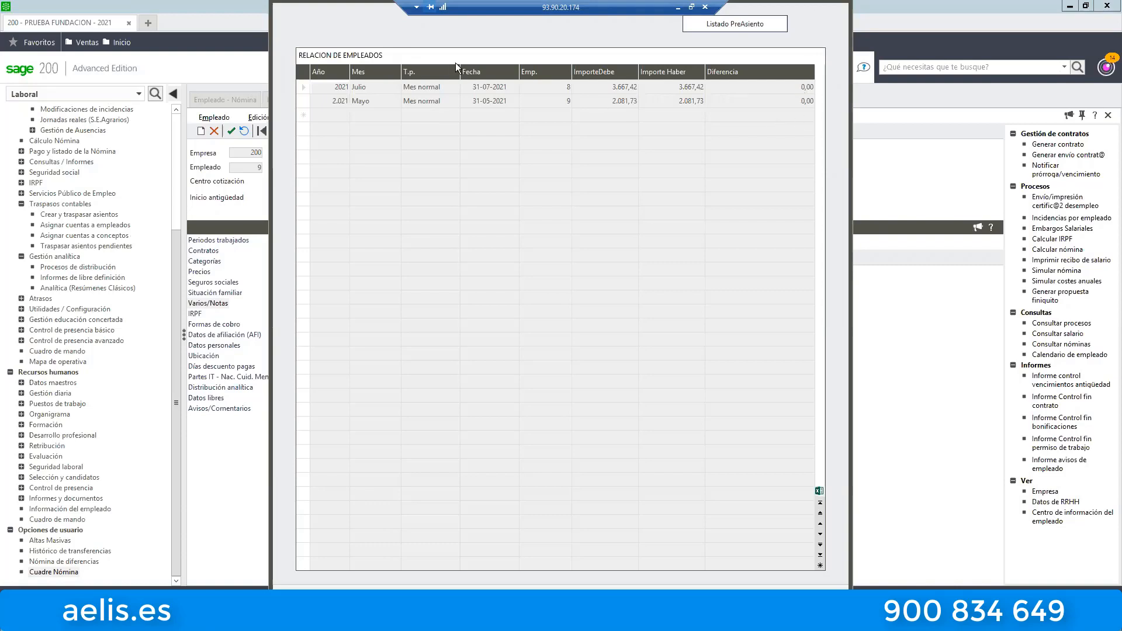
left_click_drag(305, 2, 304, 92)
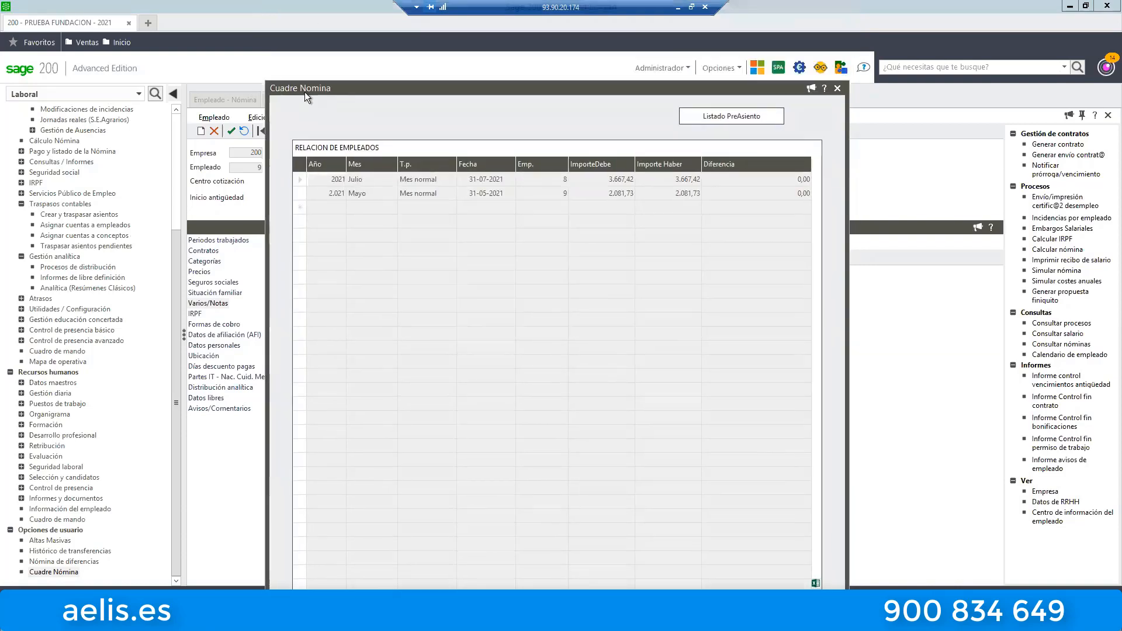